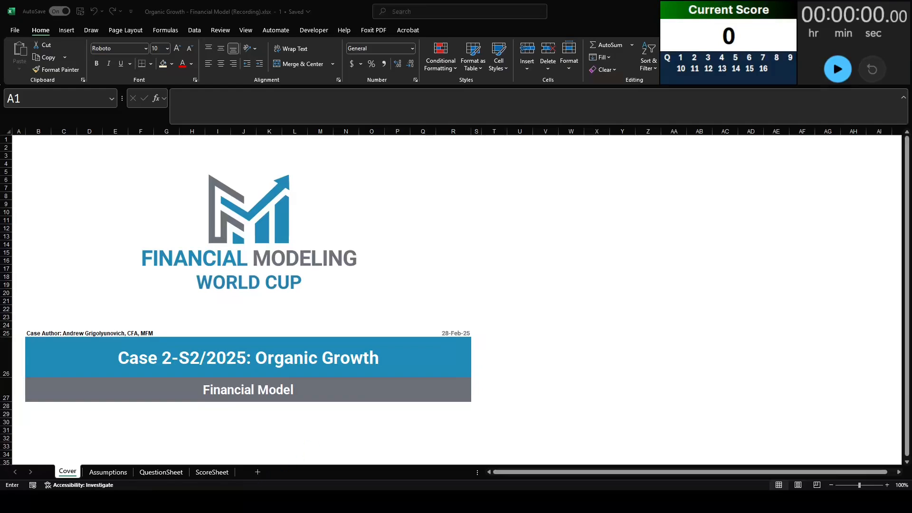
# - Switch to the Organic Growth case PDF to look at its first page, and return to the Excel workbook
pyautogui.moveTo(225, 502)
pyautogui.click(224, 447)
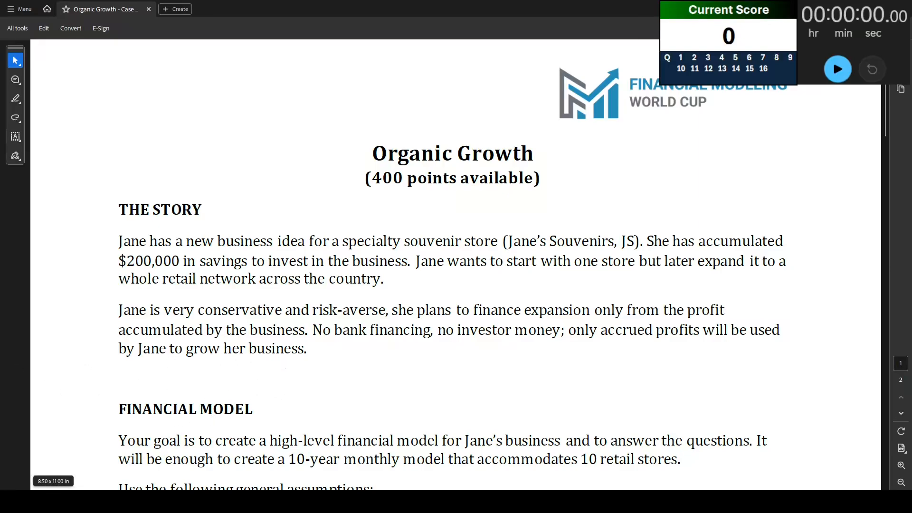
pyautogui.click(148, 457)
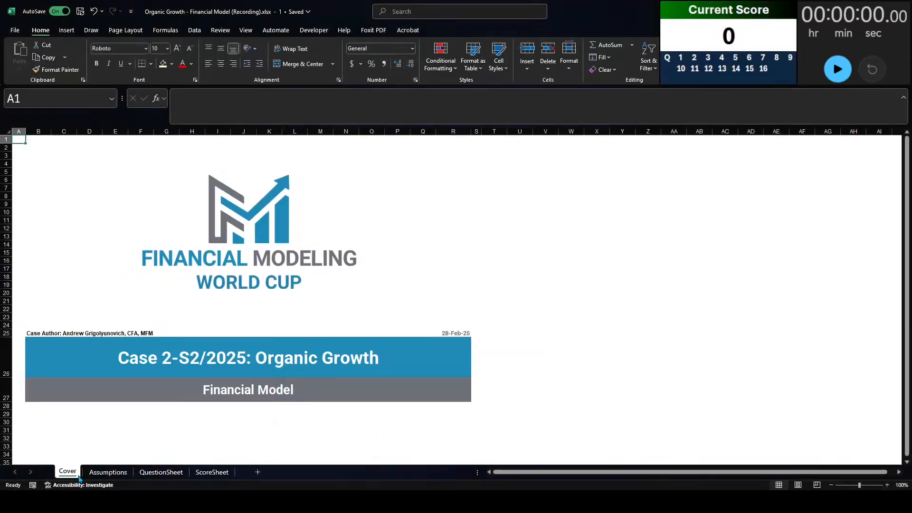
# - Review the general, SG&A, store investment and store operations blocks on the Assumptions sheet
pyautogui.click(108, 473)
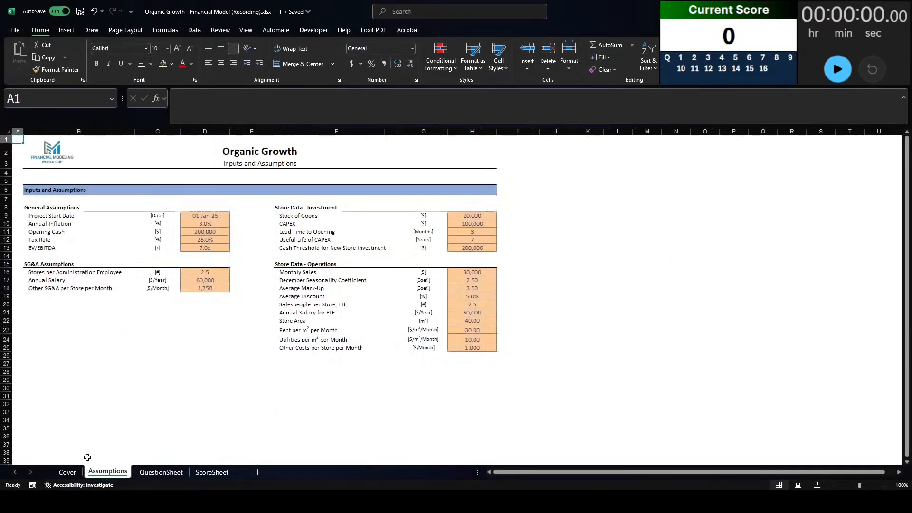
pyautogui.click(32, 208)
pyautogui.moveTo(33, 208); pyautogui.dragTo(224, 248)
pyautogui.moveTo(26, 267); pyautogui.dragTo(214, 292)
pyautogui.moveTo(298, 208); pyautogui.dragTo(491, 247)
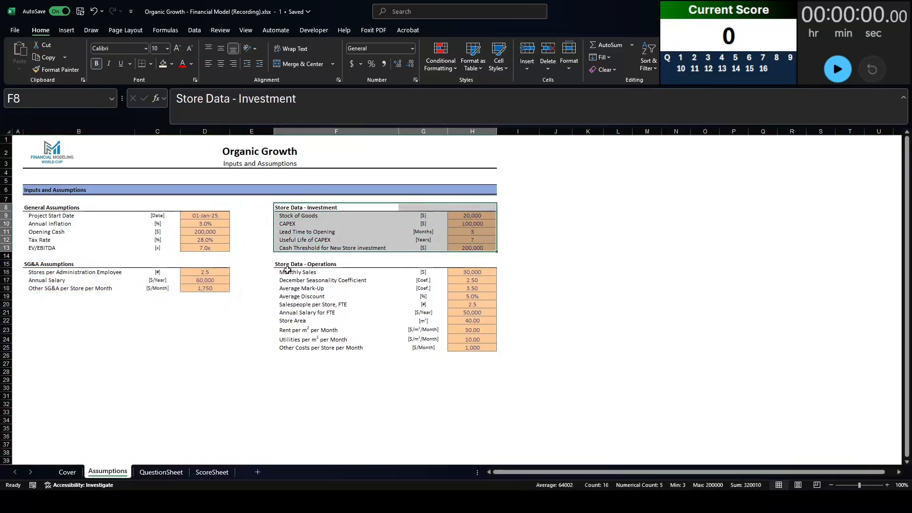
pyautogui.moveTo(271, 266); pyautogui.dragTo(282, 265)
pyautogui.moveTo(290, 263); pyautogui.dragTo(485, 351)
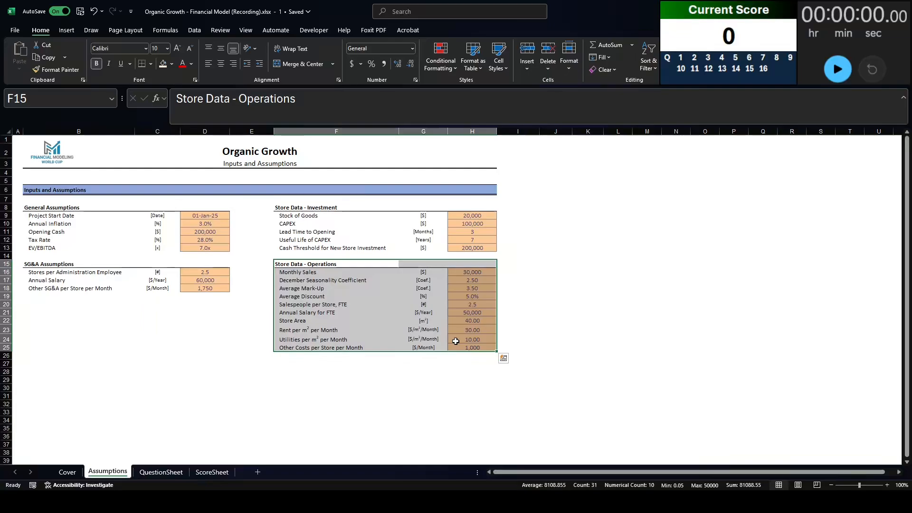
# - Review the questions and answer options on the QuestionSheet, zooming to fit the whole question table
pyautogui.click(150, 477)
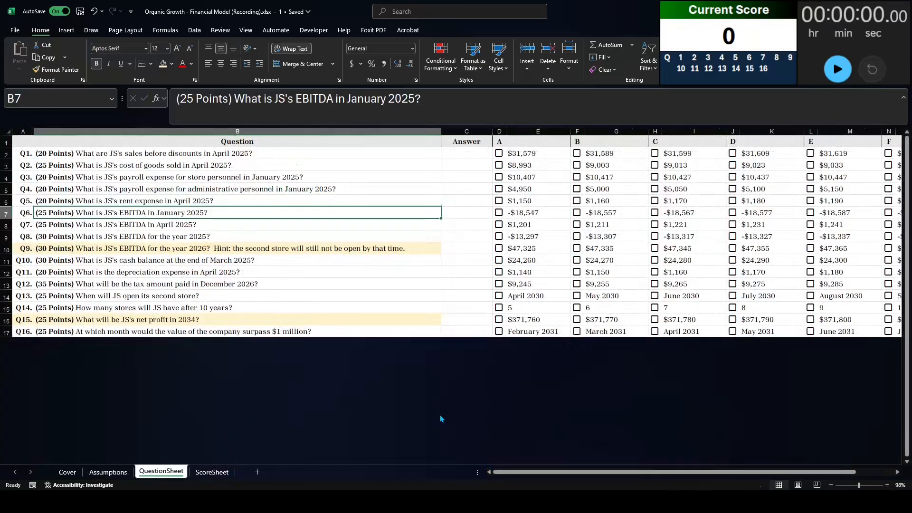
pyautogui.scroll(-1, 441, 419)
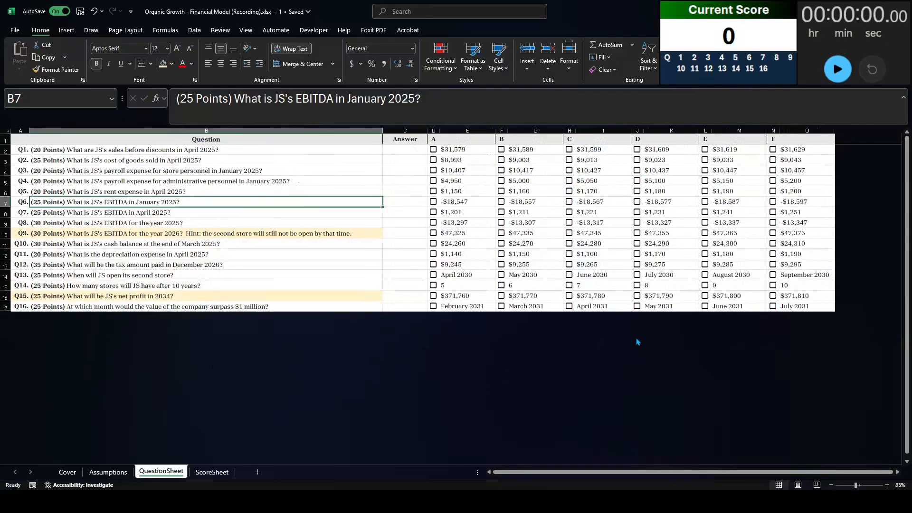
pyautogui.moveTo(783, 298); pyautogui.dragTo(22, 142)
pyautogui.click(244, 31)
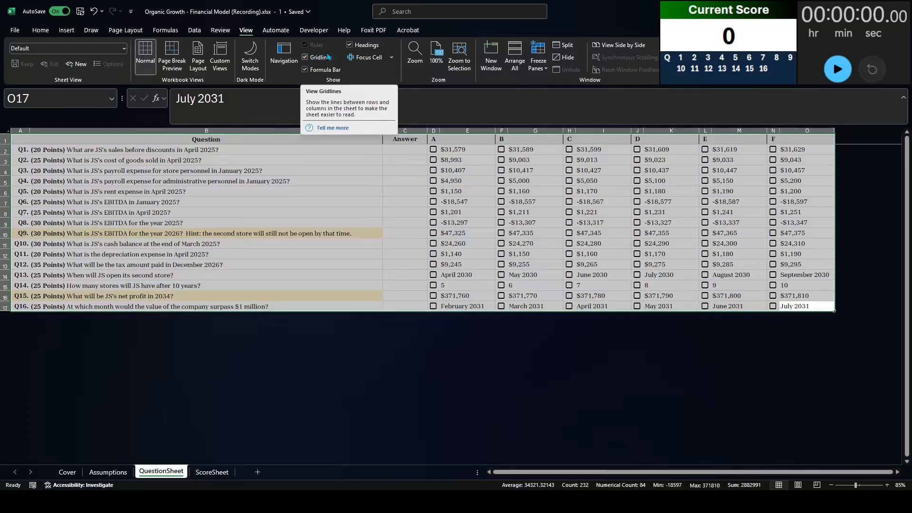
pyautogui.click(459, 57)
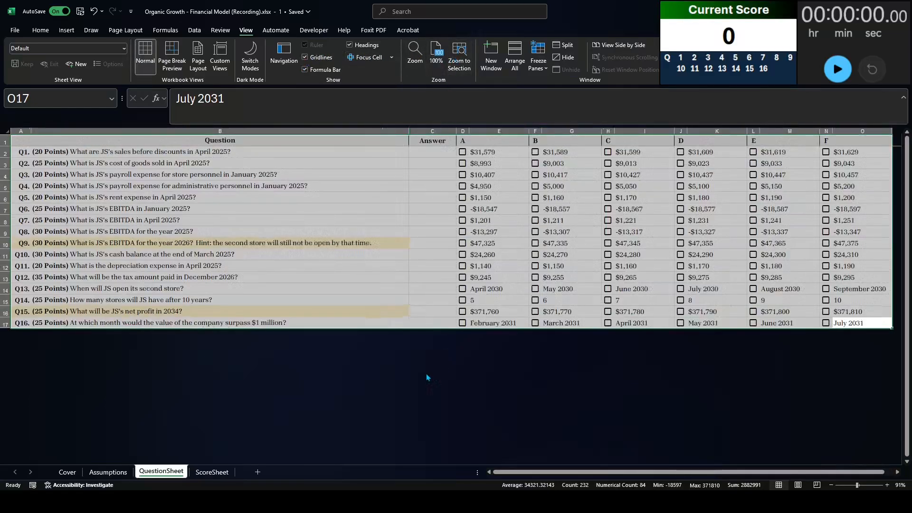
pyautogui.click(406, 231)
pyautogui.click(439, 212)
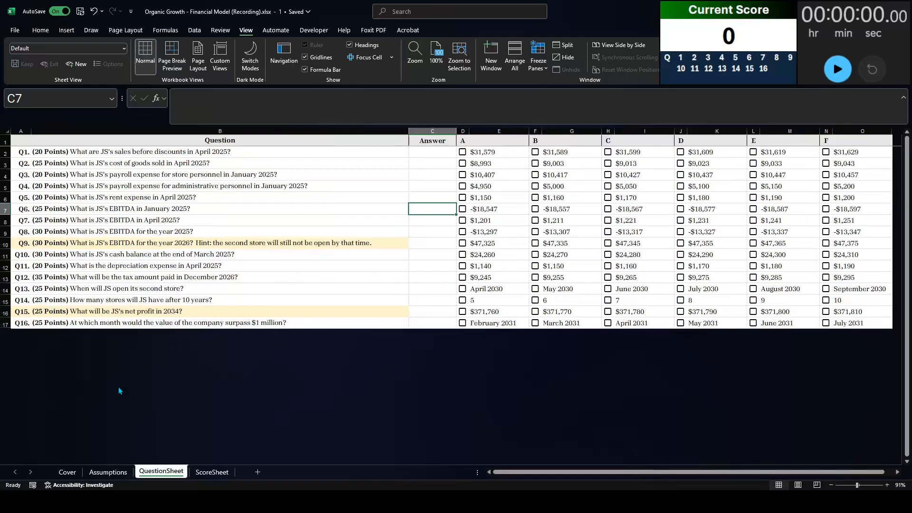
# - Start the stopwatch and read the financial model requirements and general assumptions in the case PDF
pyautogui.click(67, 472)
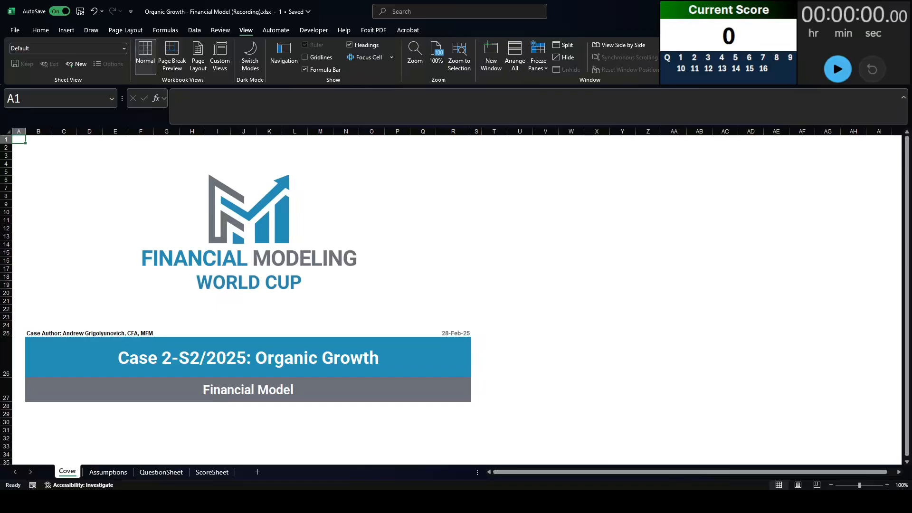
pyautogui.click(838, 69)
pyautogui.click(219, 502)
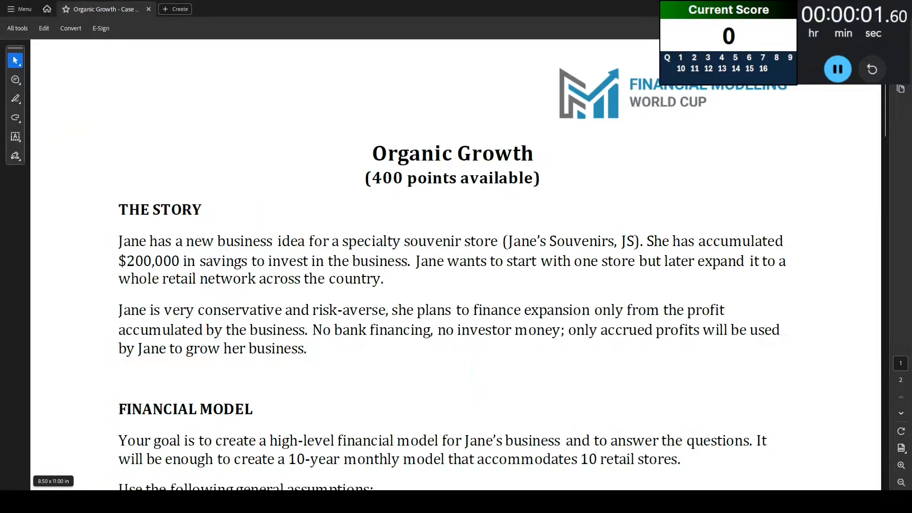
pyautogui.scroll(-5, 216, 328)
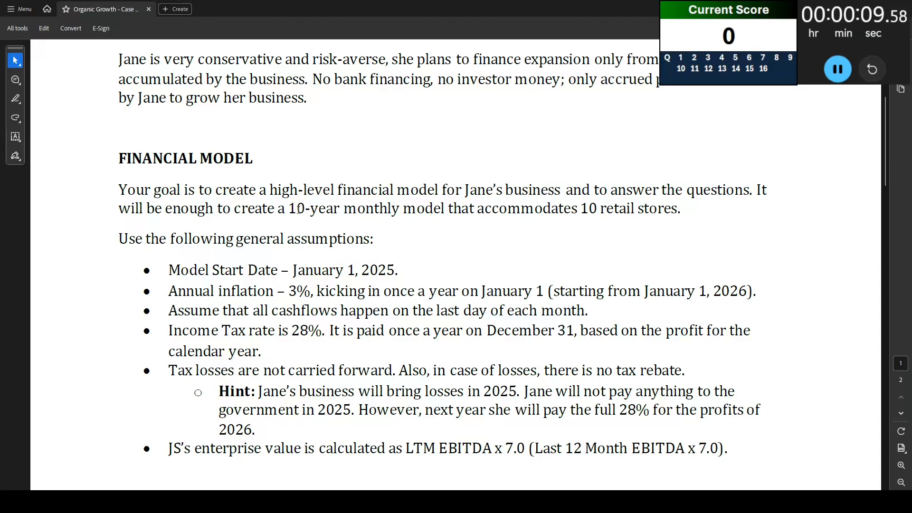
pyautogui.moveTo(298, 209); pyautogui.dragTo(435, 209)
pyautogui.click(436, 209)
# - Return to the Excel workbook and add a new sheet named Model between Assumptions and QuestionSheet
pyautogui.moveTo(162, 502)
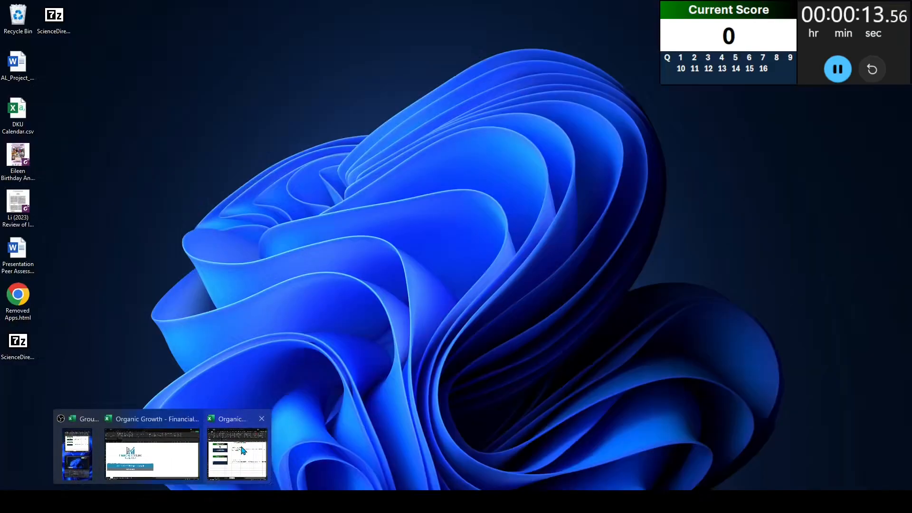
pyautogui.click(242, 451)
pyautogui.click(252, 471)
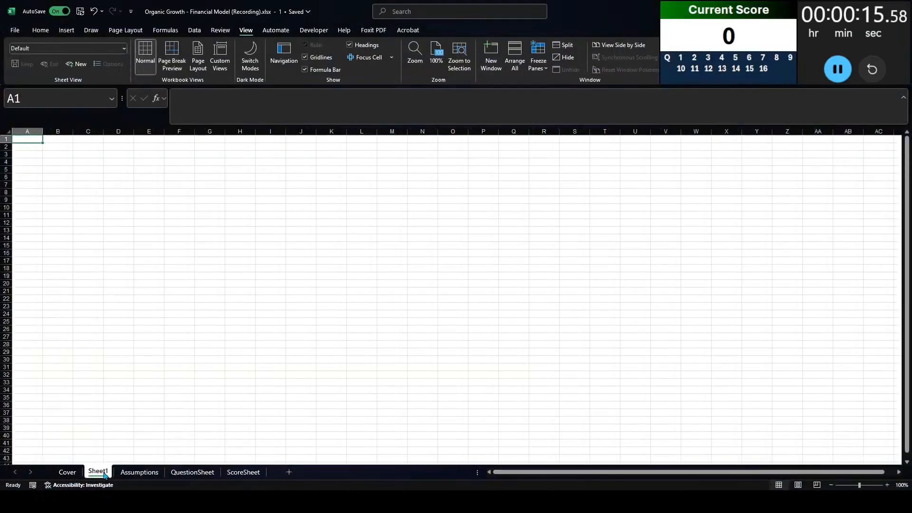
pyautogui.moveTo(105, 474); pyautogui.dragTo(169, 476)
pyautogui.doubleClick(160, 473)
pyautogui.write('Mo')
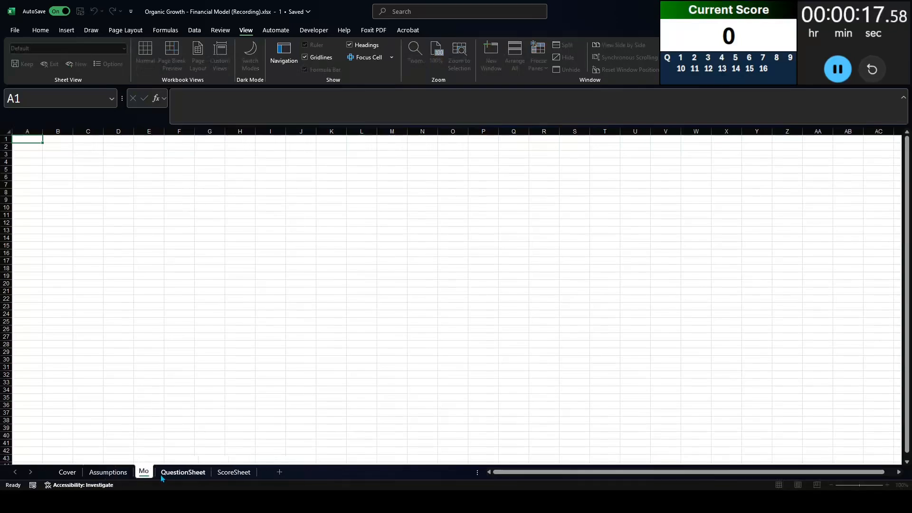
pyautogui.write('del')
pyautogui.press('Return')
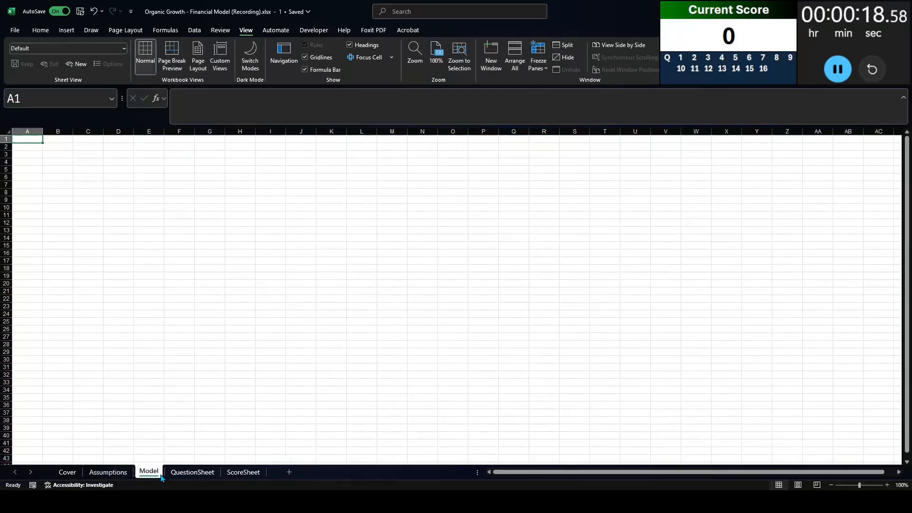
# - Set the font of all cells on the Model sheet to Aptos, size 14
pyautogui.click(41, 30)
pyautogui.click(8, 132)
pyautogui.click(114, 49)
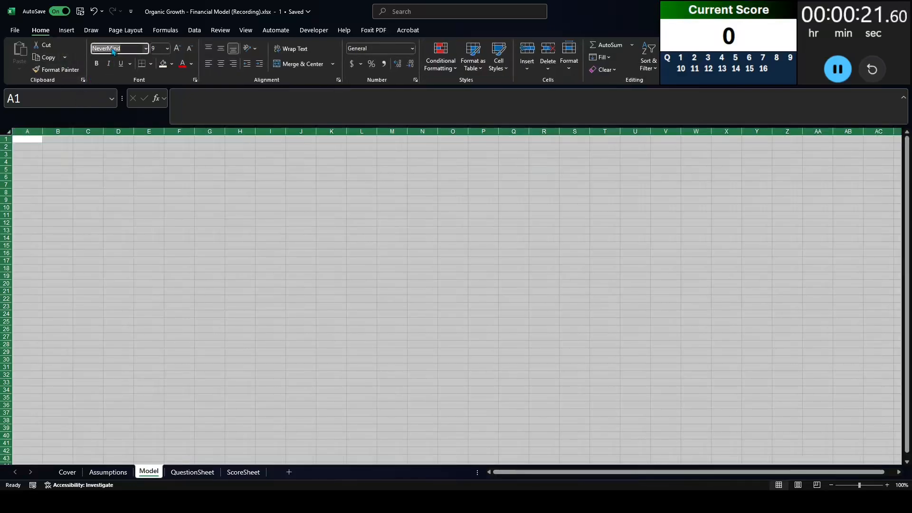
pyautogui.write('Aptos')
pyautogui.press('Return')
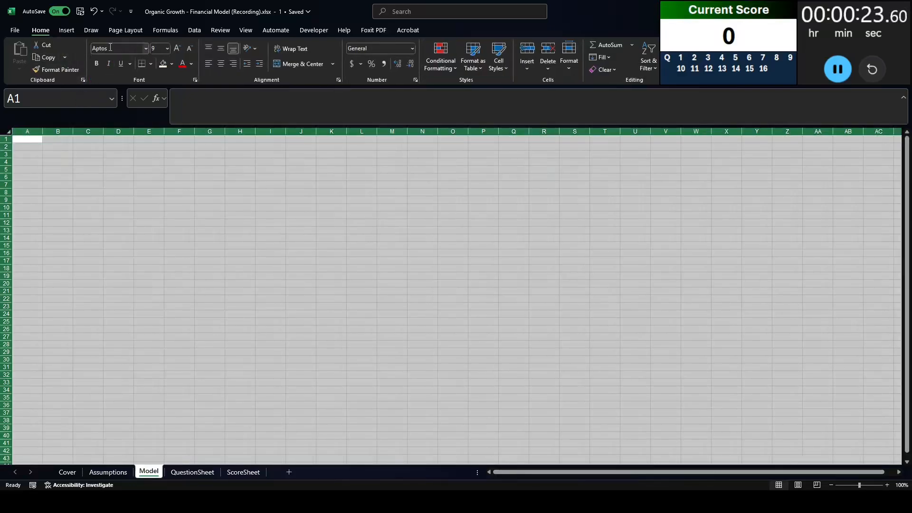
pyautogui.press('Tab')
pyautogui.click(158, 47)
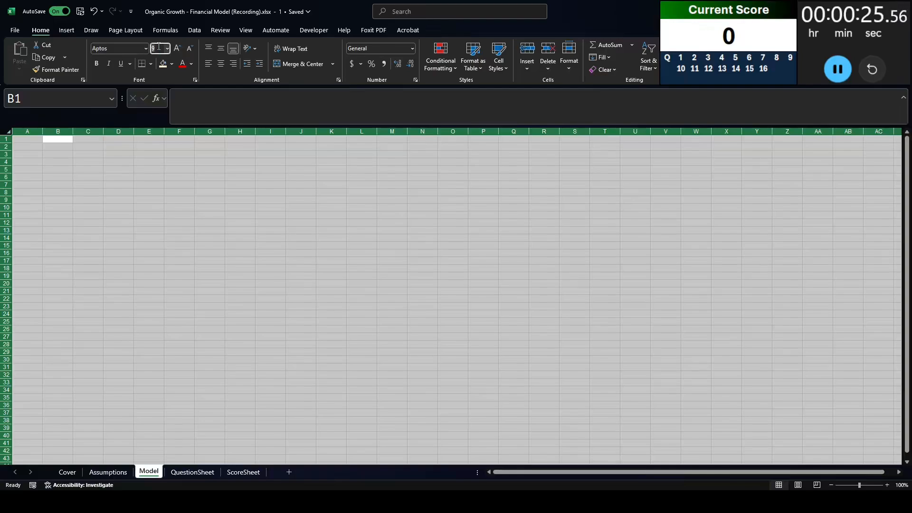
pyautogui.write('14')
pyautogui.press('Return')
pyautogui.click(24, 141)
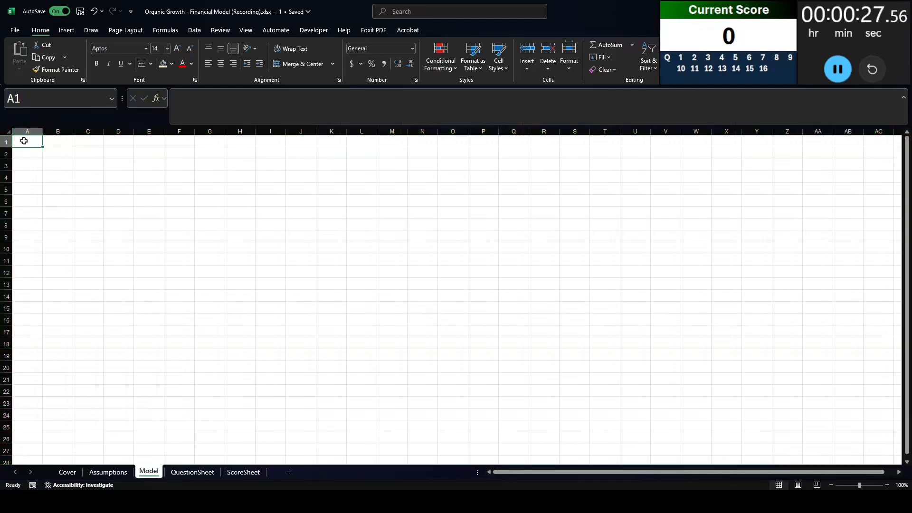
# - Label A1 "Period" and generate the monthly period numbers from E1 with =SEQUENCE(,120+1,0)
pyautogui.write('Period')
pyautogui.press('Tab')
pyautogui.press('Tab')
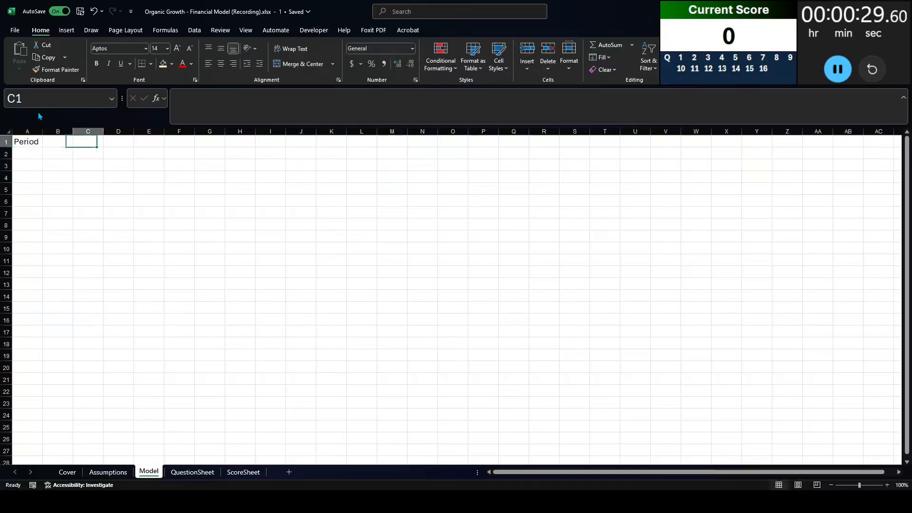
pyautogui.press('Tab')
pyautogui.press('Tab')
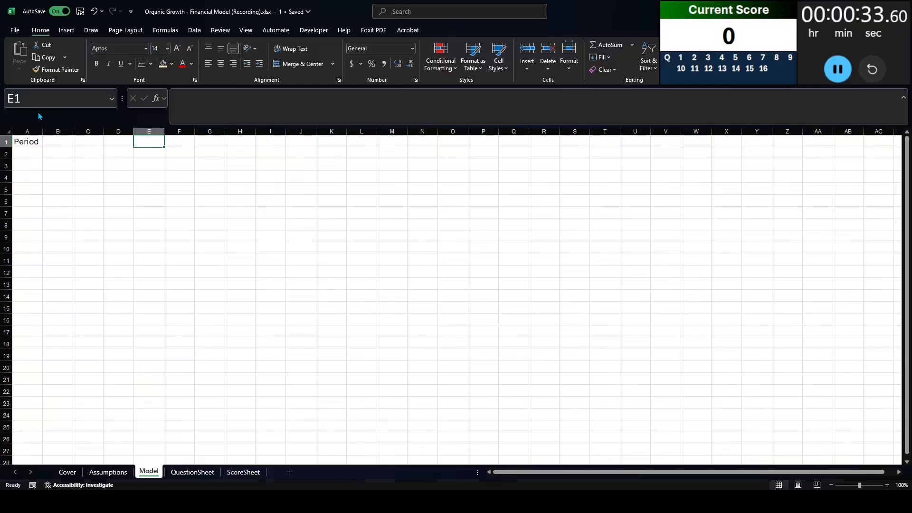
pyautogui.write('=SEQUENCE(')
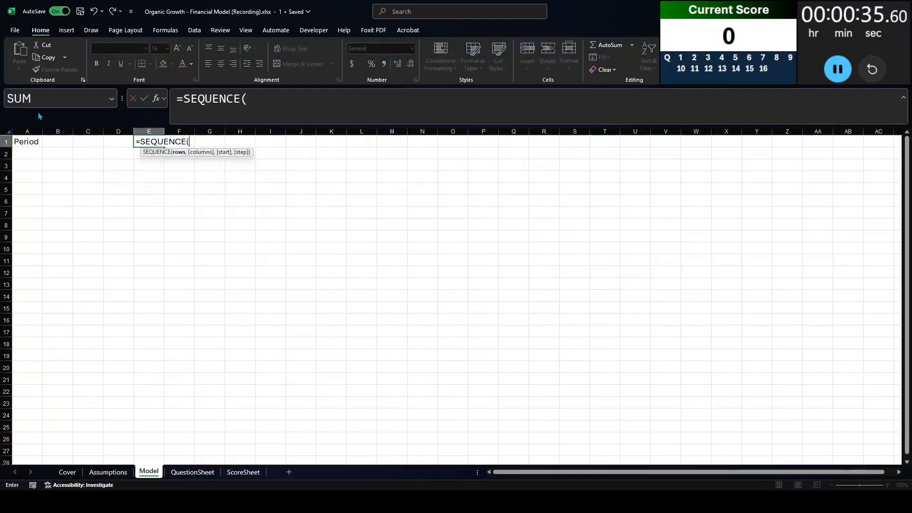
pyautogui.write(',120')
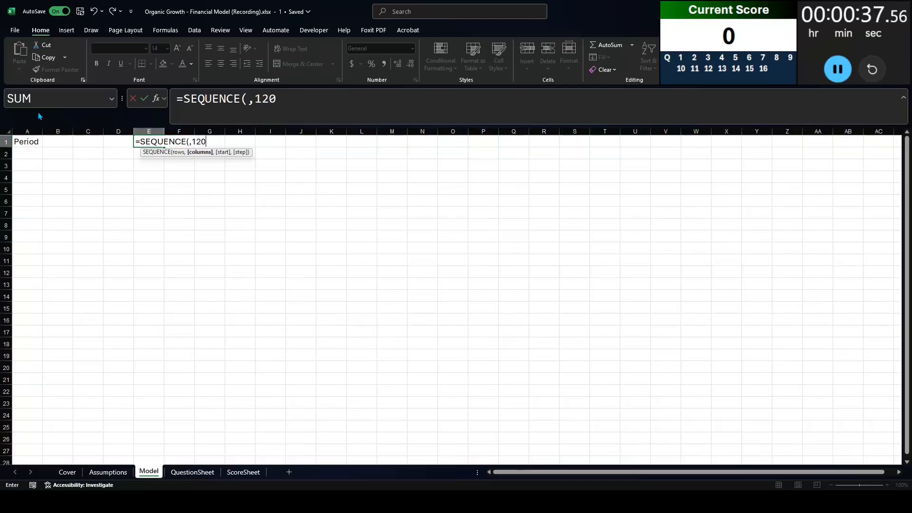
pyautogui.write('+1,0)')
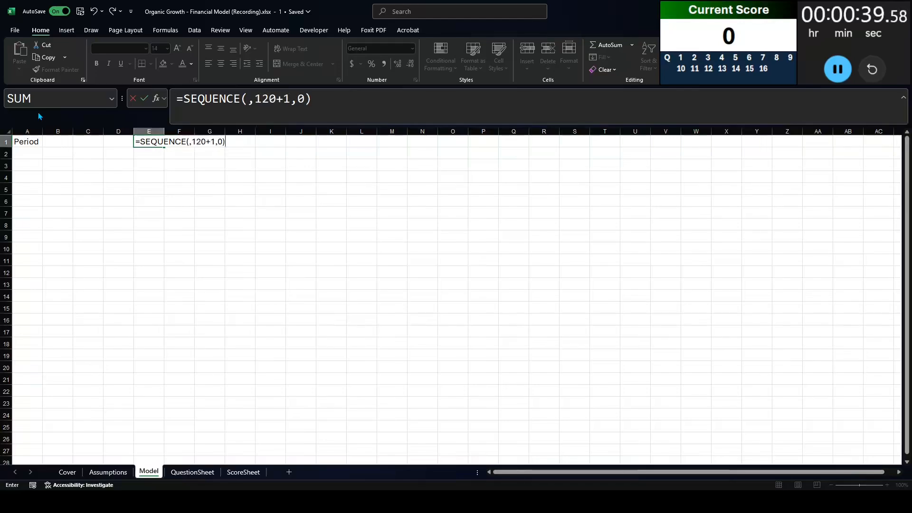
pyautogui.press('Return')
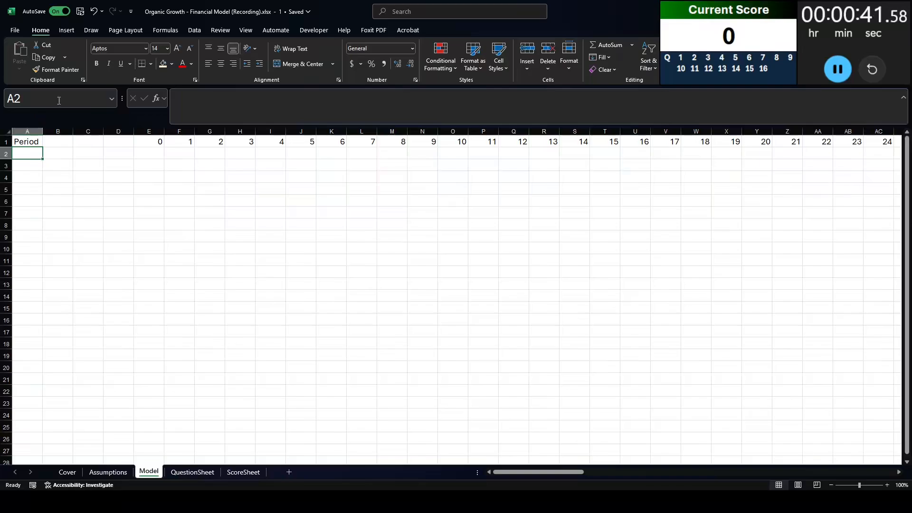
pyautogui.click(180, 127)
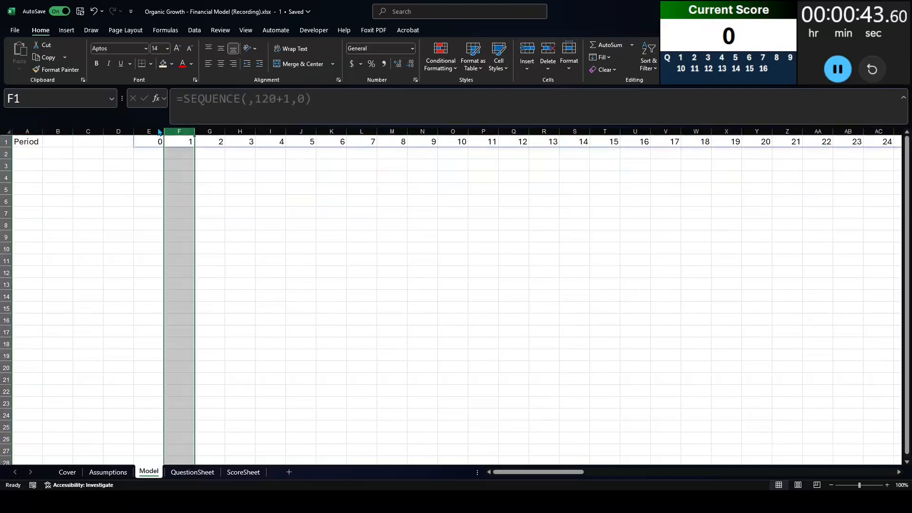
pyautogui.click(148, 129)
pyautogui.click(83, 189)
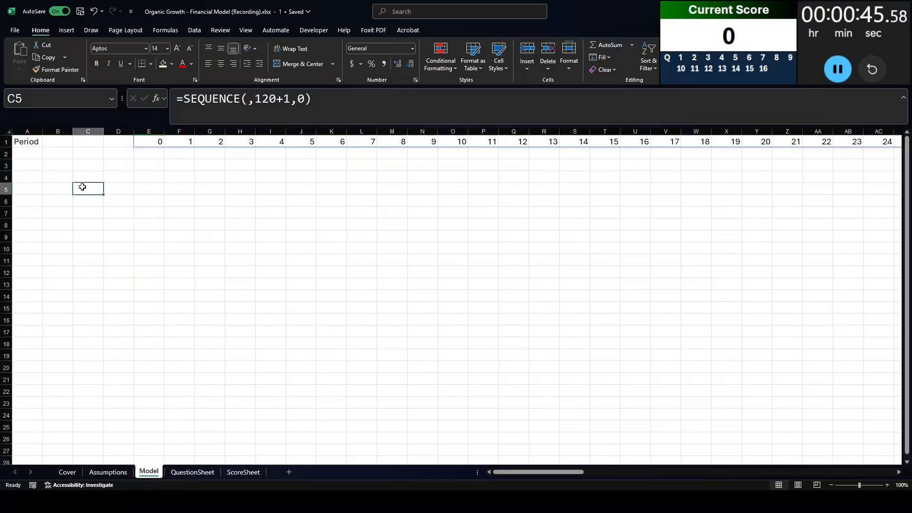
# - Check the project start date on the Assumptions sheet and label A2 of the Model sheet "Start Date"
pyautogui.click(30, 154)
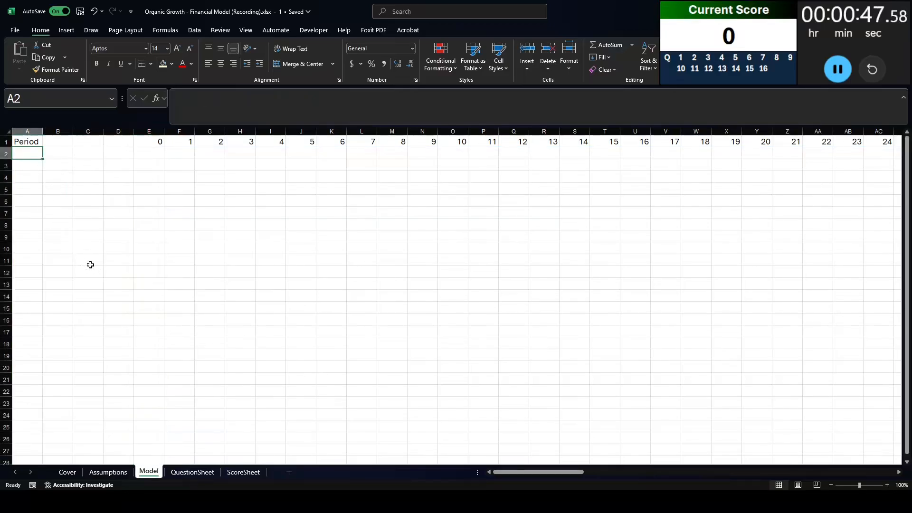
pyautogui.hotkey('ctrl', 'pageup')
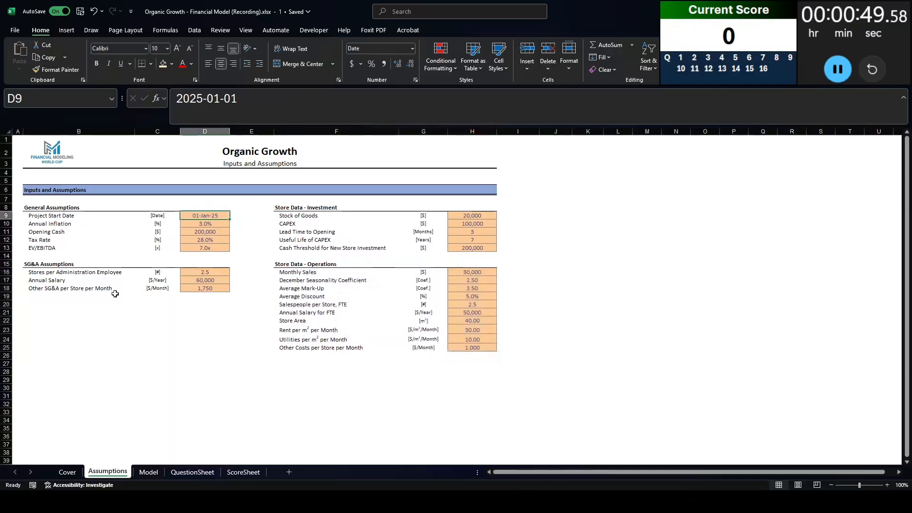
pyautogui.hotkey('ctrl', 'pagedown')
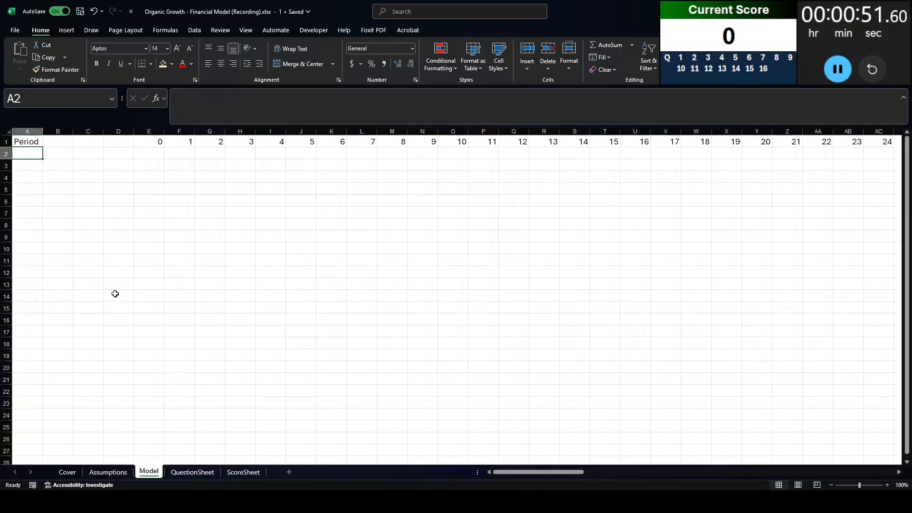
pyautogui.write('Start Date')
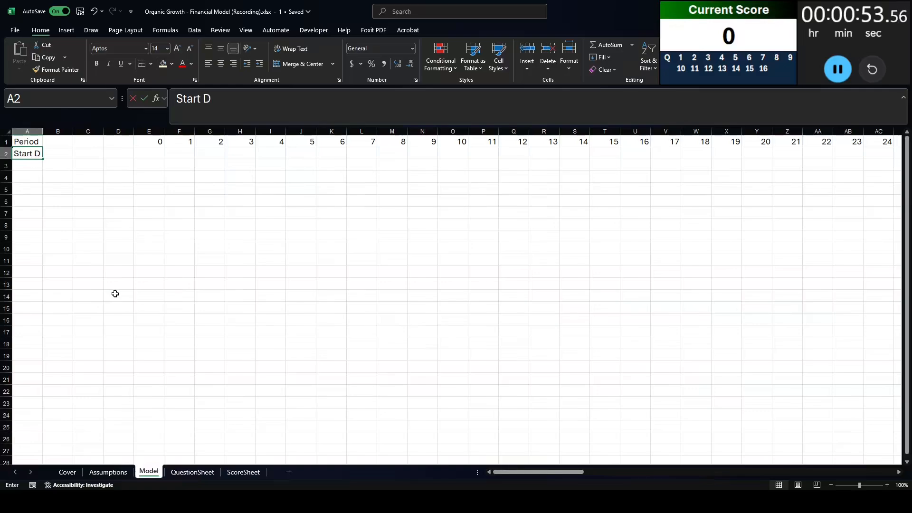
# - Generate the monthly start dates from E2 with =EDATE(Assumptions!$D$9,E1#-1)
pyautogui.press('Right')
pyautogui.press('Right')
pyautogui.press('Right')
pyautogui.press('Right')
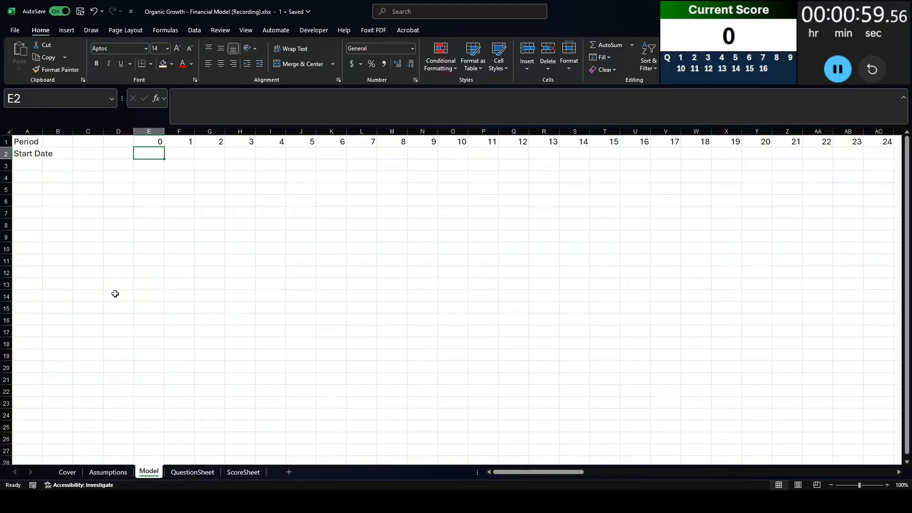
pyautogui.write('=edate(')
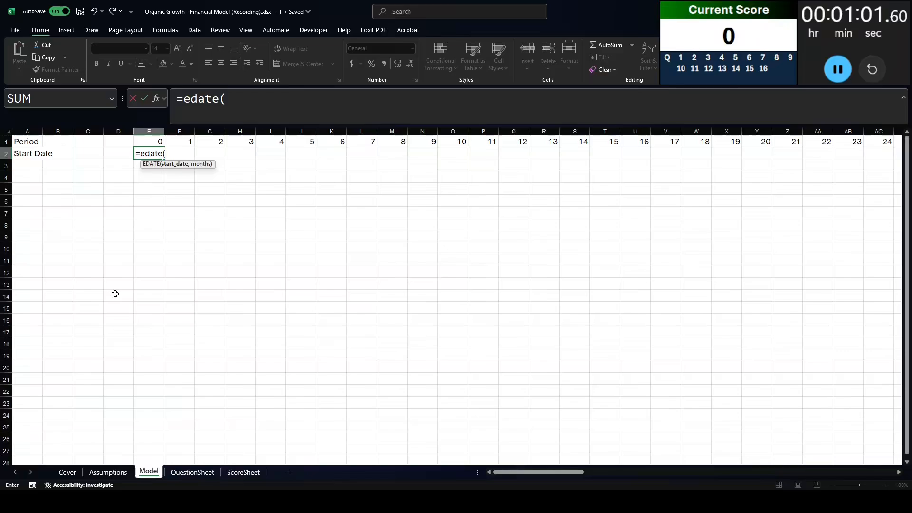
pyautogui.write('date(2')
pyautogui.press('BackSpace')
pyautogui.press('BackSpace')
pyautogui.press('BackSpace')
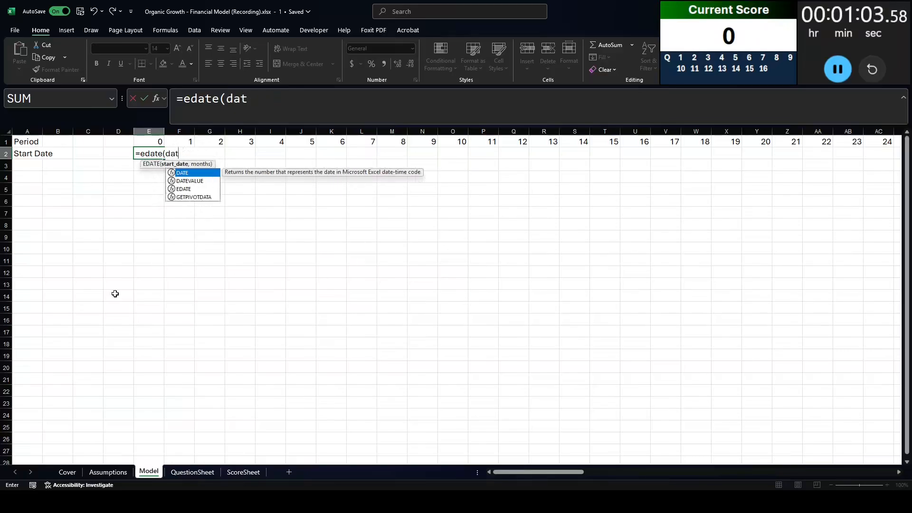
pyautogui.press('BackSpace')
pyautogui.press('BackSpace')
pyautogui.press('BackSpace')
pyautogui.hotkey('ctrl', 'pageup')
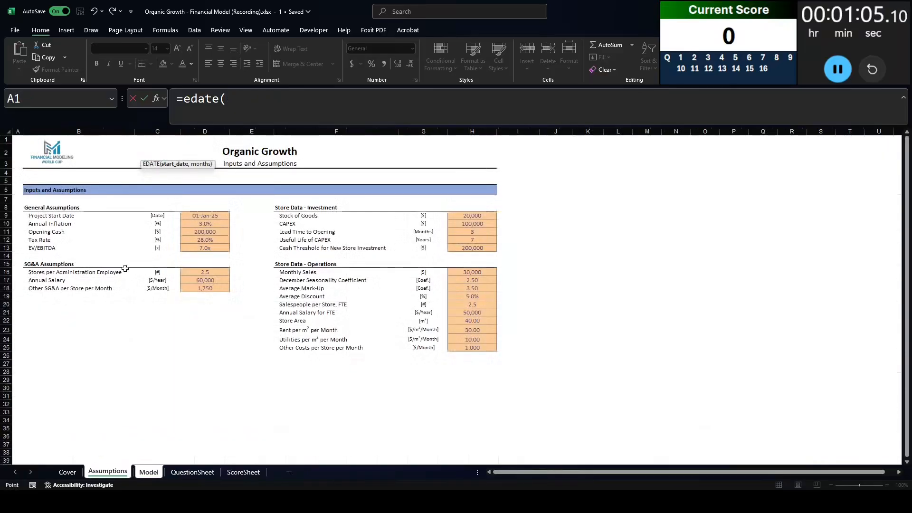
pyautogui.click(200, 218)
pyautogui.press('F4')
pyautogui.write(',')
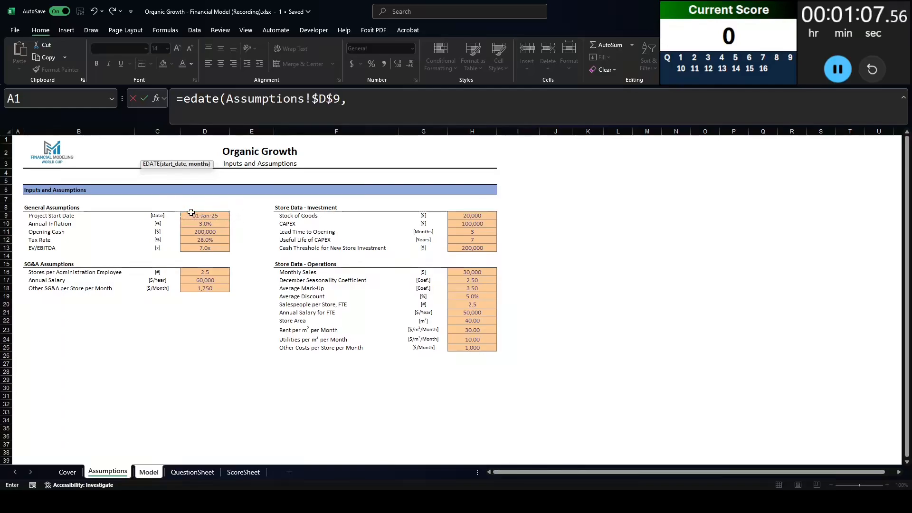
pyautogui.hotkey('ctrl', 'pagedown')
pyautogui.write('e')
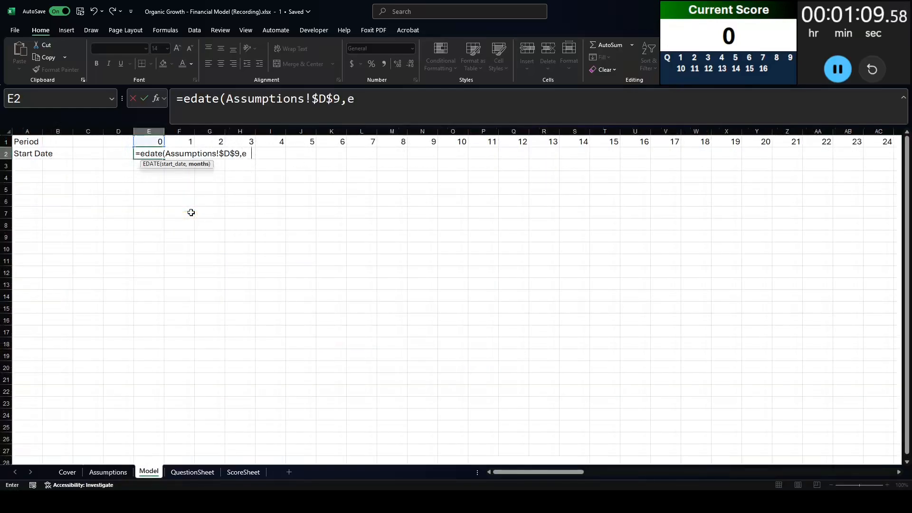
pyautogui.write('1#-')
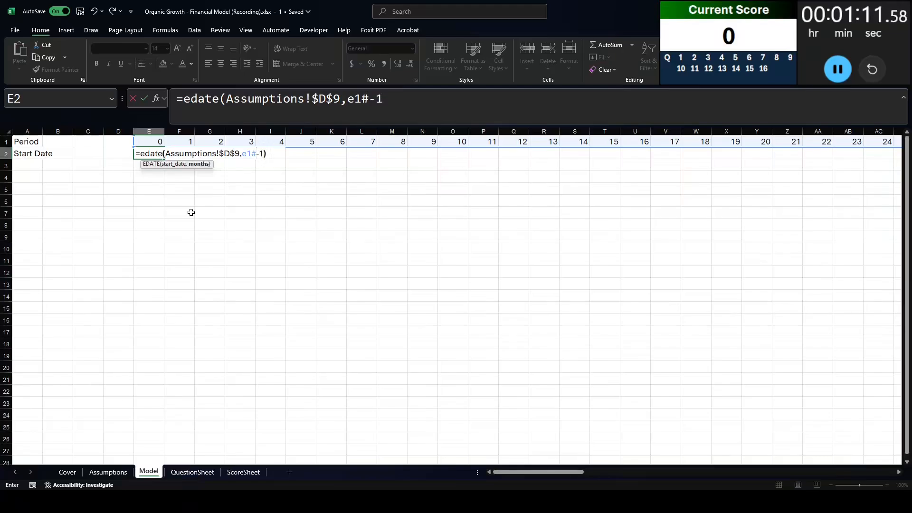
pyautogui.write('1)')
pyautogui.press('Return')
# - Format all the start dates in row 2 as Short Date
pyautogui.press('Up')
pyautogui.press('Right')
pyautogui.press('Right')
pyautogui.press('Right')
pyautogui.press('Right')
pyautogui.hotkey('ctrl', 'shift', 'Right')
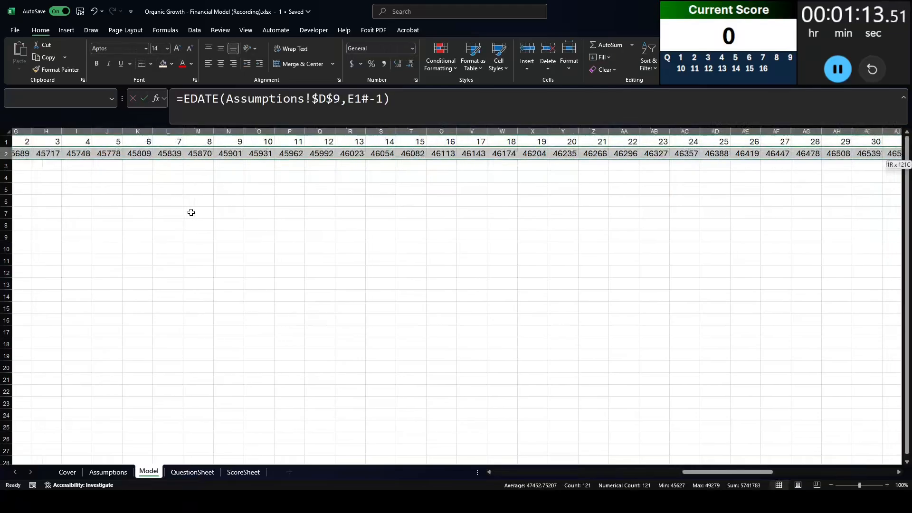
pyautogui.click(412, 48)
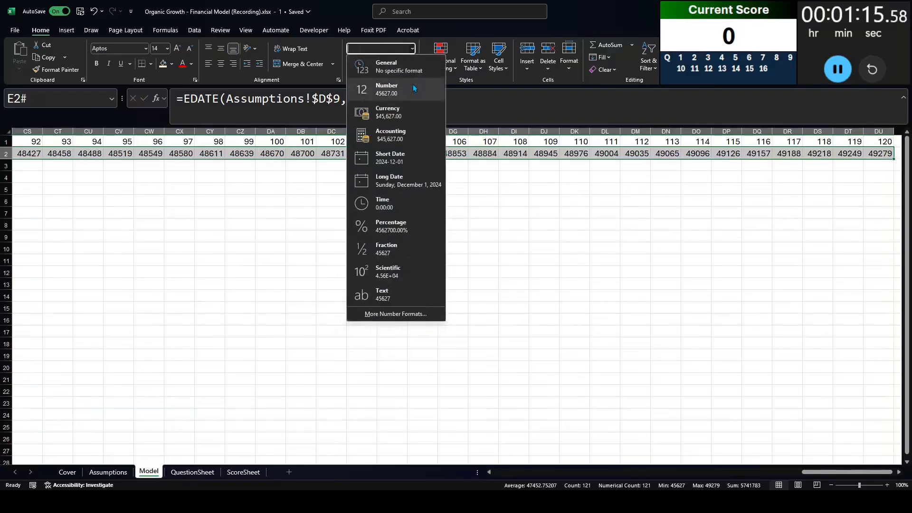
pyautogui.click(407, 162)
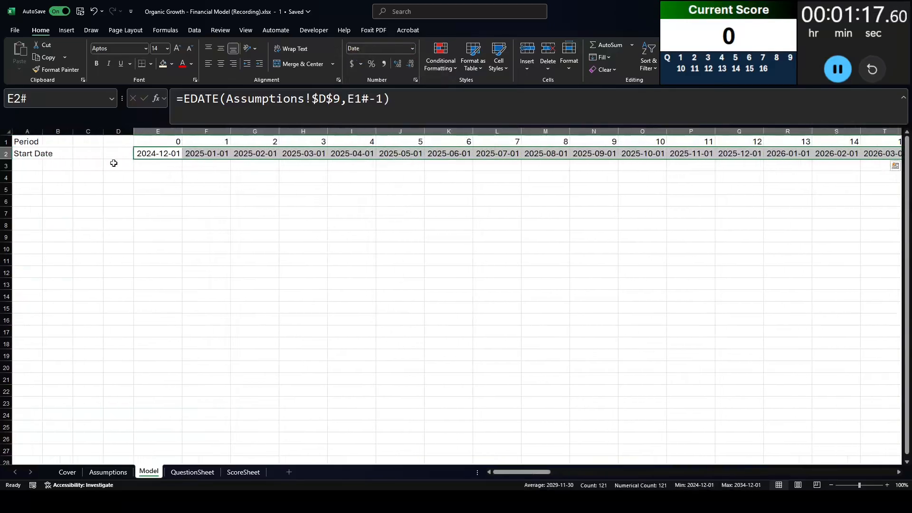
# - Hide all unused columns from DV to the end of the Model sheet
pyautogui.click(368, 154)
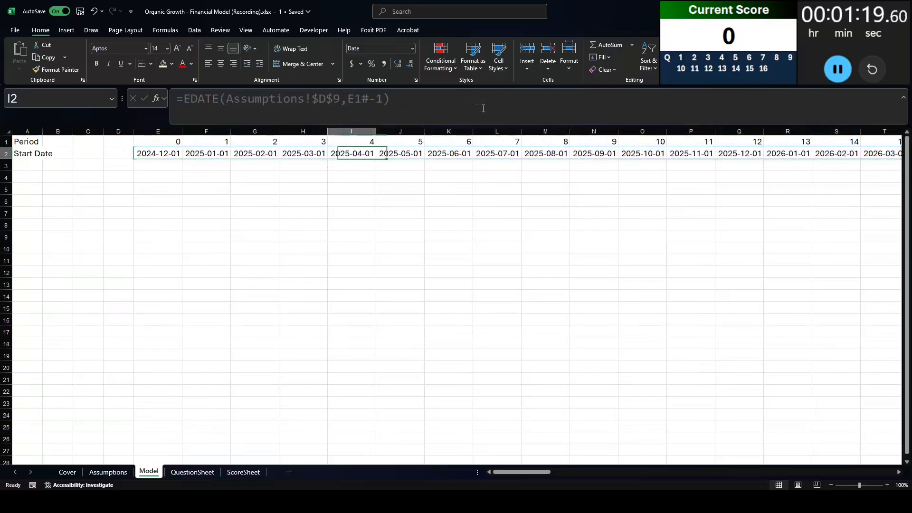
pyautogui.press('Left')
pyautogui.press('Left')
pyautogui.press('Left')
pyautogui.hotkey('shift', 'space')
pyautogui.press('Right')
pyautogui.hotkey('ctrl', 'Right')
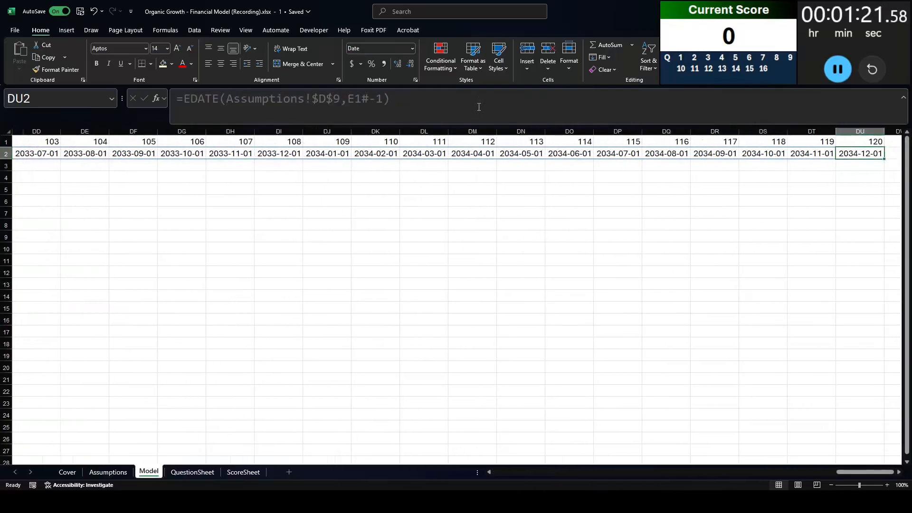
pyautogui.press('Right')
pyautogui.hotkey('ctrl', 'shift', 'Right')
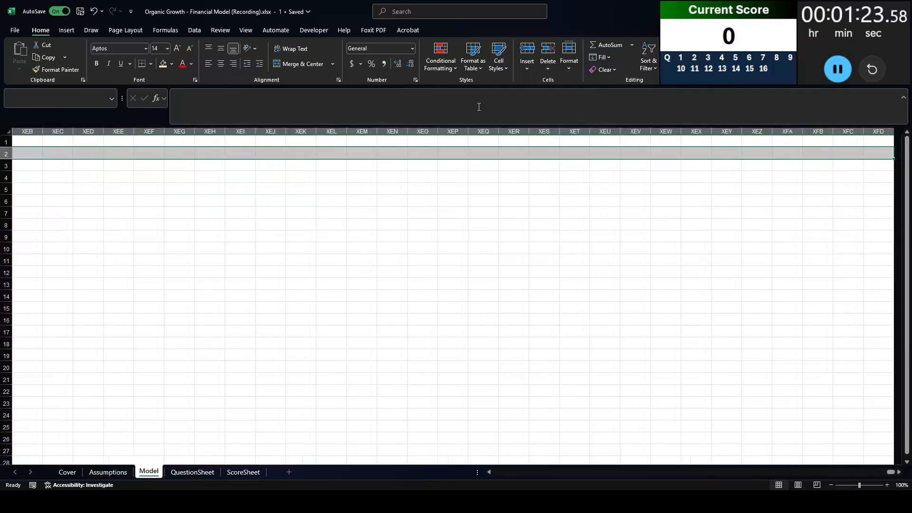
pyautogui.hotkey('ctrl', 'space')
pyautogui.rightClick(256, 131)
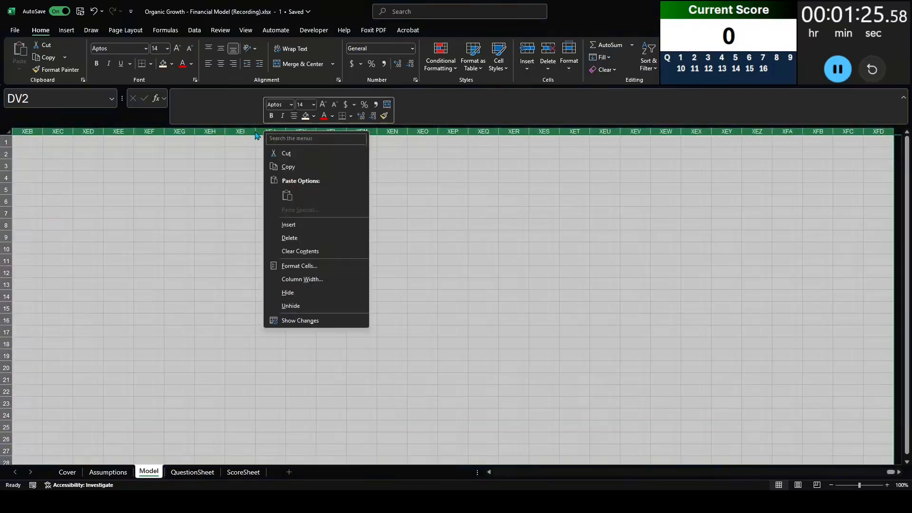
pyautogui.click(283, 293)
pyautogui.click(428, 191)
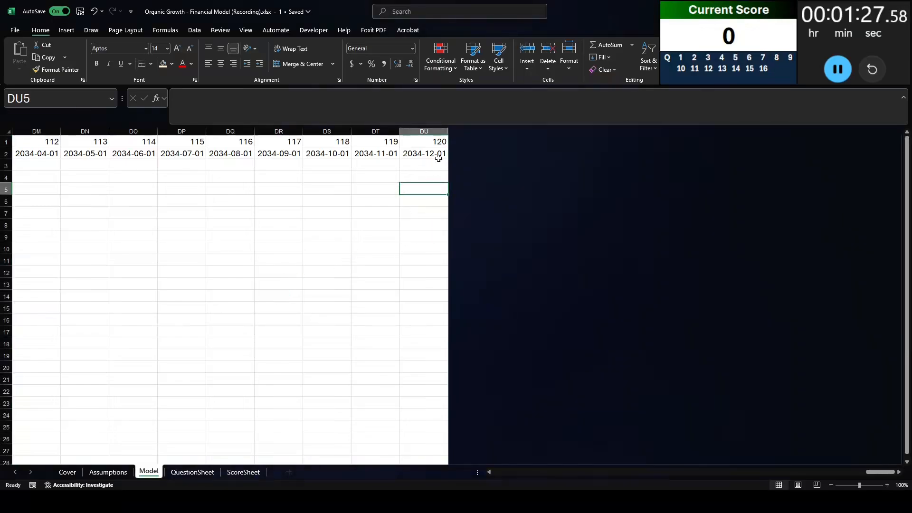
# - Label A3 "End Date" and enter =EOMONTH(E2#,0) in E3
pyautogui.click(437, 155)
pyautogui.press('Left')
pyautogui.press('Down')
pyautogui.press('Right')
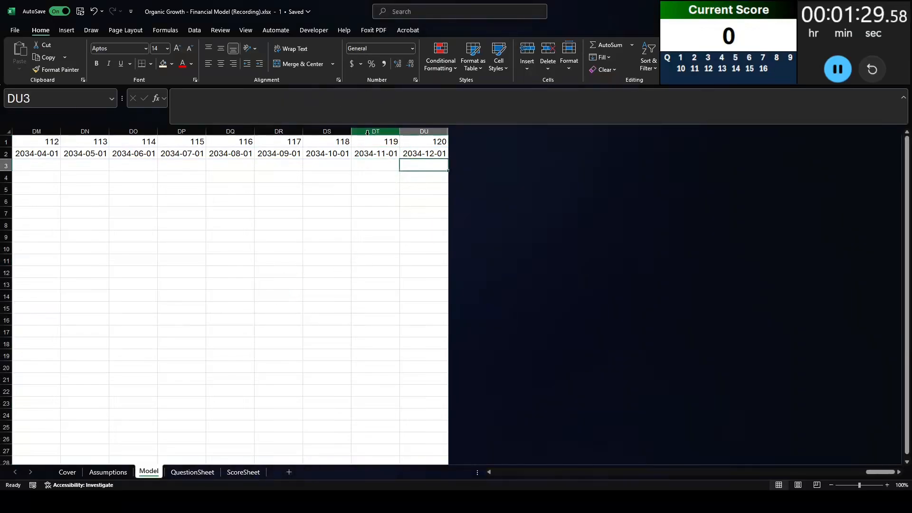
pyautogui.press('Home')
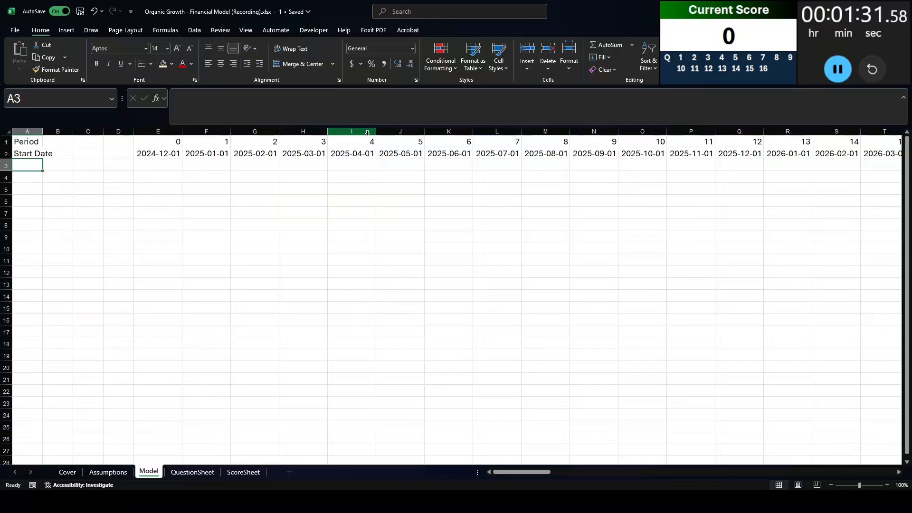
pyautogui.write('End Dae')
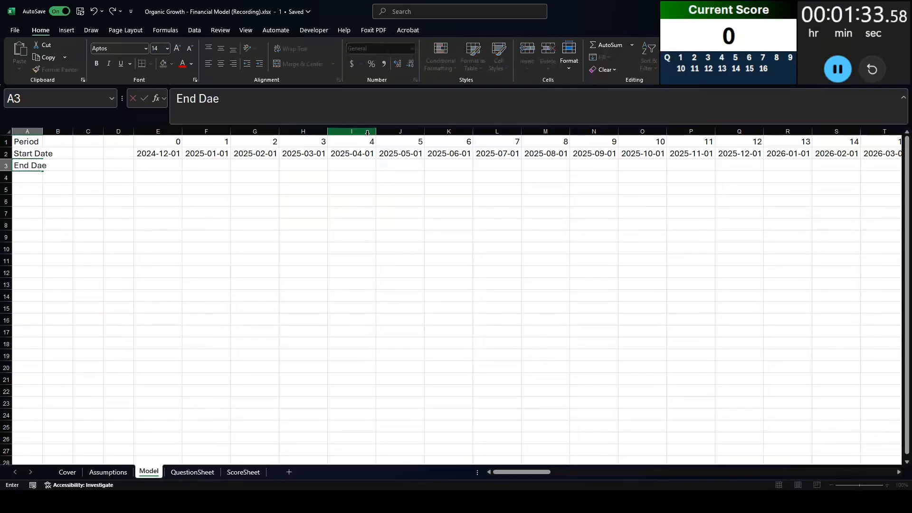
pyautogui.press('BackSpace')
pyautogui.write('te')
pyautogui.press('Right')
pyautogui.press('Right')
pyautogui.press('Right')
pyautogui.press('Right')
pyautogui.write('=eomonth(')
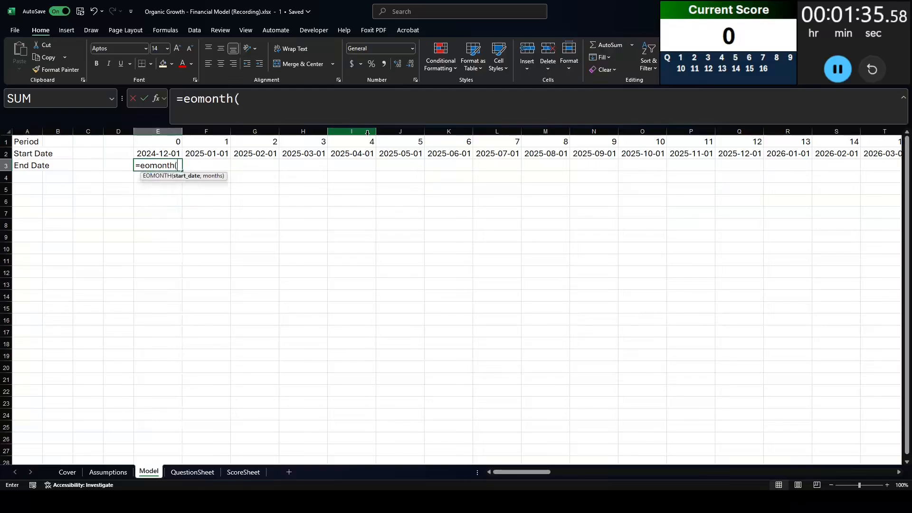
pyautogui.press('Up')
pyautogui.write(',')
pyautogui.press('Return')
pyautogui.press('Up')
pyautogui.press('Right')
pyautogui.press('Right')
pyautogui.press('Right')
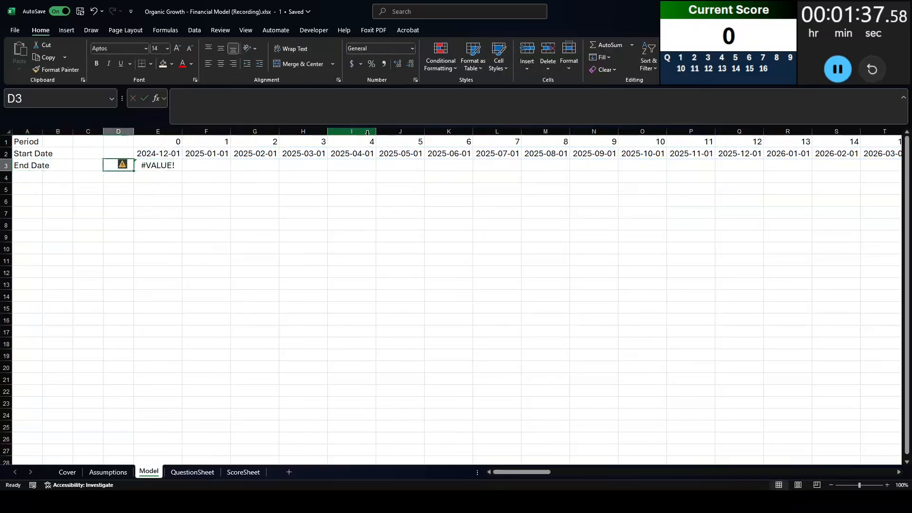
pyautogui.press('Right')
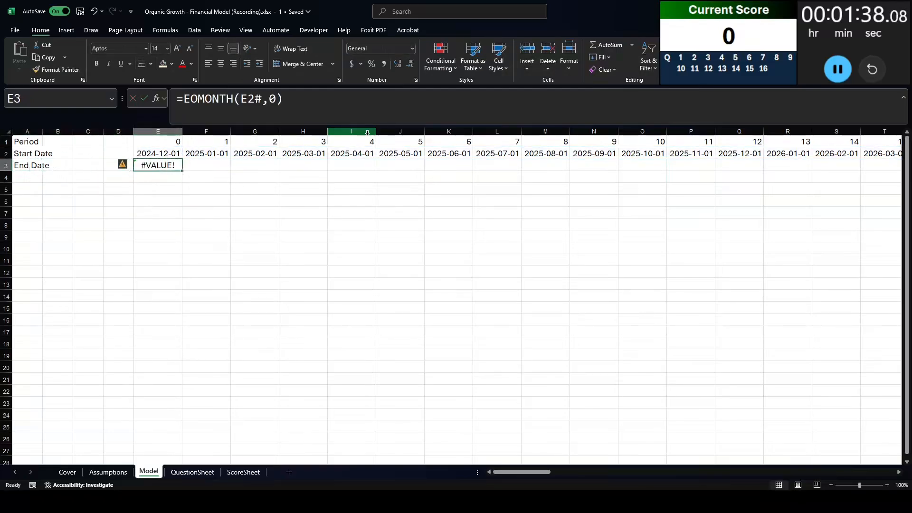
# - Change the E3 formula to =EOMONTH(+E2#,0) and format all the end dates in row 3 as Short Date
pyautogui.click(242, 99)
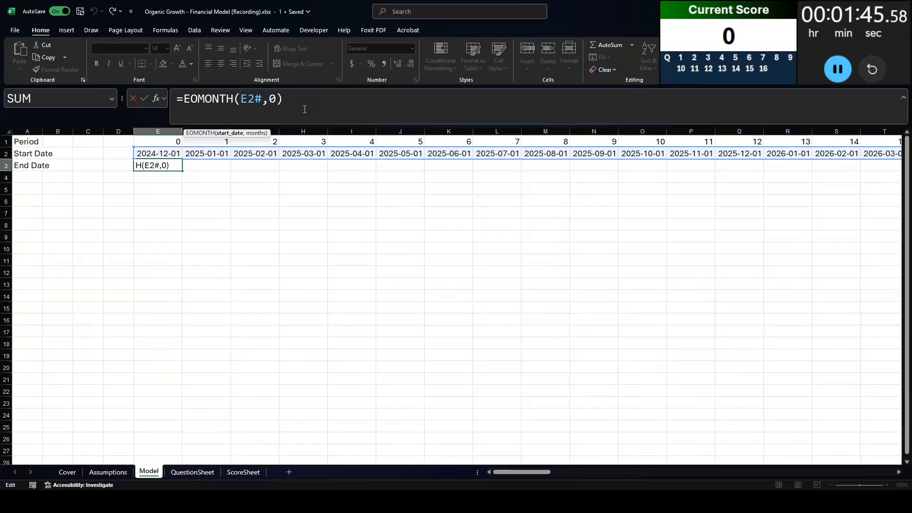
pyautogui.press('Return')
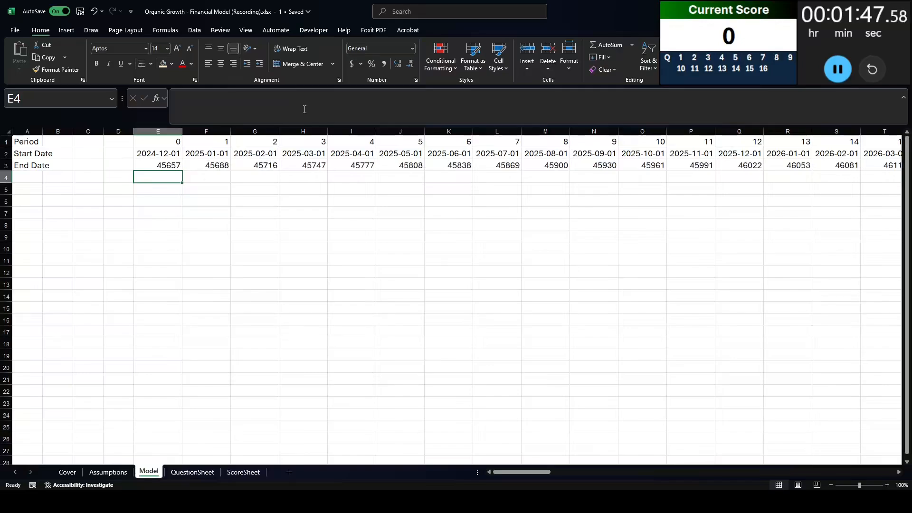
pyautogui.press('Up')
pyautogui.hotkey('ctrl', 'shift', 'Right')
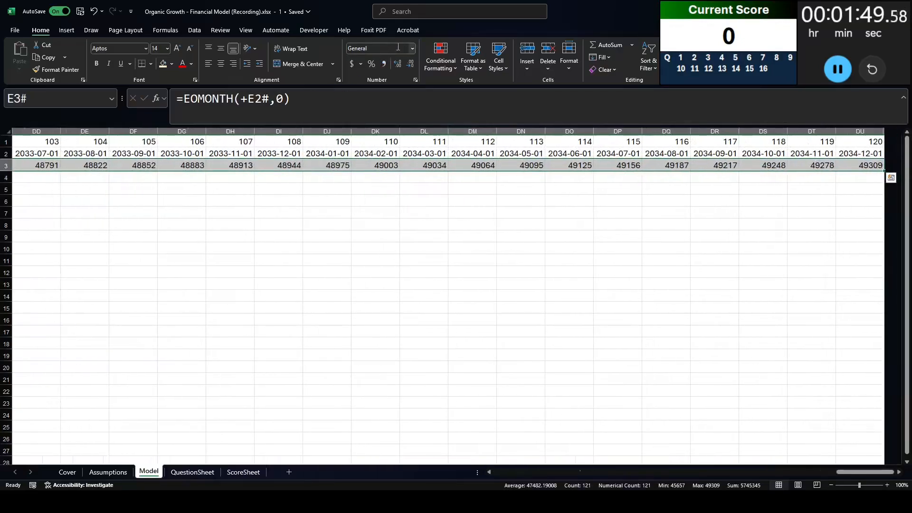
pyautogui.click(412, 48)
pyautogui.click(389, 156)
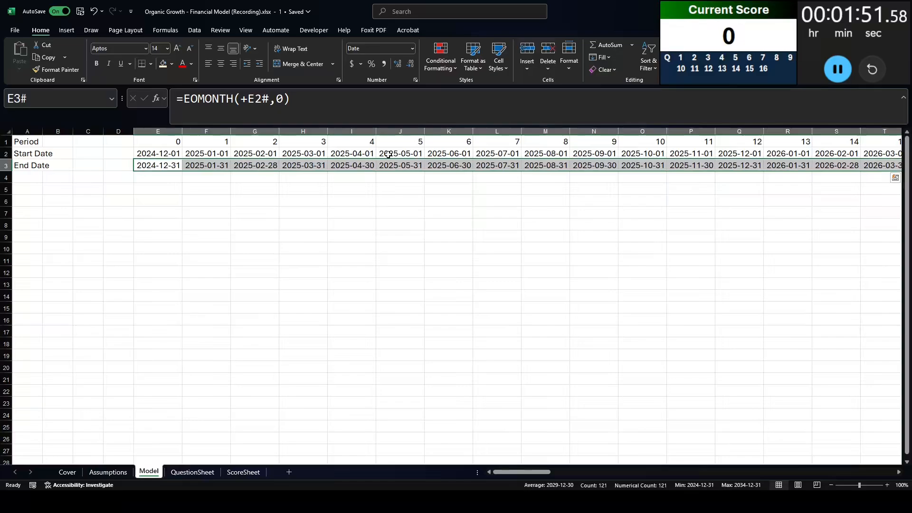
# - Label A4 "Year" and A5 "Date"
pyautogui.click(29, 178)
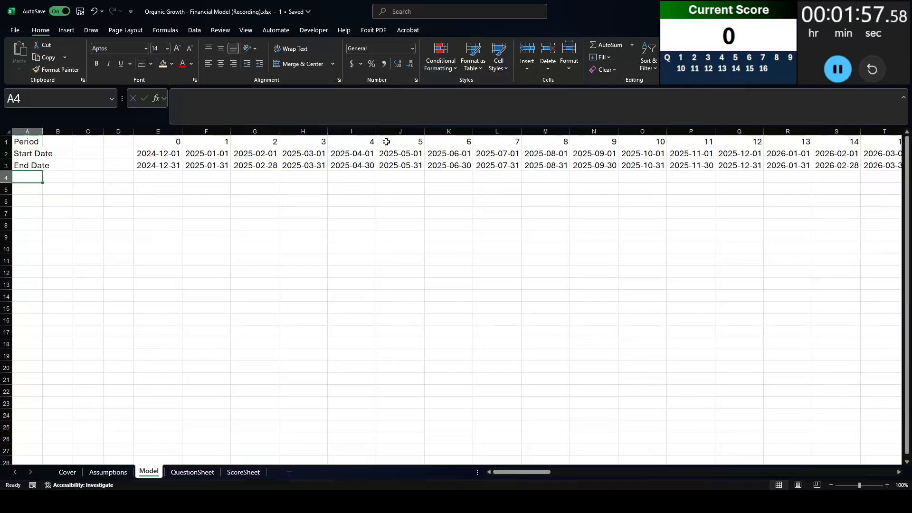
pyautogui.write('Year')
pyautogui.press('Return')
pyautogui.write('Date')
pyautogui.press('Tab')
# - Extract the year of each period's end date from E4 with =YEAR(E3#)
pyautogui.press('Up')
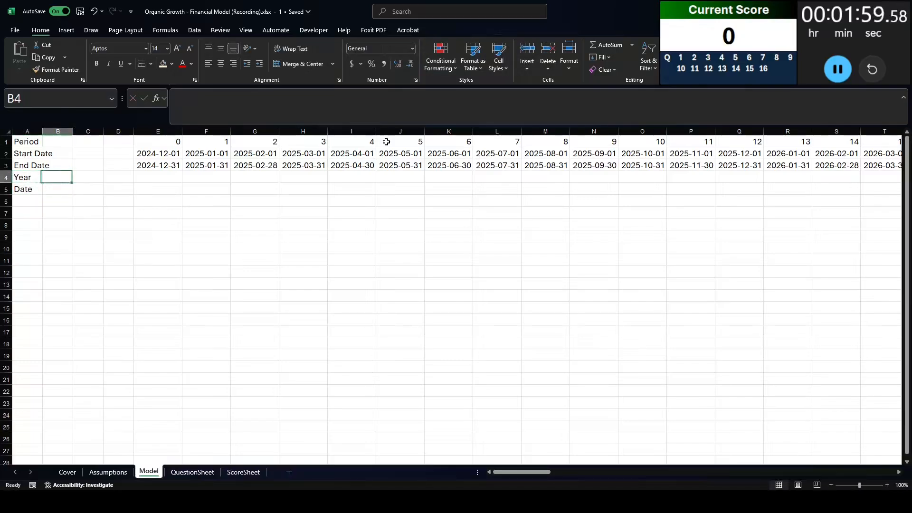
pyautogui.press('Right')
pyautogui.press('Right')
pyautogui.press('Right')
pyautogui.write('=year(')
pyautogui.press('Up')
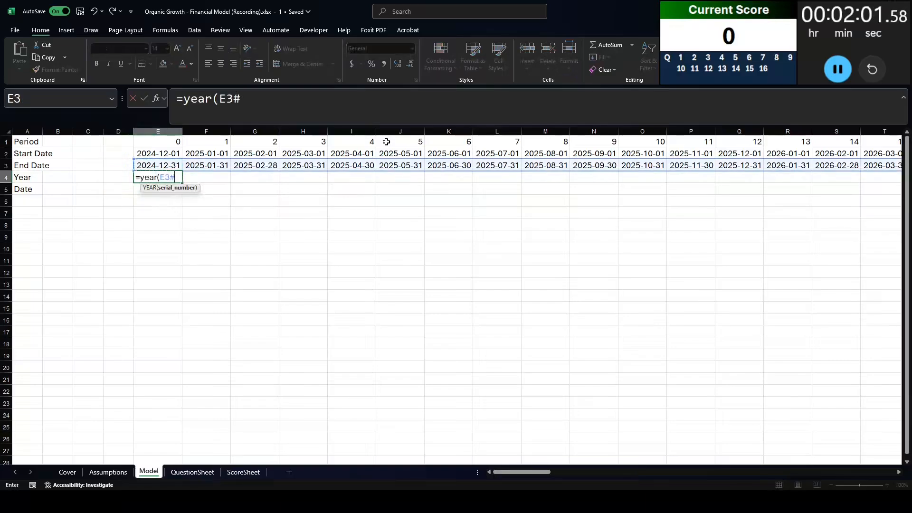
pyautogui.write(')')
pyautogui.hotkey('ctrl', 'Return')
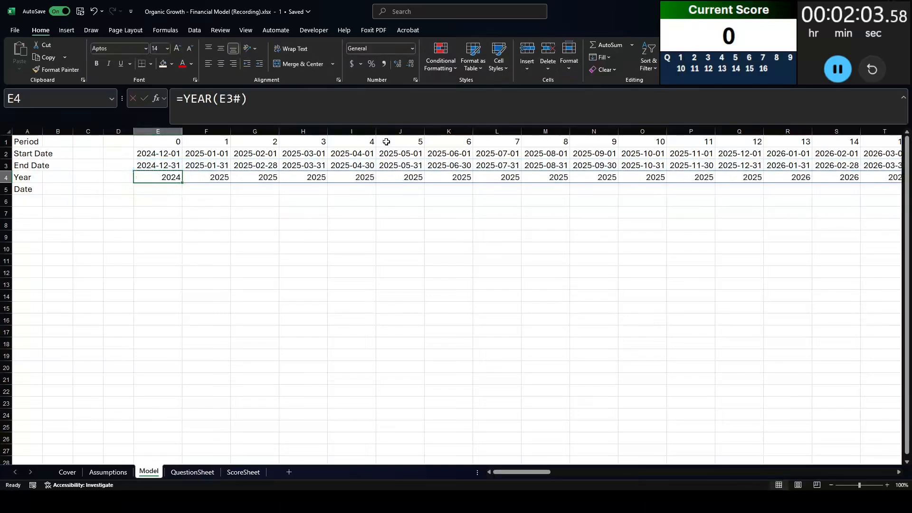
pyautogui.press('Down')
pyautogui.write('=da')
pyautogui.press('BackSpace')
pyautogui.press('BackSpace')
pyautogui.press('Left')
pyautogui.press('Left')
pyautogui.press('Left')
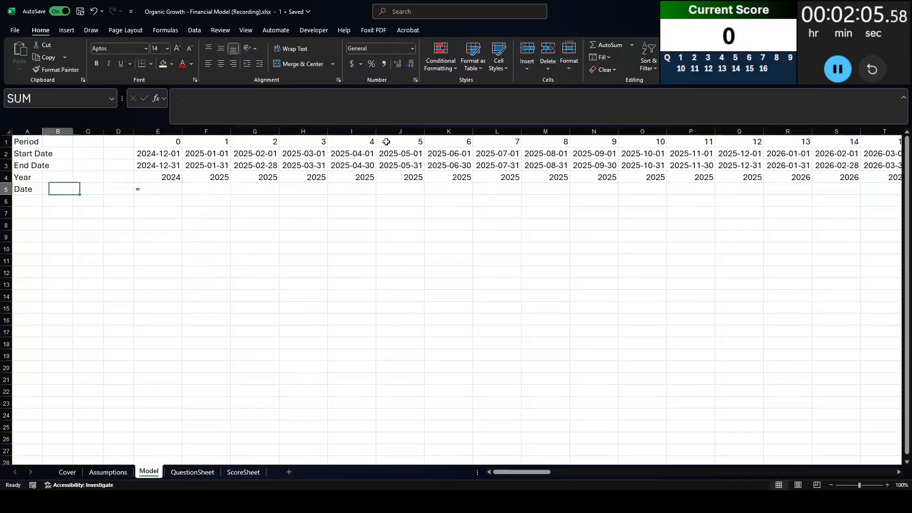
pyautogui.press('Escape')
# - Relabel A5 "Month" and extract each period's month number from E5 with =MONTH(E2#)
pyautogui.press('Home')
pyautogui.write('Month')
pyautogui.press('Tab')
pyautogui.press('Right')
pyautogui.press('Right')
pyautogui.press('Right')
pyautogui.write('=month')
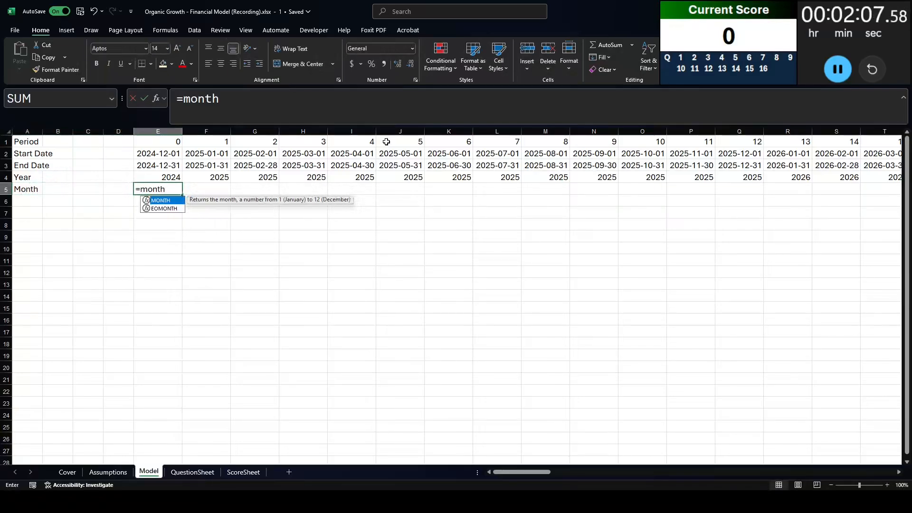
pyautogui.write('(')
pyautogui.press('Up')
pyautogui.press('Up')
pyautogui.press('Up')
pyautogui.write(')')
pyautogui.hotkey('ctrl', 'Return')
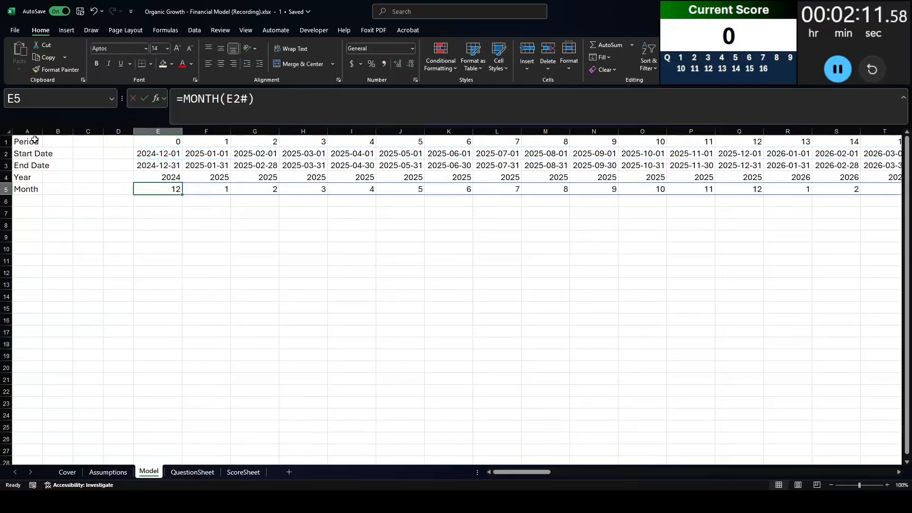
# - Freeze the panes at E6 so the timeline rows 1 to 5 and columns A to D stay in view
pyautogui.click(155, 200)
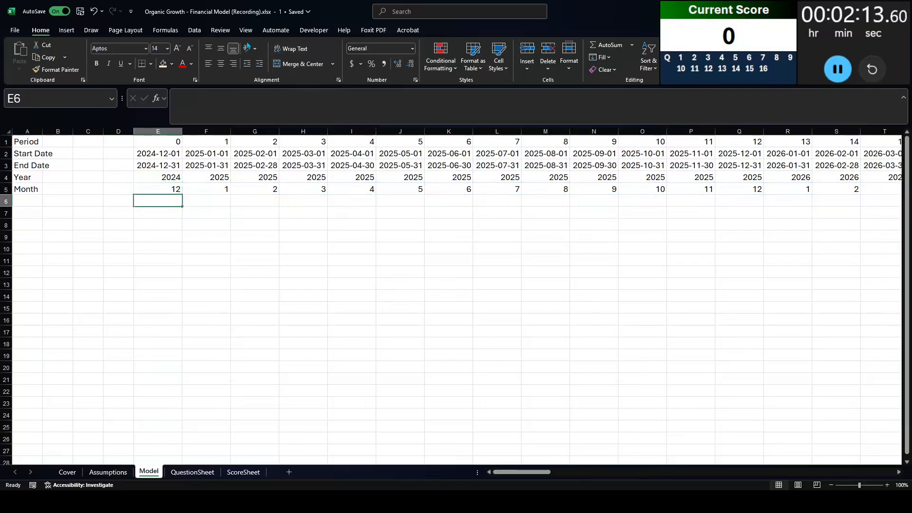
pyautogui.click(248, 32)
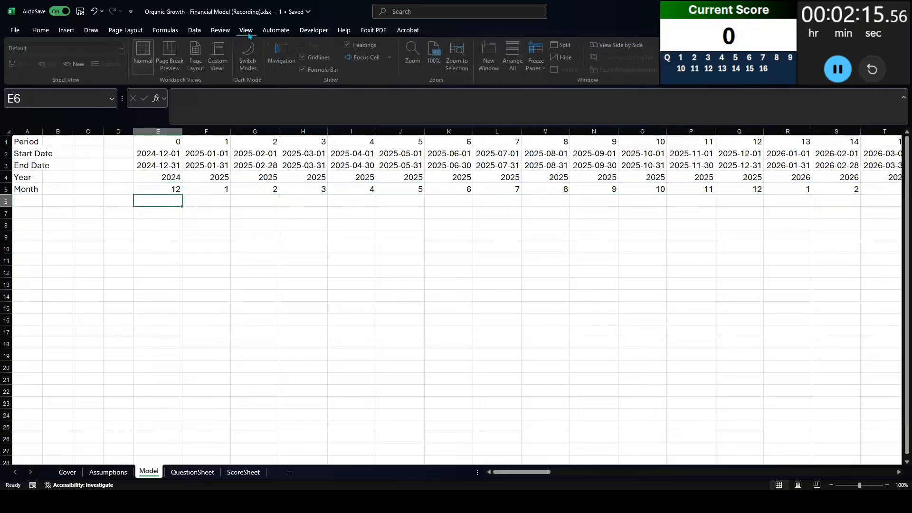
pyautogui.click(537, 60)
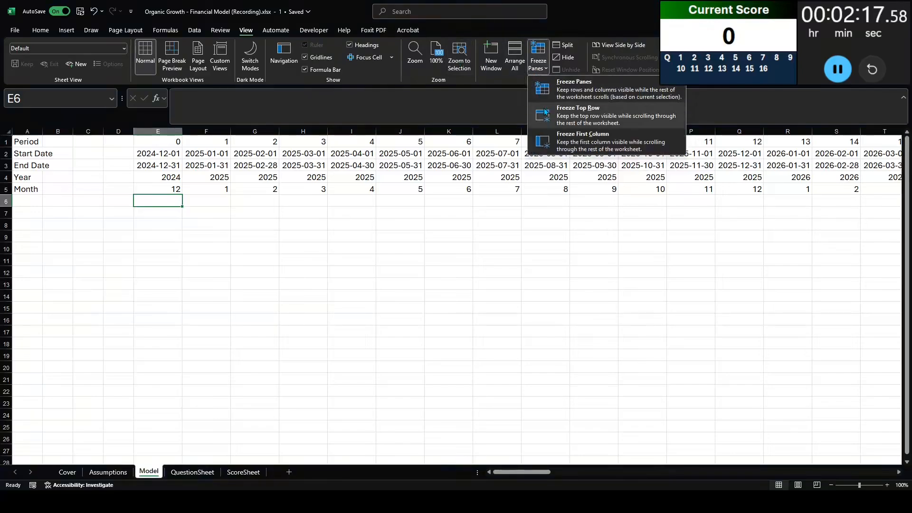
pyautogui.click(549, 96)
pyautogui.click(255, 189)
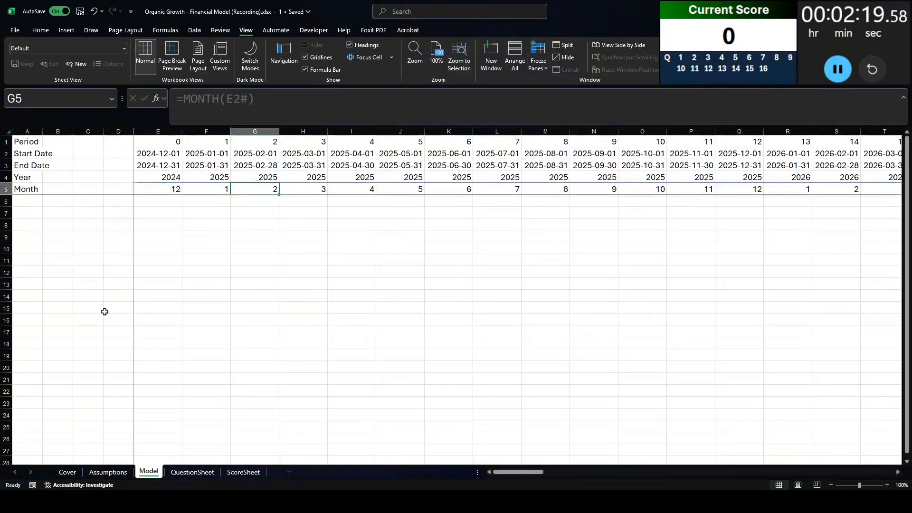
# - Label A7 "Inflation Index" and fit column A's width to the label
pyautogui.click(76, 224)
pyautogui.hotkey('alt', 'Tab')
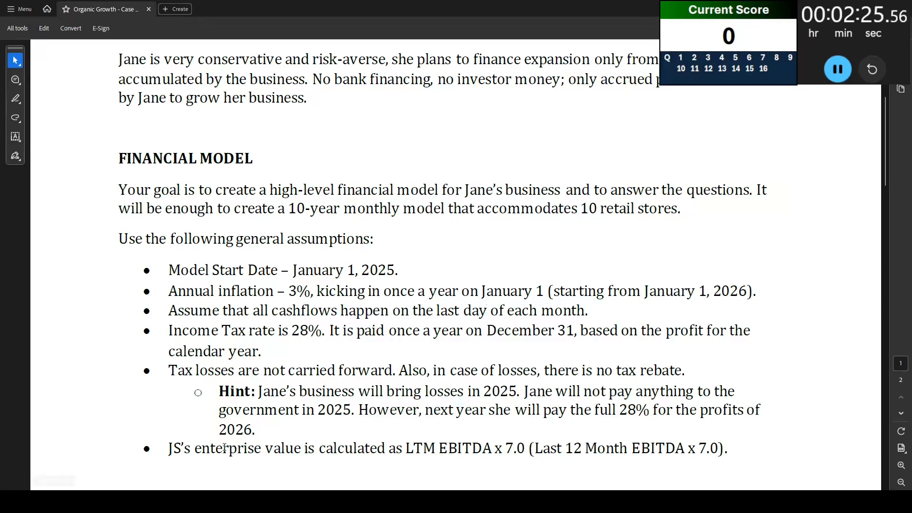
pyautogui.hotkey('alt', 'Tab')
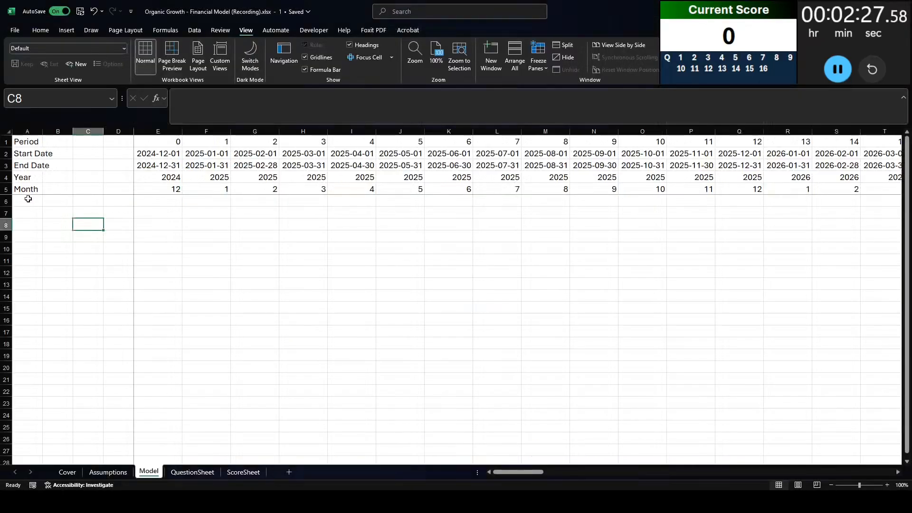
pyautogui.click(37, 212)
pyautogui.write('Inflation Index')
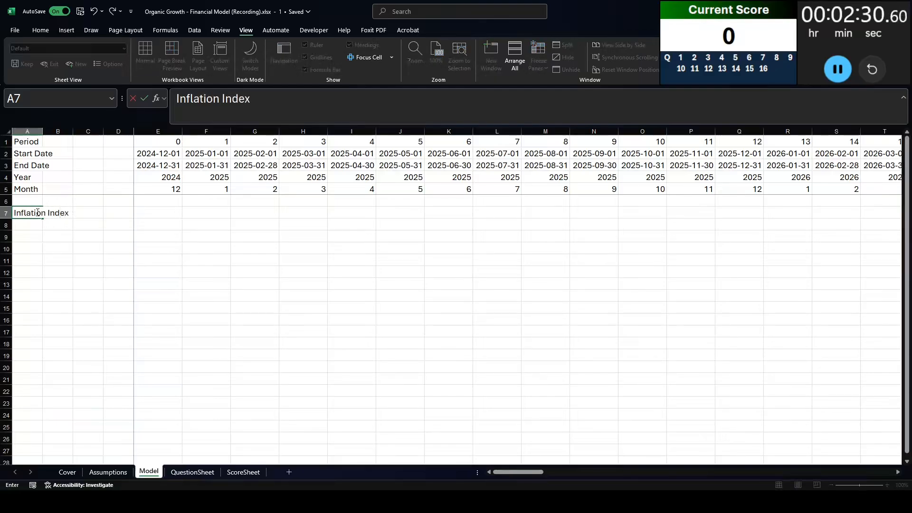
pyautogui.hotkey('ctrl', 'Return')
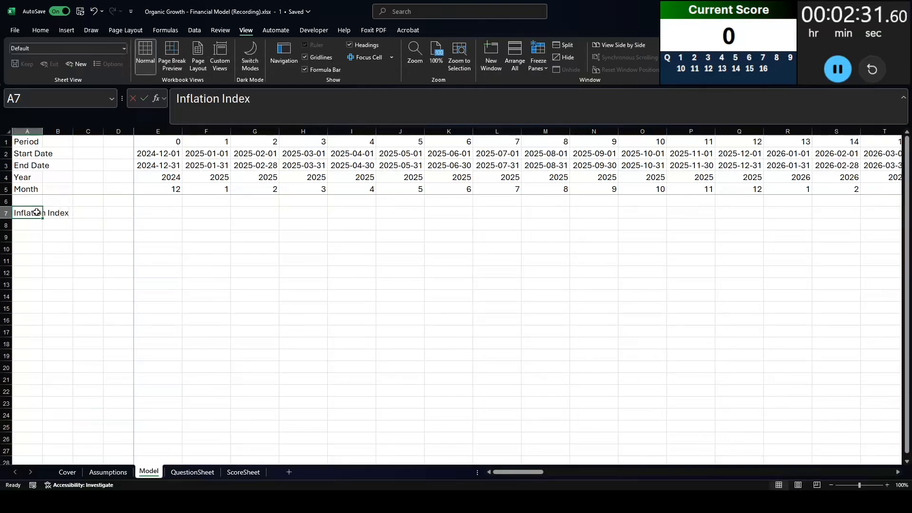
pyautogui.hotkey('alt', 'h')
pyautogui.press('o')
pyautogui.press('i')
# - Link B7 to the annual inflation rate with =Assumptions!D10 and format it as a percentage with one decimal
pyautogui.press('Right')
pyautogui.write('=')
pyautogui.hotkey('ctrl', 'pageup')
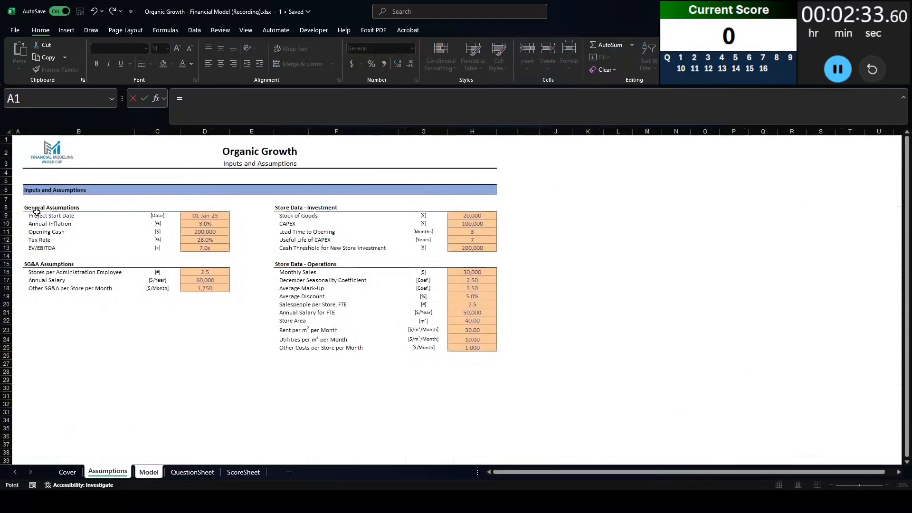
pyautogui.click(194, 222)
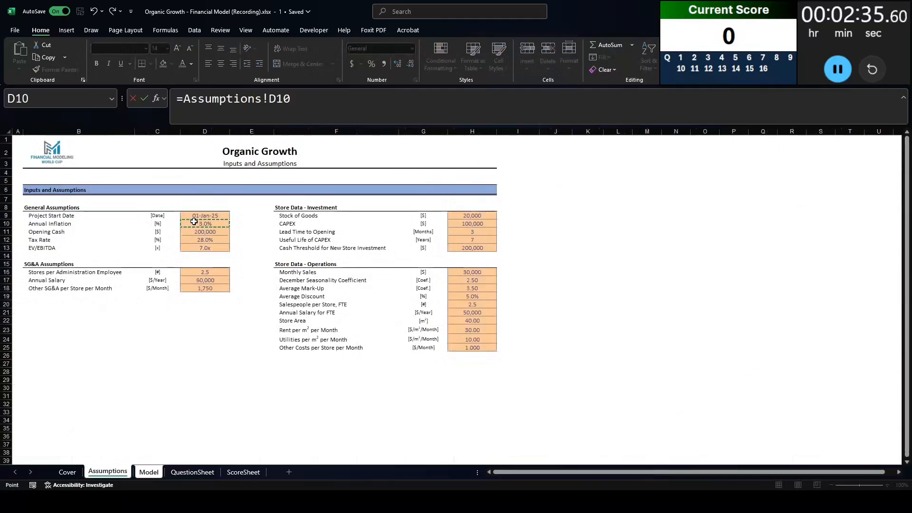
pyautogui.press('Return')
pyautogui.press('Up')
pyautogui.hotkey('ctrl', 'shift', '6')
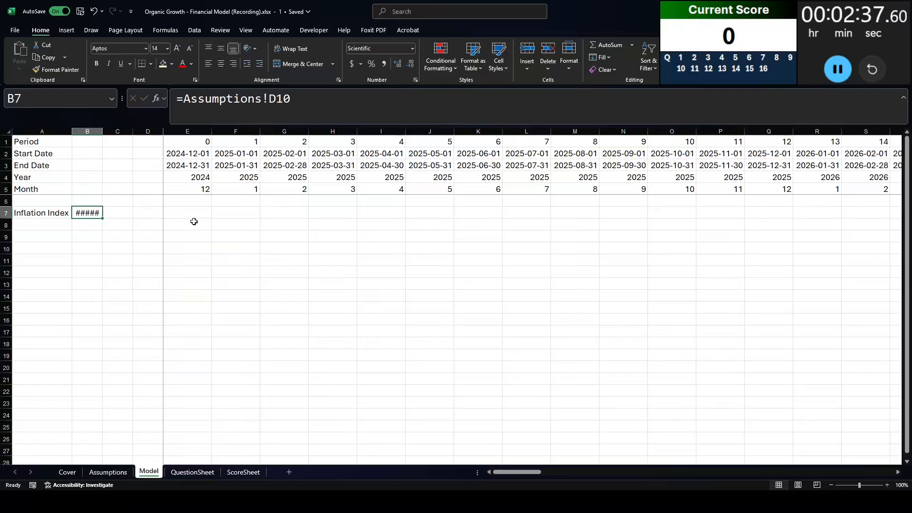
pyautogui.hotkey('ctrl', 'shift', '5')
pyautogui.hotkey('alt', 'h')
pyautogui.press('0')
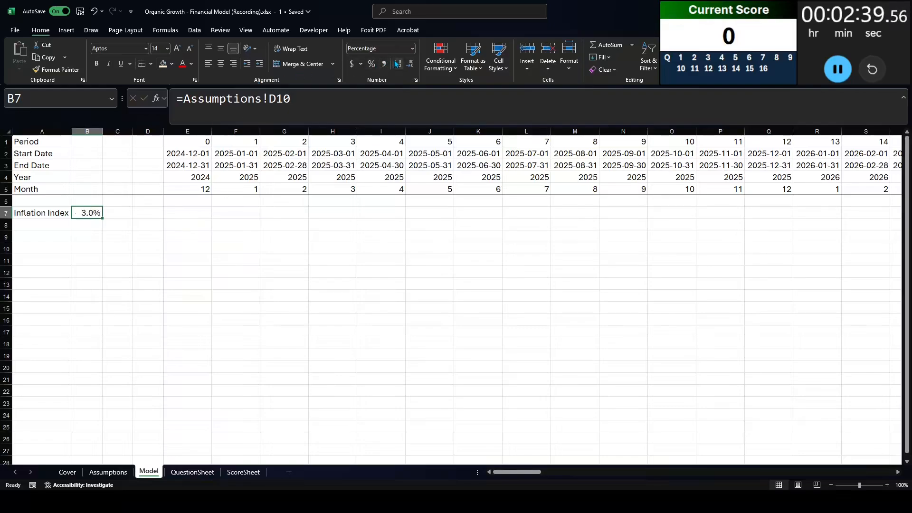
# - Calculate the inflation index for every period from E7 with =(1+$B$7)^(E4#-2025)
pyautogui.press('Right')
pyautogui.press('Right')
pyautogui.press('Right')
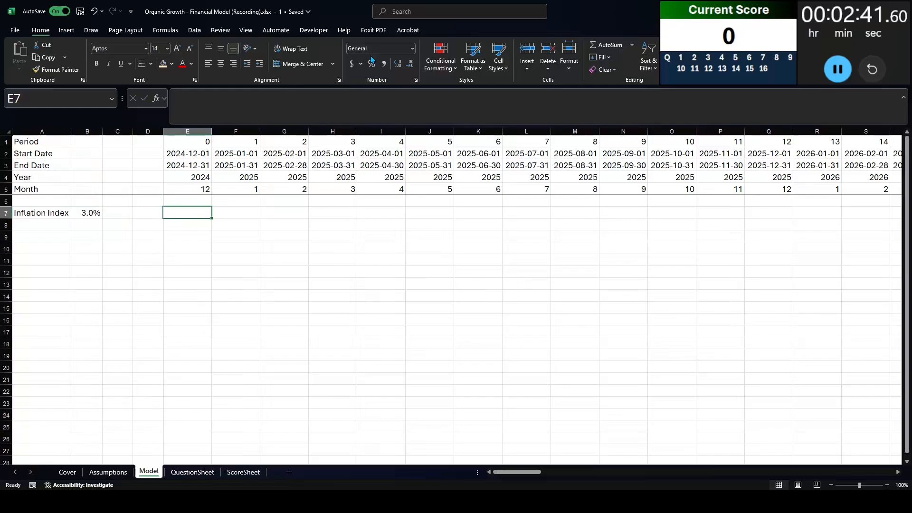
pyautogui.write('=')
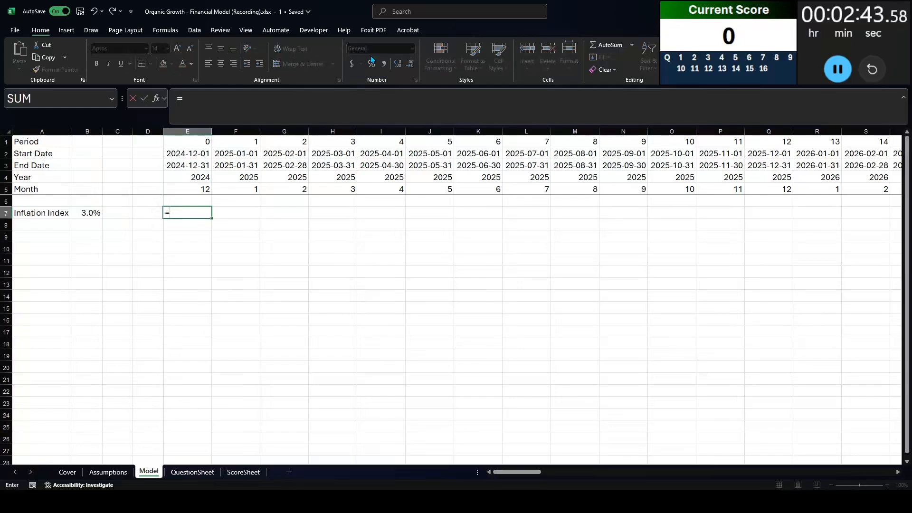
pyautogui.write('(1+')
pyautogui.press('Left')
pyautogui.press('Left')
pyautogui.press('Left')
pyautogui.press('F4')
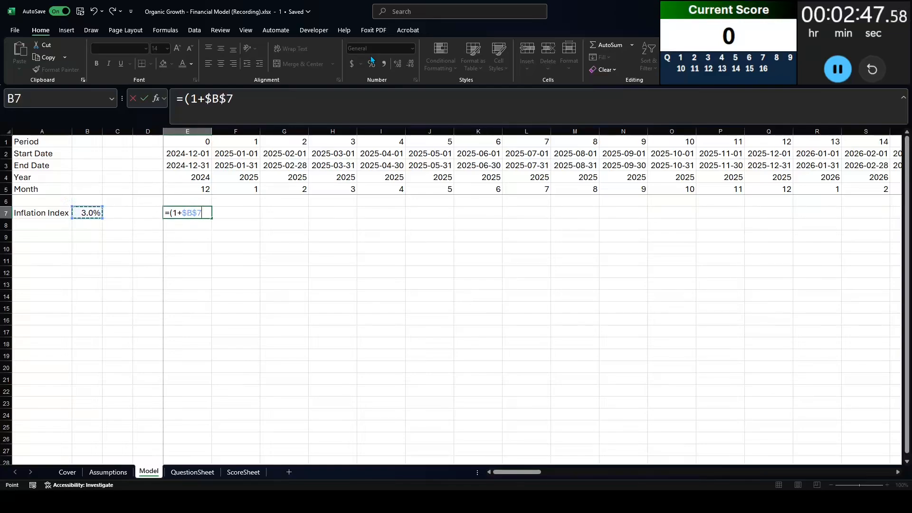
pyautogui.write(')^')
pyautogui.press('Up')
pyautogui.press('Up')
pyautogui.press('Up')
pyautogui.press('Up')
pyautogui.press('Up')
pyautogui.press('Up')
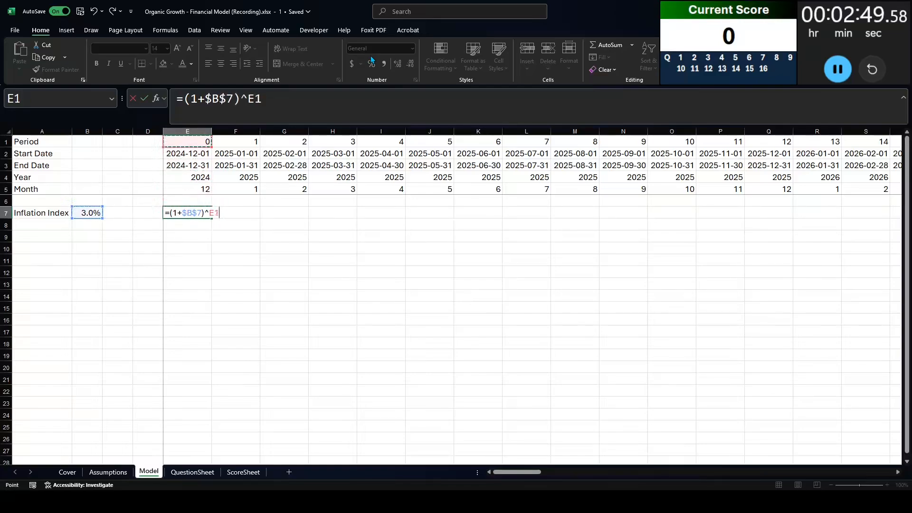
pyautogui.press('Down')
pyautogui.press('Down')
pyautogui.press('Down')
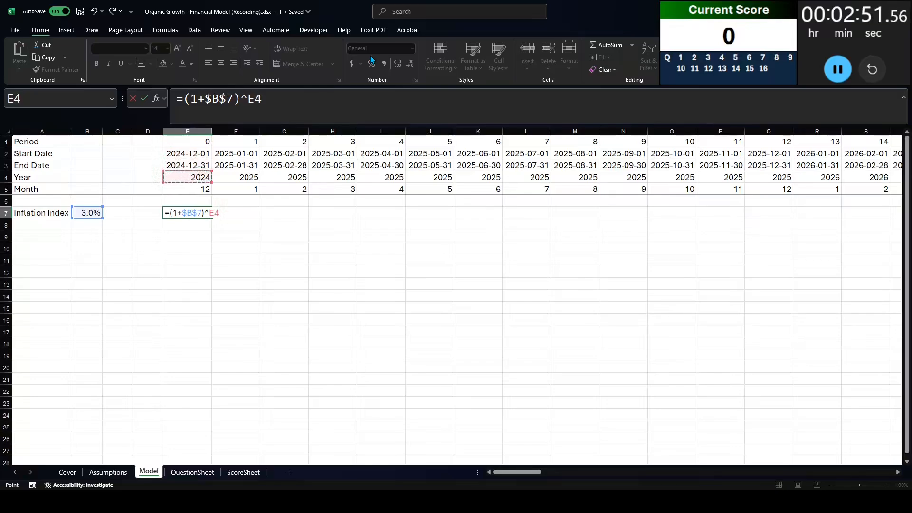
pyautogui.write('#')
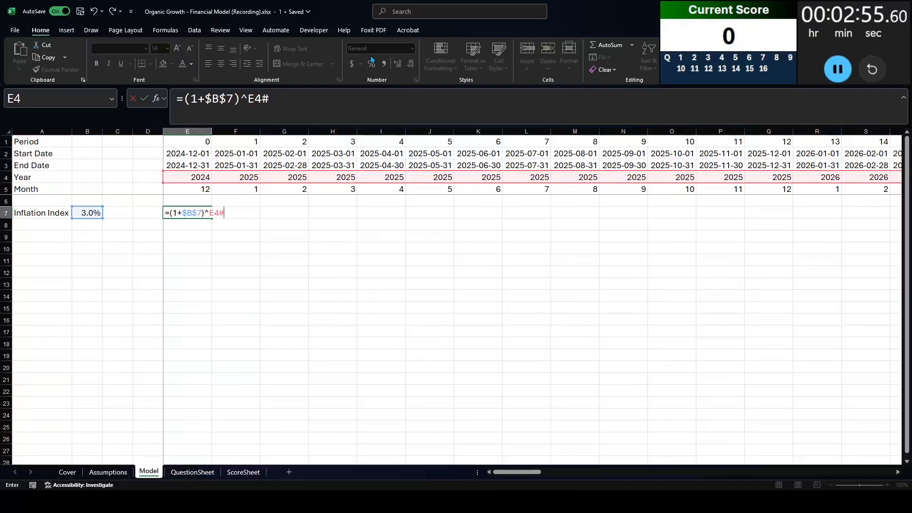
pyautogui.write('-2025')
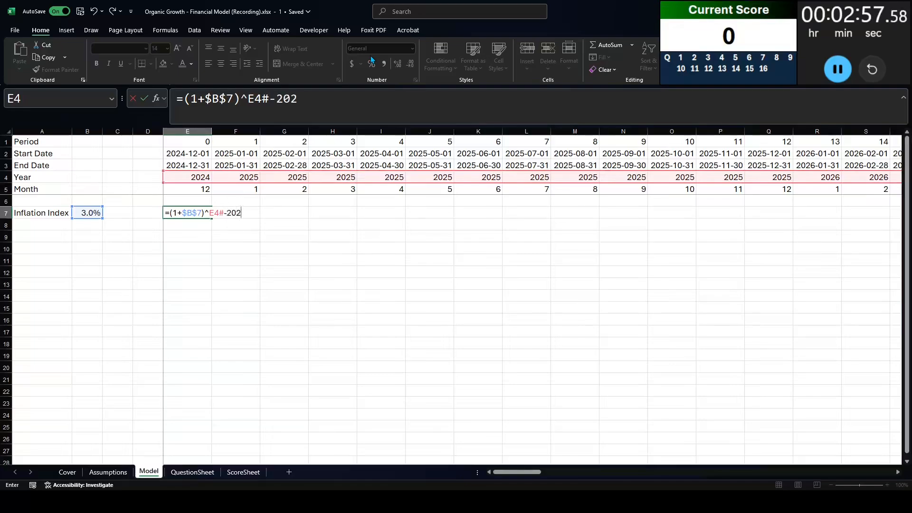
pyautogui.click(251, 102)
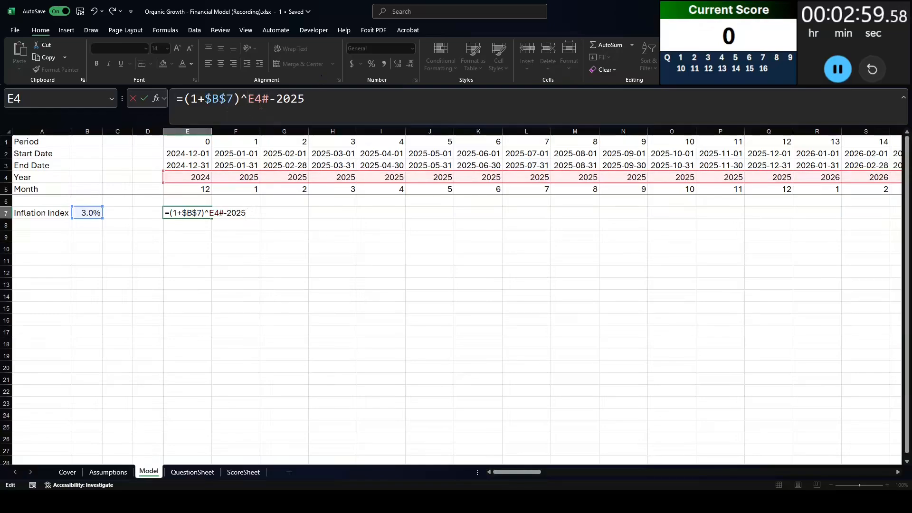
pyautogui.write('(')
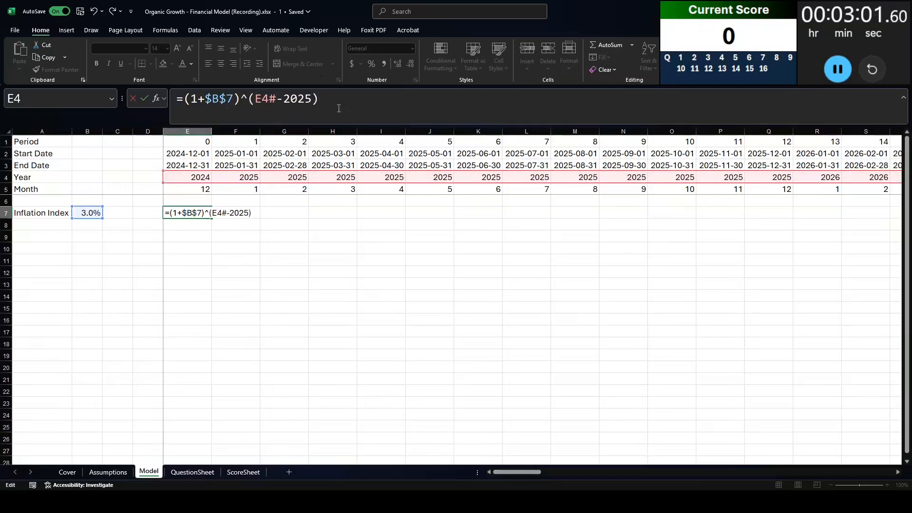
pyautogui.hotkey('ctrl', 'Return')
# - Format all the inflation index values in row 7 with four decimals and check the first periods of 2025 and 2026
pyautogui.hotkey('ctrl', 'shift', 'Right')
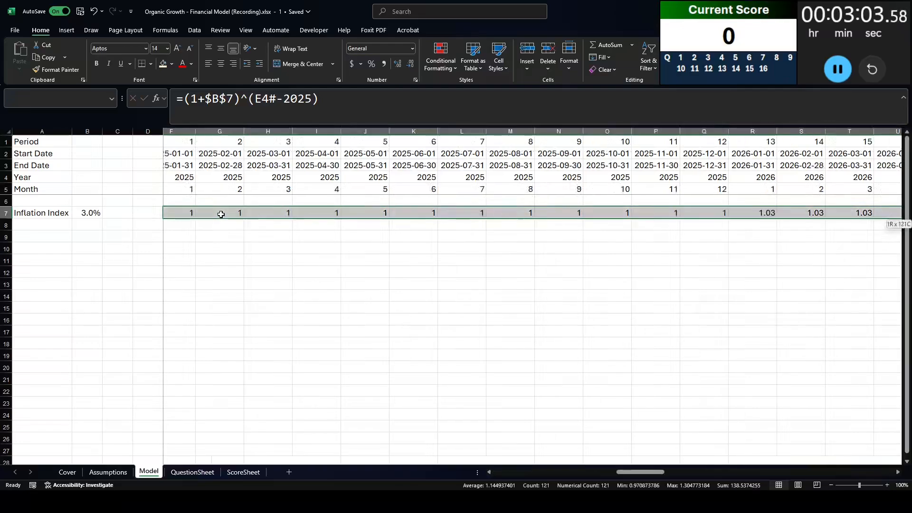
pyautogui.click(410, 63)
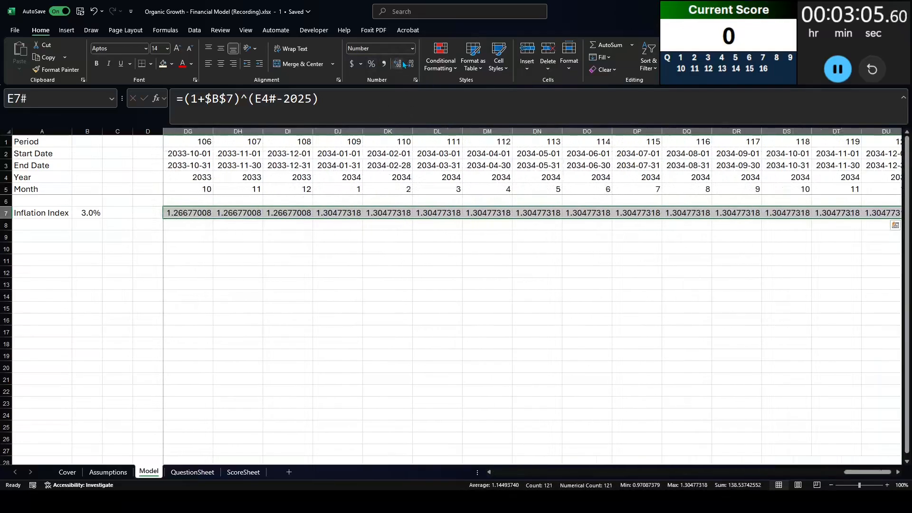
pyautogui.click(410, 63)
pyautogui.click(410, 63)
pyautogui.click(410, 63)
pyautogui.click(398, 63)
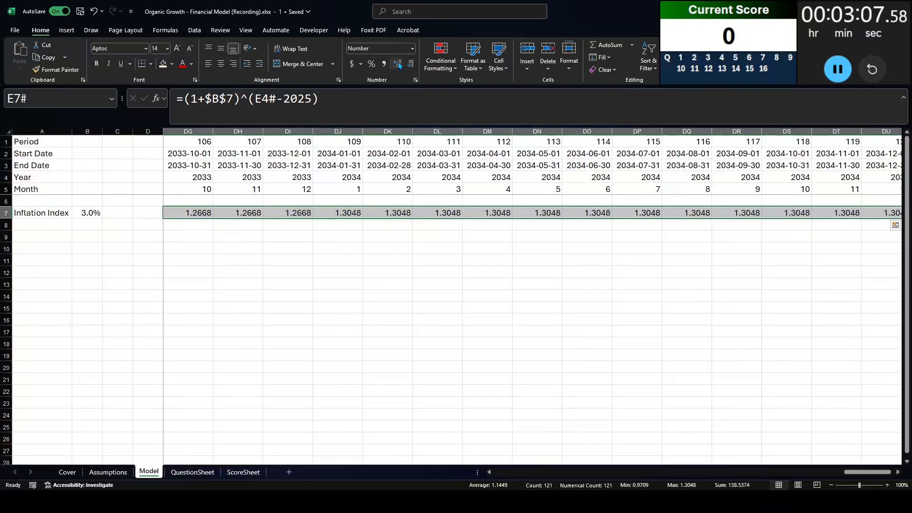
pyautogui.press('Left')
pyautogui.press('Right')
pyautogui.press('Right')
pyautogui.press('Right')
pyautogui.press('Left')
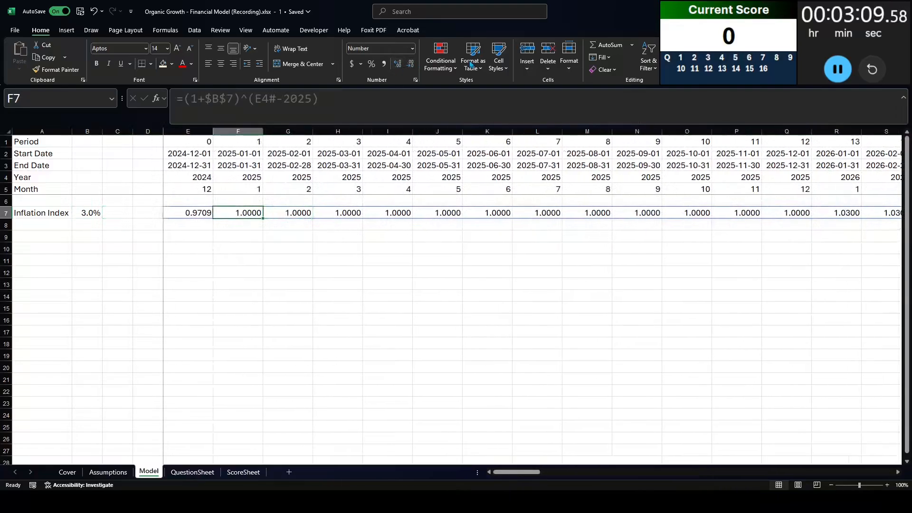
pyautogui.click(834, 201)
pyautogui.click(829, 212)
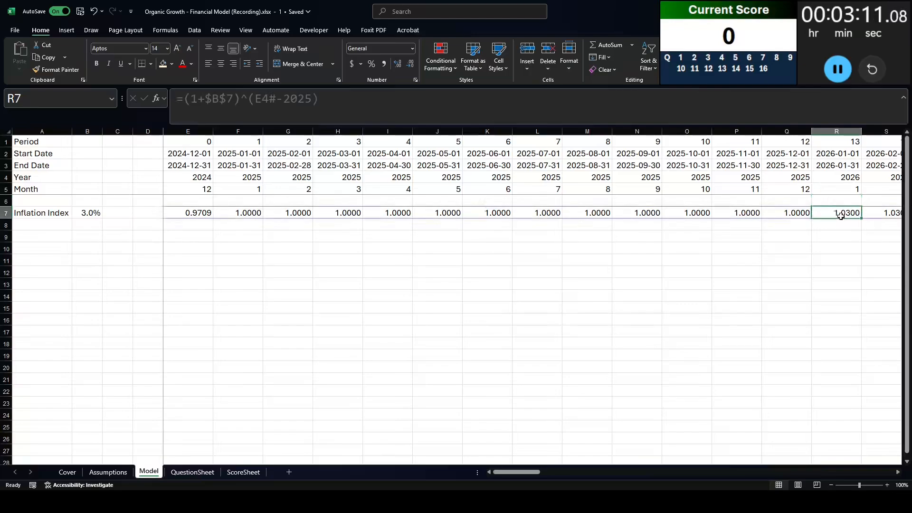
# - Switch to the case PDF and read the store investment assumptions on lead time, CAPEX, stock and construction timing
pyautogui.click(63, 227)
pyautogui.hotkey('alt', 'Tab')
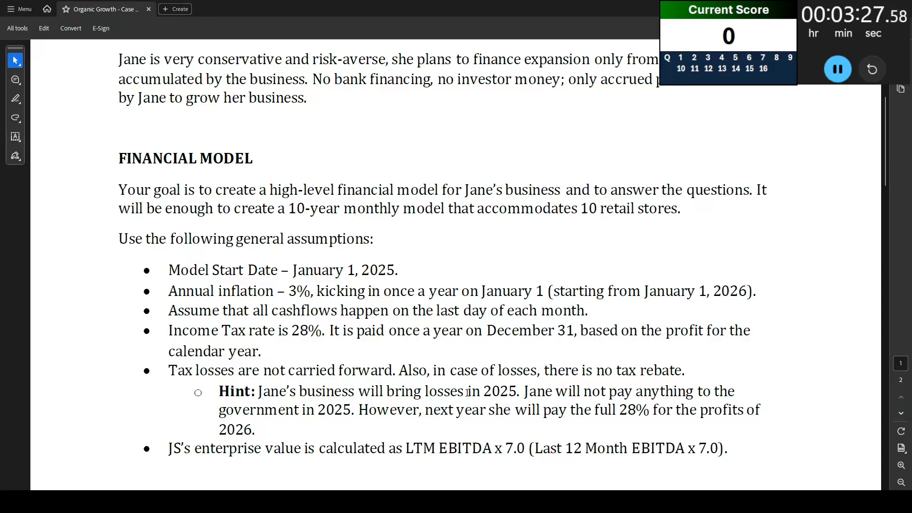
pyautogui.scroll(-3, 468, 393)
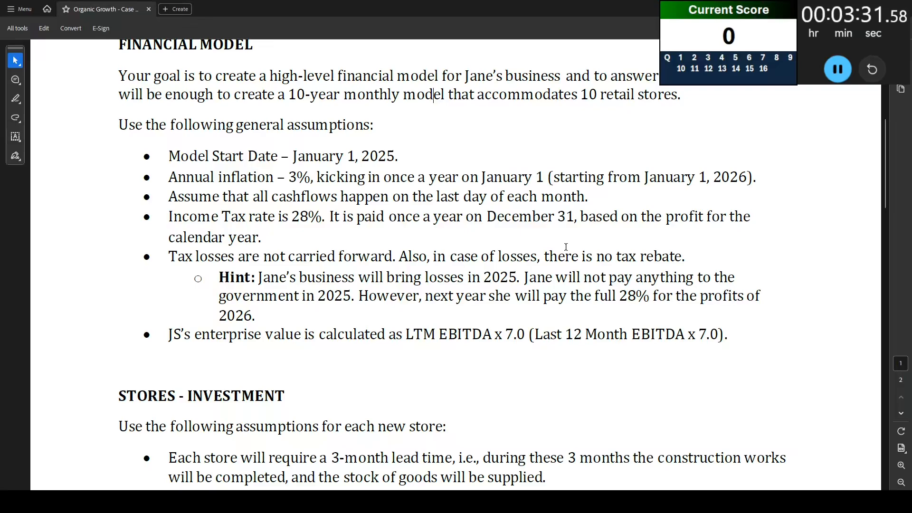
pyautogui.scroll(-6, 274, 272)
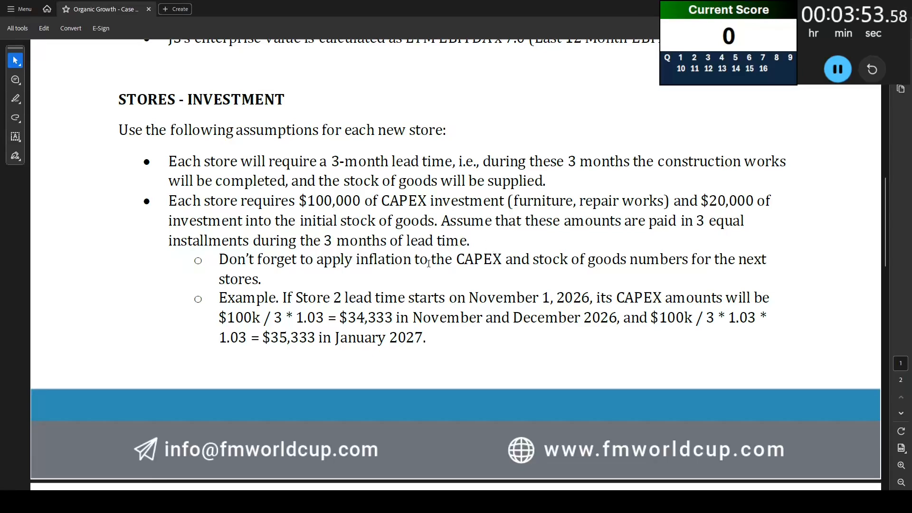
pyautogui.scroll(-5, 349, 280)
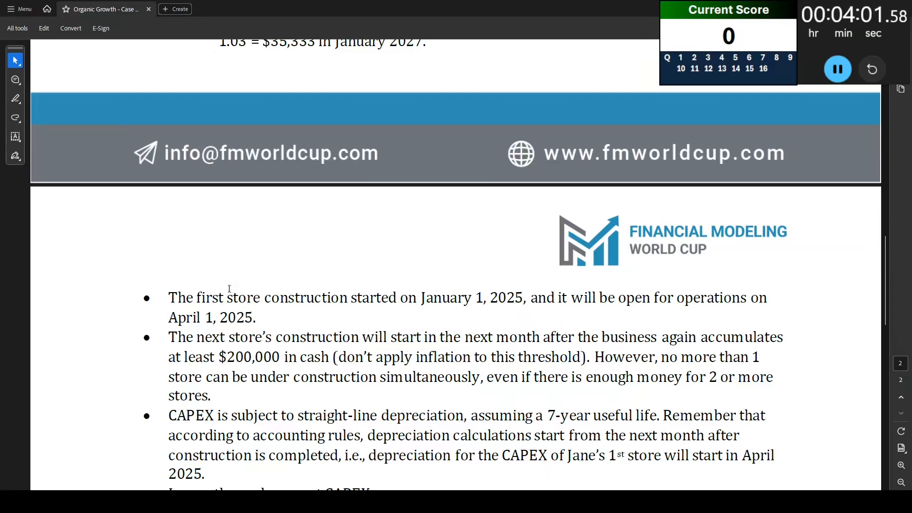
# - Return to the Excel model, label A9 "Start Construction" and fit column A's width to the label
pyautogui.hotkey('alt', 'Tab')
pyautogui.press('Down')
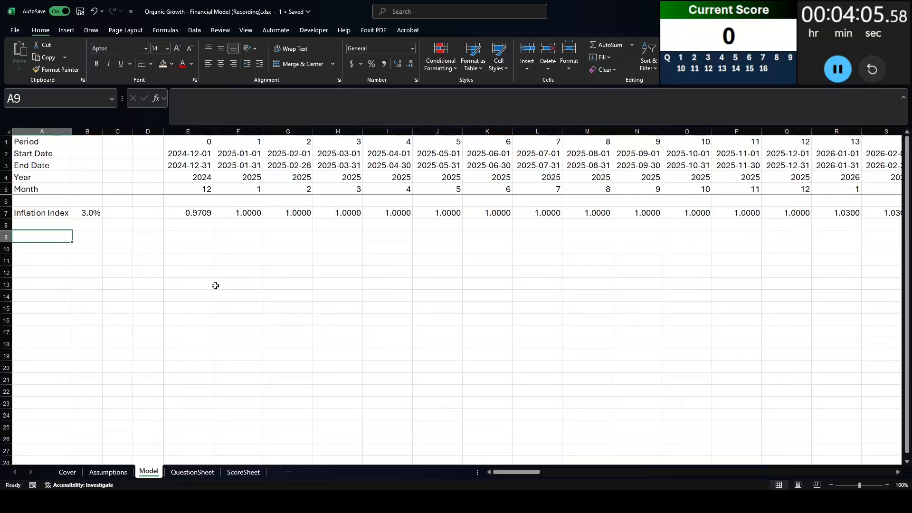
pyautogui.write('Start Con')
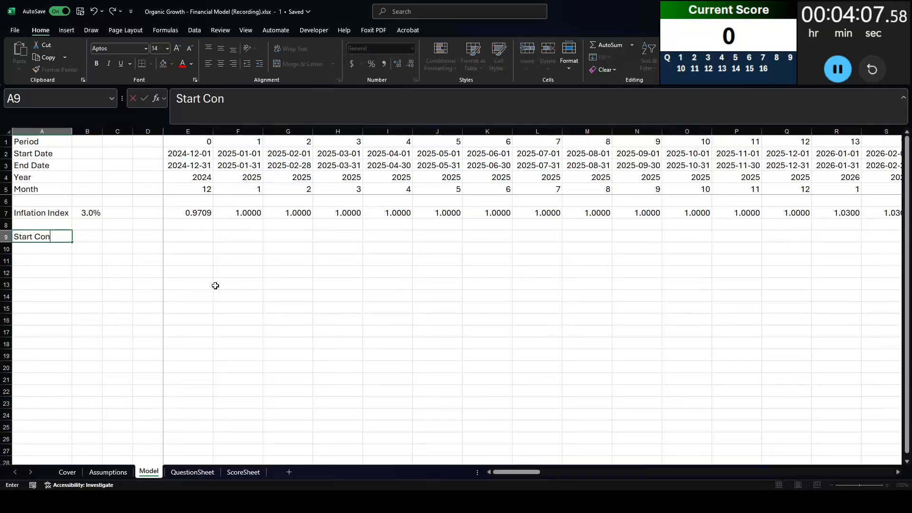
pyautogui.write('struction')
pyautogui.hotkey('ctrl', 'Return')
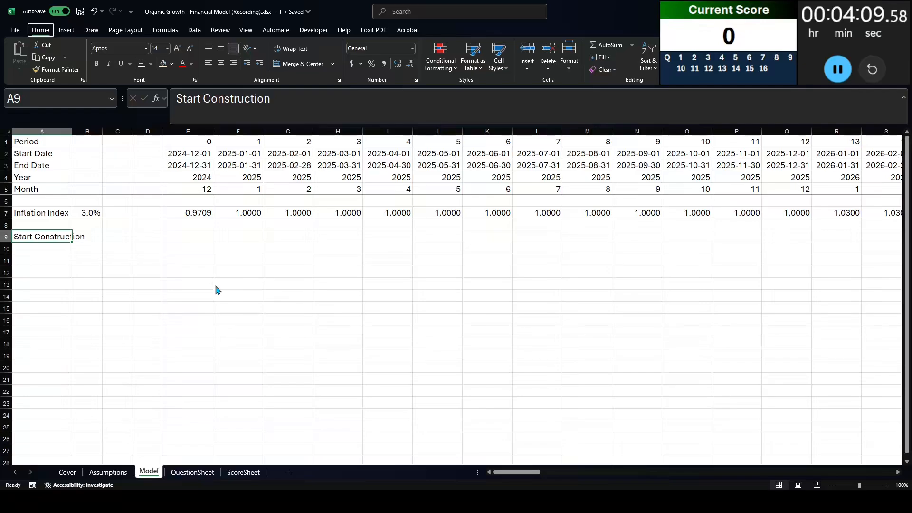
pyautogui.hotkey('alt', 'h')
pyautogui.press('o')
pyautogui.press('i')
# - Enter 1 in F9 to flag the first store's construction start in period 1
pyautogui.press('Right')
pyautogui.press('Right')
pyautogui.press('Right')
pyautogui.press('Right')
pyautogui.press('Right')
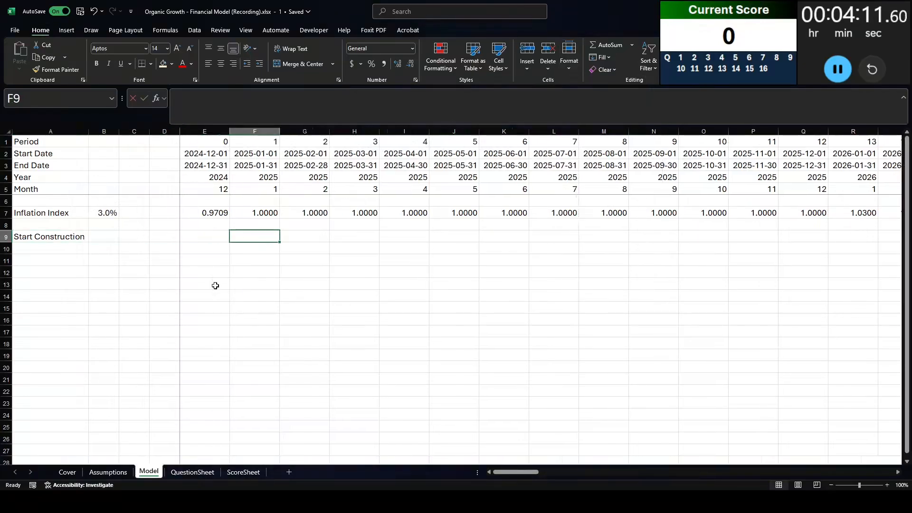
pyautogui.write('1')
pyautogui.press('Return')
pyautogui.press('Left')
pyautogui.press('Left')
pyautogui.press('Left')
pyautogui.press('Left')
pyautogui.press('Left')
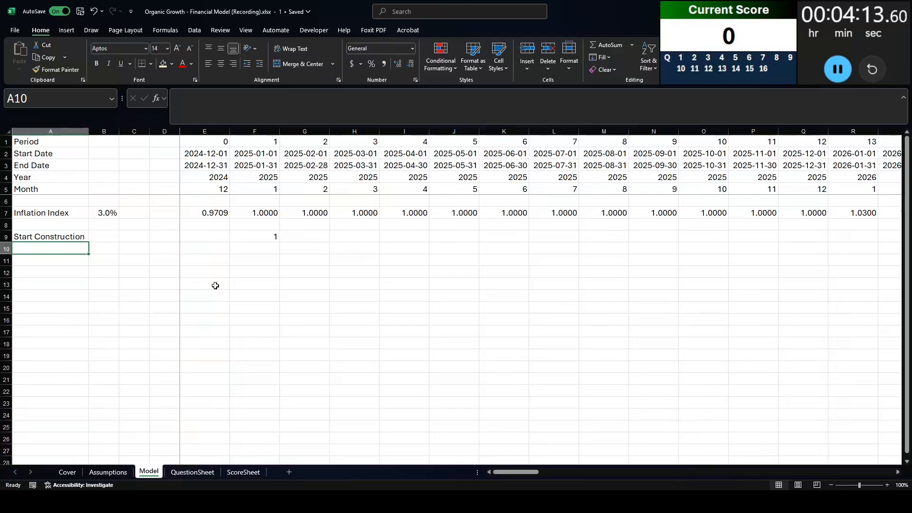
# - Label A10 "Store under construction" and fit column A's width to the label
pyautogui.write('Store')
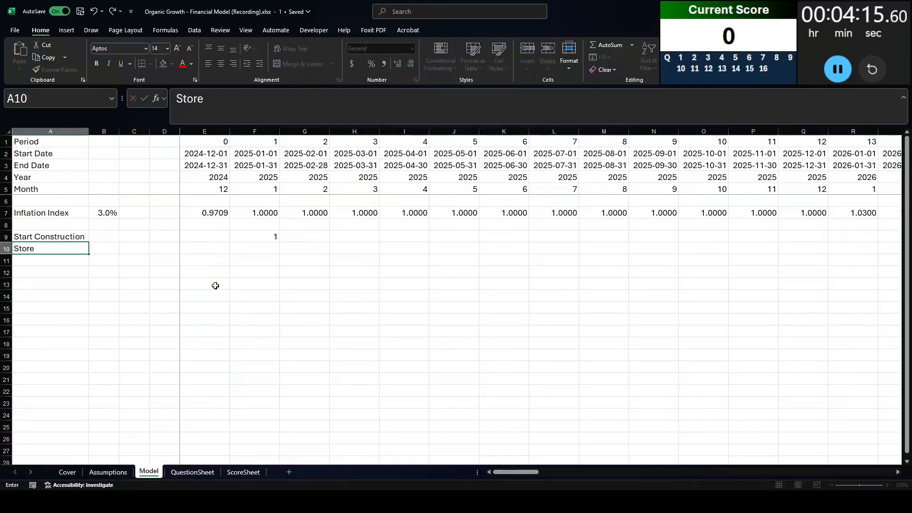
pyautogui.write(' under construction')
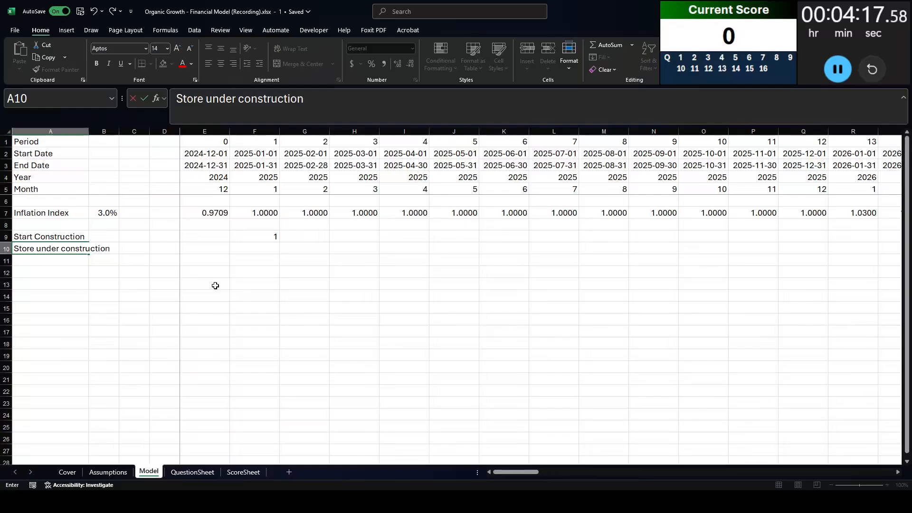
pyautogui.hotkey('ctrl', 'Return')
pyautogui.press('h')
pyautogui.press('o')
pyautogui.press('i')
# - Enter =OR(D9:F9=1) in F10 to flag construction from starts in the current and two preceding periods
pyautogui.press('Right')
pyautogui.press('Right')
pyautogui.press('Right')
pyautogui.press('Right')
pyautogui.press('Right')
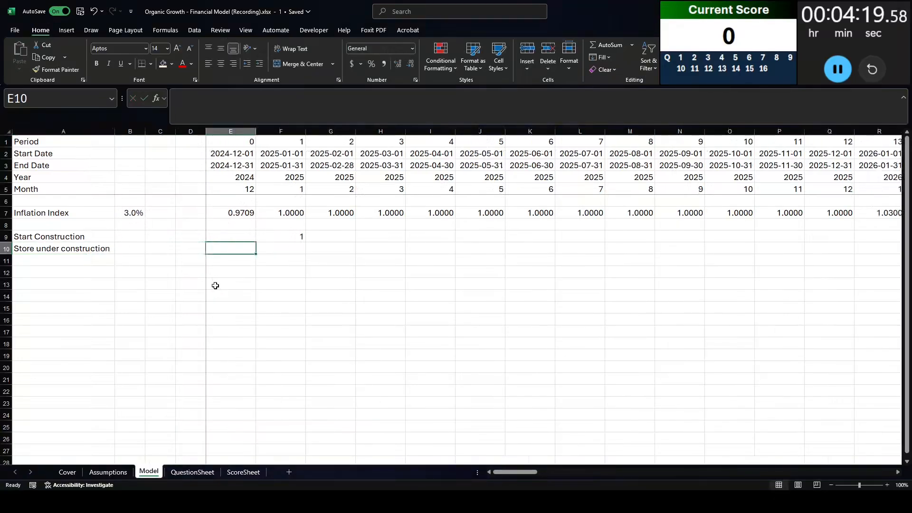
pyautogui.press('Up')
pyautogui.hotkey('shift', 'Left')
pyautogui.hotkey('shift', 'Left')
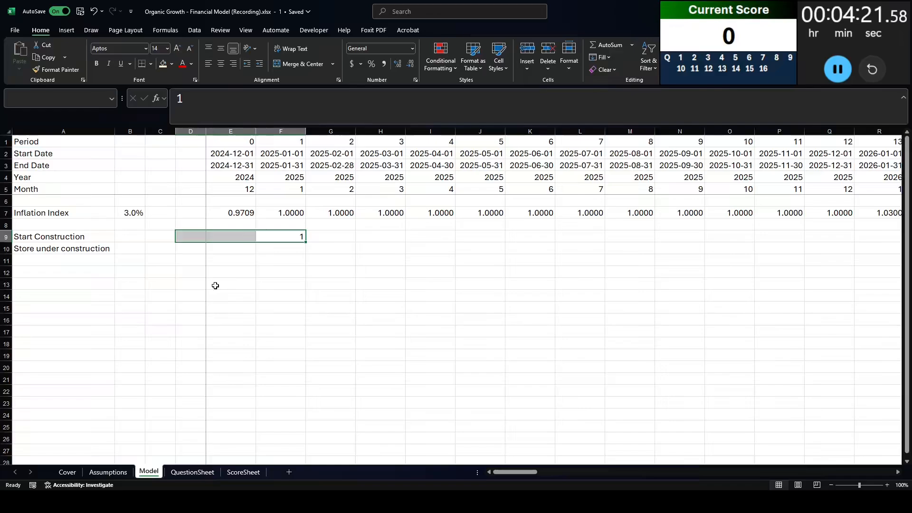
pyautogui.press('Down')
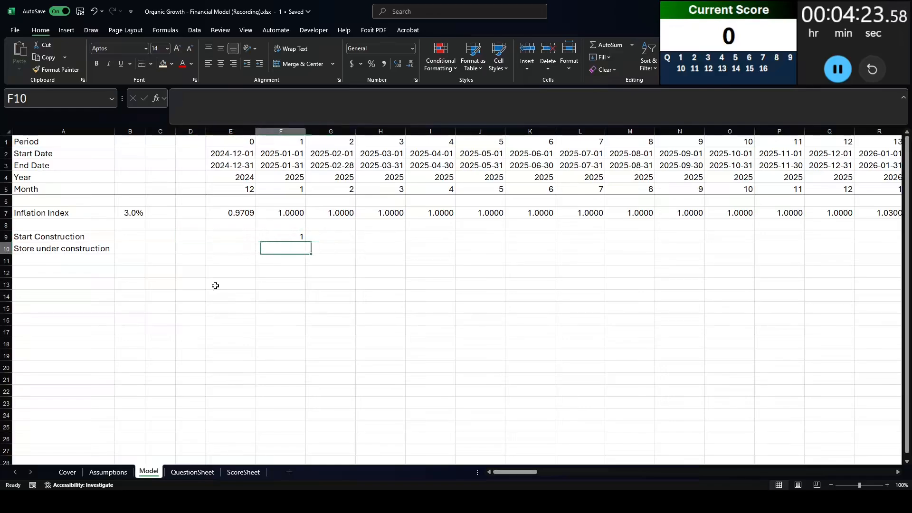
pyautogui.write('=or(')
pyautogui.press('Up')
pyautogui.hotkey('shift', 'Left')
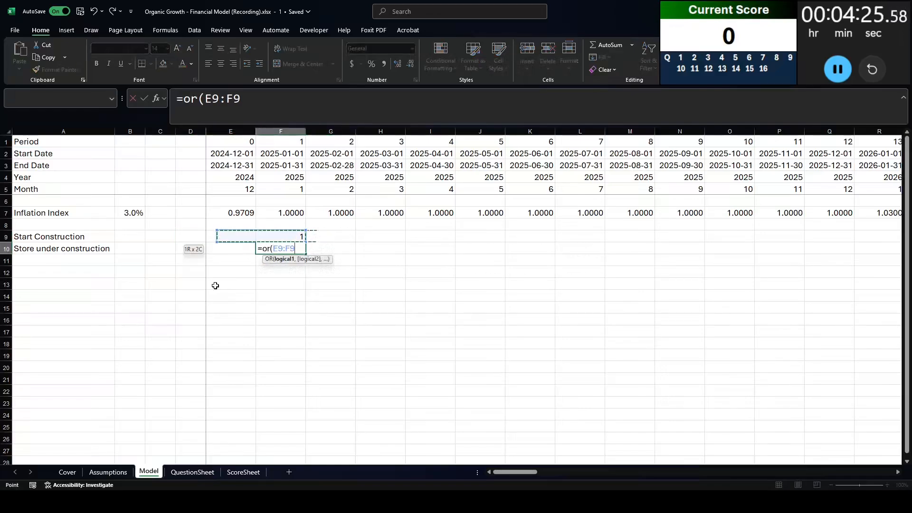
pyautogui.hotkey('shift', 'Left')
pyautogui.write('=10')
pyautogui.press('BackSpace')
pyautogui.hotkey('ctrl', 'Return')
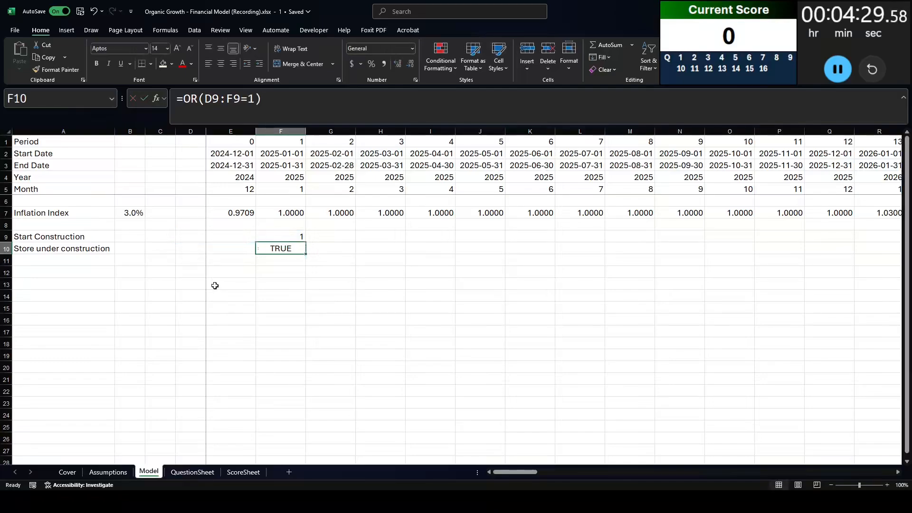
# - Rewrite the label in A9 as "Start construction" with a lowercase c
pyautogui.press('Left')
pyautogui.press('Left')
pyautogui.press('Left')
pyautogui.press('Left')
pyautogui.press('Left')
pyautogui.press('Up')
pyautogui.write('Sta')
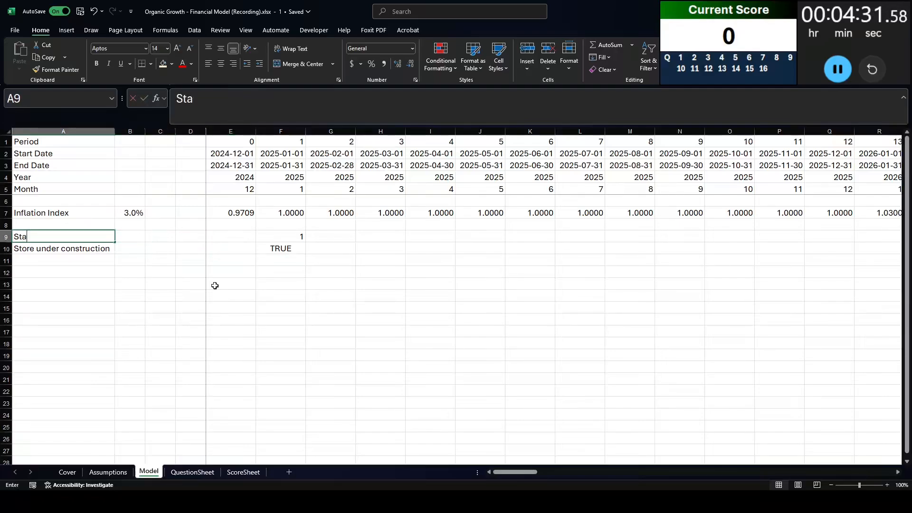
pyautogui.write('rt construction')
pyautogui.press('Return')
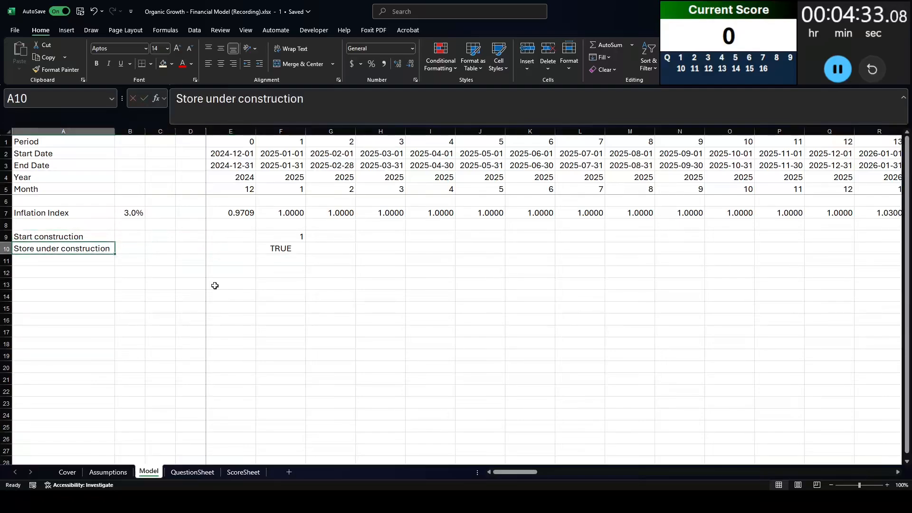
# - Change the F10 flag to =--(OR(D9:F9=1)) so it returns a number, and copy it across through I10
pyautogui.click(298, 251)
pyautogui.moveTo(305, 254); pyautogui.dragTo(461, 254)
pyautogui.click(285, 249)
pyautogui.click(180, 98)
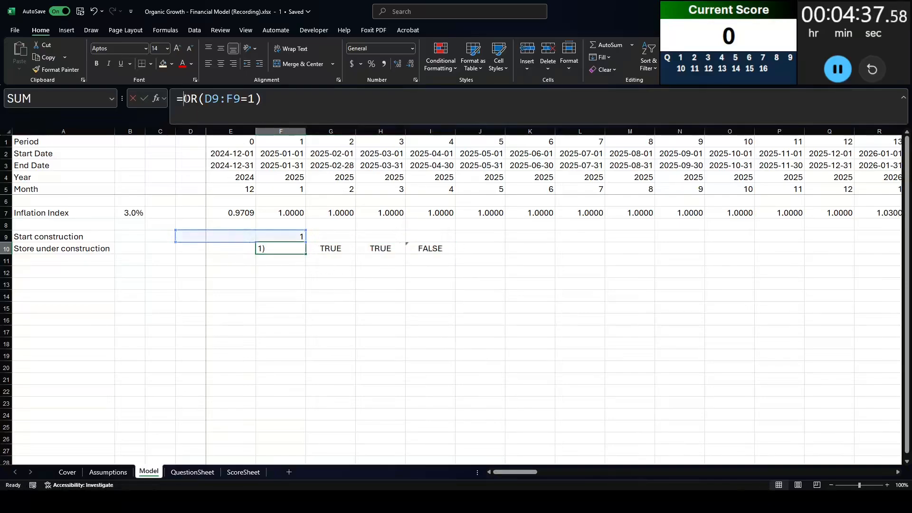
pyautogui.write('--(')
pyautogui.click(299, 108)
pyautogui.write(')')
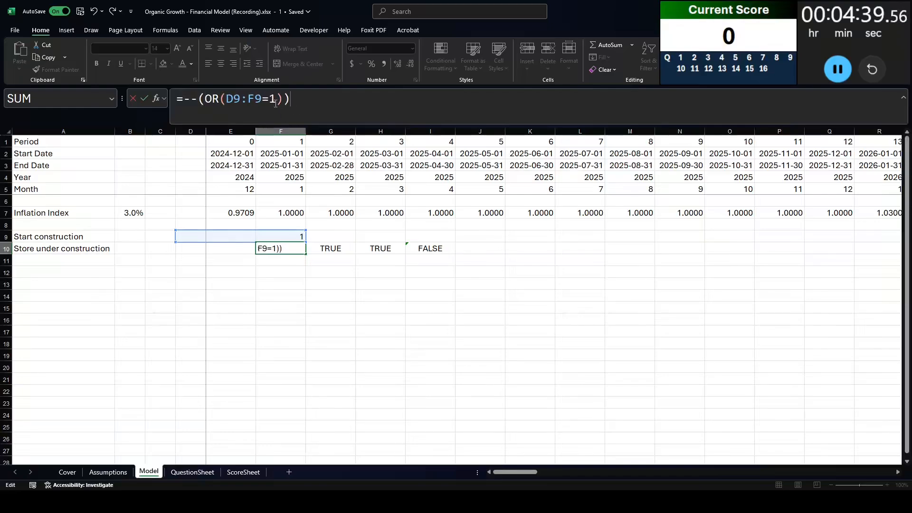
pyautogui.press('Return')
pyautogui.press('Up')
pyautogui.hotkey('ctrl', 'c')
pyautogui.hotkey('ctrl', 'shift', 'Right')
pyautogui.hotkey('ctrl', 'v')
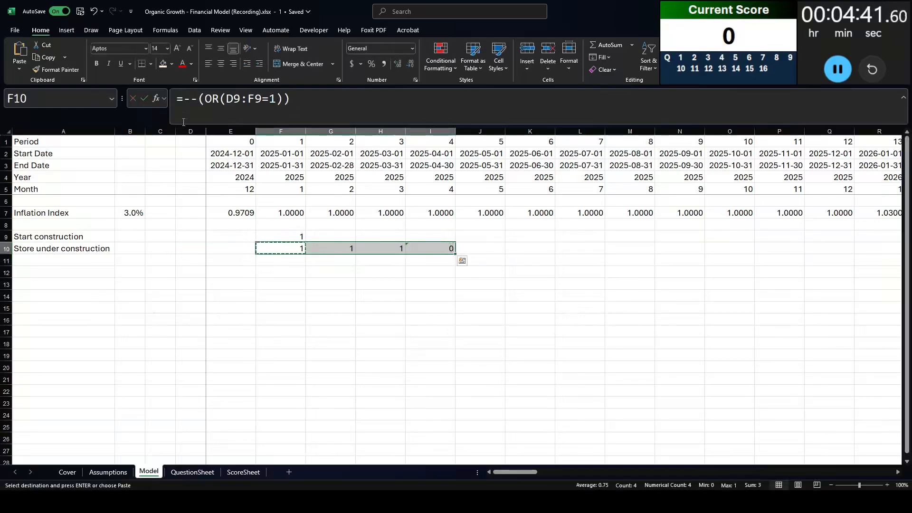
# - Label A11 "Stores in operation"
pyautogui.click(55, 262)
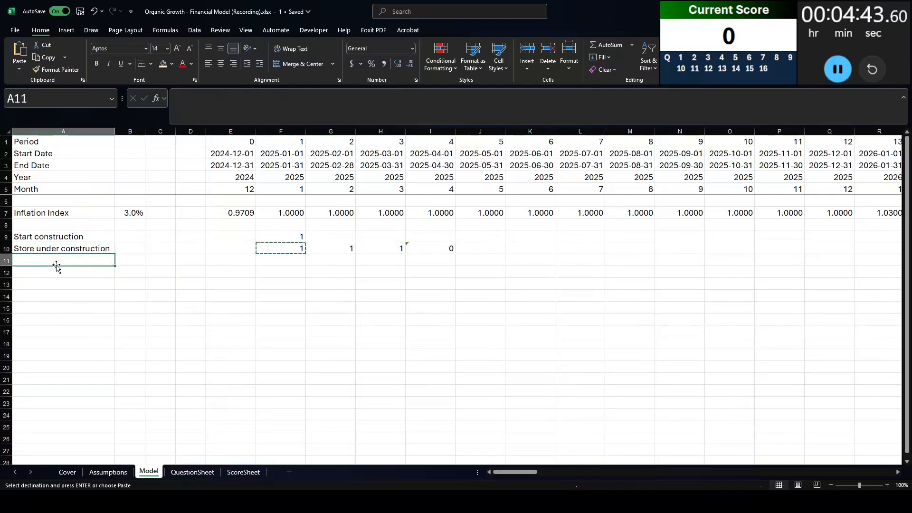
pyautogui.write('Stores')
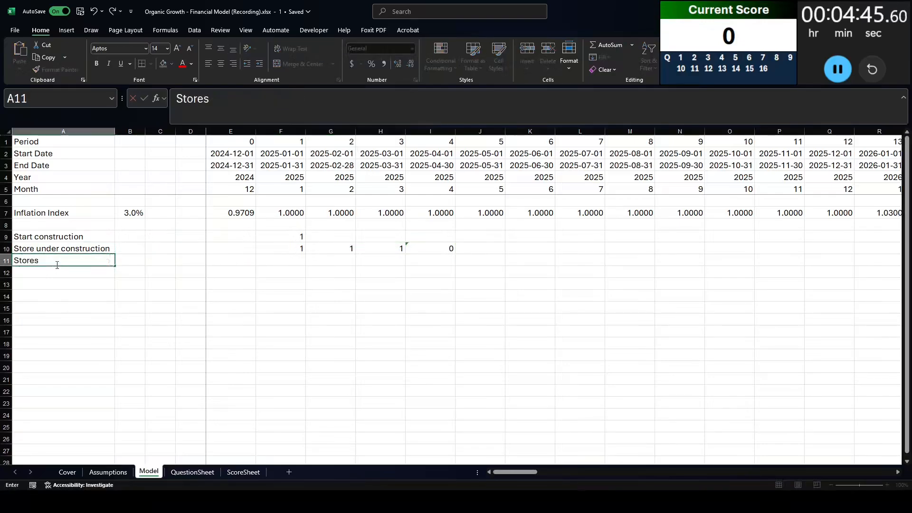
pyautogui.write(' in operation')
# - Enter =SUM($E$9:F9) in I11 to count the stores whose construction started at least three months earlier
pyautogui.press('Right')
pyautogui.press('Right')
pyautogui.press('Right')
pyautogui.press('Right')
pyautogui.press('Right')
pyautogui.press('Right')
pyautogui.press('Right')
pyautogui.press('Right')
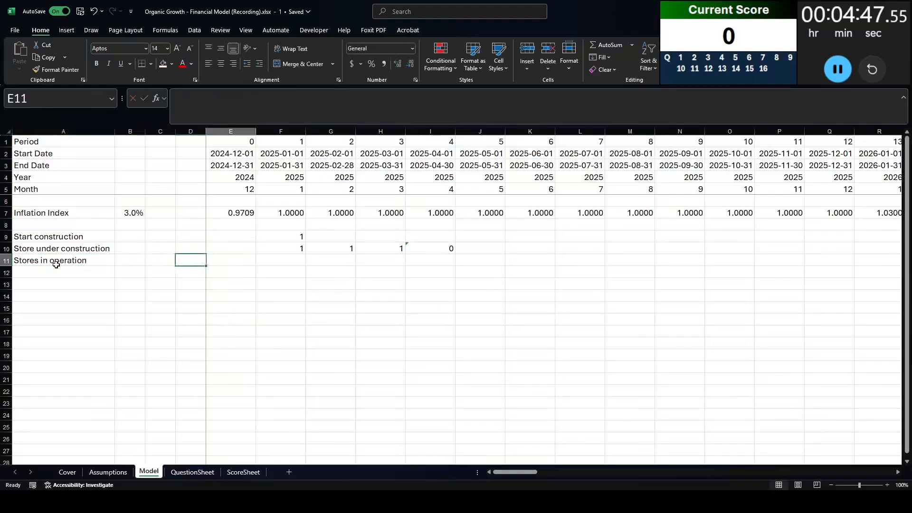
pyautogui.write('=')
pyautogui.press('Up')
pyautogui.press('Up')
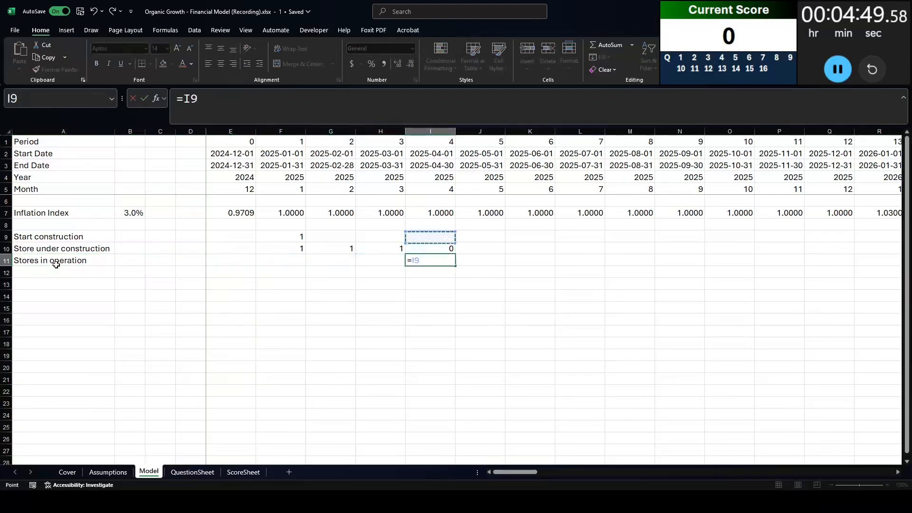
pyautogui.press('Left')
pyautogui.press('Left')
pyautogui.press('Left')
pyautogui.hotkey('shift', 'Left')
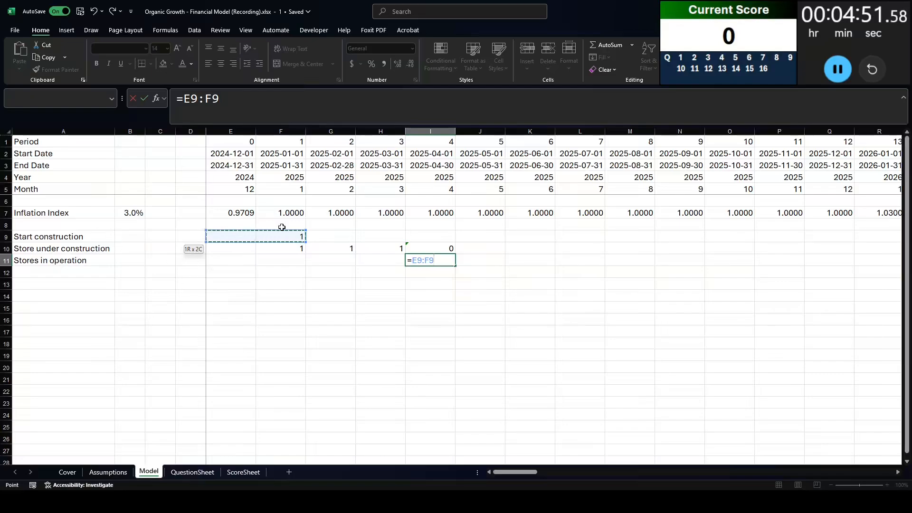
pyautogui.click(192, 97)
pyautogui.press('F4')
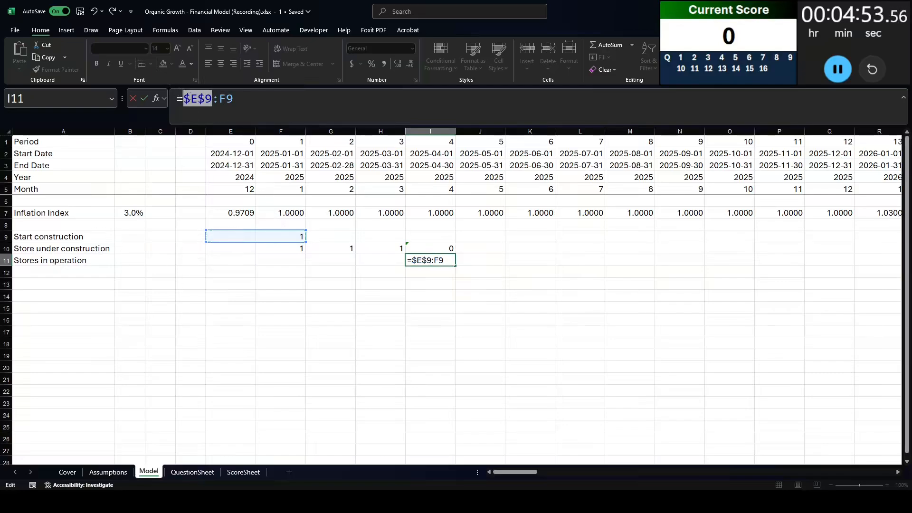
pyautogui.click(182, 97)
pyautogui.write('sum(')
pyautogui.press('End')
pyautogui.write(')')
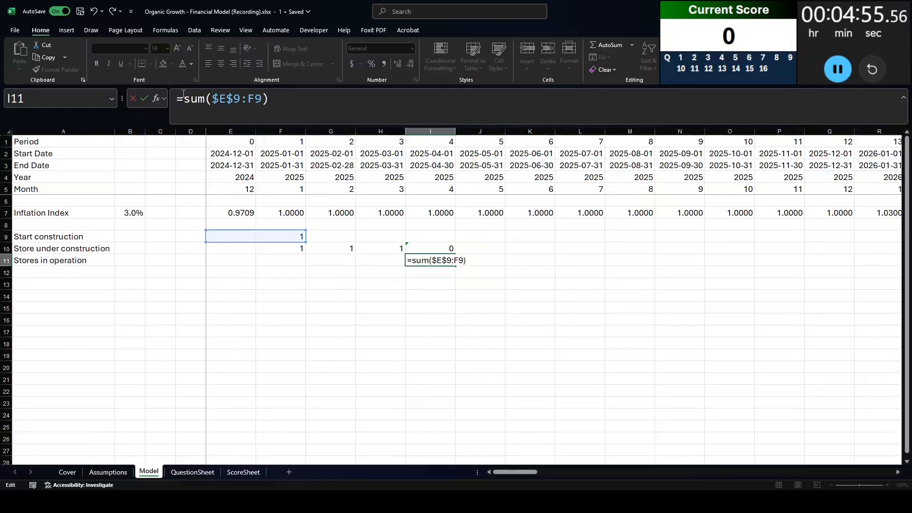
pyautogui.press('Return')
# - Fill the stores in operation formula from I11 back to F11
pyautogui.hotkey('ctrl', 'Left')
pyautogui.press('Up')
pyautogui.click(449, 259)
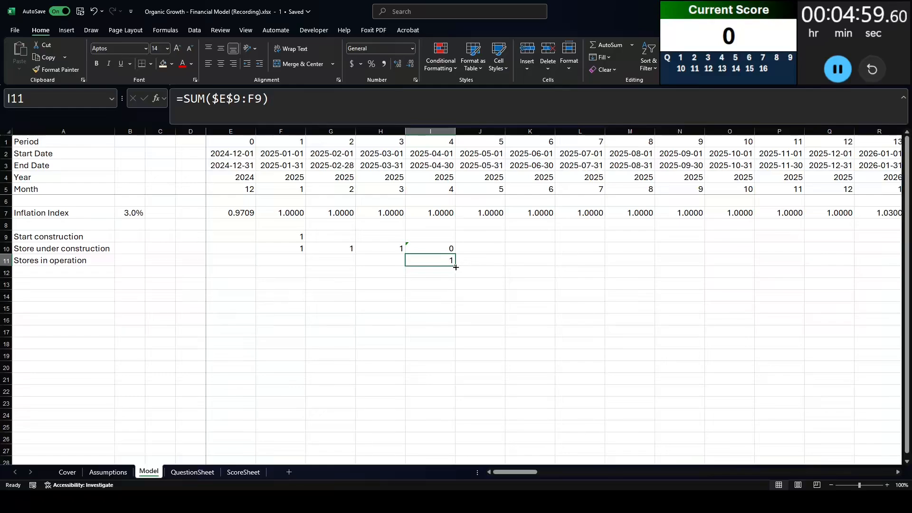
pyautogui.moveTo(455, 268); pyautogui.dragTo(263, 262)
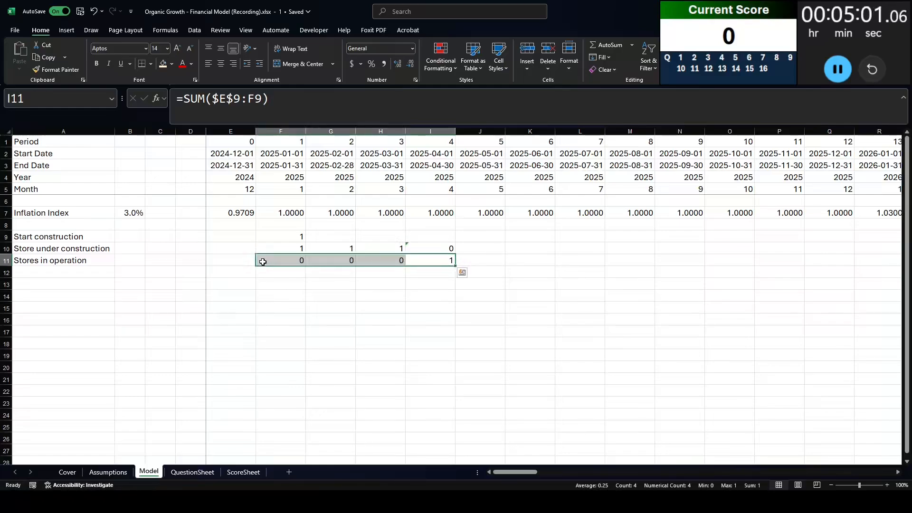
pyautogui.click(444, 265)
# - Add a bold "CAPEX" section heading in A13
pyautogui.click(167, 284)
pyautogui.click(43, 283)
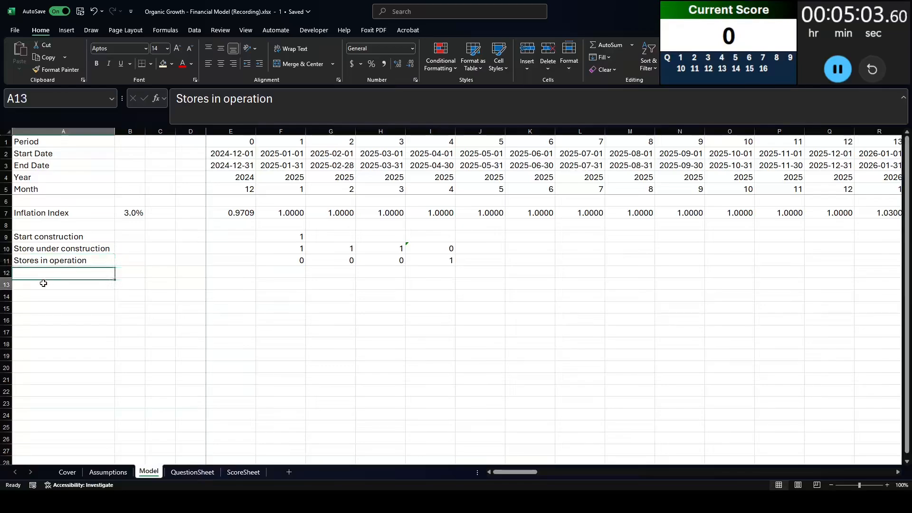
pyautogui.hotkey('ctrl', 'b')
pyautogui.write('CAPEX')
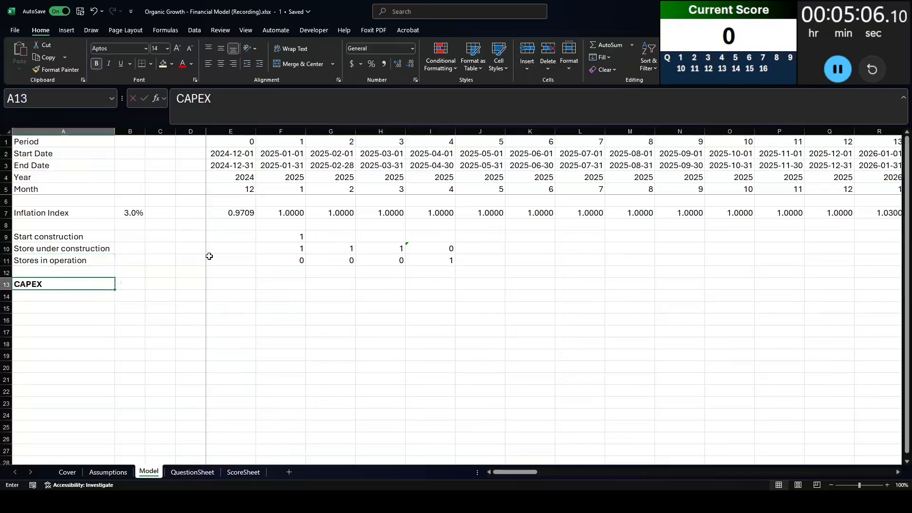
pyautogui.press('Return')
# - Switch to the case PDF and reread the CAPEX and initial stock investment amounts, installments and inflation rule
pyautogui.hotkey('alt', 'Tab')
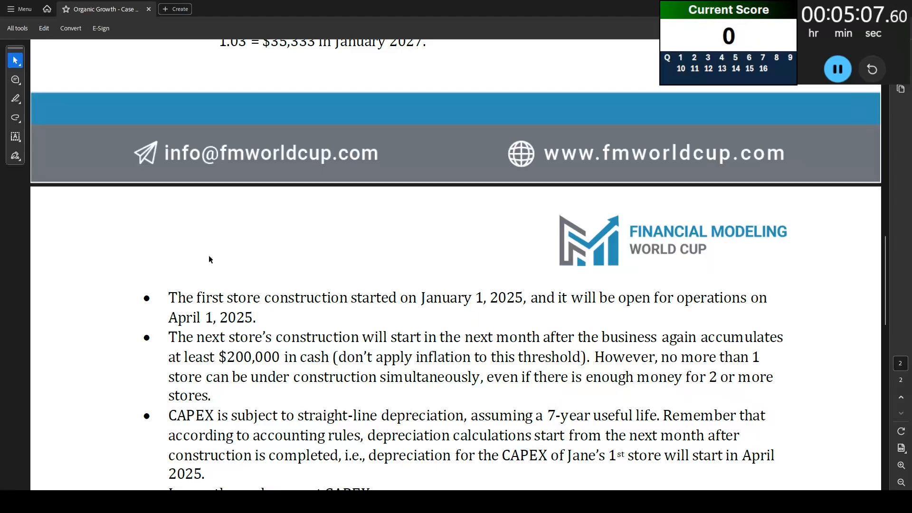
pyautogui.scroll(5, 230, 397)
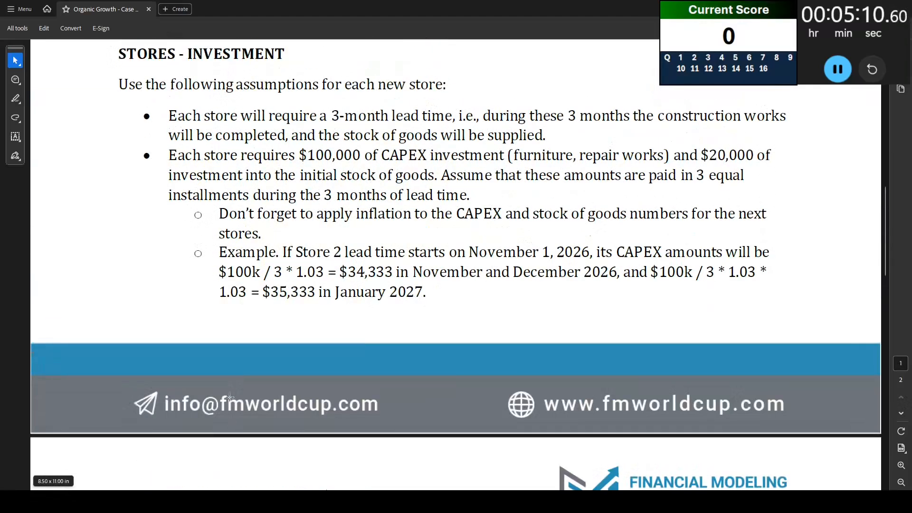
pyautogui.moveTo(299, 156); pyautogui.dragTo(488, 149)
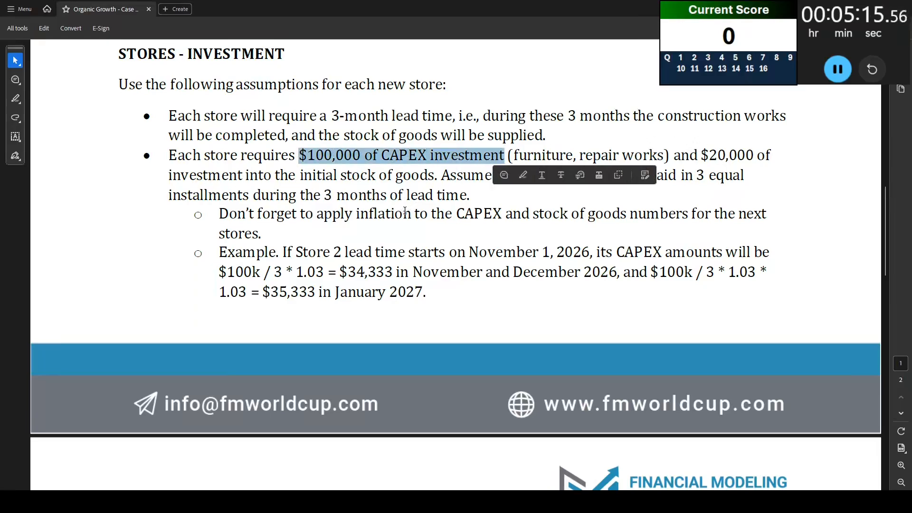
# - Return to the Excel model and label A14 "CAPEX investment" and A15 "Stock investment"
pyautogui.hotkey('alt', 'Tab')
pyautogui.write('CAPEX In')
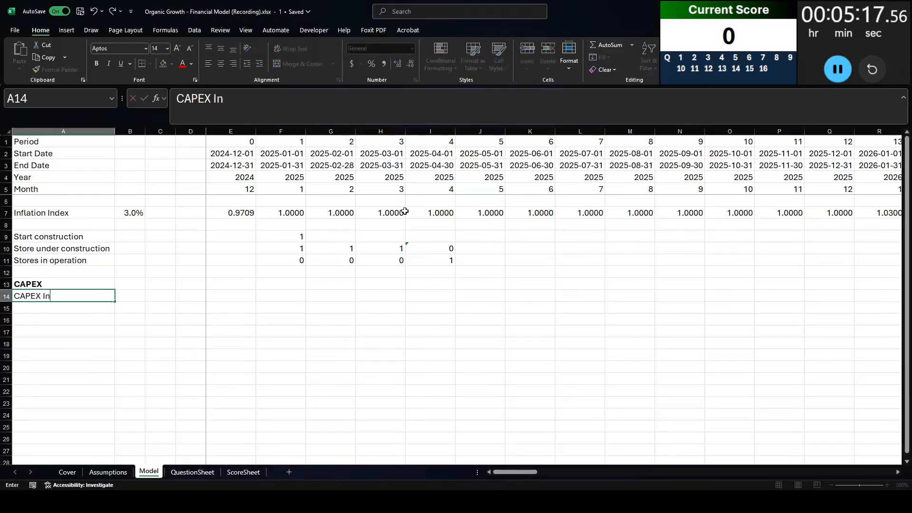
pyautogui.write('vestment')
pyautogui.press('Return')
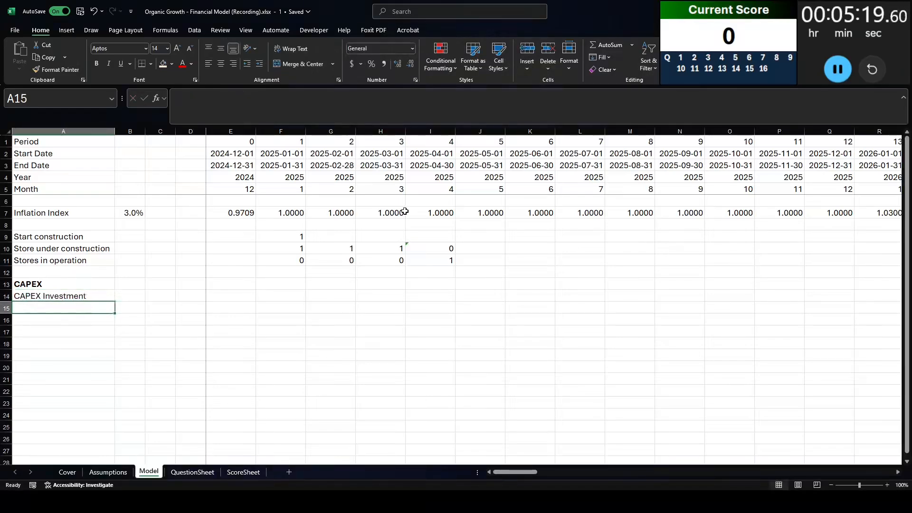
pyautogui.write('Stock i')
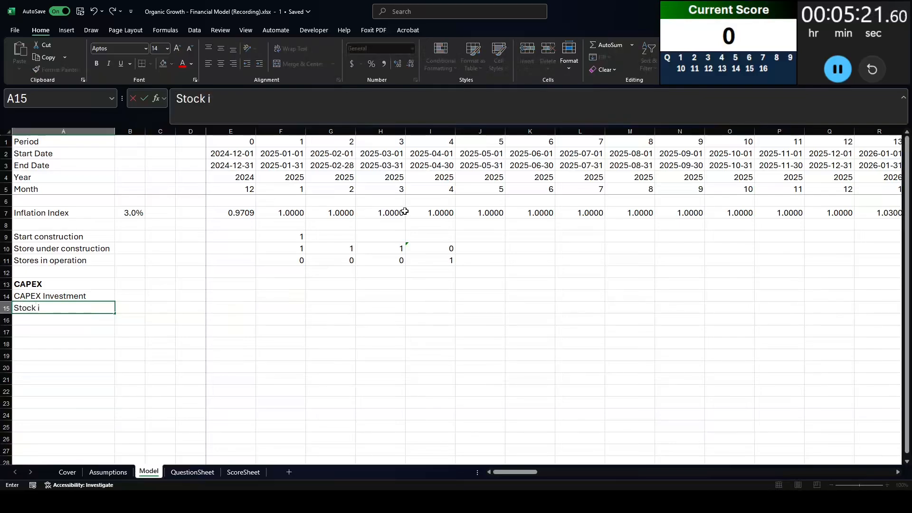
pyautogui.write('nvestment')
pyautogui.press('Up')
pyautogui.write('CAPE')
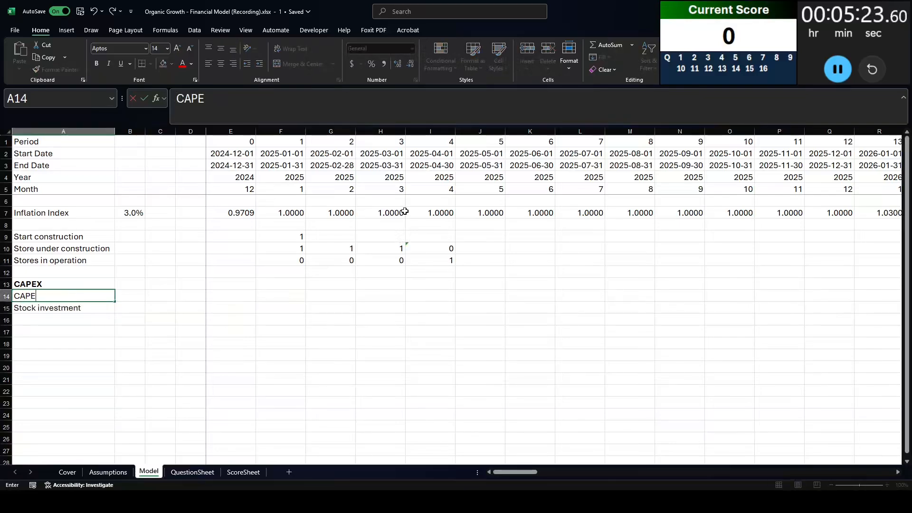
pyautogui.write('X investment')
# - Link B14 to the CAPEX amount in H10 of the Assumptions sheet with an absolute reference
pyautogui.press('Tab')
pyautogui.write('=')
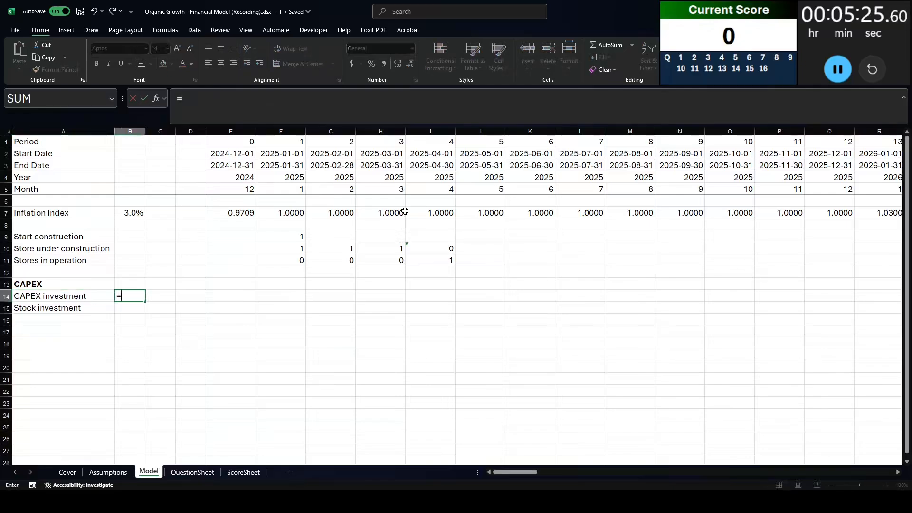
pyautogui.hotkey('ctrl', 'pageup')
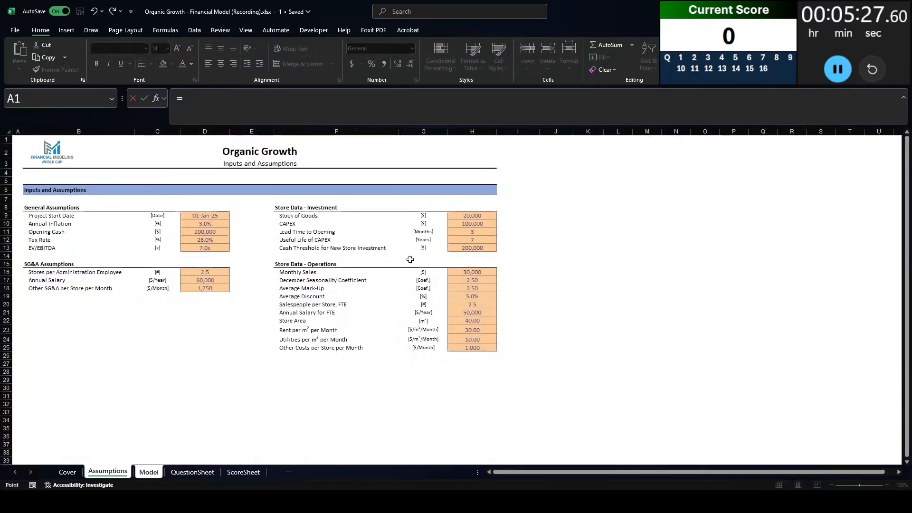
pyautogui.click(469, 223)
pyautogui.press('F4')
pyautogui.press('Return')
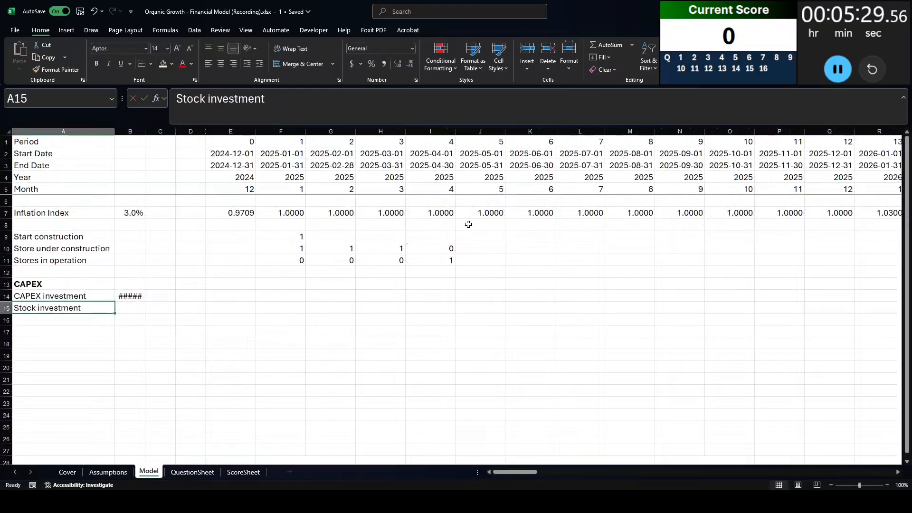
# - Add the column headings "Annual" in B13 and "Monthly" in C13
pyautogui.press('Up')
pyautogui.press('Up')
pyautogui.press('Right')
pyautogui.write('Annual')
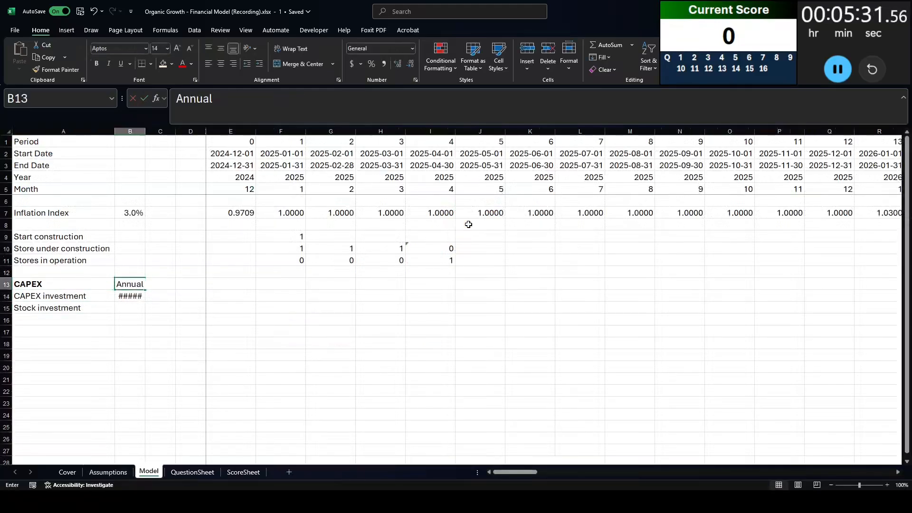
pyautogui.press('Tab')
pyautogui.write('Monthly')
pyautogui.press('Return')
# - Link B15 to the stock of goods amount in H9 of the Assumptions sheet with an absolute reference and format B14:B15 as currency
pyautogui.press('Return')
pyautogui.write('=')
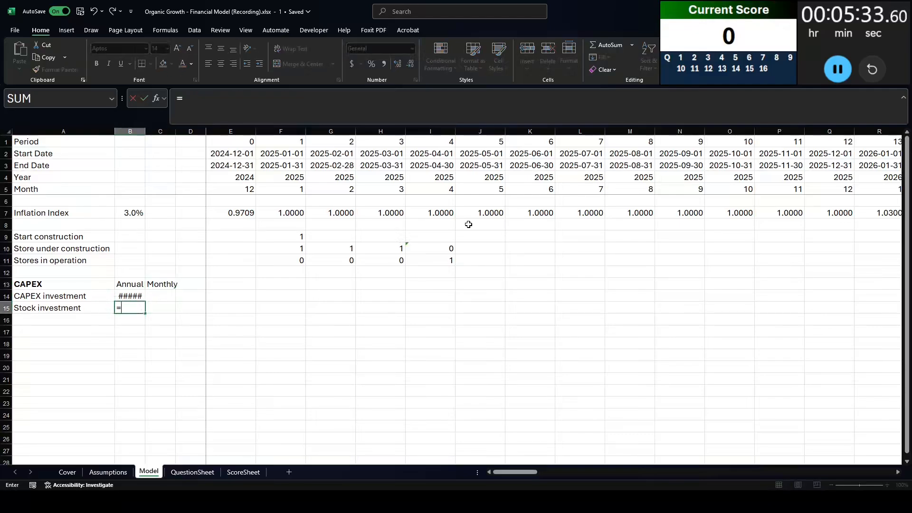
pyautogui.hotkey('ctrl', 'pageup')
pyautogui.click(462, 215)
pyautogui.press('F4')
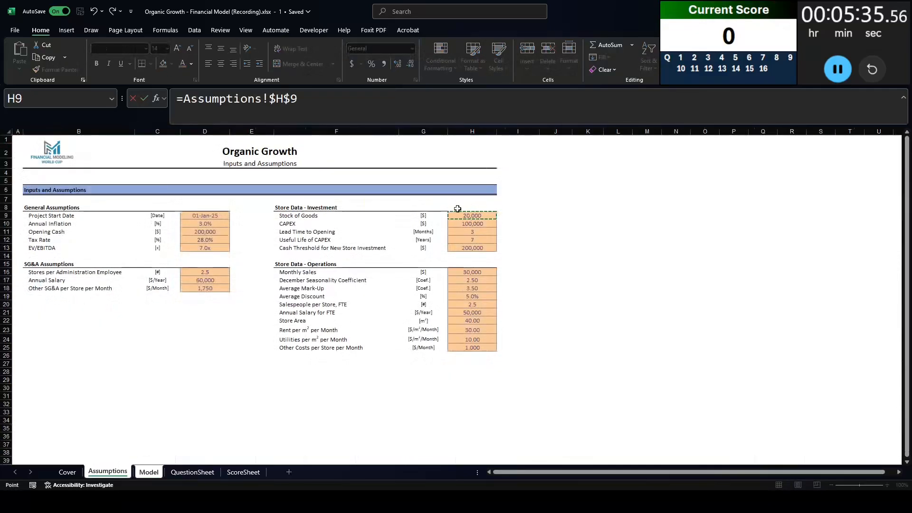
pyautogui.hotkey('ctrl', 'Return')
pyautogui.hotkey('shift', 'Up')
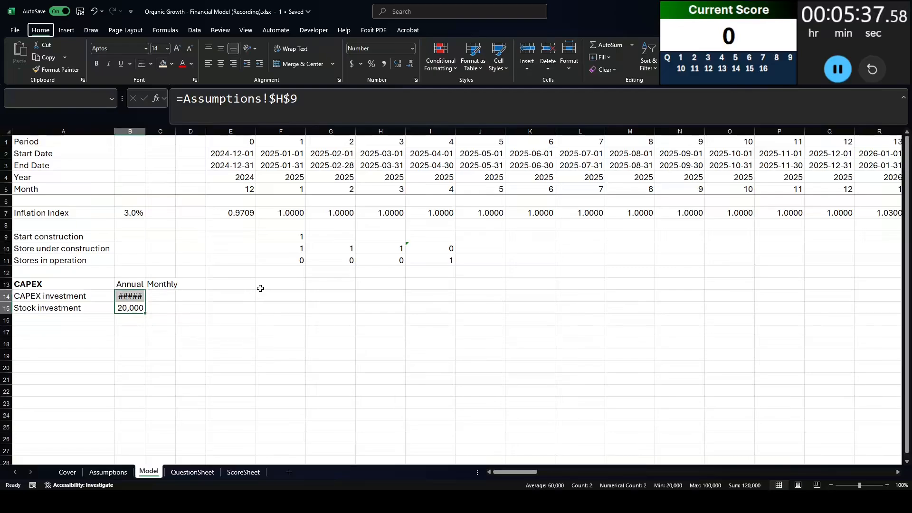
pyautogui.hotkey('ctrl', 'shift', '4')
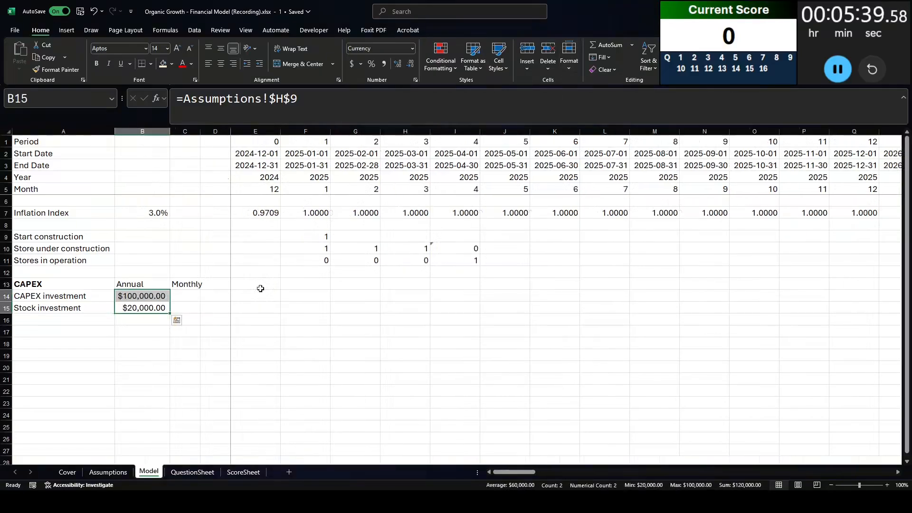
# - Calculate the monthly CAPEX and stock amounts in C14 with the spilled formula =B14:B15/12
pyautogui.press('Up')
pyautogui.press('Right')
pyautogui.press('Down')
pyautogui.press('Up')
pyautogui.write('=')
pyautogui.press('Left')
pyautogui.hotkey('shift', 'Down')
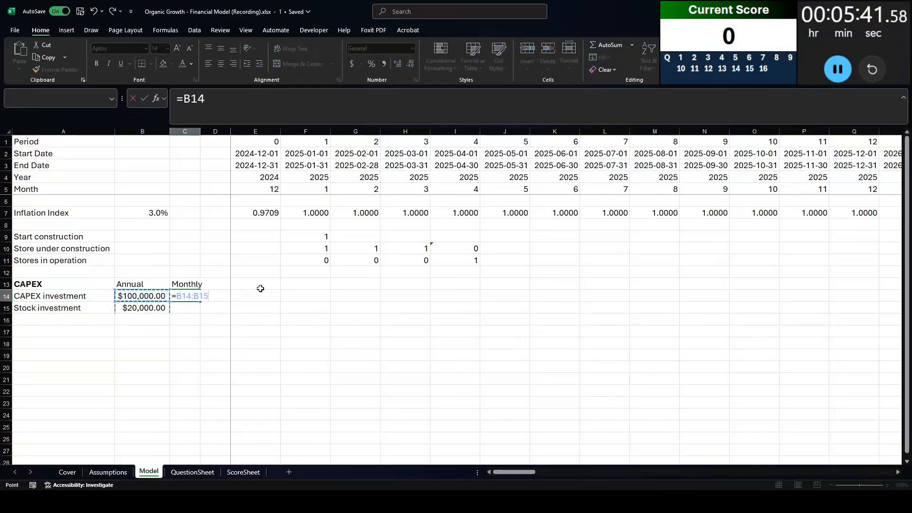
pyautogui.write('/12')
pyautogui.press('Return')
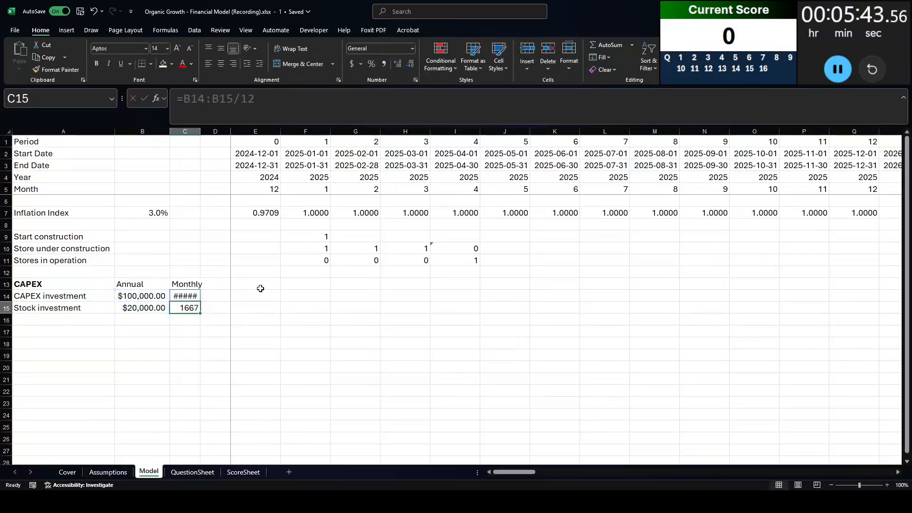
# - Format the monthly amounts in C14:C15 as currency and fit column C to its contents
pyautogui.press('Up')
pyautogui.hotkey('alt', 'h')
pyautogui.press('o')
pyautogui.press('i')
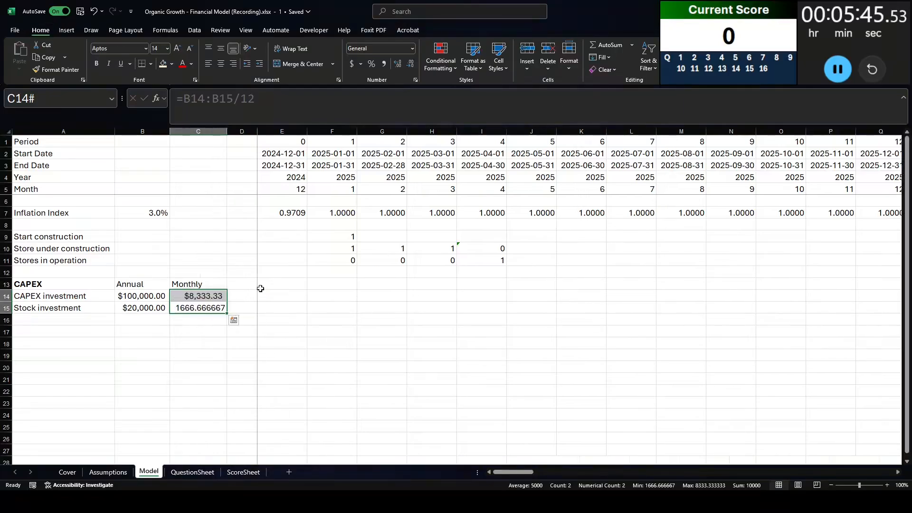
pyautogui.hotkey('ctrl', 'shift', '4')
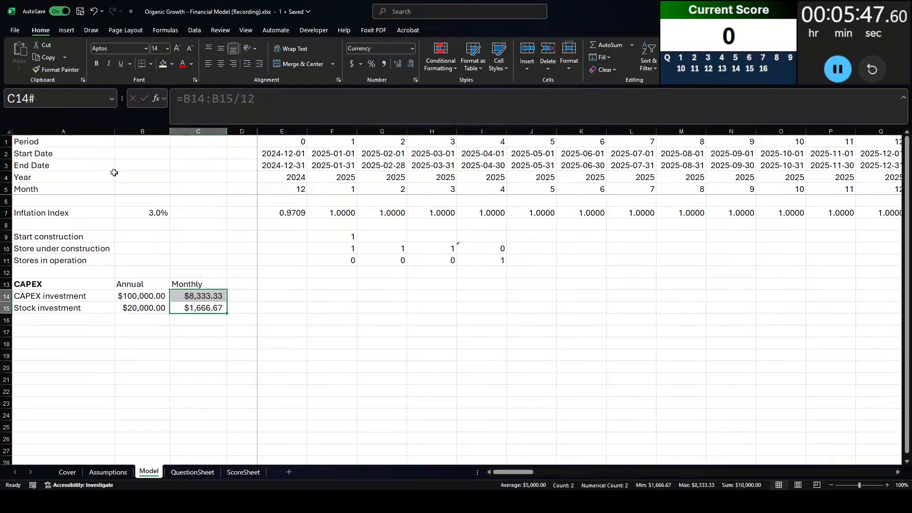
pyautogui.doubleClick(227, 130)
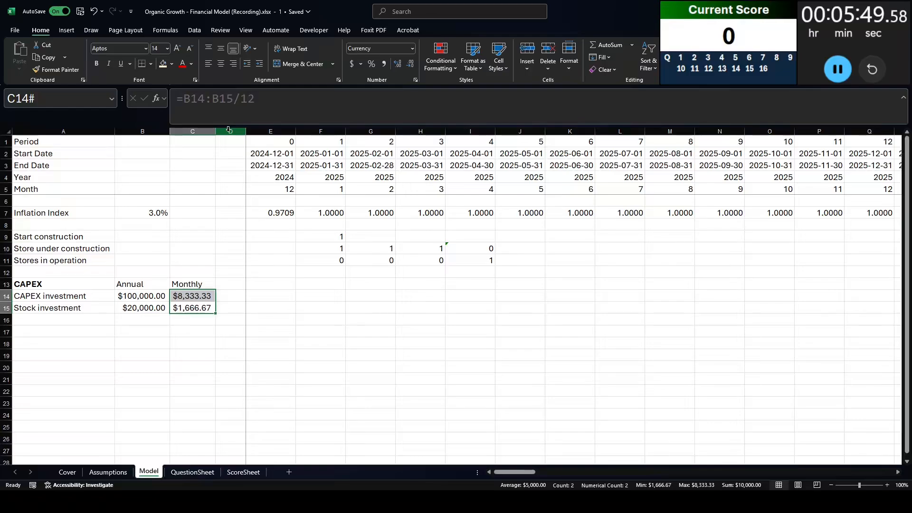
# - Switch to the case PDF to recheck the inflation rule for CAPEX and stock of goods, and return to the Excel model
pyautogui.hotkey('alt', 'Tab')
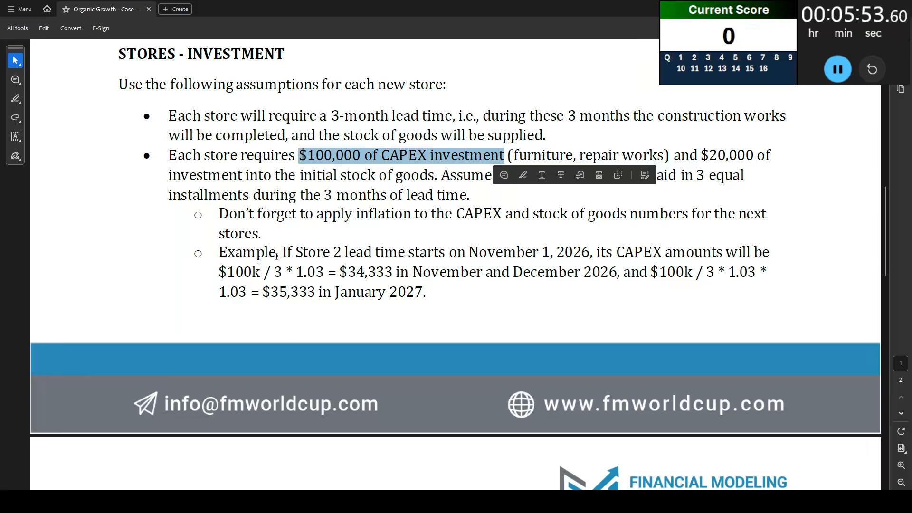
pyautogui.moveTo(356, 215); pyautogui.dragTo(416, 214)
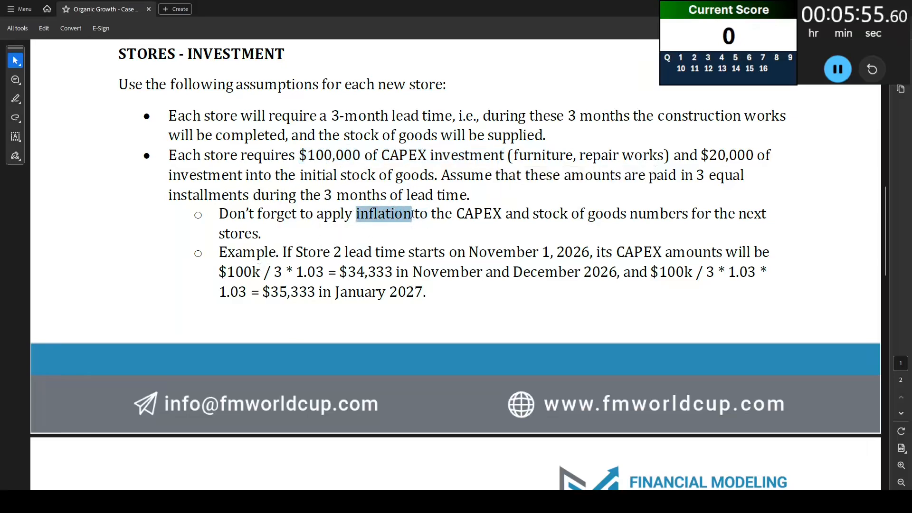
pyautogui.hotkey('alt', 'Tab')
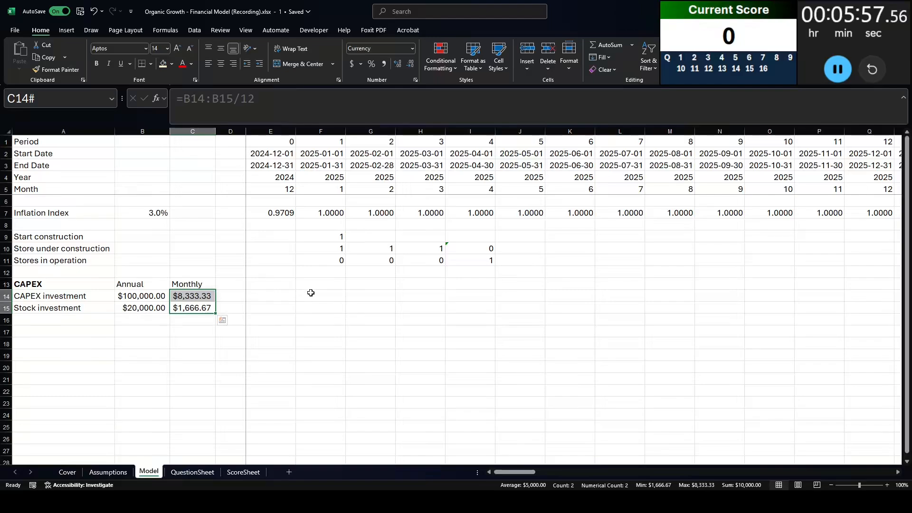
pyautogui.click(311, 293)
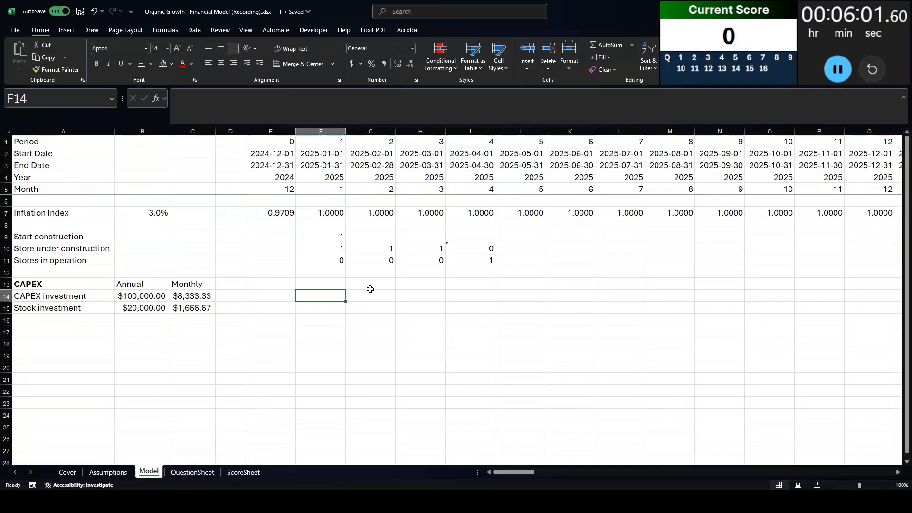
pyautogui.write('=')
pyautogui.press('Left')
pyautogui.press('Left')
pyautogui.press('Left')
pyautogui.write('*')
pyautogui.press('Up')
pyautogui.press('Up')
pyautogui.press('Up')
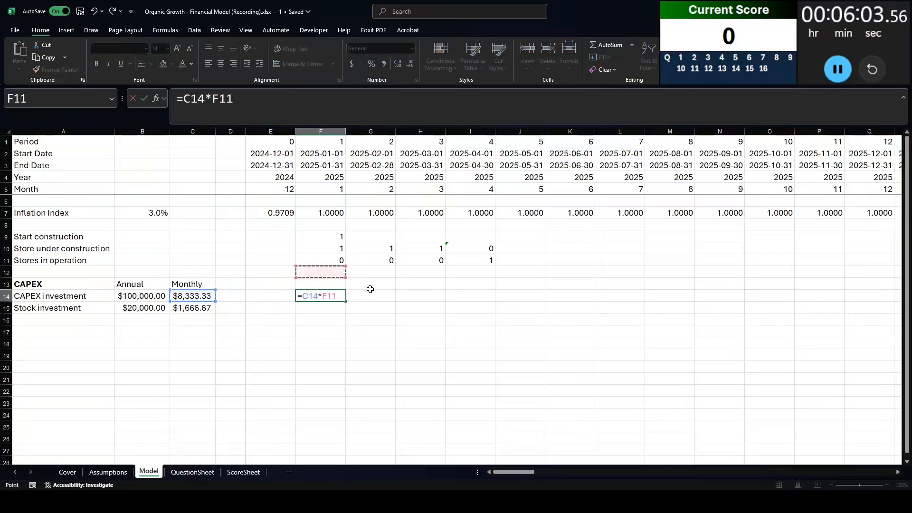
pyautogui.press('Up')
pyautogui.press('Up')
pyautogui.press('Up')
pyautogui.press('Up')
pyautogui.hotkey('ctrl', 'shift', 'Right')
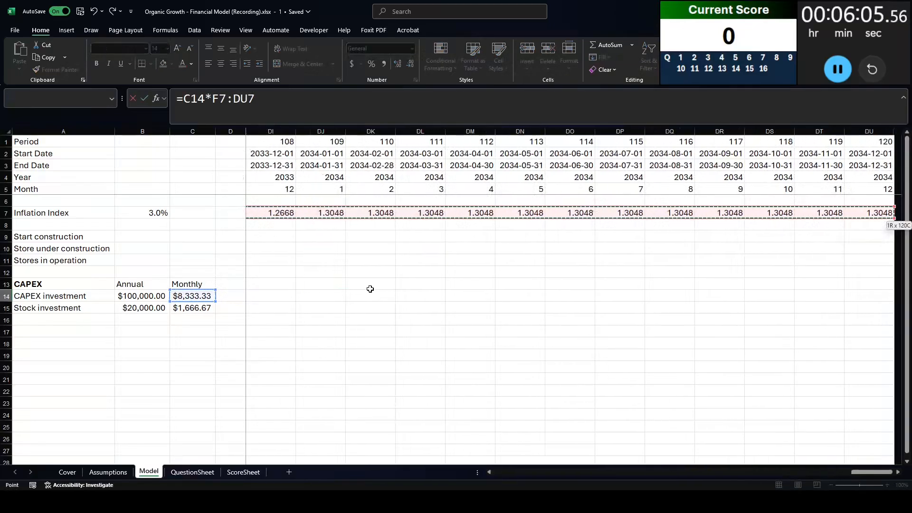
pyautogui.press('Escape')
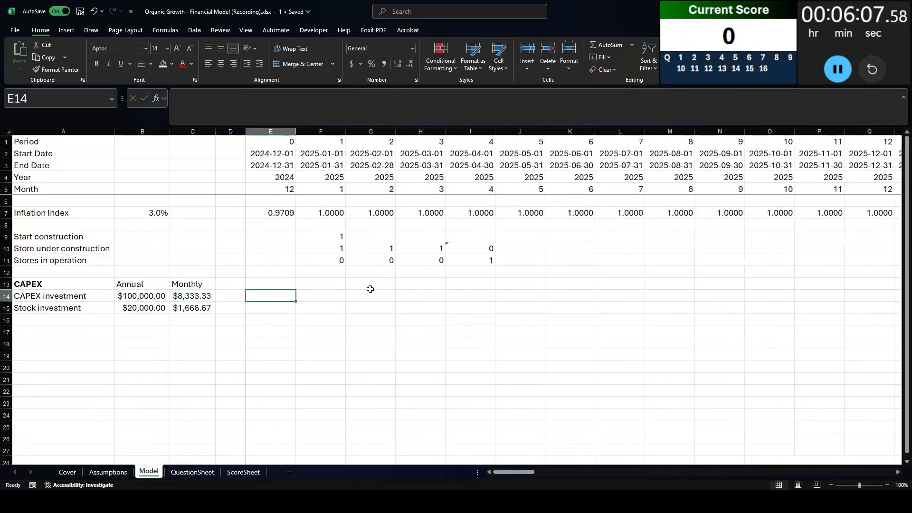
pyautogui.press('Right')
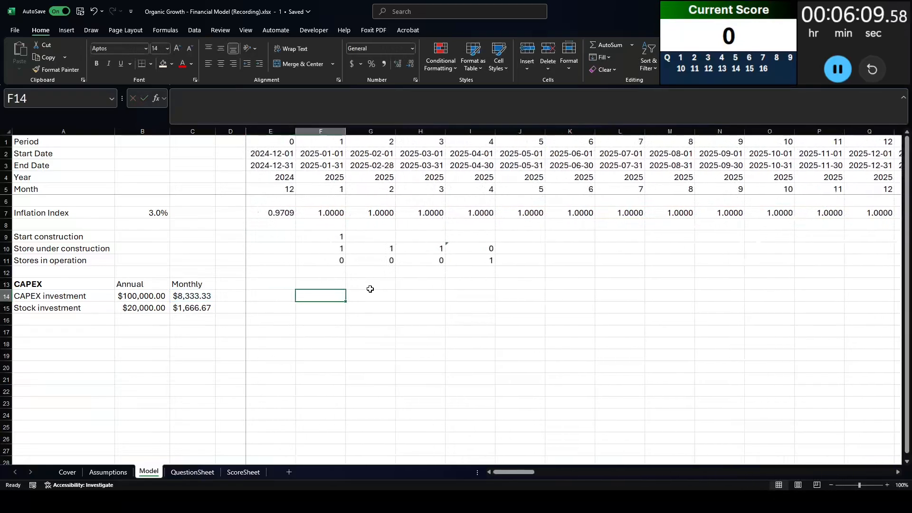
# - Calculate the inflated CAPEX across the construction months by entering =C14*$E$7#*$E$10:$DU$10 in E14
pyautogui.press('Left')
pyautogui.write('=')
pyautogui.press('Left')
pyautogui.press('Left')
pyautogui.press('Left')
pyautogui.press('Right')
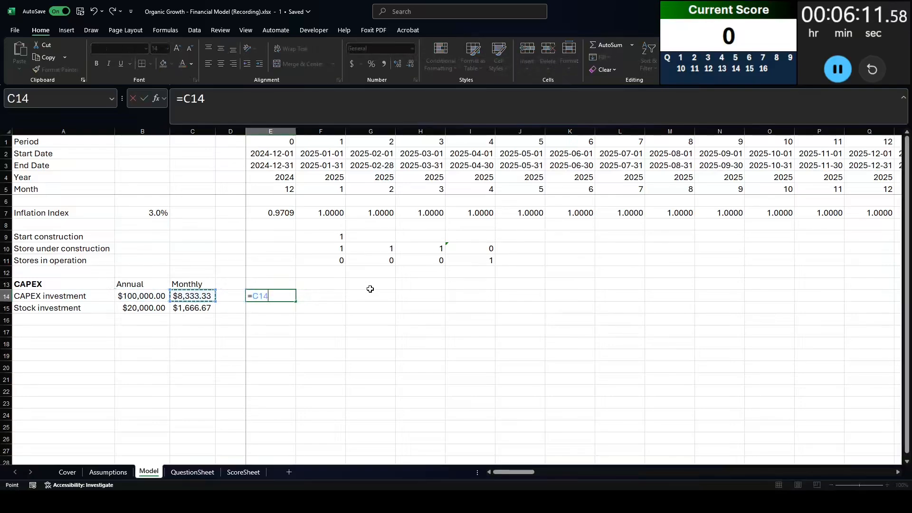
pyautogui.write('*')
pyautogui.press('Up')
pyautogui.press('Up')
pyautogui.press('Up')
pyautogui.press('Up')
pyautogui.press('Up')
pyautogui.press('Up')
pyautogui.press('Up')
pyautogui.hotkey('ctrl', 'shift', 'Right')
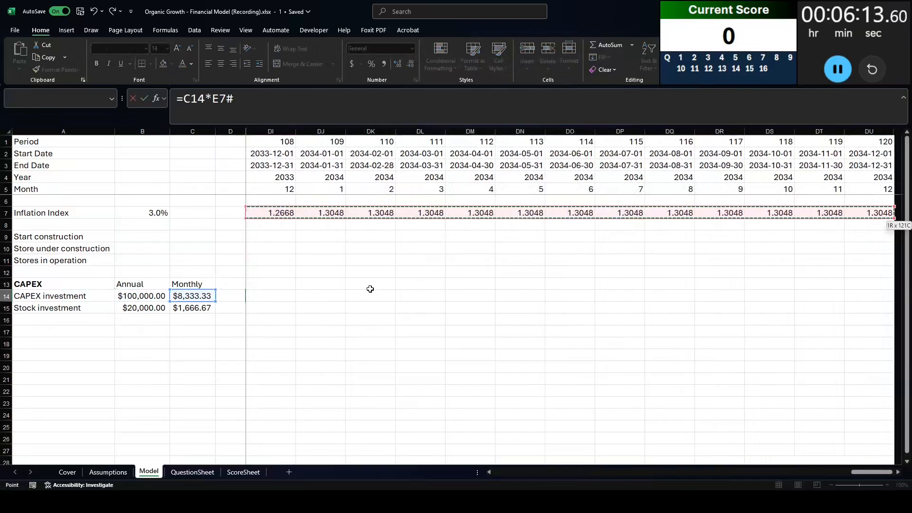
pyautogui.press('F4')
pyautogui.write('*')
pyautogui.press('Up')
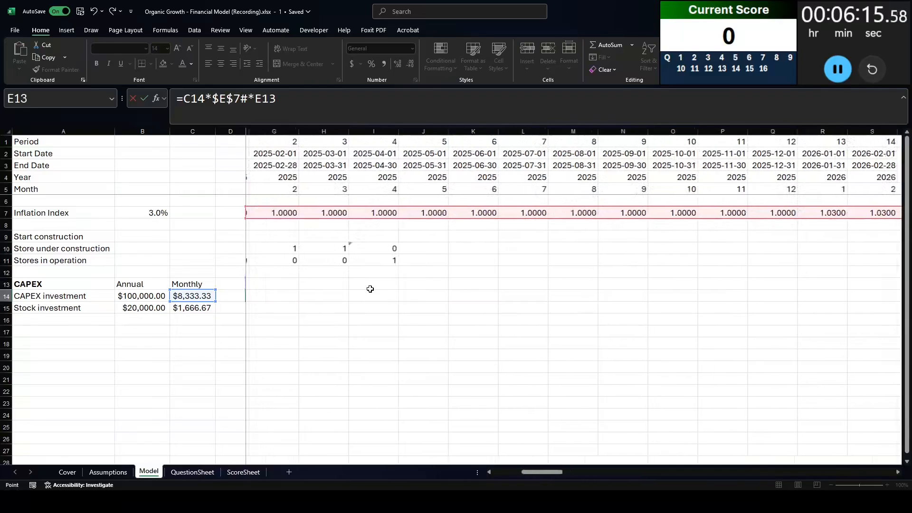
pyautogui.press('Up')
pyautogui.press('Up')
pyautogui.press('Up')
pyautogui.hotkey('shift', 'Right')
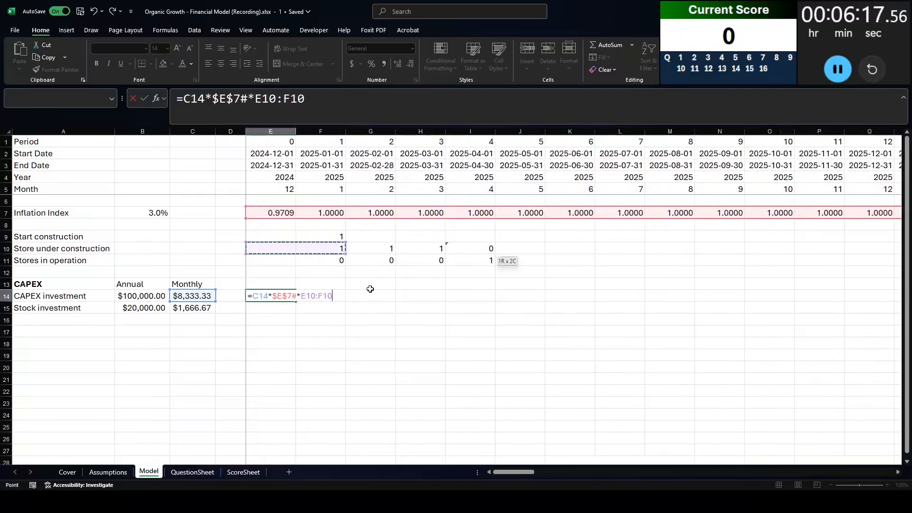
pyautogui.hotkey('ctrl', 'shift', 'Right')
pyautogui.press('F4')
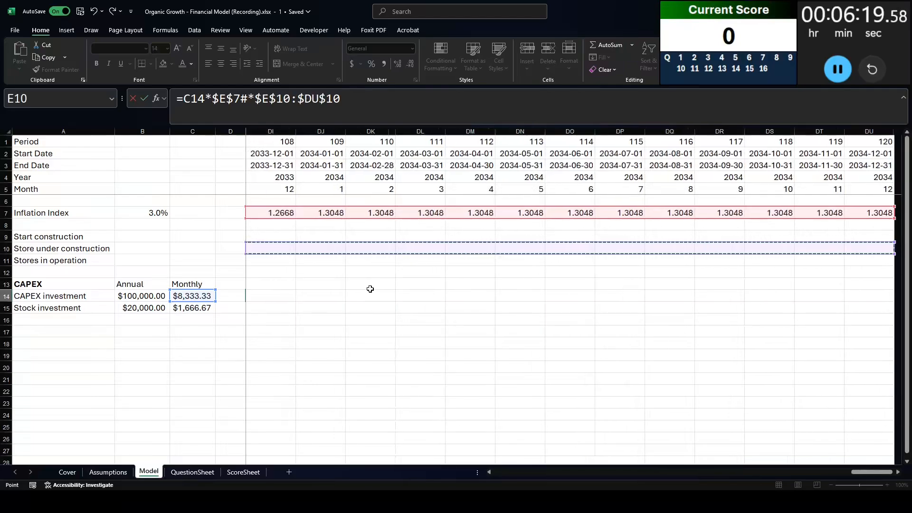
pyautogui.press('Return')
pyautogui.press('Up')
pyautogui.hotkey('ctrl', 'shift', 'Right')
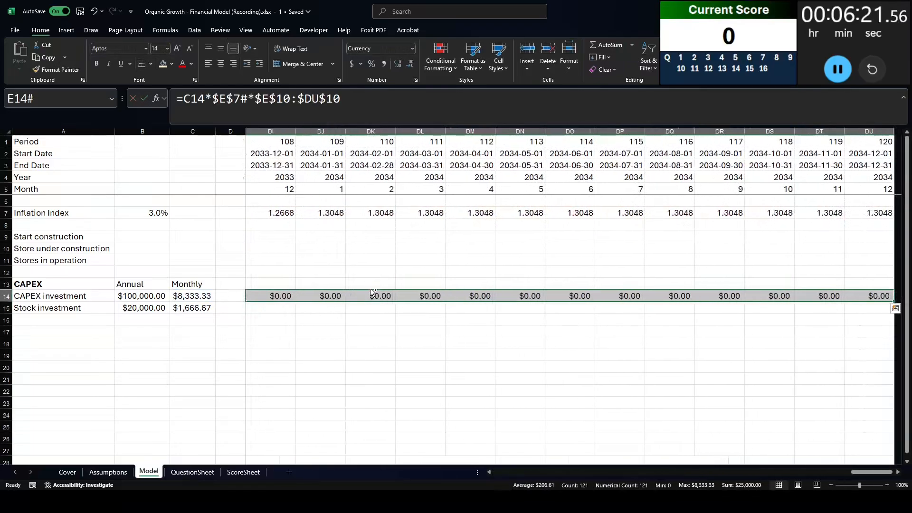
# - Copy the E14 formula down to E15 for the stock investment and format the whole spilled row as currency
pyautogui.press('Left')
pyautogui.press('Right')
pyautogui.press('Down')
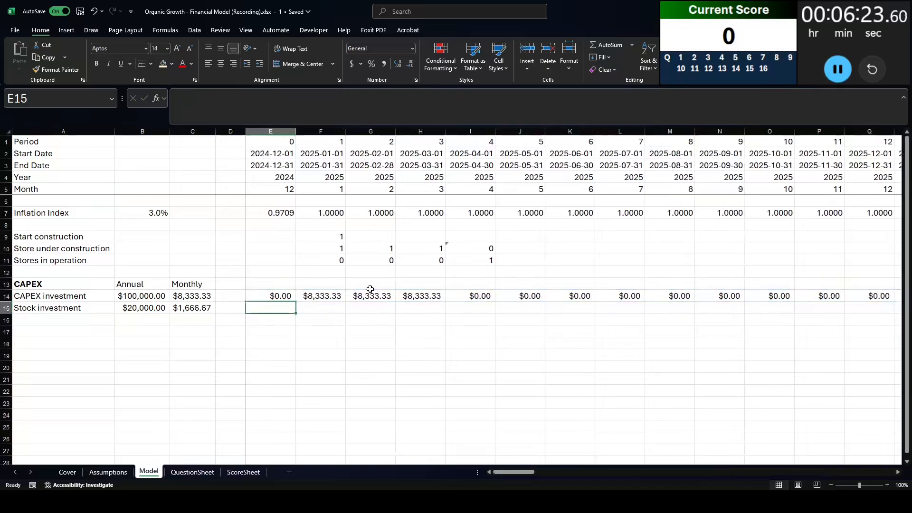
pyautogui.press('Up')
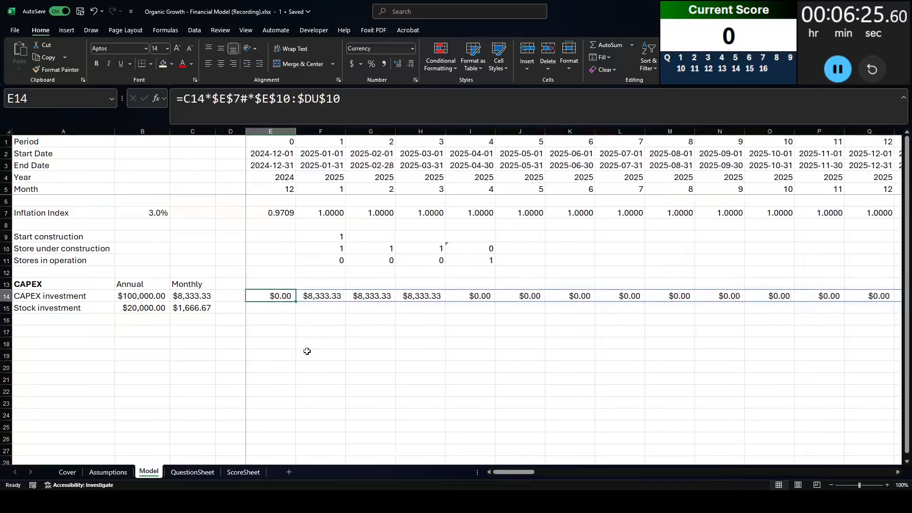
pyautogui.moveTo(296, 301); pyautogui.dragTo(283, 308)
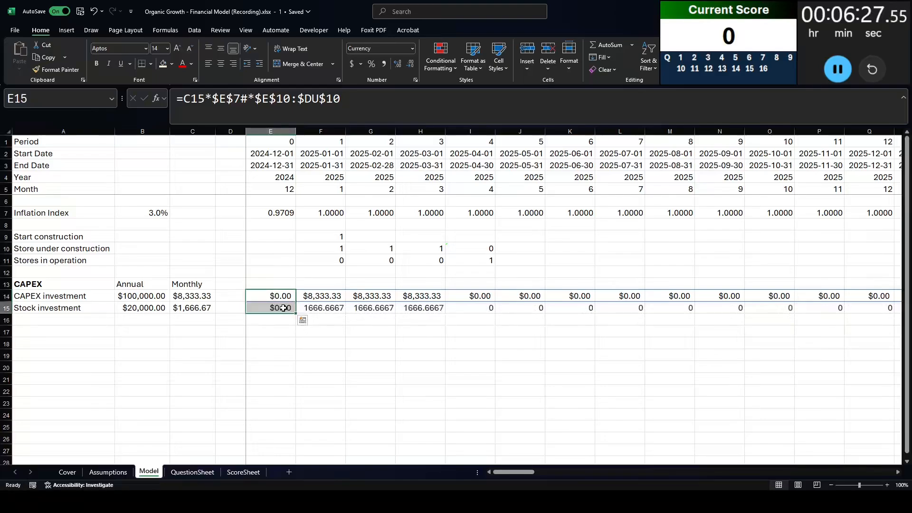
pyautogui.press('F2')
pyautogui.press('Escape')
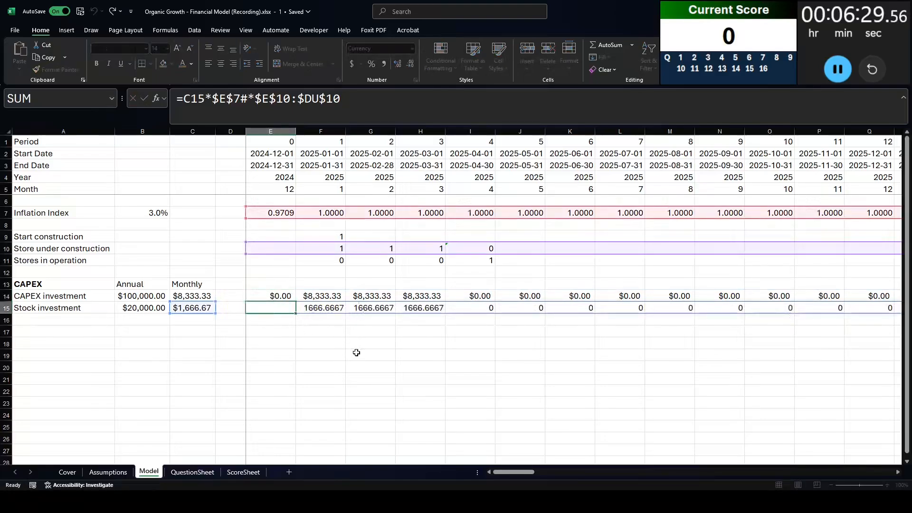
pyautogui.hotkey('ctrl', 'shift', 'Right')
pyautogui.hotkey('ctrl', 'shift', '4')
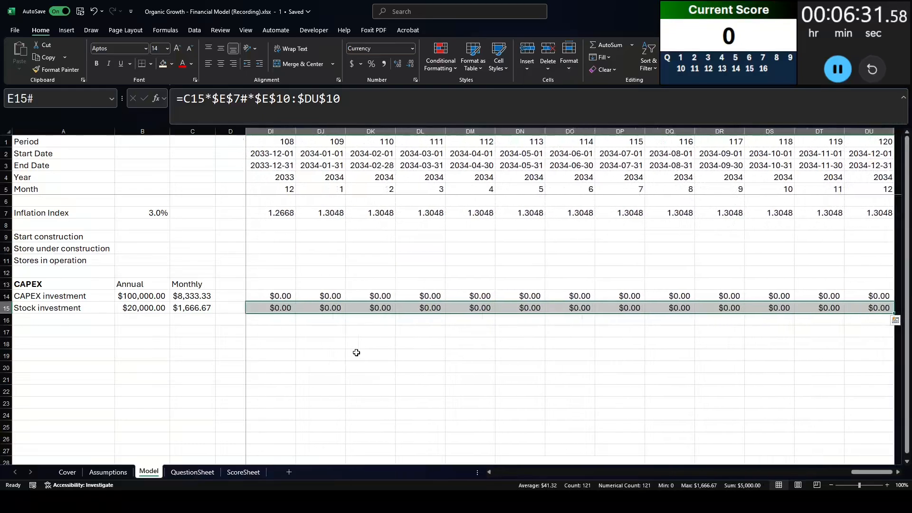
pyautogui.hotkey('ctrl', 'shift', 'Left')
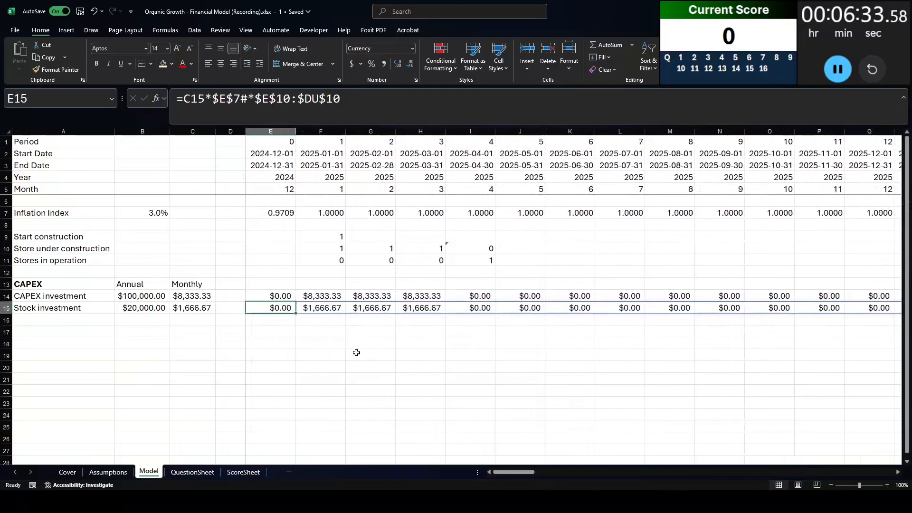
# - Switch to the case PDF and read the rules on next store construction, the cash threshold and CAPEX depreciation
pyautogui.press('Left')
pyautogui.press('Down')
pyautogui.press('Left')
pyautogui.press('Left')
pyautogui.press('Left')
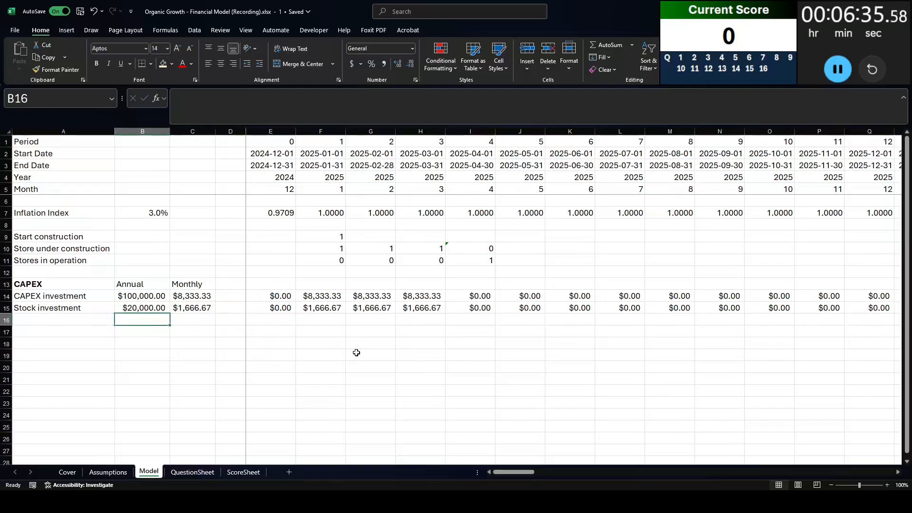
pyautogui.press('Down')
pyautogui.hotkey('alt', 'Tab')
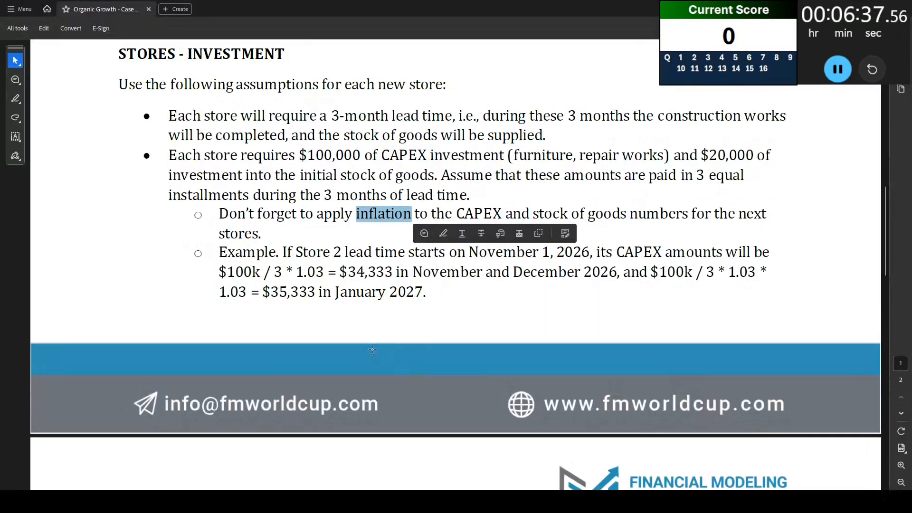
pyautogui.scroll(-8, 352, 330)
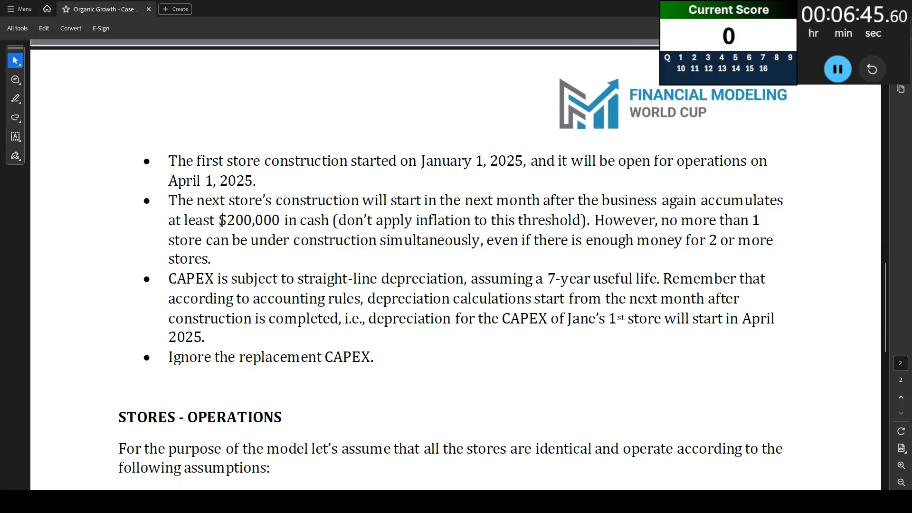
pyautogui.moveTo(222, 221); pyautogui.dragTo(290, 223)
pyautogui.click(265, 224)
pyautogui.scroll(-3, 356, 264)
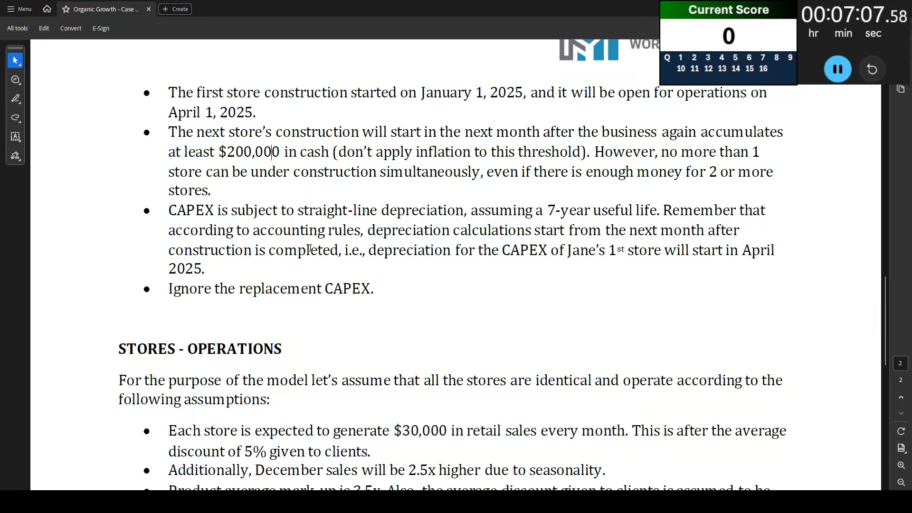
# - Switch back to the Excel model and label A17:A19 as Depreciation, Starting base and Plus CAPEX investment
pyautogui.hotkey('alt', 'Tab')
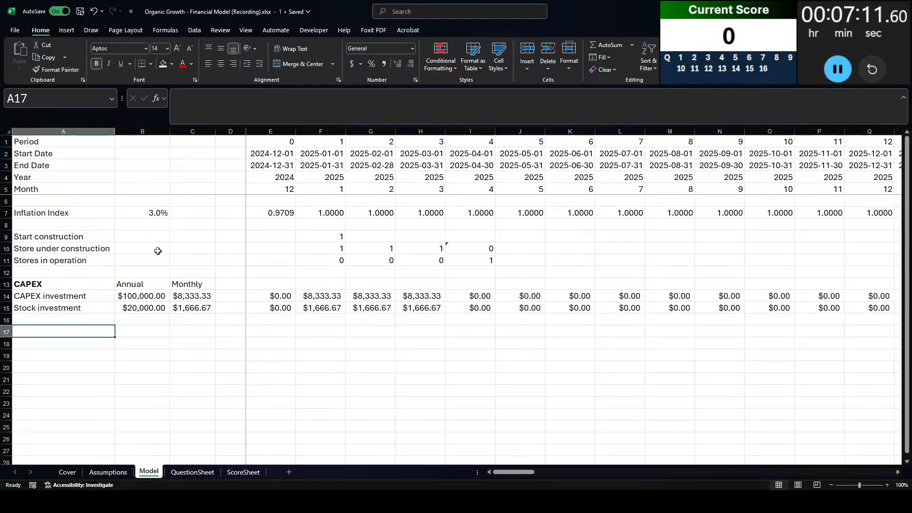
pyautogui.write('Deprec')
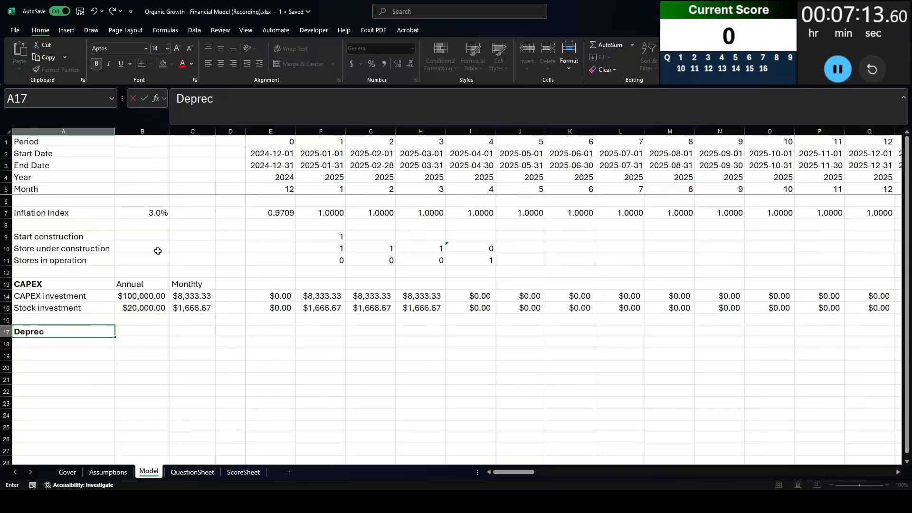
pyautogui.write('iation')
pyautogui.press('Return')
pyautogui.write('Sta')
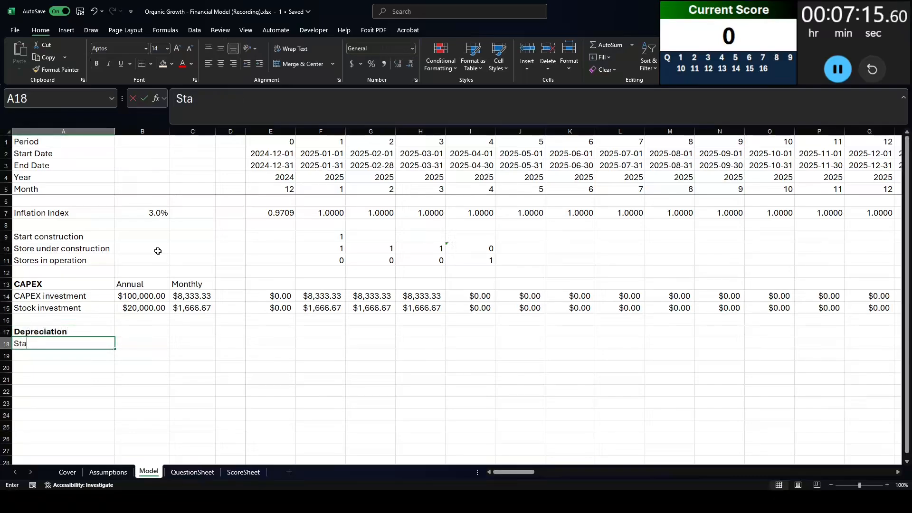
pyautogui.write('rting base')
pyautogui.press('Return')
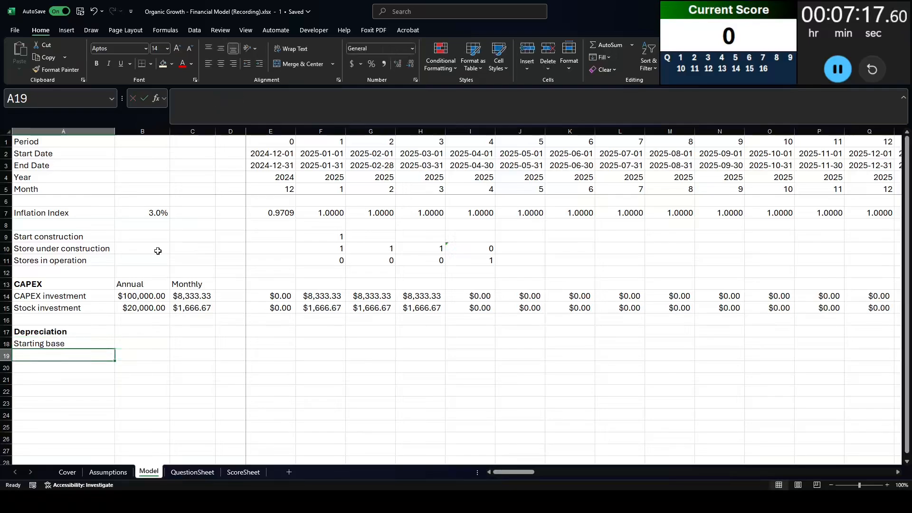
pyautogui.write('Plus CAPEX')
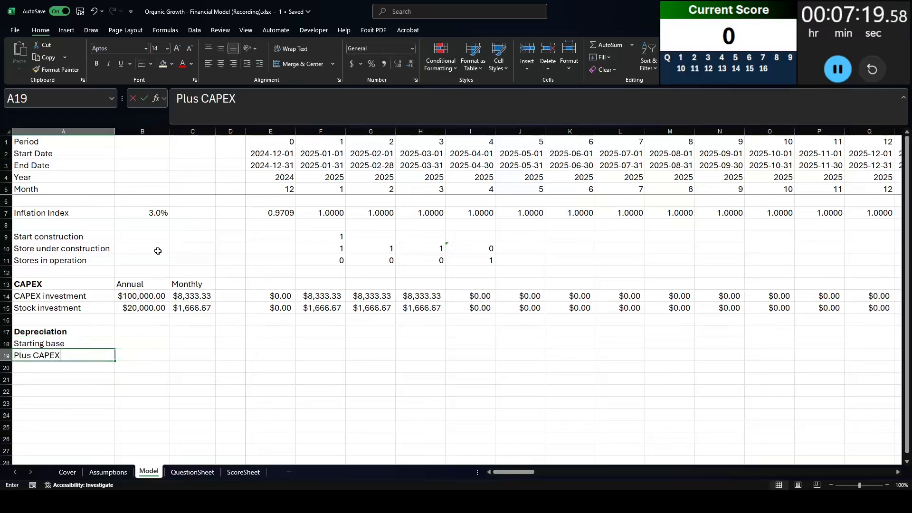
pyautogui.write(' investment')
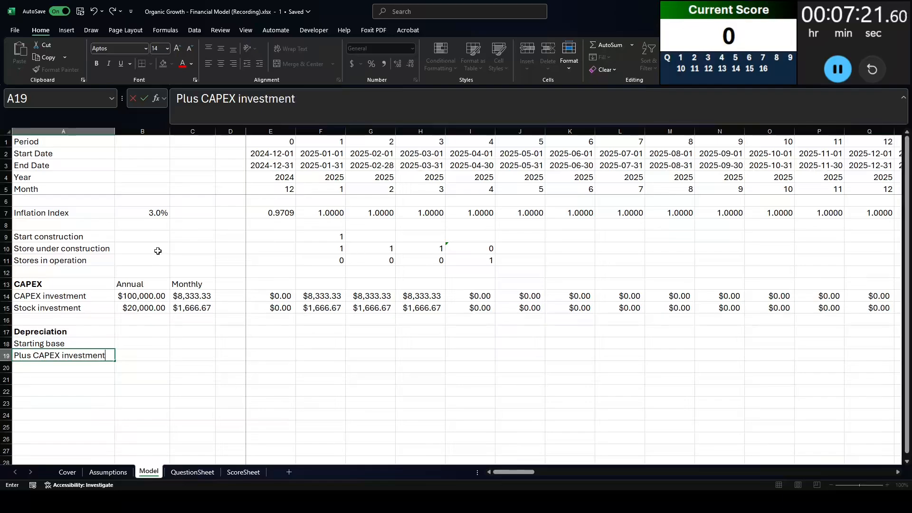
pyautogui.press('Return')
# - Recheck the useful-life rule in the case PDF, return to Excel and add the labels Less: Remove from base and Ending base in A20:A21
pyautogui.hotkey('alt', 'Tab')
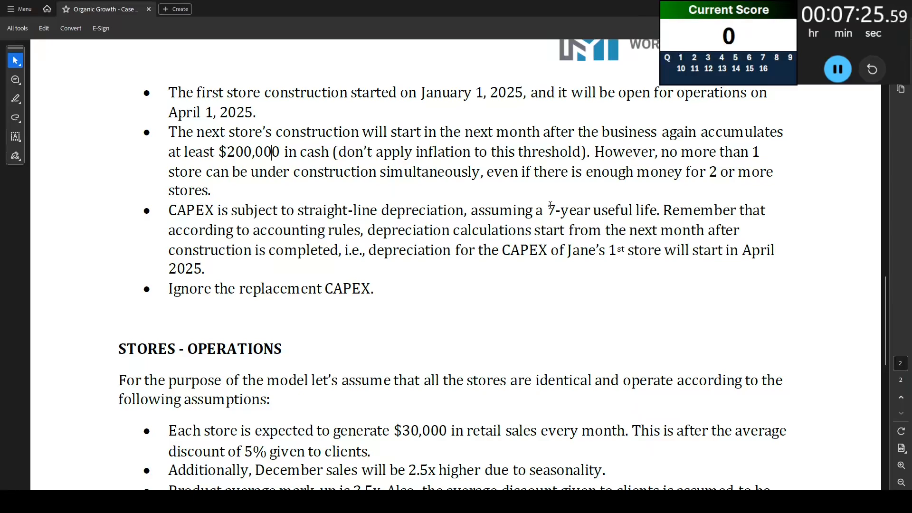
pyautogui.hotkey('alt', 'Tab')
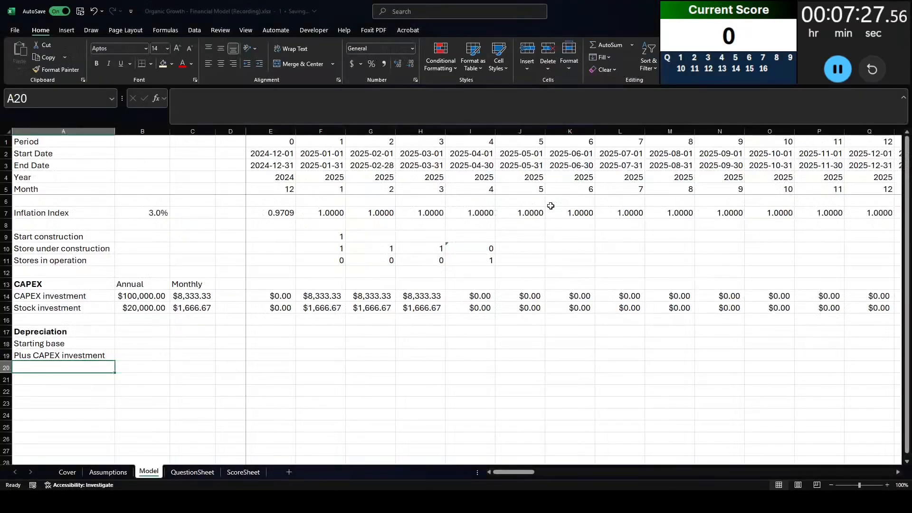
pyautogui.write('Less: ')
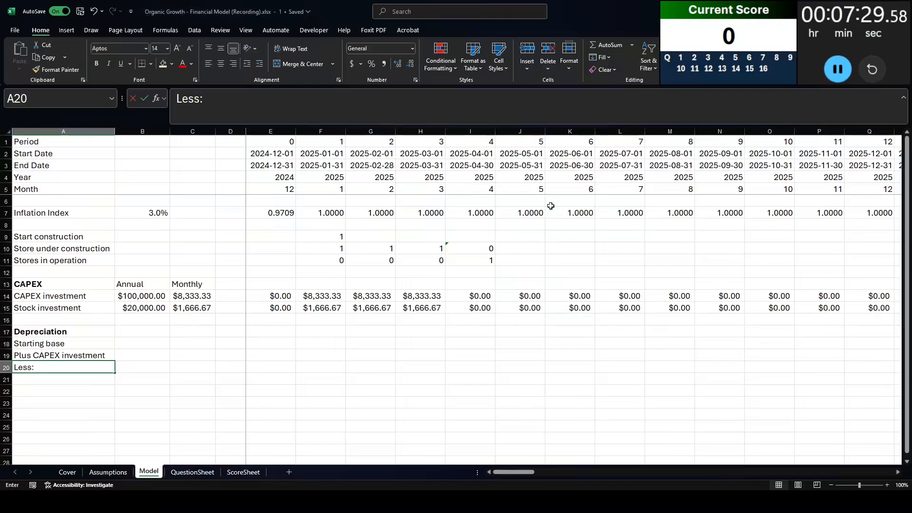
pyautogui.write('Remove from')
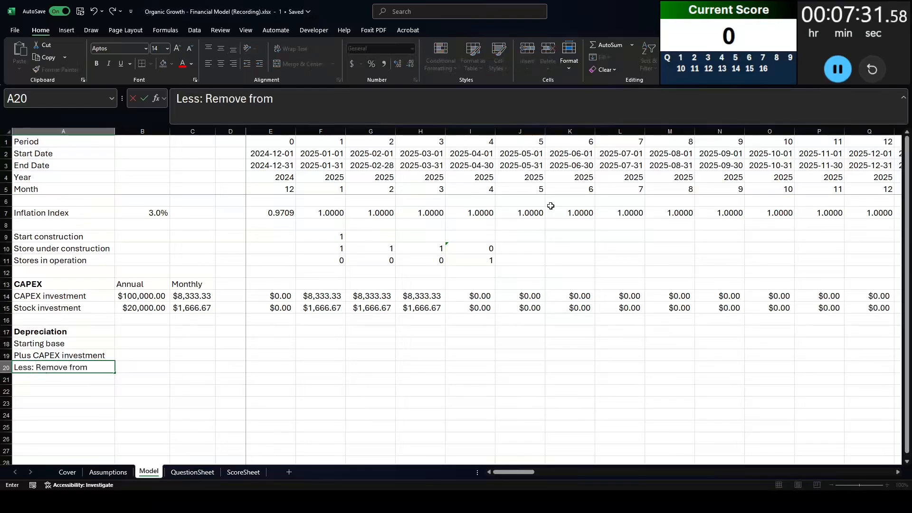
pyautogui.write(' base')
pyautogui.press('Return')
pyautogui.write('Ending base')
pyautogui.press('Return')
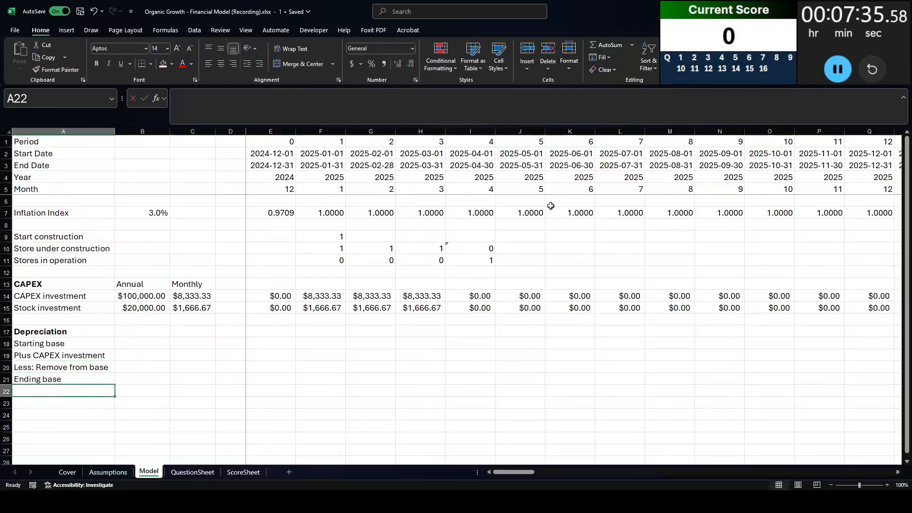
# - Enter 0 as the period 0 ending depreciation base in E21
pyautogui.press('Up')
pyautogui.press('Up')
pyautogui.press('Up')
pyautogui.press('Up')
pyautogui.press('Right')
pyautogui.press('Right')
pyautogui.press('Right')
pyautogui.press('Right')
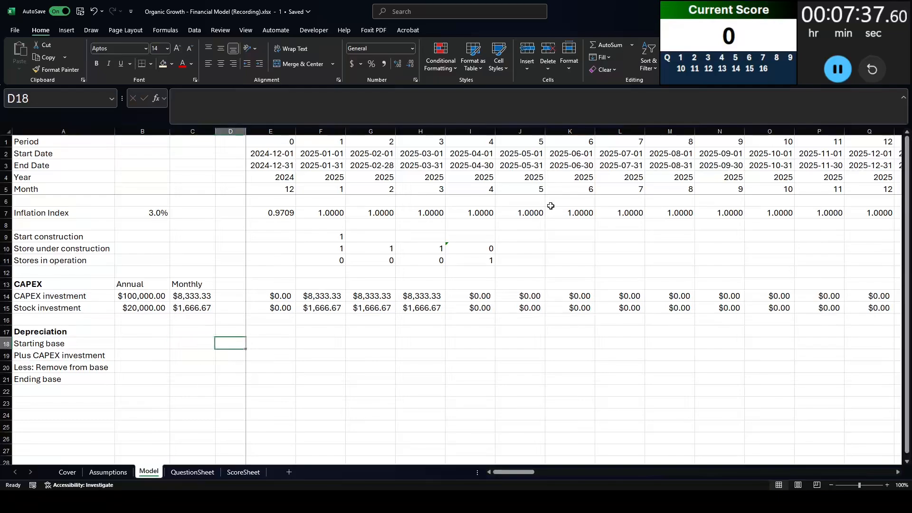
pyautogui.press('Down')
pyautogui.press('Down')
pyautogui.press('Down')
pyautogui.write('0')
pyautogui.press('Tab')
# - Link the period 1 starting base in F18 to the prior month's ending base with =E21
pyautogui.press('Up')
pyautogui.press('Up')
pyautogui.press('Up')
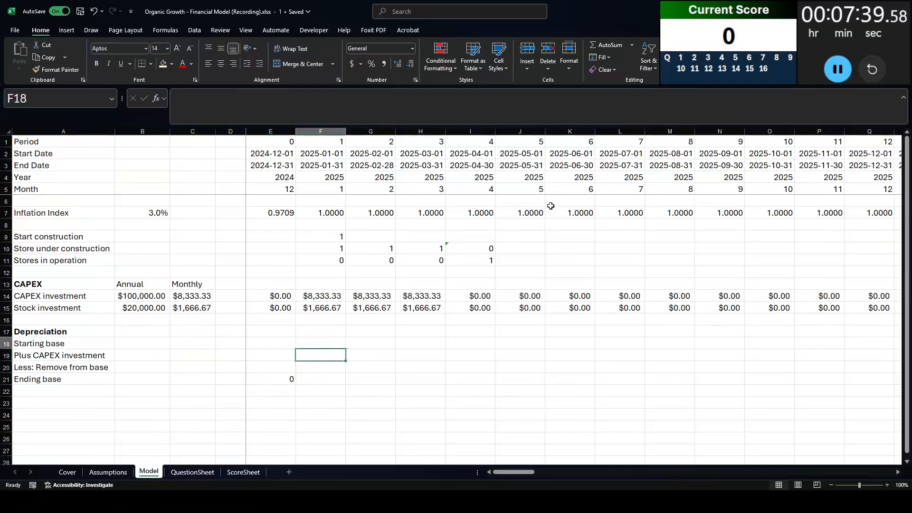
pyautogui.write('=')
pyautogui.press('Left')
pyautogui.press('Down')
pyautogui.press('Down')
pyautogui.press('Down')
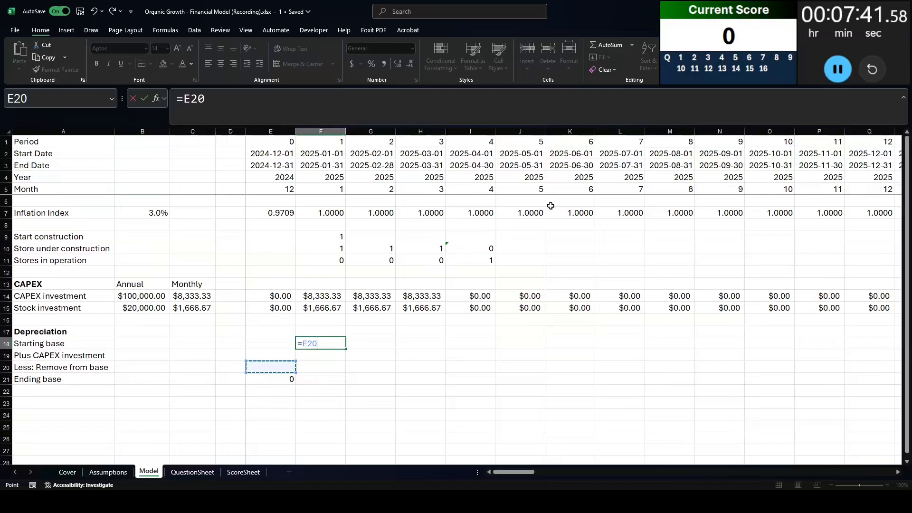
pyautogui.press('Return')
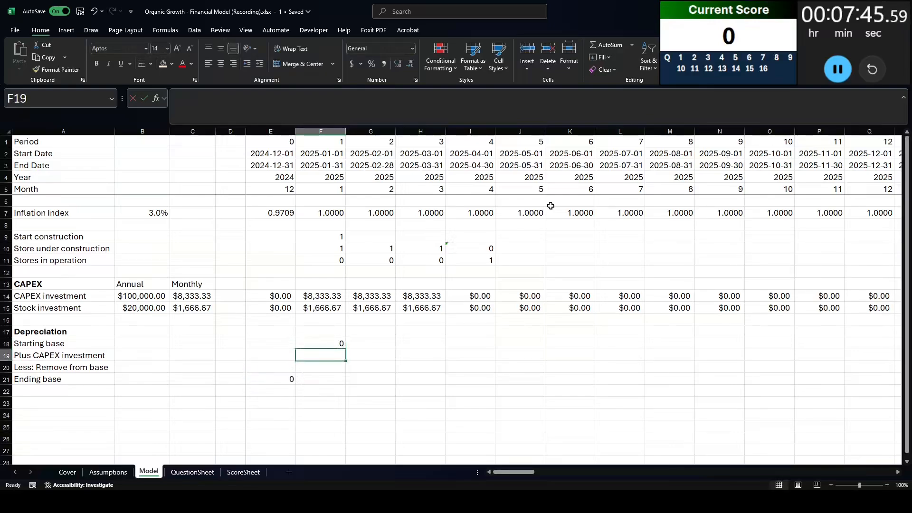
# - Calculate the CAPEX added to the depreciation base when a store opens by entering =IF(F11>E11,SUM(C14:E14),0) in F19
pyautogui.write('=')
pyautogui.press('Up')
pyautogui.press('Up')
pyautogui.press('Up')
pyautogui.press('Up')
pyautogui.press('Up')
pyautogui.press('Up')
pyautogui.press('Up')
pyautogui.press('Up')
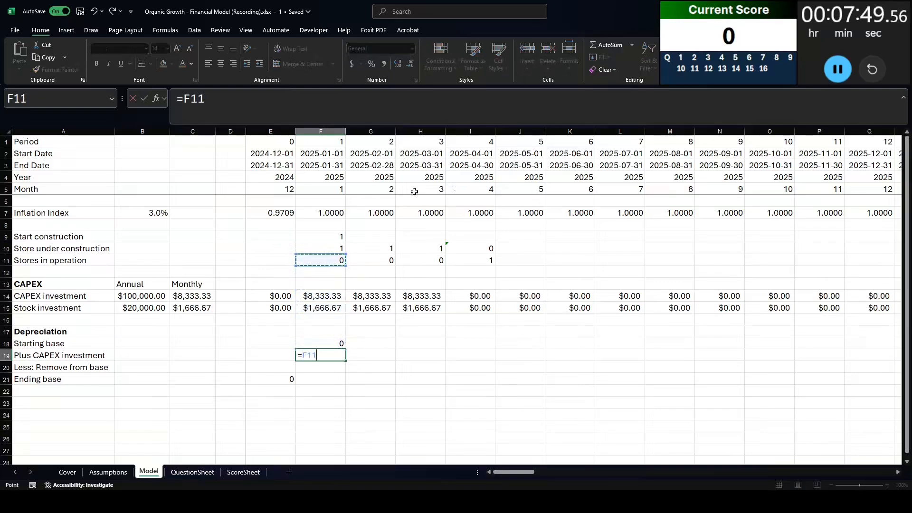
pyautogui.write('>')
pyautogui.click(266, 265)
pyautogui.write(',')
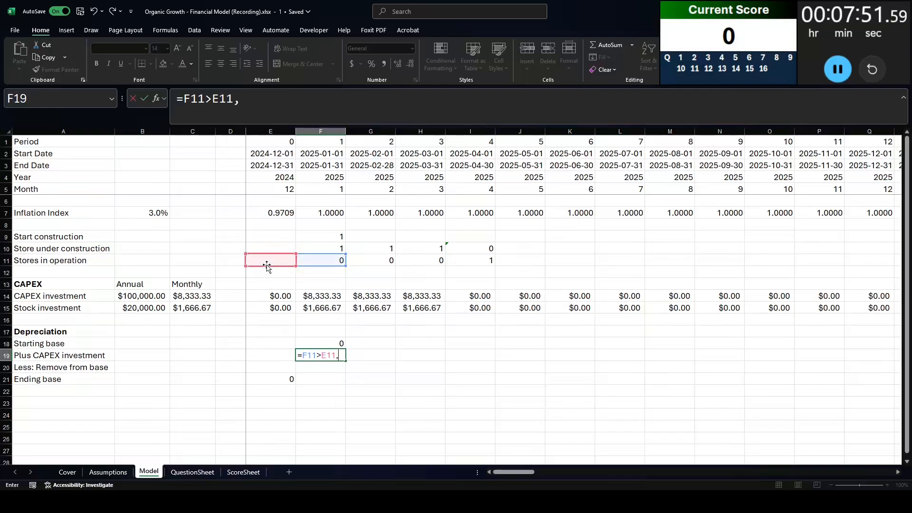
pyautogui.write('sum(')
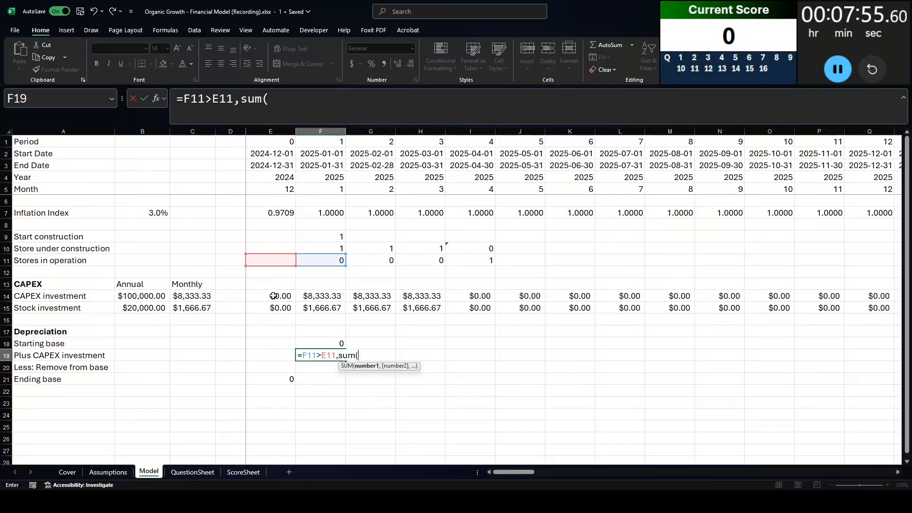
pyautogui.moveTo(274, 296); pyautogui.dragTo(188, 300)
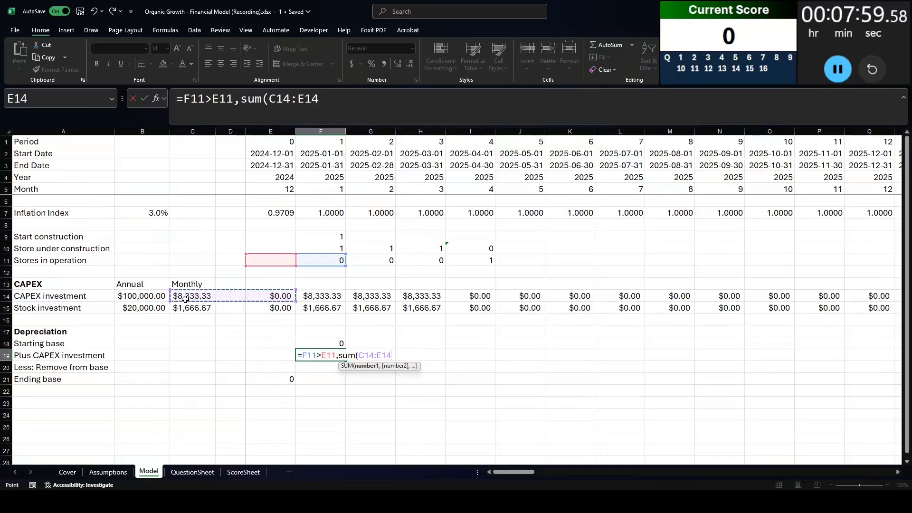
pyautogui.write('),')
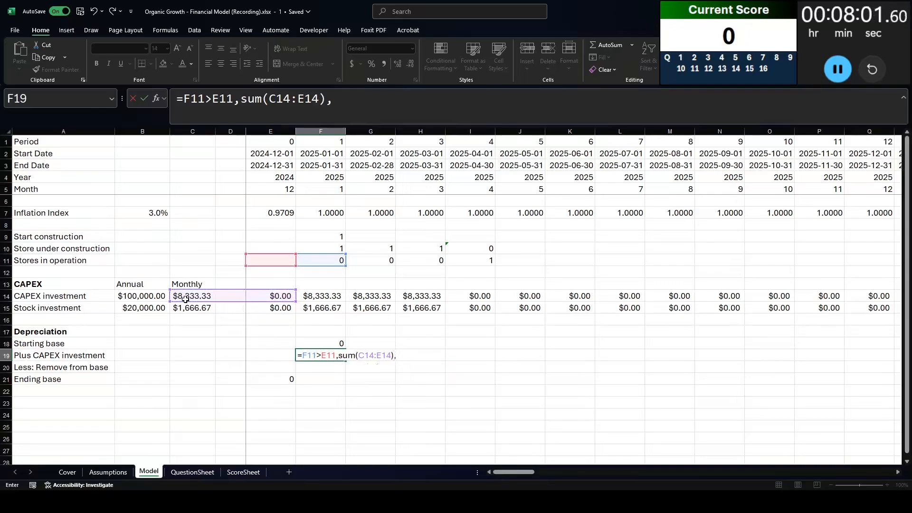
pyautogui.write('0)')
pyautogui.press('Return')
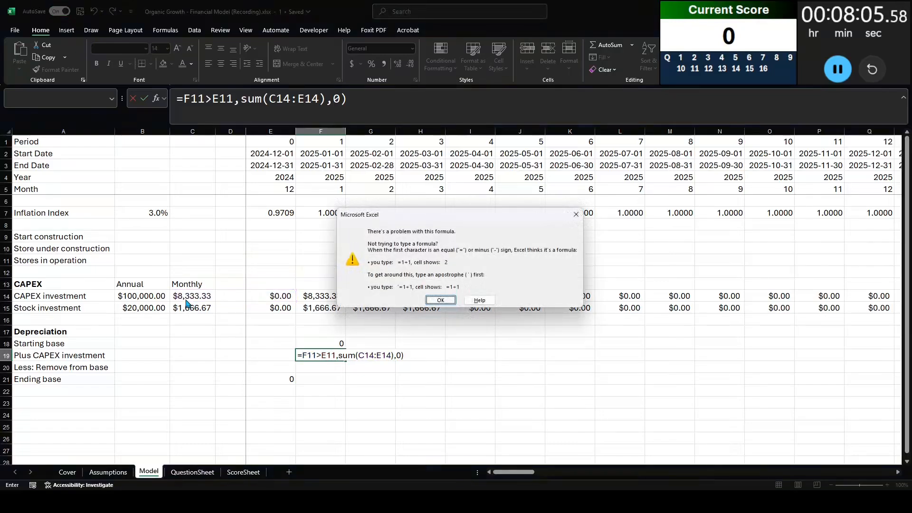
pyautogui.press('Return')
pyautogui.click(184, 99)
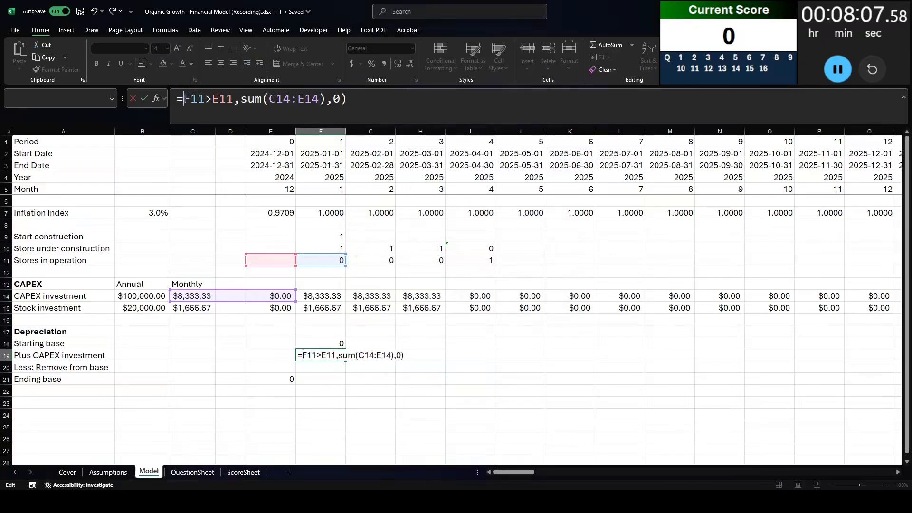
pyautogui.write('if(')
pyautogui.press('Return')
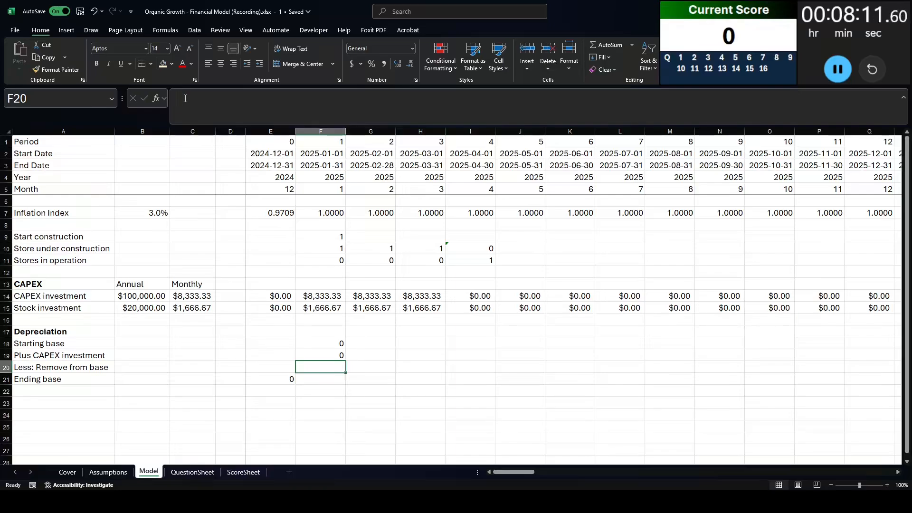
# - Calculate the ending depreciation base in F21 with =F18+F19-F20
pyautogui.press('Down')
pyautogui.write('=')
pyautogui.press('Up')
pyautogui.press('Up')
pyautogui.press('Up')
pyautogui.write('+')
pyautogui.press('Up')
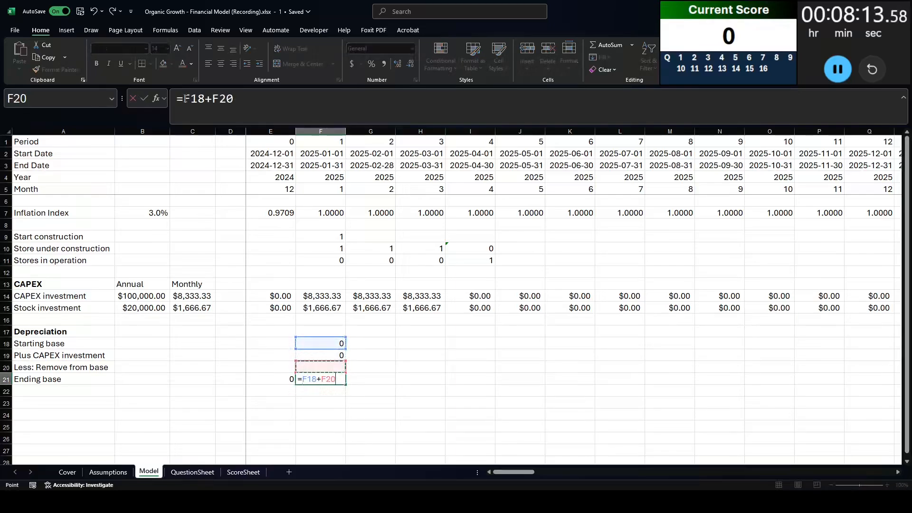
pyautogui.press('Up')
pyautogui.write('-')
pyautogui.press('Up')
pyautogui.press('Return')
# - Add a top border to the ending base in F21 and format E18:F21 as currency
pyautogui.press('Up')
pyautogui.press('Up')
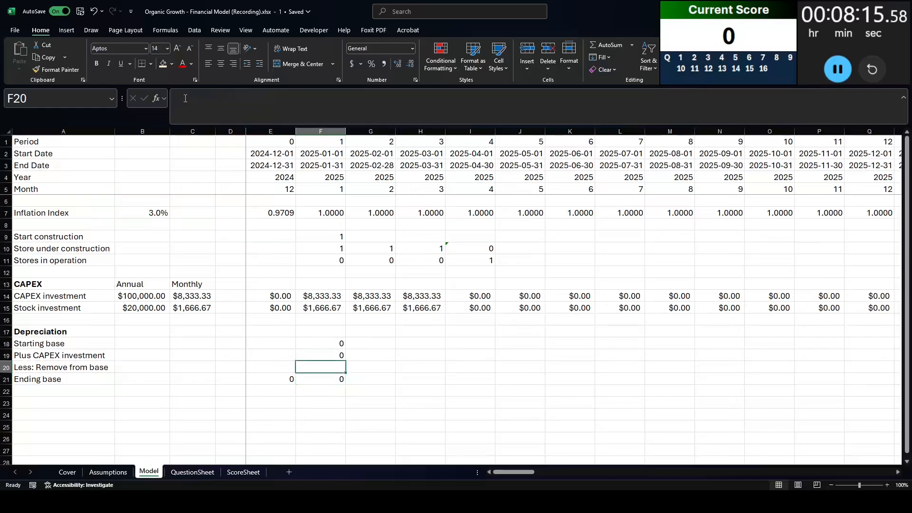
pyautogui.press('Left')
pyautogui.press('Down')
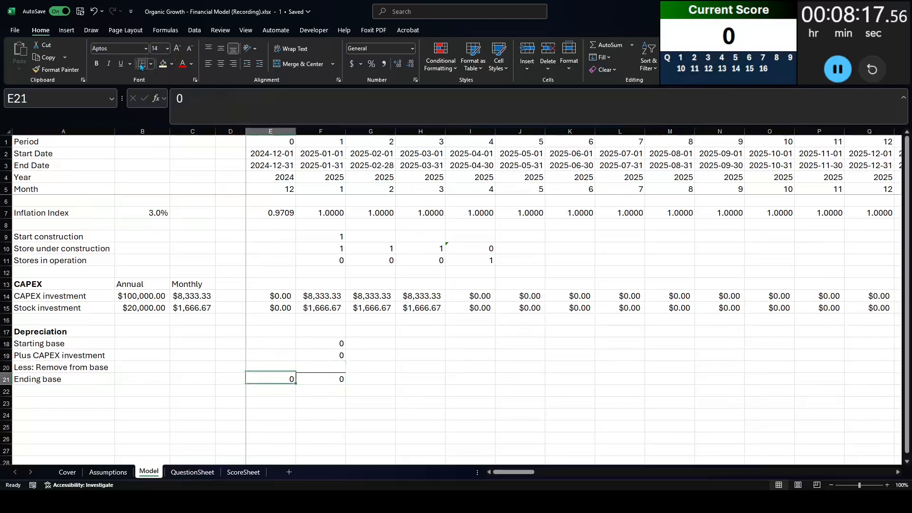
pyautogui.hotkey('shift', 'Right')
pyautogui.hotkey('shift', 'Right')
pyautogui.hotkey('shift', 'Left')
pyautogui.hotkey('shift', 'Up')
pyautogui.hotkey('shift', 'Up')
pyautogui.hotkey('ctrl', 'shift', '4')
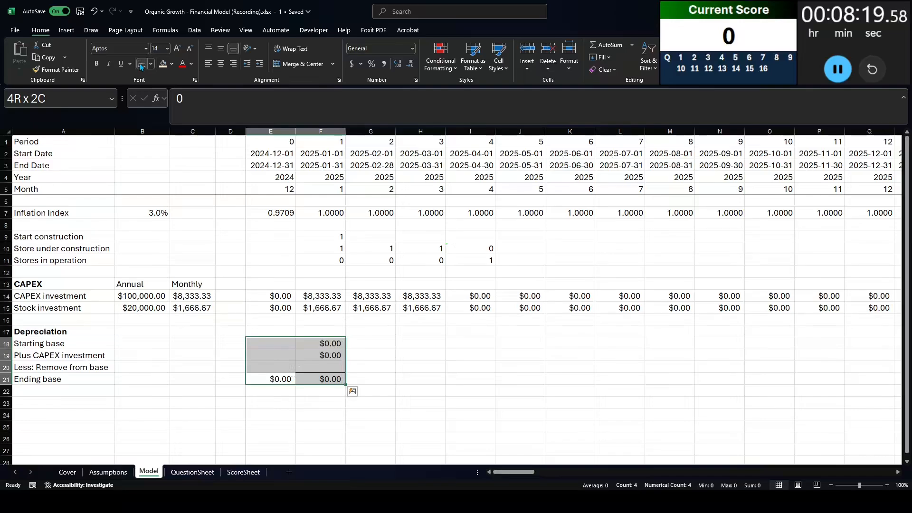
# - Try to copy the depreciation base block F18:F21 across the following monthly columns
pyautogui.press('Down')
pyautogui.press('Up')
pyautogui.press('Right')
pyautogui.hotkey('shift', 'Up')
pyautogui.hotkey('shift', 'Up')
pyautogui.hotkey('shift', 'Up')
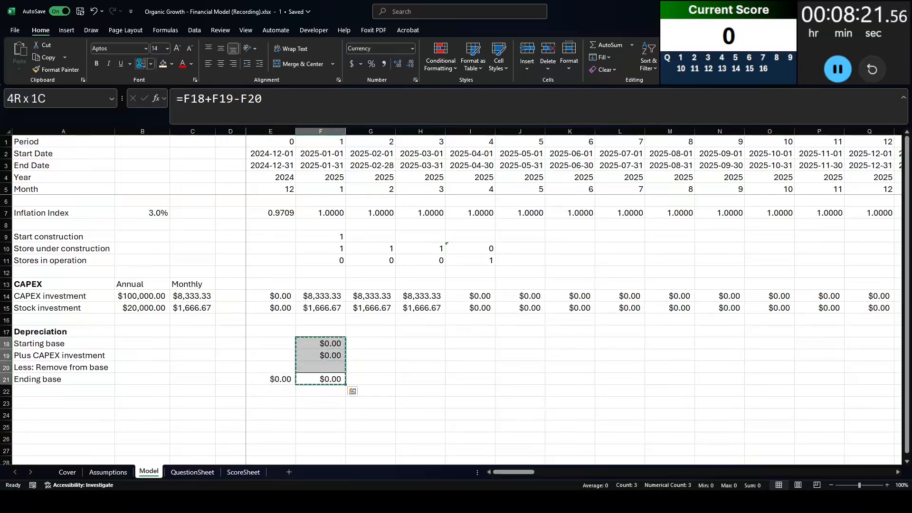
pyautogui.hotkey('ctrl', 'c')
pyautogui.hotkey('ctrl', 'shift', 'Right')
pyautogui.hotkey('ctrl', 'v')
pyautogui.hotkey('ctrl', 'q')
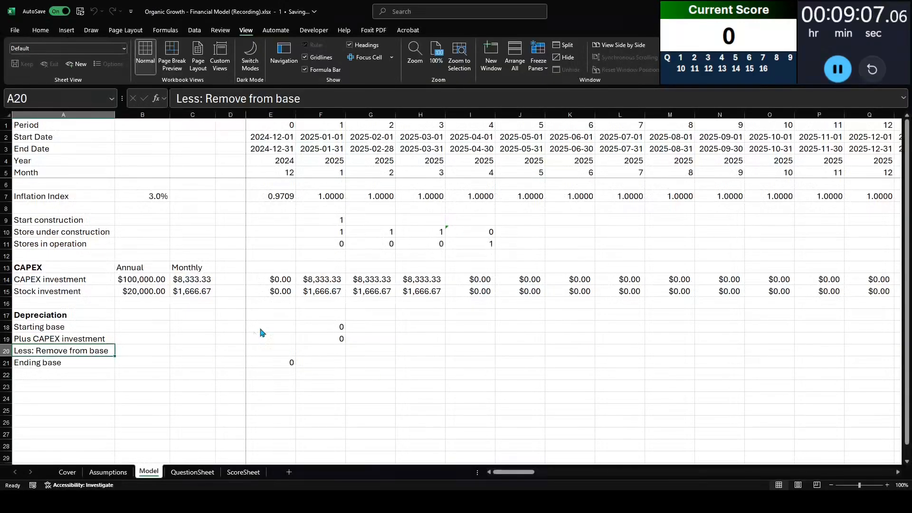
# - Re-enter the ending base formula =F18+F19-F20 in F21
pyautogui.click(315, 350)
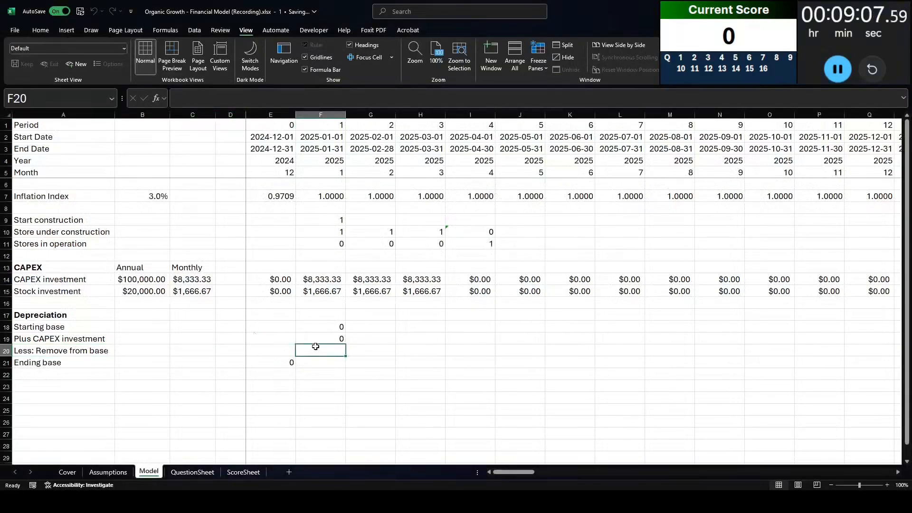
pyautogui.click(318, 326)
pyautogui.click(313, 350)
pyautogui.click(265, 348)
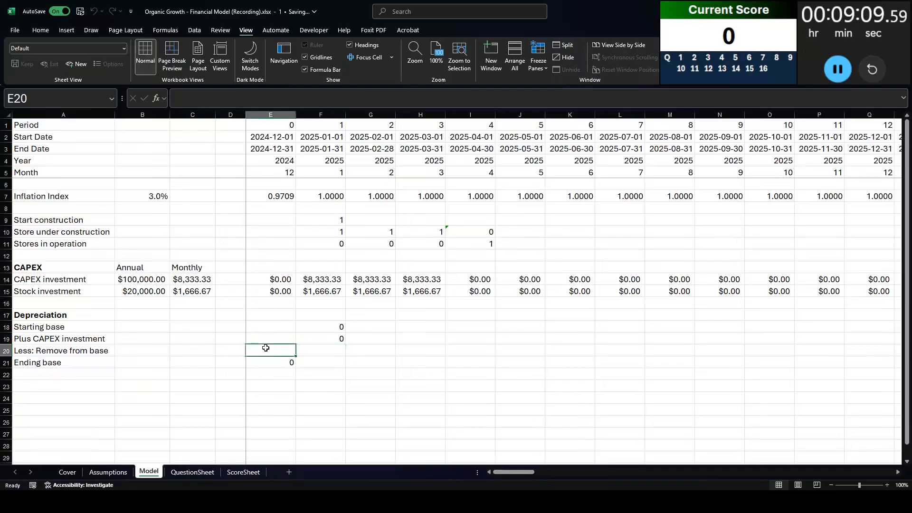
pyautogui.click(324, 349)
pyautogui.click(331, 360)
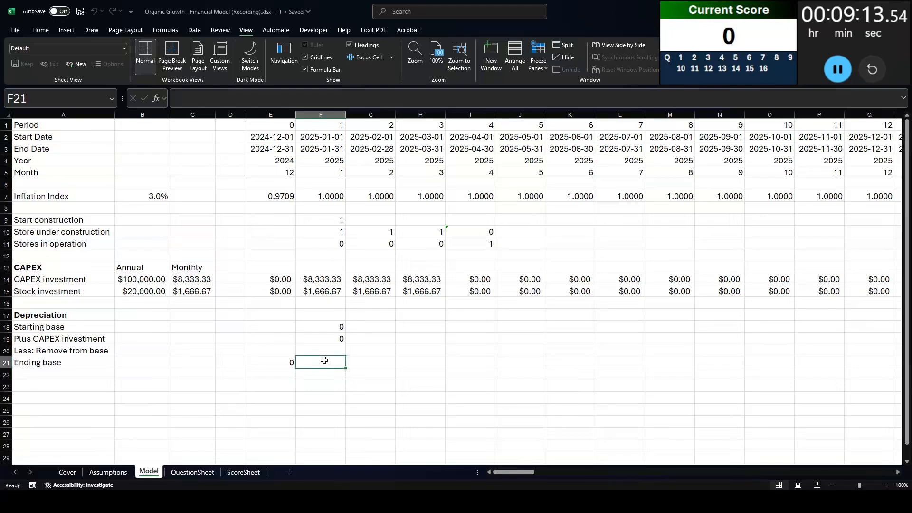
pyautogui.write('=')
pyautogui.press('Up')
pyautogui.press('Up')
pyautogui.press('Up')
pyautogui.write('+')
pyautogui.press('Up')
pyautogui.press('Up')
pyautogui.write('-')
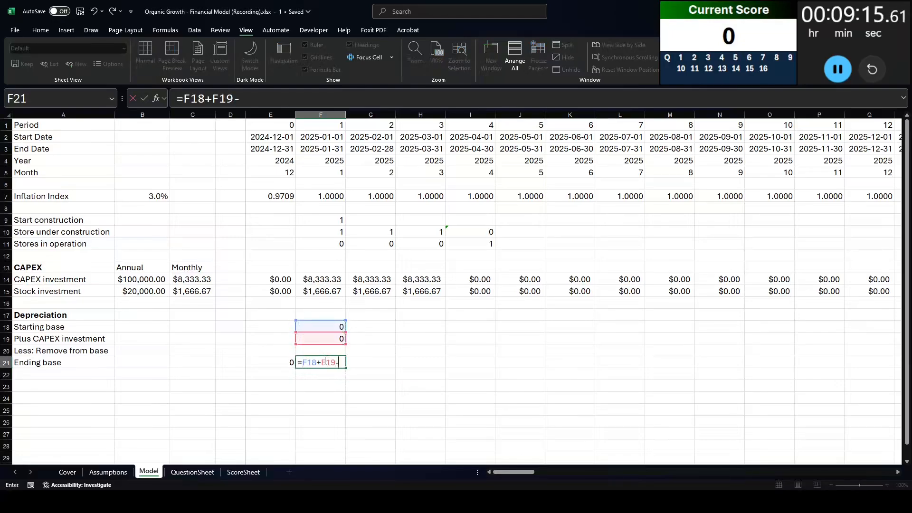
pyautogui.press('Up')
pyautogui.press('Return')
# - Format the depreciation base cells E18:F21 as currency
pyautogui.click(324, 360)
pyautogui.hotkey('shift', 'Left')
pyautogui.hotkey('shift', 'Up')
pyautogui.hotkey('shift', 'Up')
pyautogui.hotkey('shift', 'Up')
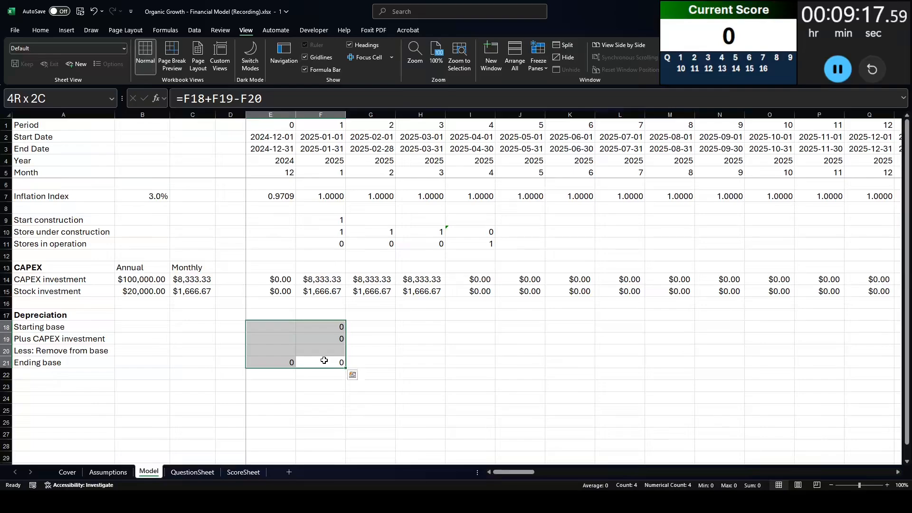
pyautogui.hotkey('ctrl', 'shift', '4')
# - Fill the depreciation base formulas in F18:F21 across all monthly columns through DU
pyautogui.press('Right')
pyautogui.press('Left')
pyautogui.hotkey('shift', 'Up')
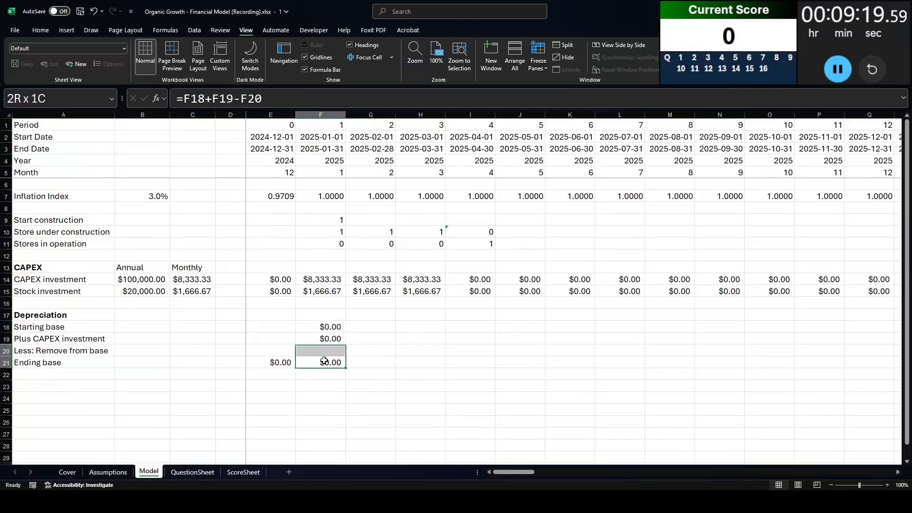
pyautogui.hotkey('shift', 'Up')
pyautogui.hotkey('shift', 'Up')
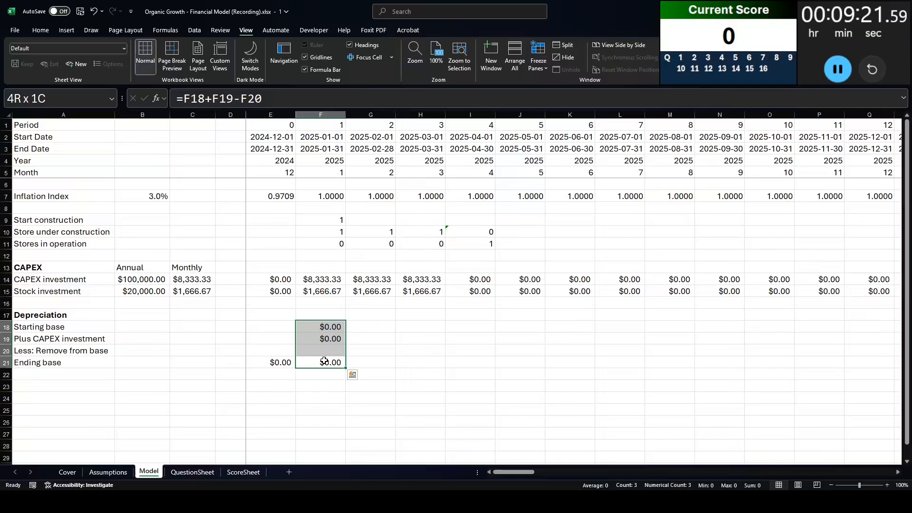
pyautogui.hotkey('ctrl', 'shift', 'Right')
pyautogui.hotkey('ctrl', 'r')
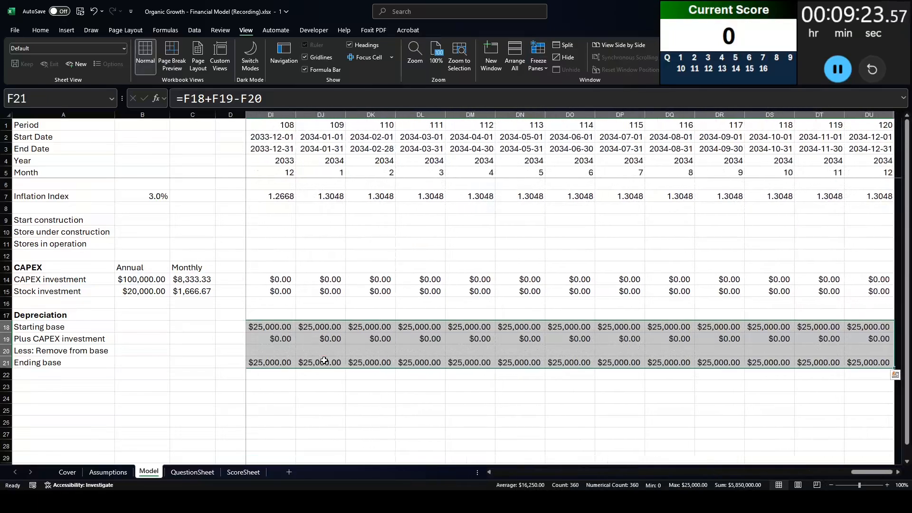
pyautogui.press('Right')
pyautogui.press('Left')
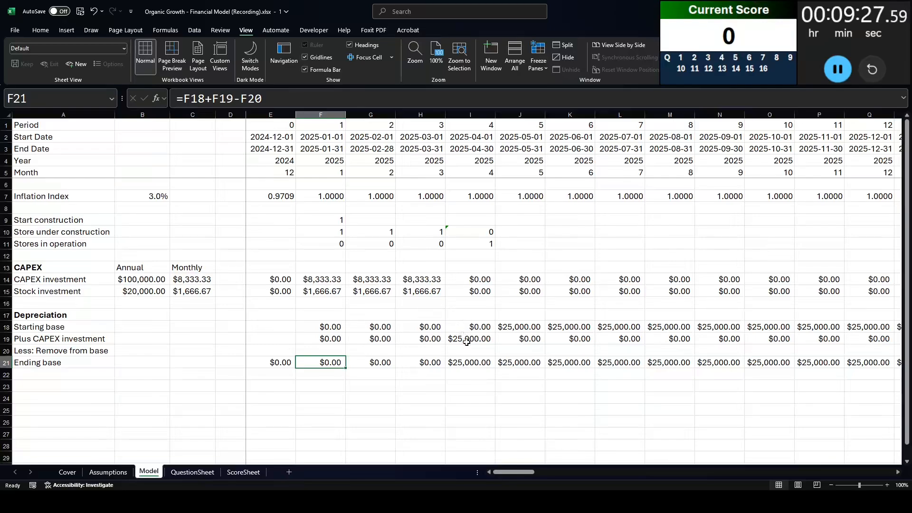
# - Change the monthly CAPEX and stock investment formula in C14 to =B14:B15/3
pyautogui.click(183, 280)
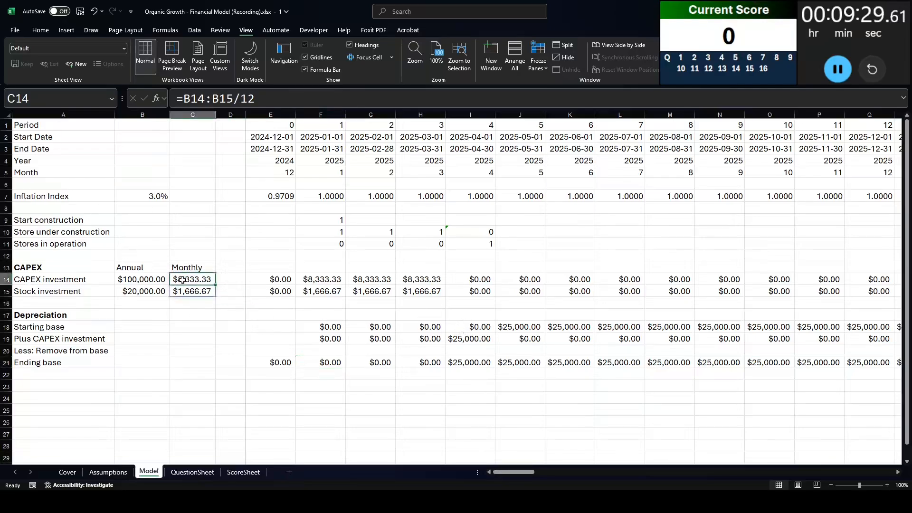
pyautogui.moveTo(241, 98); pyautogui.dragTo(255, 94)
pyautogui.write('3')
pyautogui.press('Return')
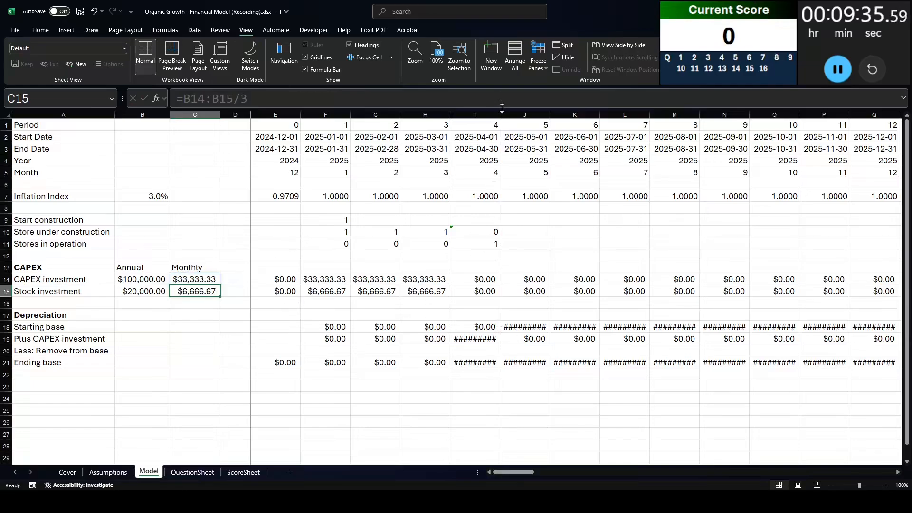
# - Set the width of all period columns from E through DU to 20
pyautogui.click(495, 114)
pyautogui.moveTo(500, 115); pyautogui.dragTo(507, 115)
pyautogui.click(274, 113)
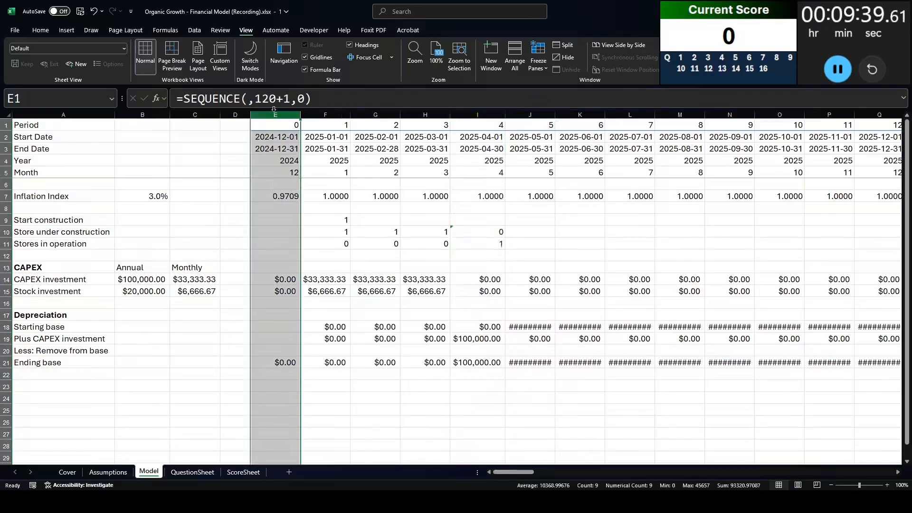
pyautogui.hotkey('ctrl', 'shift', 'Right')
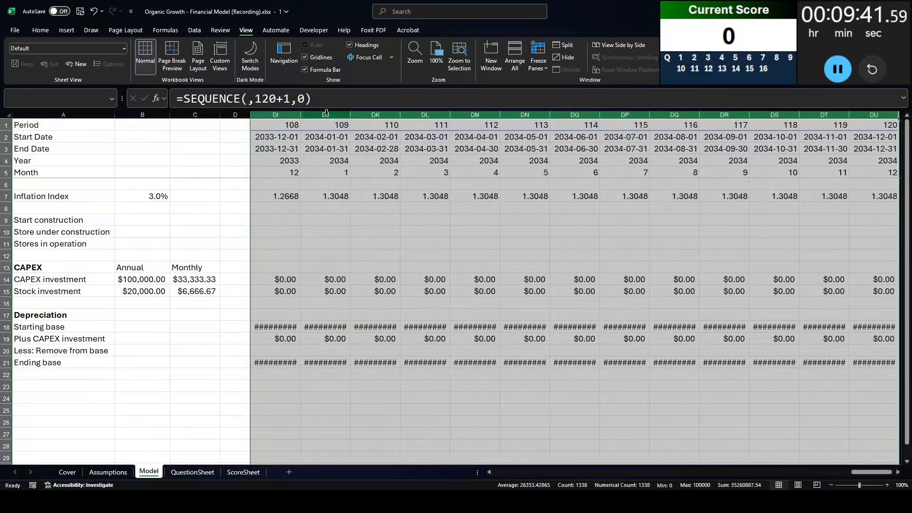
pyautogui.rightClick(326, 114)
pyautogui.click(366, 262)
pyautogui.write('20')
pyautogui.press('Return')
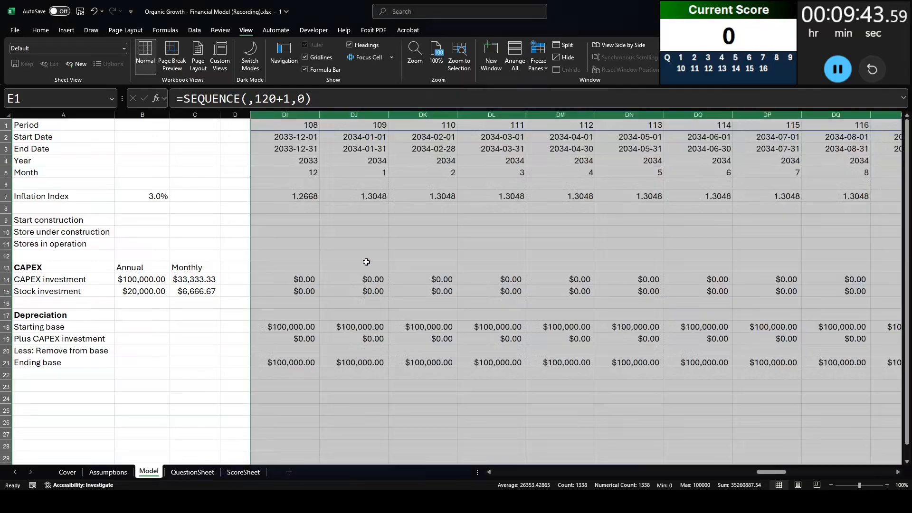
# - In the Less: Remove from base row, enter =I19 in CO20 for period 88
pyautogui.click(418, 339)
pyautogui.click(732, 472)
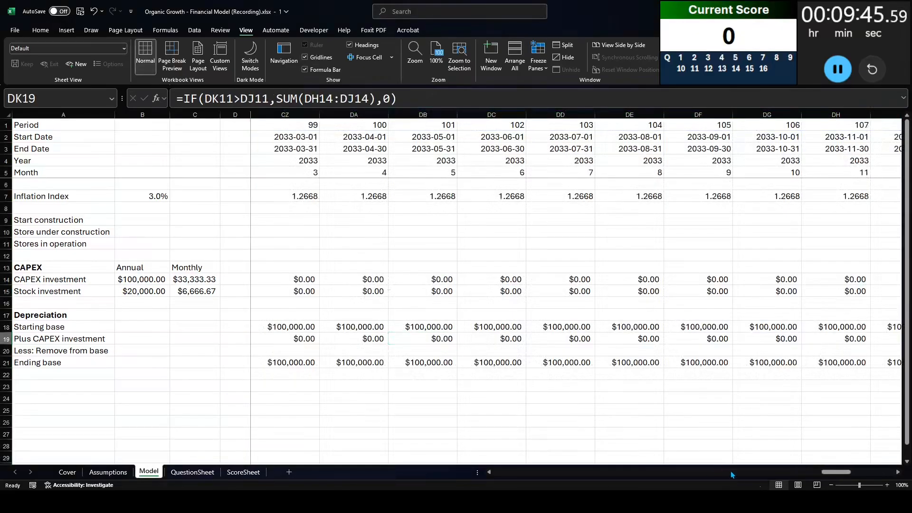
pyautogui.click(732, 474)
pyautogui.moveTo(798, 474); pyautogui.dragTo(449, 471)
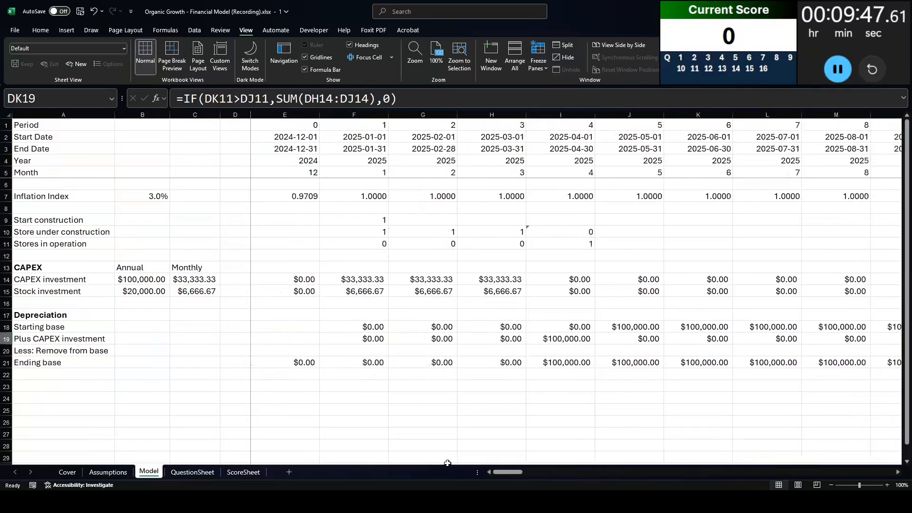
pyautogui.click(554, 339)
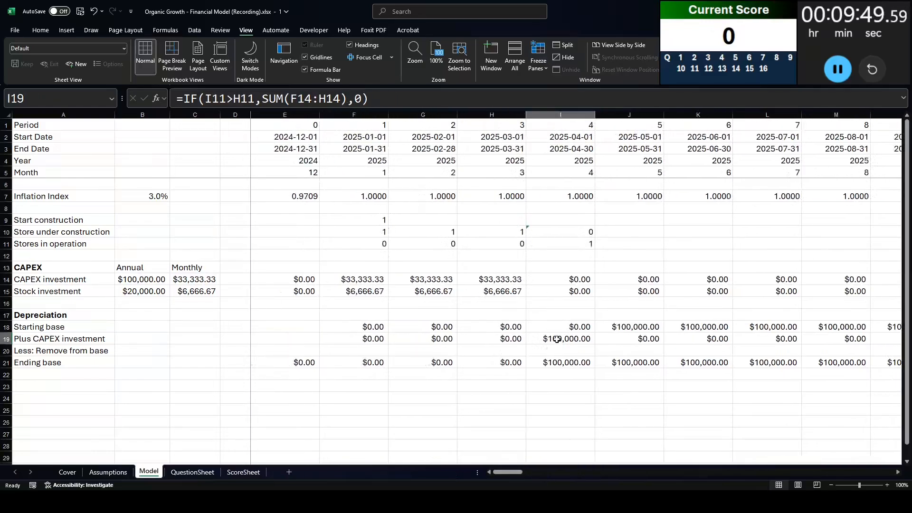
pyautogui.click(561, 114)
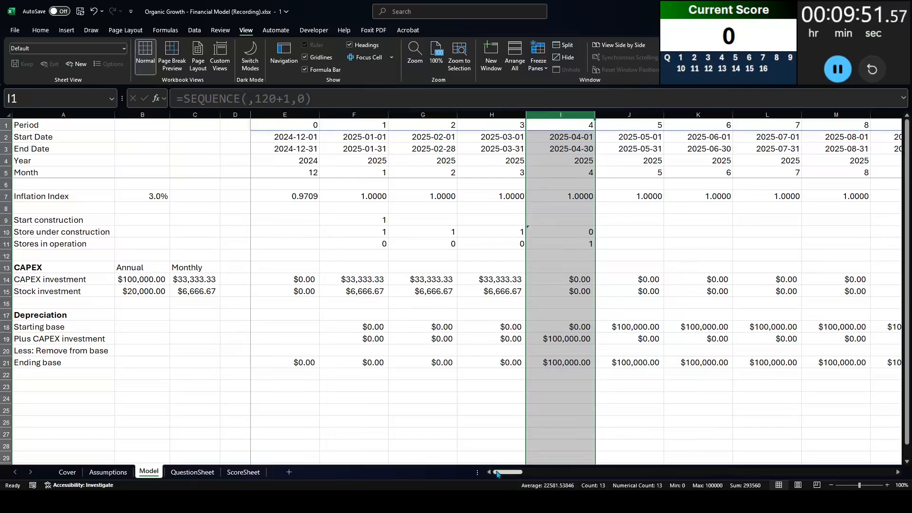
pyautogui.moveTo(497, 473); pyautogui.dragTo(771, 457)
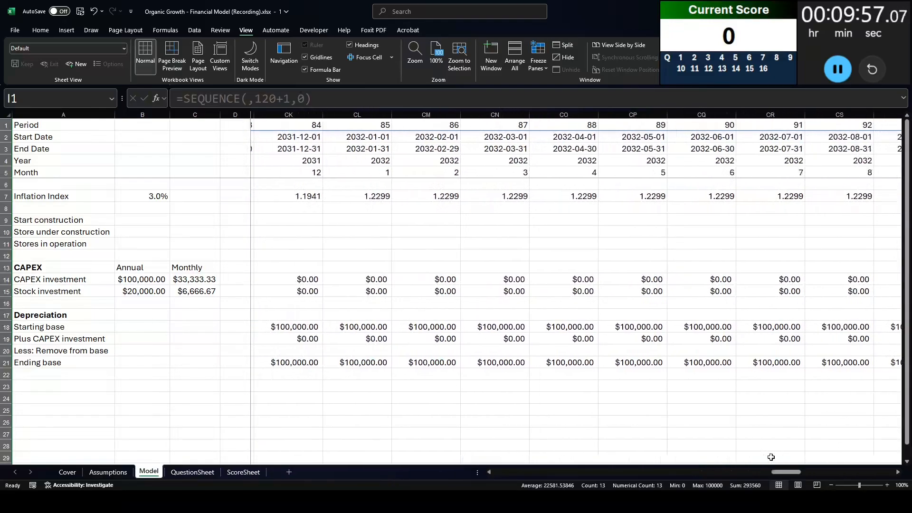
pyautogui.click(556, 351)
pyautogui.write('=')
pyautogui.press('Up')
pyautogui.hotkey('ctrl', 'Left')
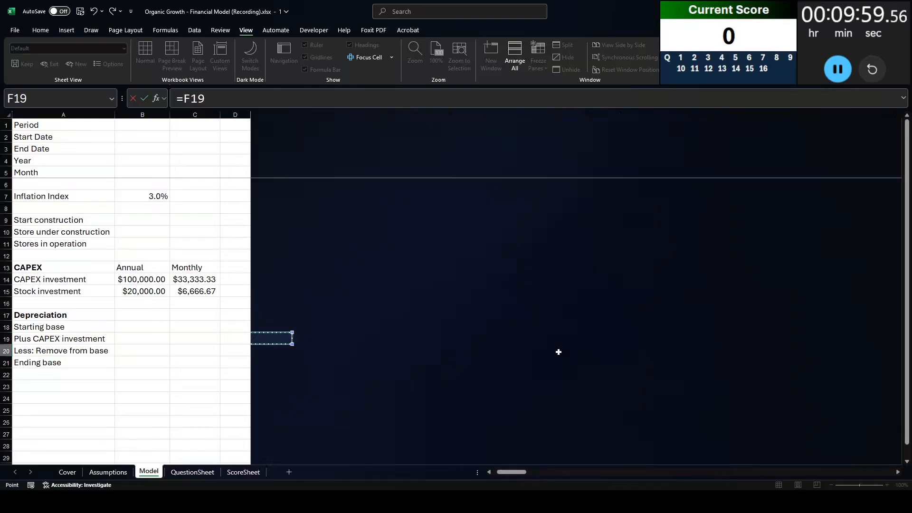
pyautogui.press('Right')
pyautogui.press('Right')
pyautogui.press('Right')
pyautogui.press('Return')
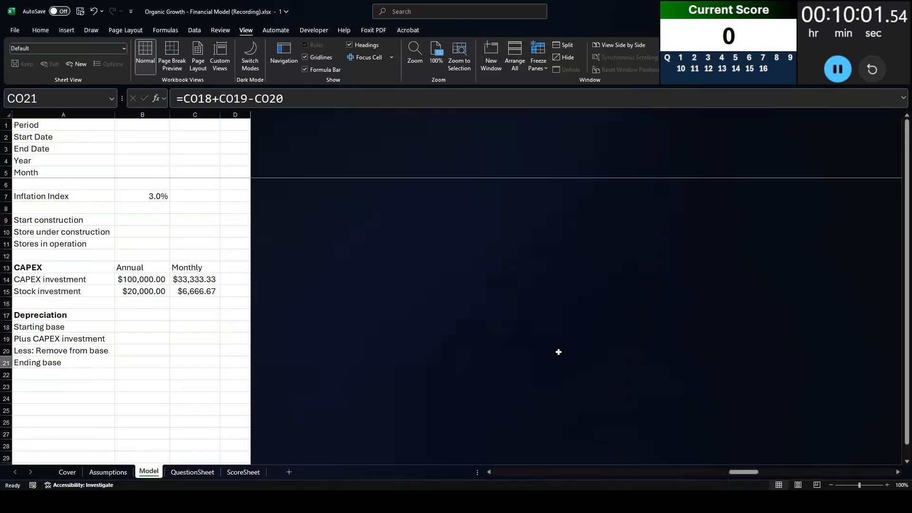
# - Copy the removal formula from CO20 into the three preceding months, CL20:CN20
pyautogui.press('Up')
pyautogui.hotkey('ctrl', 'c')
pyautogui.hotkey('shift', 'Left')
pyautogui.hotkey('shift', 'Left')
pyautogui.hotkey('shift', 'Left')
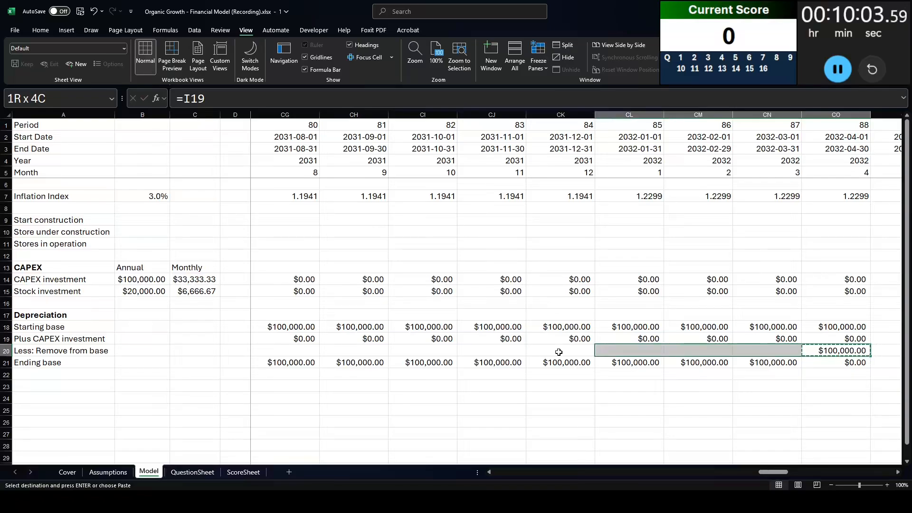
pyautogui.hotkey('shift', 'Right')
pyautogui.hotkey('shift', 'Left')
pyautogui.hotkey('shift', 'Right')
pyautogui.hotkey('shift', 'Left')
pyautogui.hotkey('ctrl', 'v')
pyautogui.press('Right')
pyautogui.press('Left')
# - Paste the CO20 removal formula across the remaining months through DU20
pyautogui.hotkey('ctrl', 'shift', 'Right')
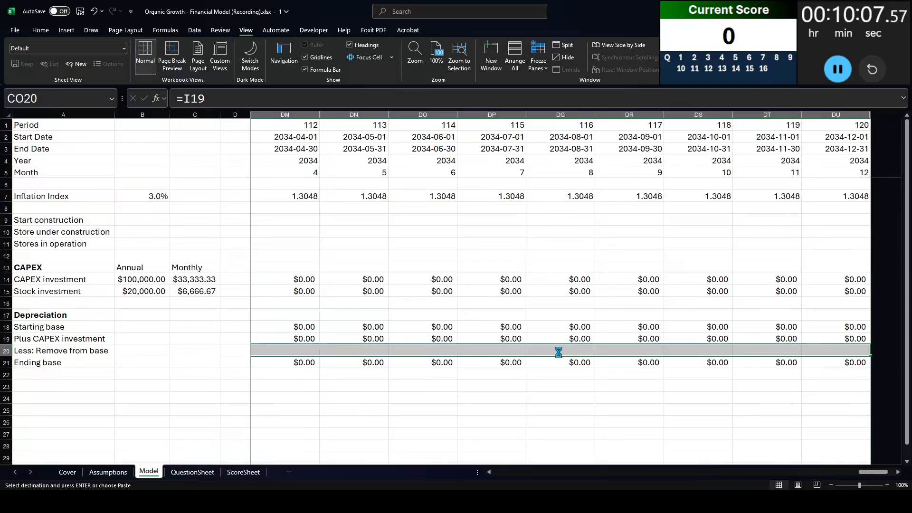
pyautogui.hotkey('ctrl', 'v')
pyautogui.press('Left')
pyautogui.press('Right')
pyautogui.hotkey('ctrl', 'Right')
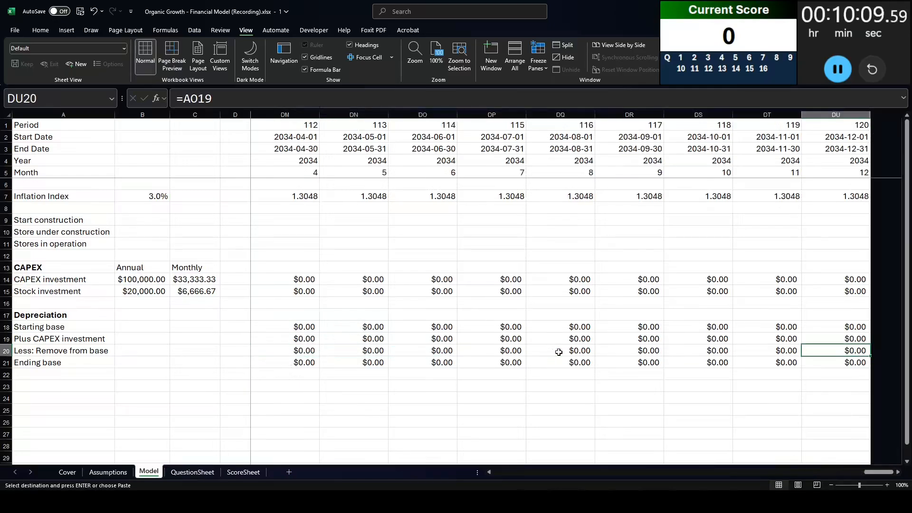
# - Add a bottom border under the Less: Remove from base row across E20:DU20
pyautogui.hotkey('ctrl', 'shift', 'Left')
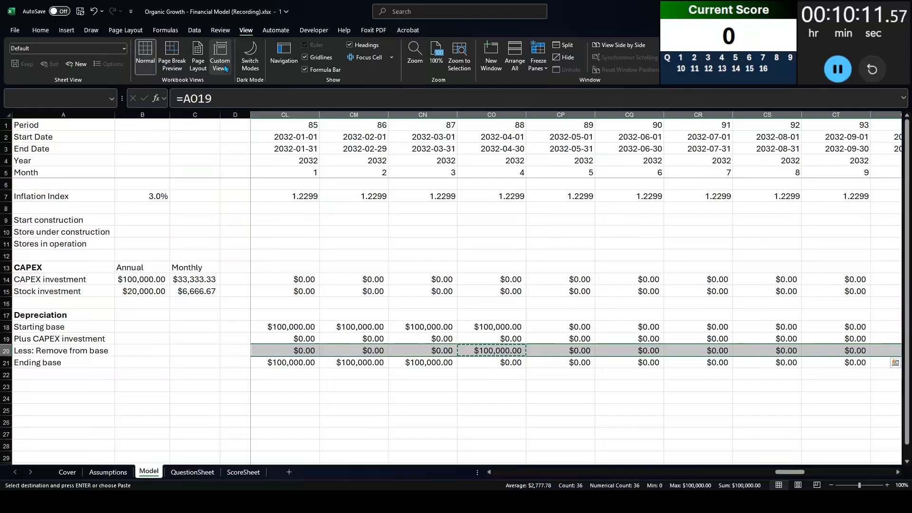
pyautogui.hotkey('ctrl', 'shift', 'Left')
pyautogui.hotkey('shift', 'Right')
pyautogui.hotkey('shift', 'Right')
pyautogui.hotkey('shift', 'Right')
pyautogui.hotkey('shift', 'Right')
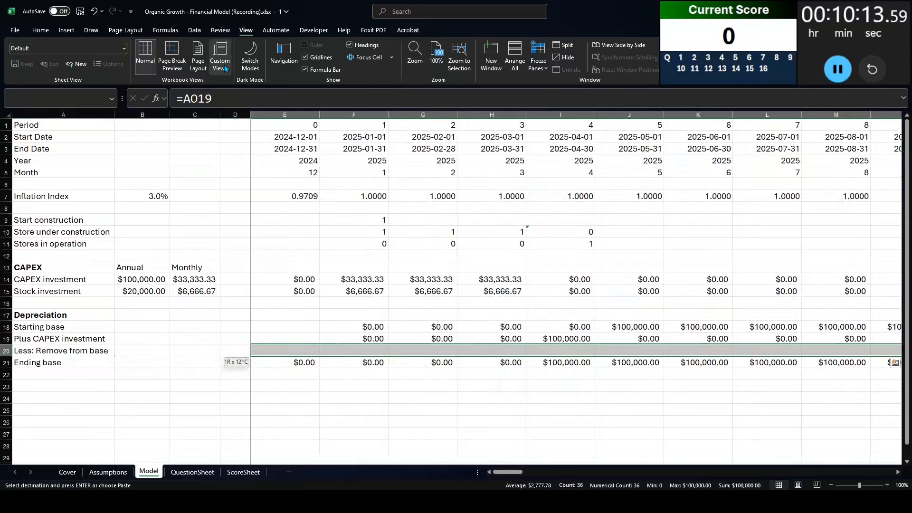
pyautogui.click(40, 30)
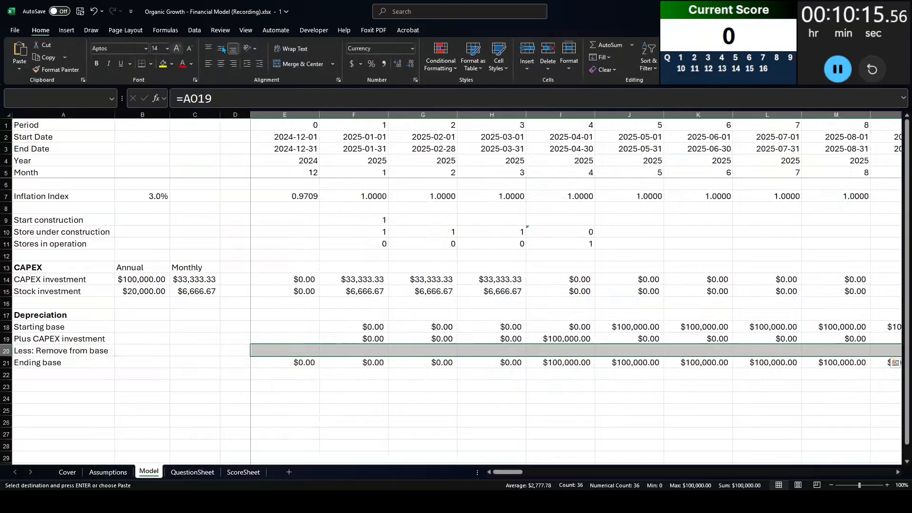
pyautogui.click(141, 65)
pyautogui.click(361, 339)
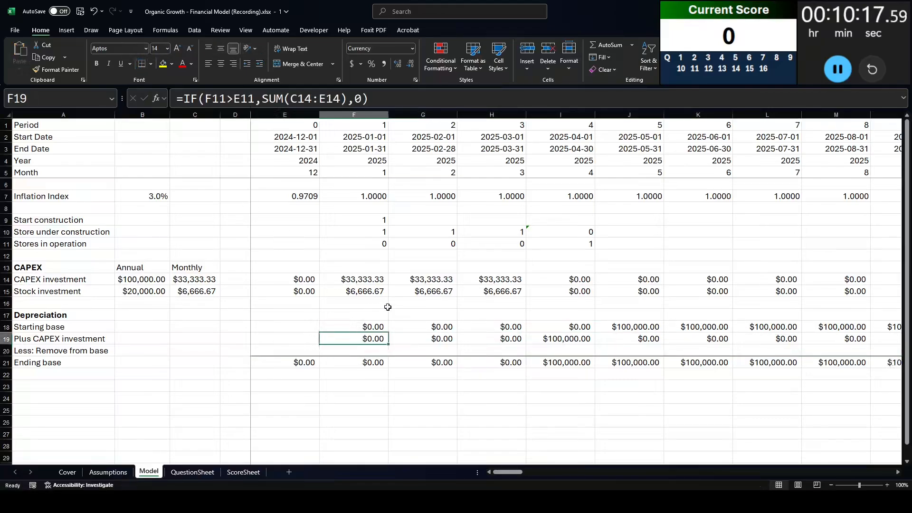
# - Label A23 "Depreciation Amount" and link B23 to the useful life of CAPEX with =Assumptions!$H$12
pyautogui.click(553, 364)
pyautogui.click(340, 401)
pyautogui.click(75, 397)
pyautogui.click(75, 385)
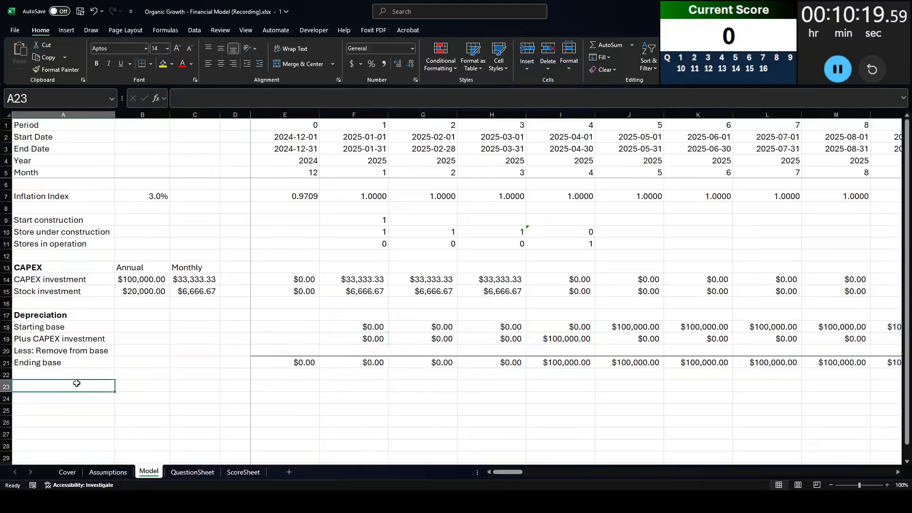
pyautogui.write('Depreciation Amount')
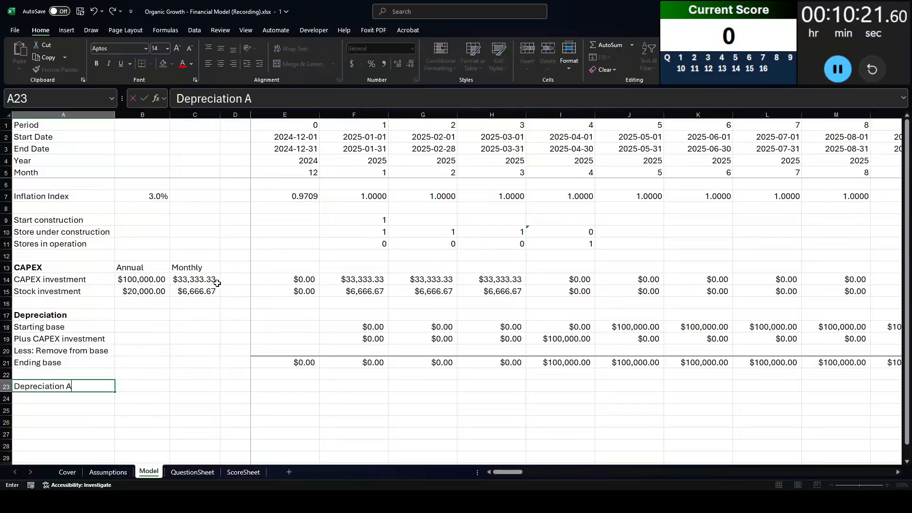
pyautogui.press('Tab')
pyautogui.write('=')
pyautogui.hotkey('ctrl', 'pageup')
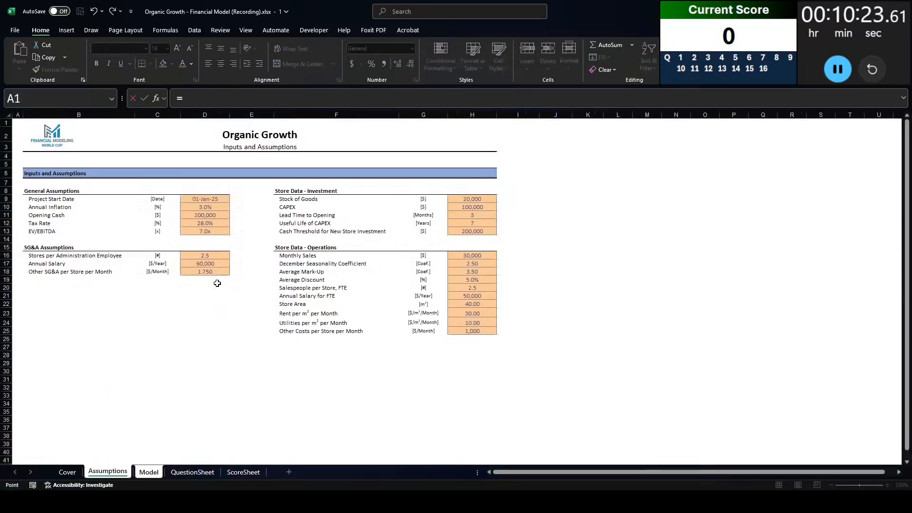
pyautogui.click(462, 225)
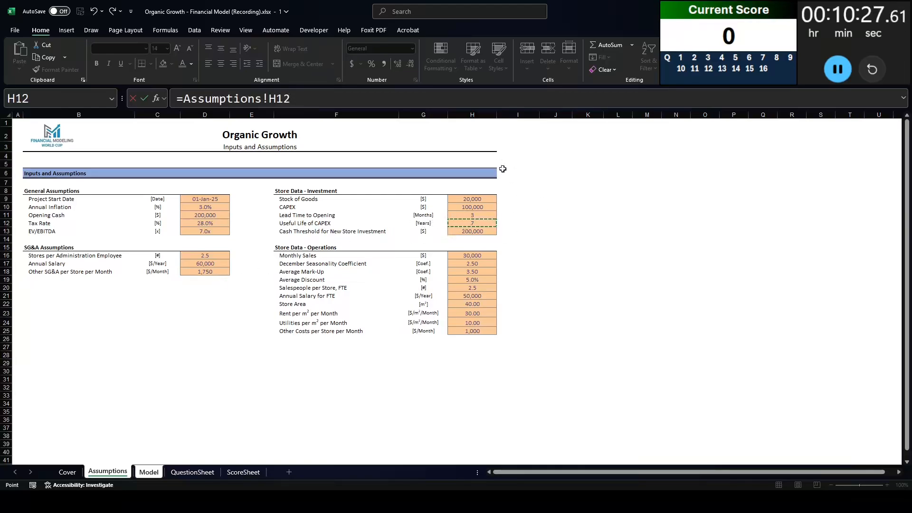
pyautogui.press('F4')
pyautogui.press('Return')
# - Enter the headings "Years" in B22 and "Months" in C22 above the useful life cells
pyautogui.press('Left')
pyautogui.press('Up')
pyautogui.press('Up')
pyautogui.press('Right')
pyautogui.write('Ye')
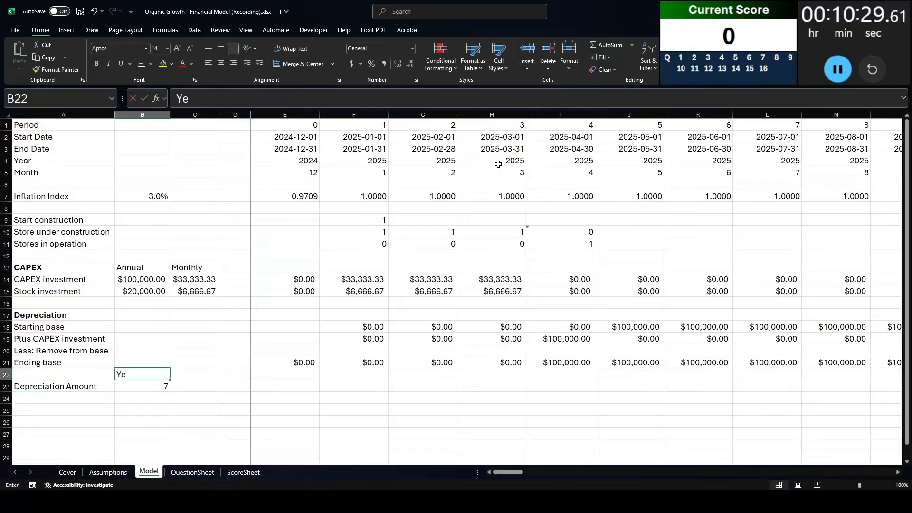
pyautogui.write('ars')
pyautogui.press('Tab')
pyautogui.write('Months')
pyautogui.press('Return')
# - Convert the useful life to months in C23 with =B23*12
pyautogui.write('=')
pyautogui.press('Escape')
pyautogui.press('Right')
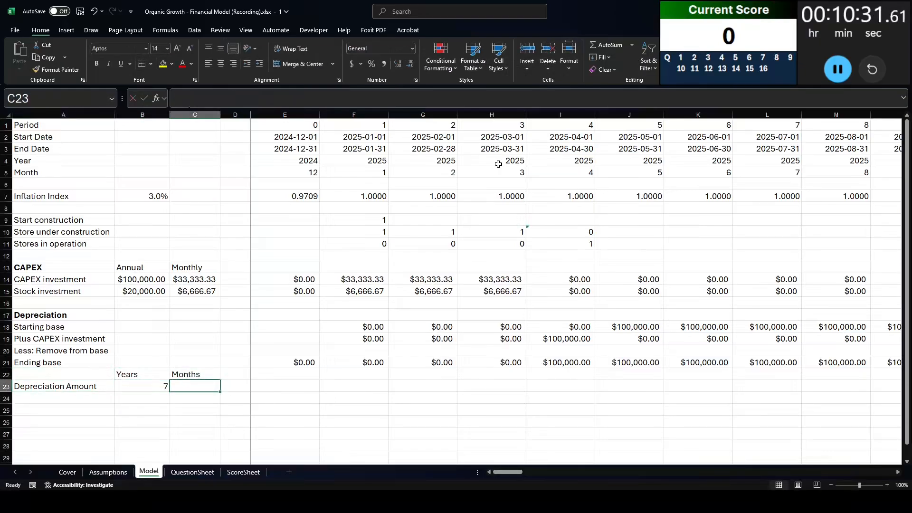
pyautogui.write('=')
pyautogui.press('Left')
pyautogui.write('*12')
pyautogui.press('Return')
pyautogui.press('Up')
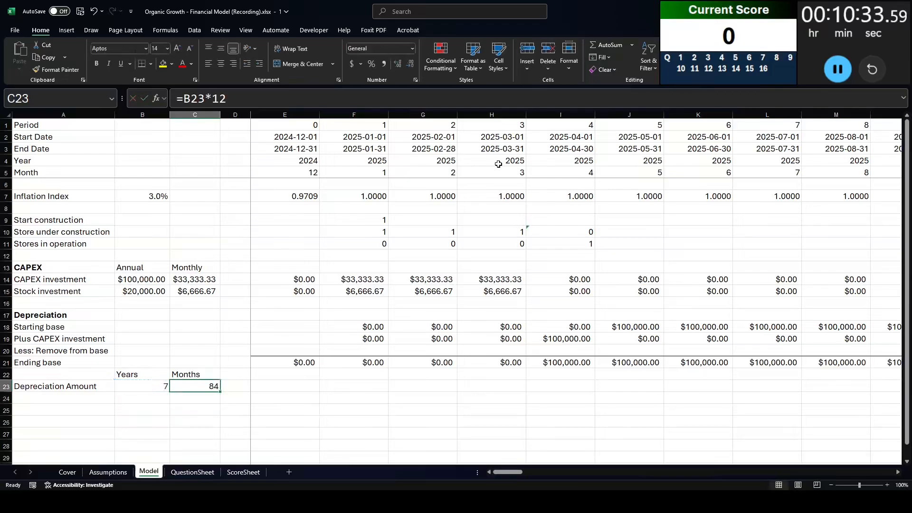
# - Calculate the monthly depreciation amounts in E23 with the spilled formula =E21:DU21/C23
pyautogui.press('Right')
pyautogui.press('Right')
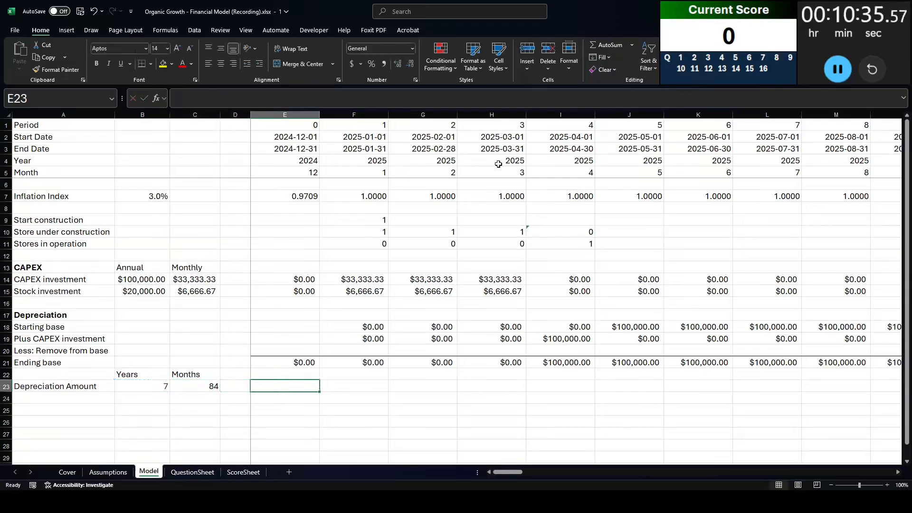
pyautogui.write('=')
pyautogui.press('Up')
pyautogui.press('Up')
pyautogui.hotkey('ctrl', 'shift', 'Right')
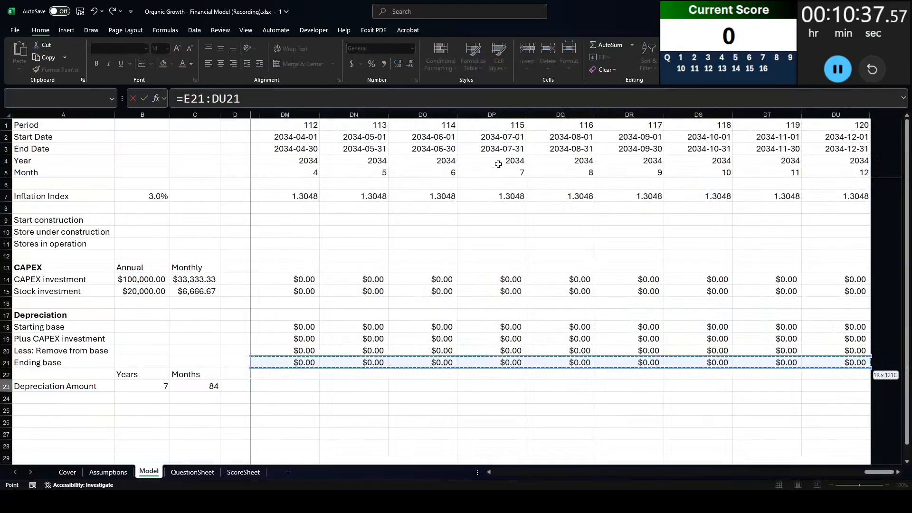
pyautogui.write('/')
pyautogui.press('Left')
pyautogui.press('Left')
pyautogui.press('Return')
pyautogui.press('Up')
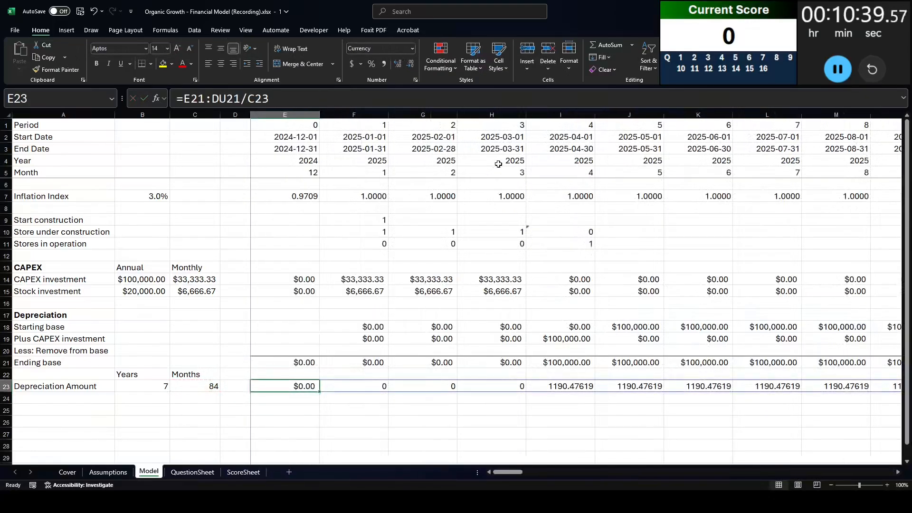
# - Format the depreciation amounts in E23:DU23 as currency
pyautogui.hotkey('ctrl', 'Right')
pyautogui.hotkey('ctrl', 'shift', 'Left')
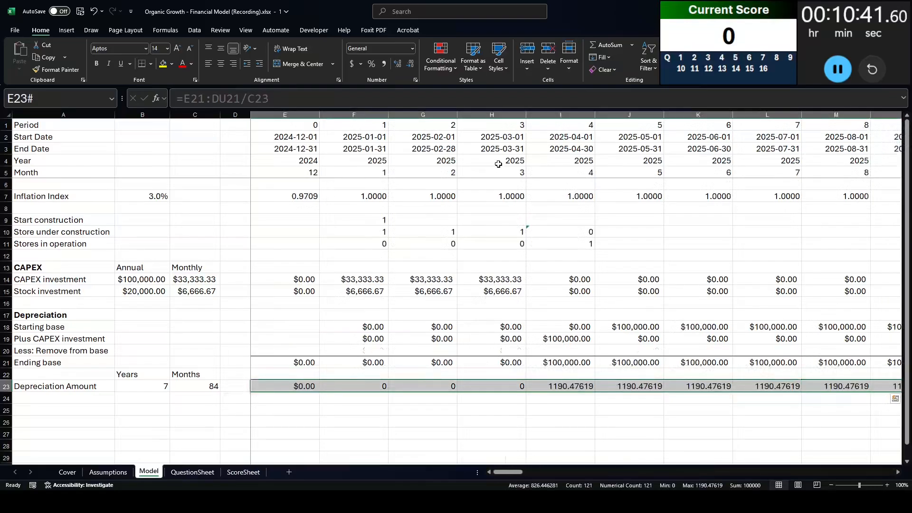
pyautogui.hotkey('ctrl', 'shift', '4')
pyautogui.hotkey('ctrl', 'Right')
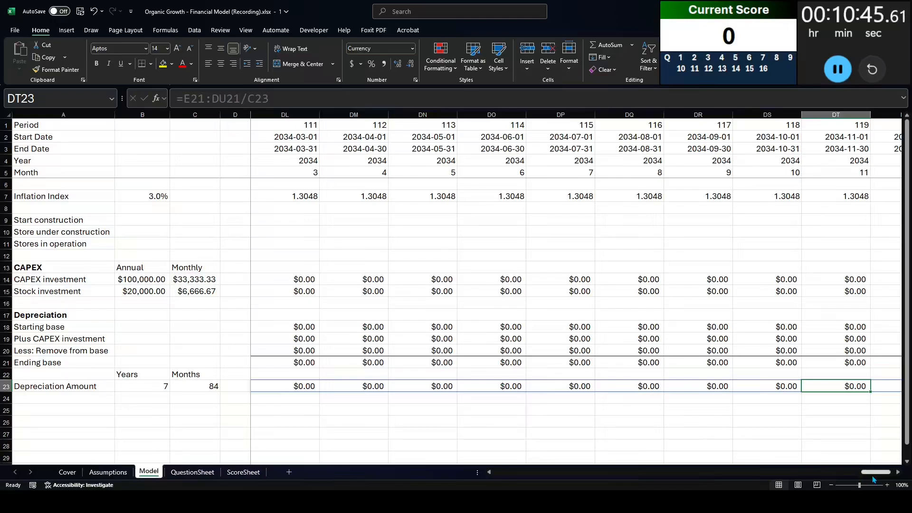
# - Switch to the case PDF and read the "STORES - OPERATIONS" assumptions, focusing on the monthly retail sales and average discount
pyautogui.moveTo(876, 472); pyautogui.dragTo(379, 482)
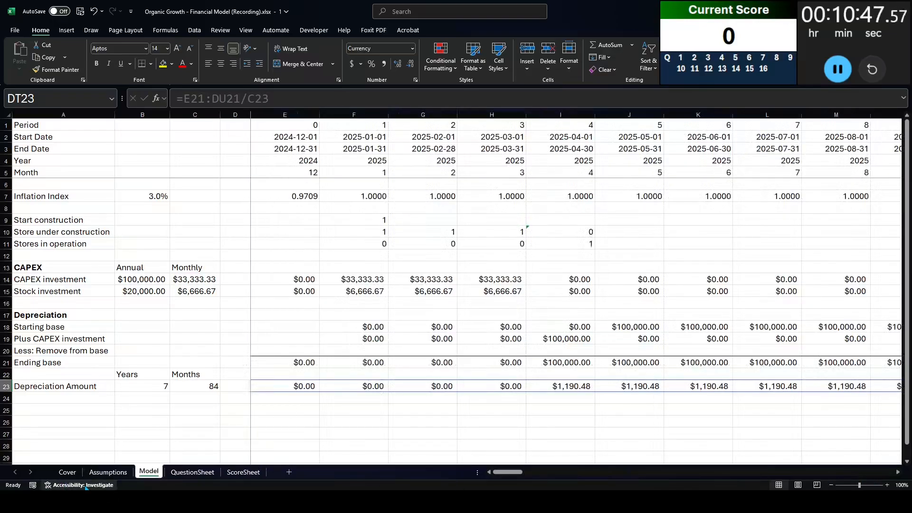
pyautogui.moveTo(183, 502)
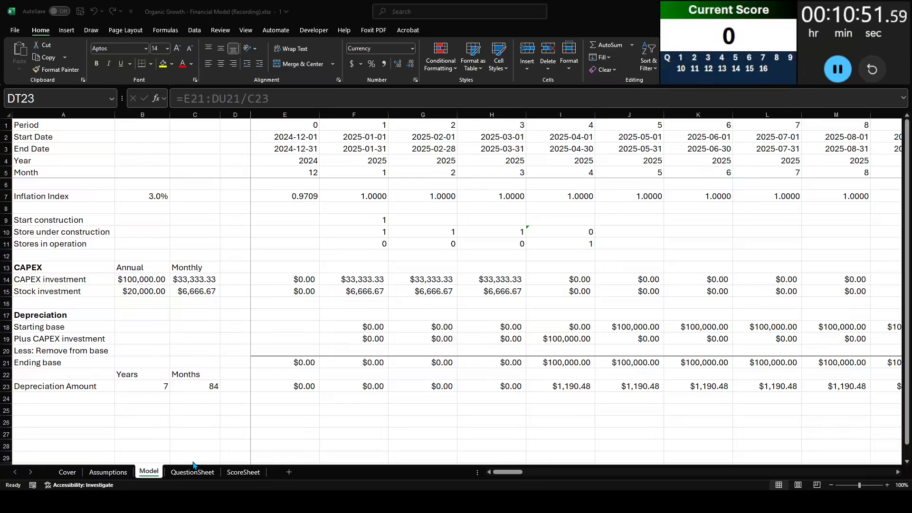
pyautogui.click(183, 502)
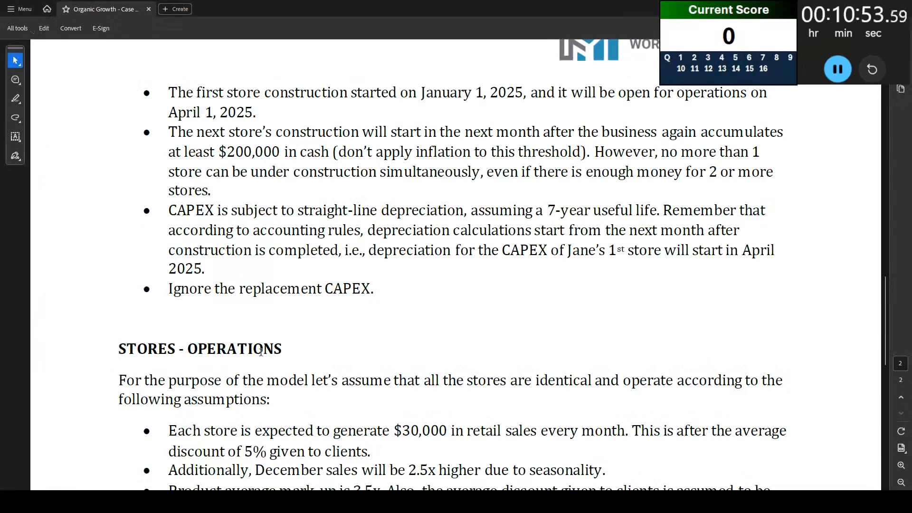
pyautogui.scroll(3, 195, 214)
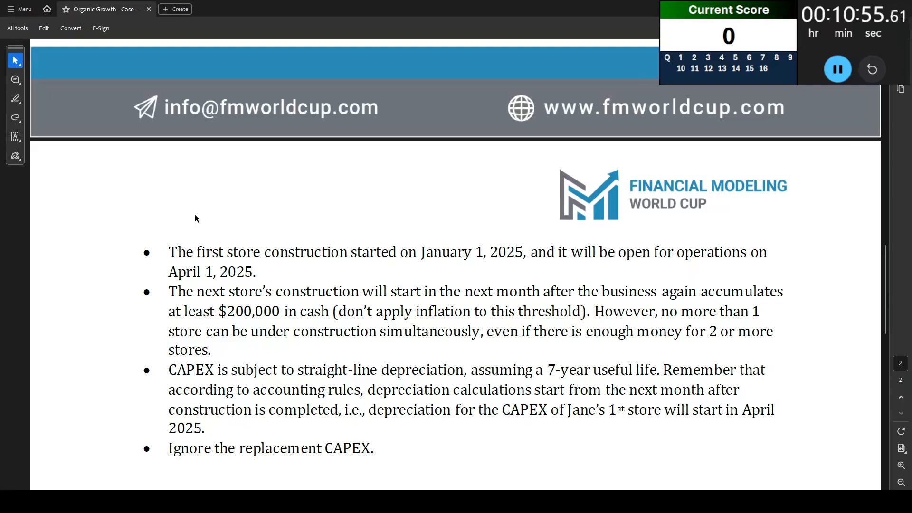
pyautogui.scroll(-7, 195, 215)
pyautogui.scroll(-3, 201, 245)
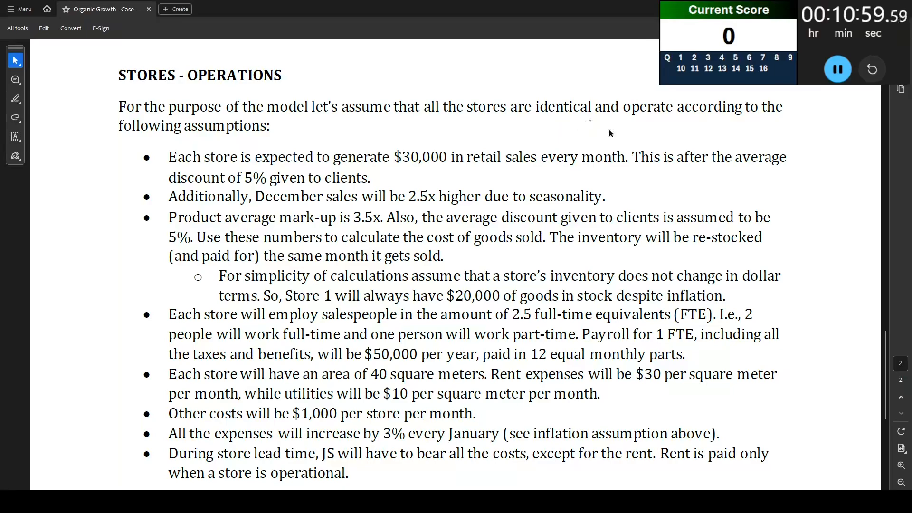
pyautogui.scroll(-1, 129, 167)
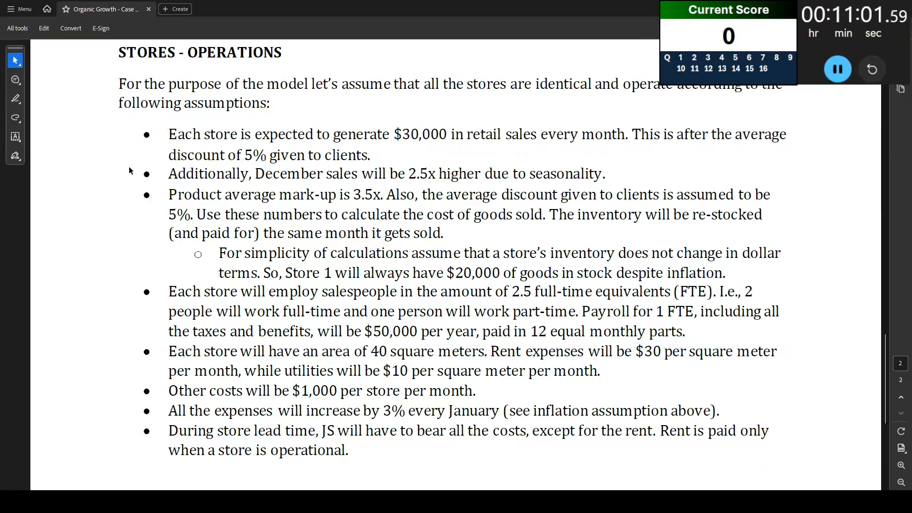
pyautogui.moveTo(169, 135); pyautogui.dragTo(376, 156)
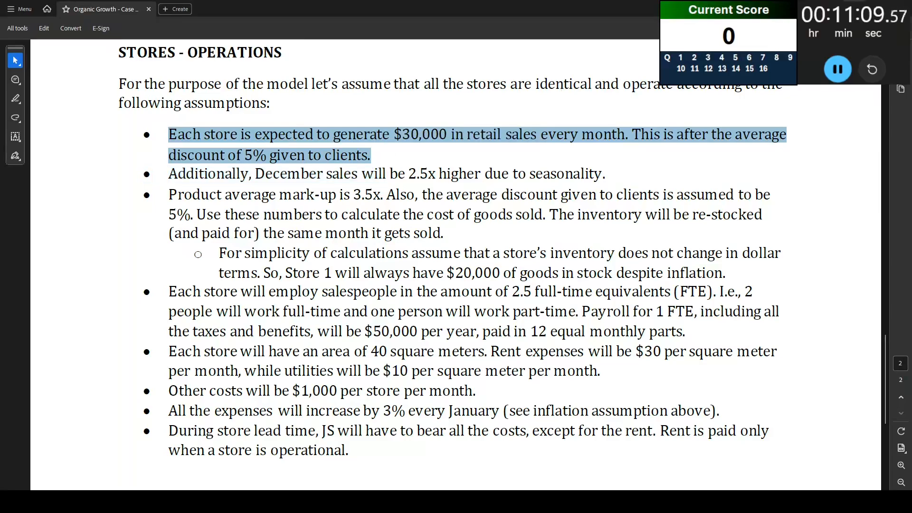
# - Return to the Excel model and change the section heading in A13 to "Investment"
pyautogui.hotkey('alt', 'Tab')
pyautogui.click(82, 268)
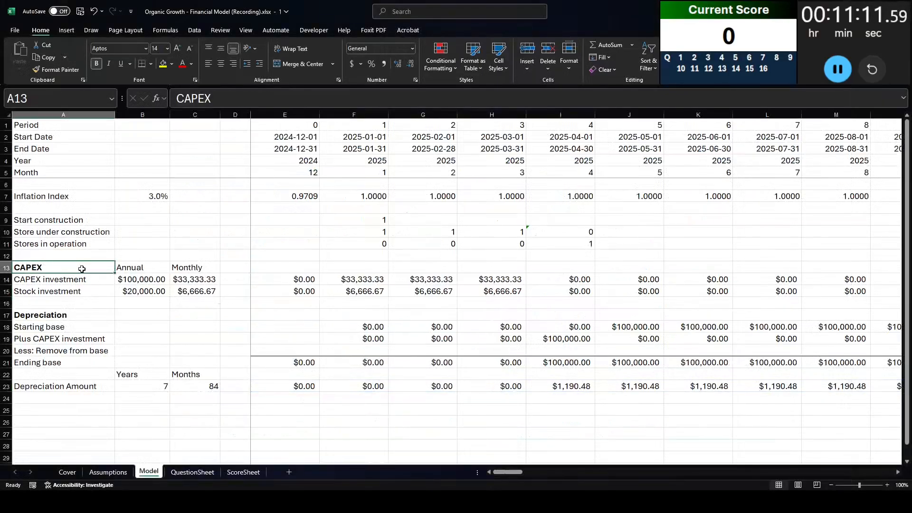
pyautogui.write('Investment')
pyautogui.press('Return')
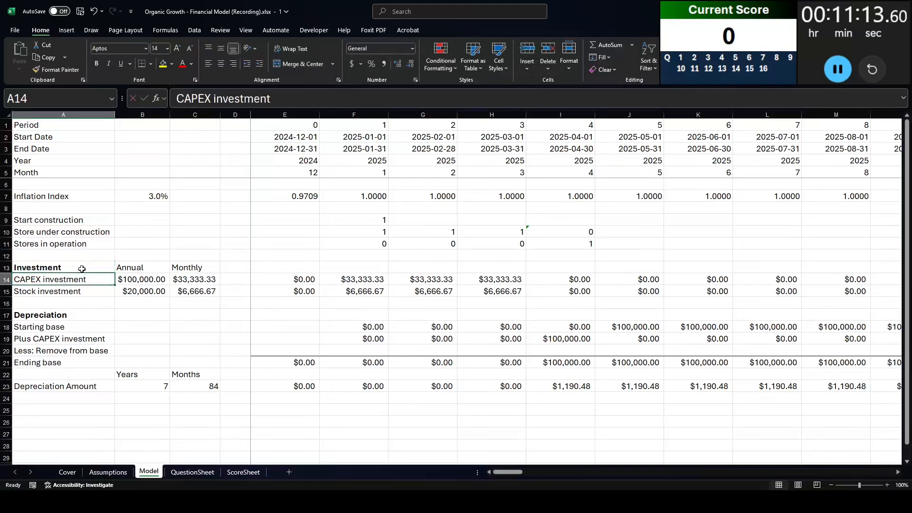
# - Start a new section with "Operations" in A25, "Revenue" in A26 and "Less: Discount" in A27
pyautogui.press('Down')
pyautogui.press('Down')
pyautogui.press('Down')
pyautogui.press('Down')
pyautogui.press('Down')
pyautogui.press('Down')
pyautogui.press('Down')
pyautogui.press('Down')
pyautogui.press('Down')
pyautogui.press('Down')
pyautogui.press('Down')
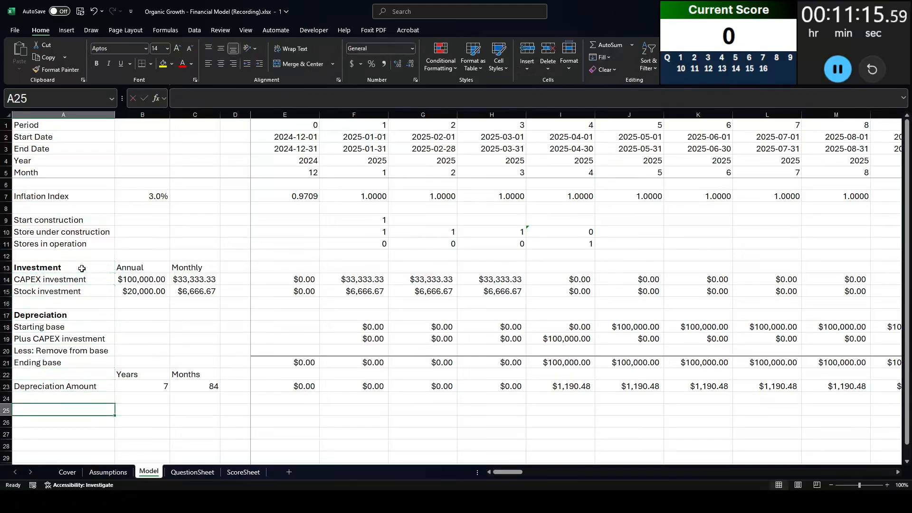
pyautogui.write('Operations')
pyautogui.press('Return')
pyautogui.write('Rev')
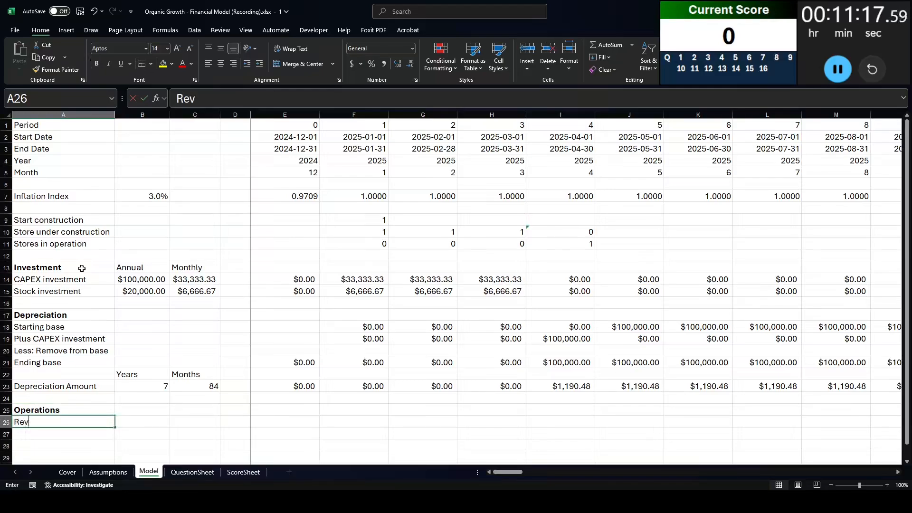
pyautogui.write('enue')
pyautogui.press('Return')
pyautogui.write('Less: Discount')
pyautogui.press('Return')
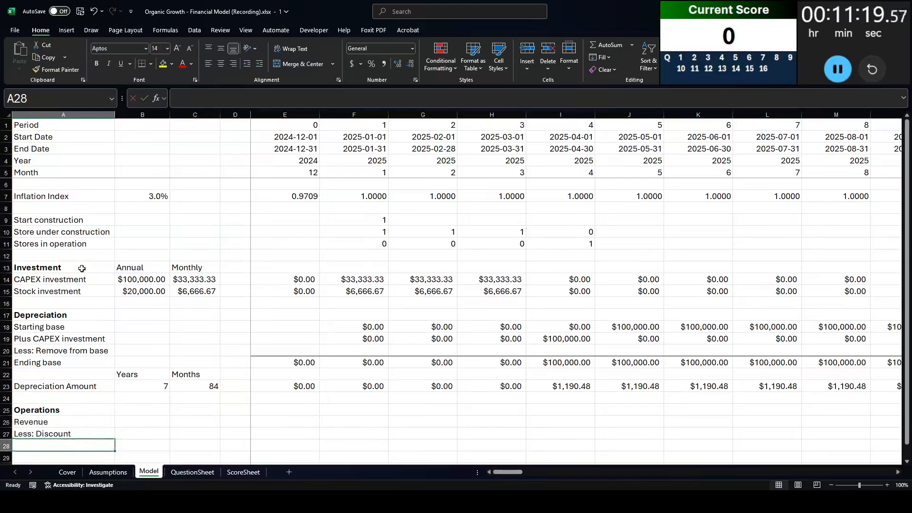
# - Rename the label in A26 as "Gross revenues" and add the label "Net revenues" in A28
pyautogui.press('Up')
pyautogui.press('Up')
pyautogui.write('Gross reve')
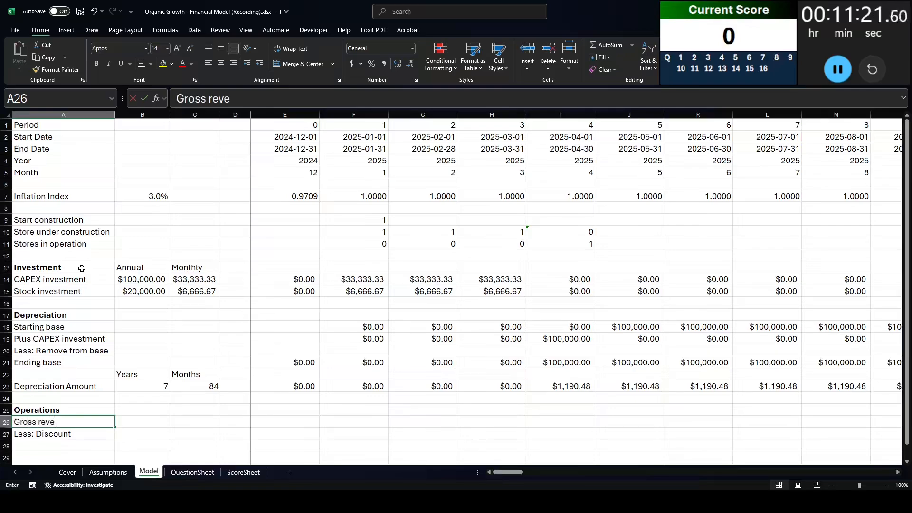
pyautogui.write('nues')
pyautogui.press('Return')
pyautogui.press('Return')
pyautogui.write('L')
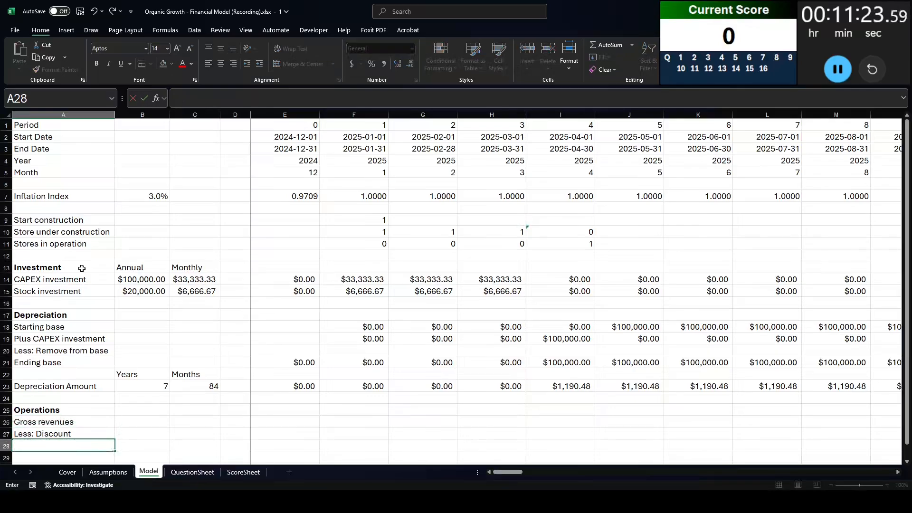
pyautogui.write('Net revenues')
pyautogui.press('Up')
# - Link the net revenues cell B28 to the monthly sales assumption with =Assumptions!$H$16 and format it as currency
pyautogui.press('Right')
pyautogui.press('Right')
pyautogui.press('Right')
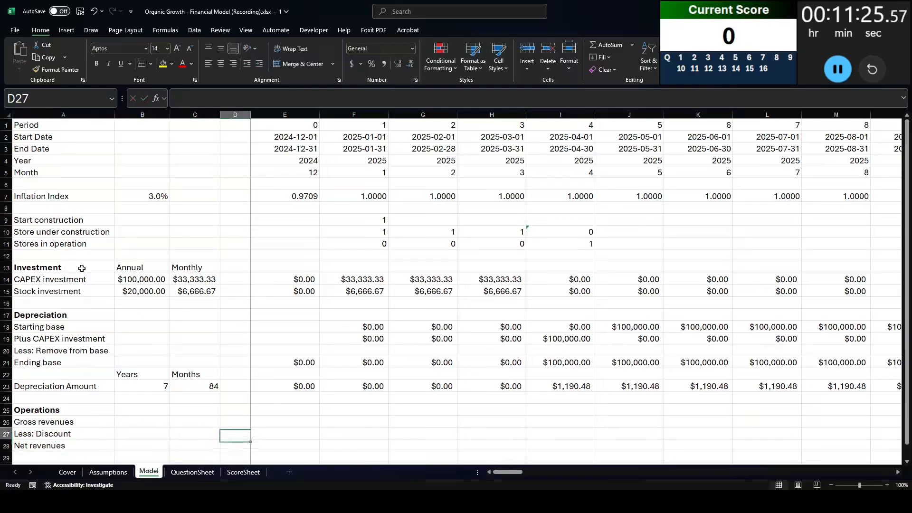
pyautogui.press('Up')
pyautogui.press('Right')
pyautogui.press('Left')
pyautogui.press('Left')
pyautogui.press('Left')
pyautogui.press('Left')
pyautogui.press('Right')
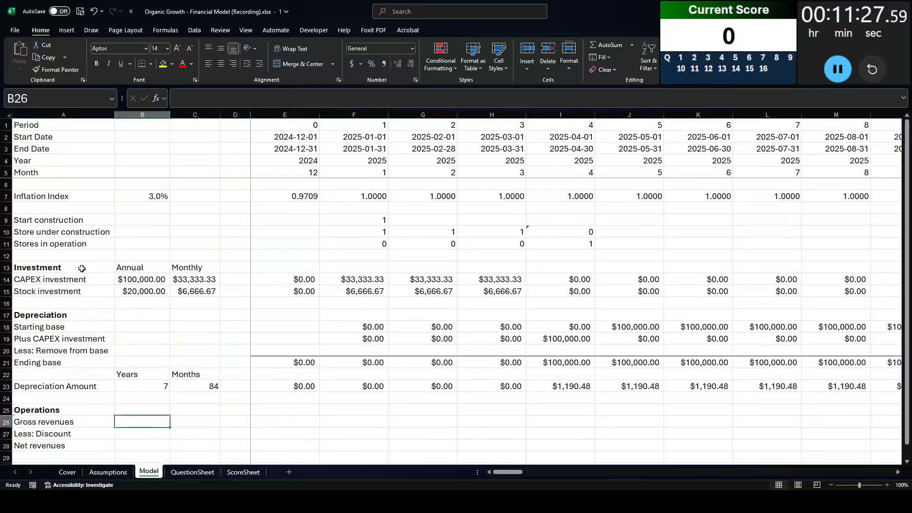
pyautogui.press('Down')
pyautogui.press('Down')
pyautogui.write('=')
pyautogui.hotkey('ctrl', 'pageup')
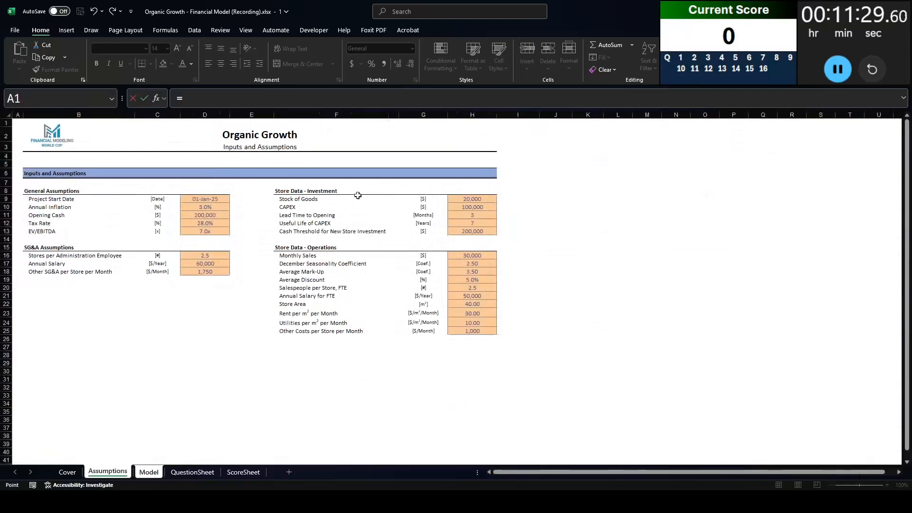
pyautogui.click(469, 255)
pyautogui.press('F4')
pyautogui.hotkey('ctrl', 'Return')
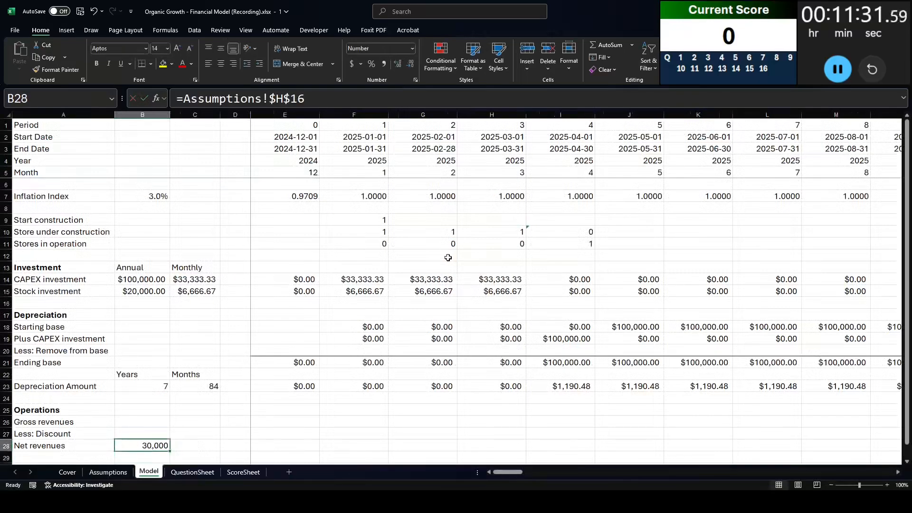
pyautogui.hotkey('ctrl', 'shift', '4')
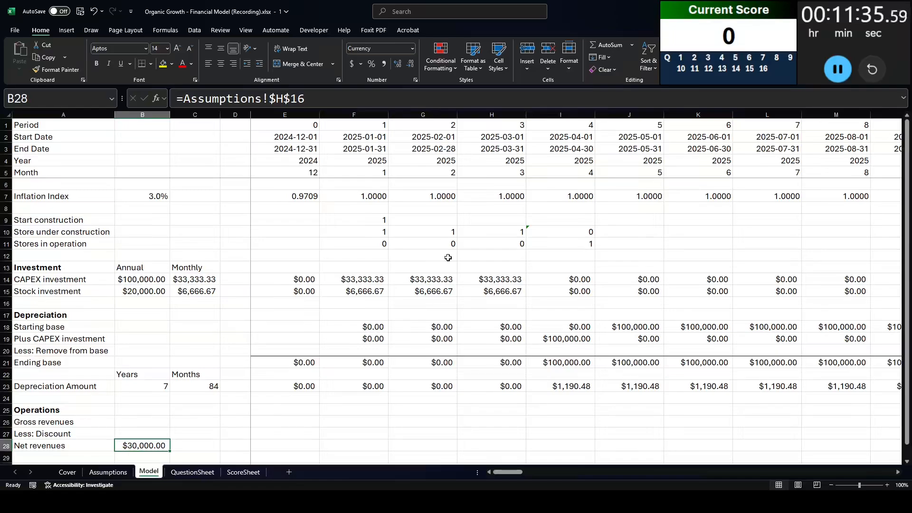
# - Calculate gross monthly revenues in B26 by grossing up net revenues with =B28/95%
pyautogui.press('Up')
pyautogui.press('Up')
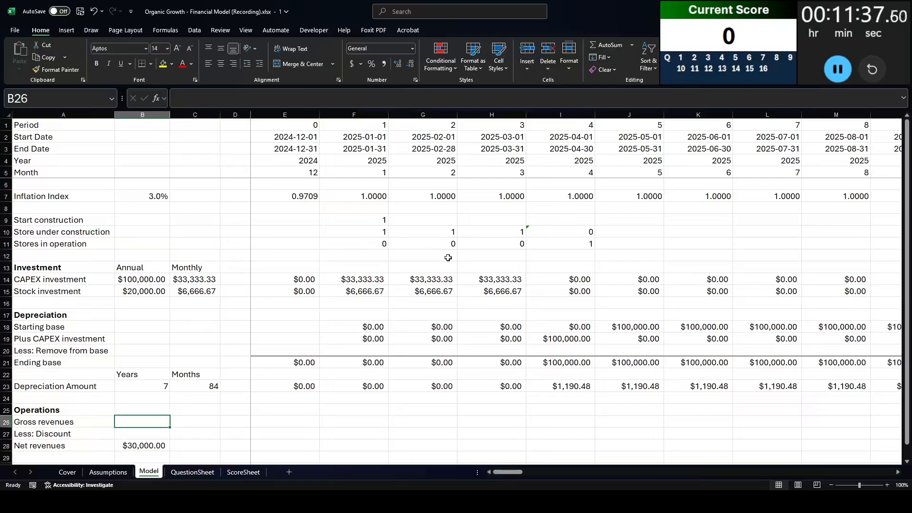
pyautogui.write('=')
pyautogui.press('Down')
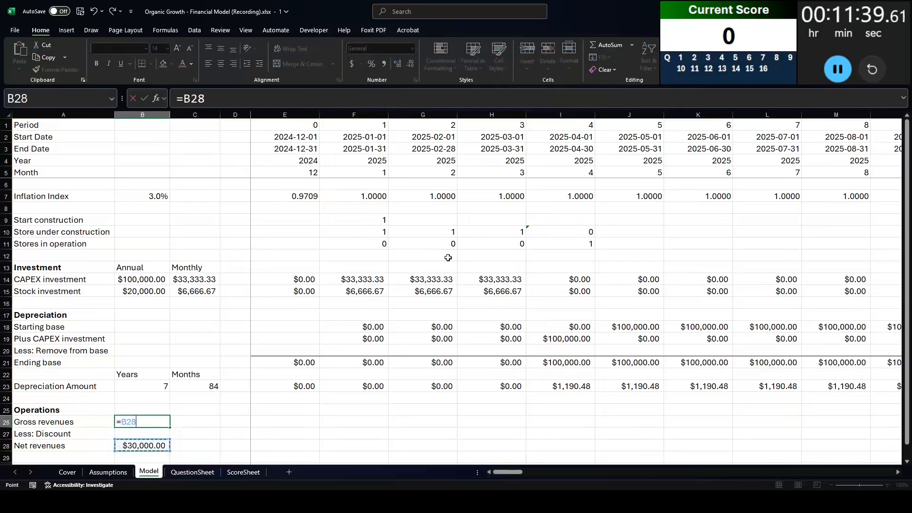
pyautogui.write('/B26%')
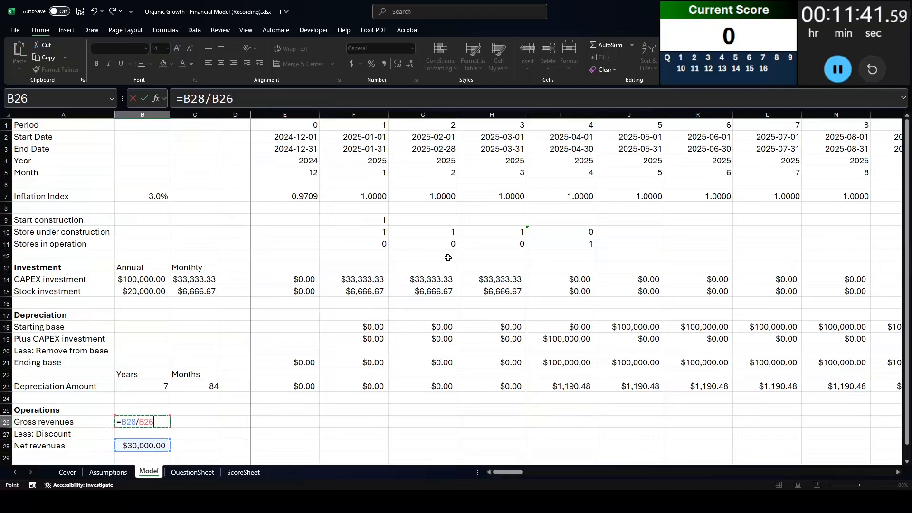
pyautogui.press('BackSpace')
pyautogui.press('BackSpace')
pyautogui.press('BackSpace')
pyautogui.press('BackSpace')
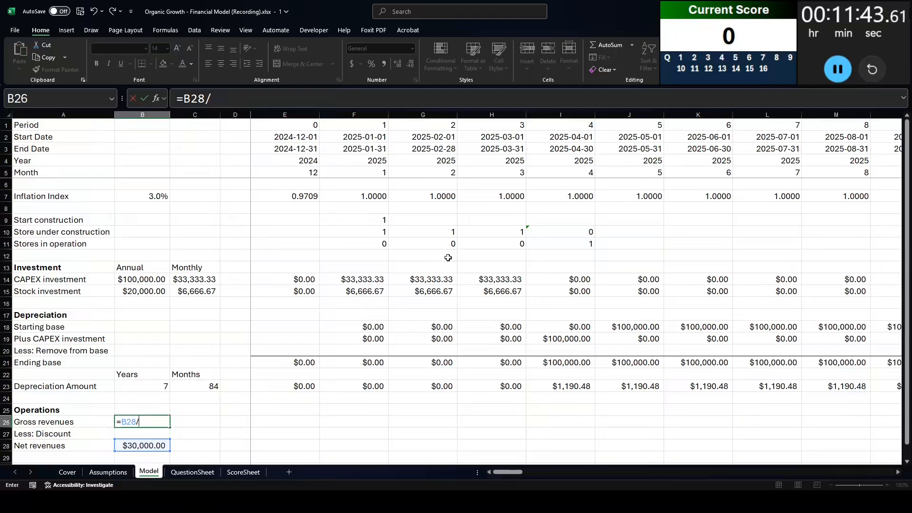
pyautogui.write('95%')
pyautogui.press('Return')
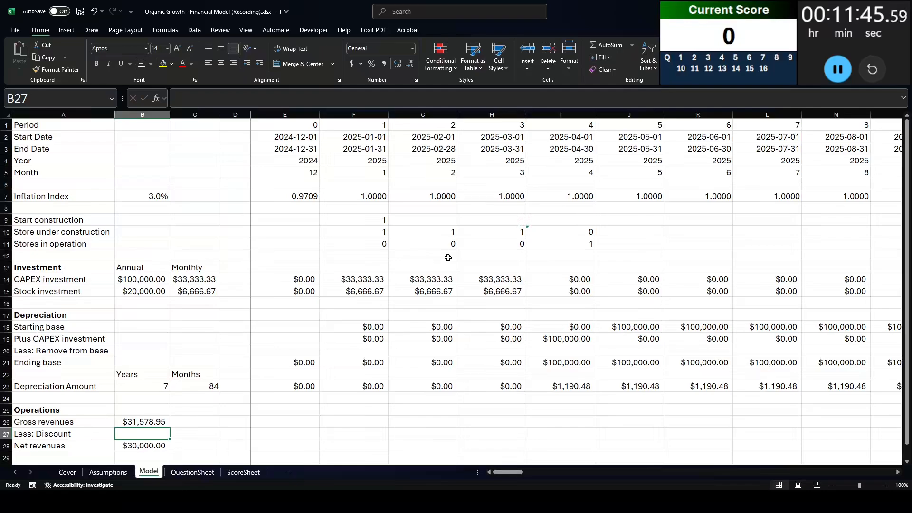
# - Calculate the monthly discount in B27 with the formula =B26*5%
pyautogui.write('=')
pyautogui.press('Up')
pyautogui.write('*')
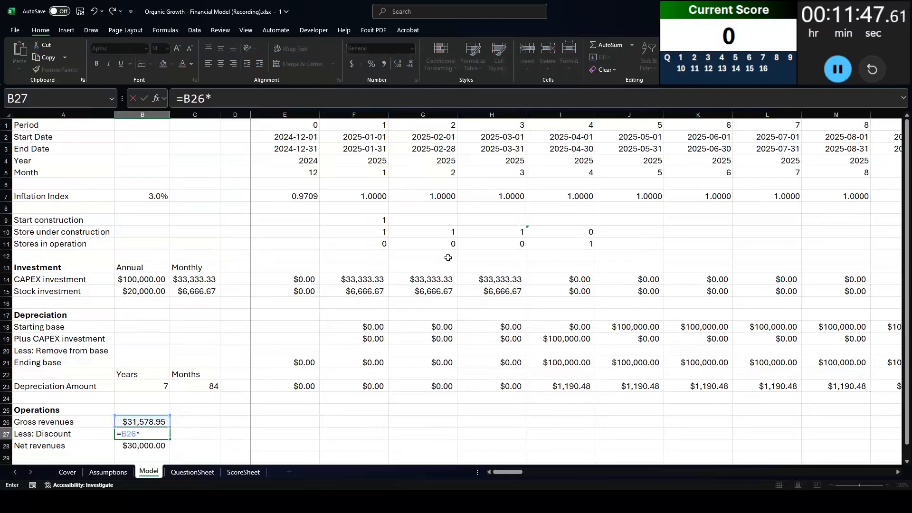
pyautogui.write('5%')
pyautogui.press('Return')
pyautogui.press('Up')
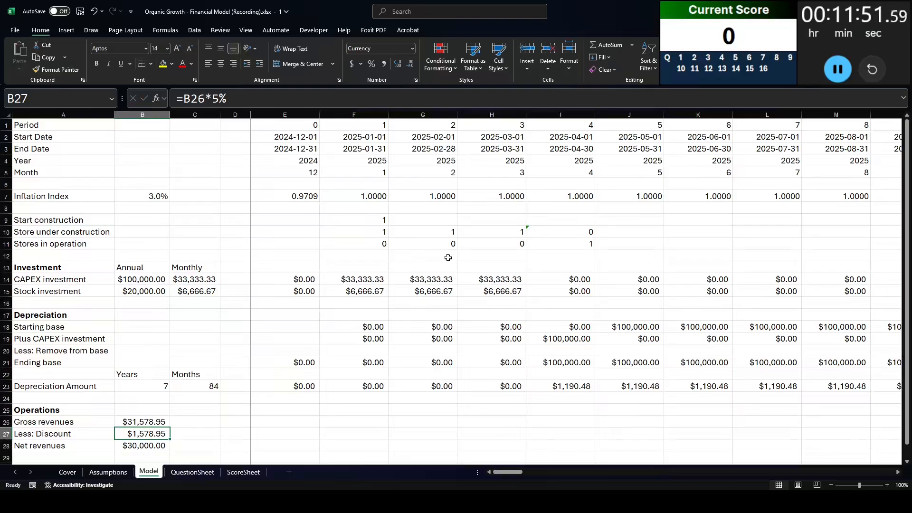
# - Calculate gross revenues across the timeline in E26 with the spilled formula =B26*$E$7#*E11:DU11
pyautogui.press('Right')
pyautogui.press('Right')
pyautogui.press('Up')
pyautogui.press('Up')
pyautogui.press('Right')
pyautogui.press('Down')
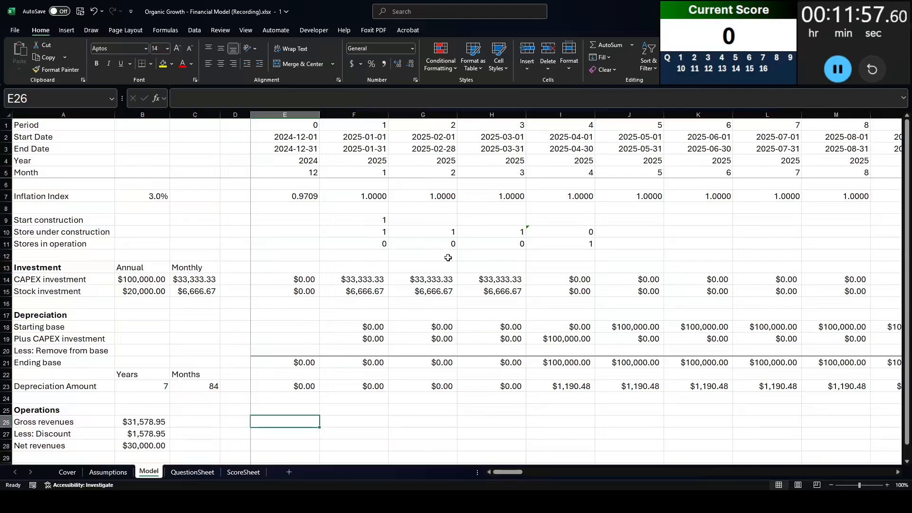
pyautogui.write('=')
pyautogui.press('Left')
pyautogui.press('Left')
pyautogui.press('Left')
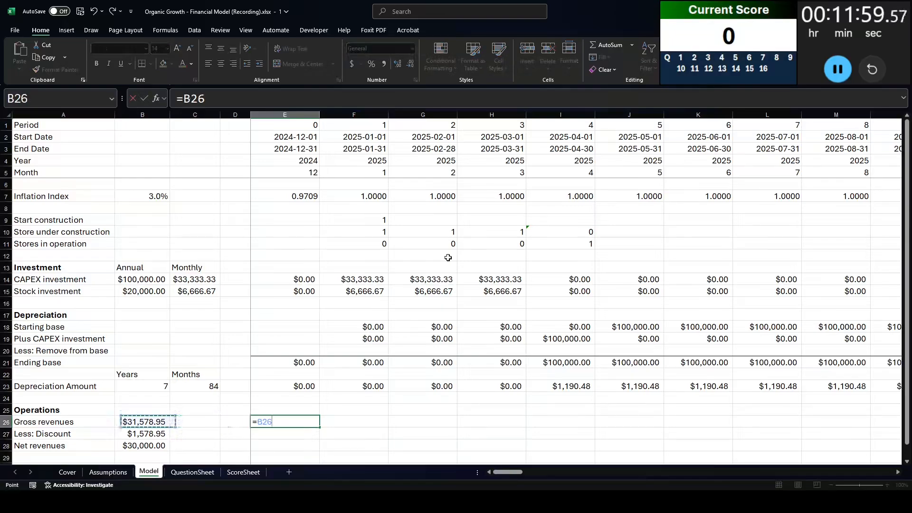
pyautogui.write('/')
pyautogui.press('BackSpace')
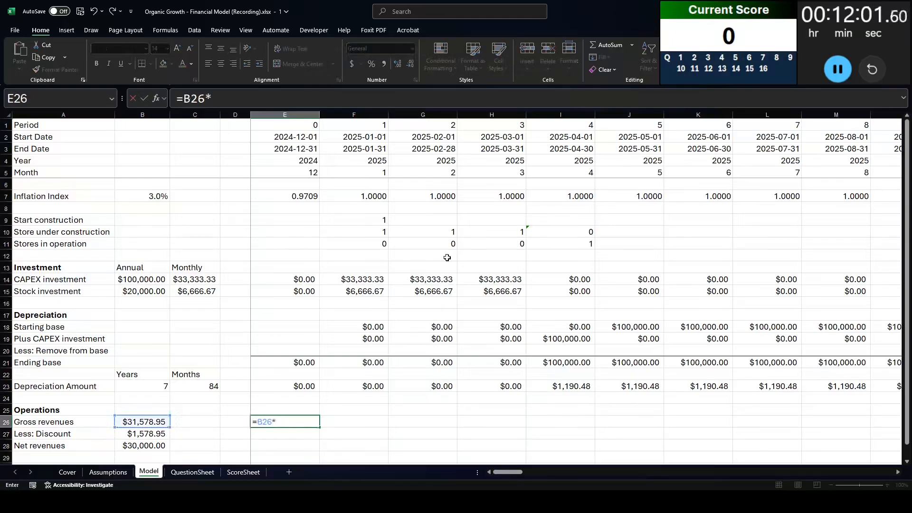
pyautogui.write('*')
pyautogui.click(275, 197)
pyautogui.hotkey('ctrl', 'shift', 'Right')
pyautogui.press('F4')
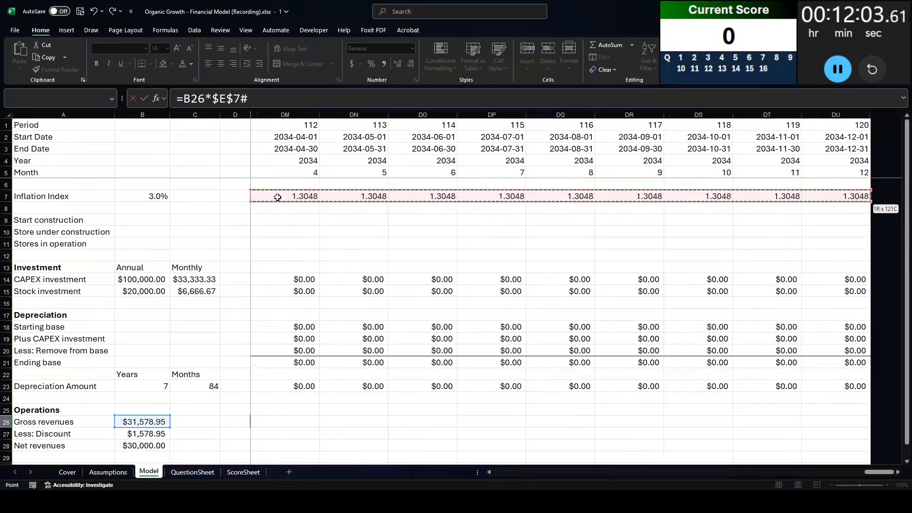
pyautogui.write('*')
pyautogui.press('Up')
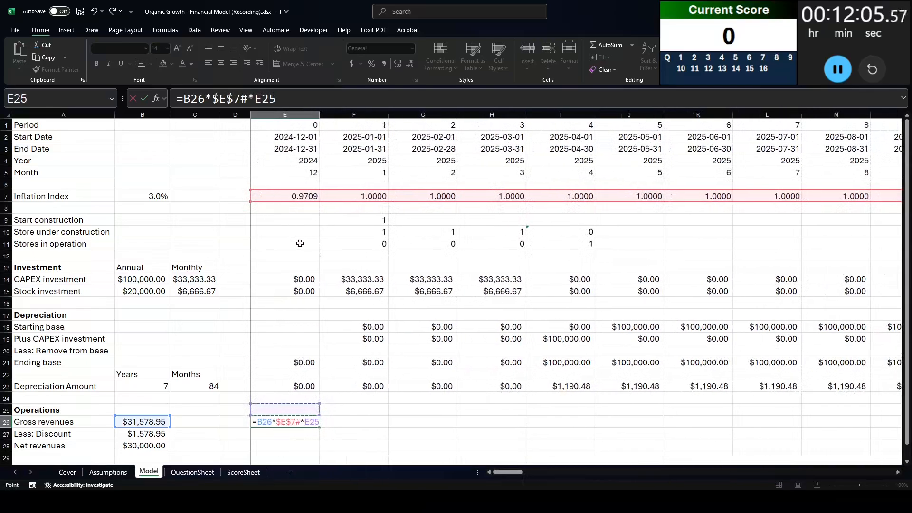
pyautogui.click(300, 243)
pyautogui.hotkey('ctrl', 'shift', 'Right')
pyautogui.hotkey('ctrl', 'shift', 'Right')
pyautogui.press('Return')
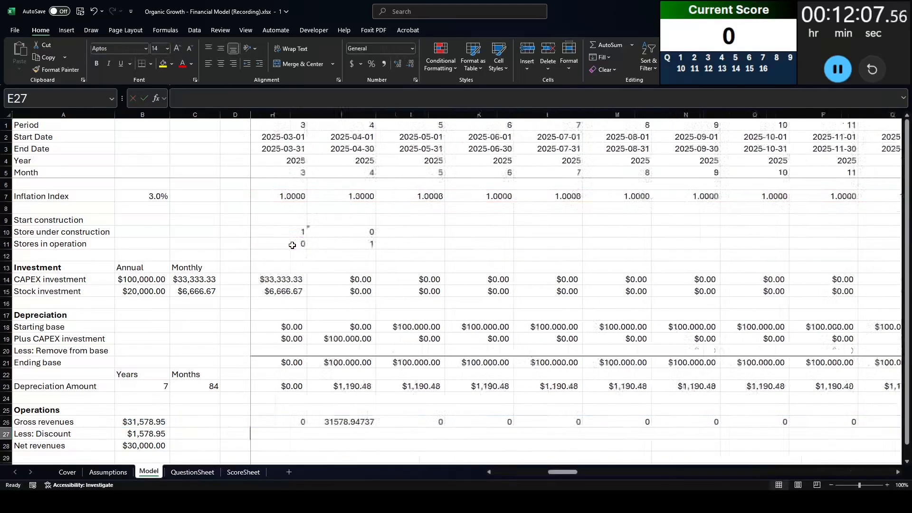
# - Format the gross revenues in E26:DU26 as currency
pyautogui.press('Up')
pyautogui.hotkey('ctrl', 'shift', 'Right')
pyautogui.hotkey('ctrl', 'shift', '4')
pyautogui.press('Home')
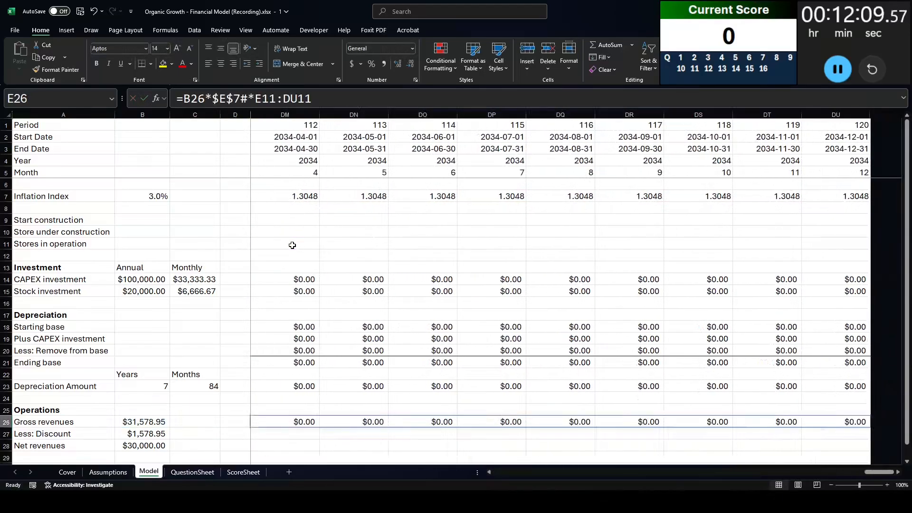
pyautogui.press('Down')
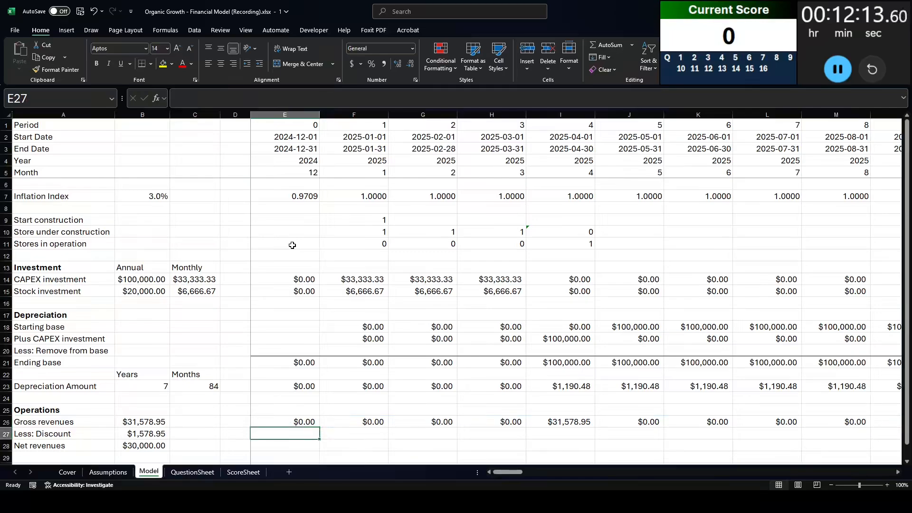
pyautogui.press('Up')
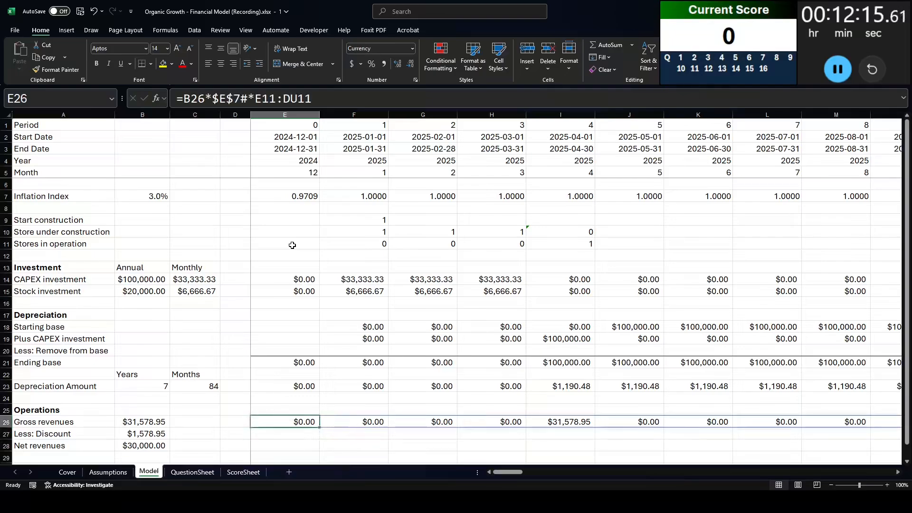
# - Make the stores-in-operation range absolute as $E$11:$DU$11 in E26's formula and copy the formula down to E27:E28
pyautogui.moveTo(258, 98); pyautogui.dragTo(314, 98)
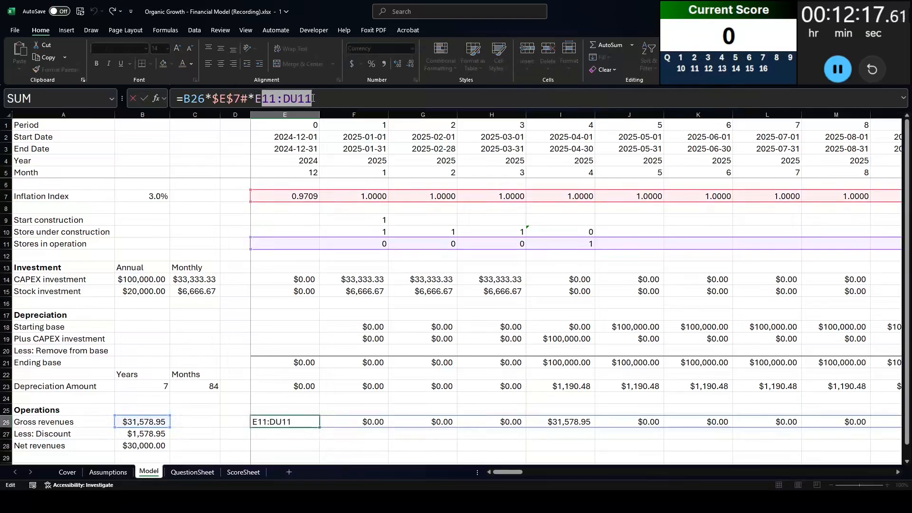
pyautogui.press('F4')
pyautogui.press('Return')
pyautogui.press('Up')
pyautogui.hotkey('ctrl', 'c')
pyautogui.hotkey('shift', 'Down')
pyautogui.hotkey('shift', 'Down')
pyautogui.hotkey('ctrl', 'v')
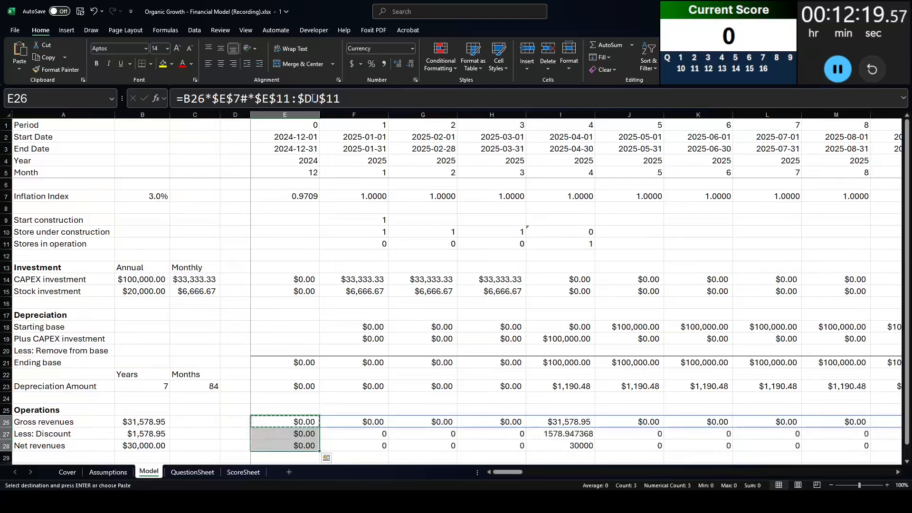
# - Format the gross revenues, discount and net revenues in E26:DU28 as currency
pyautogui.hotkey('ctrl', 'shift', 'Right')
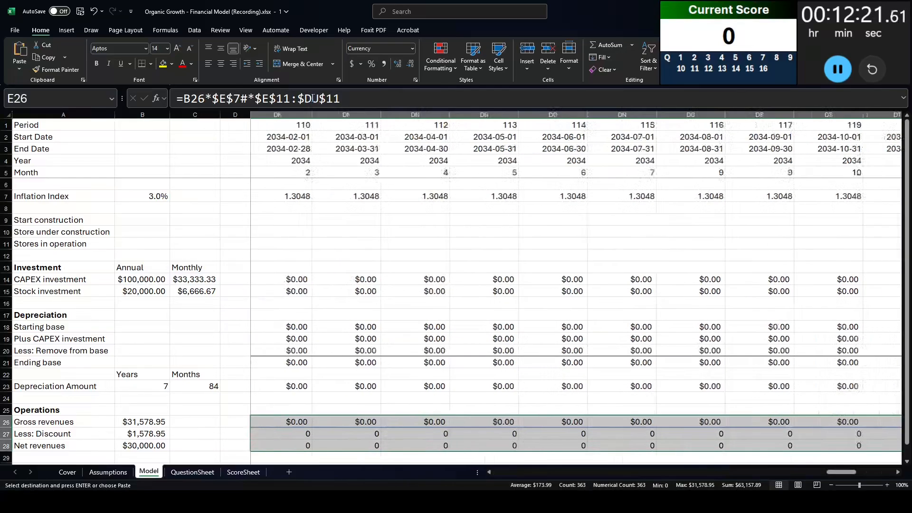
pyautogui.hotkey('ctrl', 'shift', '4')
pyautogui.press('Left')
pyautogui.press('Right')
# - Replace the net revenues formula in E28 with gross revenues minus discount, =E26#-E27#
pyautogui.press('Down')
pyautogui.press('Down')
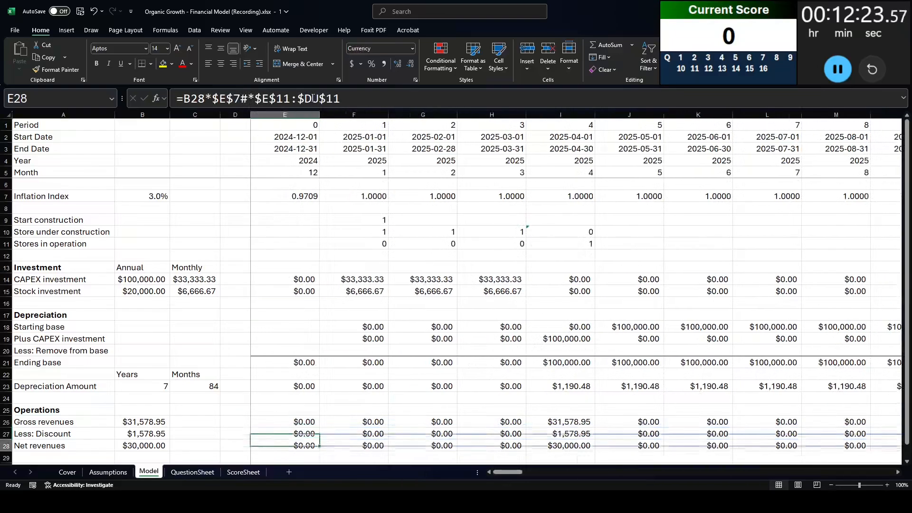
pyautogui.write('=')
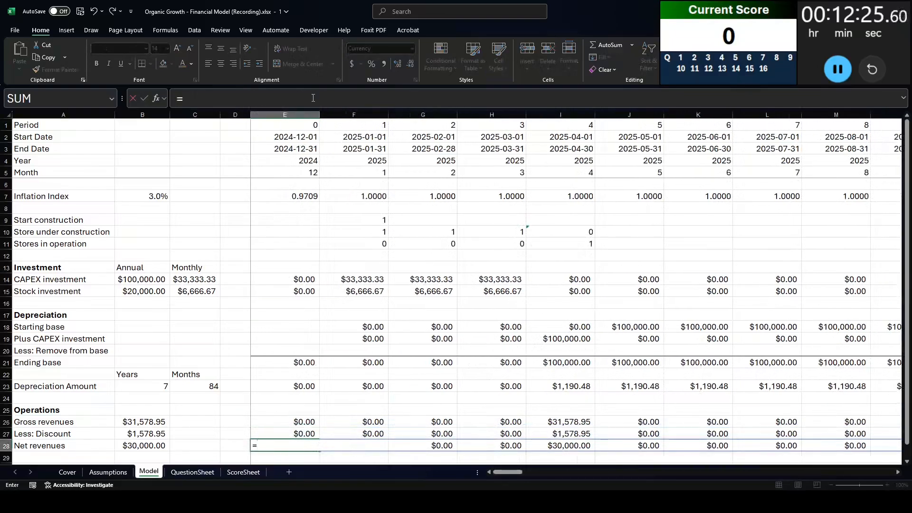
pyautogui.press('Up')
pyautogui.press('Up')
pyautogui.hotkey('ctrl', 'shift', 'Right')
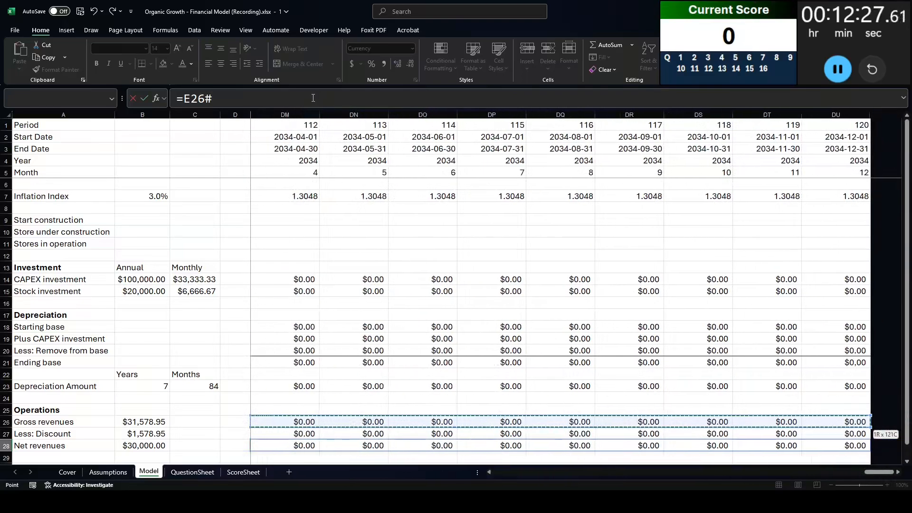
pyautogui.write('-')
pyautogui.press('Up')
pyautogui.hotkey('ctrl', 'shift', 'Right')
pyautogui.press('Return')
pyautogui.press('Up')
pyautogui.press('Left')
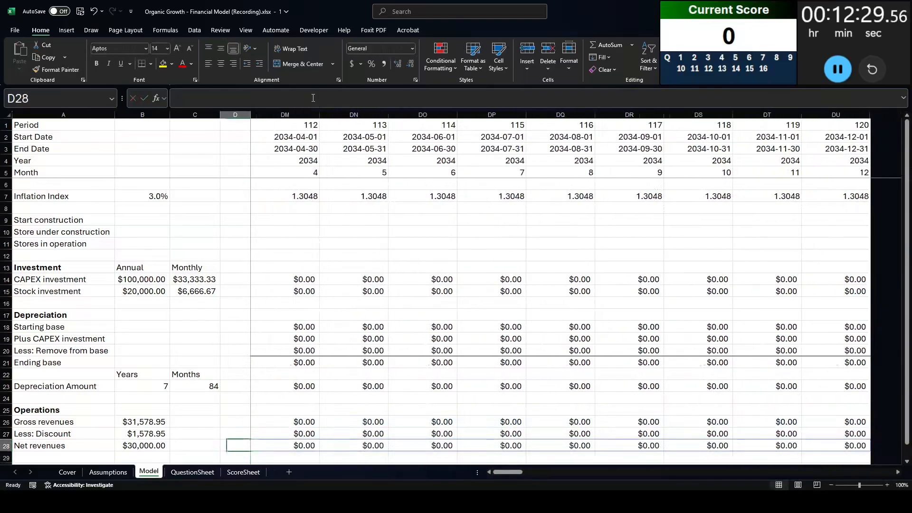
# - Check the formulas of the discount and net revenues rows in the Operations section
pyautogui.press('Right')
pyautogui.press('Right')
pyautogui.press('Left')
pyautogui.press('Left')
pyautogui.press('Left')
pyautogui.press('Right')
pyautogui.press('Right')
pyautogui.press('Up')
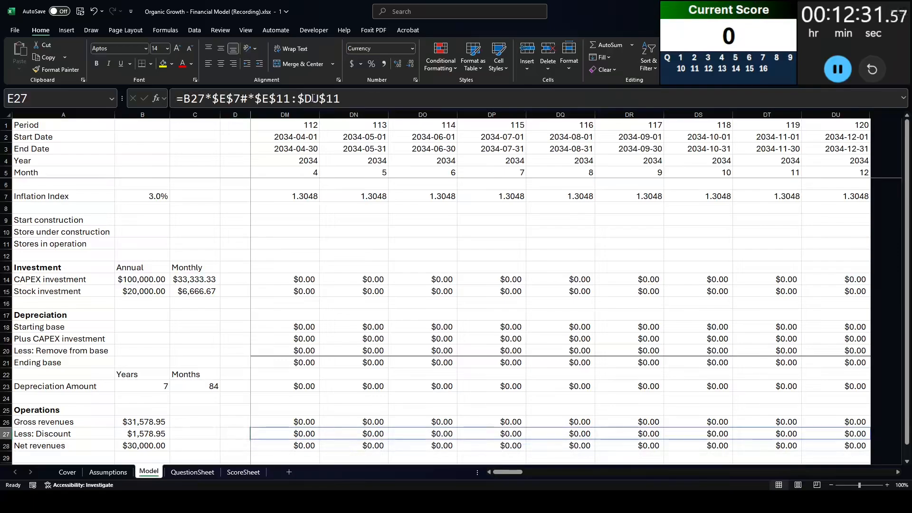
pyautogui.press('Left')
pyautogui.press('Left')
pyautogui.press('Left')
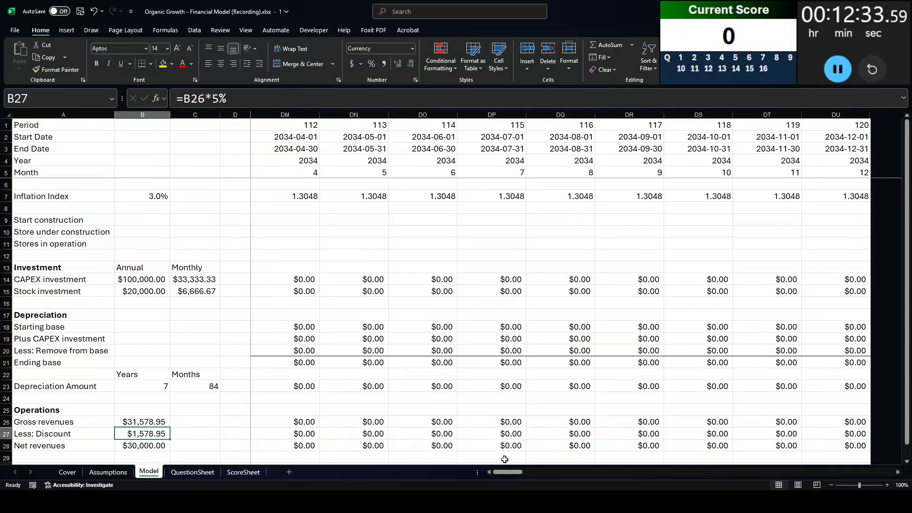
# - Add a bottom border under the discount row across E27:DU27
pyautogui.press('Right')
pyautogui.press('Right')
pyautogui.press('Right')
pyautogui.hotkey('ctrl', 'shift', 'Right')
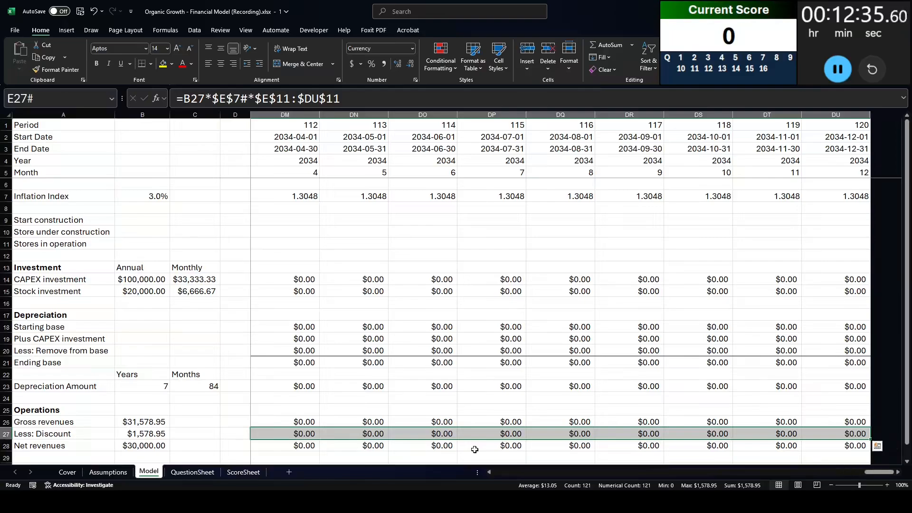
pyautogui.click(141, 64)
pyautogui.press('Left')
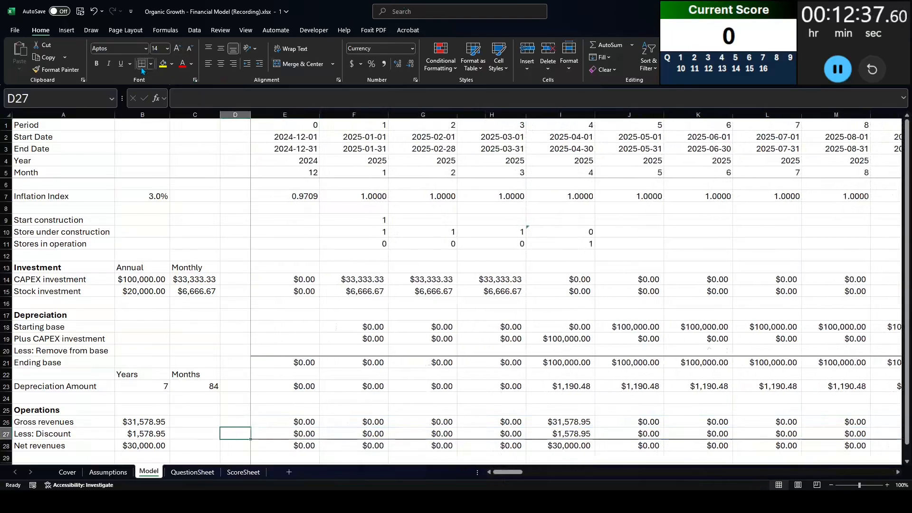
# - Switch to the case materials PDF, read the December sales seasonality assumption, and return to the Excel model
pyautogui.press('Left')
pyautogui.press('Down')
pyautogui.press('Down')
pyautogui.press('Down')
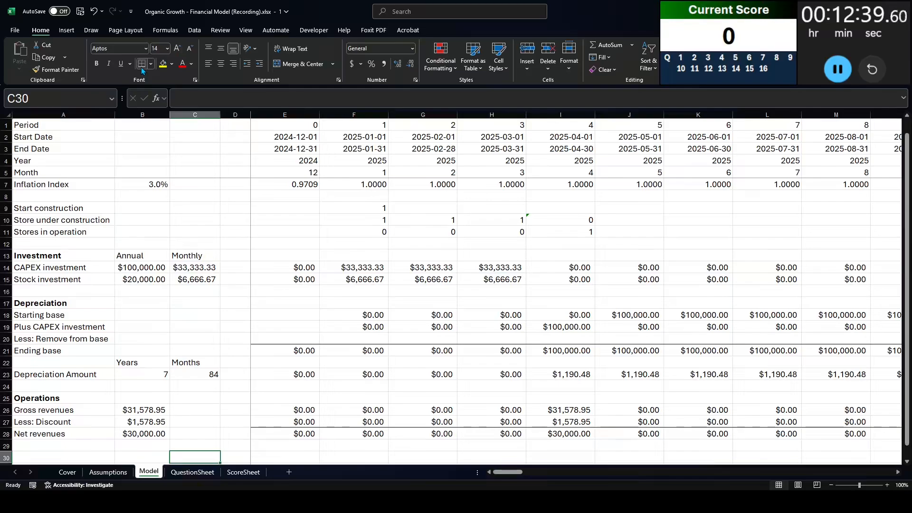
pyautogui.click(558, 443)
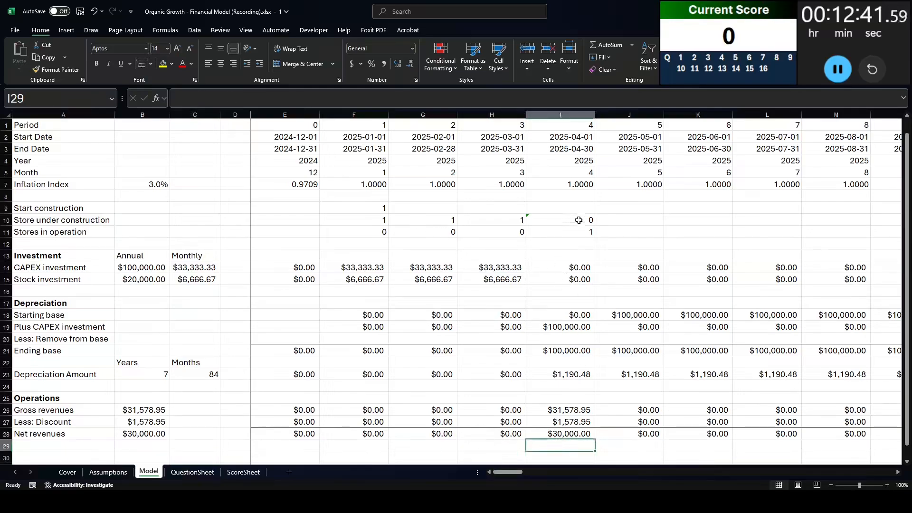
pyautogui.hotkey('alt', 'Tab')
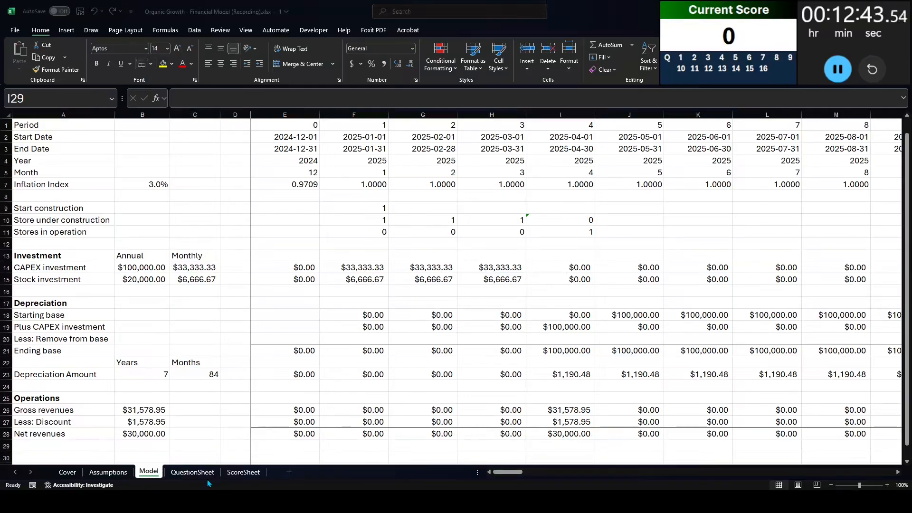
pyautogui.moveTo(169, 174); pyautogui.dragTo(612, 174)
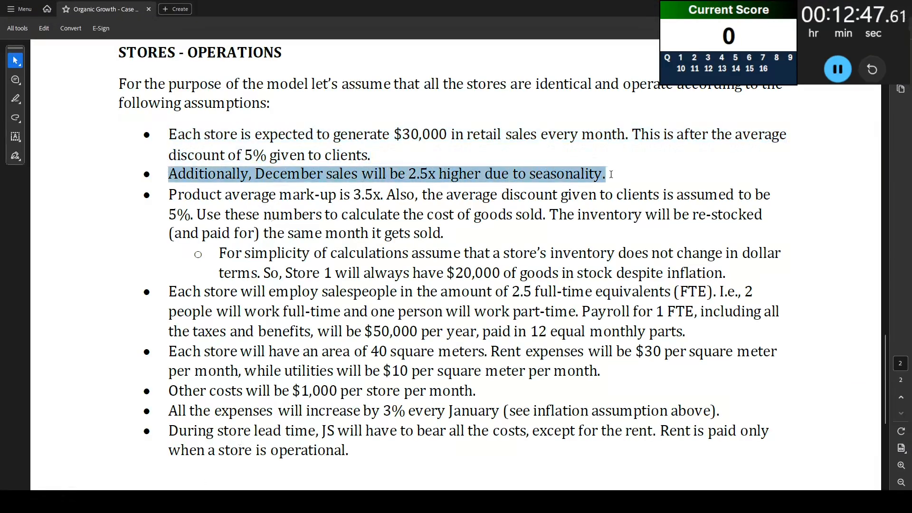
pyautogui.click(547, 203)
pyautogui.hotkey('alt', 'Tab')
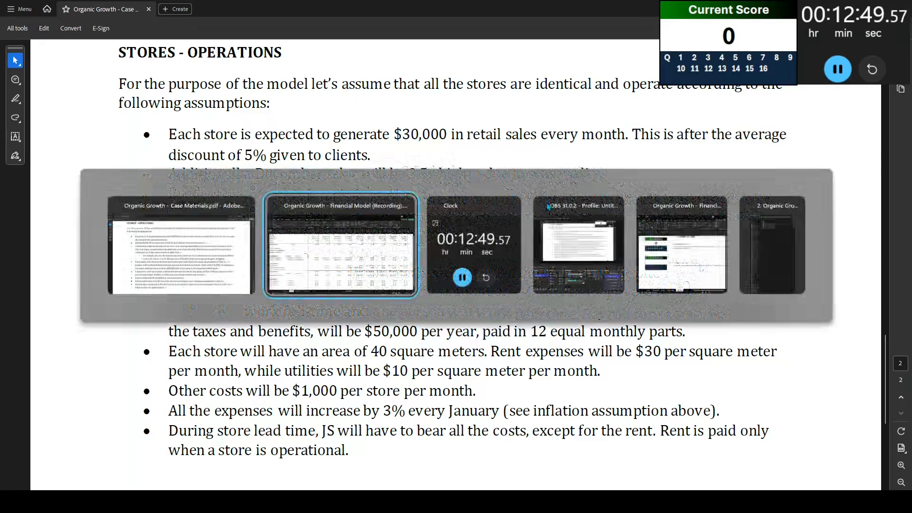
pyautogui.click(294, 410)
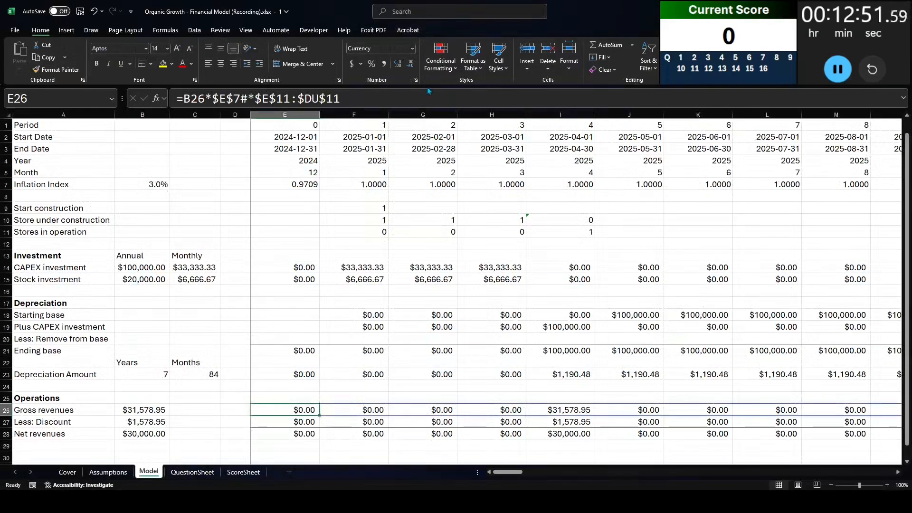
pyautogui.click(427, 100)
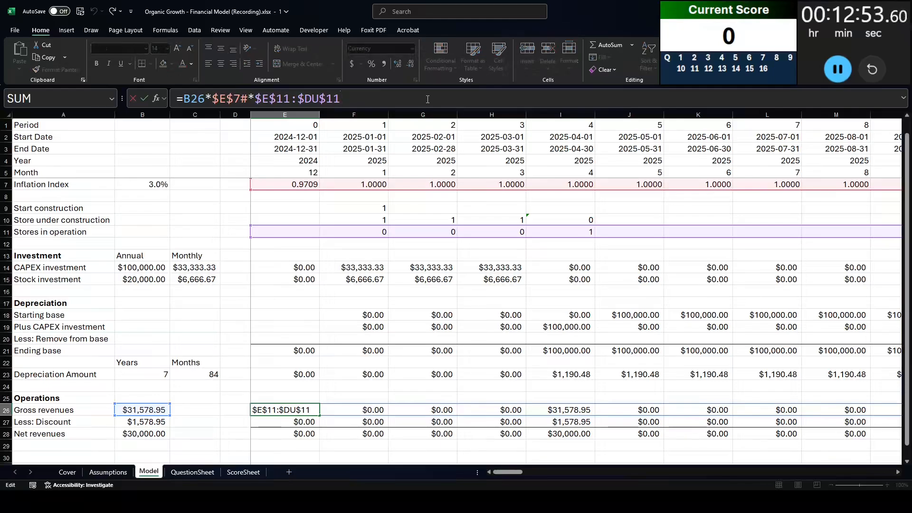
pyautogui.press('Escape')
# - Enter the header Seasonality in C25 of the Operations section
pyautogui.press('Left')
pyautogui.press('Left')
pyautogui.press('Up')
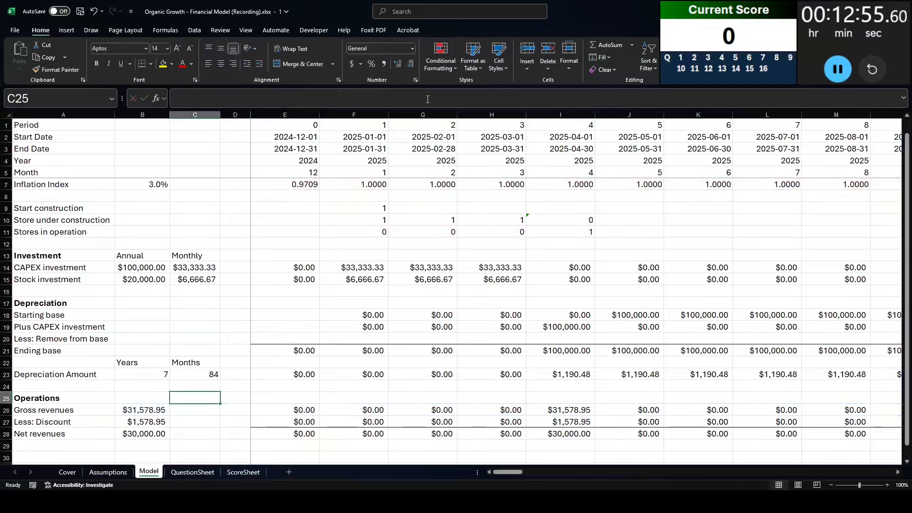
pyautogui.write('Se')
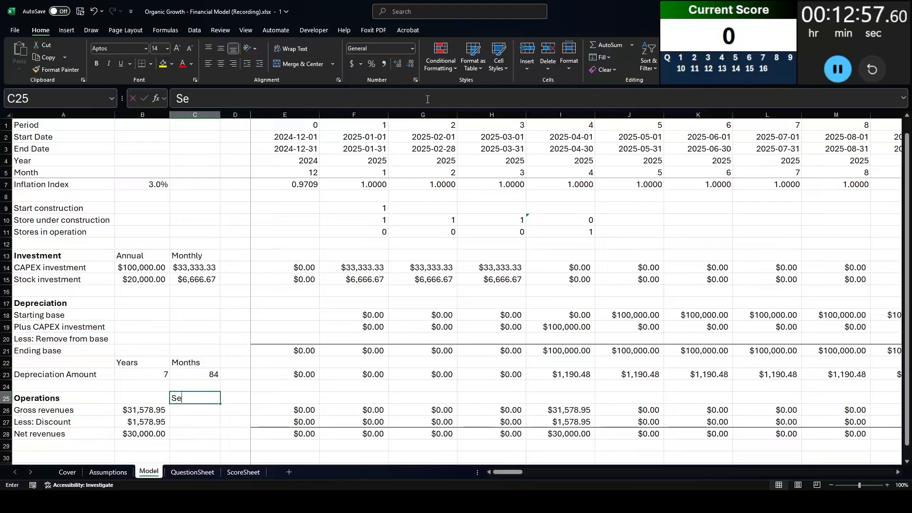
pyautogui.write('asonality')
pyautogui.press('Return')
# - Link C26 to the December Seasonality Coefficient with =Assumptions!$H$17
pyautogui.write('=')
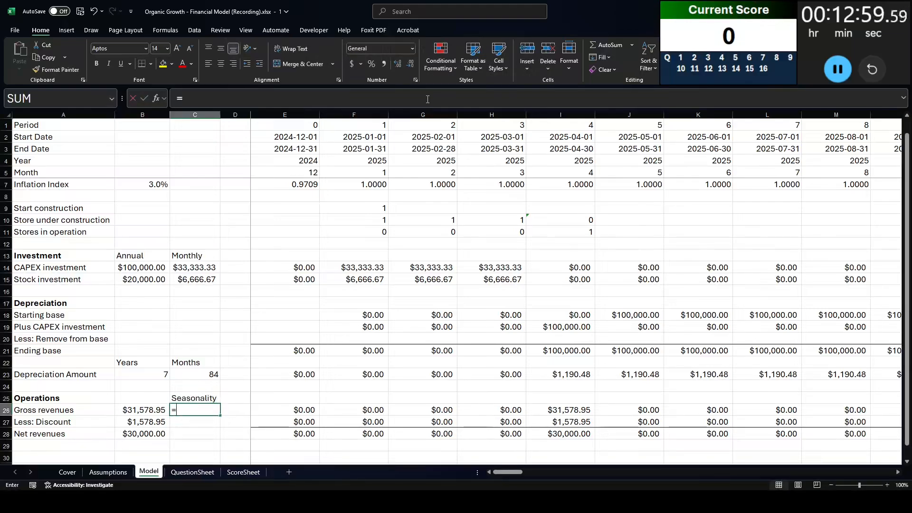
pyautogui.hotkey('ctrl', 'pageup')
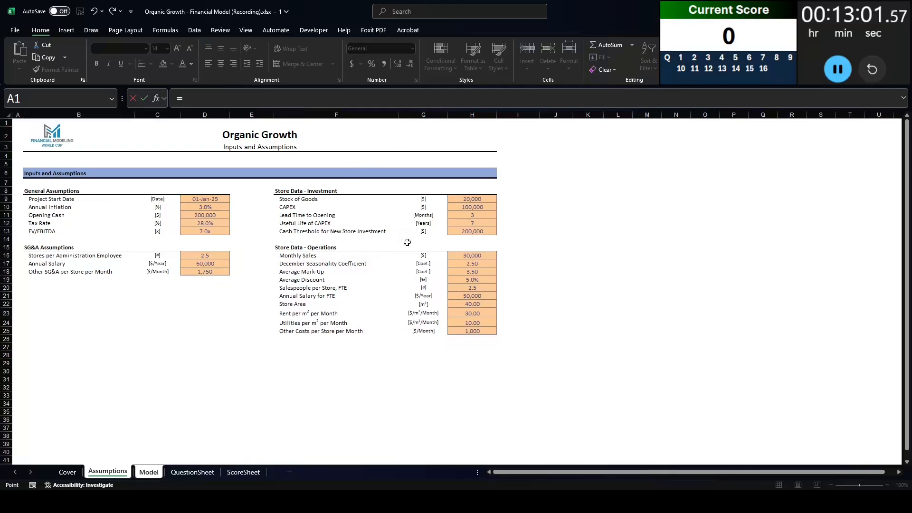
pyautogui.click(464, 262)
pyautogui.press('F4')
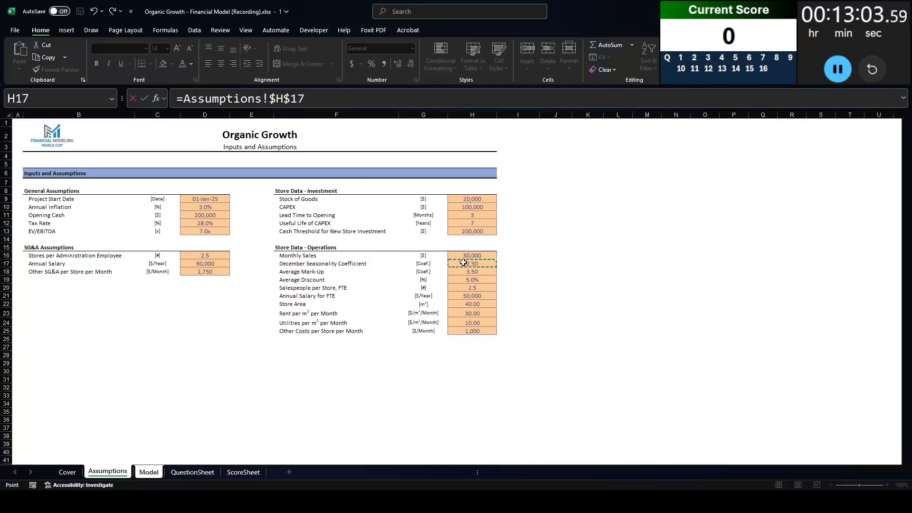
pyautogui.press('Return')
# - Apply December seasonality to gross revenues by extending E26's formula to =B26*$E$7#*$E$11:$DU$11*IF(E5#=12,$C$26,1)
pyautogui.click(272, 405)
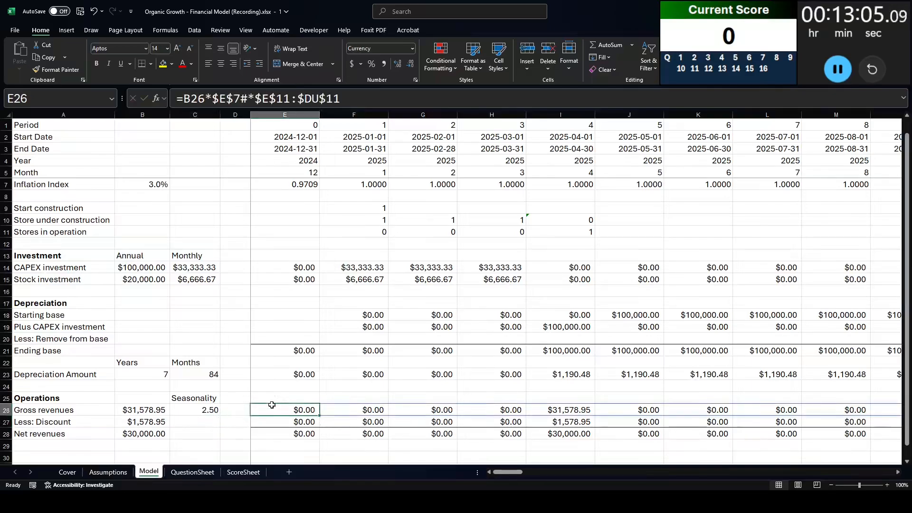
pyautogui.click(401, 98)
pyautogui.write('*if(')
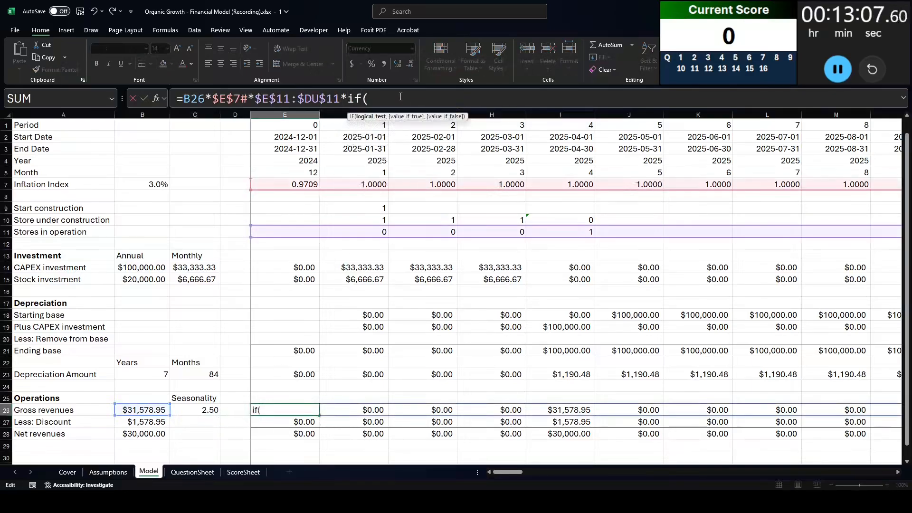
pyautogui.click(288, 170)
pyautogui.hotkey('ctrl', 'shift', 'Right')
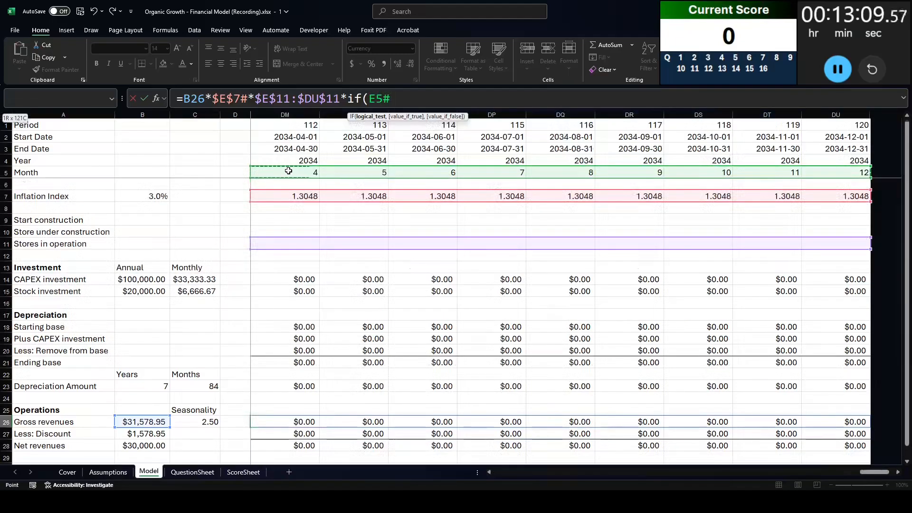
pyautogui.write('=12,')
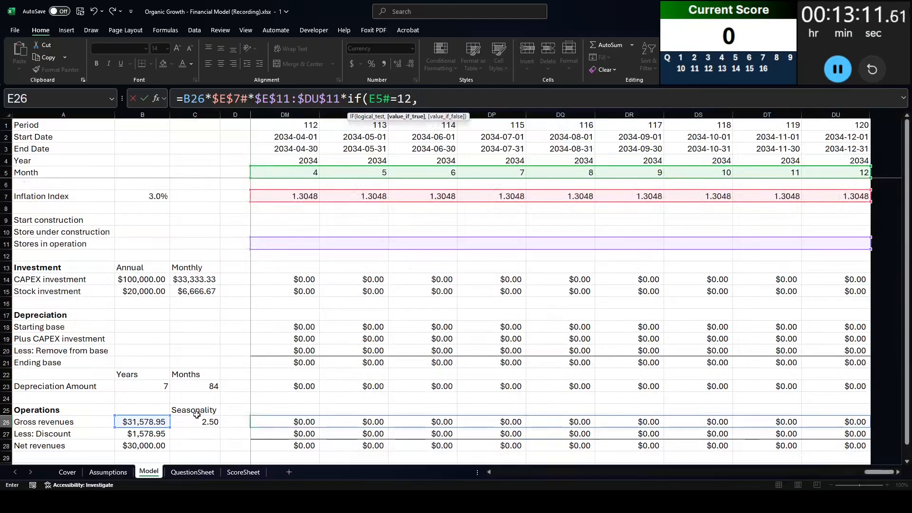
pyautogui.click(194, 424)
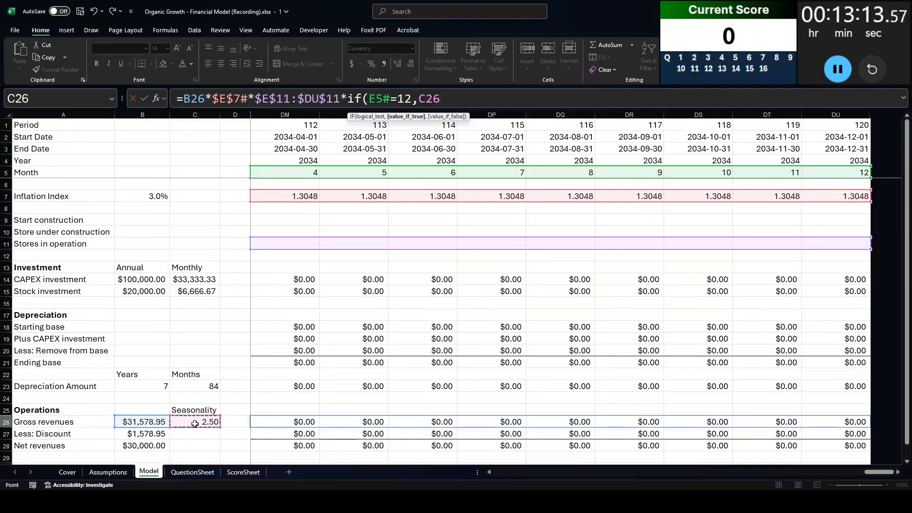
pyautogui.press('F4')
pyautogui.write(',1)')
pyautogui.press('Return')
pyautogui.press('Up')
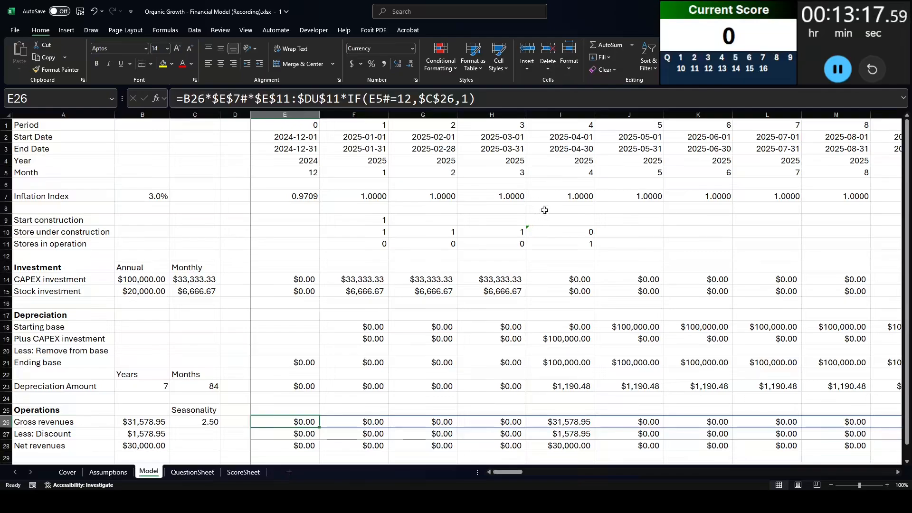
# - Fill the store rows I9:I11 across to column Q, December 2025, and check the gross revenues in Q26
pyautogui.moveTo(569, 218); pyautogui.dragTo(737, 247)
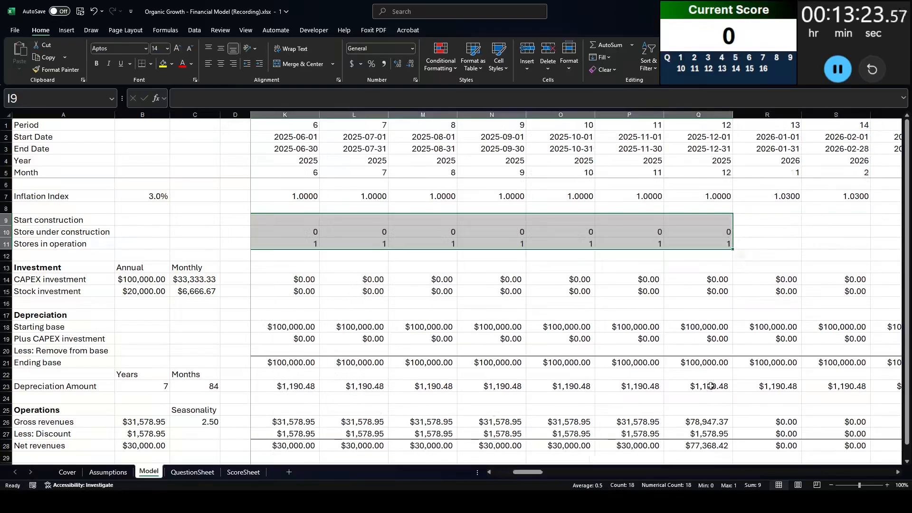
pyautogui.click(681, 429)
pyautogui.scroll(-5, 681, 357)
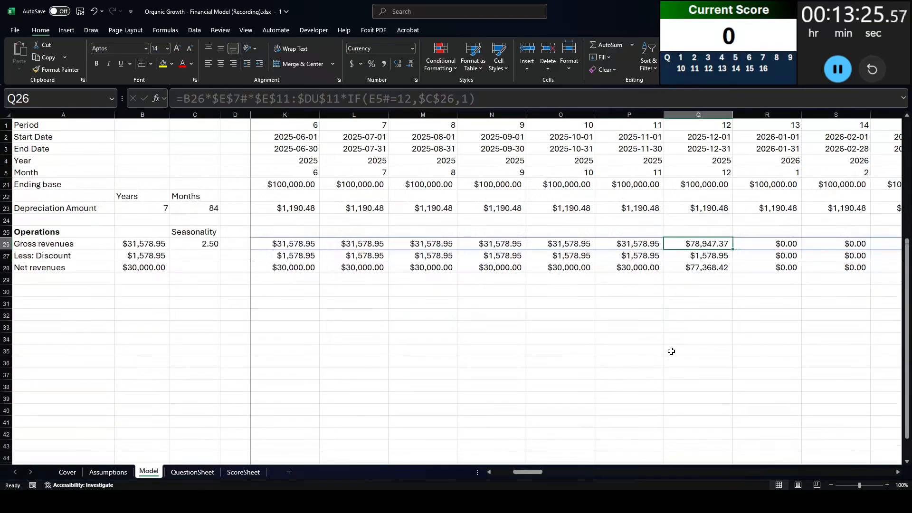
pyautogui.scroll(-1, 671, 351)
# - Switch to the case PDF to reread the store operations assumptions, and return to the Excel model's revenue rows
pyautogui.hotkey('alt', 'Tab')
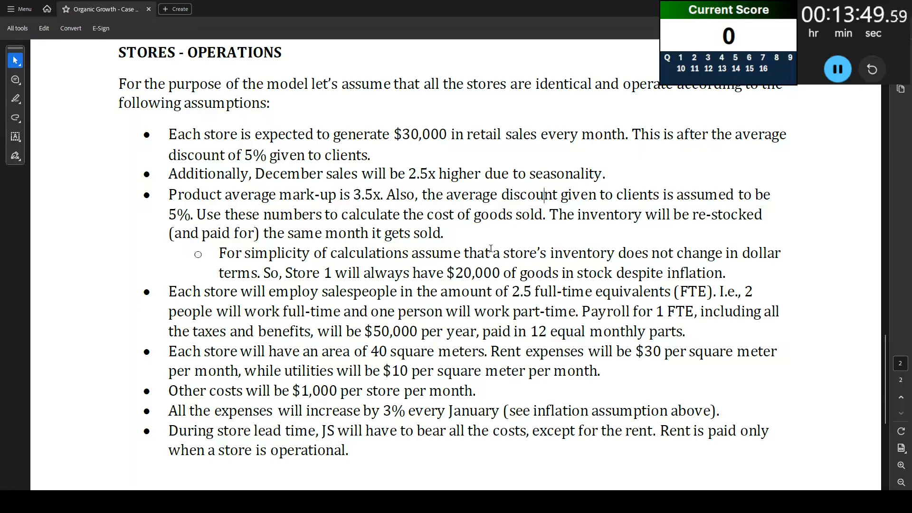
pyautogui.hotkey('alt', 'Tab')
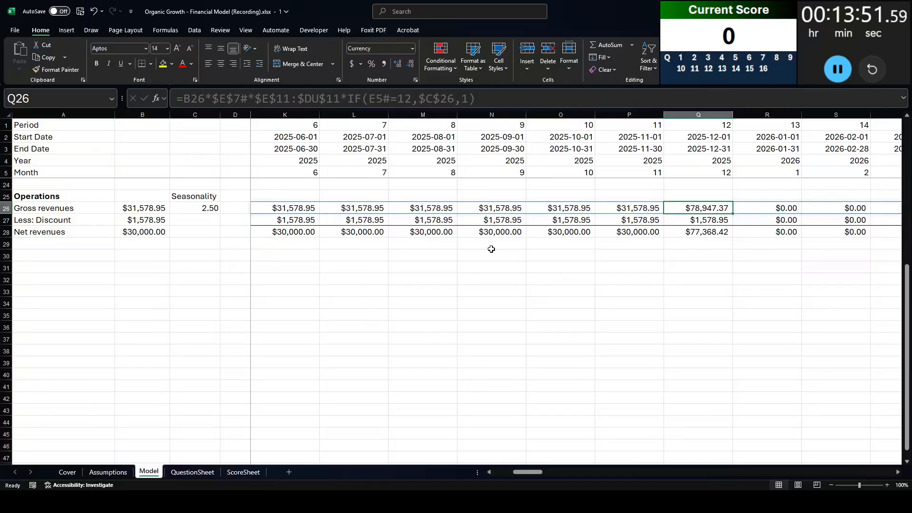
pyautogui.scroll(5, 492, 249)
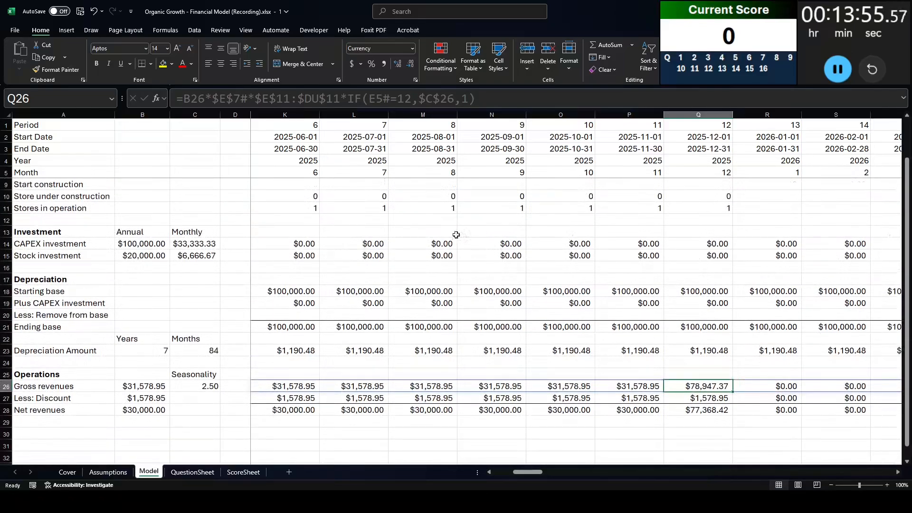
pyautogui.scroll(-1, 196, 260)
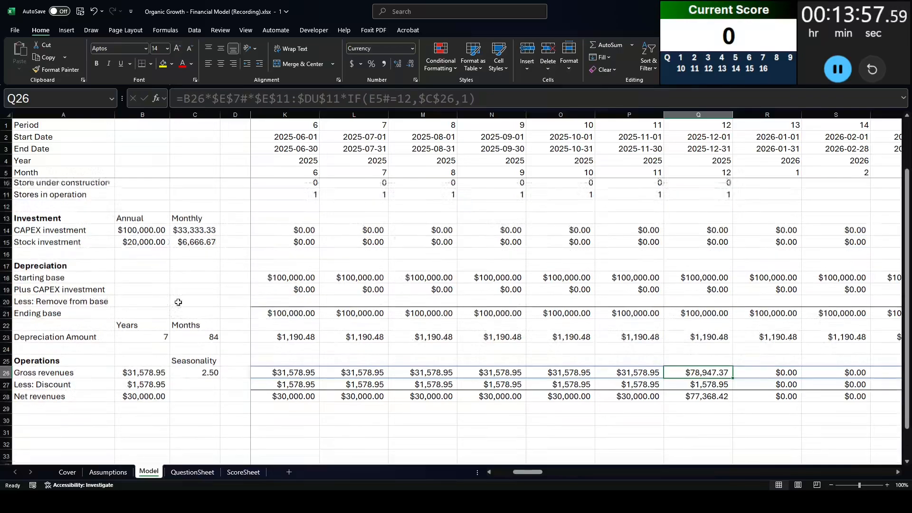
# - Label A30 as "Cost of goods sold" beneath the net revenues row
pyautogui.click(96, 396)
pyautogui.scroll(-1, 203, 340)
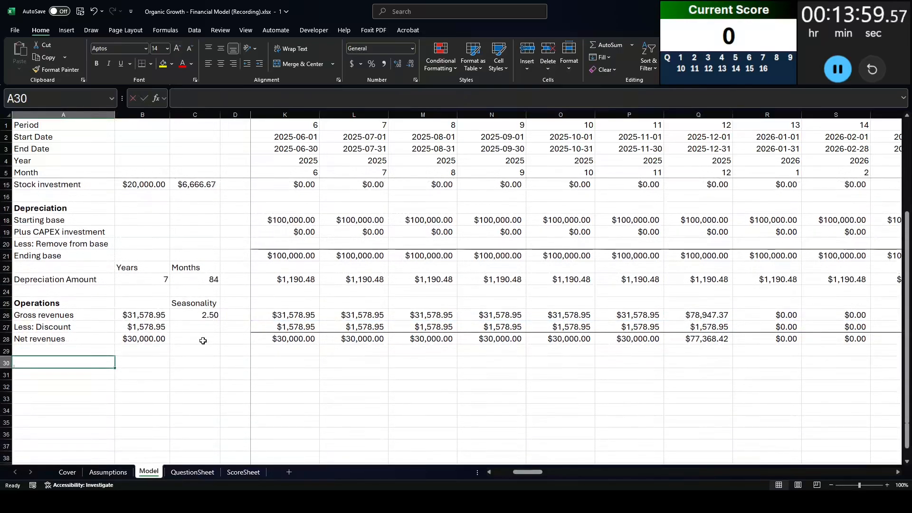
pyautogui.write('Cost of goods sold')
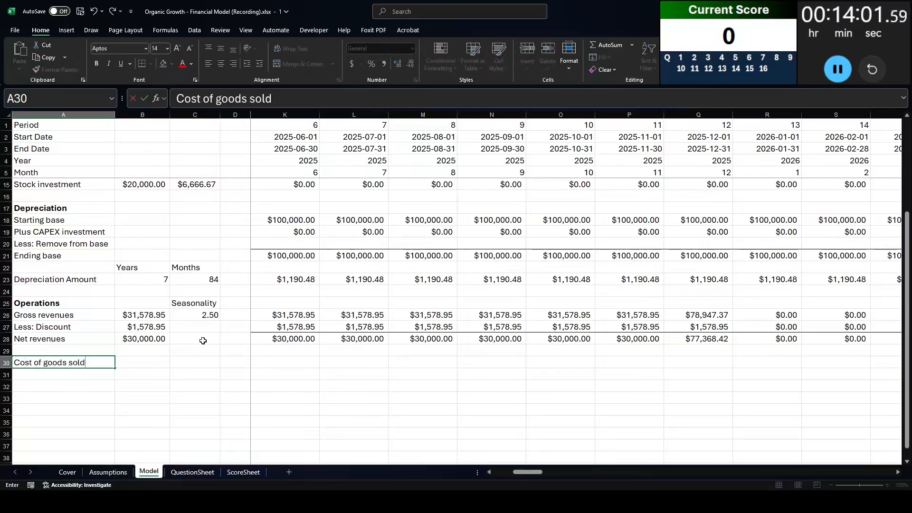
pyautogui.press('Tab')
pyautogui.press('Tab')
pyautogui.press('Tab')
pyautogui.press('Tab')
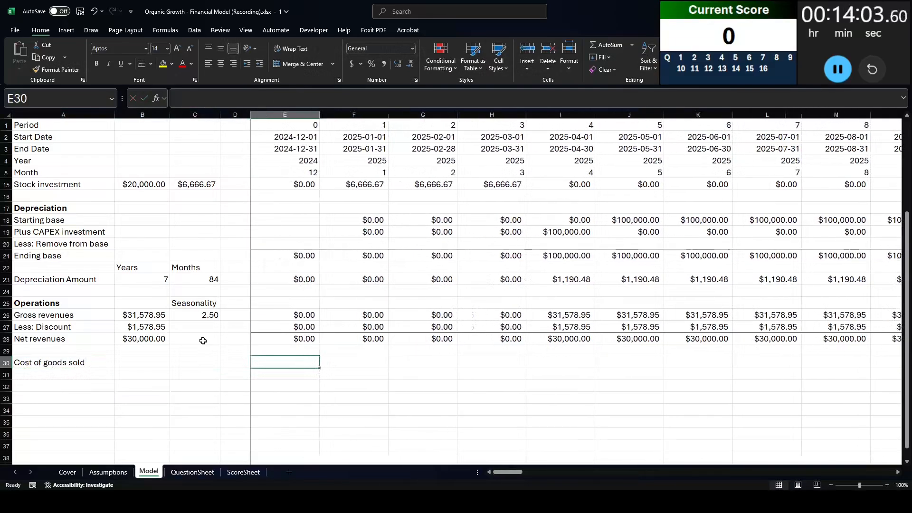
# - Switch to the case PDF to reread the mark-up and discount assumptions, and return to B30 in the Excel model
pyautogui.hotkey('alt', 'Tab')
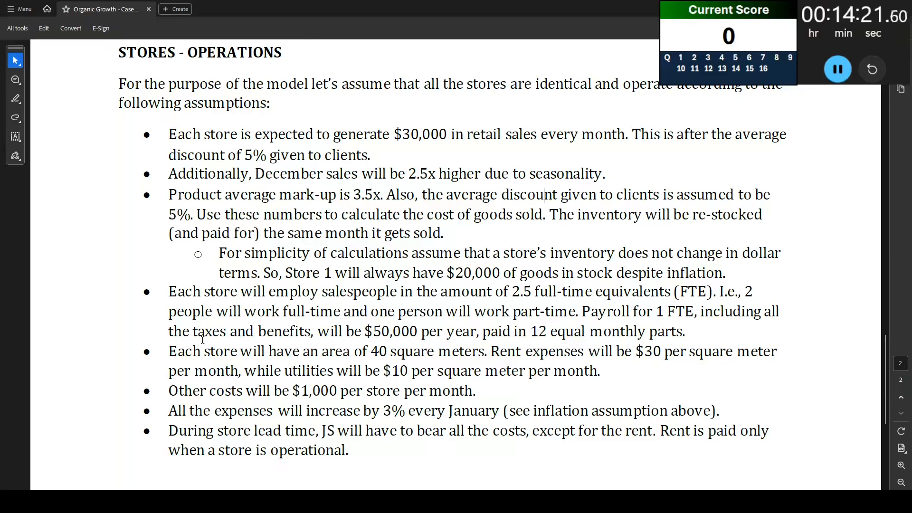
pyautogui.hotkey('alt', 'Tab')
pyautogui.press('Left')
pyautogui.press('Left')
pyautogui.press('Left')
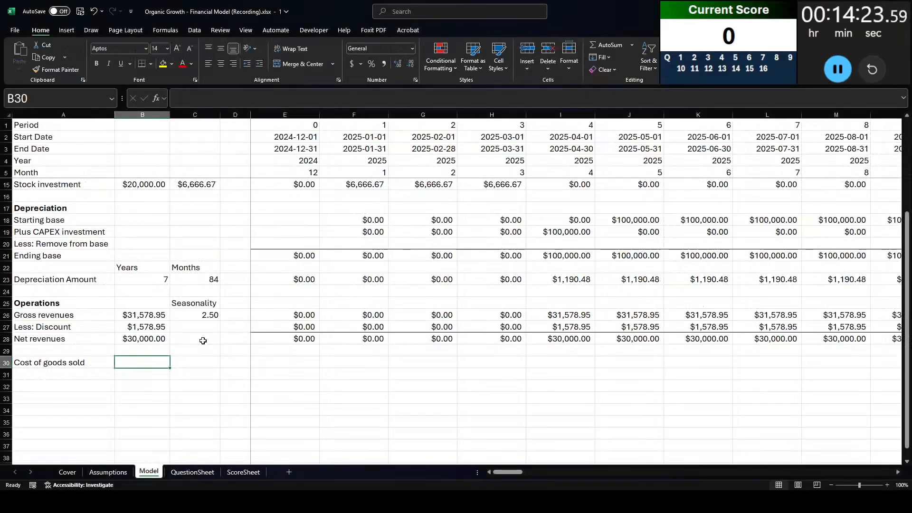
pyautogui.write('=')
pyautogui.press('BackSpace')
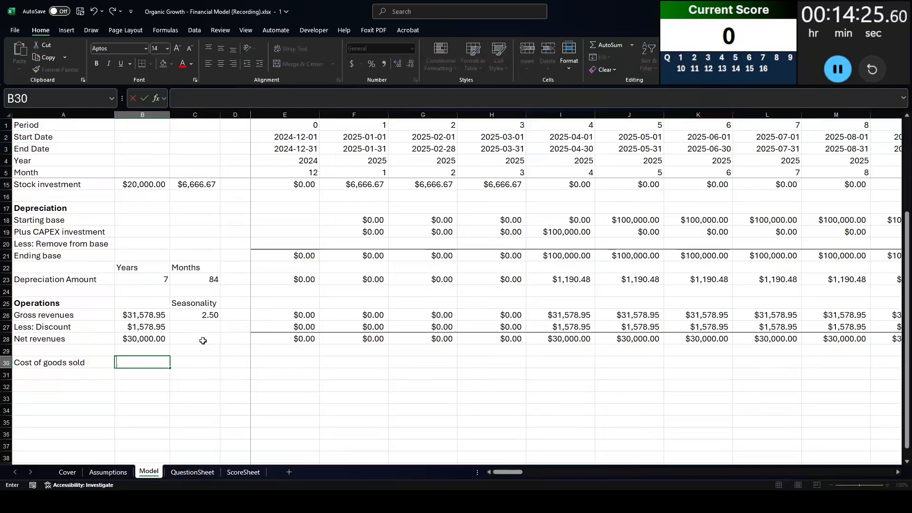
pyautogui.hotkey('ctrl', 'pageup')
pyautogui.hotkey('ctrl', 'pageup')
pyautogui.hotkey('ctrl', 'pagedown')
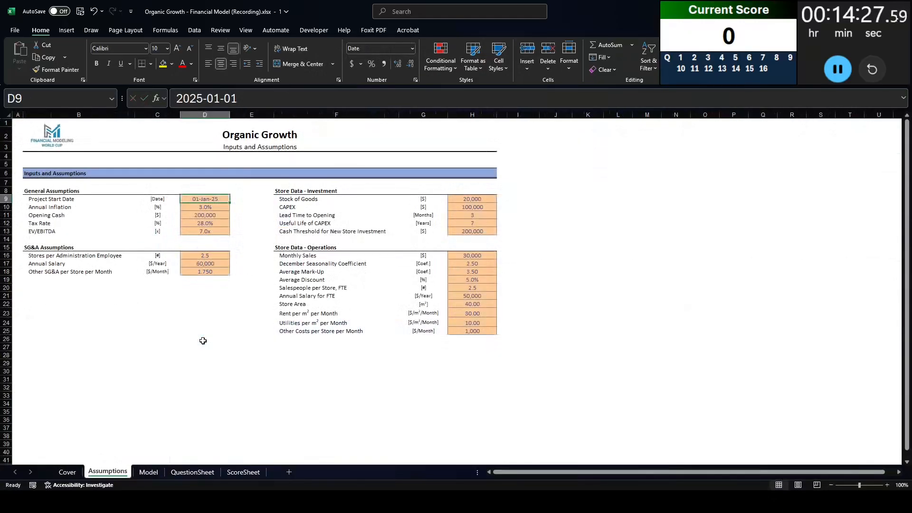
pyautogui.hotkey('ctrl', 'pageup')
pyautogui.write('=')
pyautogui.press('Escape')
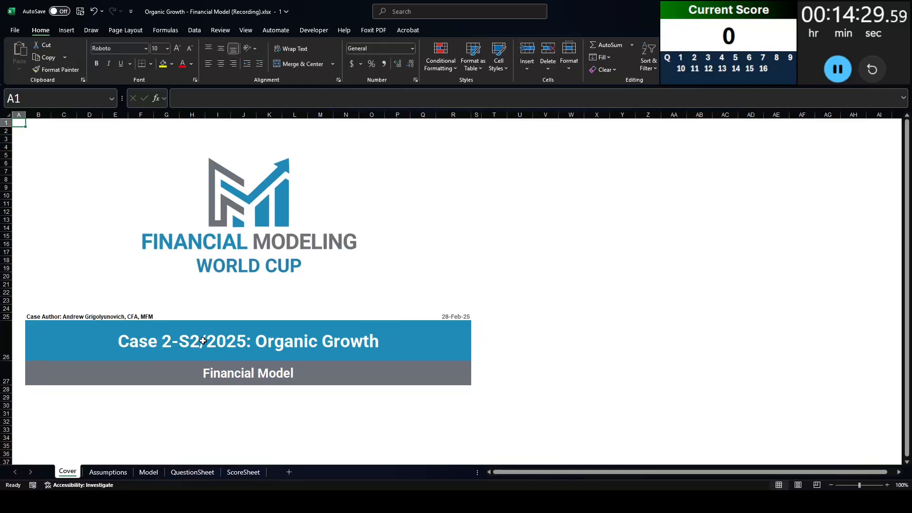
# - Link B30 to the Average Mark-Up on the Assumptions sheet
pyautogui.hotkey('ctrl', 'pagedown')
pyautogui.hotkey('ctrl', 'pagedown')
pyautogui.write('=')
pyautogui.hotkey('ctrl', 'pageup')
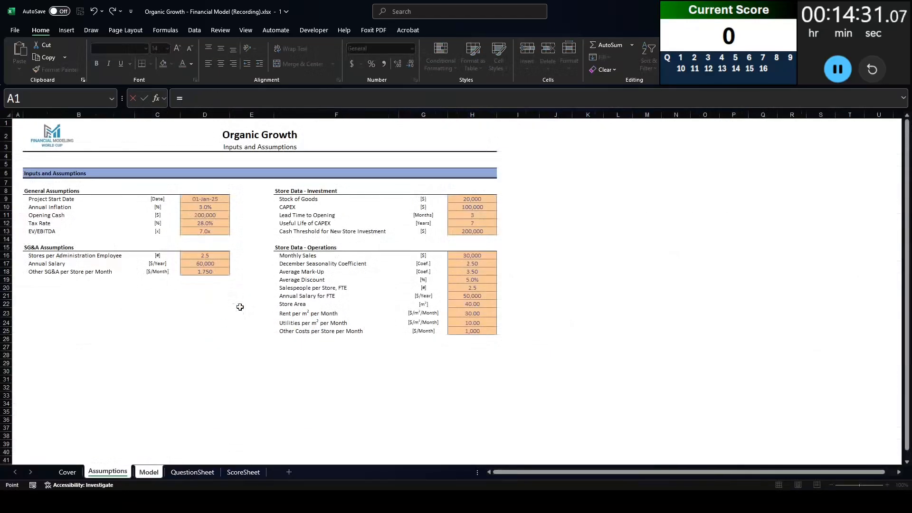
pyautogui.click(479, 275)
pyautogui.press('Return')
# - Calculate the cost of goods sold across all periods from E30 with =E26#/$B$30
pyautogui.click(284, 360)
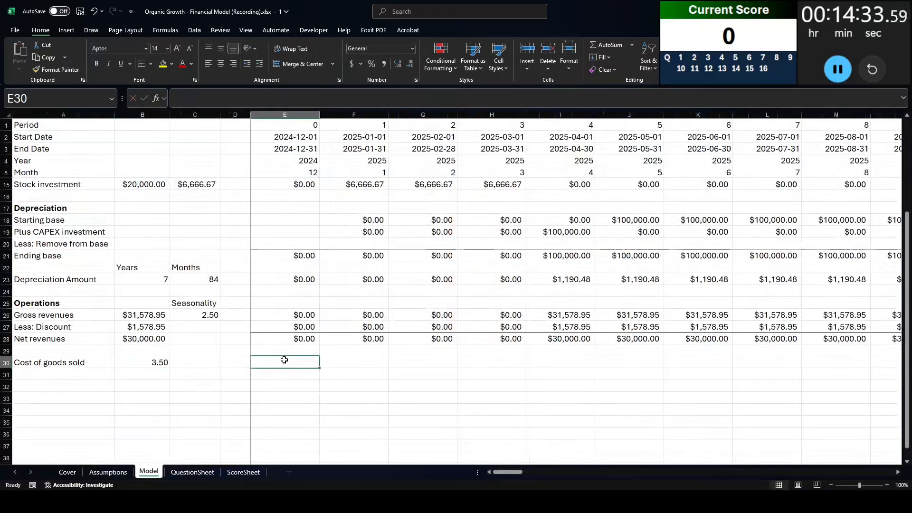
pyautogui.write('=')
pyautogui.press('Up')
pyautogui.press('Up')
pyautogui.press('Up')
pyautogui.press('Up')
pyautogui.hotkey('ctrl', 'shift', 'Right')
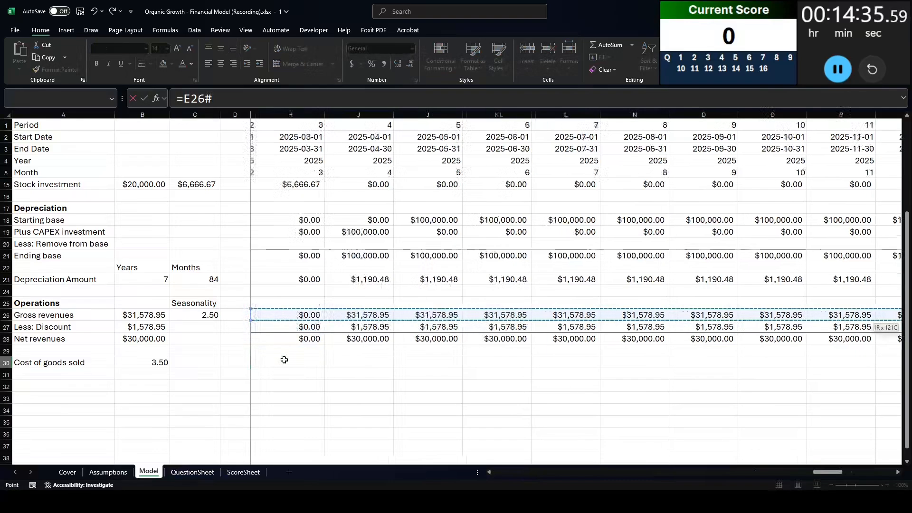
pyautogui.write('/')
pyautogui.click(161, 351)
pyautogui.click(158, 370)
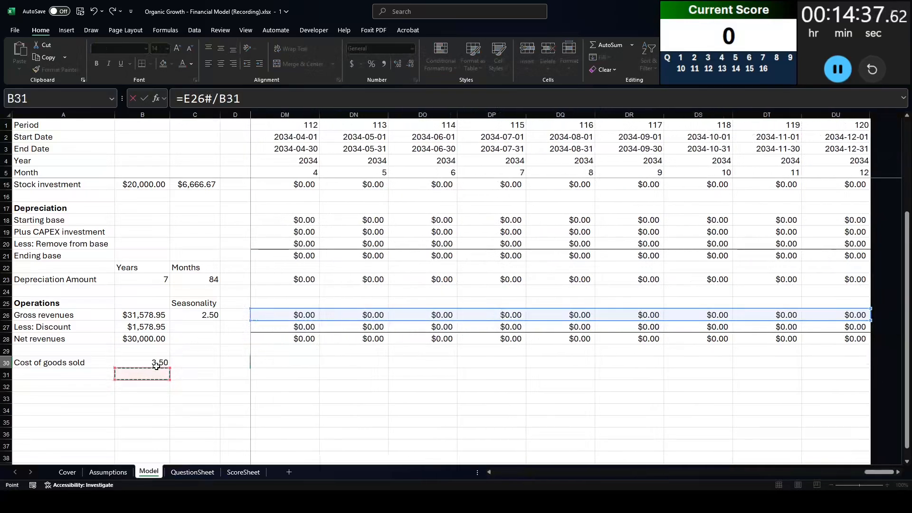
pyautogui.click(157, 363)
pyautogui.press('F4')
pyautogui.press('Return')
# - Format the whole cost of goods sold row as currency
pyautogui.click(268, 359)
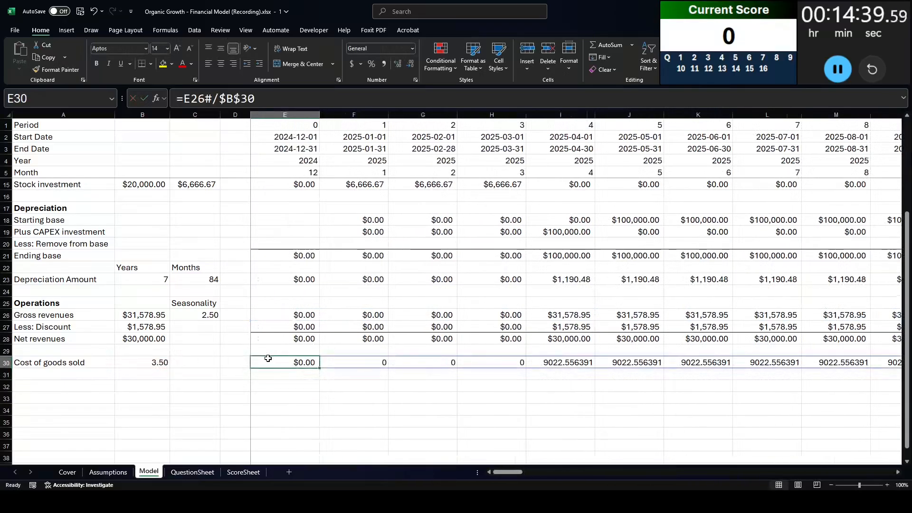
pyautogui.hotkey('ctrl', 'shift', 'Right')
pyautogui.hotkey('ctrl', 'shift', '4')
pyautogui.hotkey('ctrl', 'shift', 'Left')
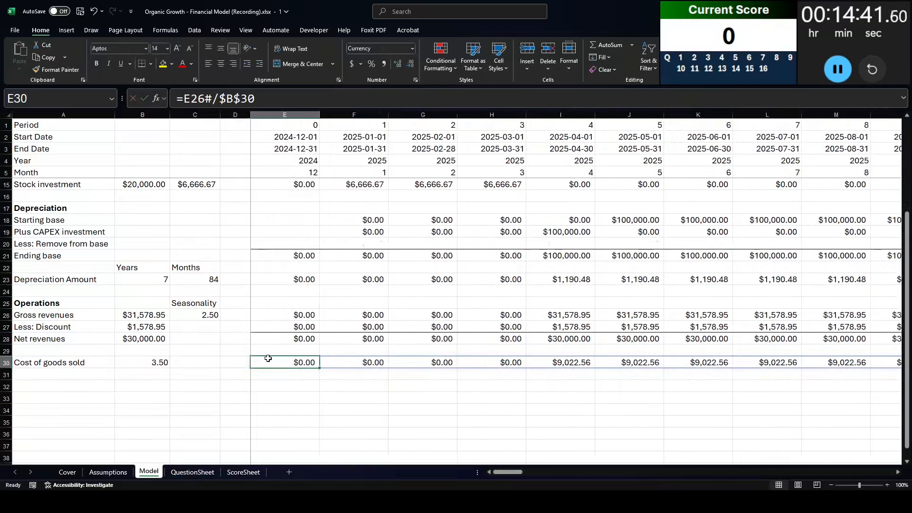
# - Test the cost of goods sold by multiplying I30 by the mark-up in I31, and undo the test formula
pyautogui.click(533, 373)
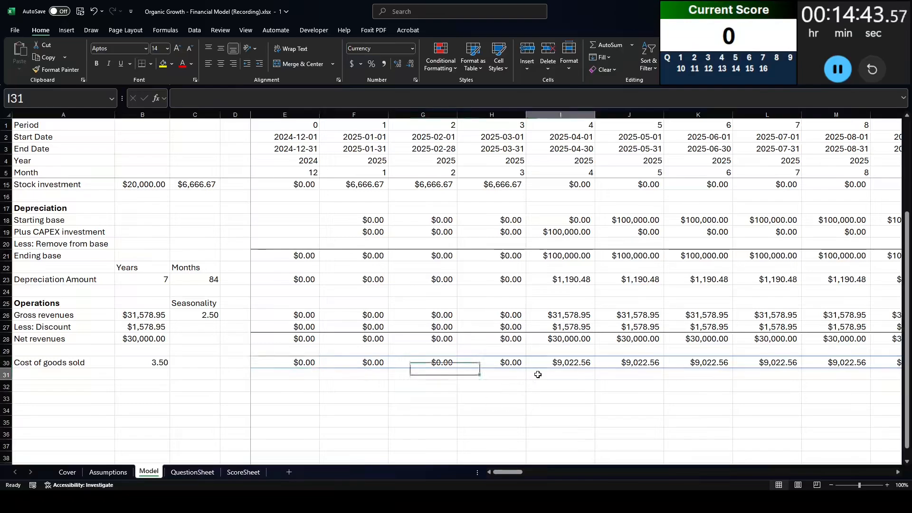
pyautogui.write('=I30*')
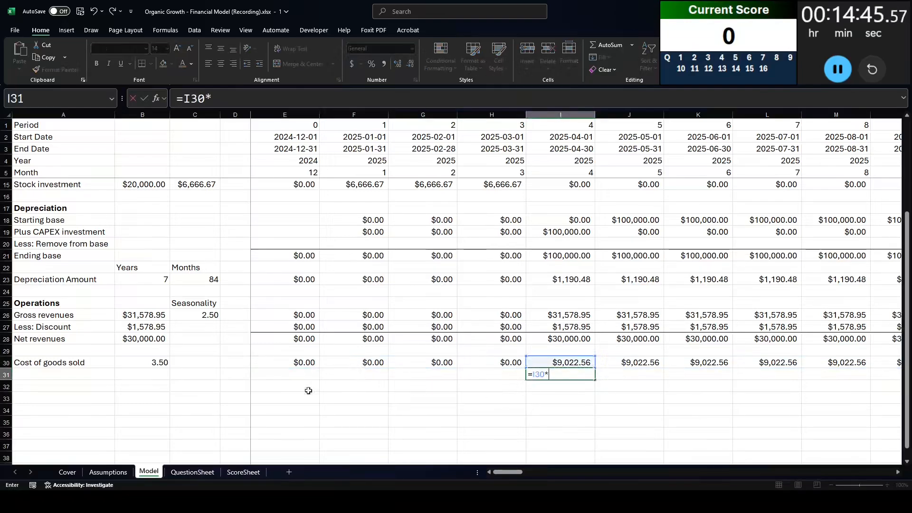
pyautogui.click(148, 364)
pyautogui.press('Return')
pyautogui.hotkey('ctrl', 'z')
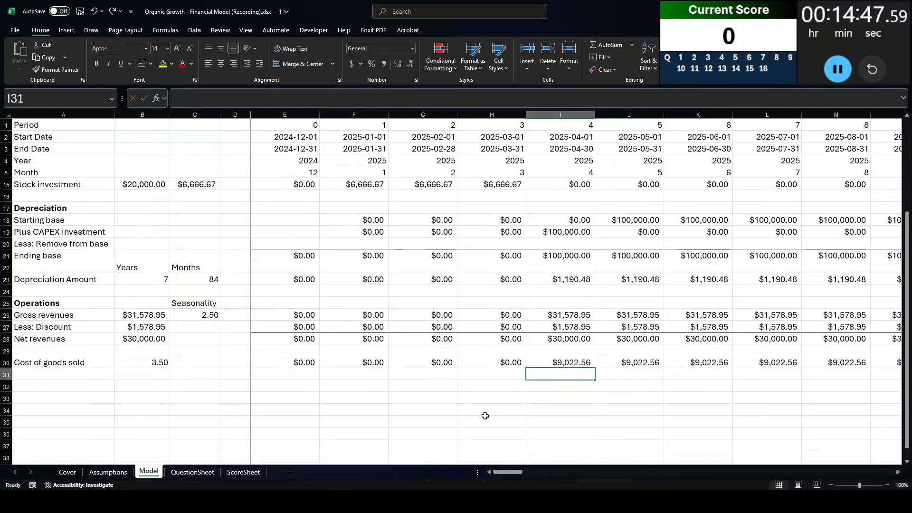
# - Switch to the case PDF to reread the salespeople and payroll assumptions, and return to the Excel model
pyautogui.hotkey('alt', 'Tab')
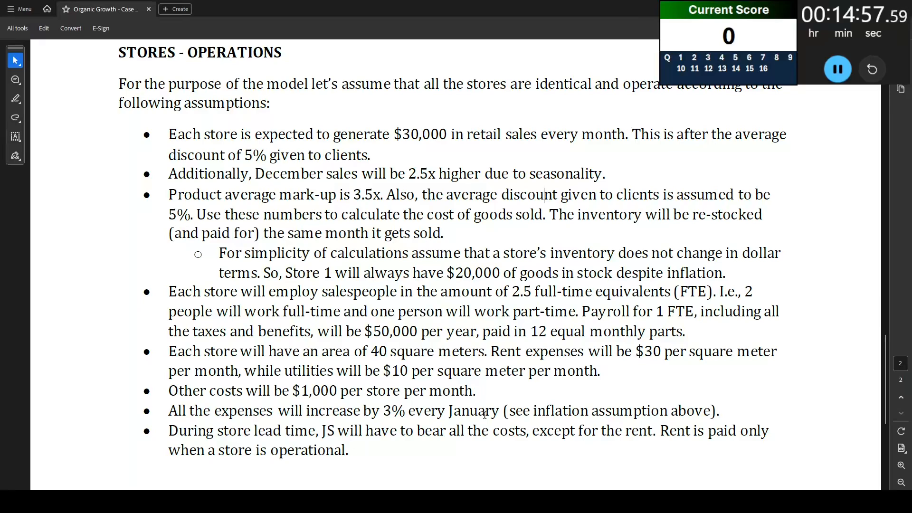
pyautogui.hotkey('alt', 'Tab')
pyautogui.press('Home')
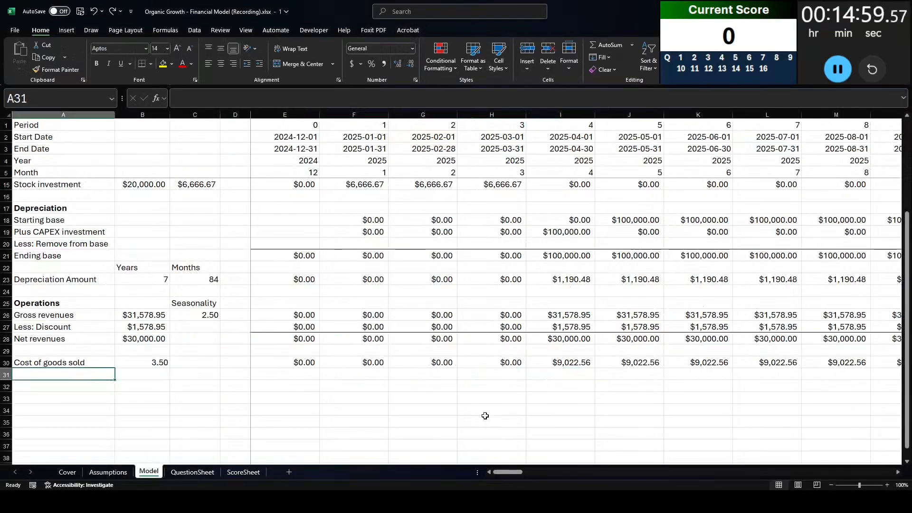
# - Label A32 as "Full-time equivalent employees" and widen column A to fit the text
pyautogui.press('Down')
pyautogui.write('Full-time')
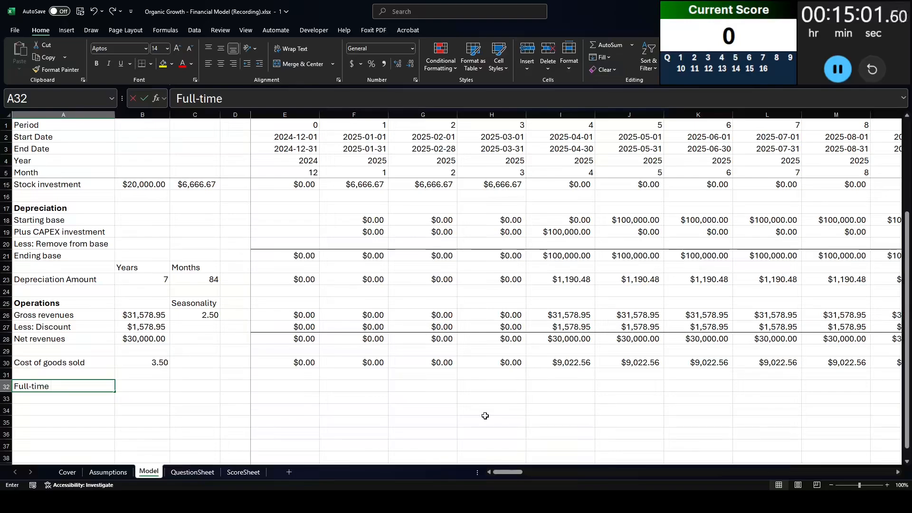
pyautogui.write(' equivalent employees')
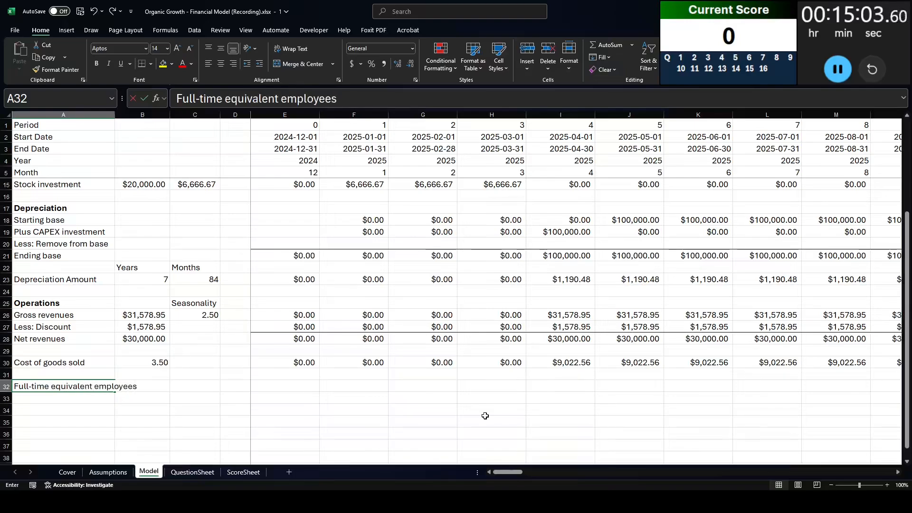
pyautogui.press('Tab')
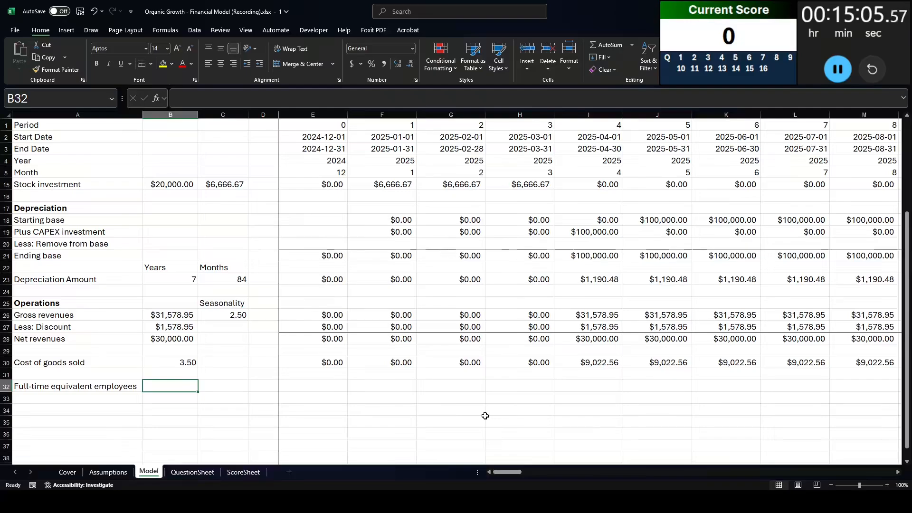
# - Link B32 to the Salespeople per Store assumption with =Assumptions!H20 and note "per store" in C32
pyautogui.write('=')
pyautogui.hotkey('ctrl', 'pageup')
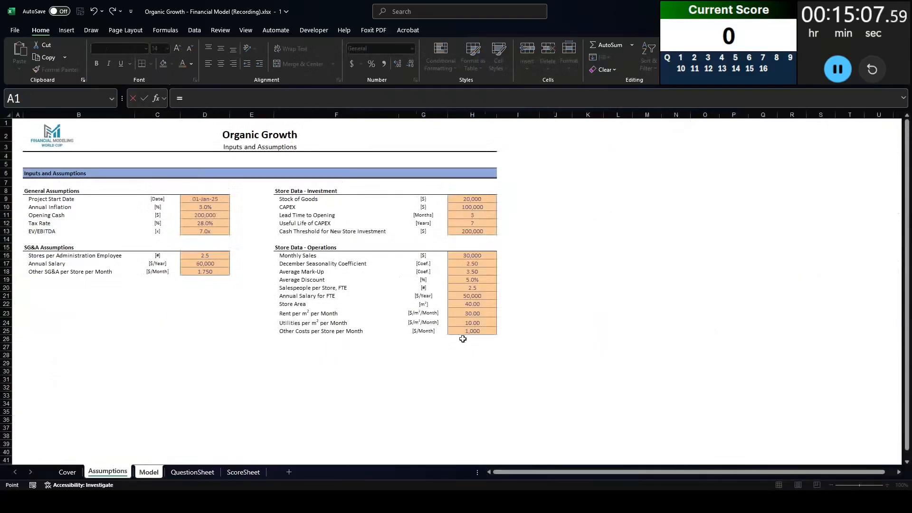
pyautogui.click(473, 288)
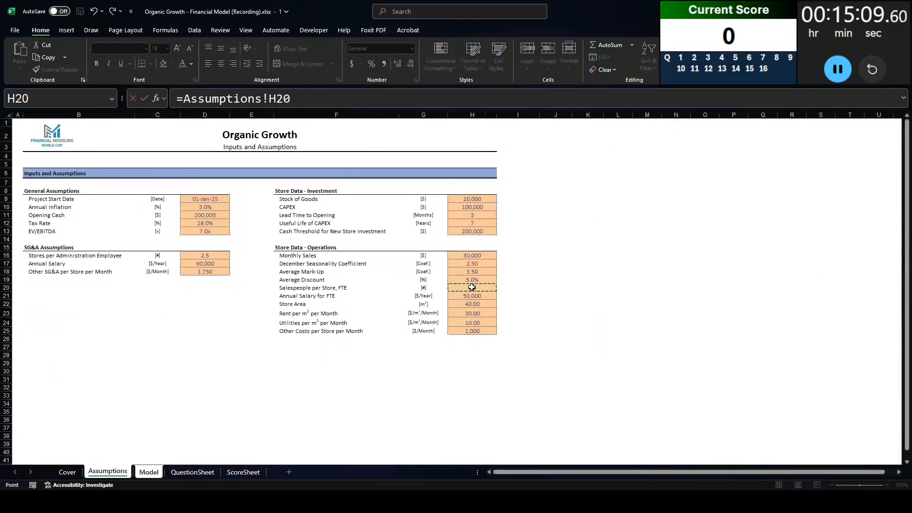
pyautogui.press('Tab')
pyautogui.write('[')
pyautogui.write('er s')
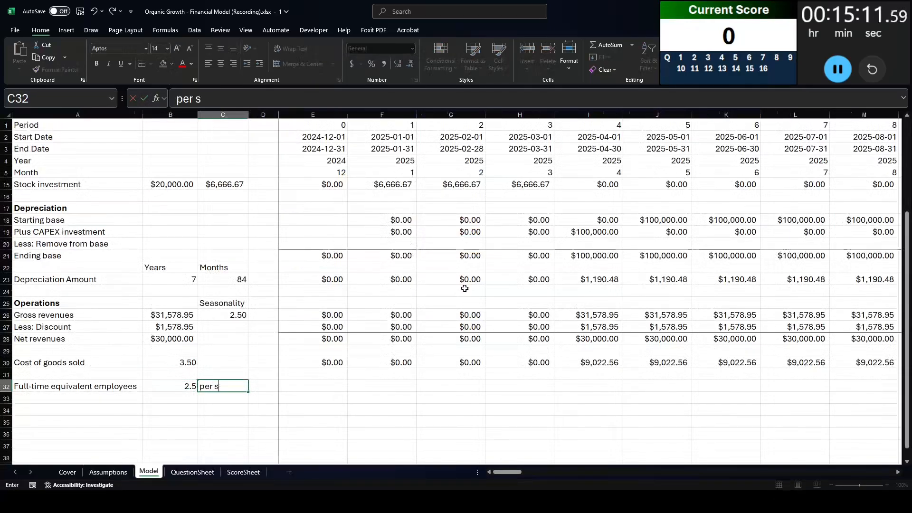
pyautogui.write('tore')
pyautogui.press('Tab')
pyautogui.press('Tab')
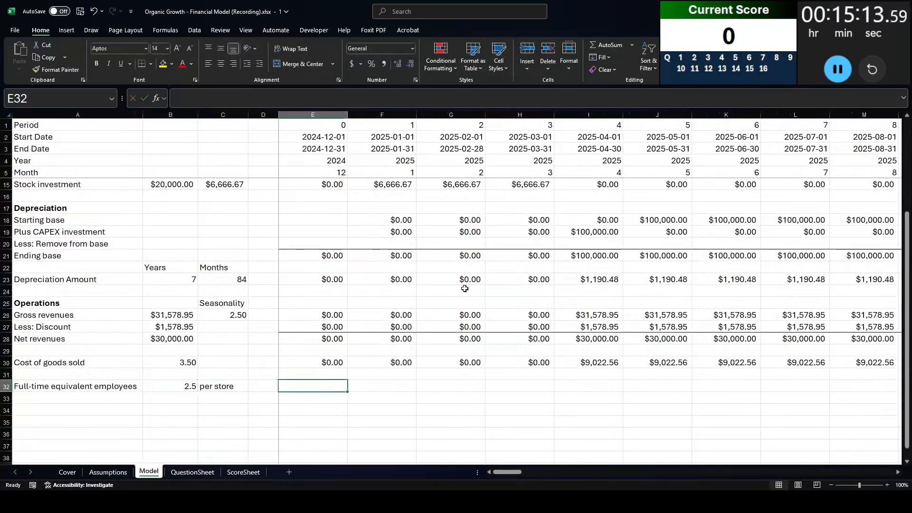
# - Enter =E11:DU11/$B$32 in E32 to fill the full-time equivalent employees row for all periods
pyautogui.write('=')
pyautogui.scroll(3, 332, 285)
pyautogui.click(319, 242)
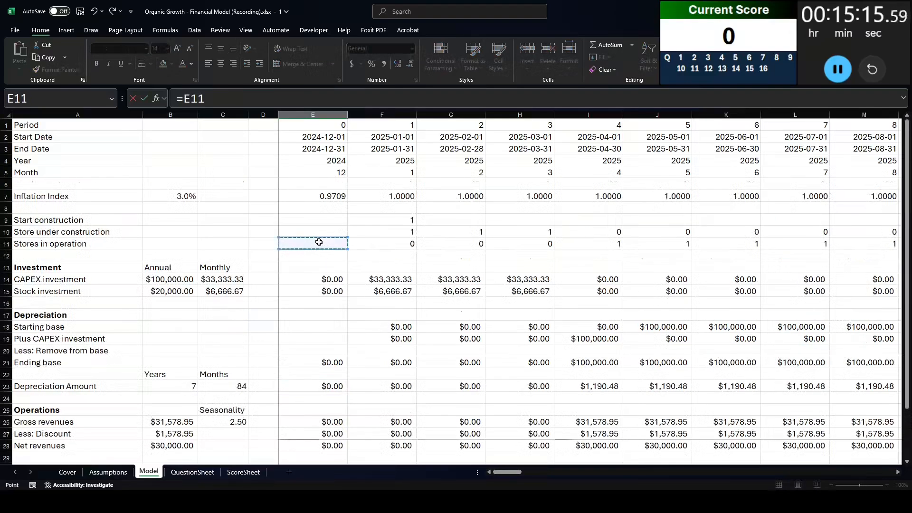
pyautogui.hotkey('ctrl', 'shift', 'Right')
pyautogui.hotkey('ctrl', 'shift', 'Right')
pyautogui.write('/')
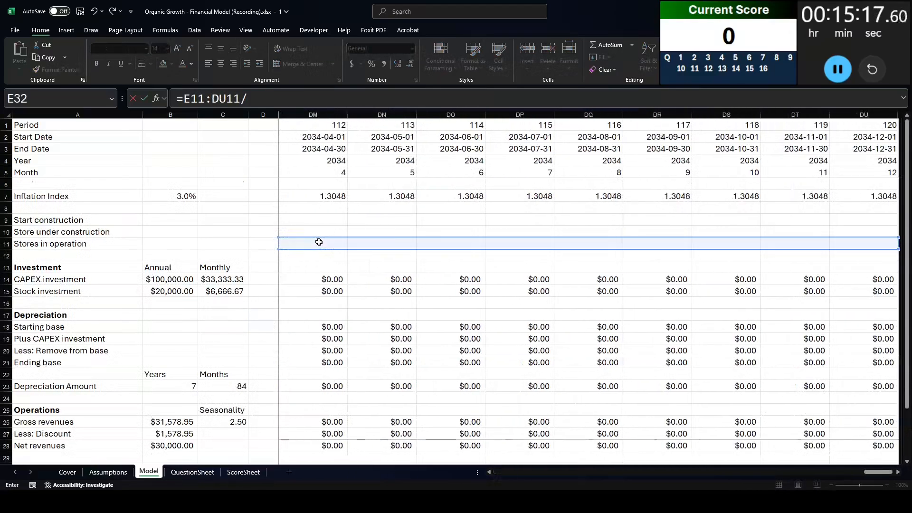
pyautogui.scroll(-5, 177, 327)
pyautogui.click(177, 317)
pyautogui.press('F4')
pyautogui.press('Return')
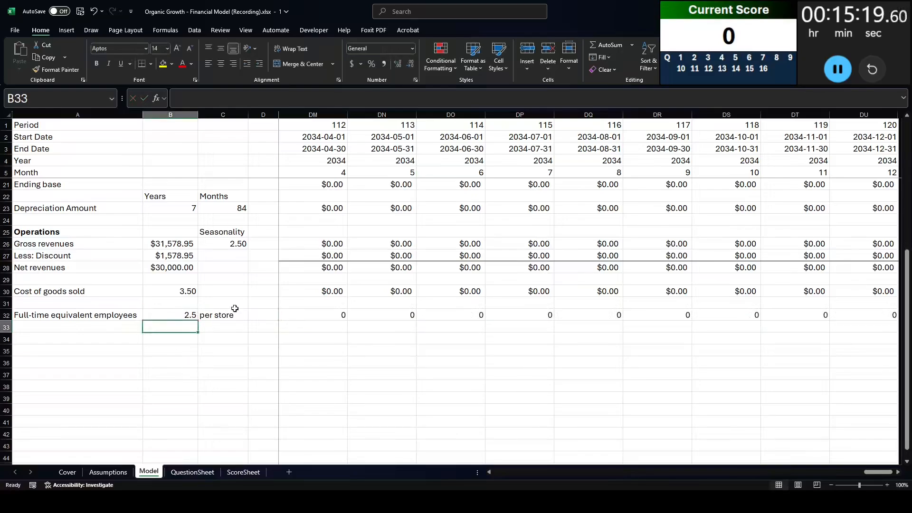
# - Format the full-time equivalent employees row to one decimal place
pyautogui.press('Right')
pyautogui.press('Right')
pyautogui.press('Up')
pyautogui.press('Right')
pyautogui.hotkey('ctrl', 'shift', 'Right')
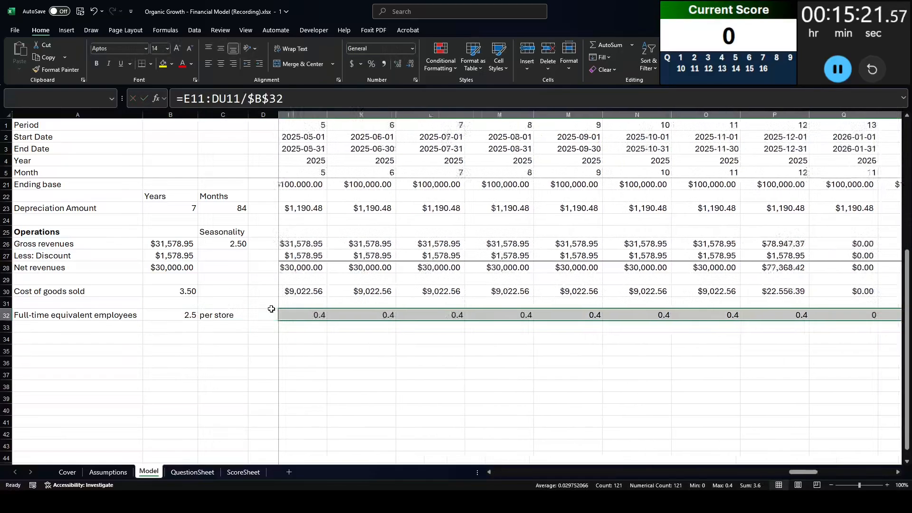
pyautogui.click(399, 64)
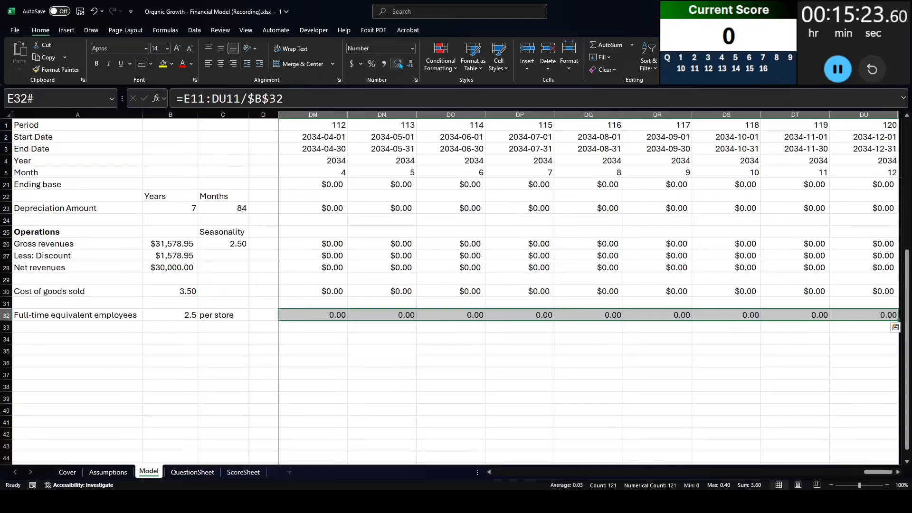
pyautogui.click(411, 65)
pyautogui.hotkey('ctrl', 'shift', 'Left')
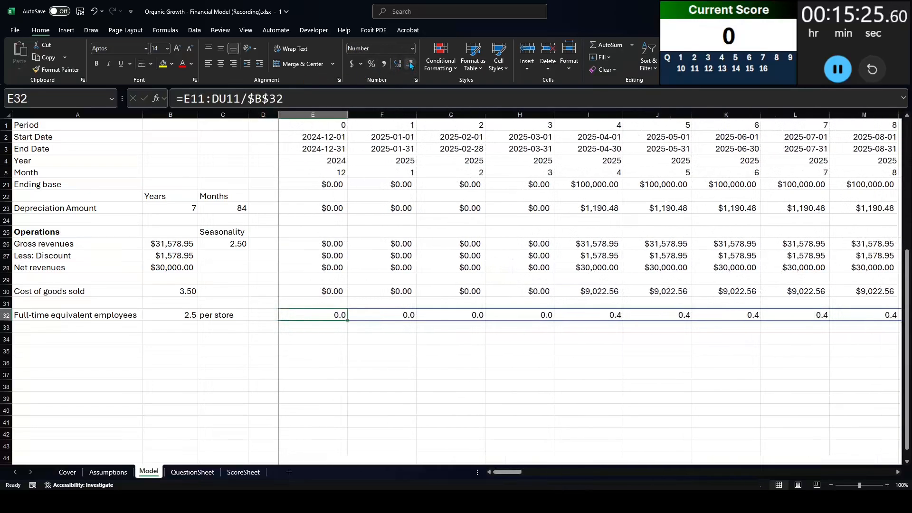
# - Correct E32's formula to multiply the stores in operation by $B$32 instead of dividing
pyautogui.click(243, 99)
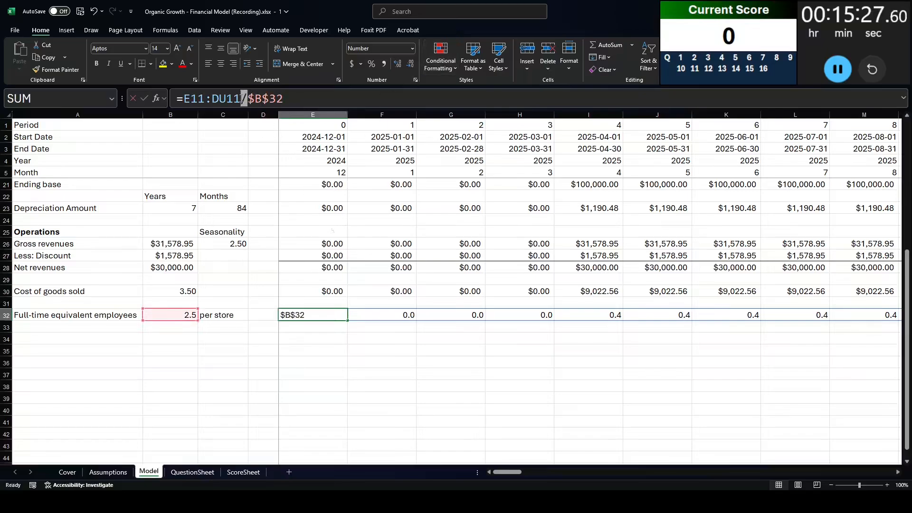
pyautogui.press('Return')
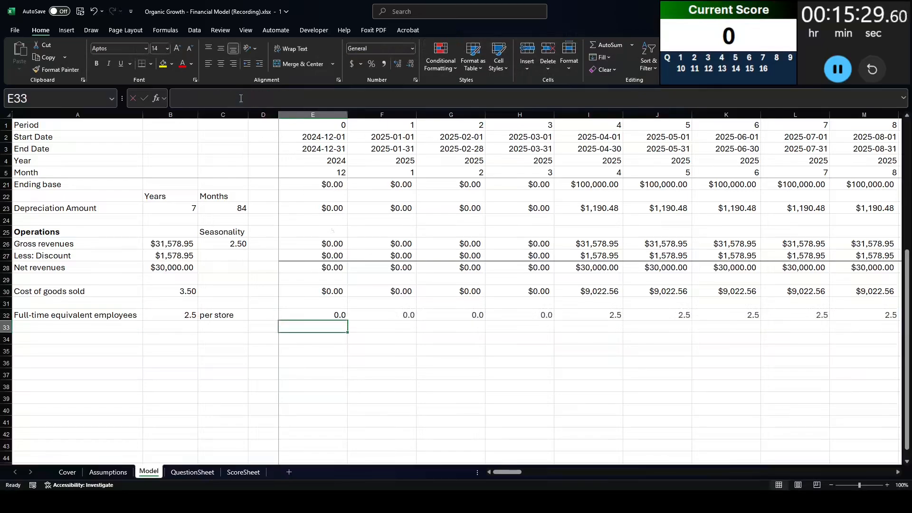
pyautogui.click(72, 329)
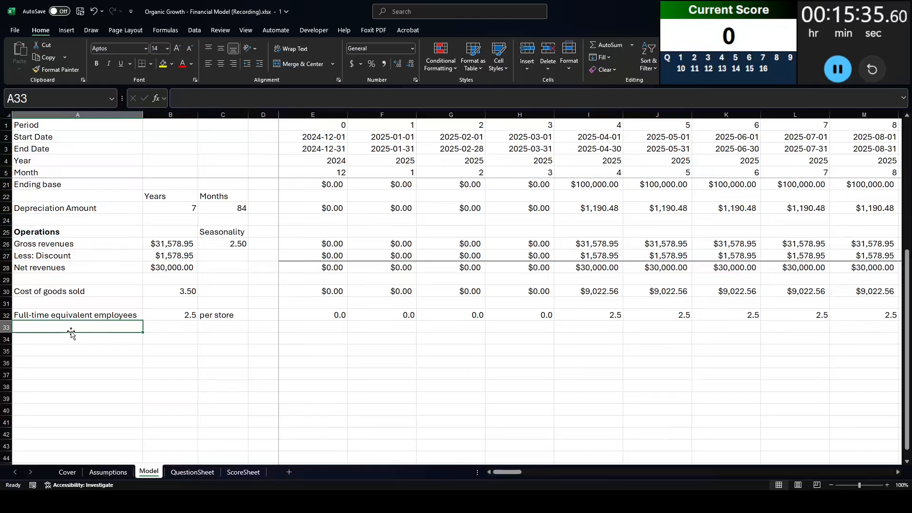
# - Label A33 "FTE salaries" and link B33 to the Annual Salary for FTE assumption with =Assumptions!$H$21
pyautogui.write('FTE salari')
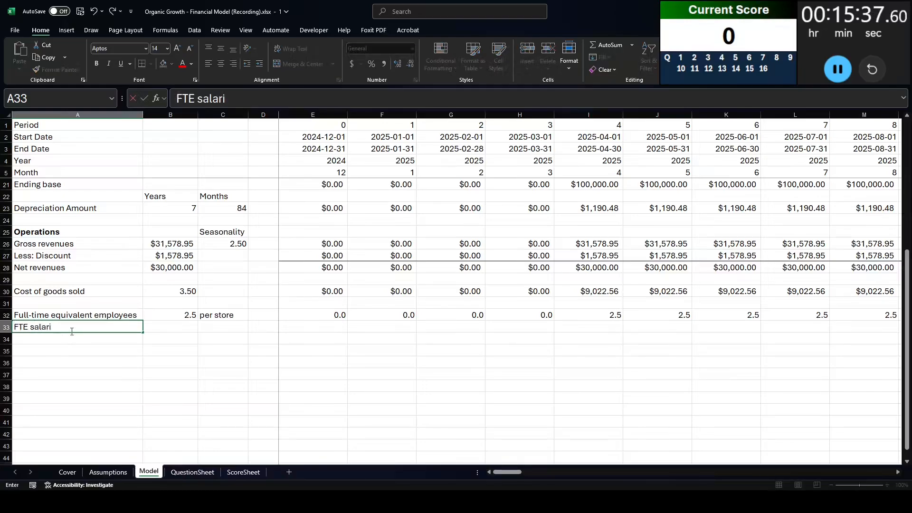
pyautogui.write('es')
pyautogui.press('Tab')
pyautogui.write('=')
pyautogui.hotkey('ctrl', 'pageup')
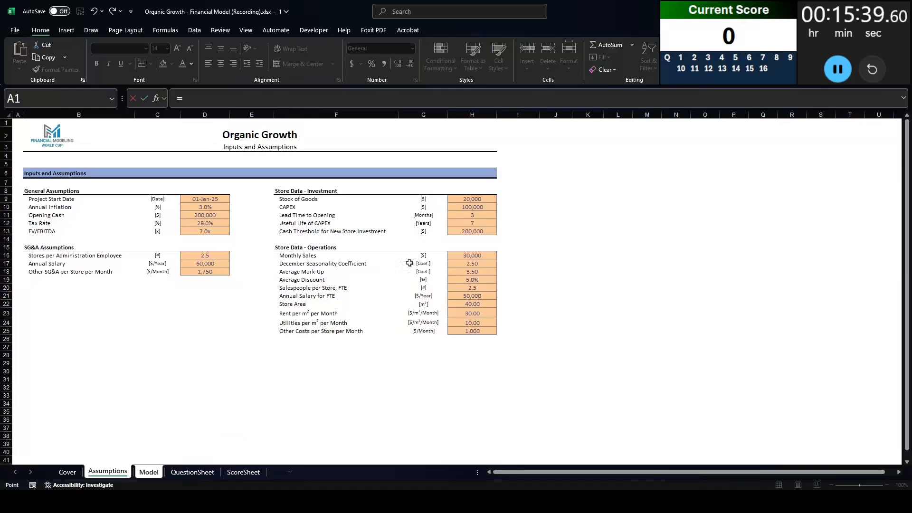
pyautogui.click(464, 295)
pyautogui.press('F4')
pyautogui.press('Return')
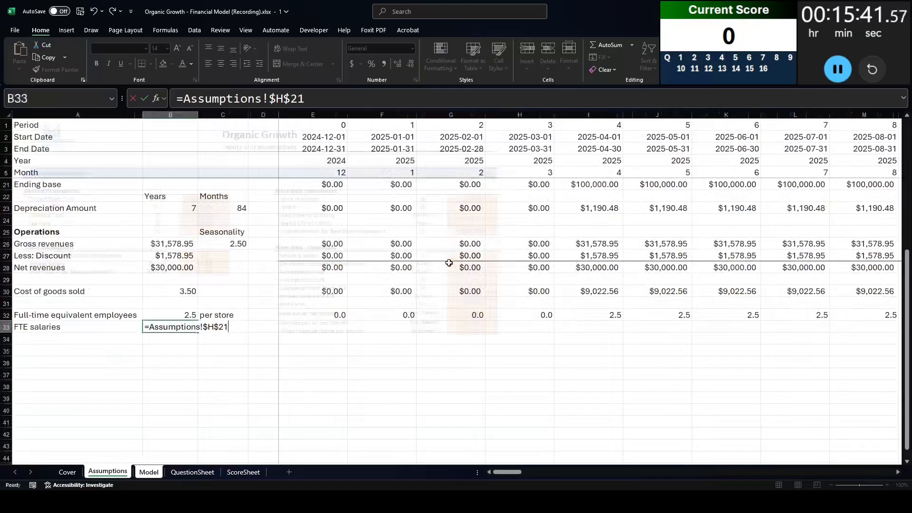
# - Note "per year" in C33 and calculate the monthly salary in B34 with =B33/12
pyautogui.click(187, 327)
pyautogui.click(212, 327)
pyautogui.write('p')
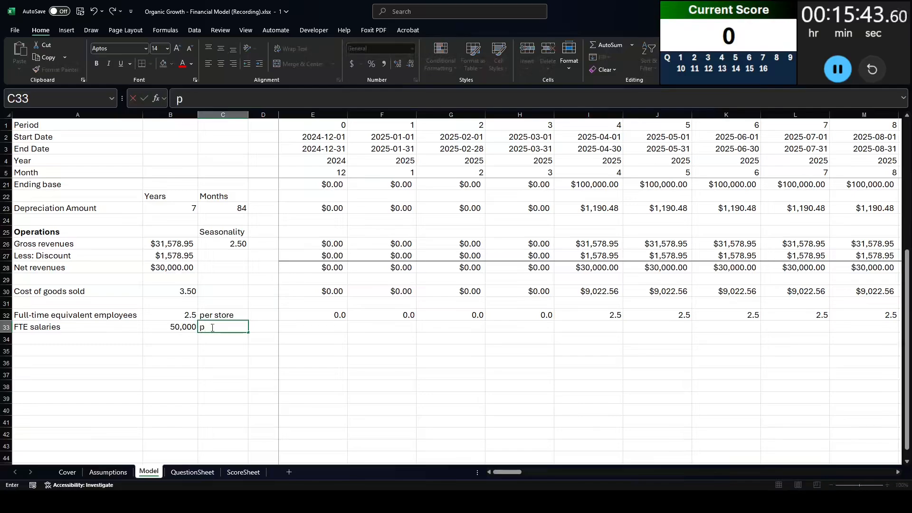
pyautogui.write('er year')
pyautogui.press('Return')
pyautogui.press('Left')
pyautogui.press('Up')
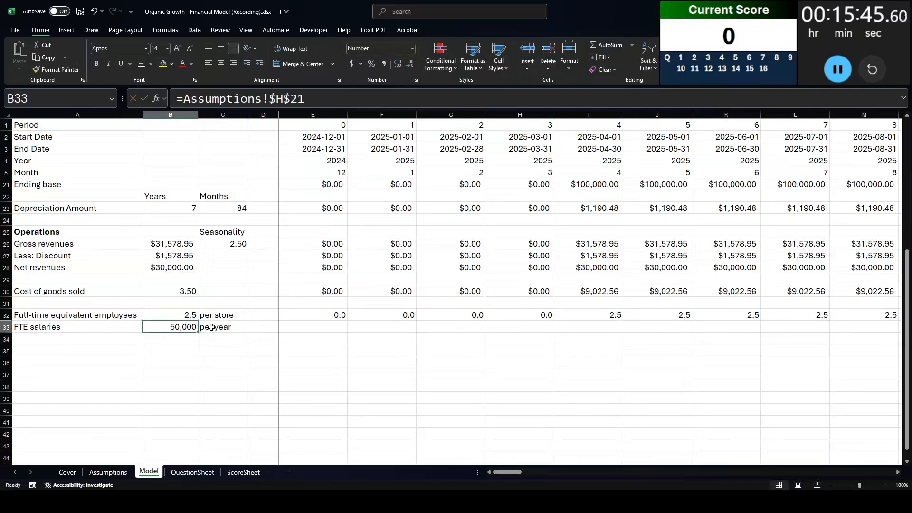
pyautogui.press('Down')
pyautogui.write('=')
pyautogui.press('Up')
pyautogui.write('/12')
pyautogui.press('Return')
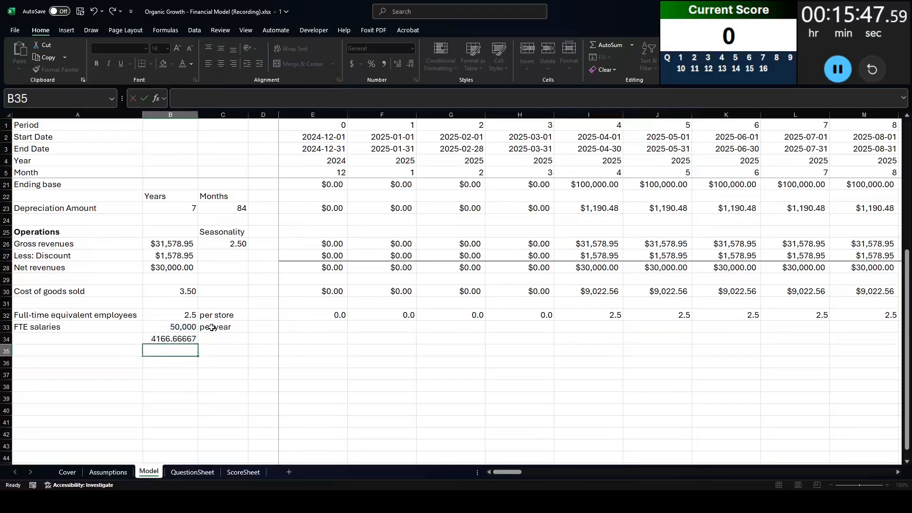
# - Format the yearly and monthly salaries in B33:B34 as currency and note "per month" in C34
pyautogui.press('Up')
pyautogui.hotkey('shift', 'Up')
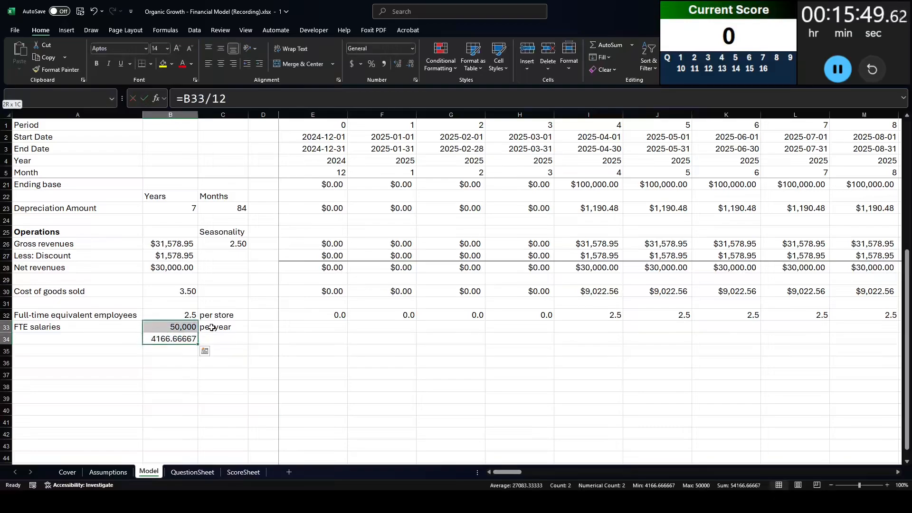
pyautogui.hotkey('ctrl', 'shift', '4')
pyautogui.press('Right')
pyautogui.write('per y')
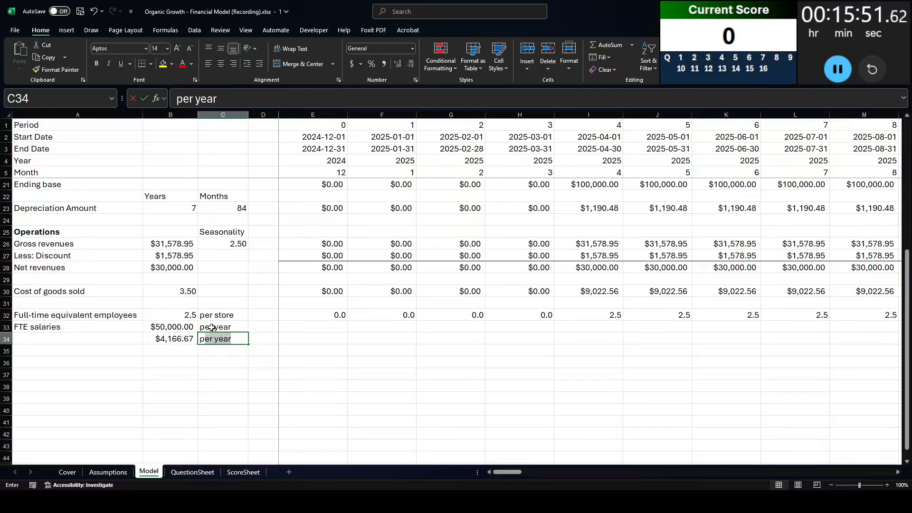
pyautogui.press('BackSpace')
pyautogui.press('BackSpace')
pyautogui.write('month')
pyautogui.press('Up')
# - Begin the FTE salaries formula in E33 by multiplying the employees row by the monthly salary, =E32#*$B$34*
pyautogui.press('Right')
pyautogui.press('Right')
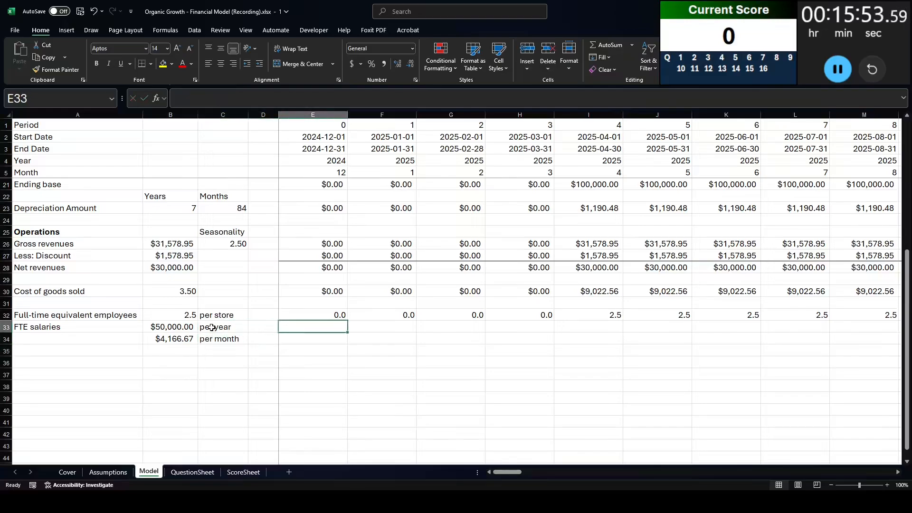
pyautogui.write('=')
pyautogui.press('Up')
pyautogui.hotkey('ctrl', 'shift', 'Right')
pyautogui.write('*')
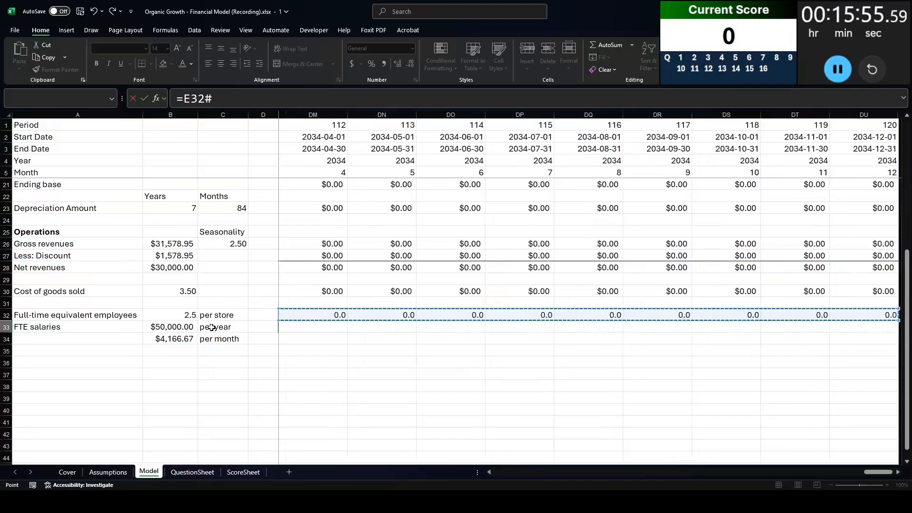
pyautogui.press('Down')
pyautogui.press('Left')
pyautogui.press('Left')
pyautogui.press('Left')
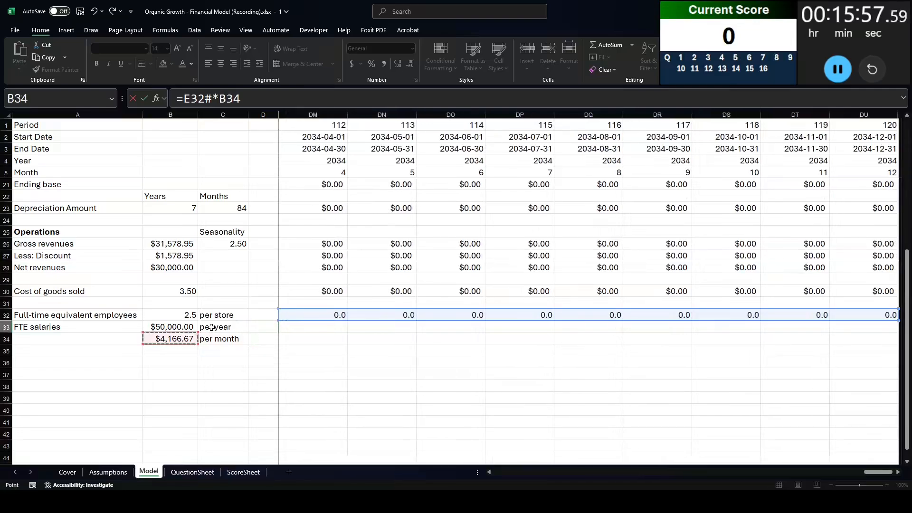
pyautogui.press('F4')
pyautogui.write('*')
# - Check the expense inflation rule in the case PDF, and extend E33's formula in Excel with the inflation index starting at E7
pyautogui.hotkey('alt', 'Tab')
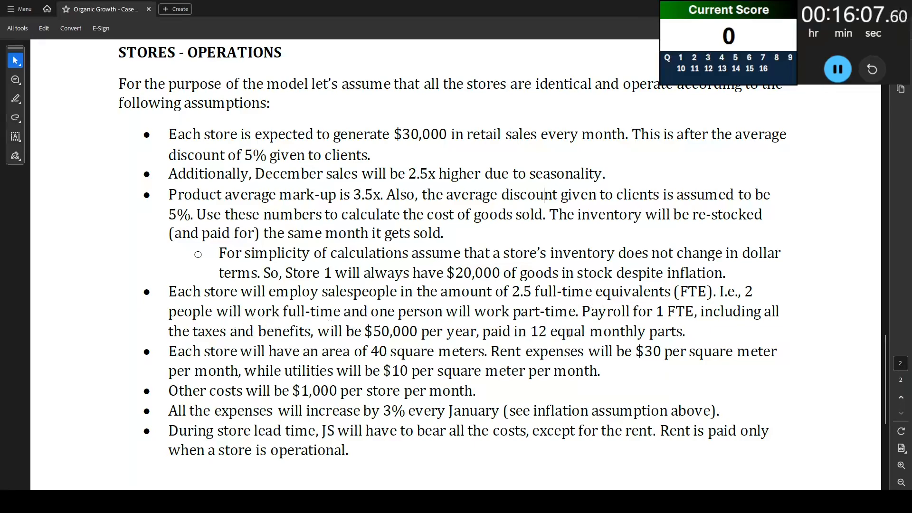
pyautogui.scroll(-2, 565, 332)
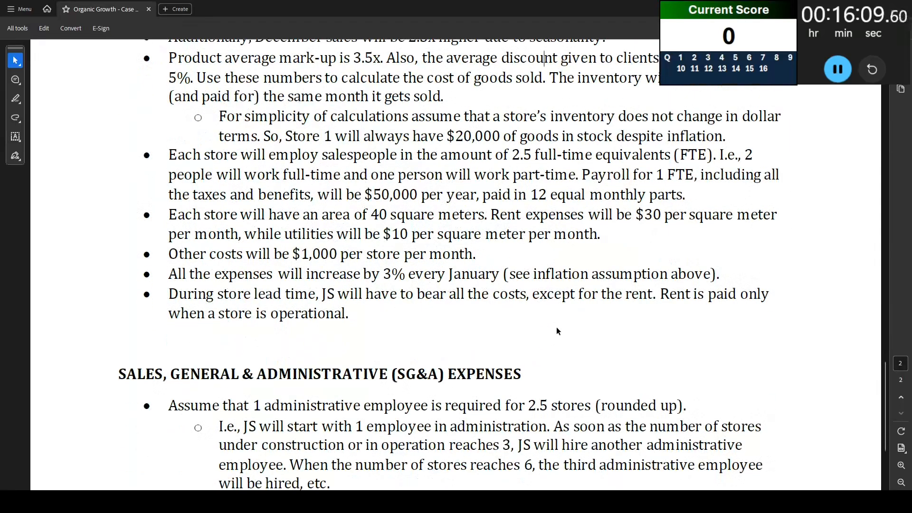
pyautogui.scroll(1, 557, 327)
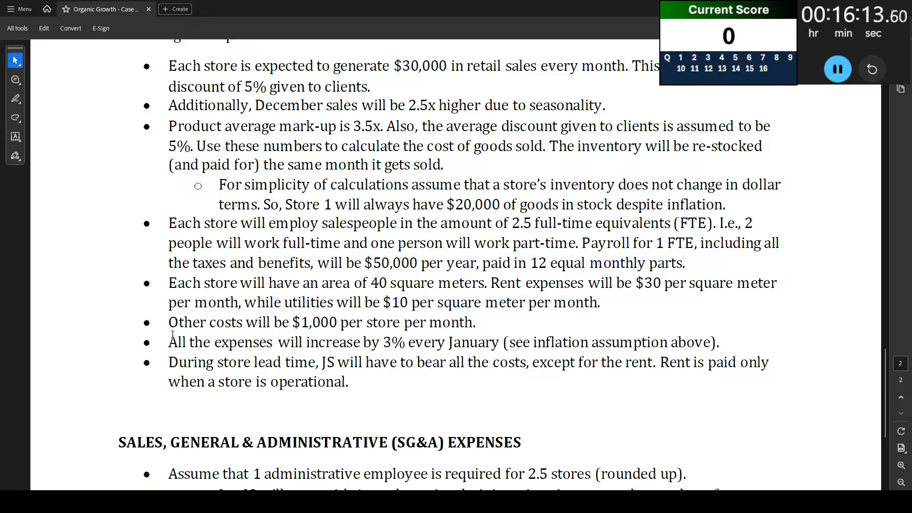
pyautogui.moveTo(173, 334); pyautogui.dragTo(616, 351)
pyautogui.hotkey('alt', 'Tab')
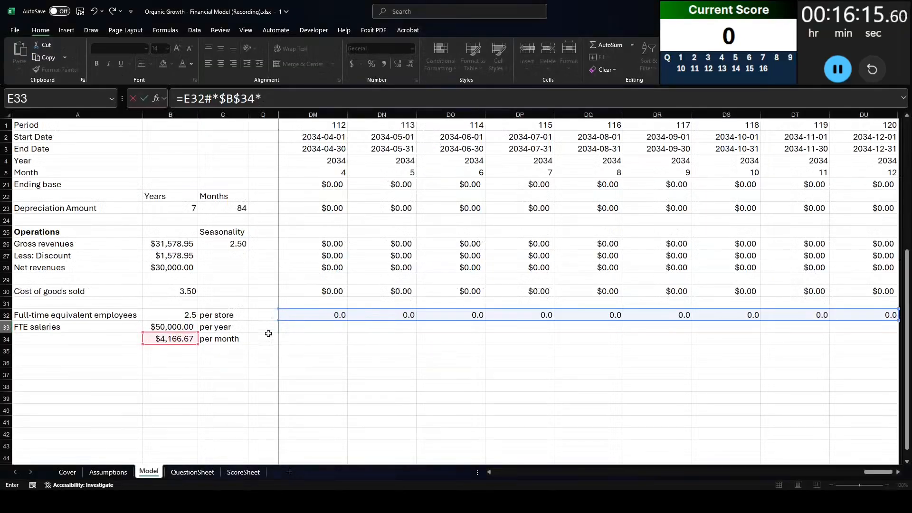
pyautogui.scroll(3, 268, 334)
pyautogui.scroll(2, 311, 265)
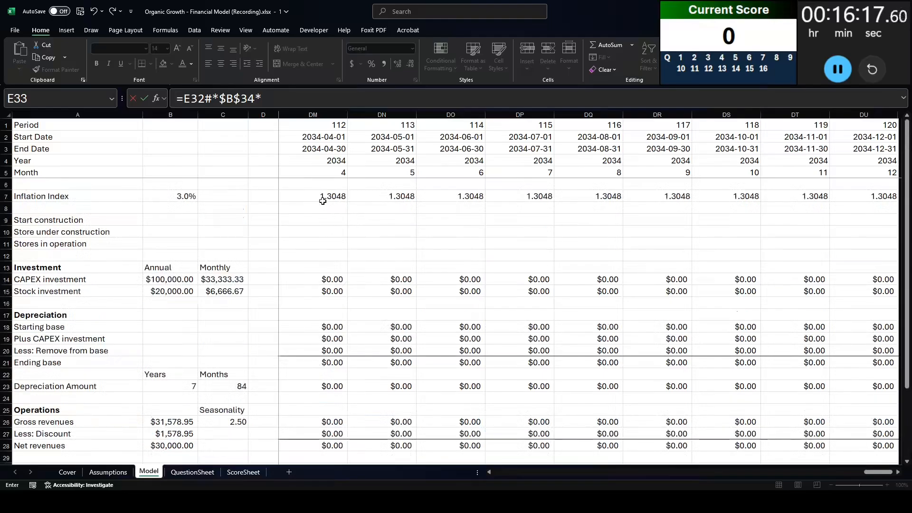
pyautogui.click(264, 199)
pyautogui.press('Right')
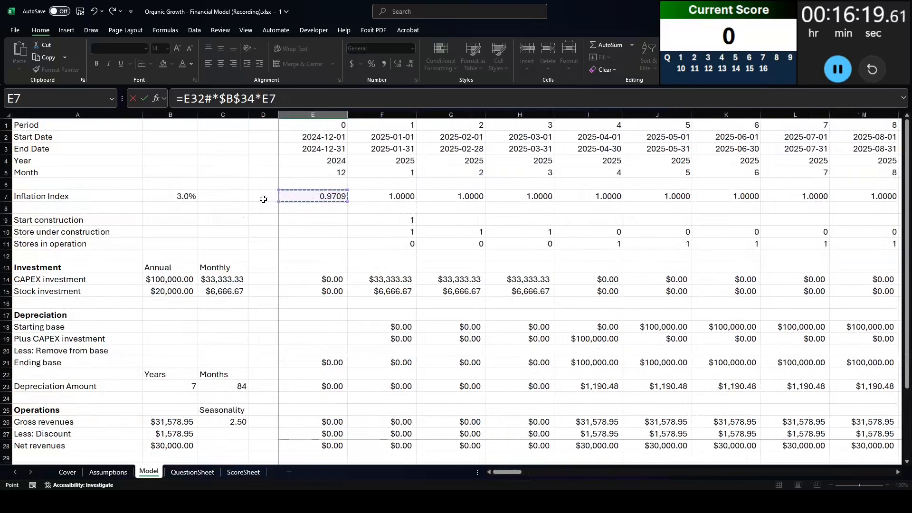
# - Complete the FTE salaries formula in E33 as =E32#*$B$34*$E$7# and format the spilled row as currency with two decimals
pyautogui.hotkey('ctrl', 'shift', 'Right')
pyautogui.press('F4')
pyautogui.press('Return')
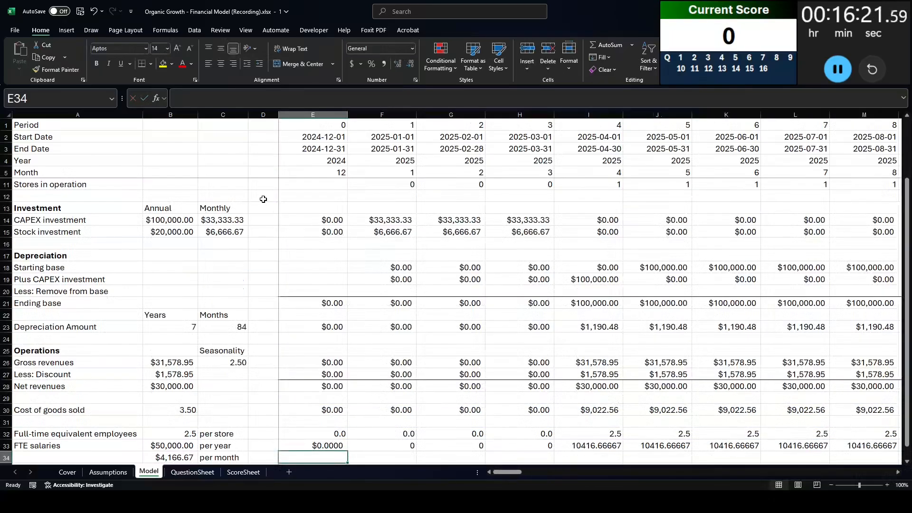
pyautogui.press('Up')
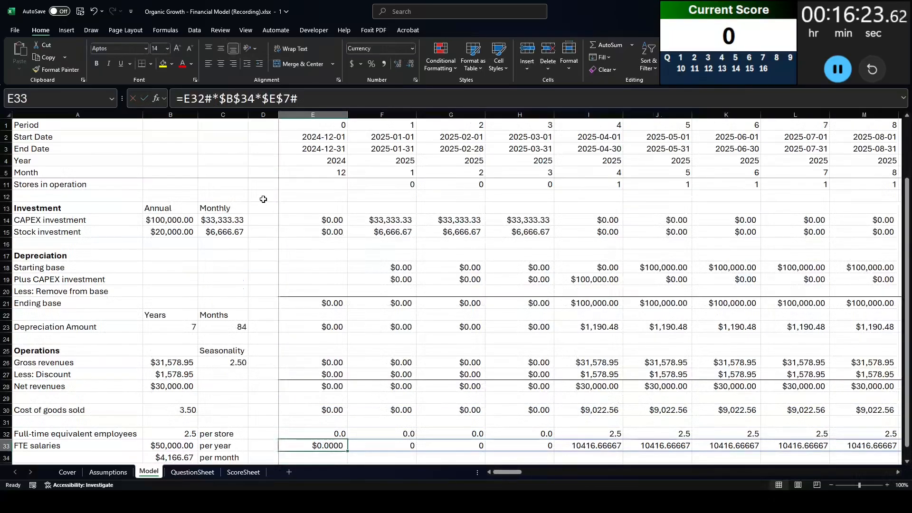
pyautogui.hotkey('ctrl', 'shift', 'Right')
pyautogui.hotkey('ctrl', 'shift', '4')
pyautogui.press('Left')
pyautogui.press('Right')
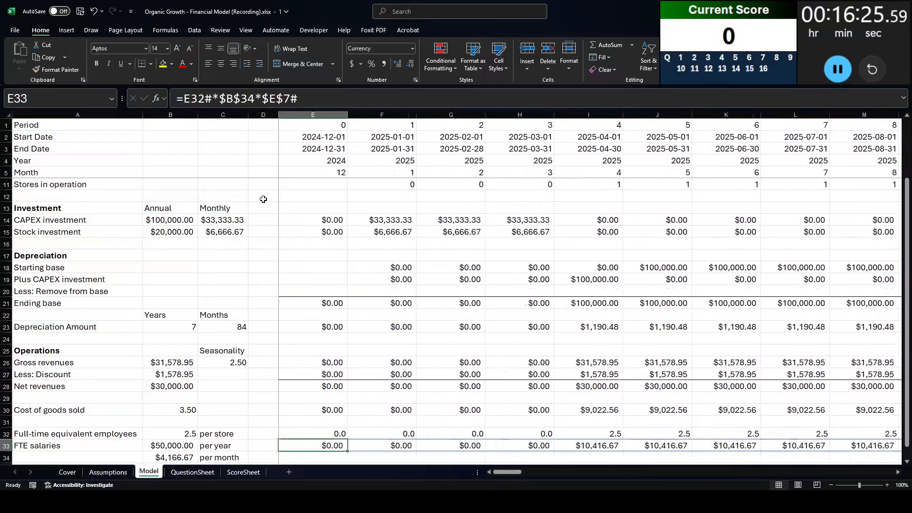
# - Move the spilled monthly FTE salaries from row 33 down to row 34, beside the per-month salary
pyautogui.scroll(-2, 275, 208)
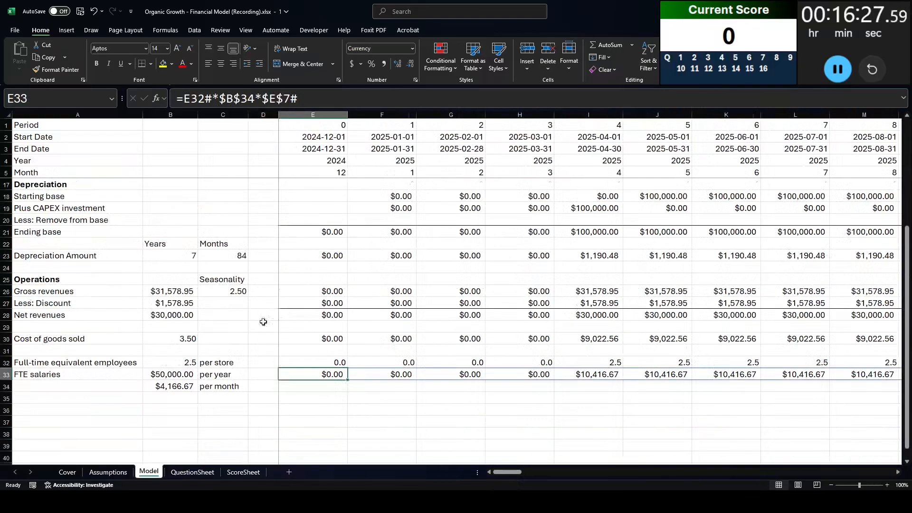
pyautogui.press('F2')
pyautogui.press('Return')
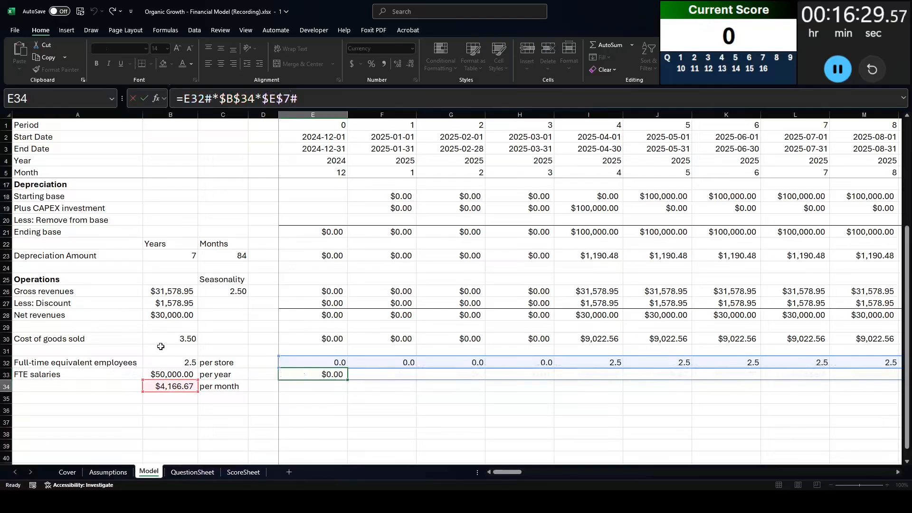
pyautogui.press('Return')
pyautogui.press('Up')
pyautogui.press('Up')
pyautogui.hotkey('ctrl', 'shift', 'Right')
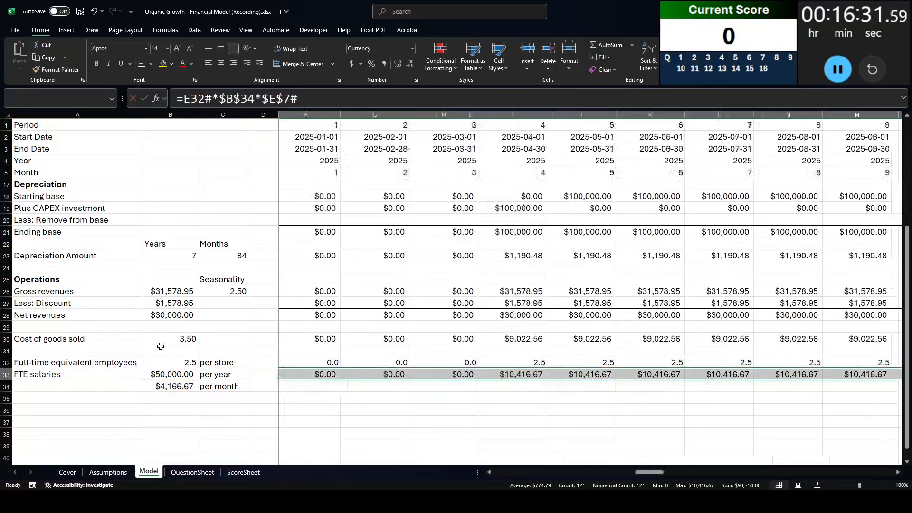
pyautogui.hotkey('ctrl', 'c')
pyautogui.press('Down')
pyautogui.hotkey('ctrl', 'v')
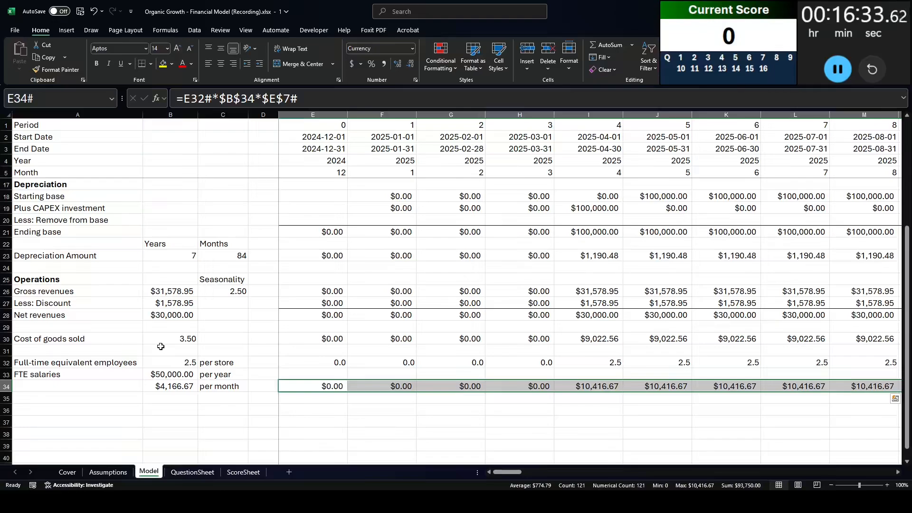
# - Check the cell references in the relocated FTE salaries formula in E34
pyautogui.press('F2')
pyautogui.press('Escape')
pyautogui.press('F2')
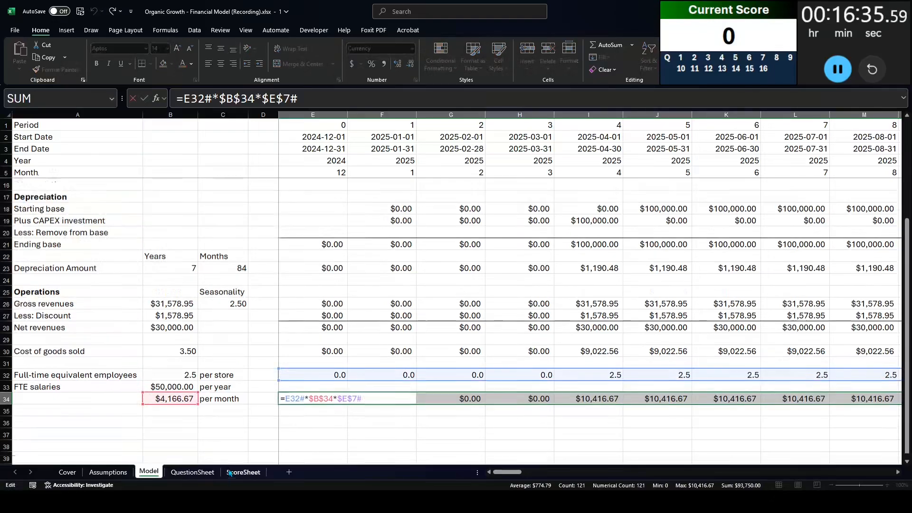
pyautogui.scroll(4, 161, 346)
pyautogui.scroll(-7, 237, 380)
pyautogui.press('Escape')
pyautogui.scroll(4, 167, 413)
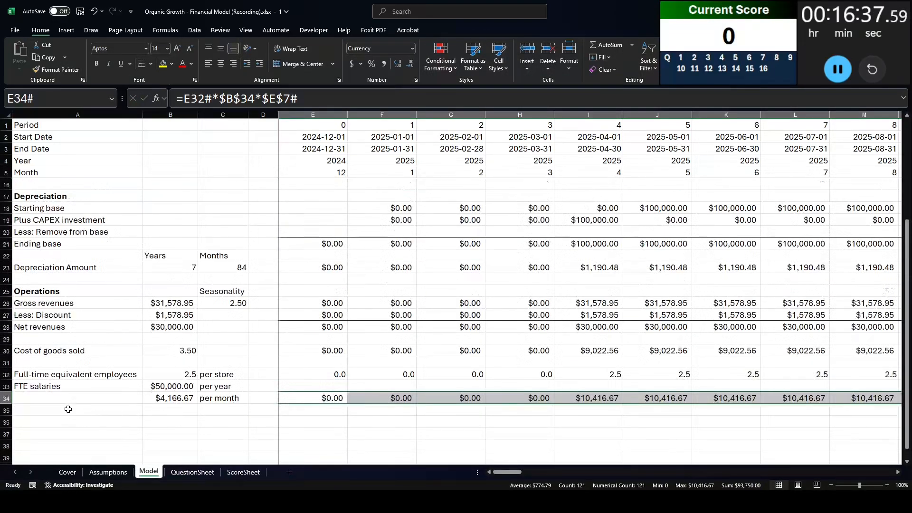
# - Switch to the case PDF in Acrobat and review the bullet on store area, rent and utilities
pyautogui.click(57, 387)
pyautogui.click(58, 411)
pyautogui.click(65, 425)
pyautogui.hotkey('alt', 'Tab')
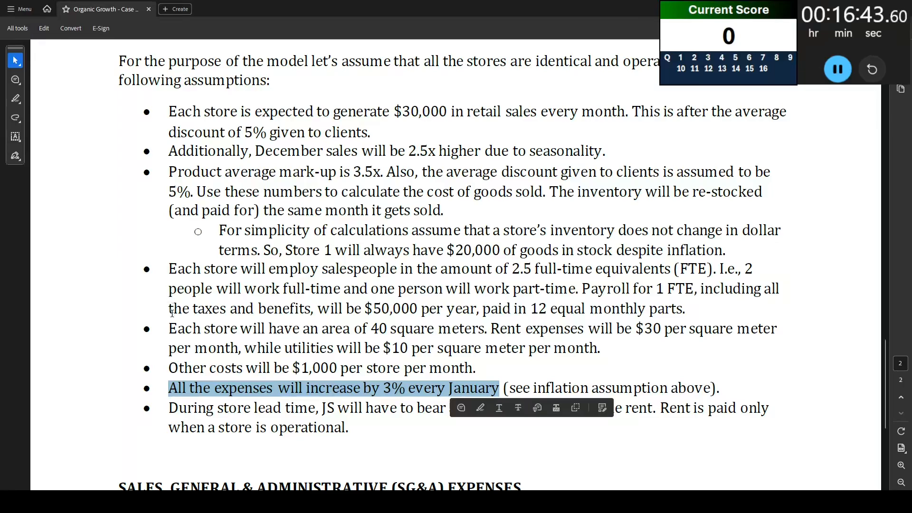
pyautogui.moveTo(169, 328); pyautogui.dragTo(610, 350)
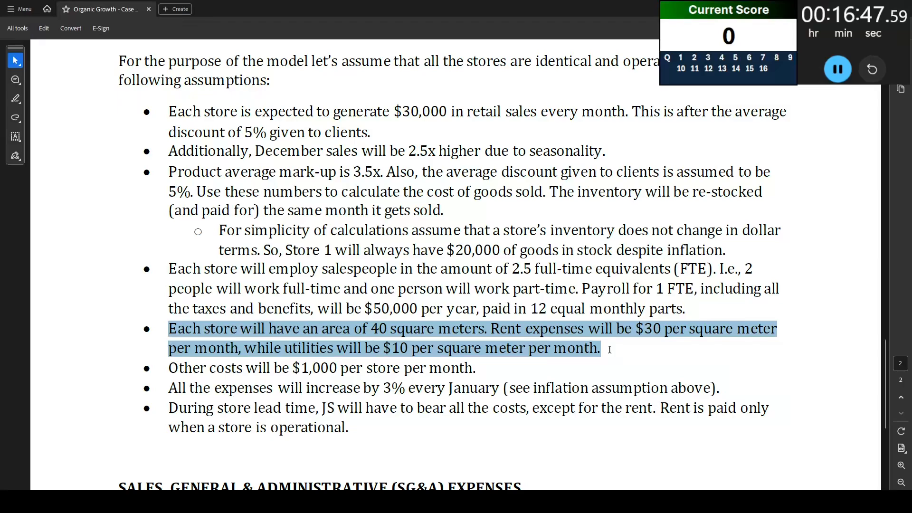
pyautogui.moveTo(610, 350); pyautogui.dragTo(610, 350)
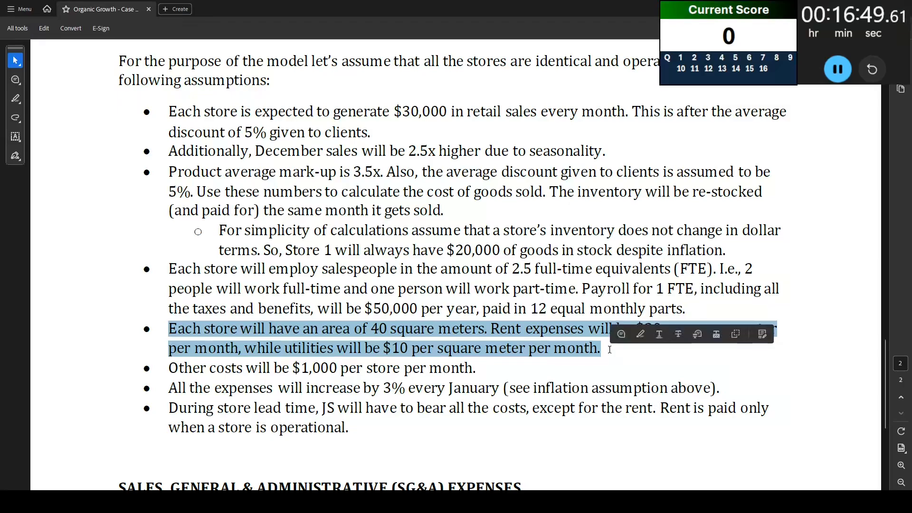
# - Switch to Excel, label A36 "Floor space" and link B36 to the Store Area in H22 of the Assumptions sheet
pyautogui.hotkey('alt', 'Tab')
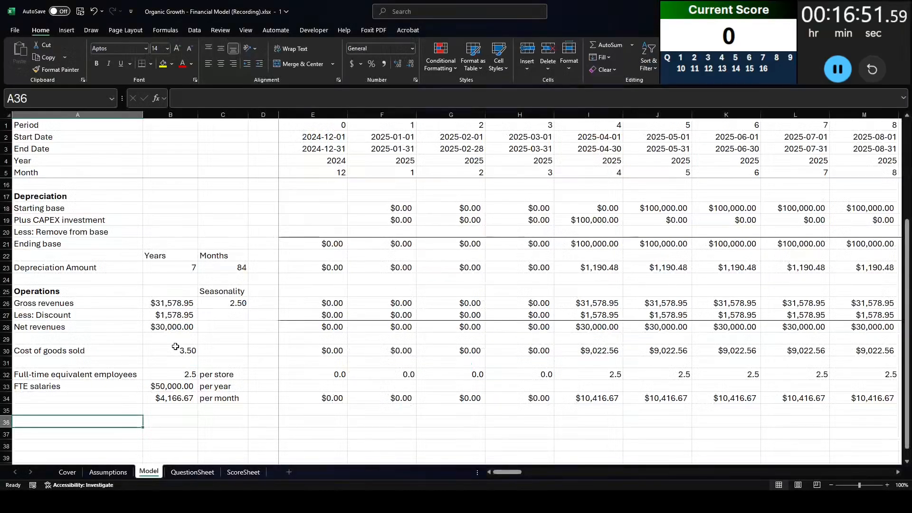
pyautogui.write('Flor s')
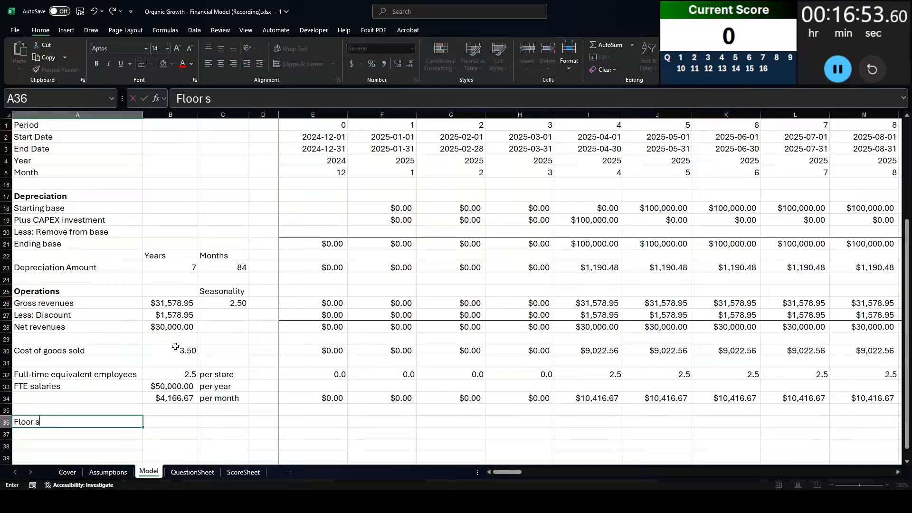
pyautogui.write('pace')
pyautogui.press('Tab')
pyautogui.write('=')
pyautogui.hotkey('ctrl', 'pageup')
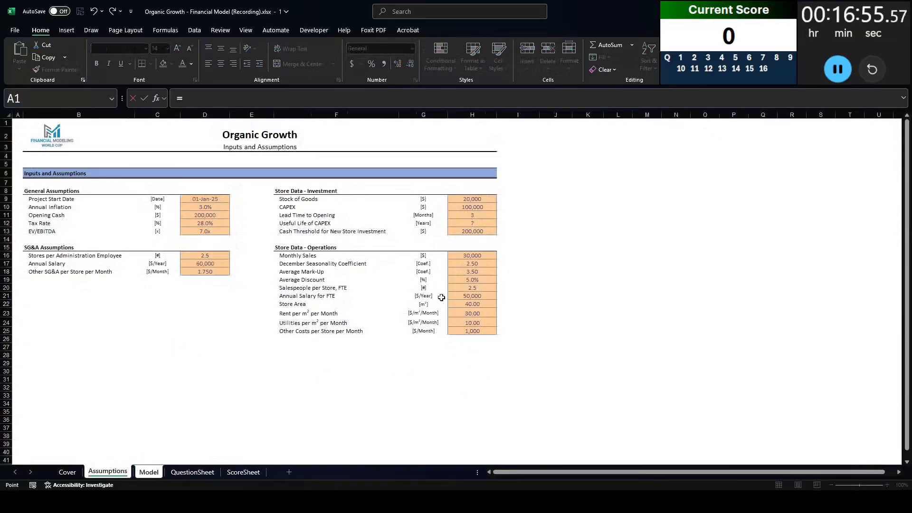
pyautogui.click(467, 304)
pyautogui.press('F4')
pyautogui.press('Tab')
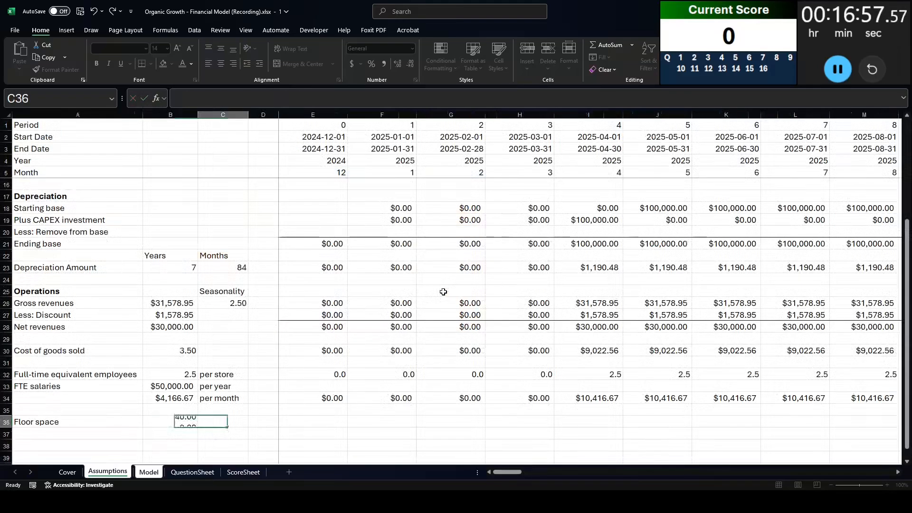
# - Enter the unit note "per store" in C36 for the floor space row
pyautogui.write('per pstore')
pyautogui.press('Tab')
pyautogui.press('Tab')
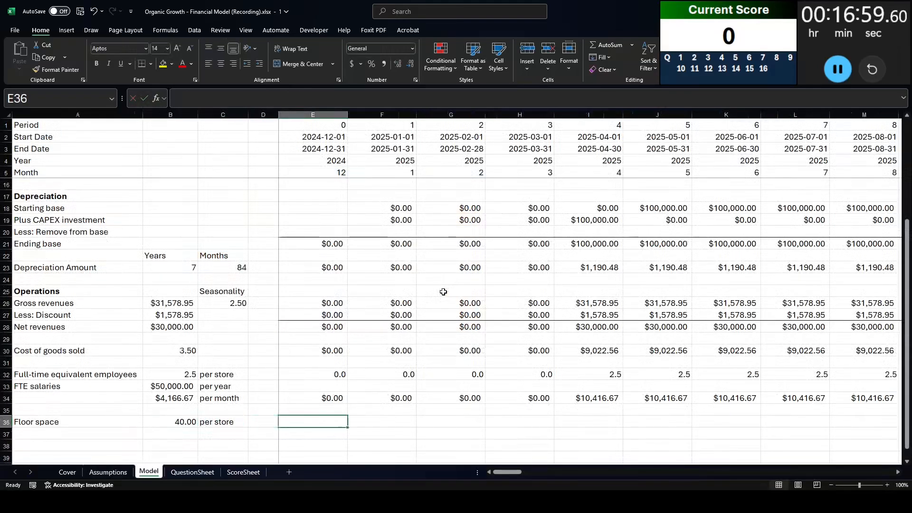
# - Calculate monthly floor space in E36 with =B36*E11:DU11, multiplying the area per store by the stores in operation
pyautogui.write('=')
pyautogui.press('Left')
pyautogui.press('Left')
pyautogui.press('Left')
pyautogui.write('*')
pyautogui.scroll(3, 355, 259)
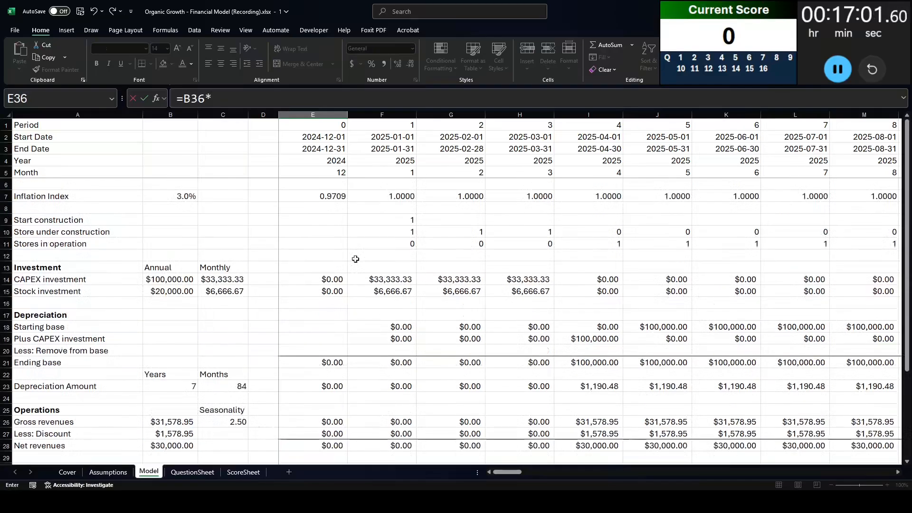
pyautogui.click(313, 235)
pyautogui.press('Down')
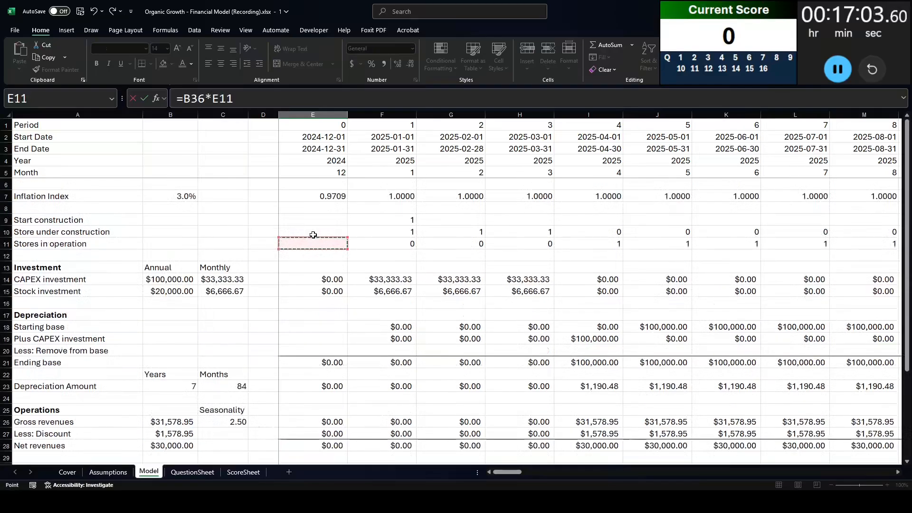
pyautogui.hotkey('shift', 'Right')
pyautogui.hotkey('ctrl', 'shift', 'Right')
pyautogui.hotkey('ctrl', 'shift', 'Right')
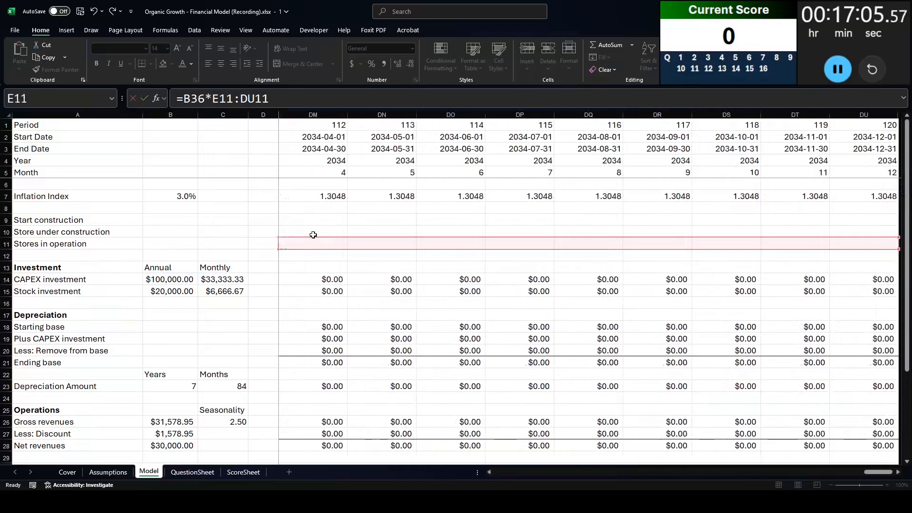
pyautogui.press('Return')
pyautogui.press('Return')
pyautogui.press('Up')
pyautogui.press('Right')
pyautogui.press('Right')
pyautogui.press('Right')
pyautogui.press('Right')
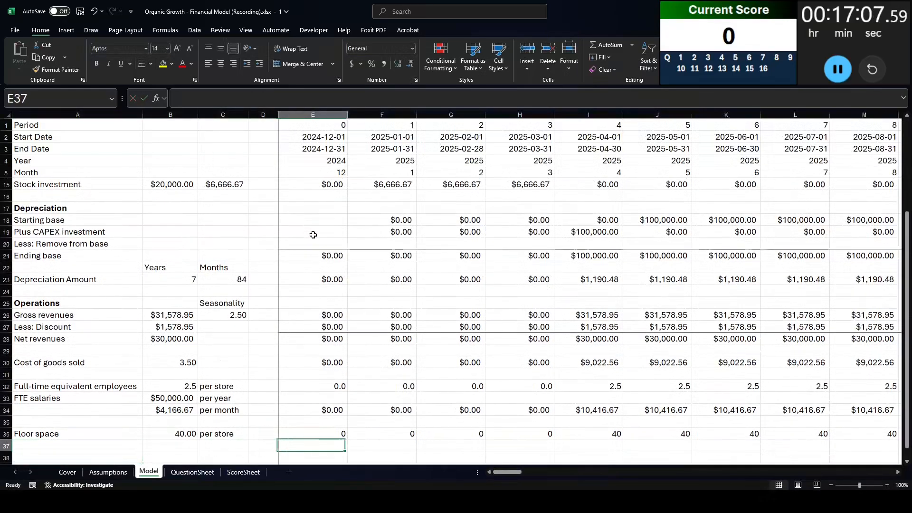
# - Switch to the case PDF in Acrobat and reread the rent and store operating cost assumptions
pyautogui.press('Left')
pyautogui.press('Left')
pyautogui.press('Left')
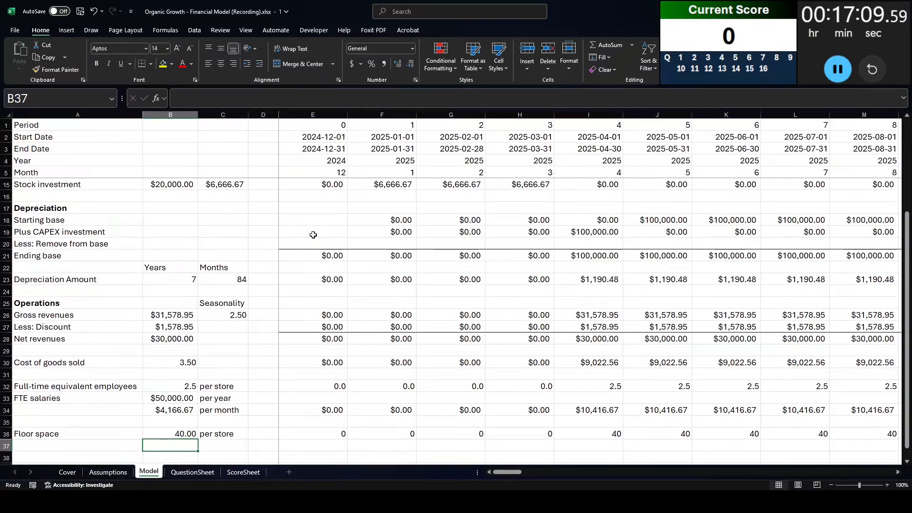
pyautogui.press('Left')
pyautogui.hotkey('alt', 'Tab')
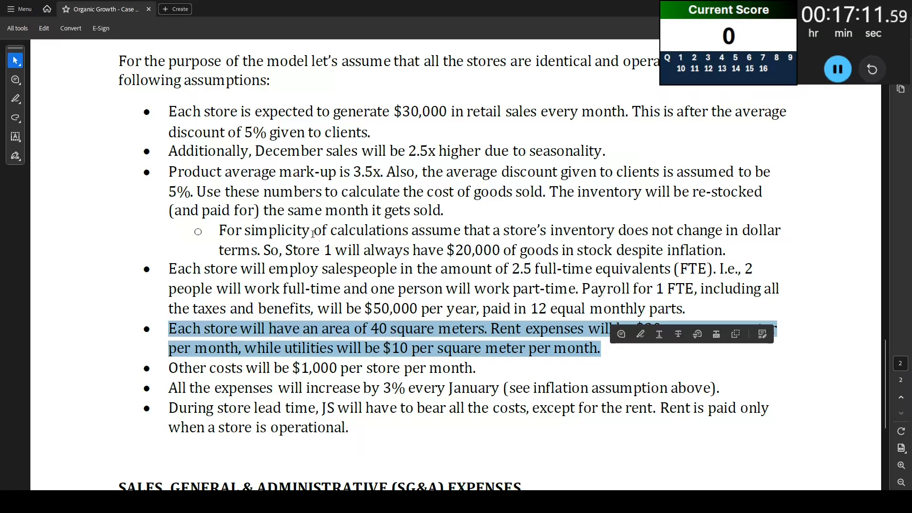
pyautogui.scroll(-2, 313, 233)
pyautogui.click(622, 320)
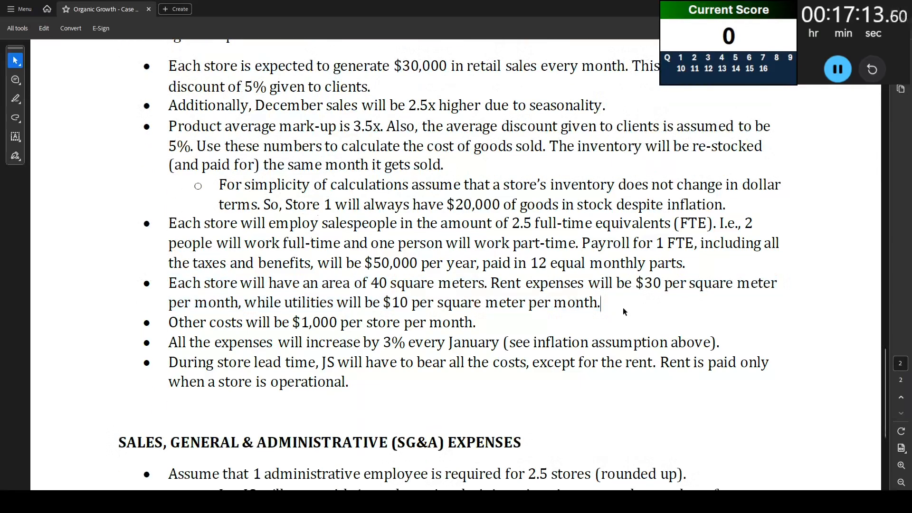
# - Switch to Excel, label A37 "Rent expense" and link B37 to =Assumptions!H23, formatted as currency
pyautogui.hotkey('alt', 'Tab')
pyautogui.write('Remt')
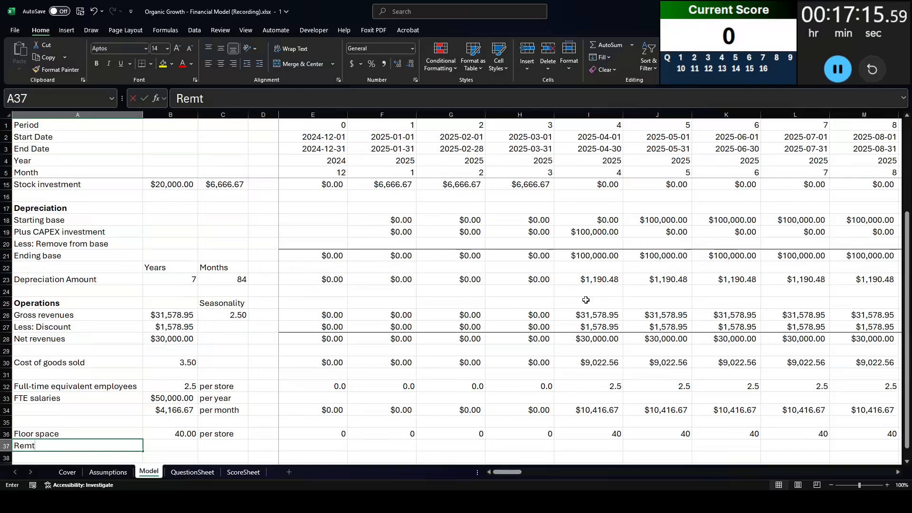
pyautogui.press('BackSpace')
pyautogui.write('nt expense')
pyautogui.press('Tab')
pyautogui.write('=')
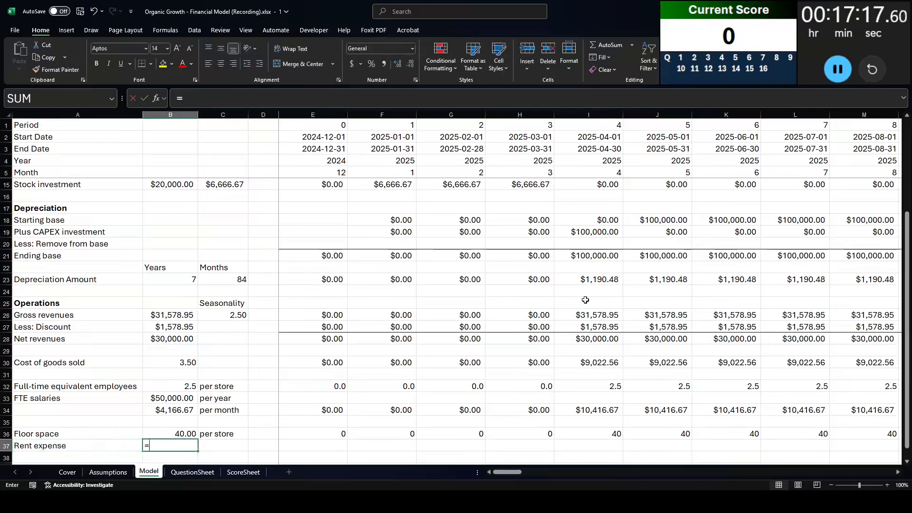
pyautogui.hotkey('ctrl', 'pageup')
pyautogui.click(458, 316)
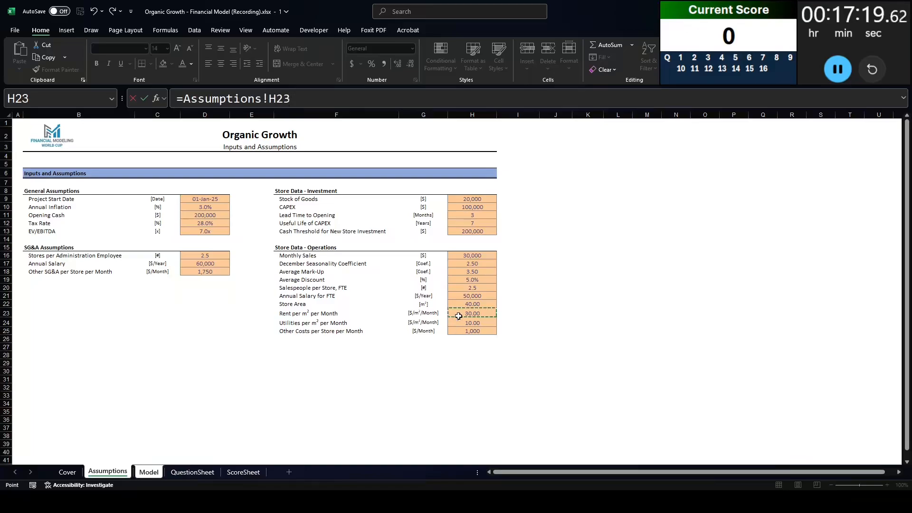
pyautogui.hotkey('ctrl', 'Return')
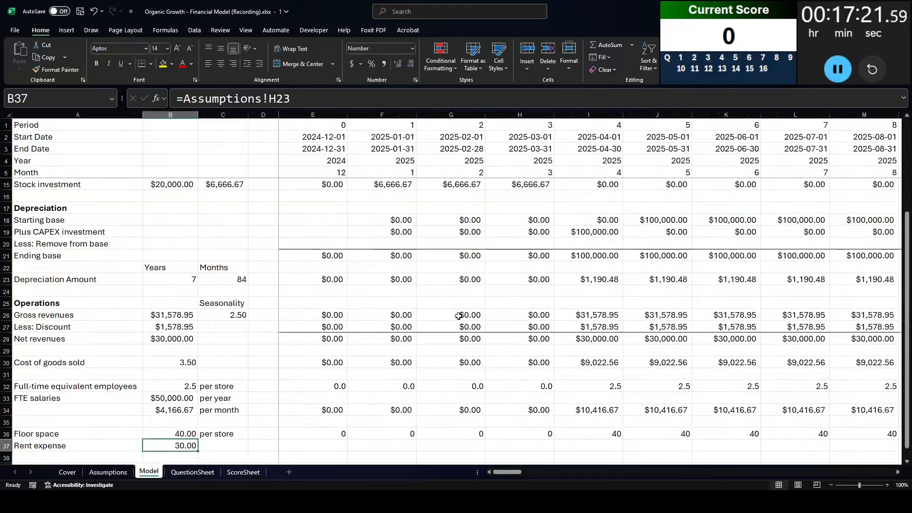
pyautogui.hotkey('ctrl', 'shift', '4')
# - Enter the unit note "per sqm per month" in C37 and autofit the width of column C
pyautogui.press('Tab')
pyautogui.write('per sqm per month')
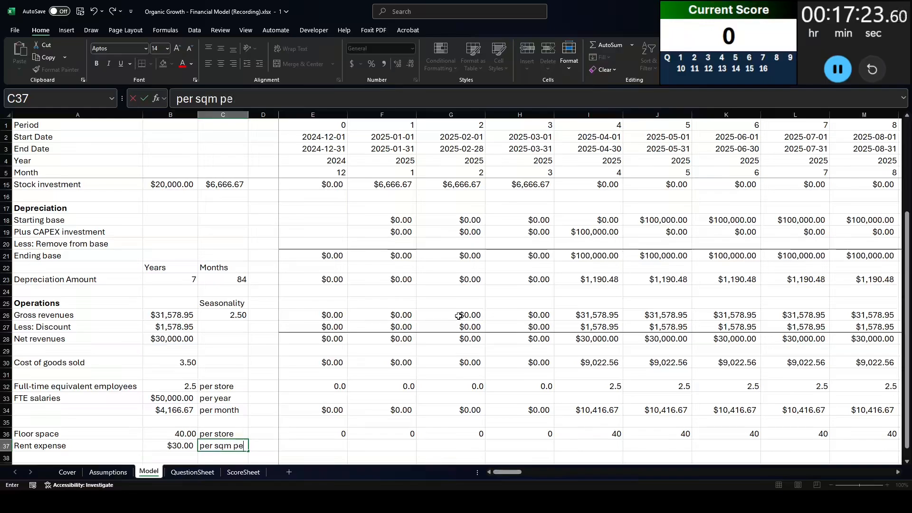
pyautogui.hotkey('ctrl', 'Return')
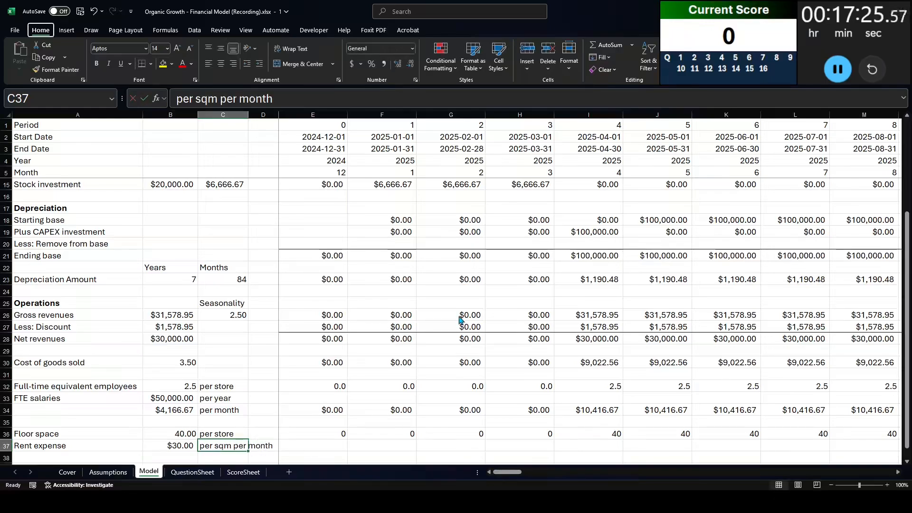
pyautogui.press('h')
pyautogui.press('o')
pyautogui.press('i')
# - Calculate monthly rent expense in E37 with =E36#*B37*E7#, multiplying floor space by the rent rate and the inflation index
pyautogui.press('Right')
pyautogui.press('Right')
pyautogui.write('=')
pyautogui.press('Up')
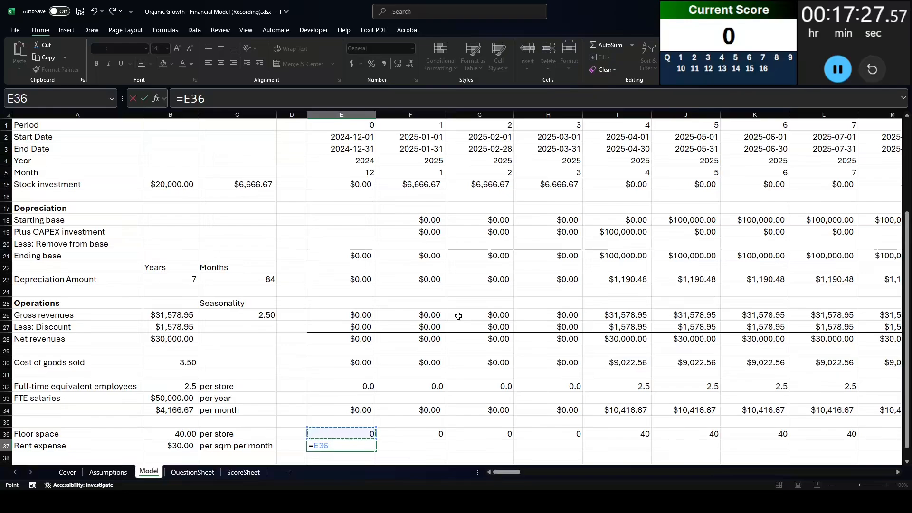
pyautogui.hotkey('ctrl', 'shift', 'Right')
pyautogui.write('*')
pyautogui.press('Left')
pyautogui.press('Left')
pyautogui.press('Left')
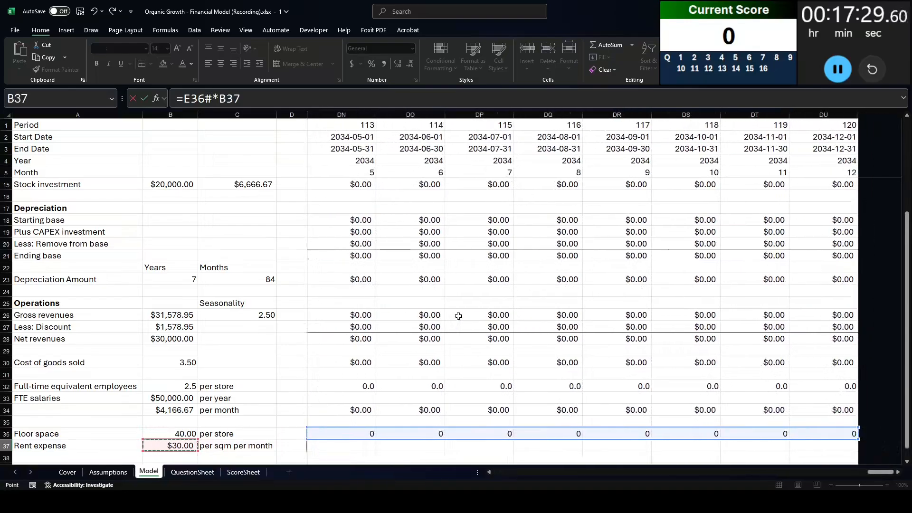
pyautogui.hotkey('alt', 'Tab')
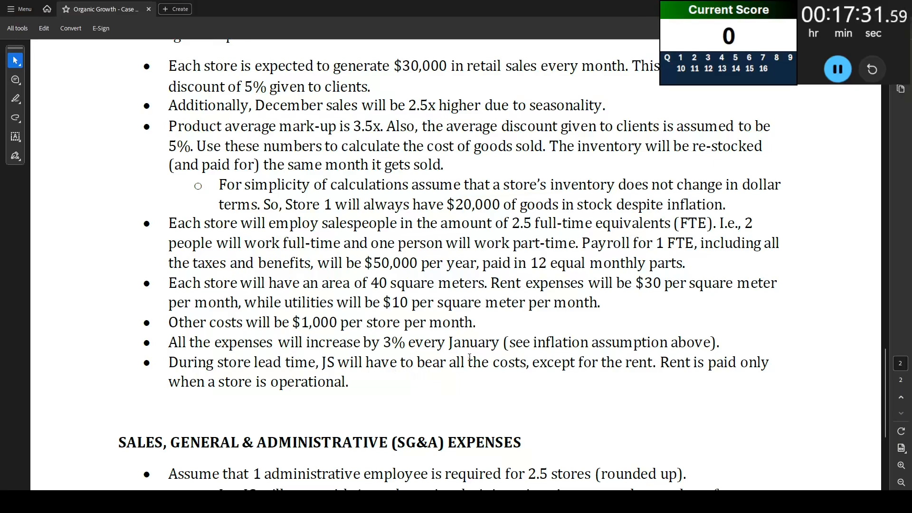
pyautogui.hotkey('alt', 'Tab')
pyautogui.write('*')
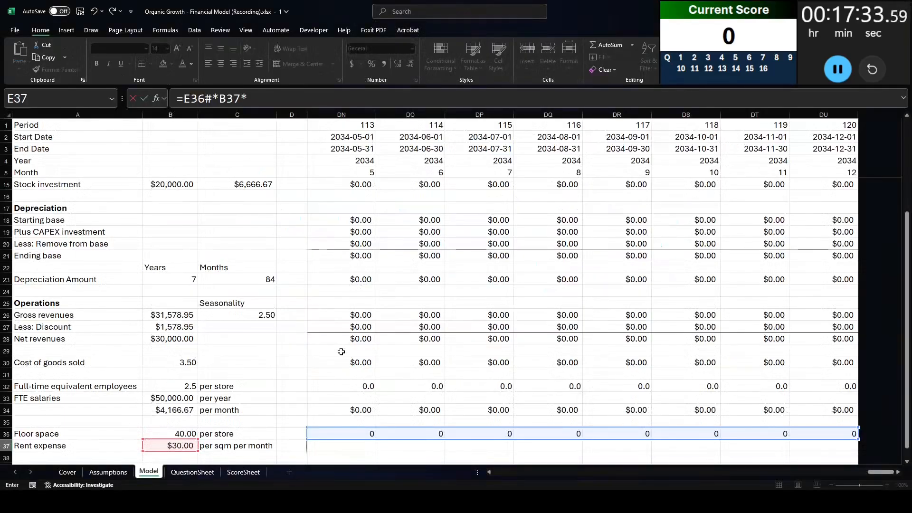
pyautogui.click(289, 196)
pyautogui.press('Right')
pyautogui.write('#')
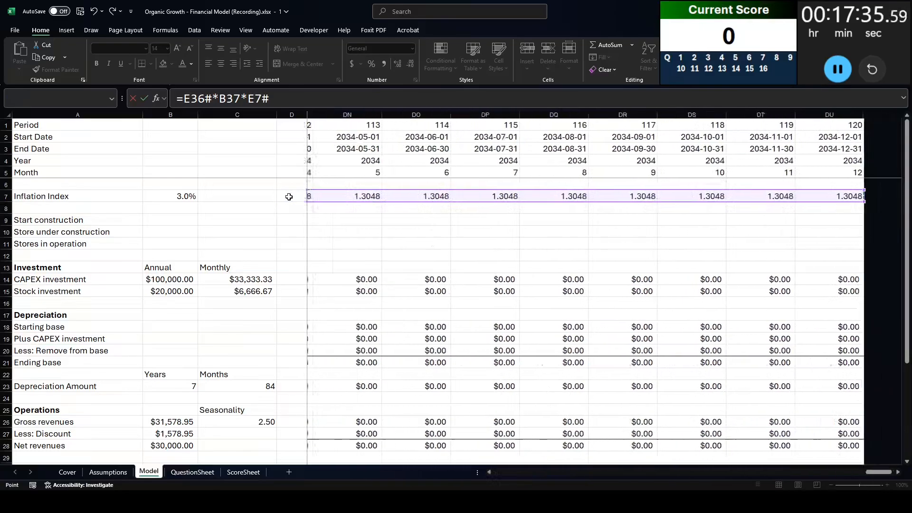
pyautogui.press('Return')
# - Format the whole monthly rent expense range in row 37 as currency
pyautogui.scroll(-3, 289, 214)
pyautogui.press('Up')
pyautogui.hotkey('ctrl', 'shift', 'Right')
pyautogui.hotkey('ctrl', 'shift', '4')
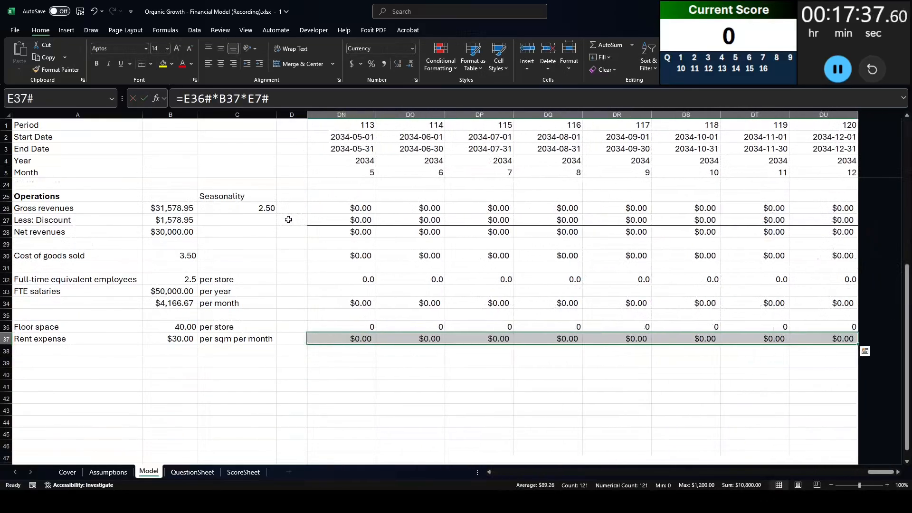
# - Label A38 "Utilities expense" and link B38 to =Assumptions!$H$24
pyautogui.press('Home')
pyautogui.press('Down')
pyautogui.press('Left')
pyautogui.press('Left')
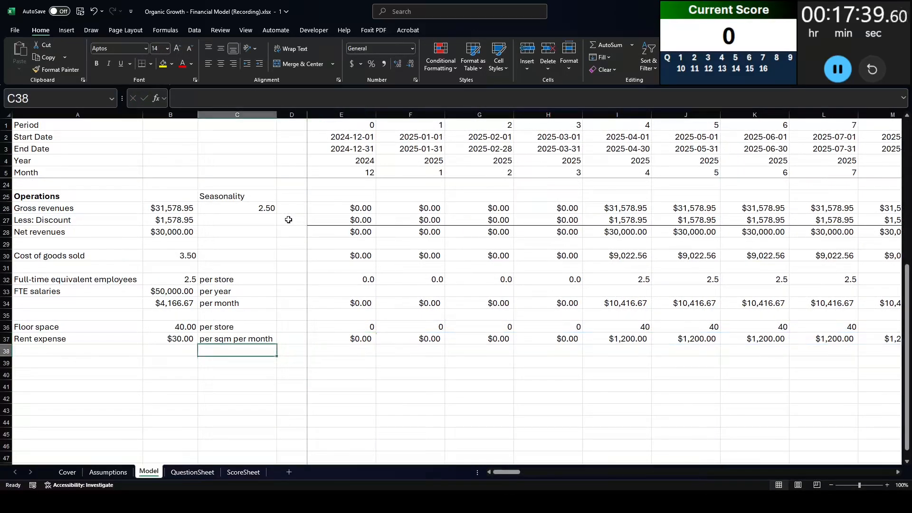
pyautogui.press('Left')
pyautogui.press('Left')
pyautogui.hotkey('alt', 'Tab')
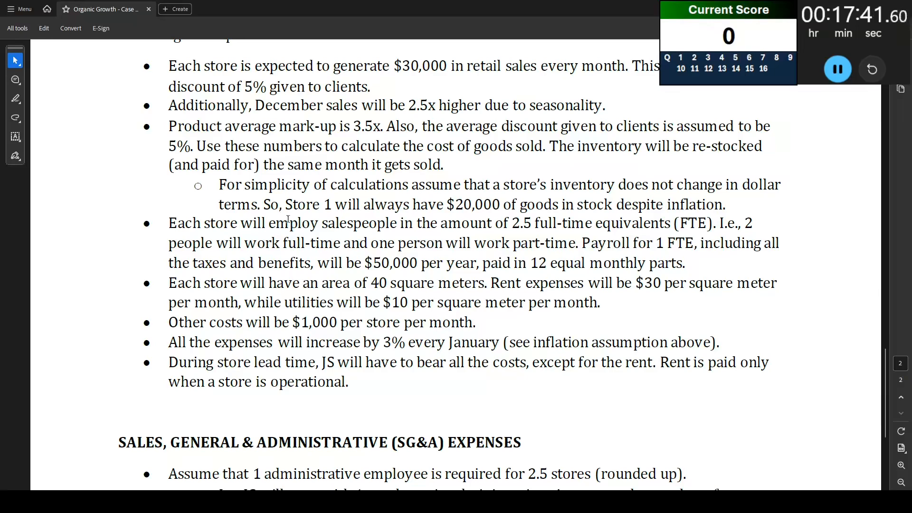
pyautogui.hotkey('alt', 'Tab')
pyautogui.press('Up')
pyautogui.press('Down')
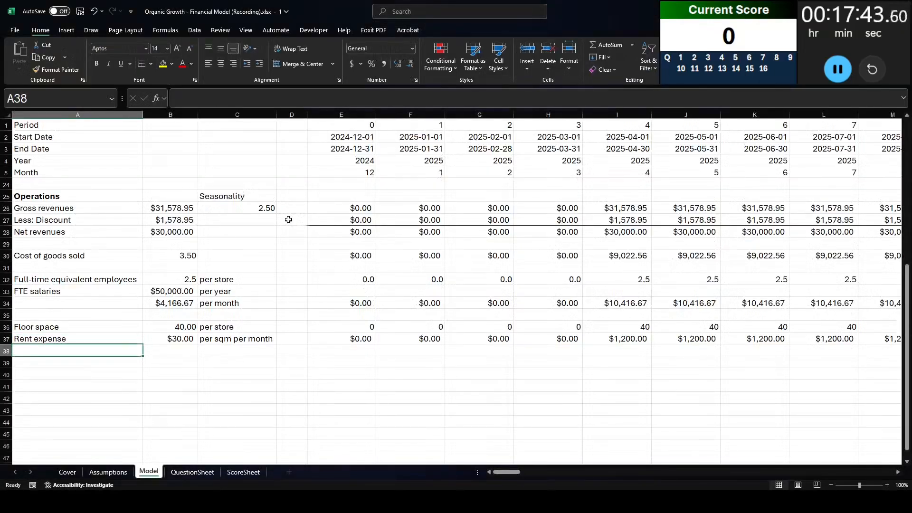
pyautogui.write('Utilities expense')
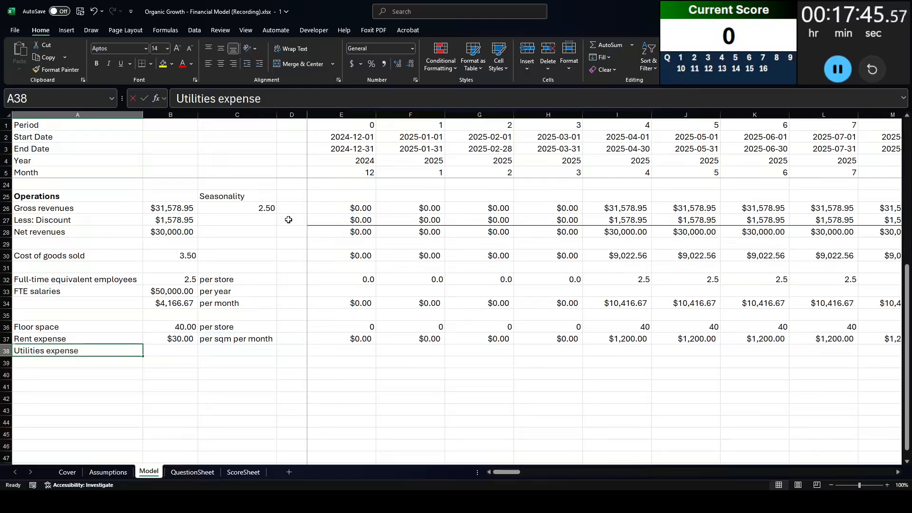
pyautogui.press('Tab')
pyautogui.write('=')
pyautogui.hotkey('ctrl', 'pageup')
pyautogui.click(462, 325)
pyautogui.press('F4')
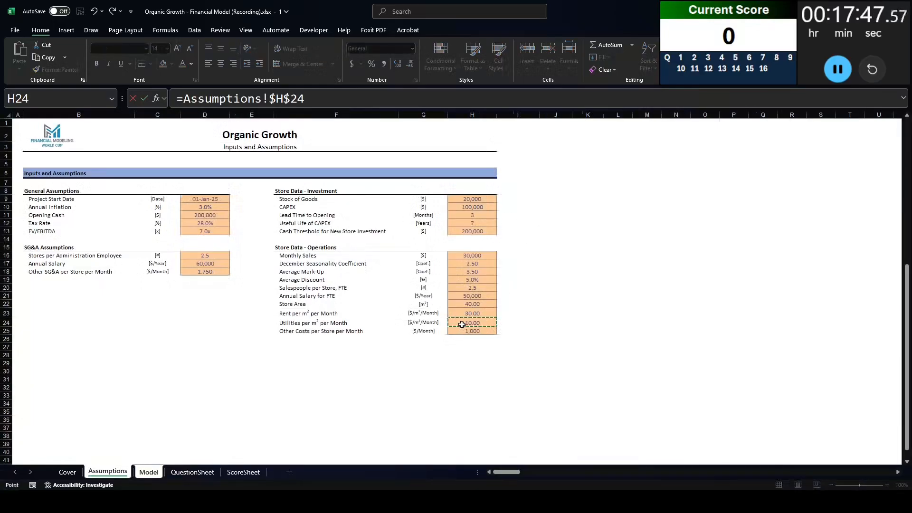
pyautogui.press('Return')
# - Copy the unit note "per sqm per month" from C37 into C38 and format B38 as currency
pyautogui.press('Up')
pyautogui.press('Right')
pyautogui.press('Right')
pyautogui.press('Up')
pyautogui.hotkey('ctrl', 'c')
pyautogui.press('Down')
pyautogui.hotkey('ctrl', 'v')
pyautogui.press('Left')
pyautogui.hotkey('ctrl', 'shift', '3')
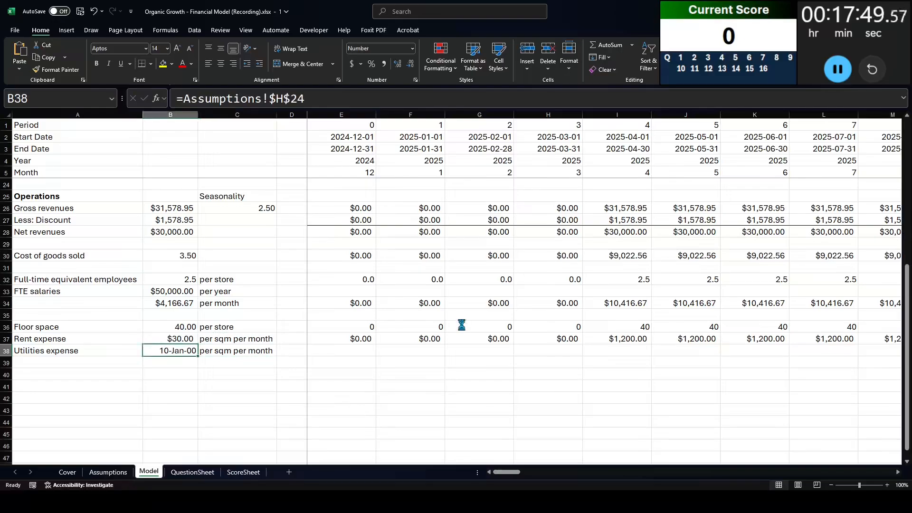
pyautogui.hotkey('ctrl', 'shift', '4')
# - Calculate monthly utilities expense in E38 with =E36#*B38*E7#, multiplying floor space by the utilities rate and the inflation index
pyautogui.press('Right')
pyautogui.press('Right')
pyautogui.press('Right')
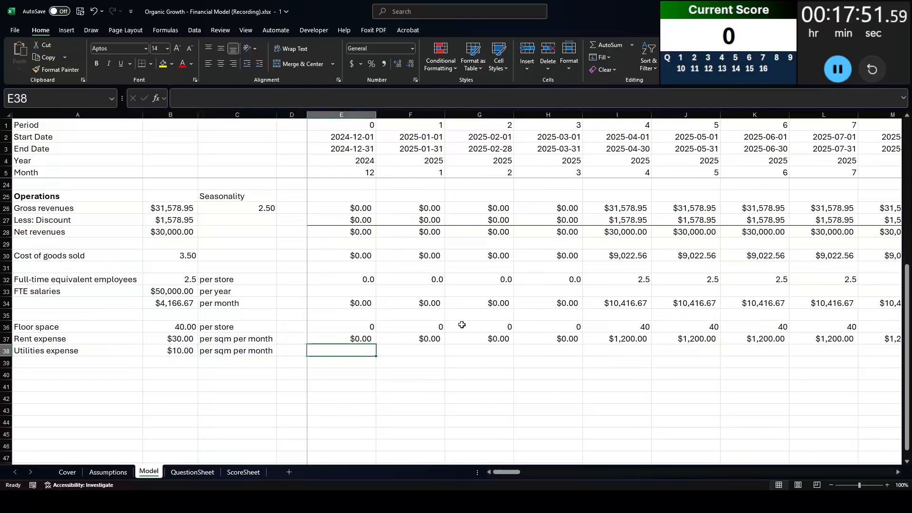
pyautogui.write('=')
pyautogui.press('Up')
pyautogui.press('Up')
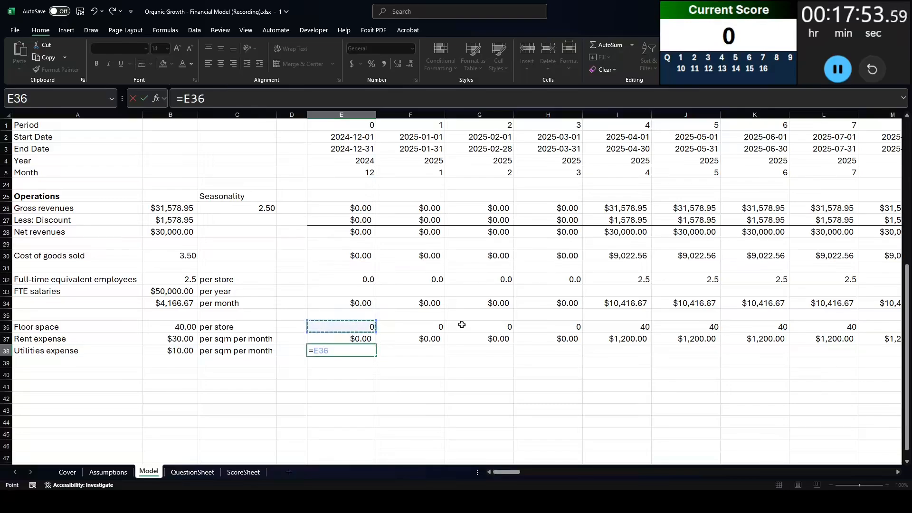
pyautogui.hotkey('ctrl', 'shift', 'Right')
pyautogui.write('*')
pyautogui.press('Left')
pyautogui.press('Left')
pyautogui.press('Left')
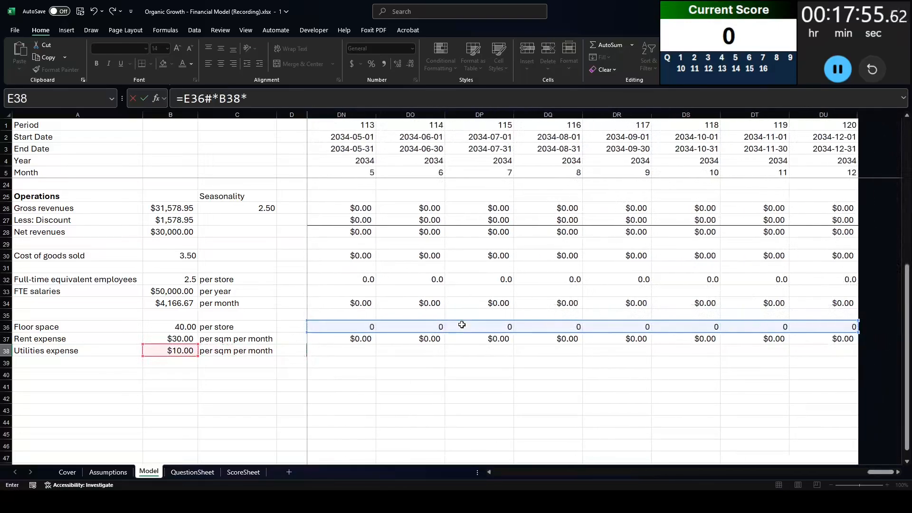
pyautogui.write('*')
pyautogui.scroll(6, 462, 324)
pyautogui.click(299, 192)
pyautogui.press('Right')
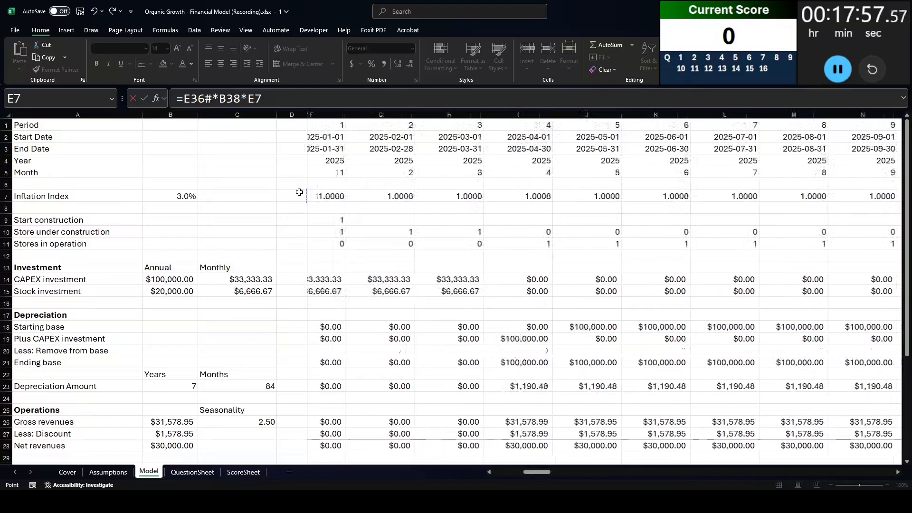
pyautogui.write('#')
pyautogui.press('Return')
# - Format the whole monthly utilities expense range in row 38 as currency
pyautogui.press('Up')
pyautogui.hotkey('ctrl', 'shift', 'Right')
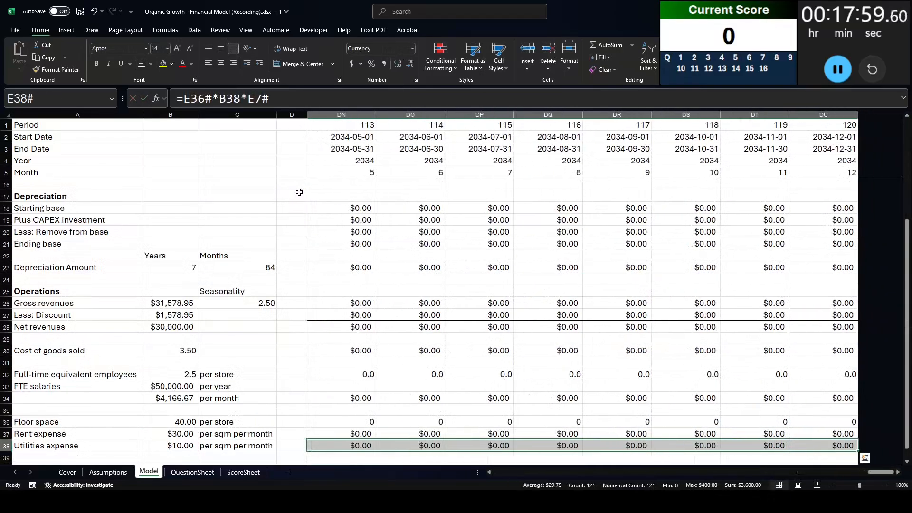
pyautogui.hotkey('ctrl', 'shift', 'Left')
pyautogui.scroll(-4, 329, 256)
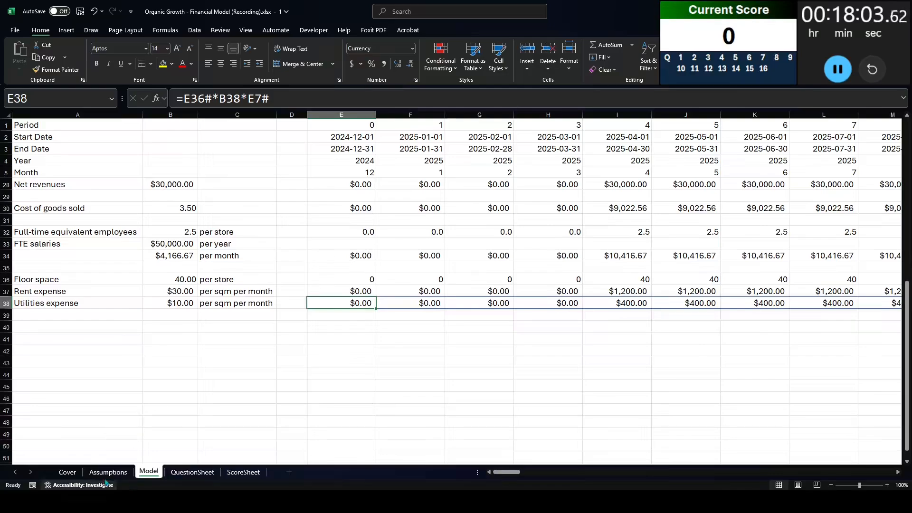
# - Switch to the case PDF in Acrobat, reread the other store costs assumption, and return to Excel
pyautogui.hotkey('alt', 'Tab')
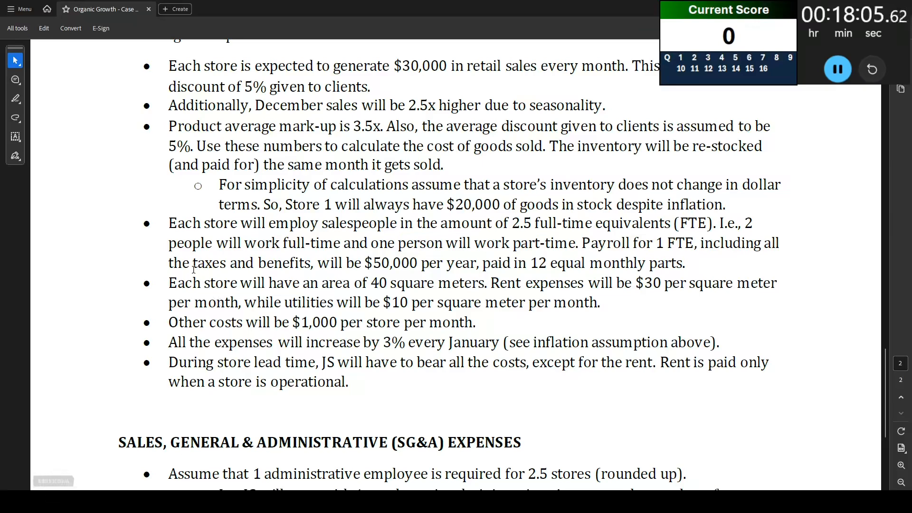
pyautogui.moveTo(169, 324); pyautogui.dragTo(476, 324)
pyautogui.scroll(-1, 258, 284)
pyautogui.hotkey('alt', 'Tab')
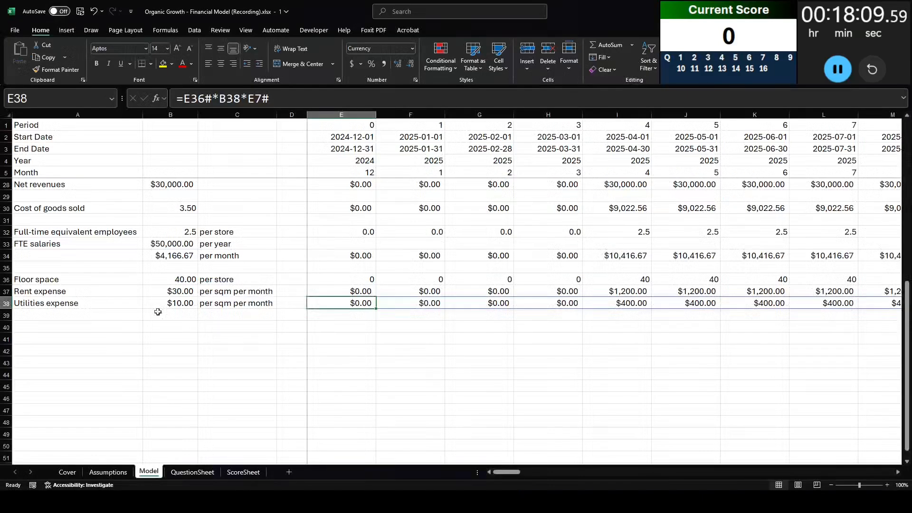
# - Add an "Other costs" row 39, linking B39 to =Assumptions!$H$25 and noting "per store per month" in C39
pyautogui.click(86, 313)
pyautogui.write('Other costs')
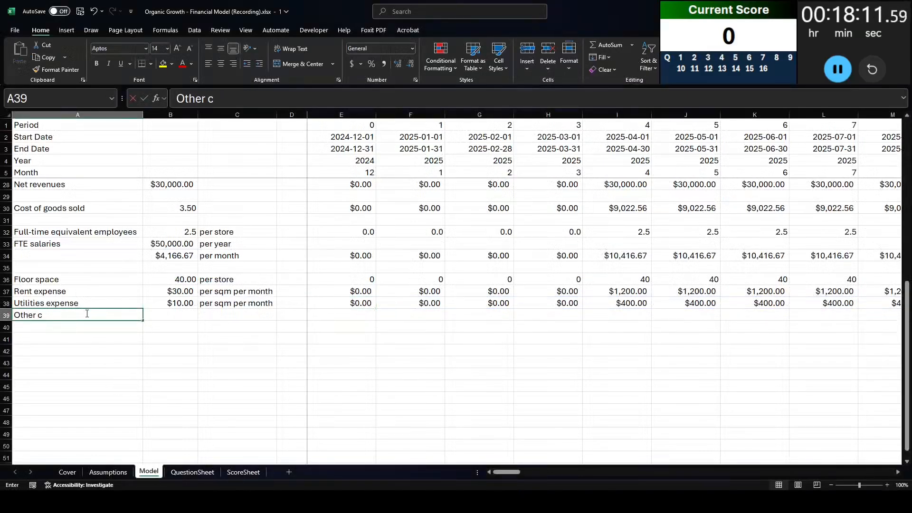
pyautogui.press('Tab')
pyautogui.write('=')
pyautogui.hotkey('ctrl', 'pageup')
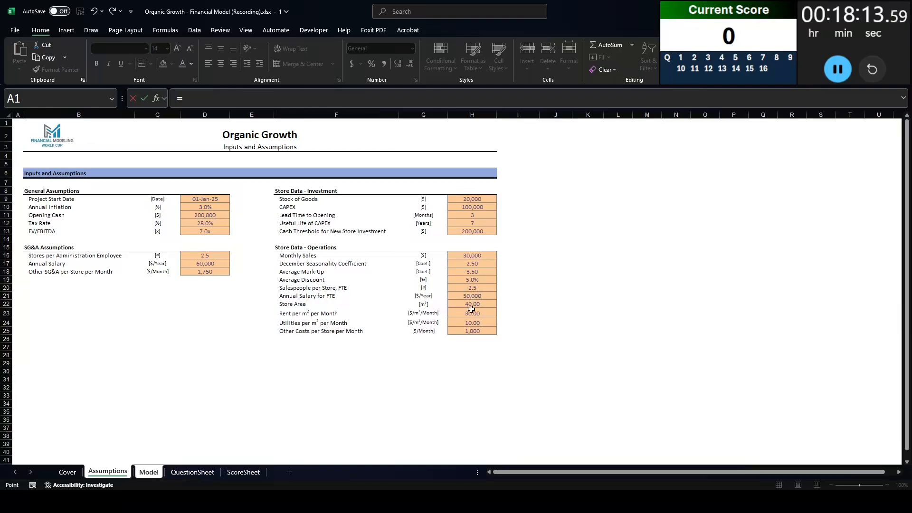
pyautogui.click(484, 331)
pyautogui.press('F4')
pyautogui.press('Tab')
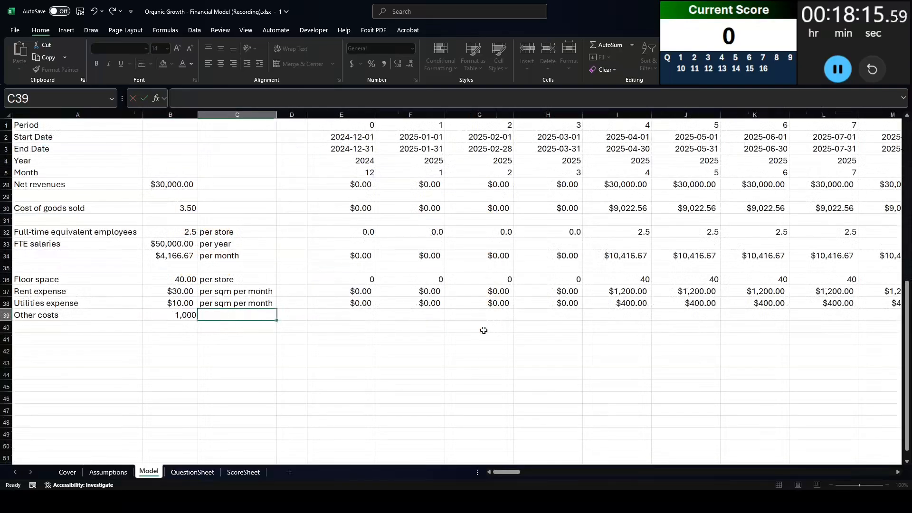
pyautogui.write('per store per month')
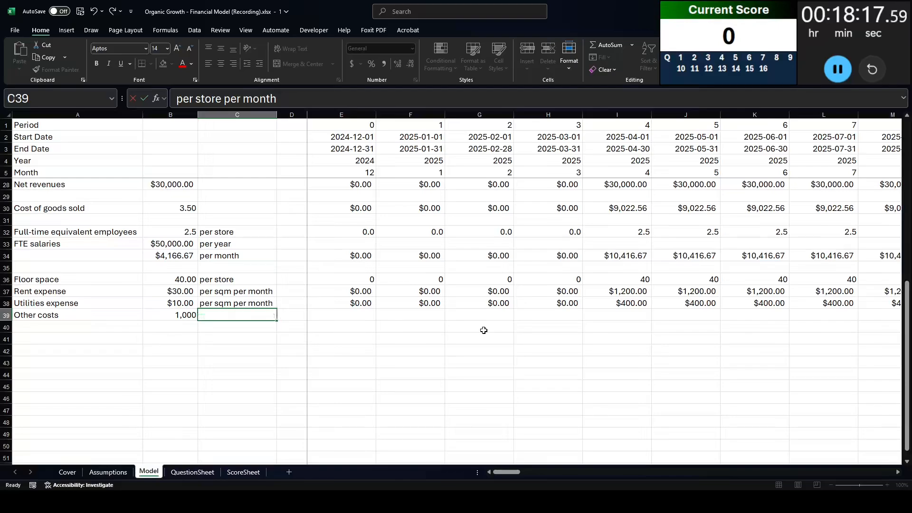
# - Calculate monthly other costs in E39 with =B39*E11:DU11*E7#, multiplying the cost per store by stores in operation and the inflation index
pyautogui.press('Tab')
pyautogui.press('Tab')
pyautogui.press('Tab')
pyautogui.write('=')
pyautogui.write('=')
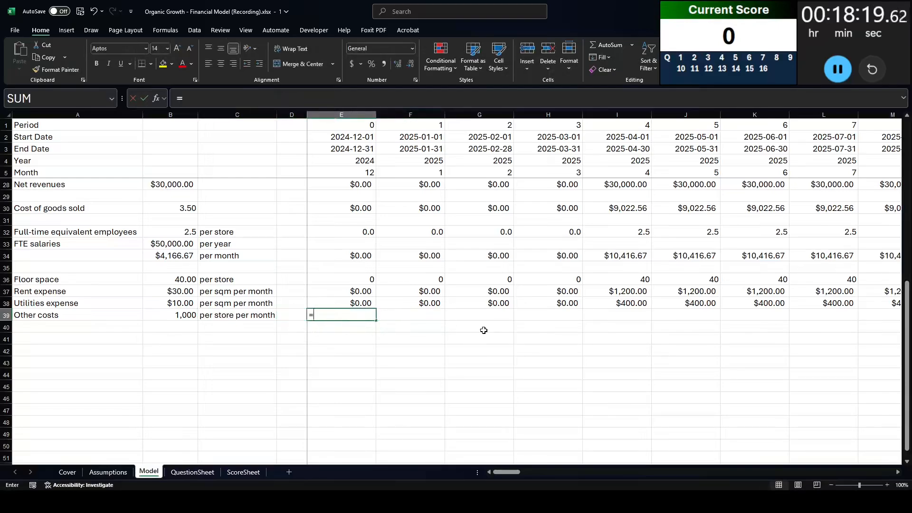
pyautogui.press('Left')
pyautogui.press('Left')
pyautogui.press('Left')
pyautogui.write('/')
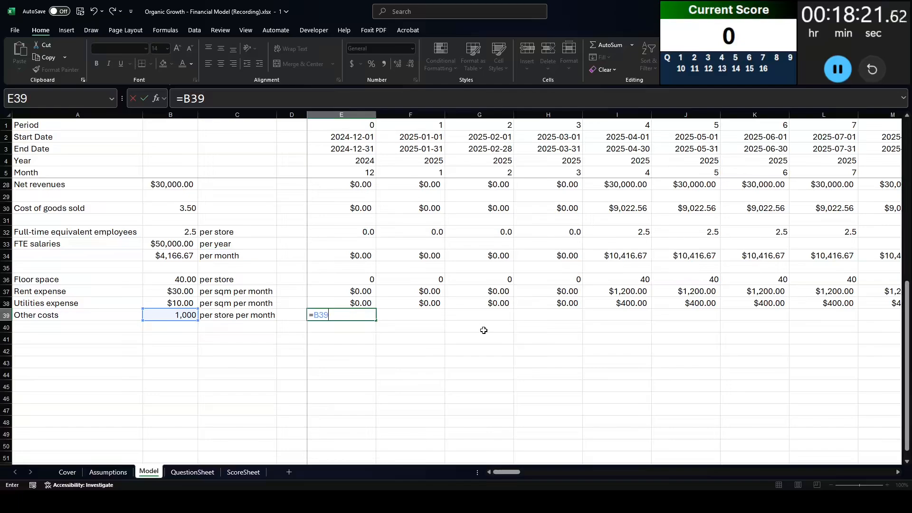
pyautogui.scroll(7, 484, 330)
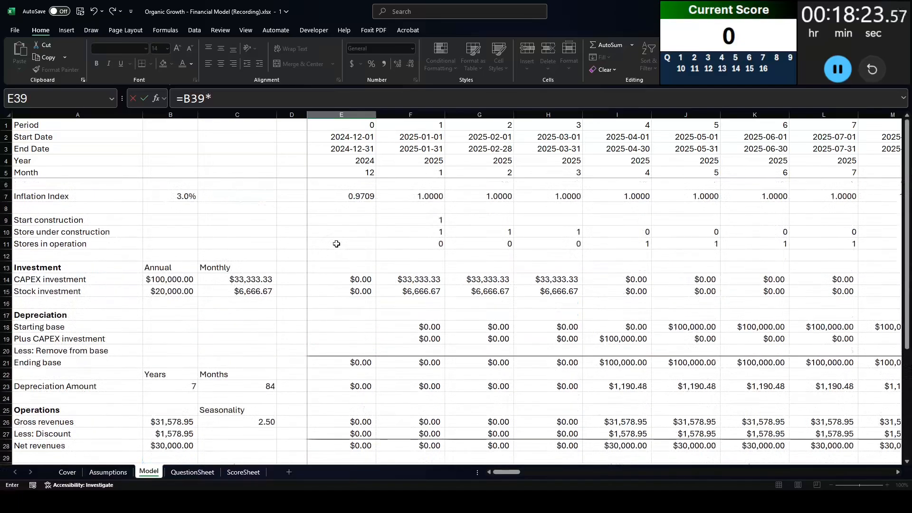
pyautogui.click(337, 244)
pyautogui.hotkey('ctrl', 'shift', 'Right')
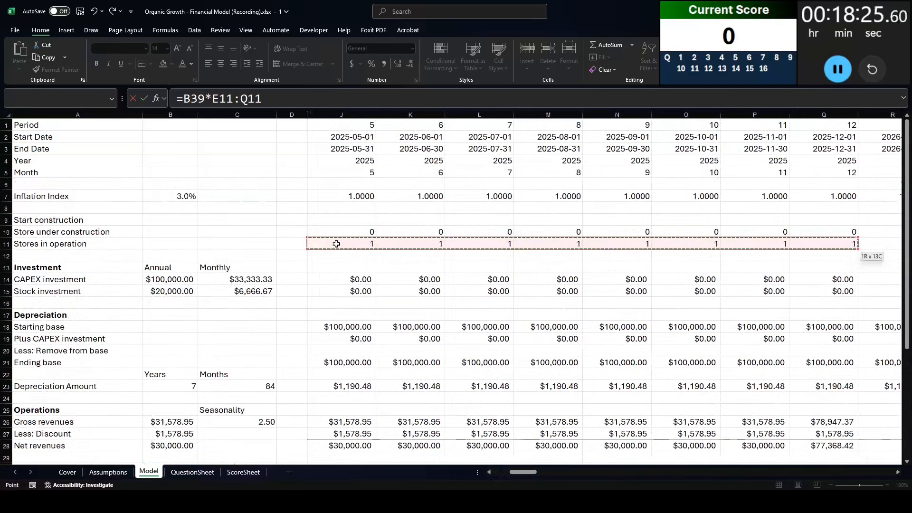
pyautogui.write('*')
pyautogui.click(282, 198)
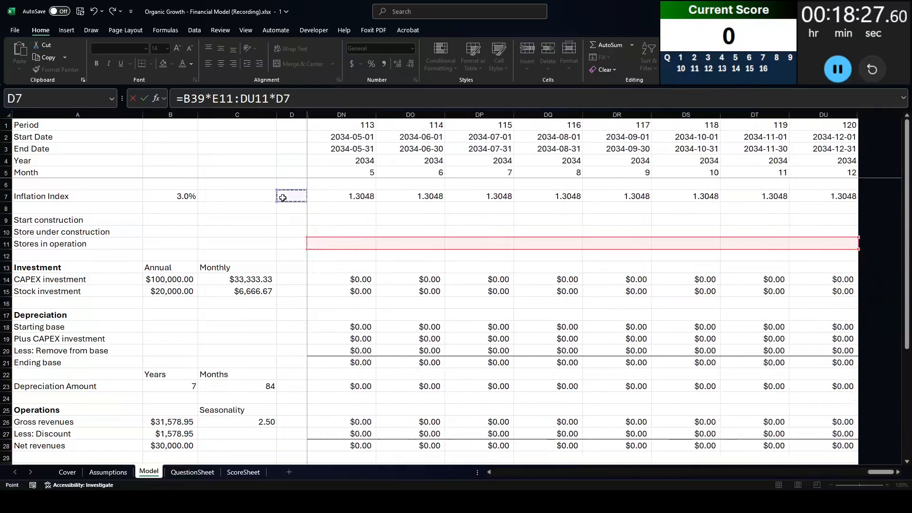
pyautogui.press('Right')
pyautogui.hotkey('ctrl', 'shift', 'Right')
pyautogui.press('Return')
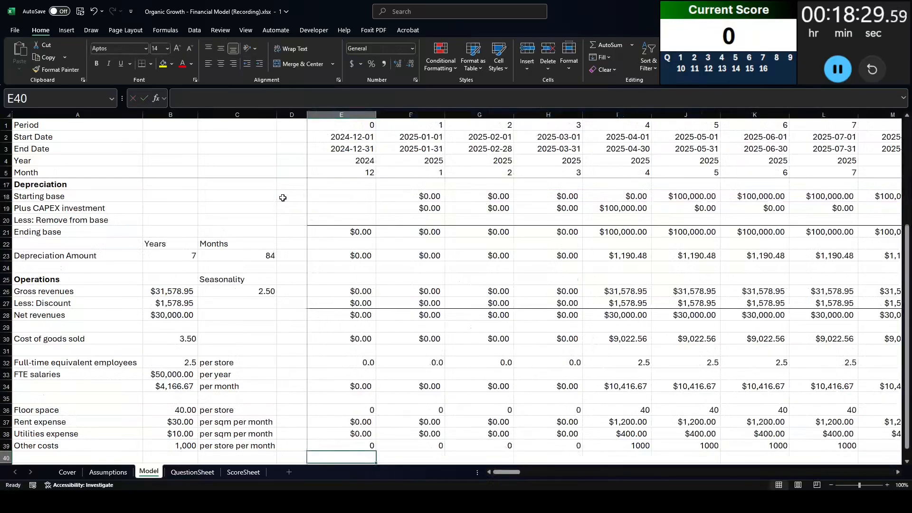
# - Format the whole monthly other costs range in row 39 as currency
pyautogui.press('Up')
pyautogui.hotkey('ctrl', 'shift', 'Right')
pyautogui.hotkey('ctrl', 'shift', '4')
pyautogui.press('Left')
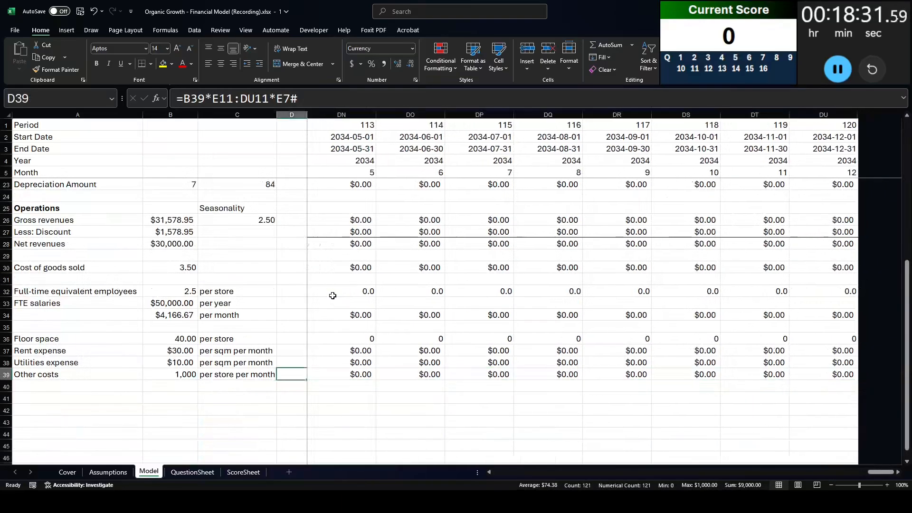
pyautogui.press('Right')
# - Switch to the case PDF in Acrobat and reread the annual expense increase and the rule on costs borne during store lead time
pyautogui.hotkey('alt', 'Tab')
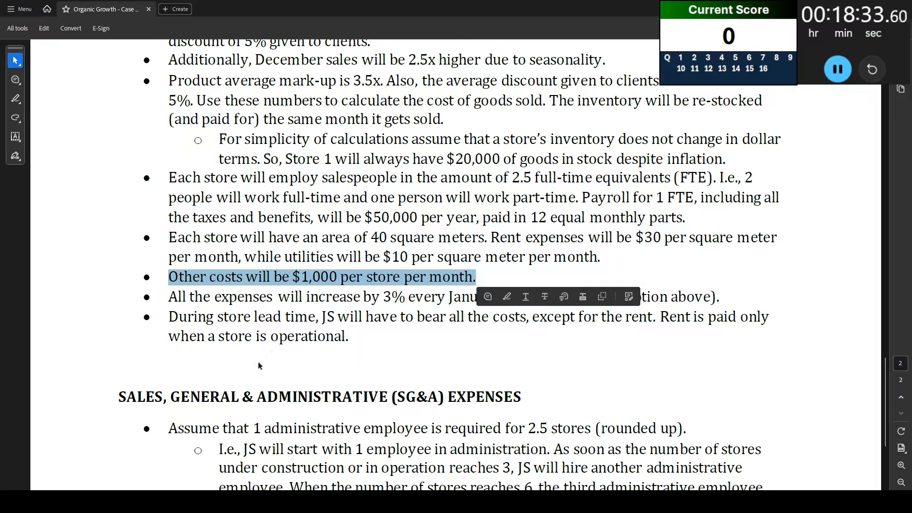
pyautogui.doubleClick(170, 301)
pyautogui.hotkey('ctrl', 'shift', 'Right')
pyautogui.hotkey('ctrl', 'shift', 'Right')
pyautogui.hotkey('ctrl', 'shift', 'Right')
pyautogui.hotkey('ctrl', 'shift', 'Right')
pyautogui.hotkey('ctrl', 'shift', 'Right')
pyautogui.hotkey('ctrl', 'shift', 'Right')
pyautogui.hotkey('ctrl', 'shift', 'Right')
pyautogui.hotkey('ctrl', 'shift', 'Right')
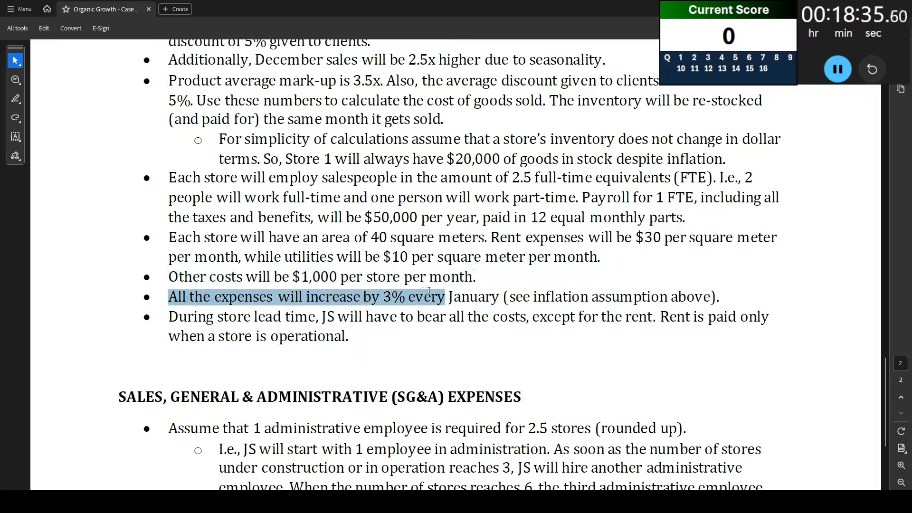
pyautogui.click(217, 308)
pyautogui.moveTo(156, 313); pyautogui.dragTo(630, 322)
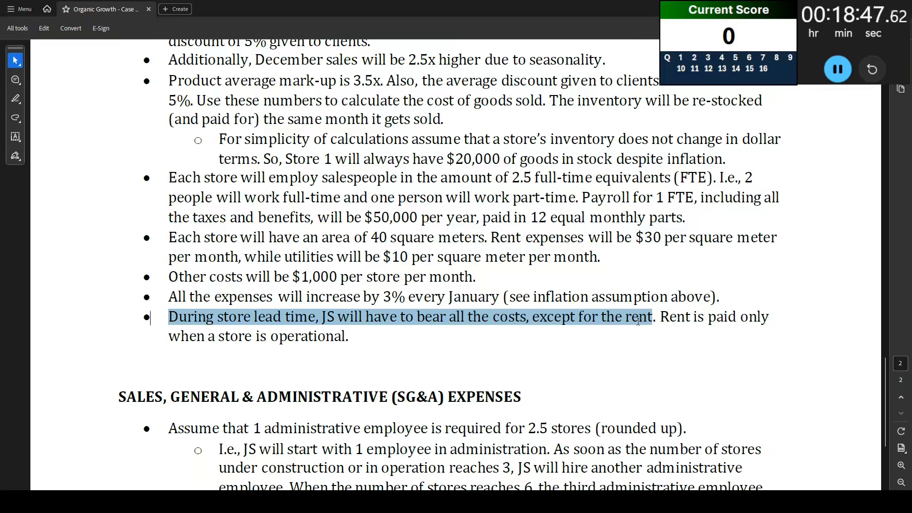
pyautogui.moveTo(639, 322); pyautogui.dragTo(638, 321)
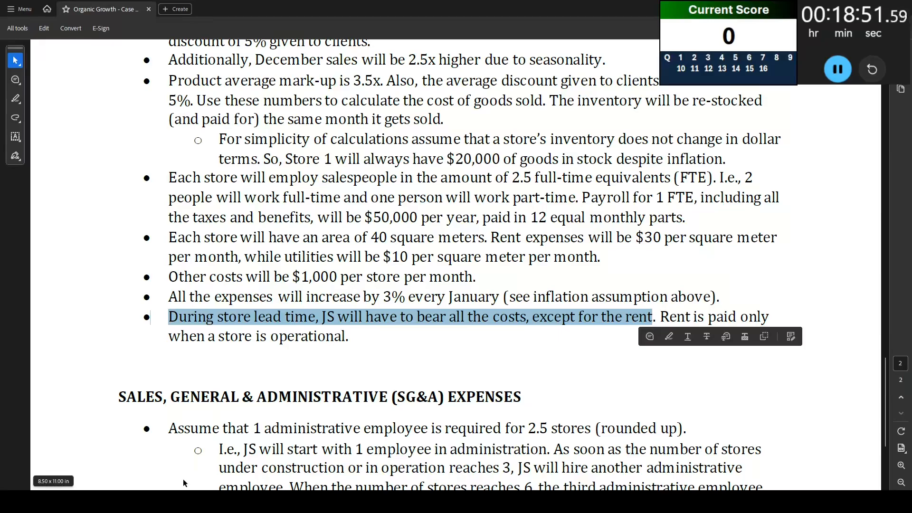
# - Switch back to the financial model in Excel and insert a blank row 12 beneath "Stores in operation" on the Model sheet
pyautogui.moveTo(204, 502)
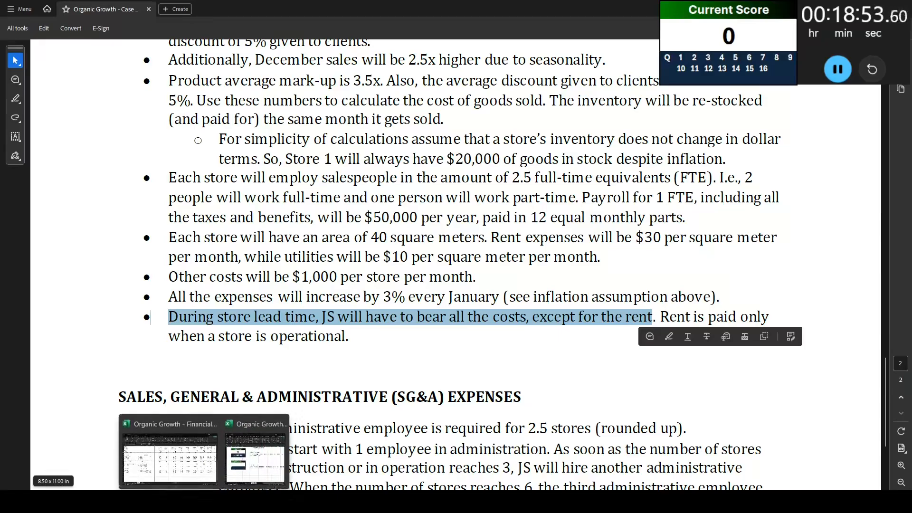
pyautogui.click(196, 462)
pyautogui.scroll(6, 153, 296)
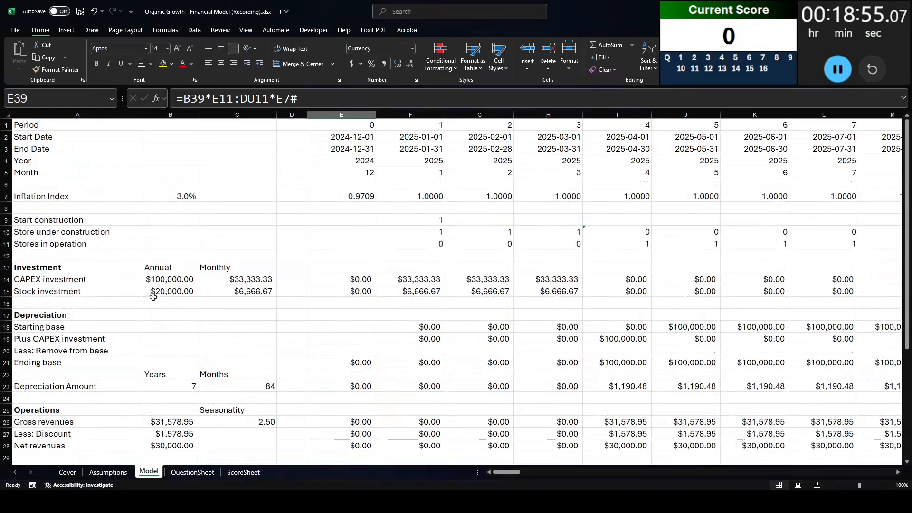
pyautogui.click(23, 254)
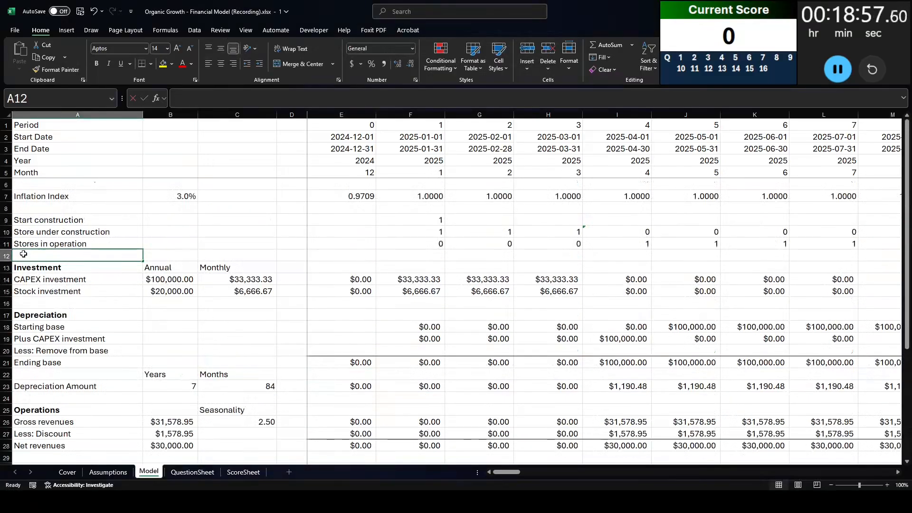
pyautogui.hotkey('shift', 'space')
pyautogui.hotkey('ctrl', 'shift', '=')
# - Label A12 "Stores under construction or in operation" and autofit column A to the label's width
pyautogui.click(22, 254)
pyautogui.write('St')
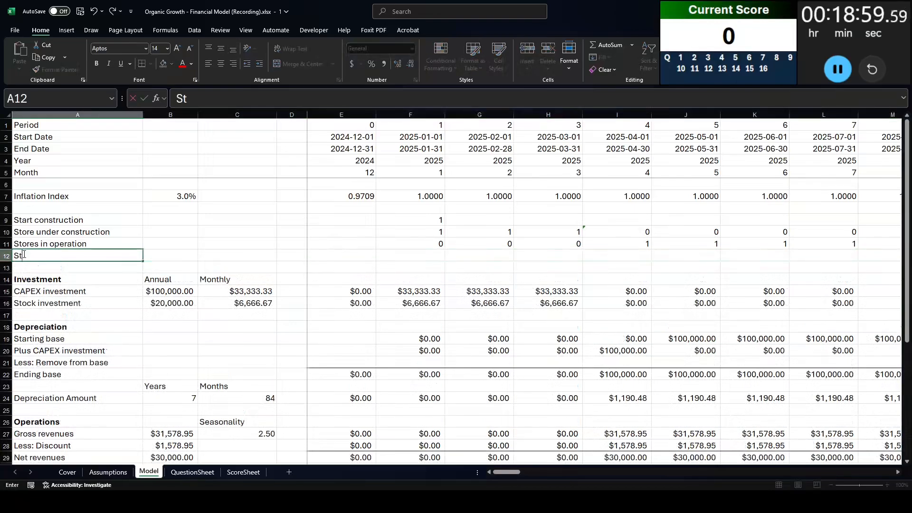
pyautogui.write('ores under construcit')
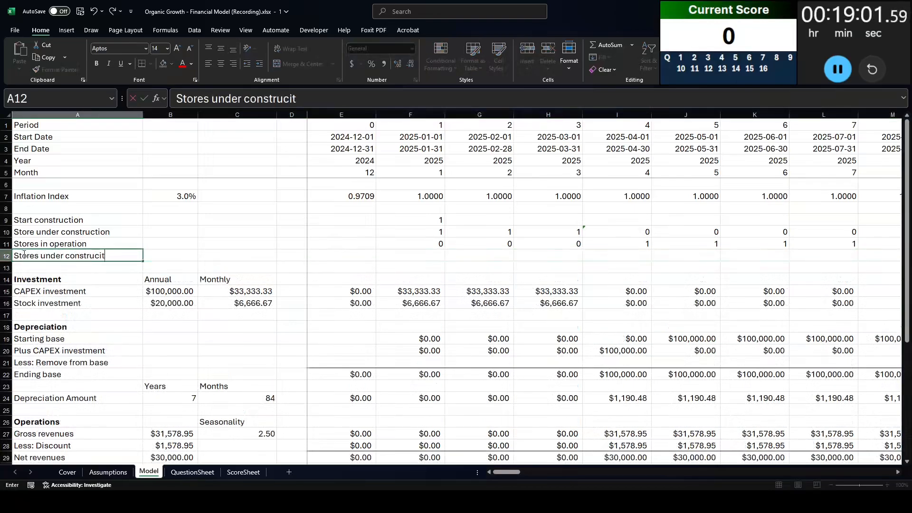
pyautogui.press('BackSpace')
pyautogui.press('BackSpace')
pyautogui.write('tino')
pyautogui.press('BackSpace')
pyautogui.write('on or in')
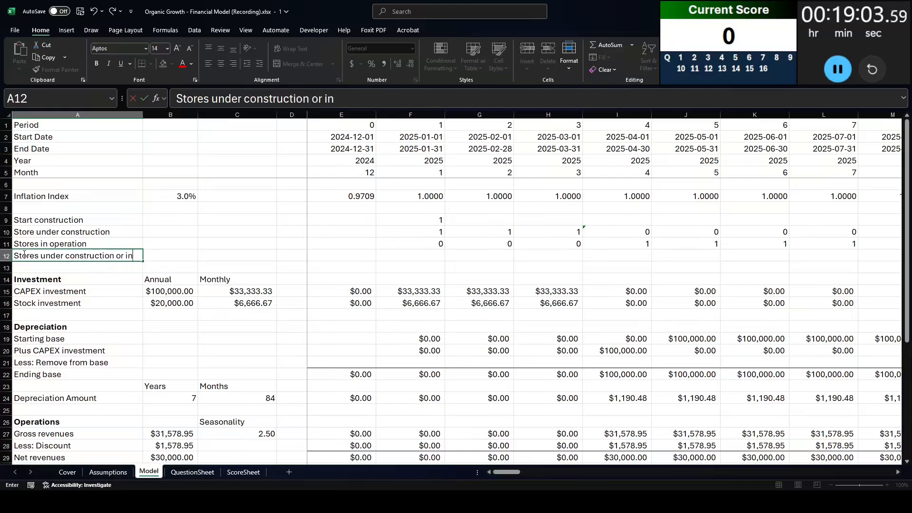
pyautogui.write(' operation')
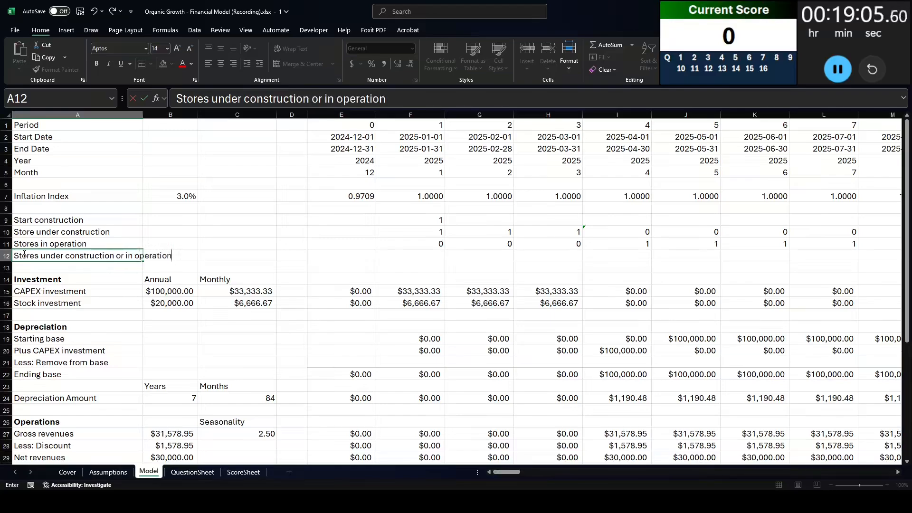
pyautogui.hotkey('ctrl', 'Return')
pyautogui.press('o')
pyautogui.press('i')
# - Calculate the monthly stores under construction or in operation in E12 with =E10:DU10+E11:DU11
pyautogui.press('Right')
pyautogui.press('Right')
pyautogui.press('Right')
pyautogui.press('Right')
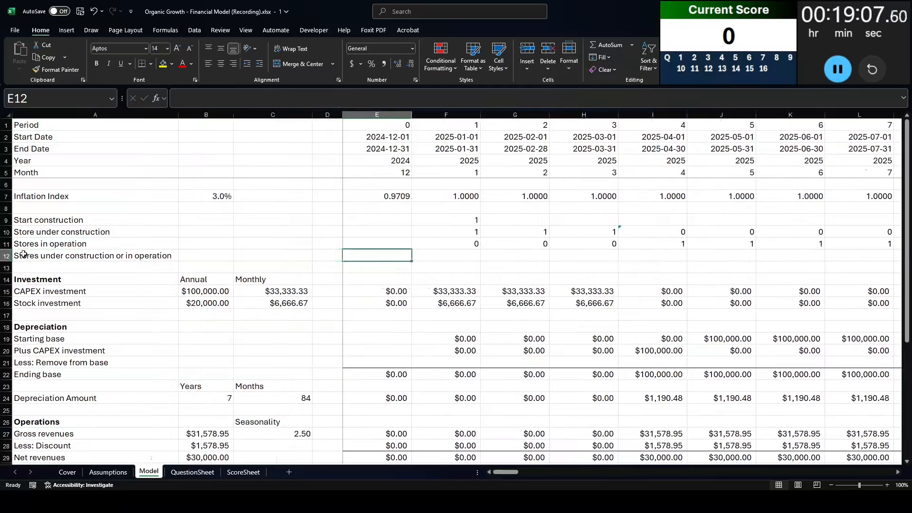
pyautogui.write('=')
pyautogui.press('Up')
pyautogui.press('Up')
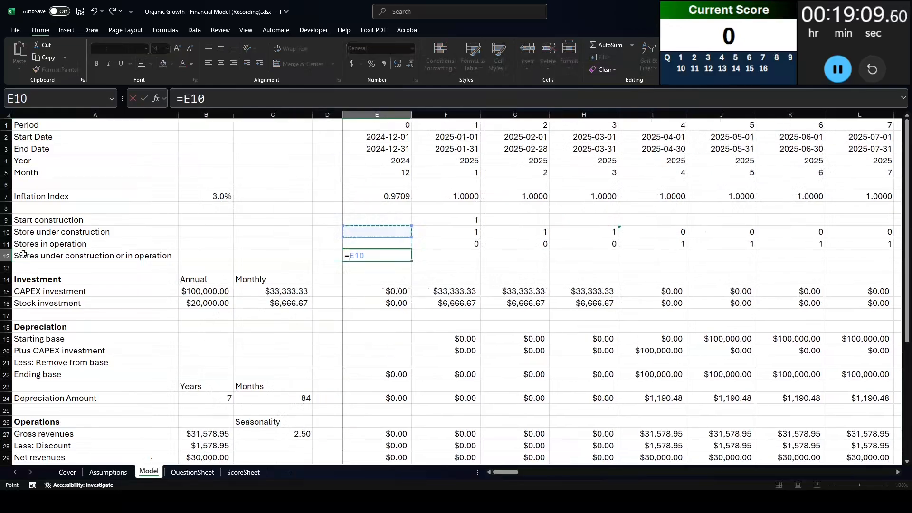
pyautogui.hotkey('ctrl', 'shift', 'Right')
pyautogui.write('+')
pyautogui.press('Up')
pyautogui.hotkey('shift', 'Right')
pyautogui.hotkey('ctrl', 'shift', 'Right')
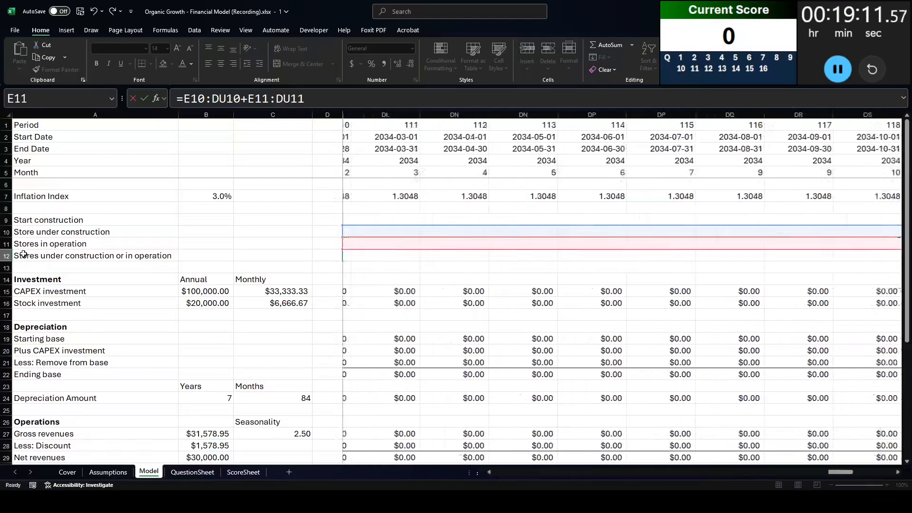
pyautogui.hotkey('ctrl', 'Return')
# - Add a bottom border along the monthly "Stores in operation" range E11:DU11 to set off the sum row beneath
pyautogui.hotkey('ctrl', 'Left')
pyautogui.press('Right')
pyautogui.press('Right')
pyautogui.press('Right')
pyautogui.press('Right')
pyautogui.press('Up')
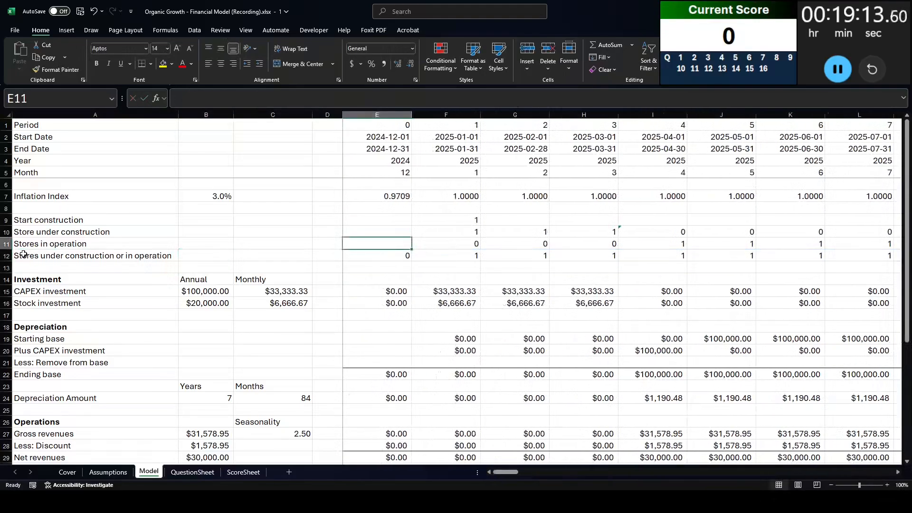
pyautogui.hotkey('shift', 'Right')
pyautogui.hotkey('shift', 'Right')
pyautogui.hotkey('shift', 'Right')
pyautogui.hotkey('shift', 'Right')
pyautogui.hotkey('shift', 'Right')
pyautogui.hotkey('shift', 'Right')
pyautogui.hotkey('shift', 'Right')
pyautogui.hotkey('shift', 'Right')
pyautogui.hotkey('shift', 'Right')
pyautogui.hotkey('shift', 'Right')
pyautogui.hotkey('shift', 'Right')
pyautogui.hotkey('shift', 'Right')
pyautogui.hotkey('ctrl', 'shift', 'Right')
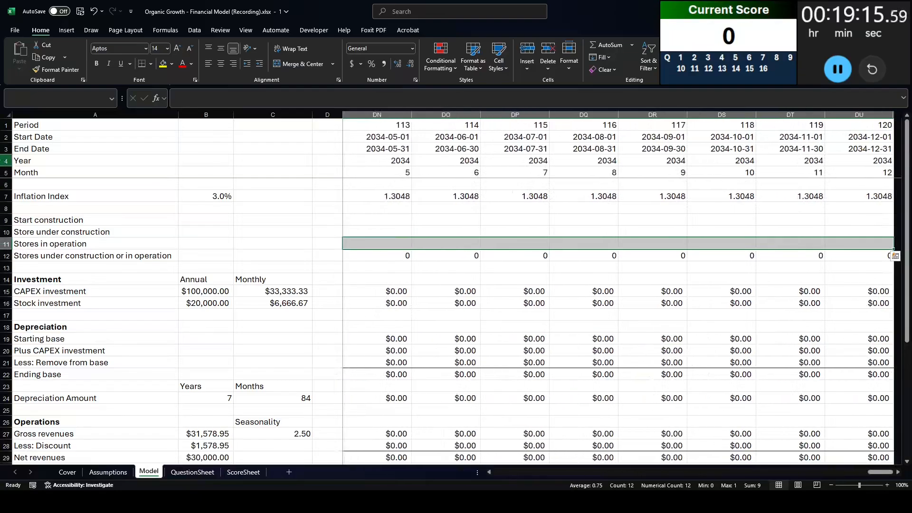
pyautogui.click(141, 68)
pyautogui.press('Left')
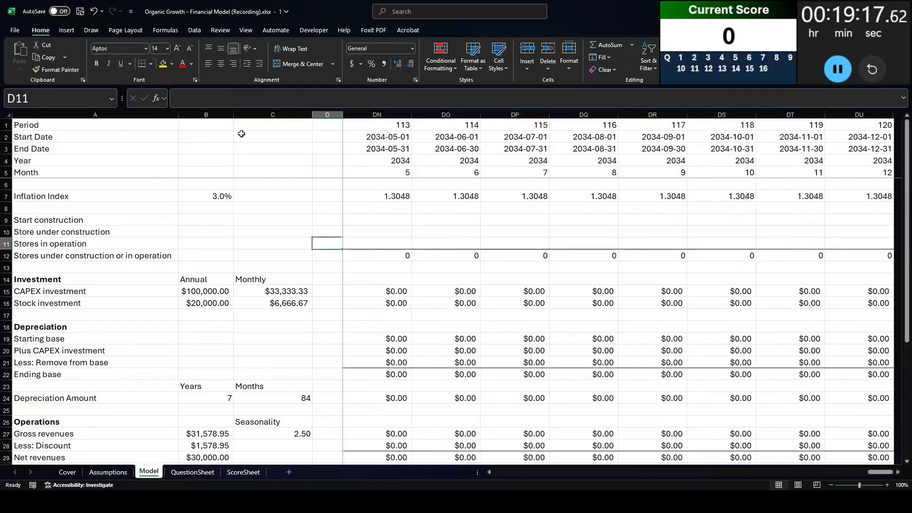
pyautogui.press('Down')
pyautogui.press('Right')
pyautogui.press('Left')
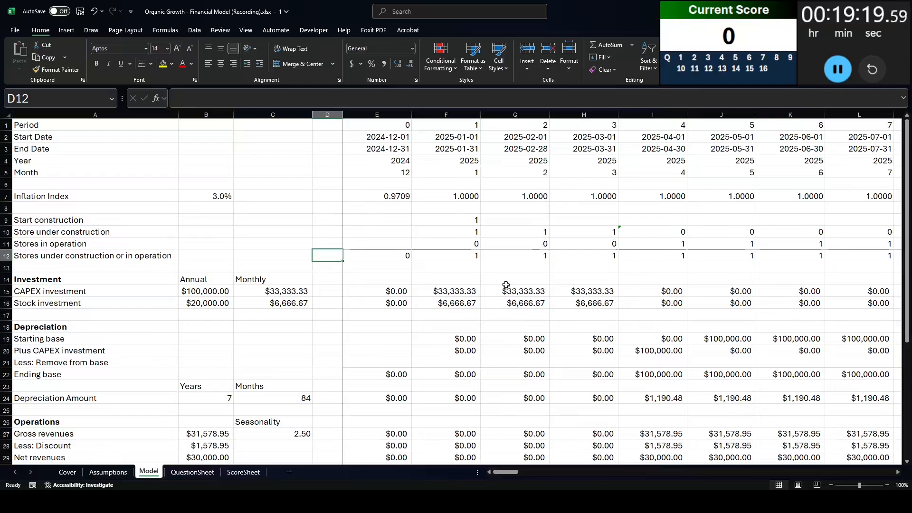
# - Reread the payroll, rent, utilities and other cost assumptions in the case PDF in Acrobat, and return to the Excel model
pyautogui.scroll(-7, 507, 285)
pyautogui.scroll(1, 389, 319)
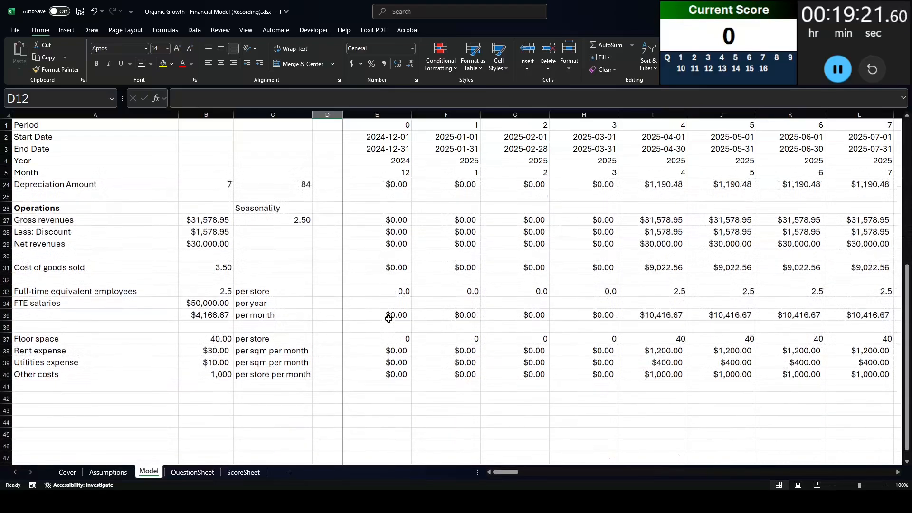
pyautogui.hotkey('alt', 'Tab')
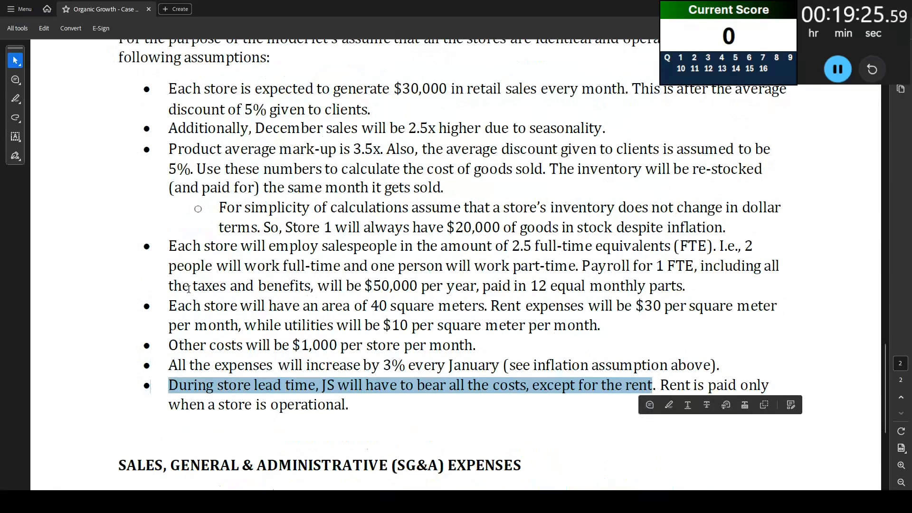
pyautogui.moveTo(172, 243); pyautogui.dragTo(783, 381)
pyautogui.hotkey('alt', 'Tab')
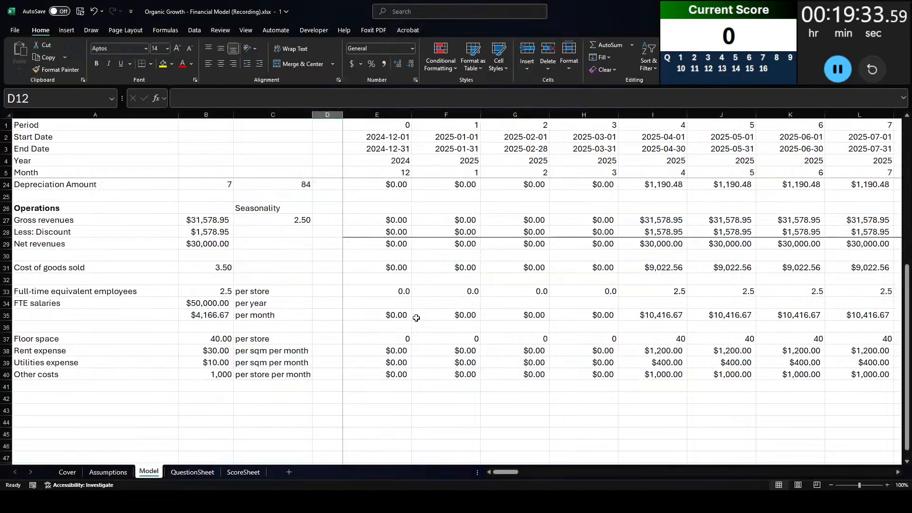
# - Check the salary formula in E35 and change the full-time equivalent employees formula in E33 to =E12#*$B$33
pyautogui.click(377, 311)
pyautogui.press('F2')
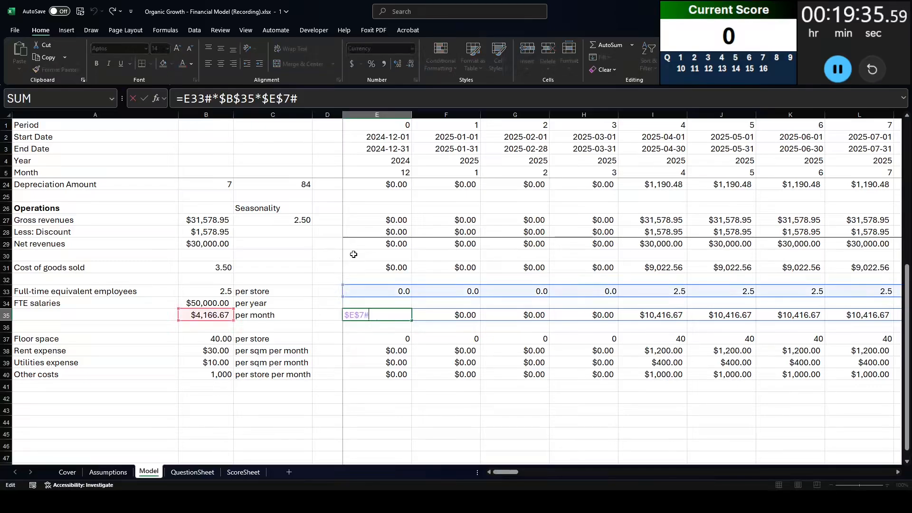
pyautogui.scroll(6, 375, 228)
pyautogui.scroll(-4, 385, 238)
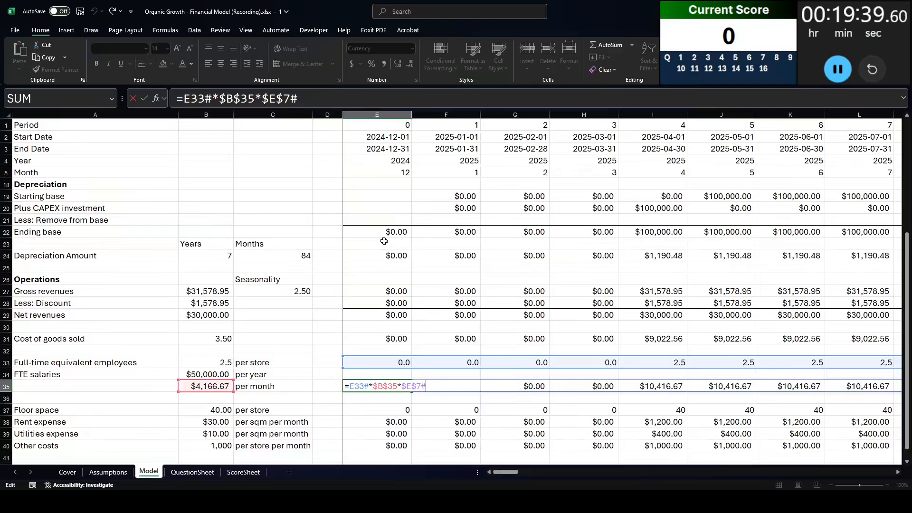
pyautogui.press('Escape')
pyautogui.click(376, 362)
pyautogui.press('F2')
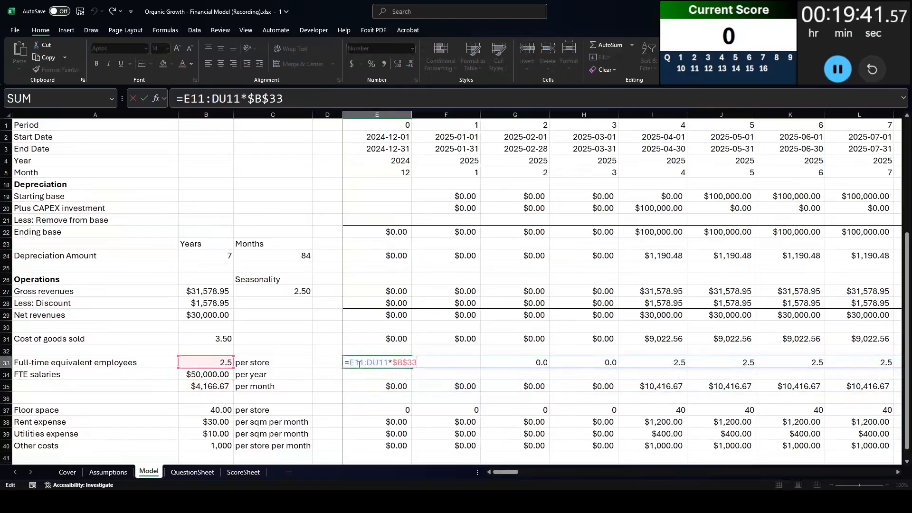
pyautogui.scroll(6, 358, 364)
pyautogui.click(377, 255)
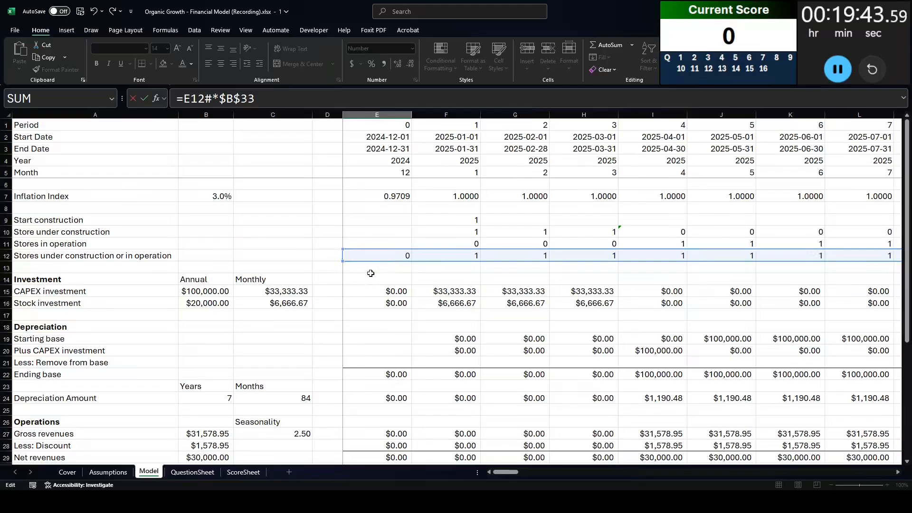
pyautogui.press('Return')
pyautogui.press('Return')
pyautogui.press('Return')
pyautogui.press('Return')
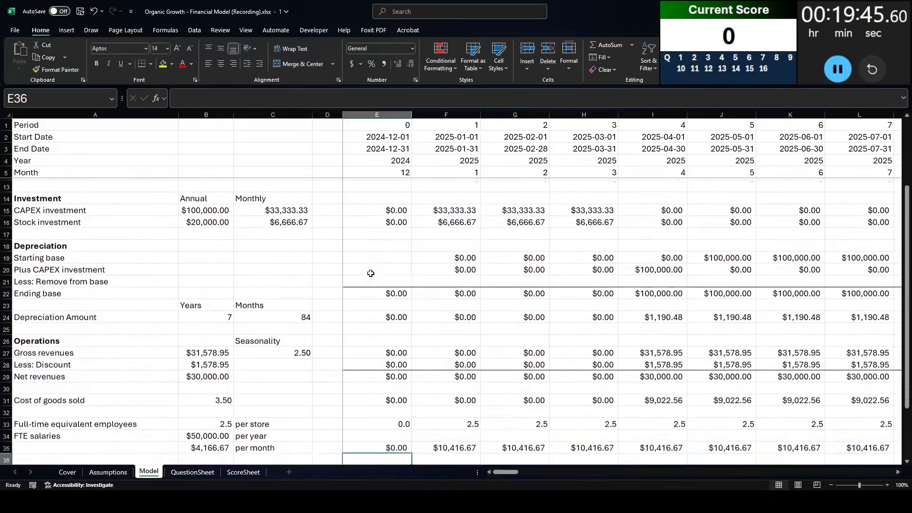
# - Replace the E11:DU11 reference in the floor space formula in E37 with the row 12 stores under construction or in operation
pyautogui.scroll(-3, 376, 325)
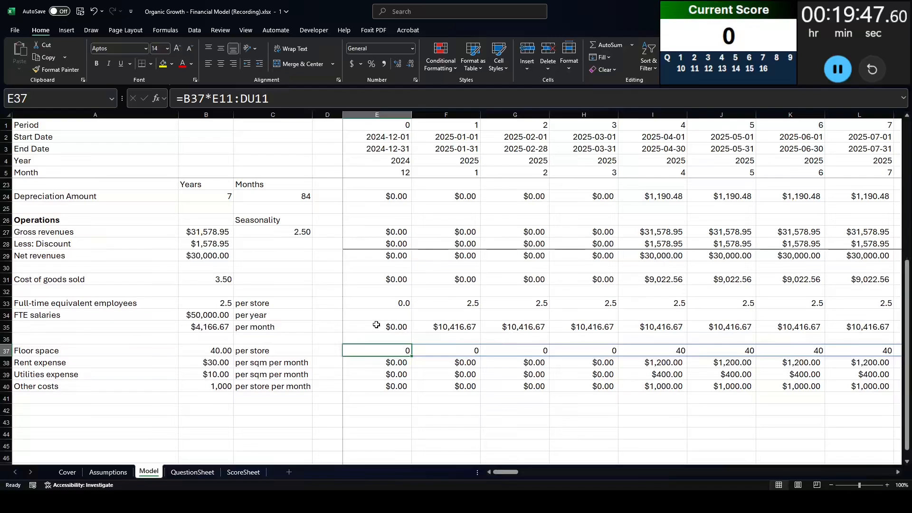
pyautogui.press('Down')
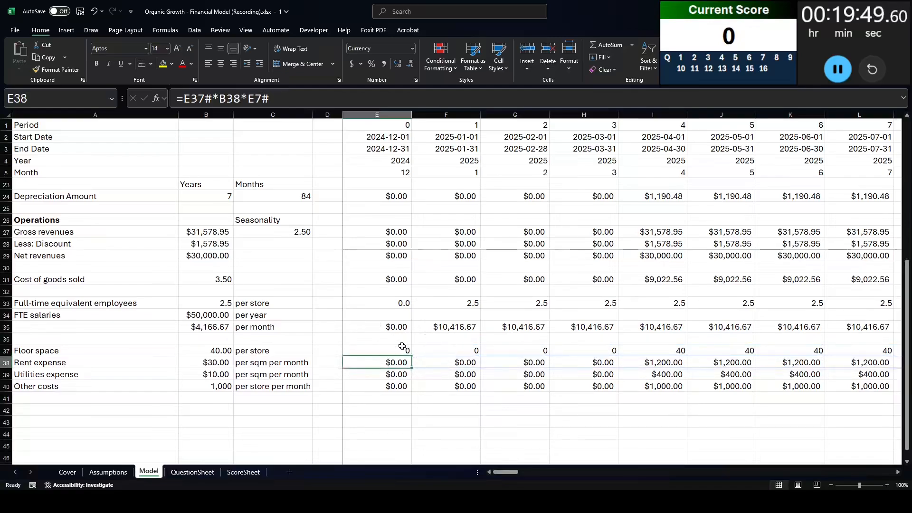
pyautogui.doubleClick(402, 350)
pyautogui.scroll(6, 402, 309)
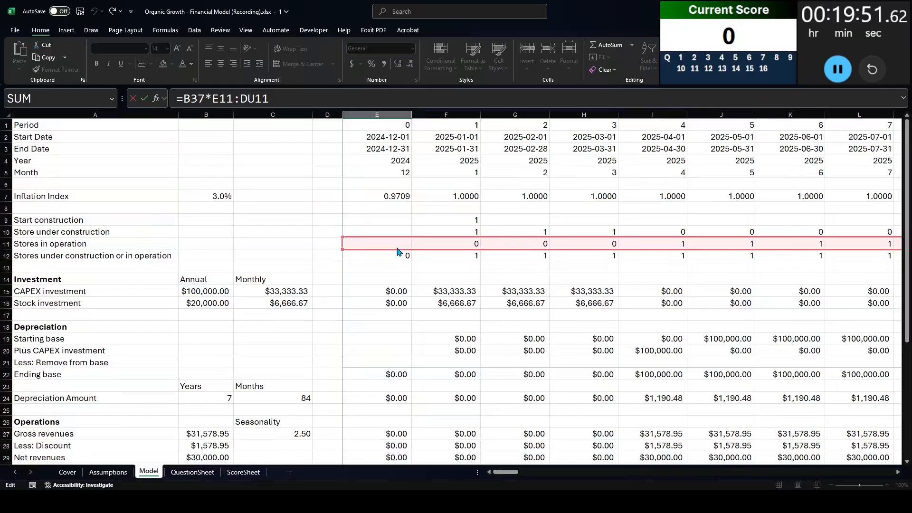
pyautogui.click(398, 254)
pyautogui.press('Return')
pyautogui.scroll(-5, 398, 266)
# - Review the utilities formula in E39 and change the other costs formula in E40 to =B40*E12#*E7#
pyautogui.press('Down')
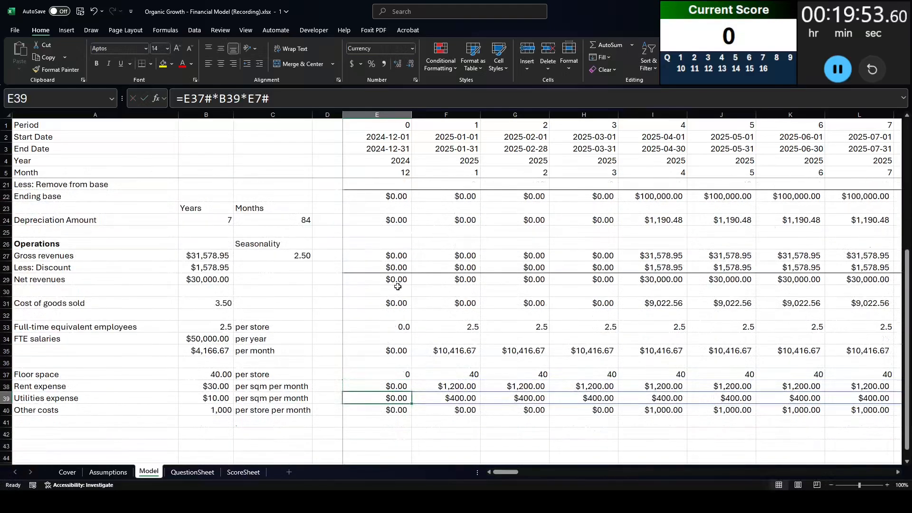
pyautogui.press('F2')
pyautogui.scroll(5, 392, 247)
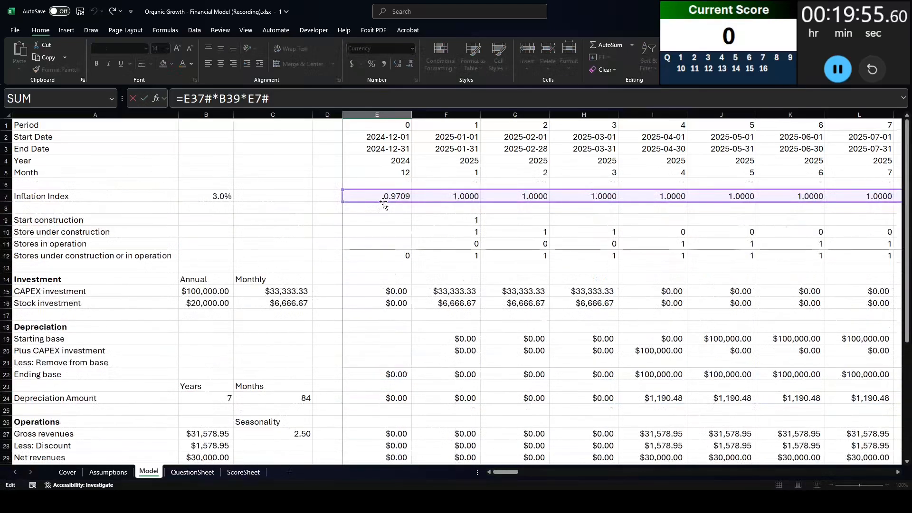
pyautogui.scroll(-5, 384, 204)
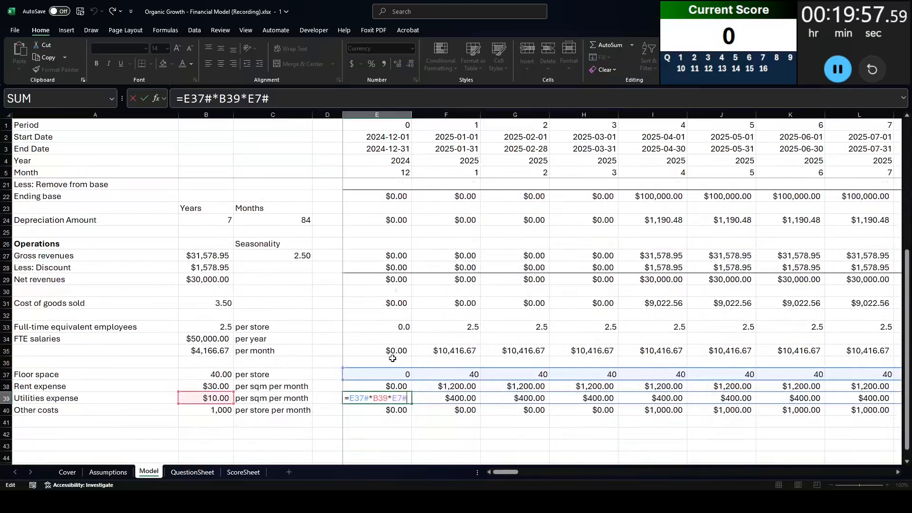
pyautogui.press('Return')
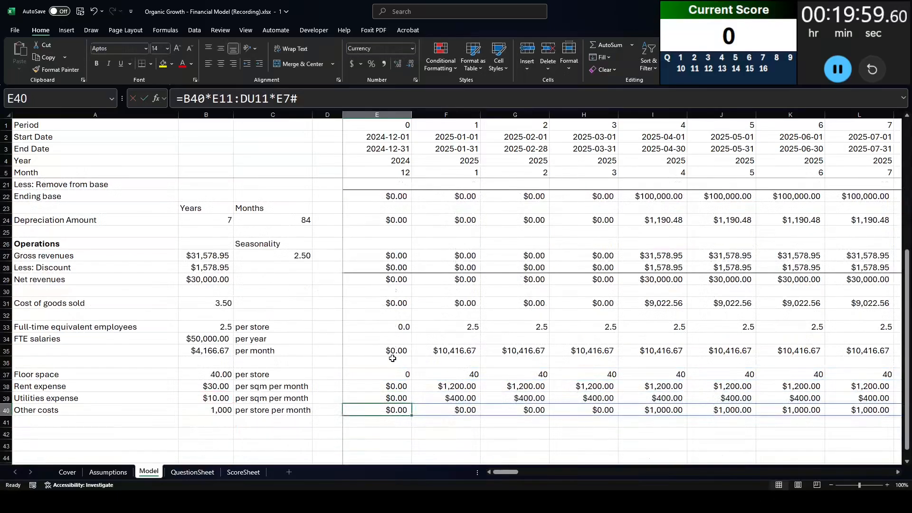
pyautogui.press('F2')
pyautogui.scroll(5, 393, 359)
pyautogui.click(378, 259)
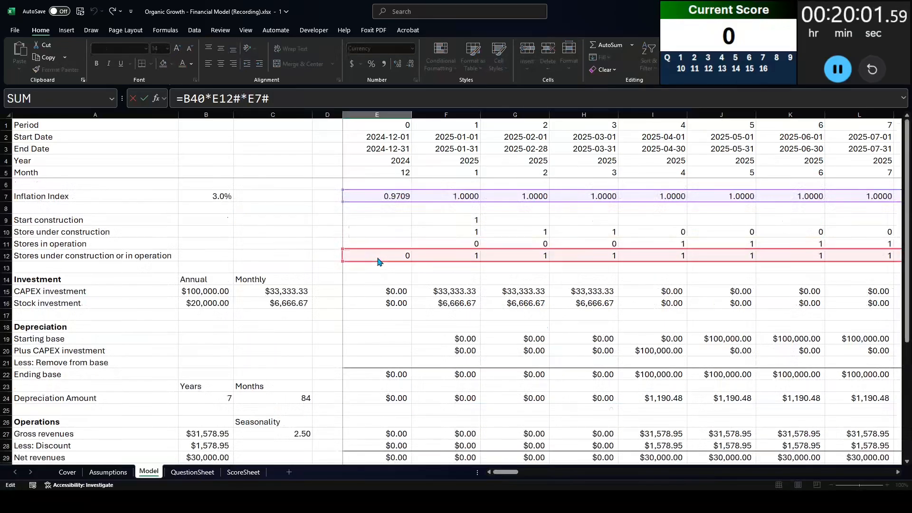
pyautogui.press('Return')
pyautogui.scroll(-4, 379, 266)
# - Examine the rent expense formula in E38, tracing its floor space and inflation index references, and select the "Floor space" label
pyautogui.click(395, 419)
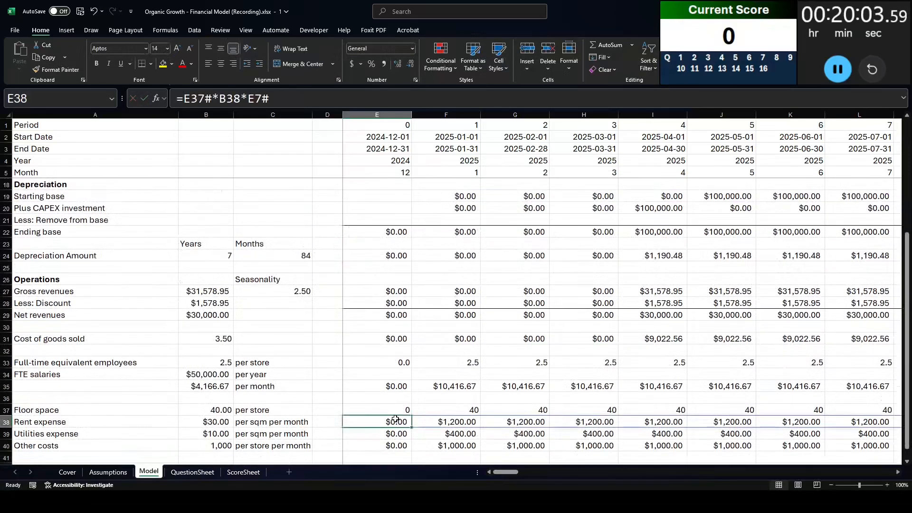
pyautogui.press('F2')
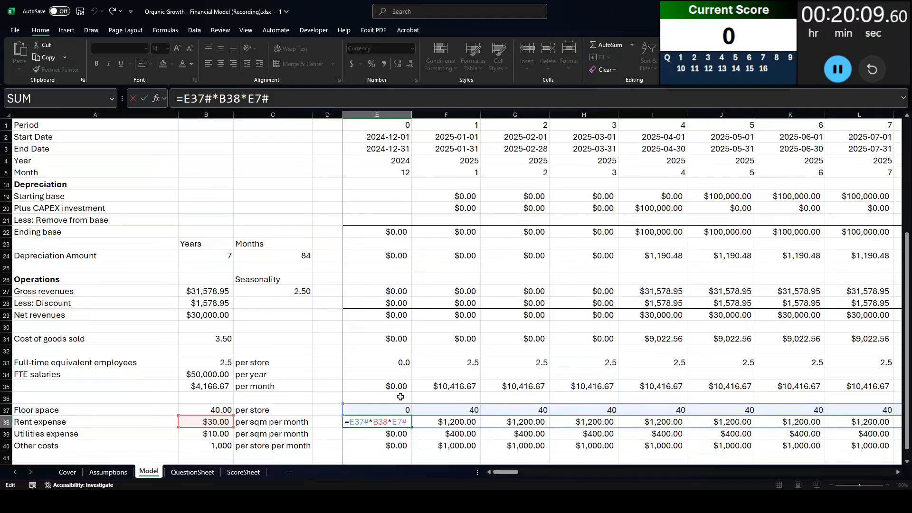
pyautogui.scroll(4, 401, 397)
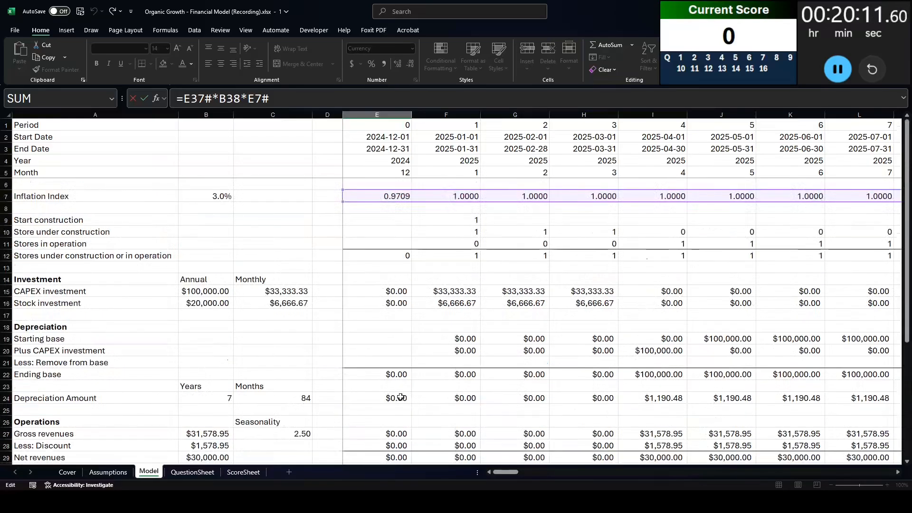
pyautogui.scroll(-7, 399, 397)
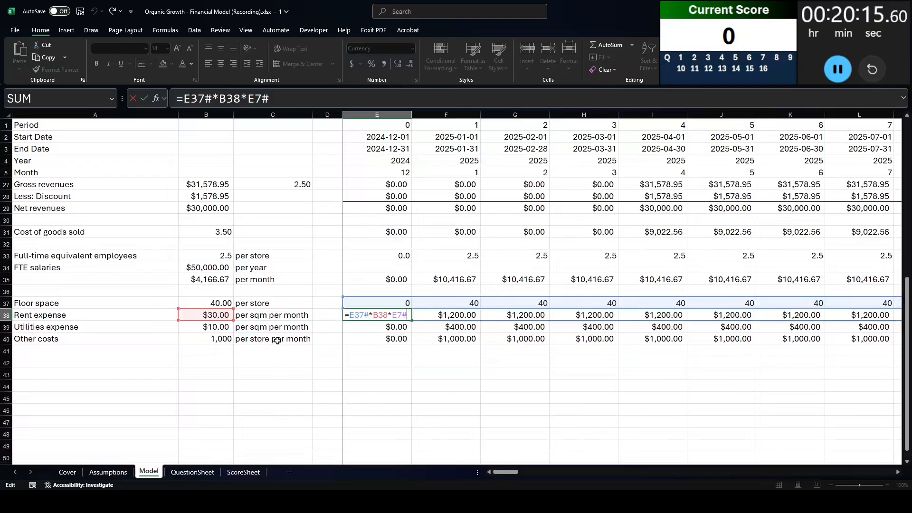
pyautogui.press('Escape')
pyautogui.click(42, 305)
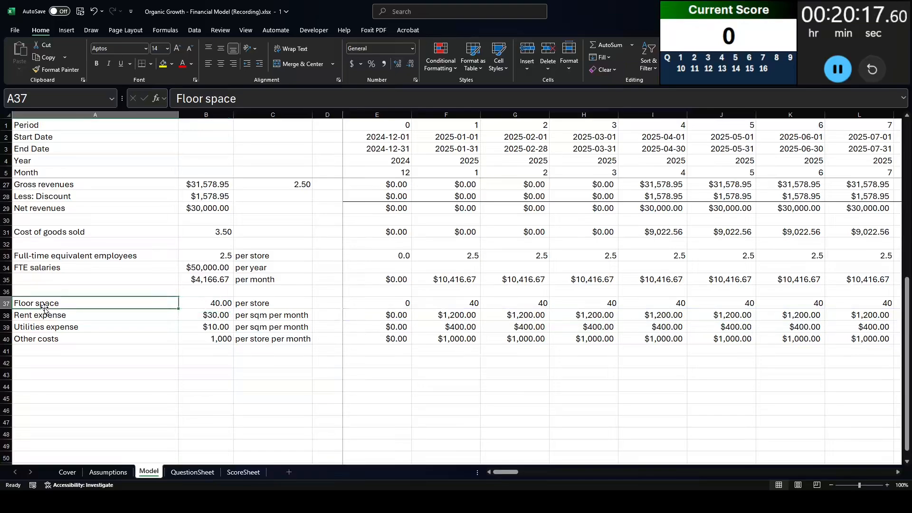
# - Extend the floor space label in A37 to "Floor space (for rent expense)"
pyautogui.press('F2')
pyautogui.write('(for rent')
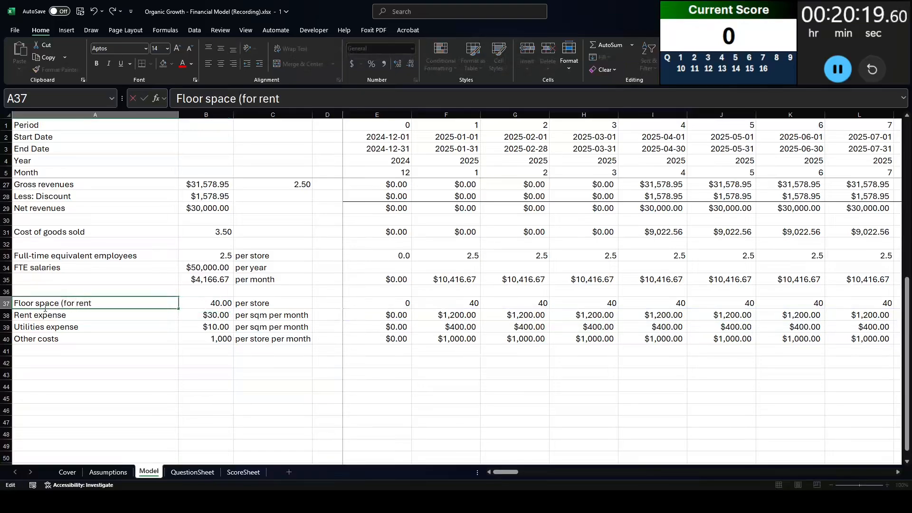
pyautogui.write(' expense)')
pyautogui.press('Return')
# - Insert a row above Utilities expense and label it "Floor space (for utilites expense" in A39
pyautogui.press('Down')
pyautogui.hotkey('shift', 'space')
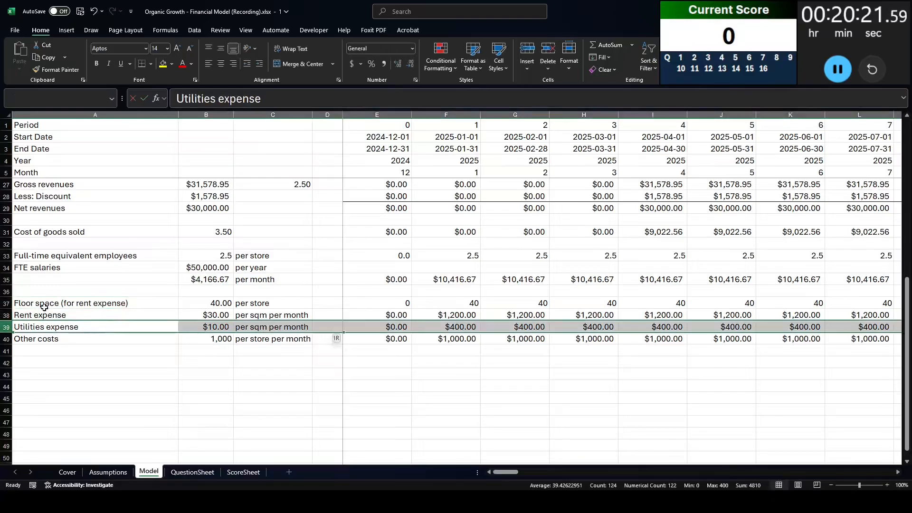
pyautogui.hotkey('ctrl', 'shift', '=')
pyautogui.press('Home')
pyautogui.write('Floor space ')
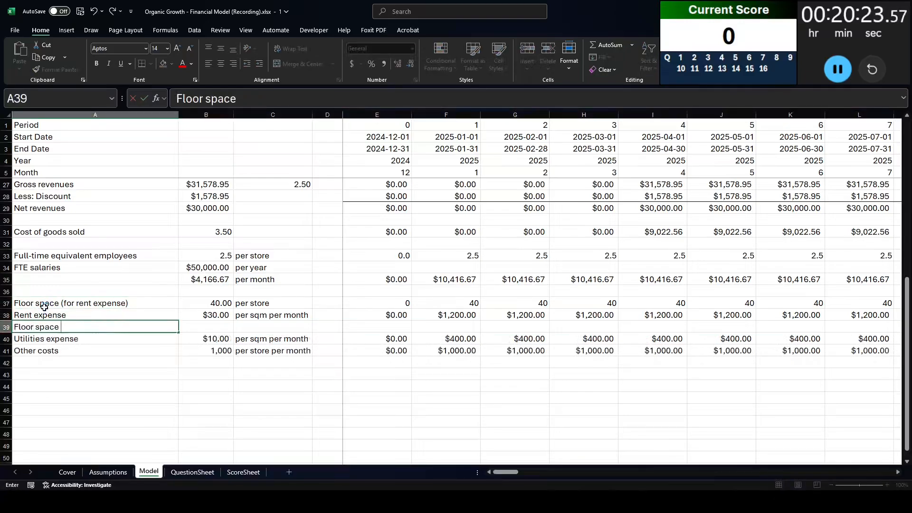
pyautogui.write('(for utilitis')
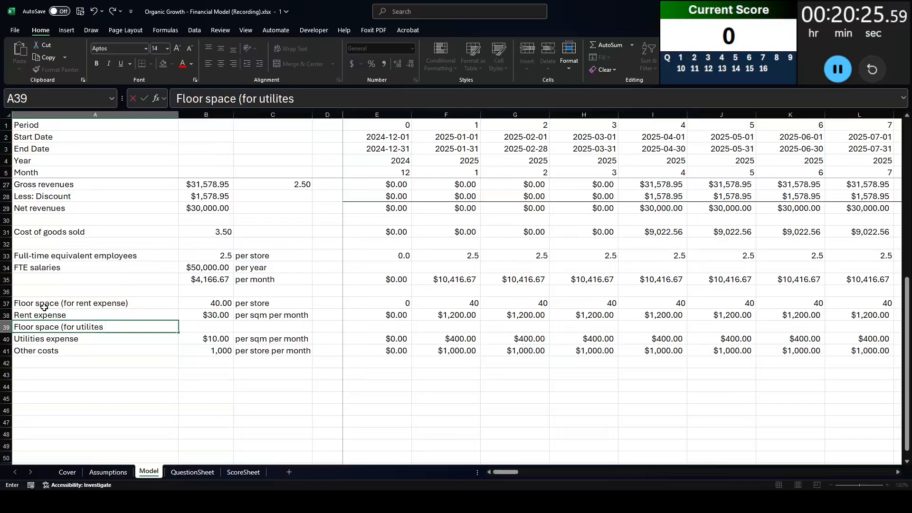
pyautogui.write(' expense')
# - Copy the rent floor space row from B37 across all periods into the new utilities floor space row 39
pyautogui.press('Right')
pyautogui.press('Up')
pyautogui.press('Up')
pyautogui.hotkey('ctrl', 'shift', 'Right')
pyautogui.hotkey('ctrl', 'shift', 'Right')
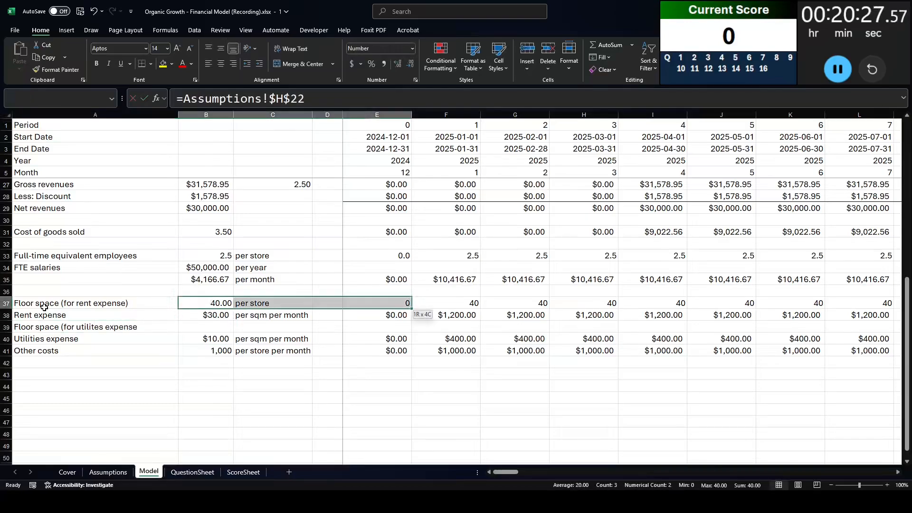
pyautogui.hotkey('ctrl', 'shift', 'Right')
pyautogui.hotkey('ctrl', 'c')
pyautogui.press('Down')
pyautogui.press('Down')
pyautogui.hotkey('ctrl', 'v')
# - Replace the copied formula in E39 with =E12#, referencing stores under construction or in operation
pyautogui.press('Right')
pyautogui.press('Right')
pyautogui.press('Right')
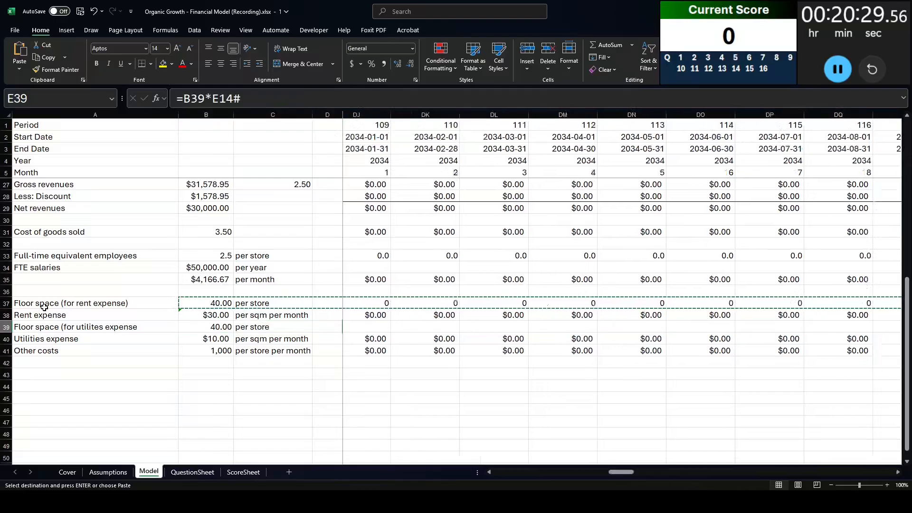
pyautogui.write('=')
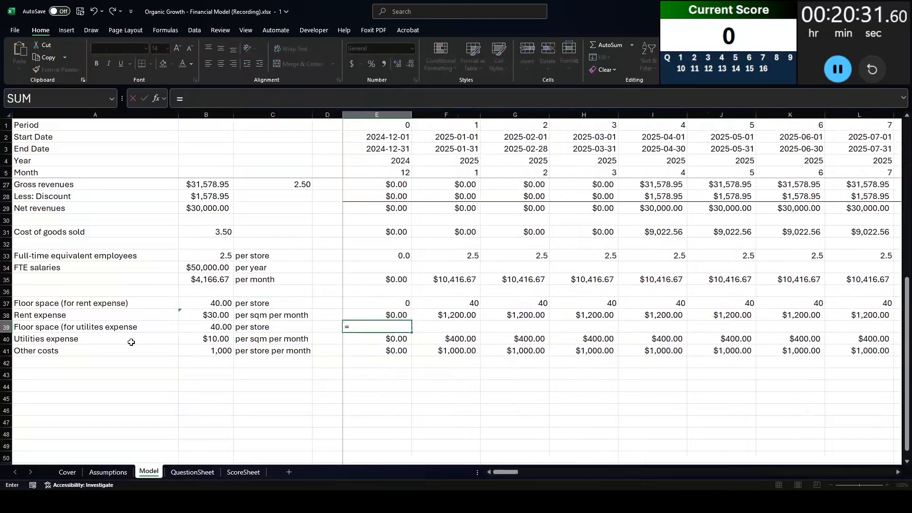
pyautogui.scroll(7, 127, 332)
pyautogui.click(379, 256)
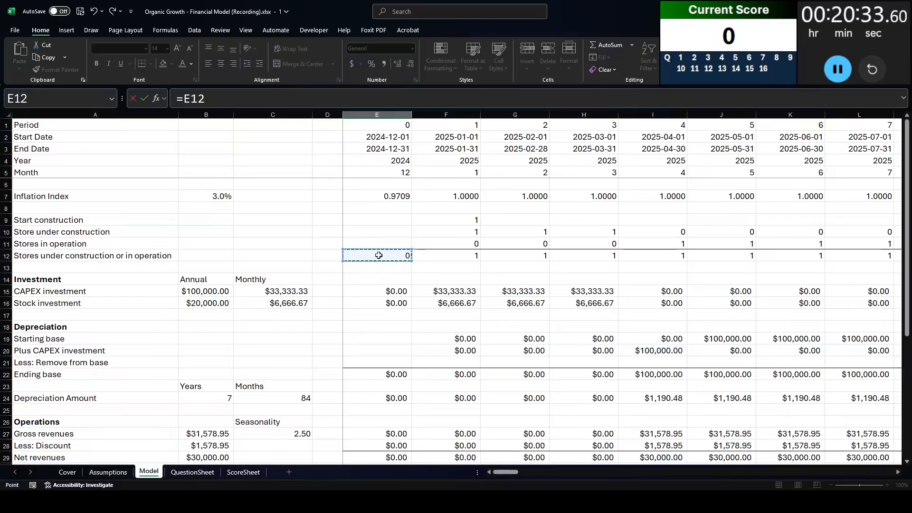
pyautogui.write('#')
pyautogui.press('Return')
# - Repoint the rent floor space formula in E37 to the stores in operation row, making it =B37*E11:DU11
pyautogui.press('Up')
pyautogui.press('Up')
pyautogui.press('Up')
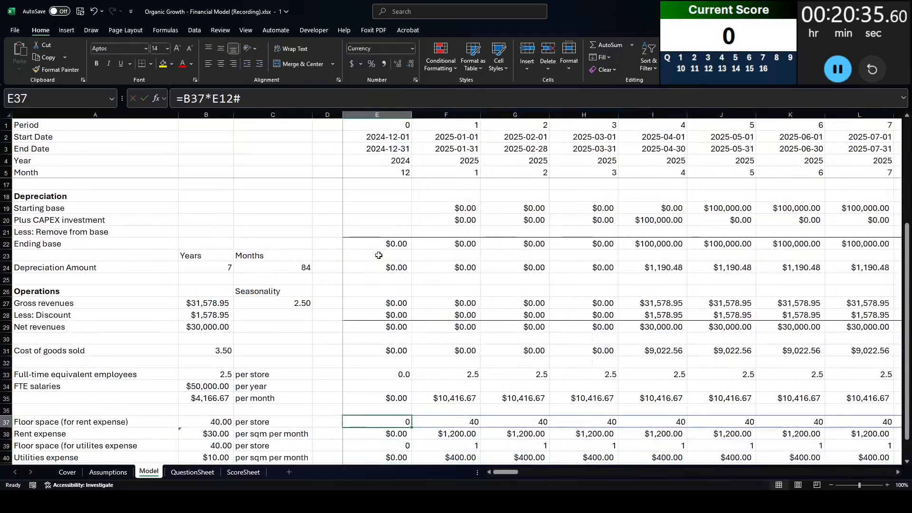
pyautogui.press('F2')
pyautogui.scroll(4, 379, 256)
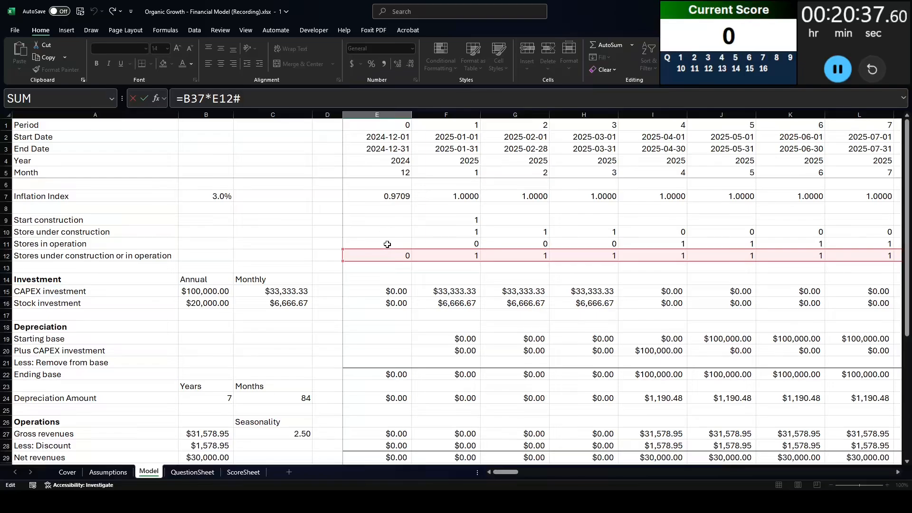
pyautogui.moveTo(387, 253); pyautogui.dragTo(386, 243)
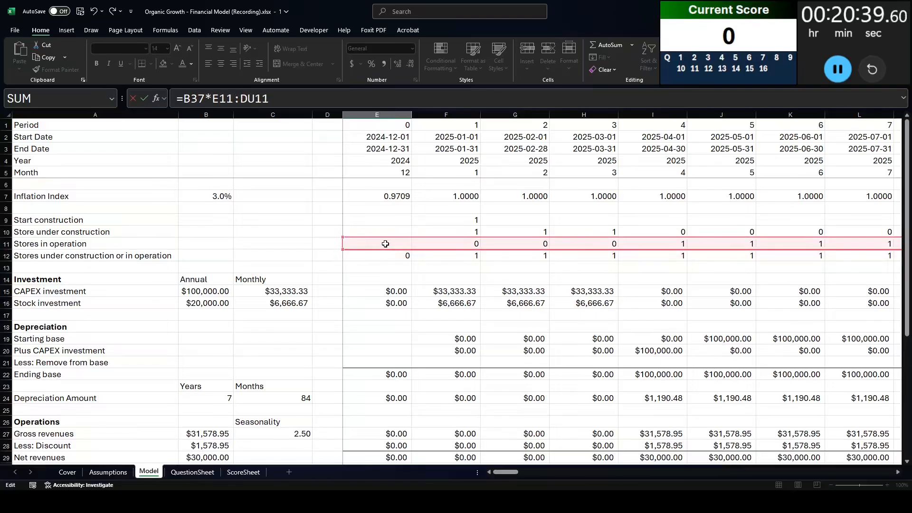
pyautogui.press('Return')
pyautogui.scroll(-3, 374, 266)
pyautogui.scroll(-1, 371, 307)
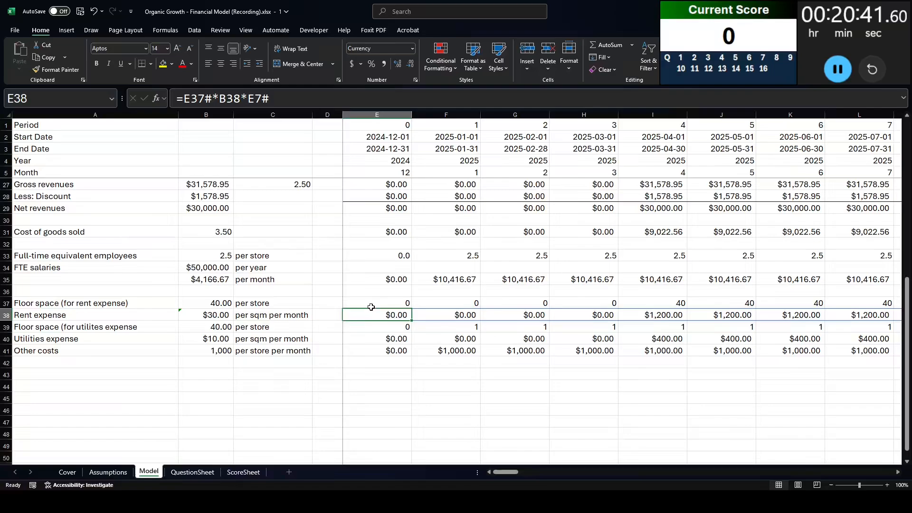
# - Multiply the utilities floor space formula in E39 by the area per store, making it =E12#*B39
pyautogui.press('Down')
pyautogui.click(280, 101)
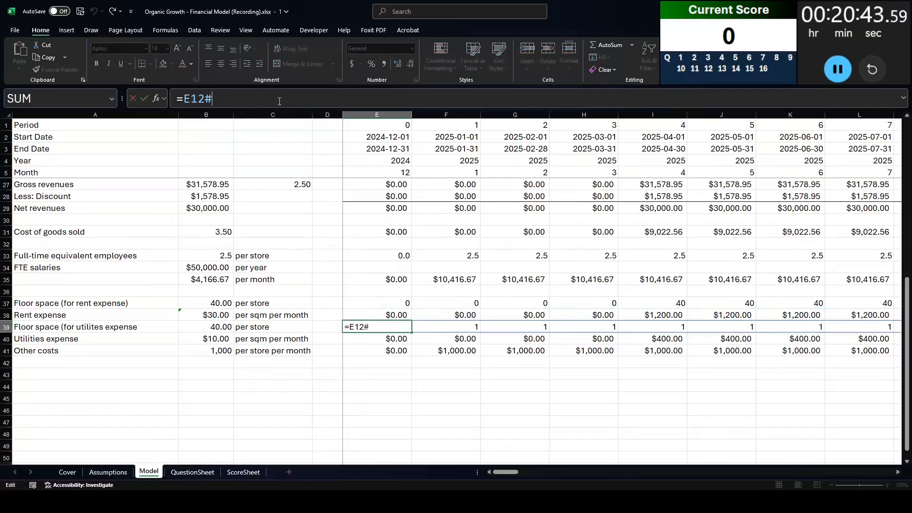
pyautogui.write('*')
pyautogui.click(214, 327)
pyautogui.press('Return')
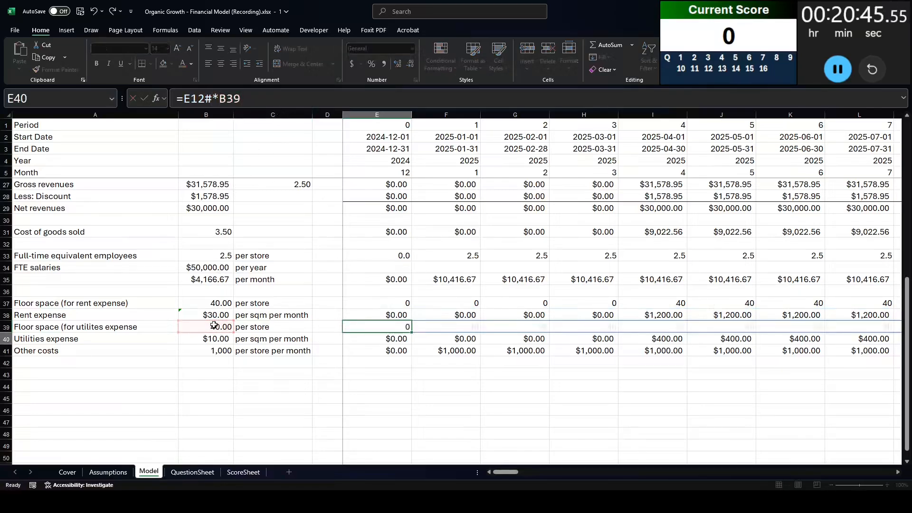
# - Review the floor space, rent expense and other costs formulas in column E and the rows above them
pyautogui.click(374, 306)
pyautogui.click(370, 317)
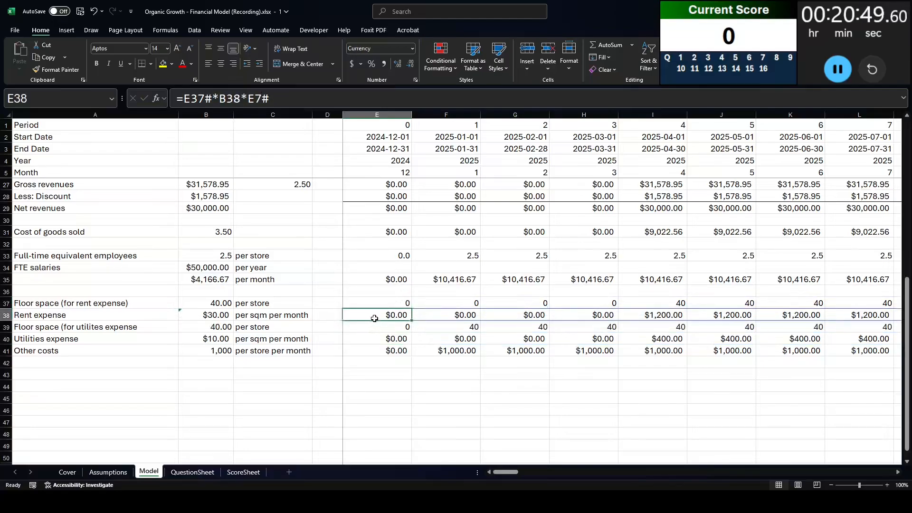
pyautogui.click(371, 328)
pyautogui.click(365, 352)
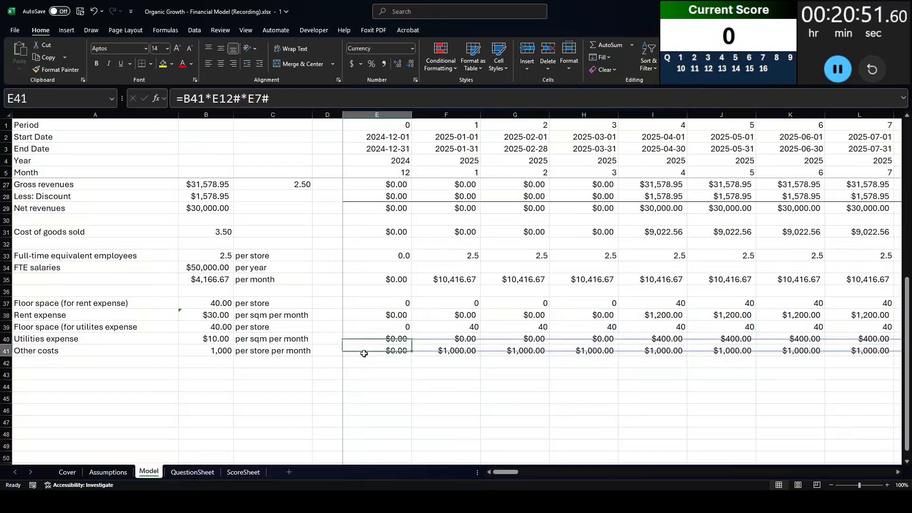
pyautogui.scroll(1, 381, 392)
pyautogui.scroll(-1, 360, 380)
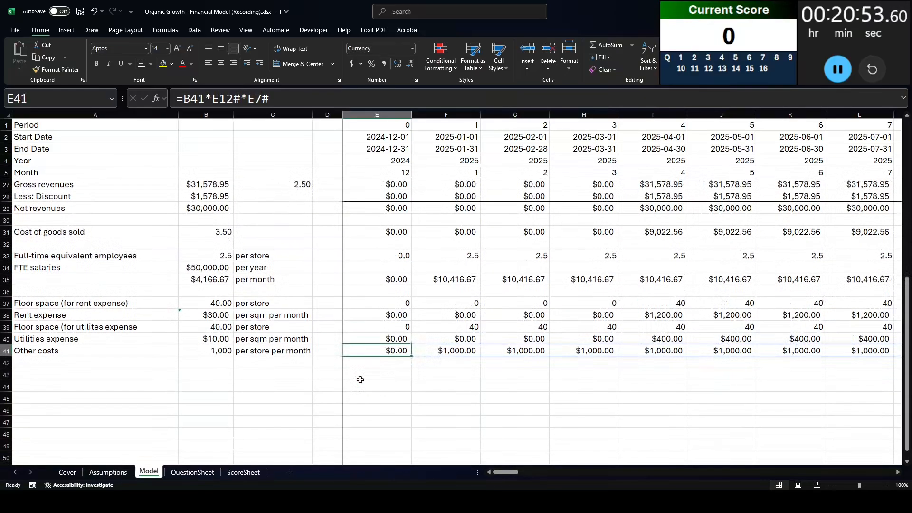
pyautogui.click(360, 380)
pyautogui.scroll(3, 341, 357)
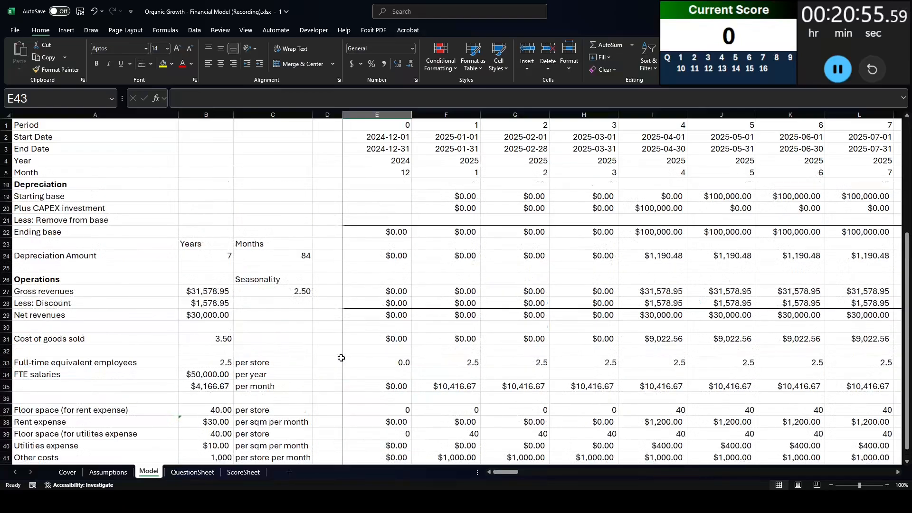
pyautogui.scroll(-4, 341, 358)
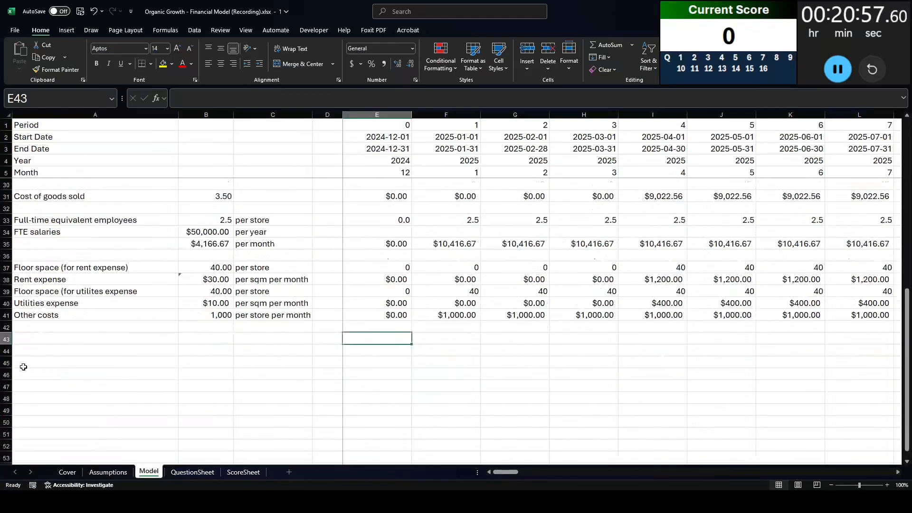
# - Switch to the case PDF and examine the Sales, General & Administrative expenses section
pyautogui.hotkey('alt', 'Tab')
pyautogui.scroll(-1, 266, 350)
pyautogui.scroll(-3, 267, 350)
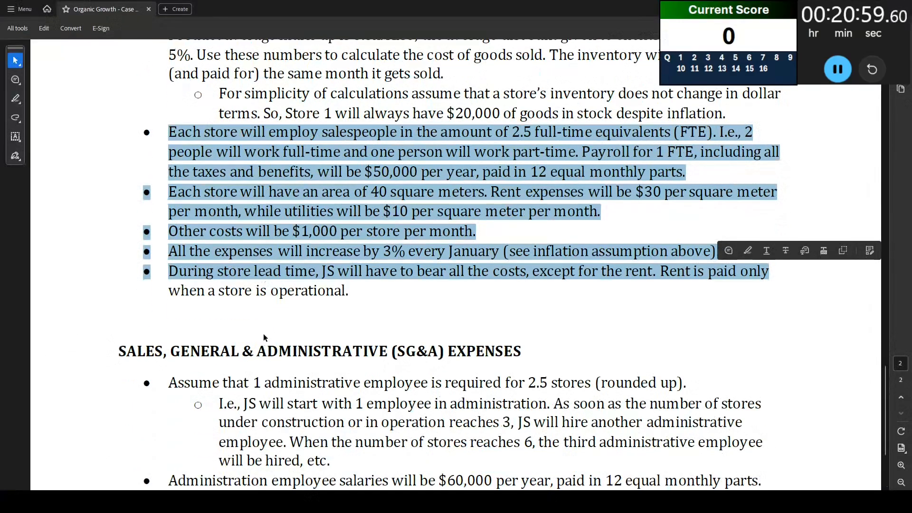
pyautogui.click(258, 310)
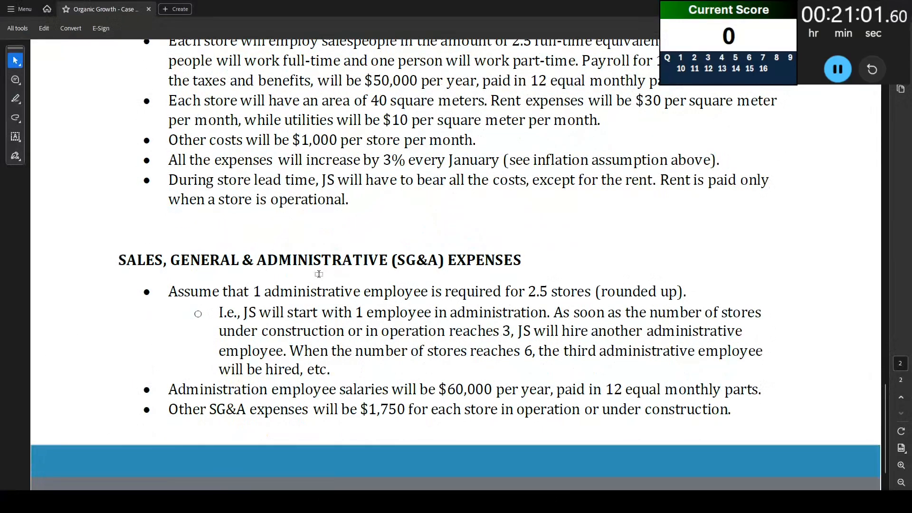
# - Return to the Excel model and enter the section heading "SG&A Expenses" in A43
pyautogui.hotkey('alt', 'Tab')
pyautogui.click(70, 341)
pyautogui.write('SG&A Expse')
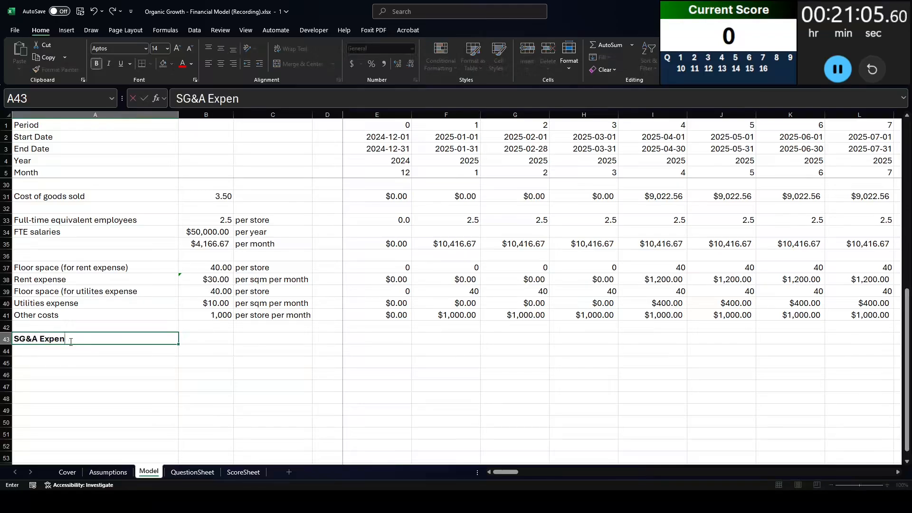
pyautogui.write('ses')
pyautogui.press('Return')
# - Consult the SG&A assumptions in the case PDF and enter the row label "Administrative employees" in A44
pyautogui.hotkey('alt', 'Tab')
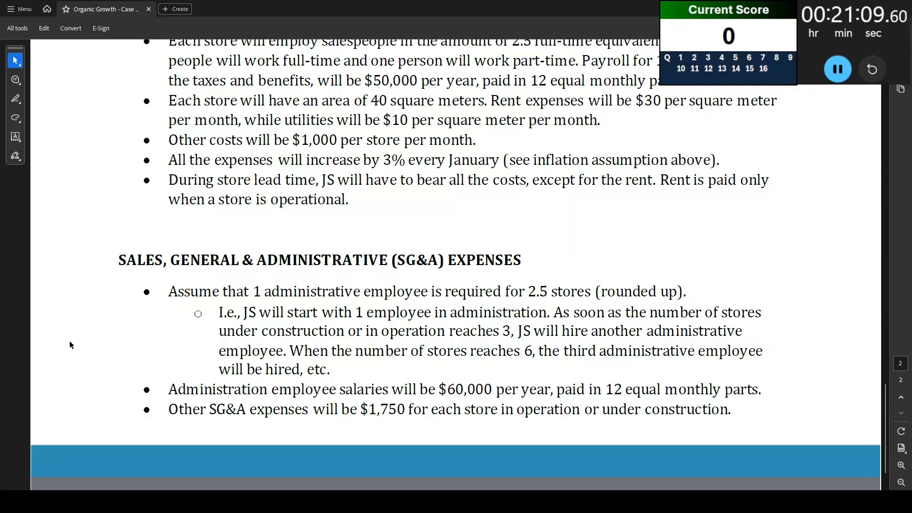
pyautogui.hotkey('alt', 'Tab')
pyautogui.write('Administ')
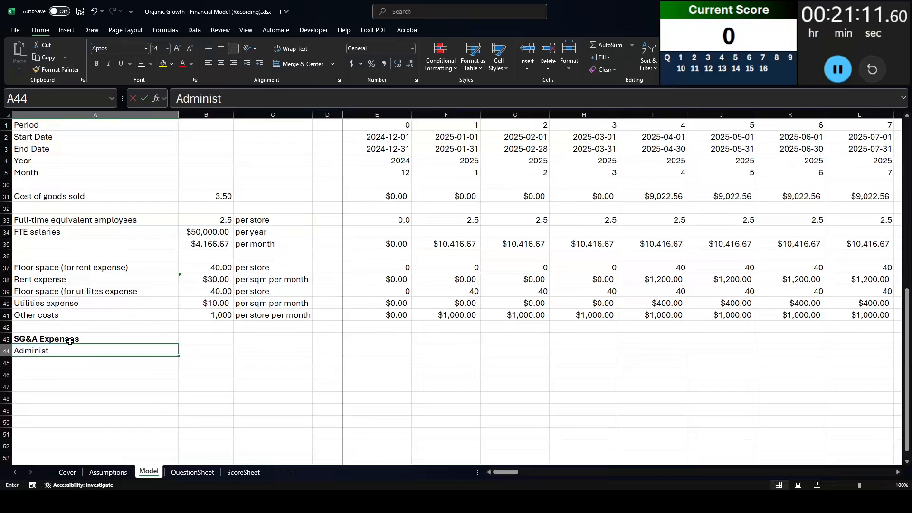
pyautogui.write('rative employees')
pyautogui.press('Tab')
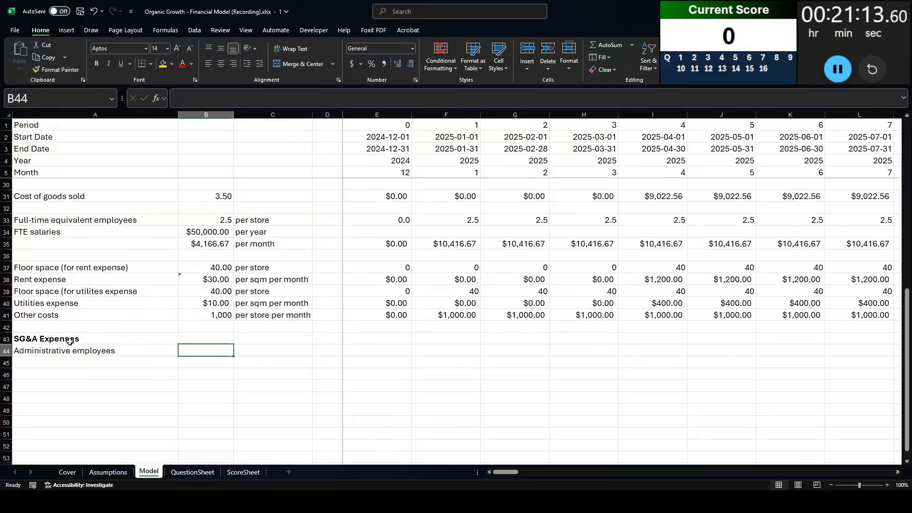
# - Link B44 to the stores per administration employee value on the Assumptions sheet and enter "stores per employee" in C44
pyautogui.write('=')
pyautogui.hotkey('ctrl', 'pageup')
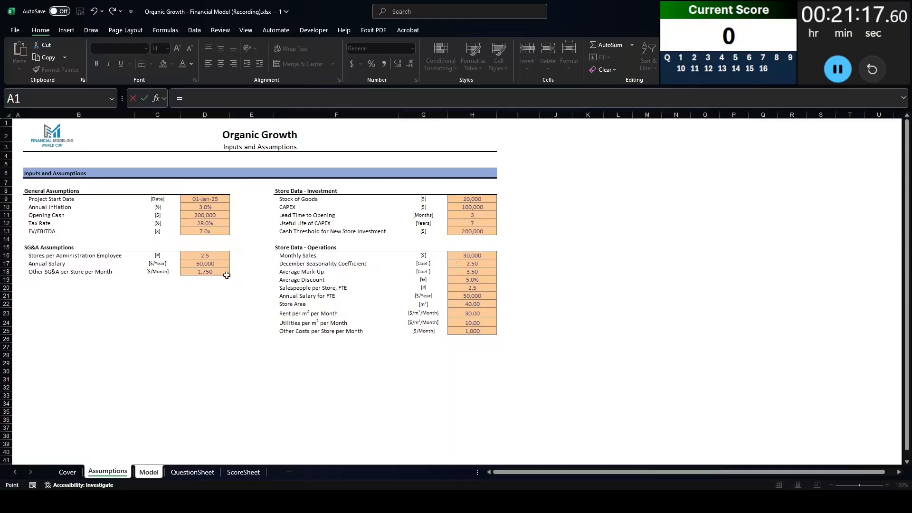
pyautogui.click(213, 255)
pyautogui.press('Tab')
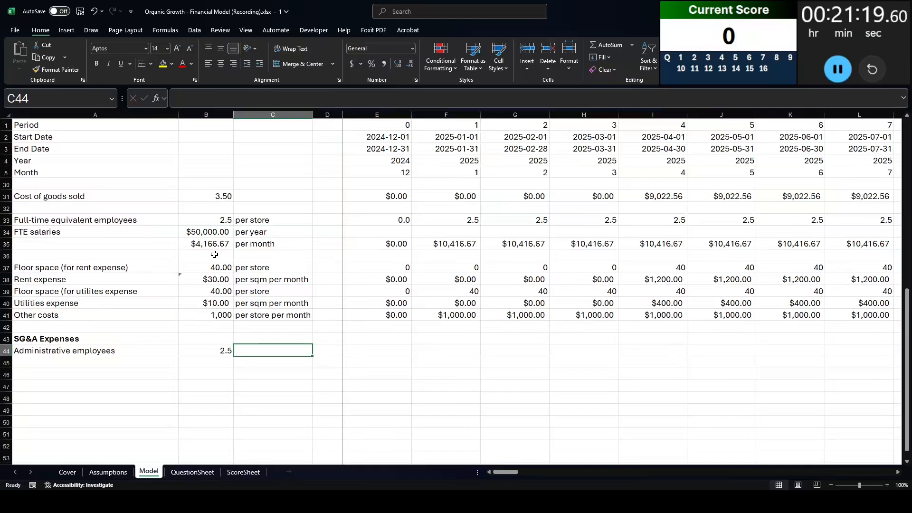
pyautogui.write('stores per emplo')
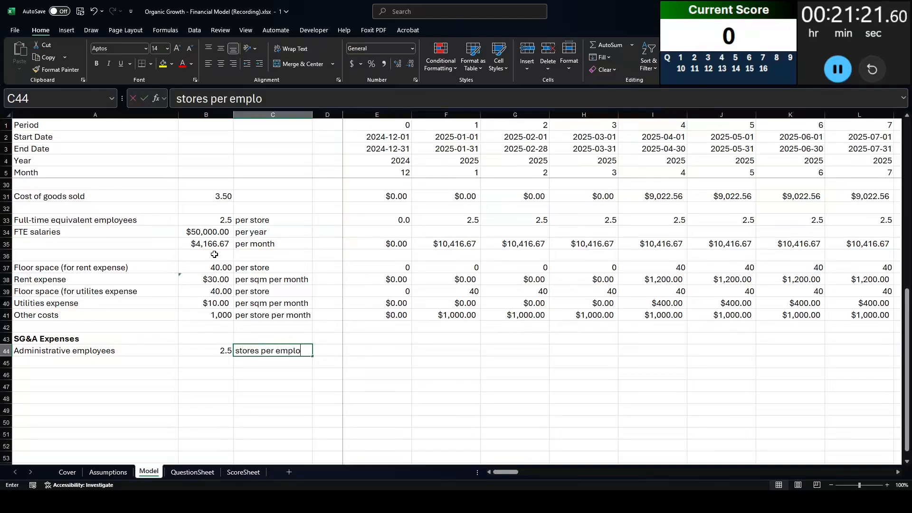
pyautogui.write('yee')
pyautogui.press('Tab')
# - Highlight "under construction or in operation reaches" in the case PDF, and autofit the model's column C to its "stores per employee" text
pyautogui.hotkey('alt', 'Tab')
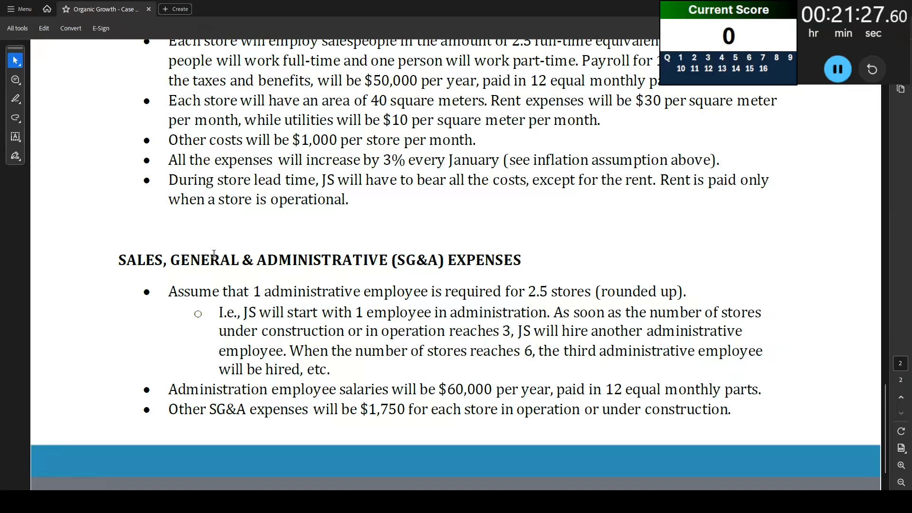
pyautogui.moveTo(219, 331); pyautogui.dragTo(498, 332)
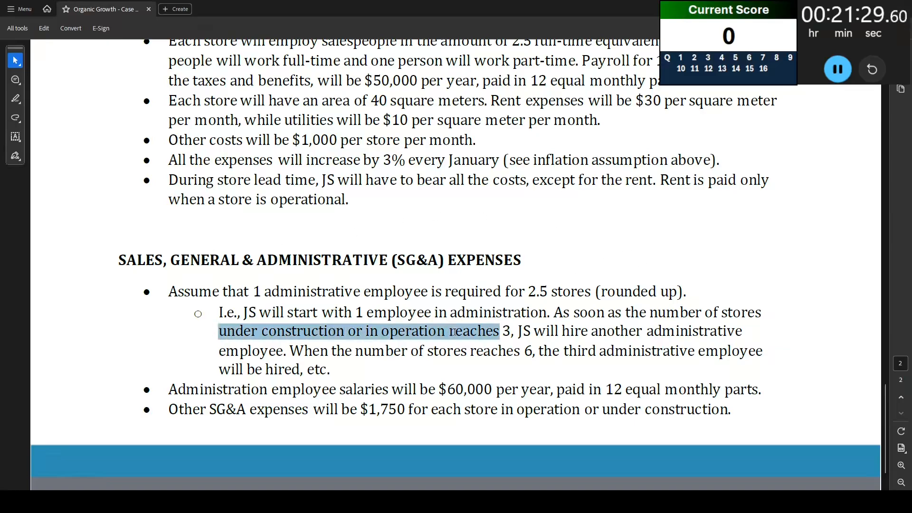
pyautogui.hotkey('alt', 'Tab')
pyautogui.press('Left')
pyautogui.hotkey('alt', 'h')
pyautogui.press('o')
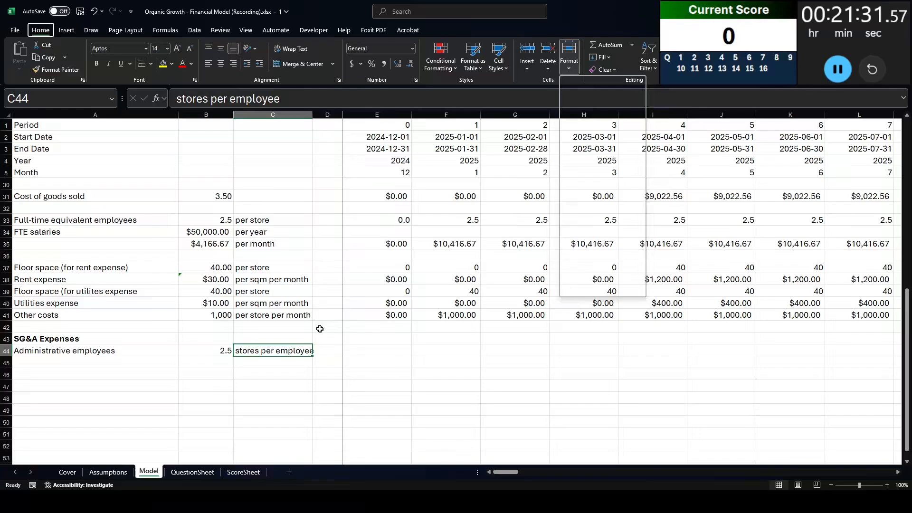
pyautogui.press('i')
# - Calculate the monthly administrative employees from E44 across with the formula =ROUNDUP(E12#/B44,0)
pyautogui.press('Right')
pyautogui.press('Right')
pyautogui.write('=')
pyautogui.scroll(7, 341, 367)
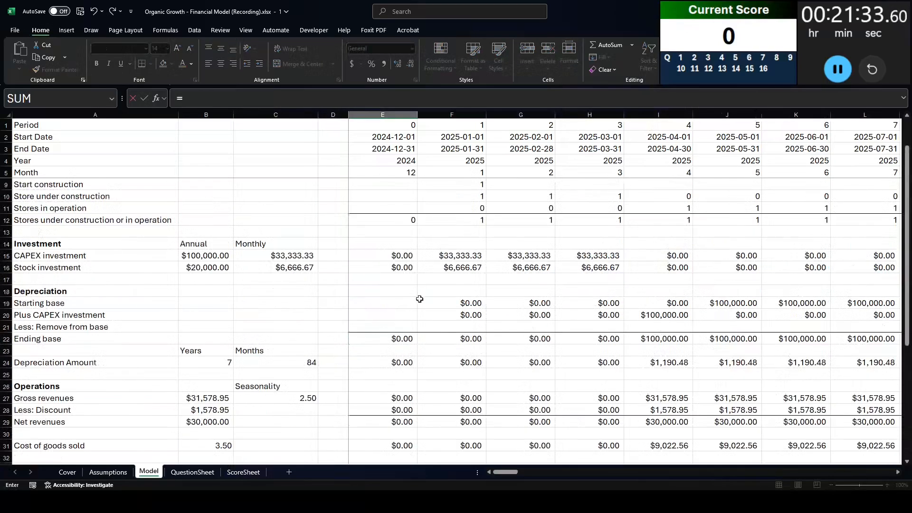
pyautogui.click(391, 217)
pyautogui.write('#/')
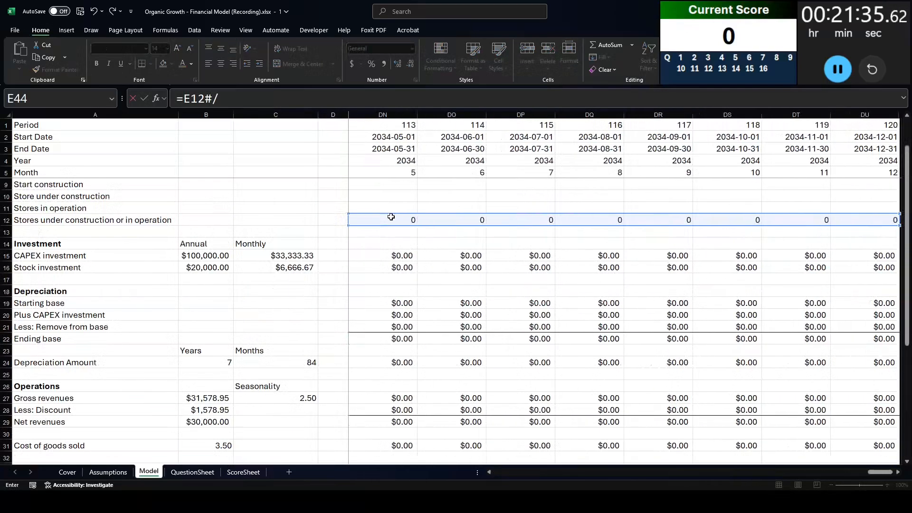
pyautogui.scroll(-6, 264, 380)
pyautogui.click(209, 396)
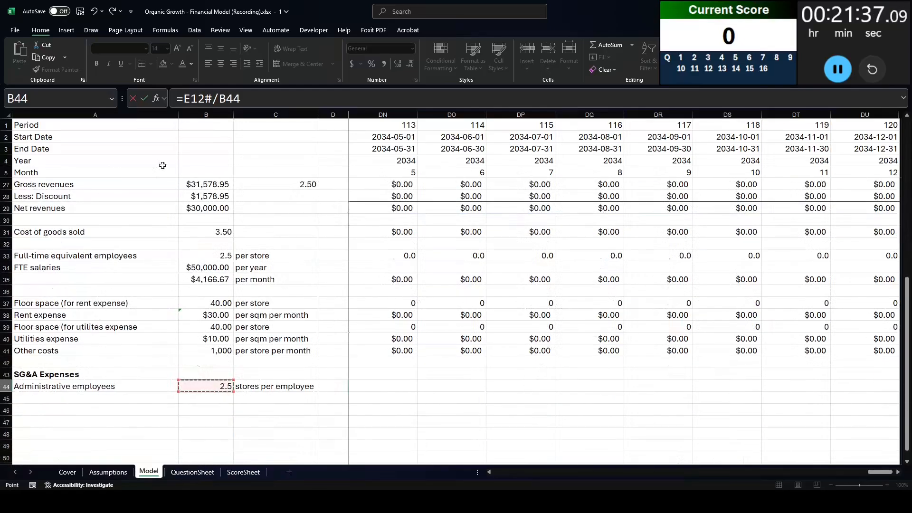
pyautogui.click(186, 99)
pyautogui.write('roundup(')
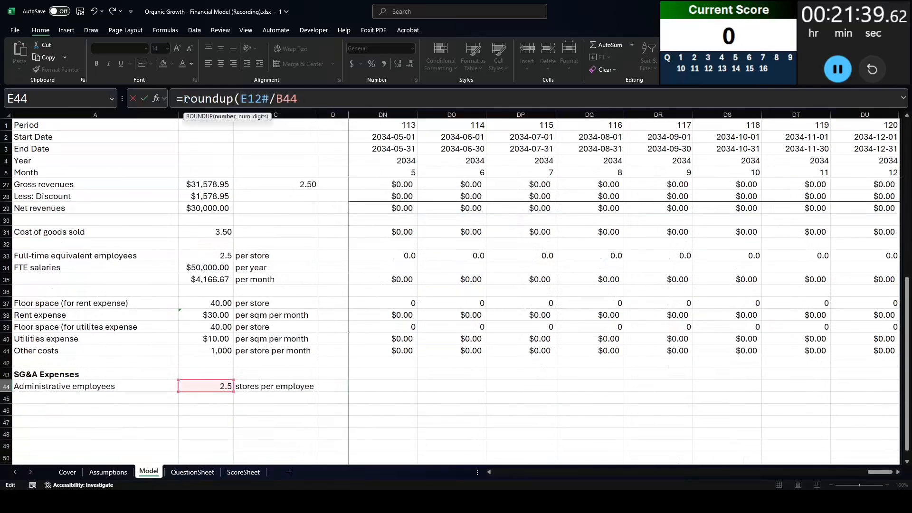
pyautogui.write(',0)')
pyautogui.press('Return')
pyautogui.press('Up')
pyautogui.press('Left')
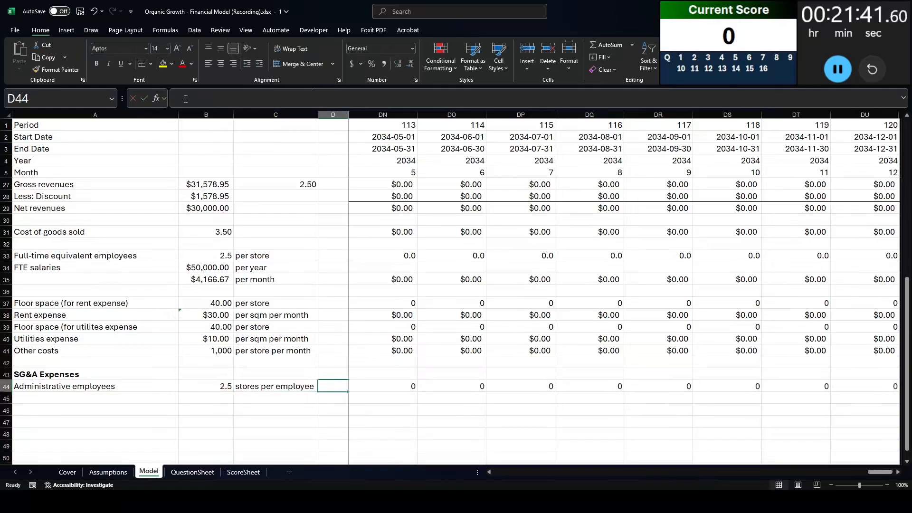
pyautogui.press('Right')
pyautogui.press('Right')
pyautogui.press('Left')
# - Consult the administration salary assumption in the case PDF and enter the row label "Admin employee salary" in A45 of the model
pyautogui.hotkey('alt', 'Tab')
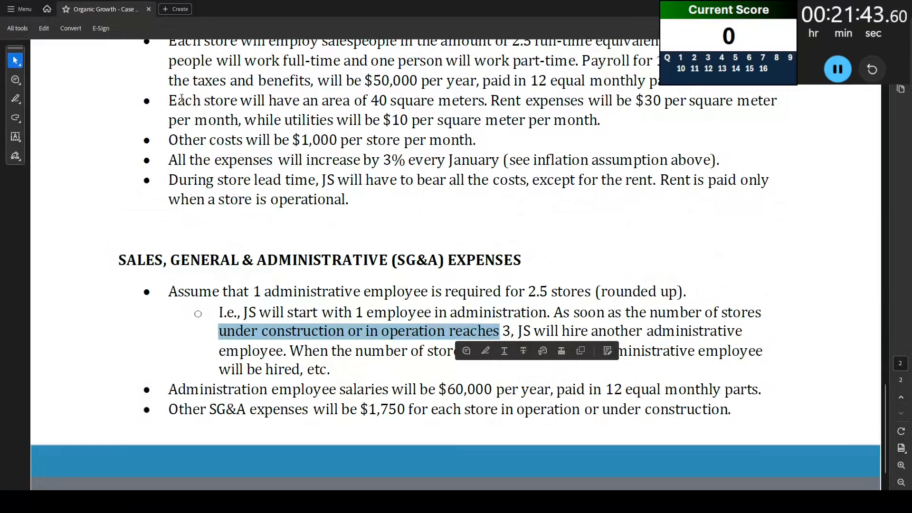
pyautogui.scroll(-2, 229, 371)
pyautogui.click(230, 325)
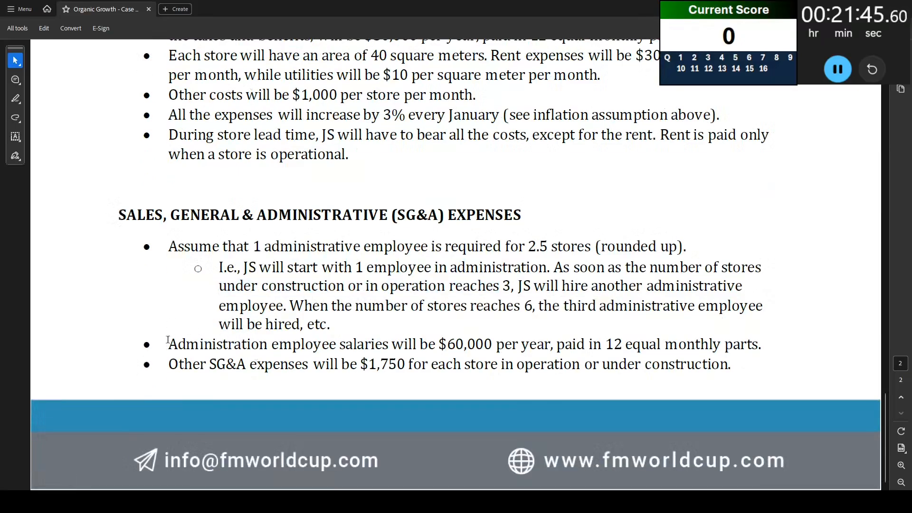
pyautogui.hotkey('alt', 'Tab')
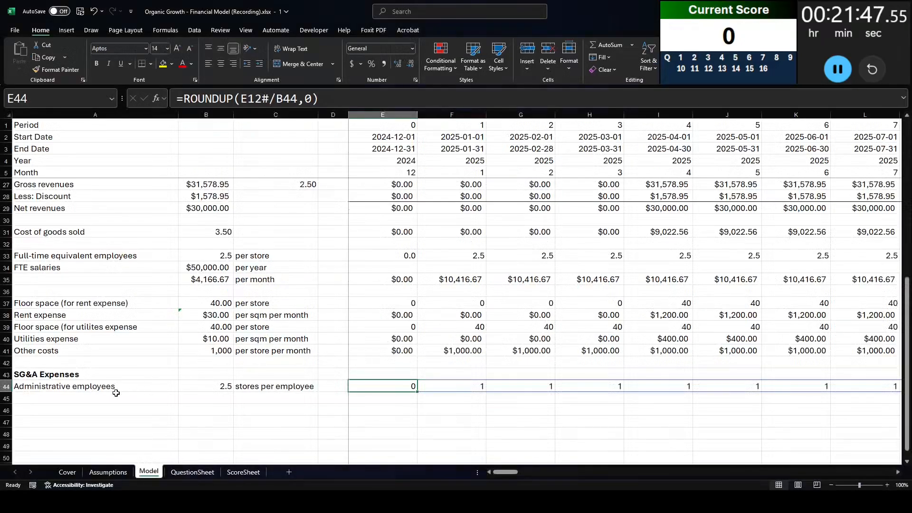
pyautogui.click(116, 396)
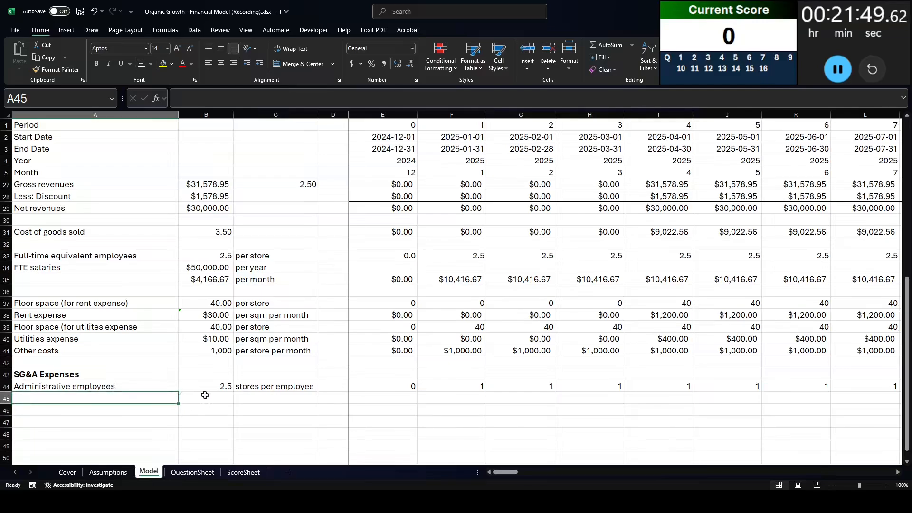
pyautogui.write('Admin emplo')
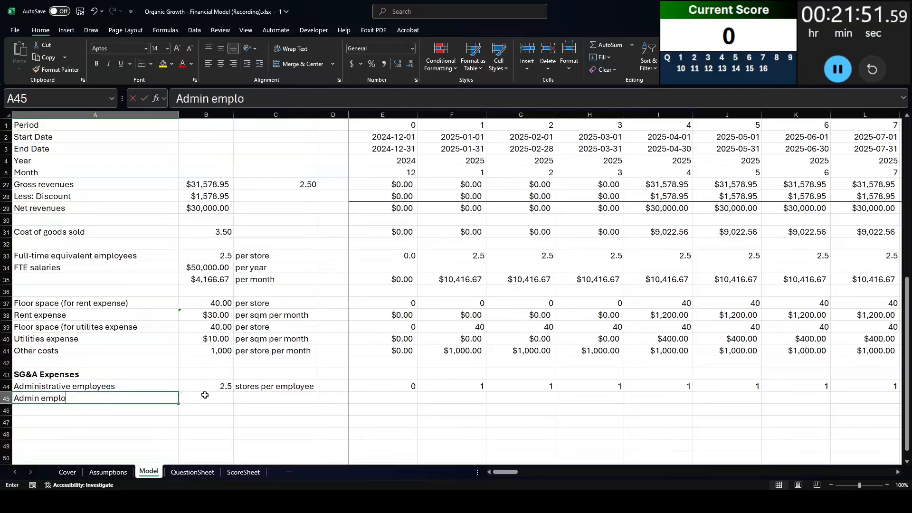
pyautogui.write('yee salary')
# - Link B45 to the annual salary on the Assumptions sheet with an absolute reference and enter "per year" in C45
pyautogui.press('Tab')
pyautogui.write('=')
pyautogui.click(108, 472)
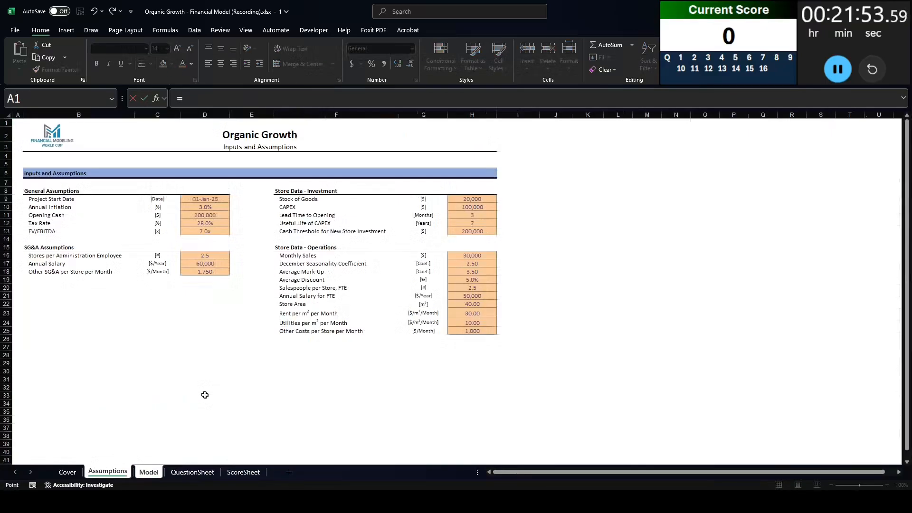
pyautogui.click(216, 263)
pyautogui.press('F4')
pyautogui.press('Return')
pyautogui.press('Up')
pyautogui.press('Right')
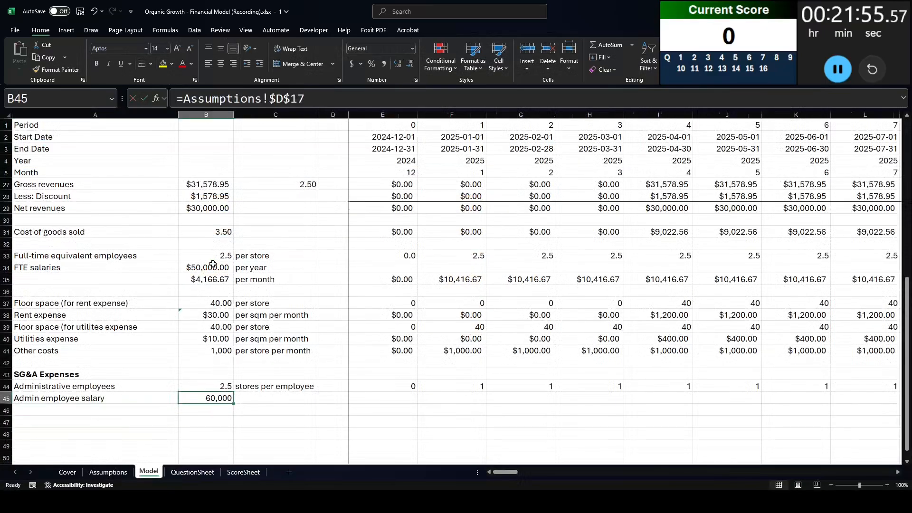
pyautogui.press('Up')
pyautogui.press('Right')
pyautogui.press('Down')
pyautogui.write('per year')
pyautogui.press('Return')
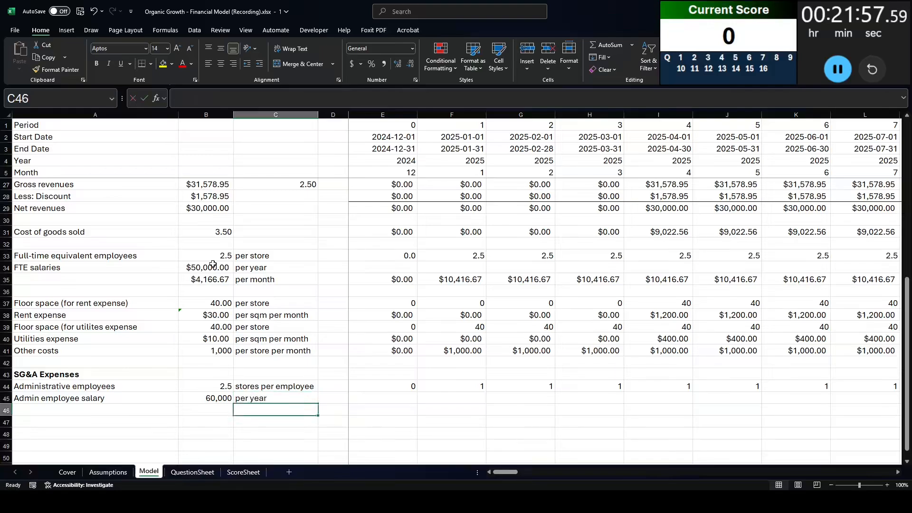
# - Calculate the monthly salary in B46 as =B45/12 and enter "per month" in C46
pyautogui.press('Left')
pyautogui.write('=')
pyautogui.press('Up')
pyautogui.write('/12')
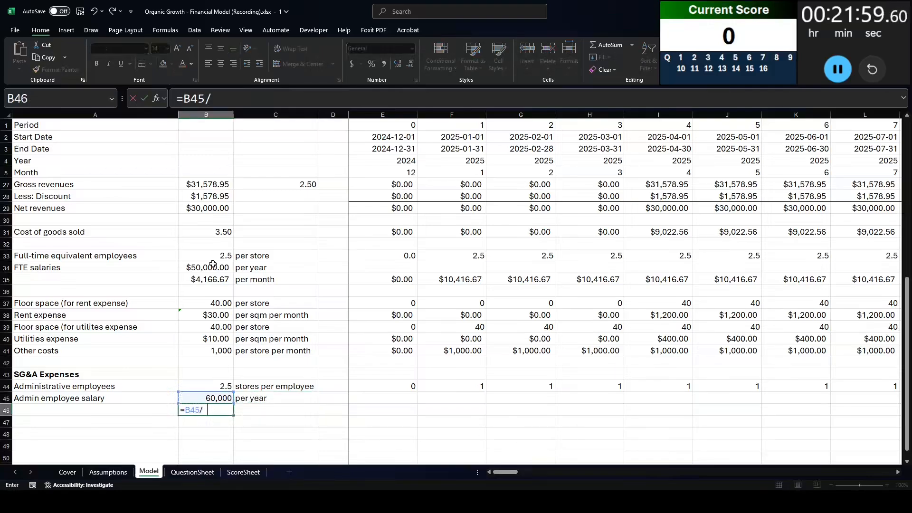
pyautogui.press('Tab')
pyautogui.write('per month')
# - Format the yearly and monthly admin salary amounts in B45:B46 as currency
pyautogui.press('Left')
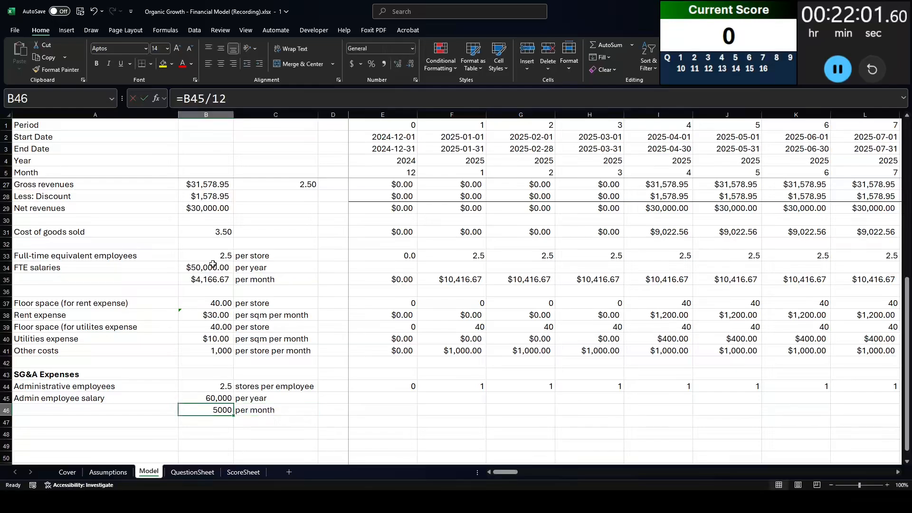
pyautogui.hotkey('shift', 'Up')
pyautogui.hotkey('ctrl', 'shift', '4')
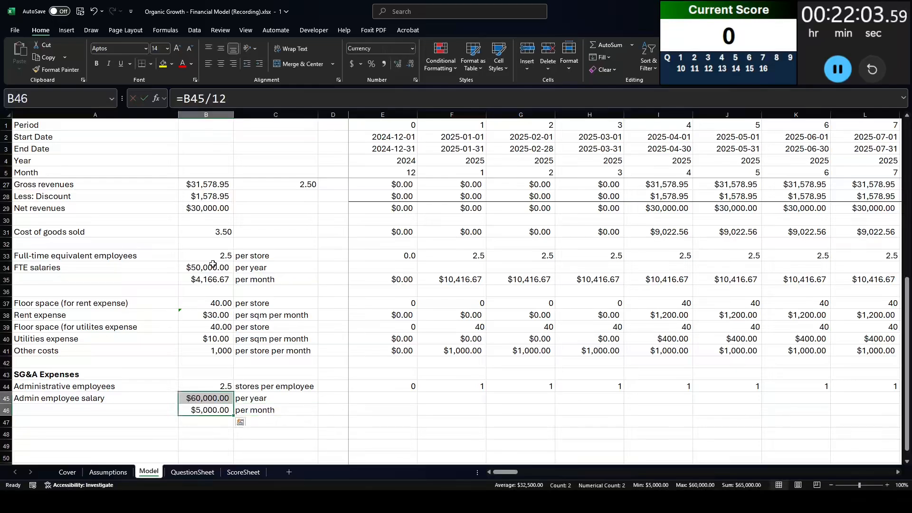
# - Calculate the monthly admin salary expense from E46 across with the formula =B46*E44#*E7#
pyautogui.click(376, 414)
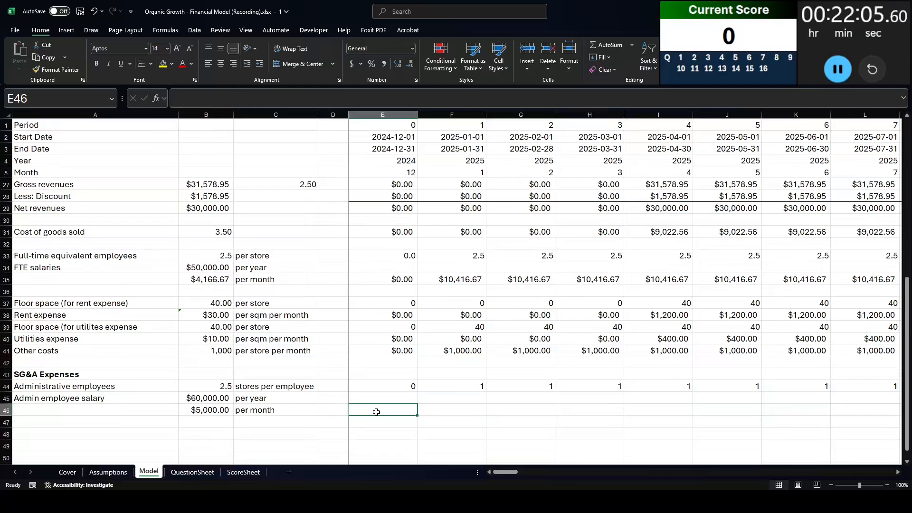
pyautogui.write('=')
pyautogui.press('Left')
pyautogui.press('Left')
pyautogui.press('Left')
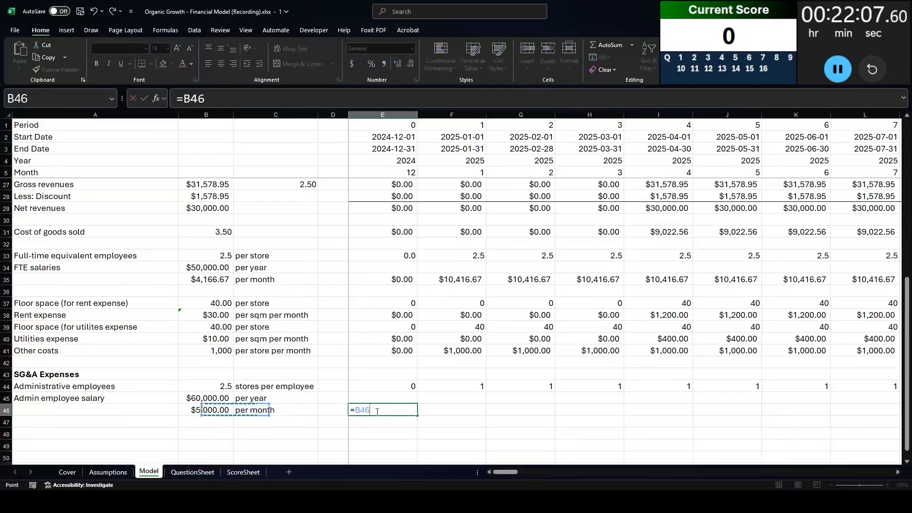
pyautogui.press('Down')
pyautogui.press('Up')
pyautogui.write('/')
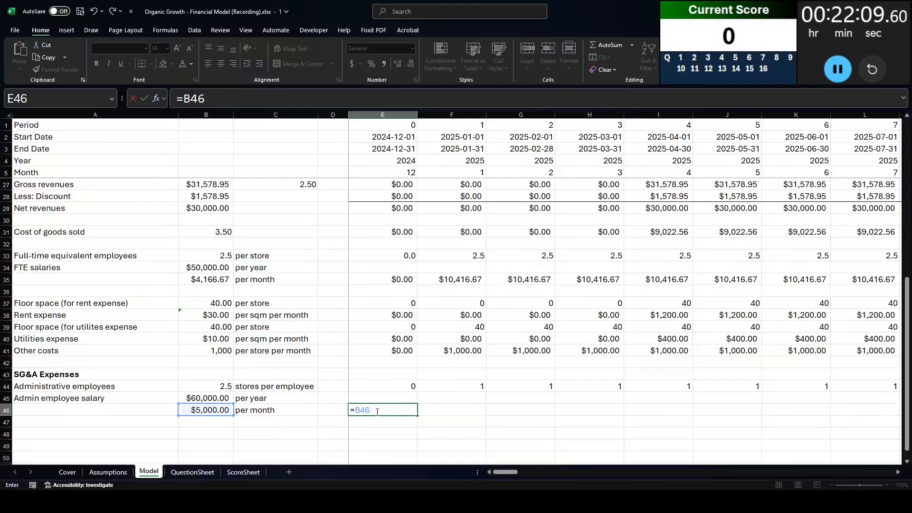
pyautogui.write('*')
pyautogui.press('Up')
pyautogui.press('Up')
pyautogui.hotkey('ctrl', 'shift', 'Right')
pyautogui.write('*')
pyautogui.press('Up')
pyautogui.press('Up')
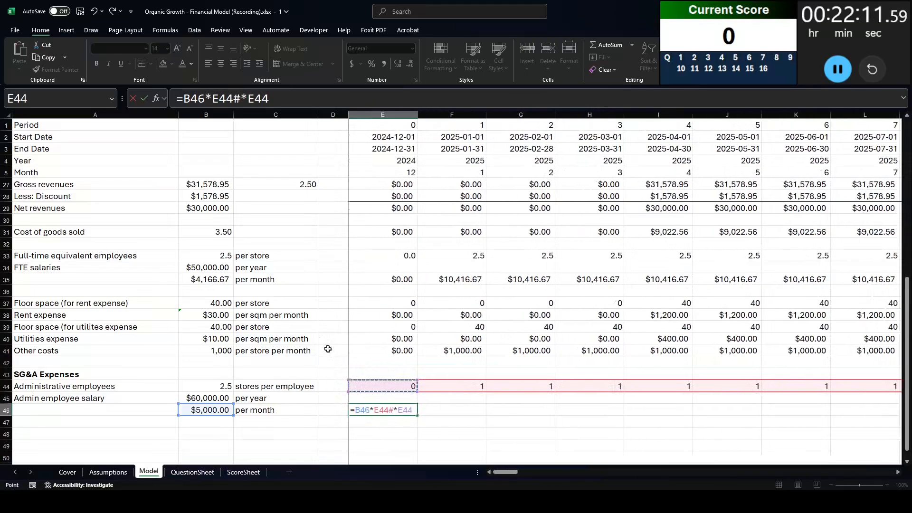
pyautogui.scroll(7, 370, 267)
pyautogui.click(375, 197)
pyautogui.hotkey('ctrl', 'shift', 'Right')
pyautogui.press('Return')
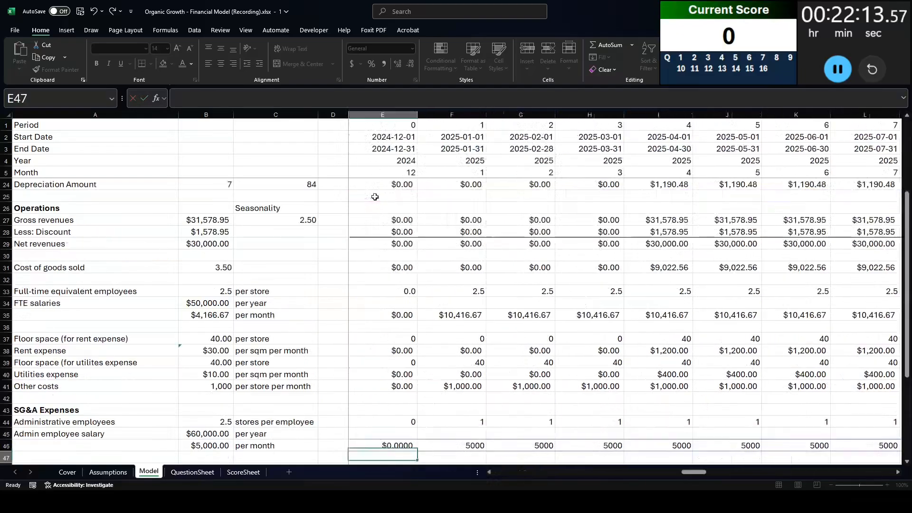
# - Format the whole monthly admin salary expense row from E46 as currency
pyautogui.scroll(-3, 384, 282)
pyautogui.press('Up')
pyautogui.hotkey('ctrl', 'shift', 'Right')
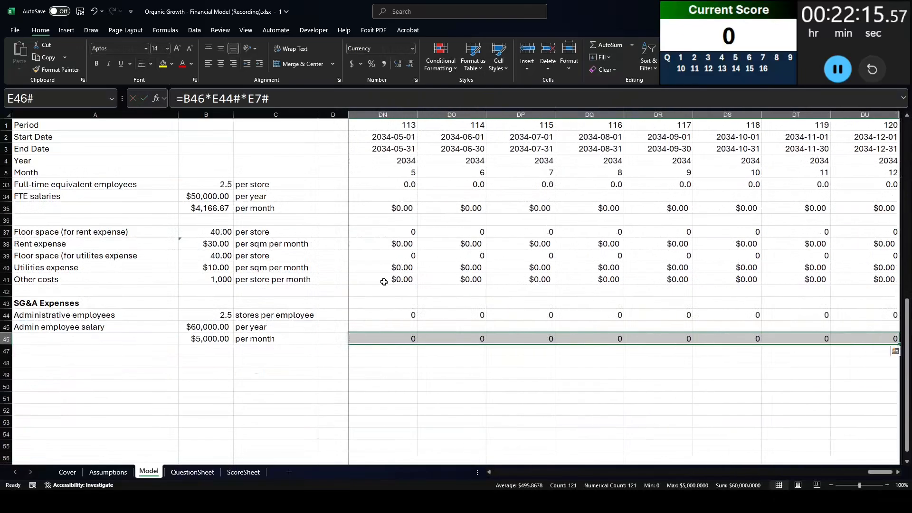
pyautogui.hotkey('ctrl', 'shift', 'Left')
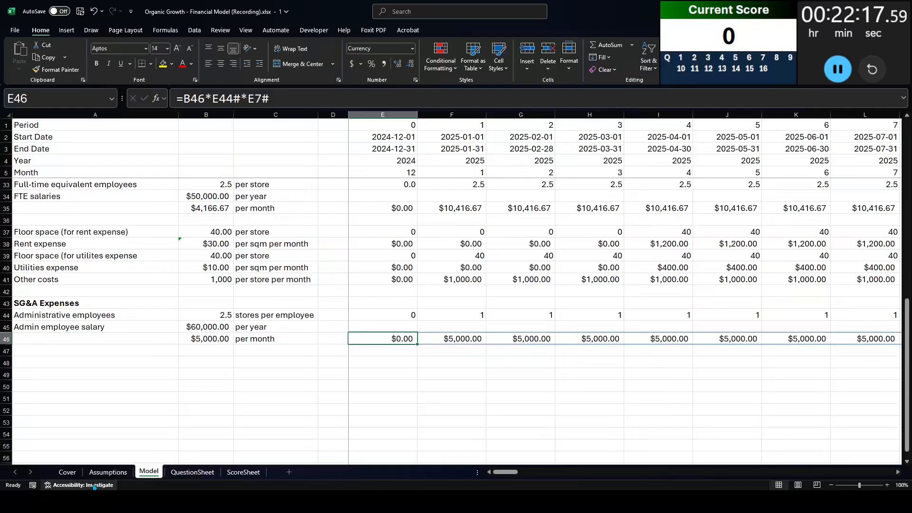
# - Highlight "Other SG&A expenses will be $1,750" in the case PDF and enter the row label "Other SG&A expenses" in A47 of the model
pyautogui.hotkey('alt', 'Tab')
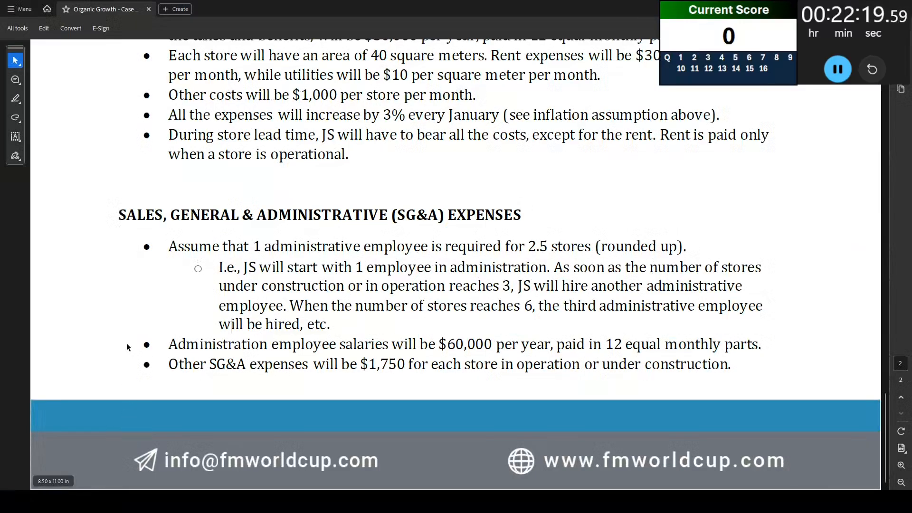
pyautogui.moveTo(161, 362); pyautogui.dragTo(396, 357)
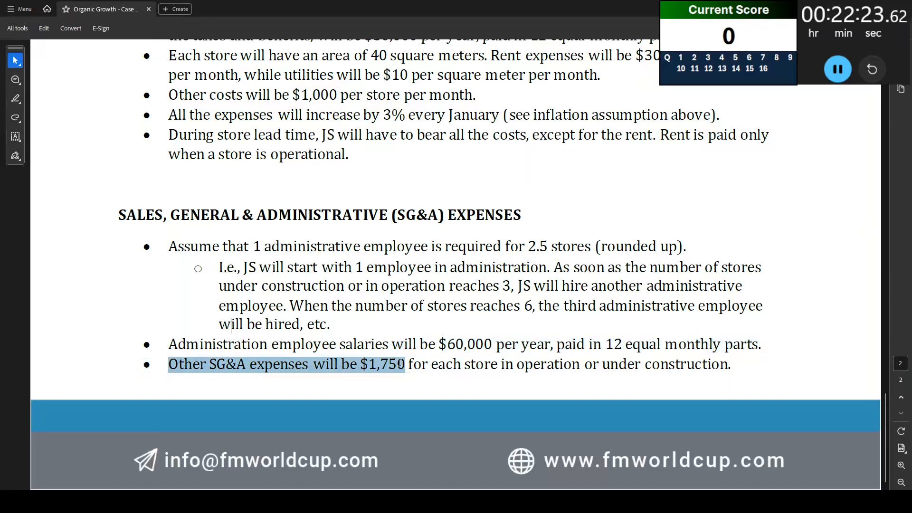
pyautogui.hotkey('alt', 'Tab')
pyautogui.scroll(-1, 132, 366)
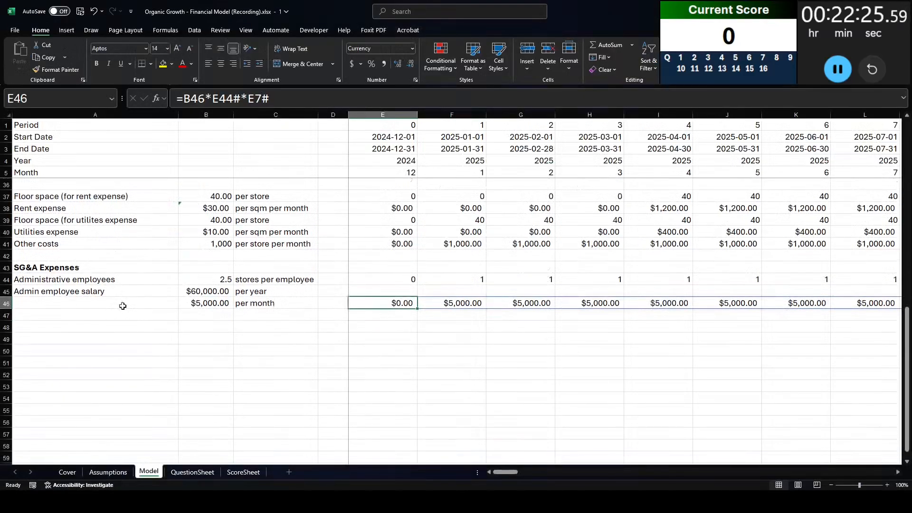
pyautogui.click(125, 312)
pyautogui.hotkey('alt', 'Tab')
pyautogui.hotkey('alt', 'Tab')
pyautogui.write('LOthe')
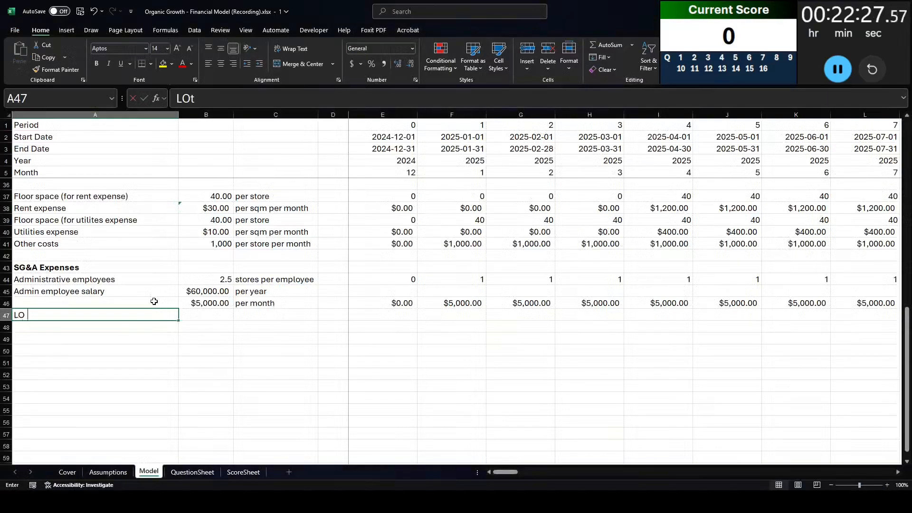
pyautogui.press('BackSpace')
pyautogui.press('BackSpace')
pyautogui.write('Other S')
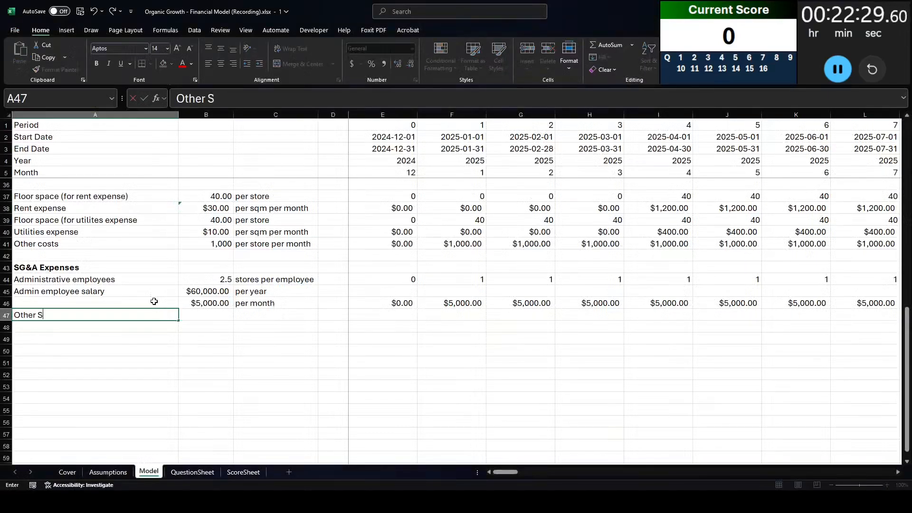
pyautogui.write('G&A Exp')
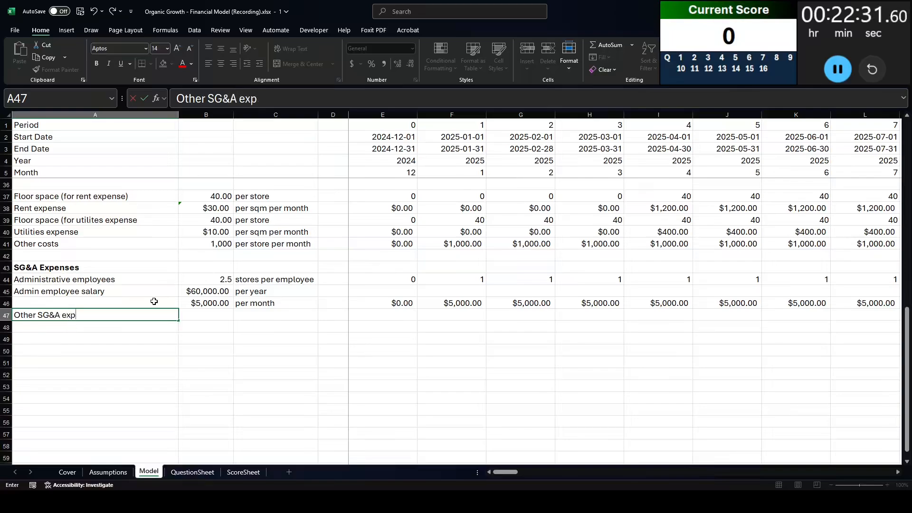
pyautogui.write('enses')
# - Link B47 to the other SG&A per store per month value on the Assumptions sheet
pyautogui.press('Tab')
pyautogui.write('=')
pyautogui.hotkey('ctrl', 'pageup')
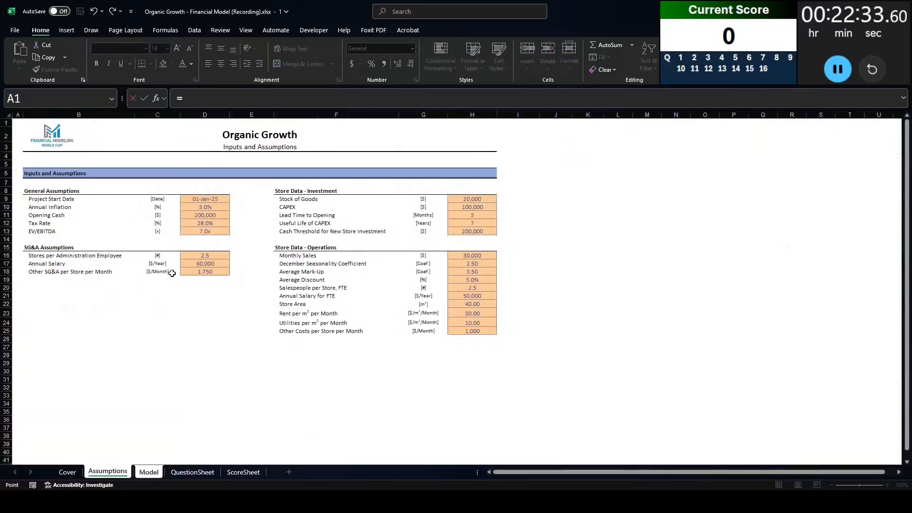
pyautogui.click(198, 270)
pyautogui.press('Tab')
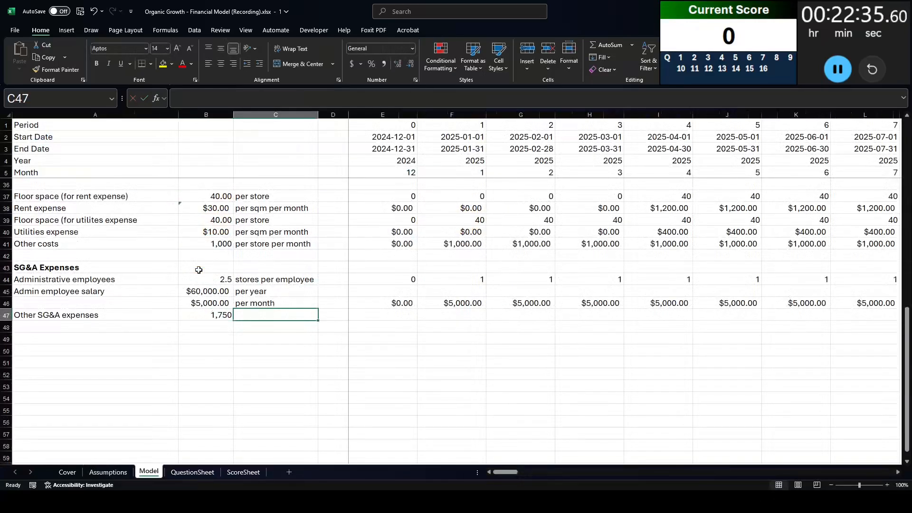
# - Enter "per store per month" in C47 and format B47 as currency
pyautogui.write('per store per month')
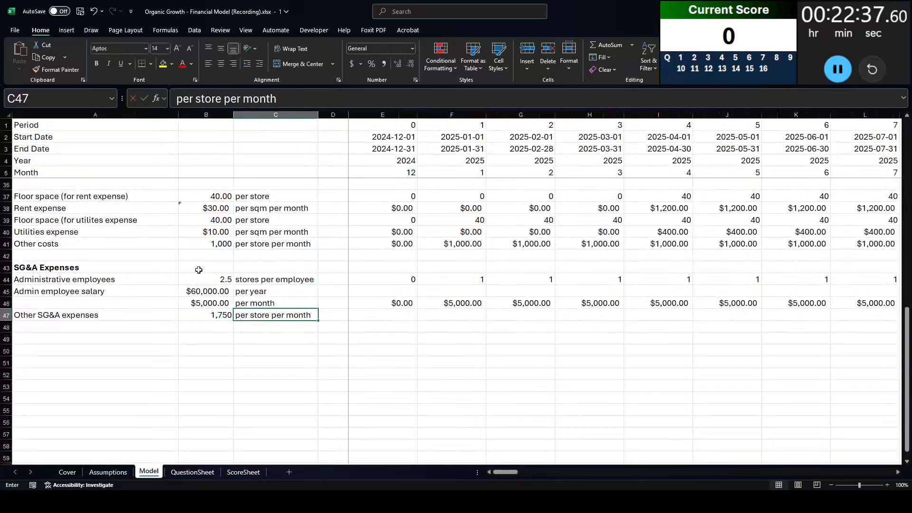
pyautogui.hotkey('shift', 'Tab')
pyautogui.hotkey('ctrl', 'shift', '4')
# - Calculate monthly other SG&A expenses in E47 with =B47*E12#*E7#, multiplying the per-store cost by stores under construction or in operation and the inflation index
pyautogui.press('Right')
pyautogui.press('Right')
pyautogui.press('Right')
pyautogui.write('=')
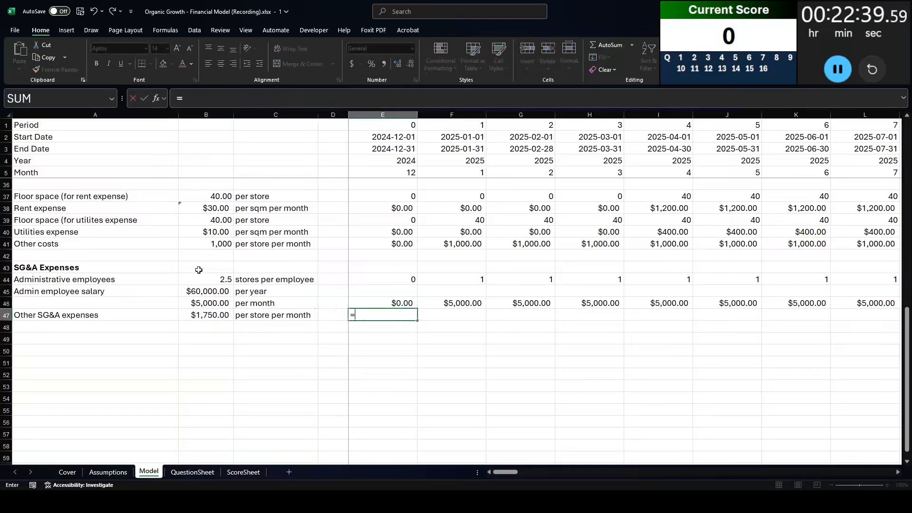
pyautogui.press('Left')
pyautogui.press('Left')
pyautogui.press('Left')
pyautogui.write('*')
pyautogui.scroll(3, 421, 275)
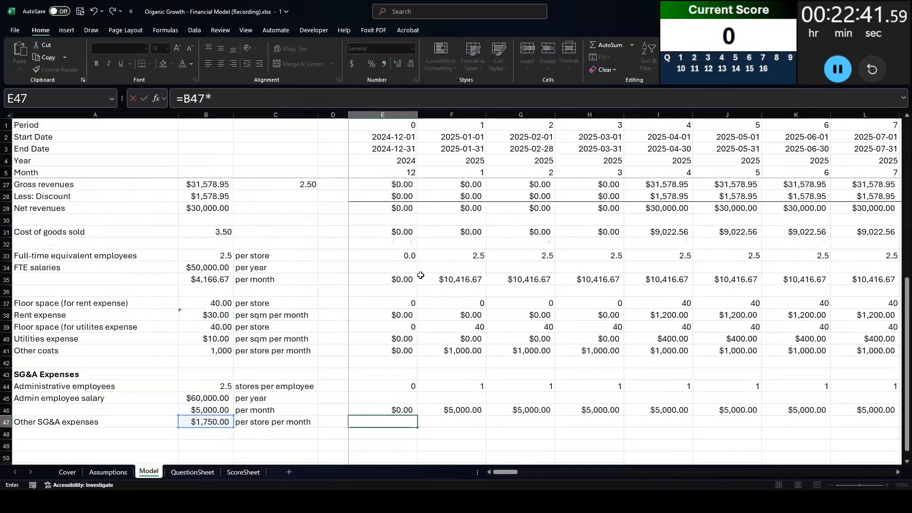
pyautogui.scroll(6, 421, 276)
pyautogui.click(394, 216)
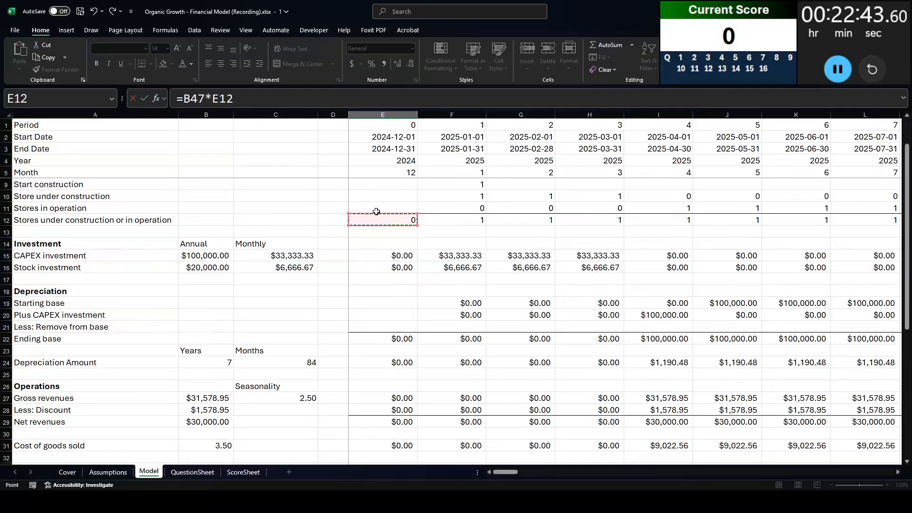
pyautogui.write('#*')
pyautogui.hscroll(20, 380, 212)
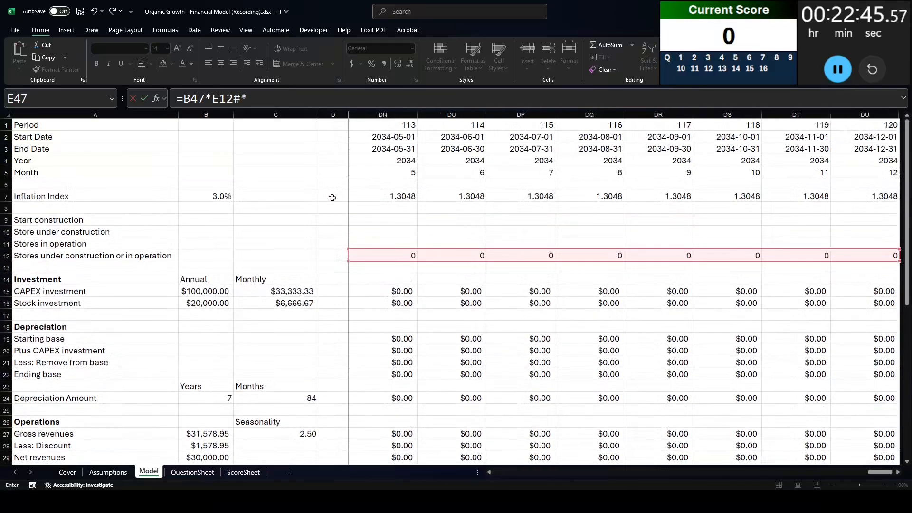
pyautogui.click(332, 197)
pyautogui.press('Right')
pyautogui.write('#')
pyautogui.hscroll(20, 332, 198)
pyautogui.press('Return')
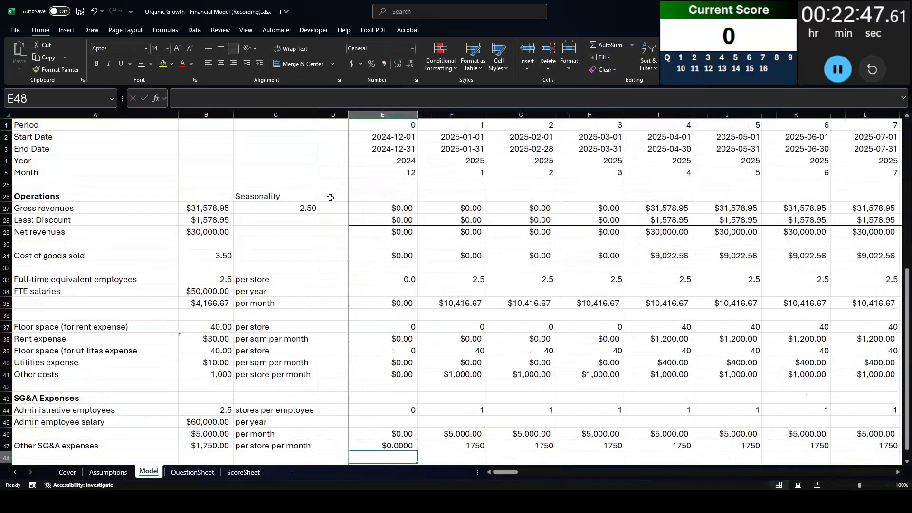
# - Format the whole monthly other SG&A expenses row from E47 as currency
pyautogui.press('Up')
pyautogui.hotkey('ctrl', 'shift', 'Right')
pyautogui.hotkey('ctrl', 'shift', '4')
pyautogui.press('Left')
pyautogui.press('Right')
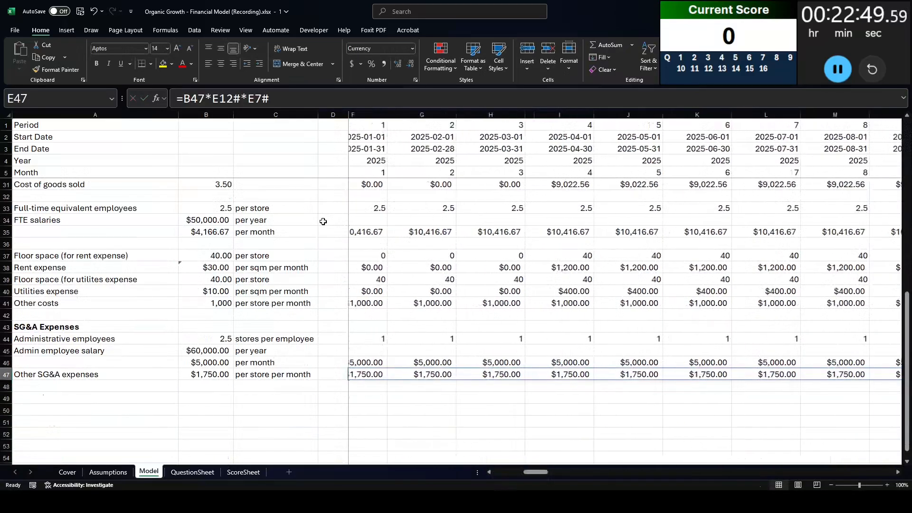
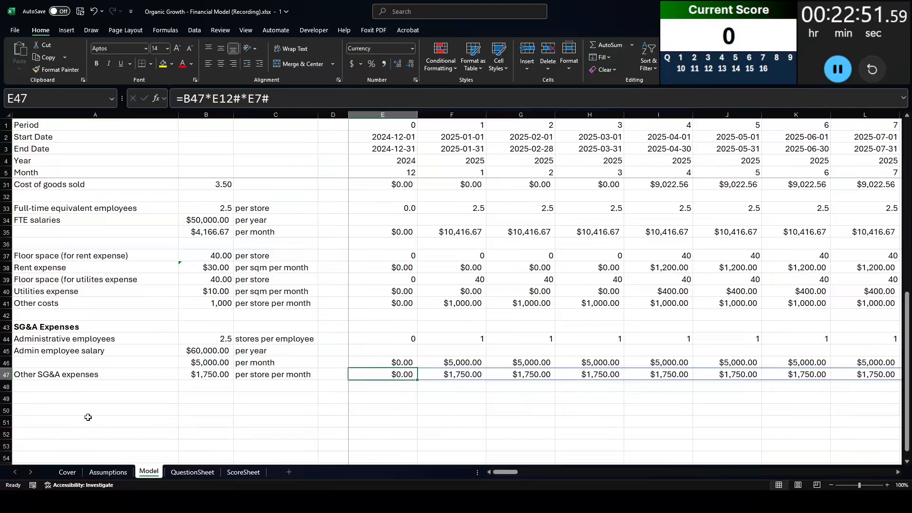
# - Check the model's rows against the case PDF, rereading from the SG&A expenses section back to the story on the first page
pyautogui.scroll(8, 106, 402)
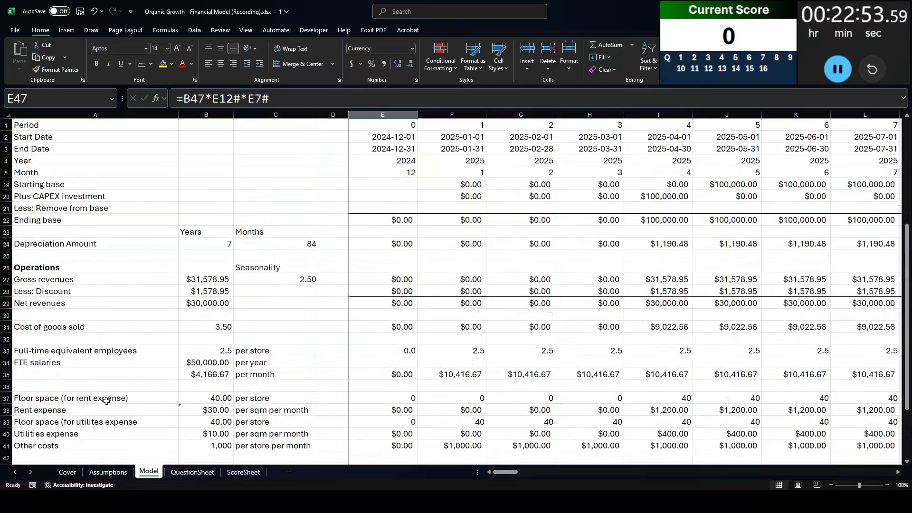
pyautogui.scroll(-8, 106, 401)
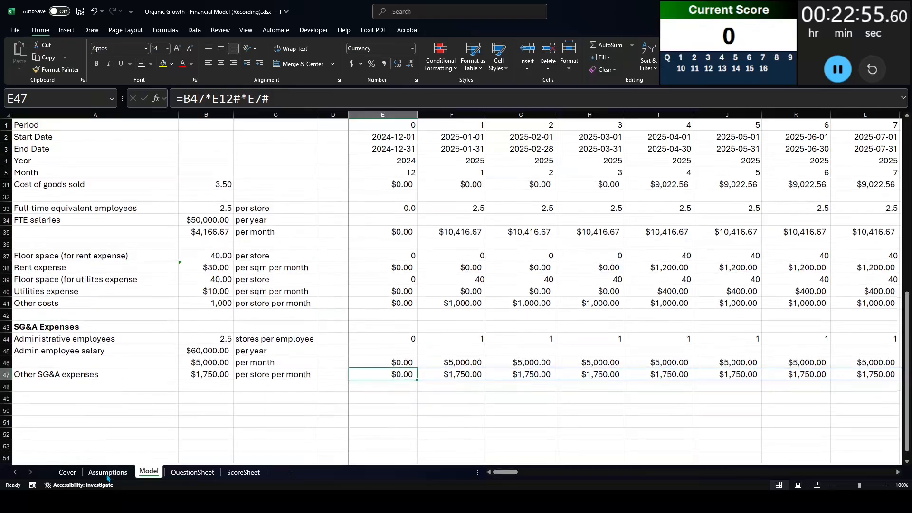
pyautogui.moveTo(178, 501)
pyautogui.click(185, 448)
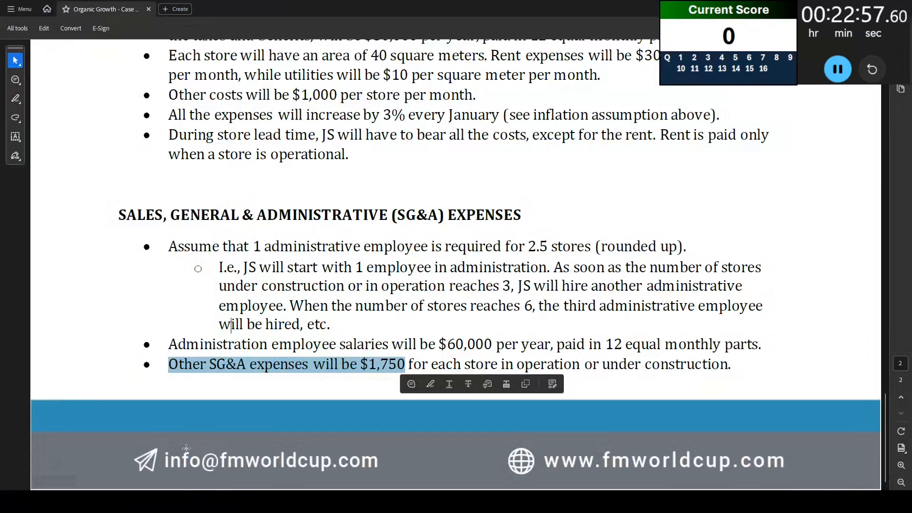
pyautogui.click(251, 388)
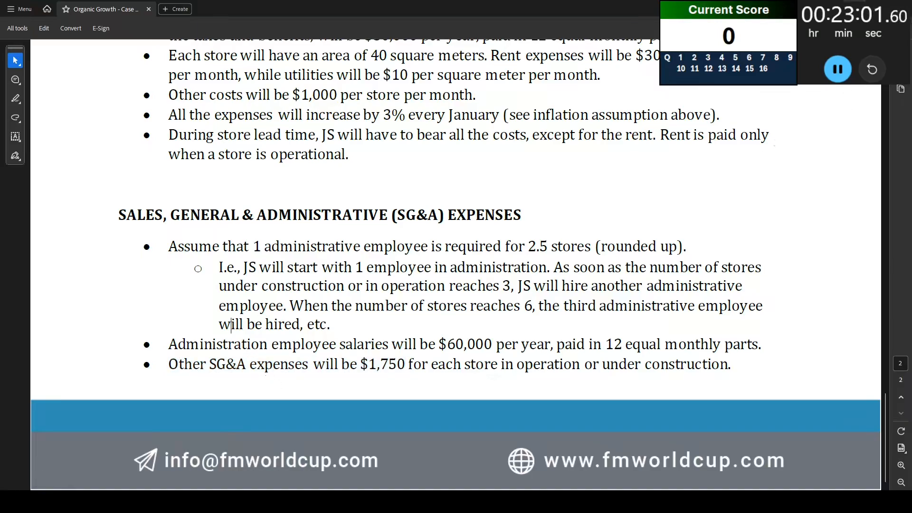
pyautogui.scroll(15, 532, 177)
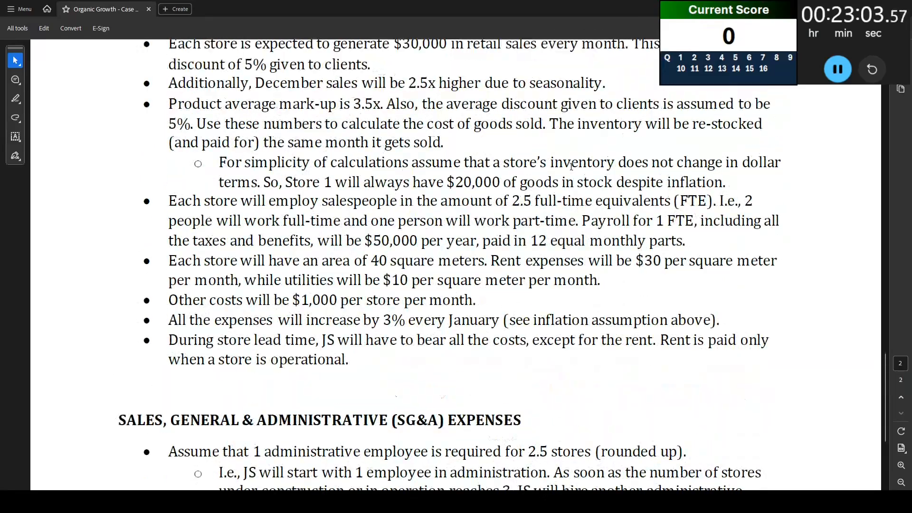
pyautogui.scroll(10, 532, 177)
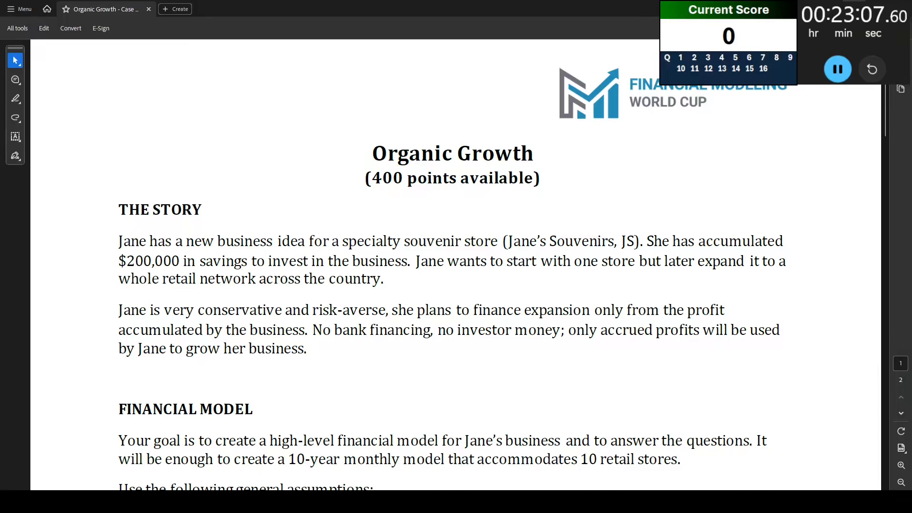
# - Return to the model workbook and review the Investment, Depreciation, Operations and SG&A rows, including net revenues and cost of goods sold
pyautogui.hotkey('alt', 'Tab')
pyautogui.scroll(6, 165, 288)
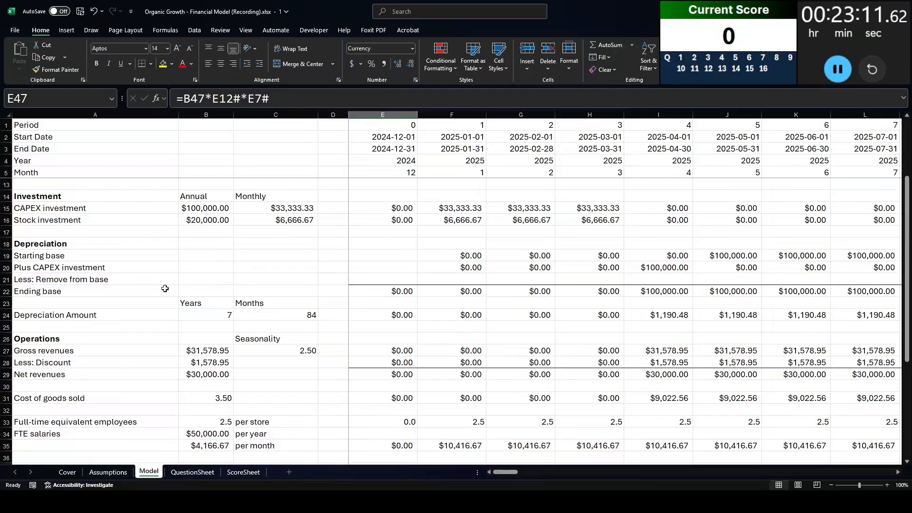
pyautogui.scroll(-7, 164, 288)
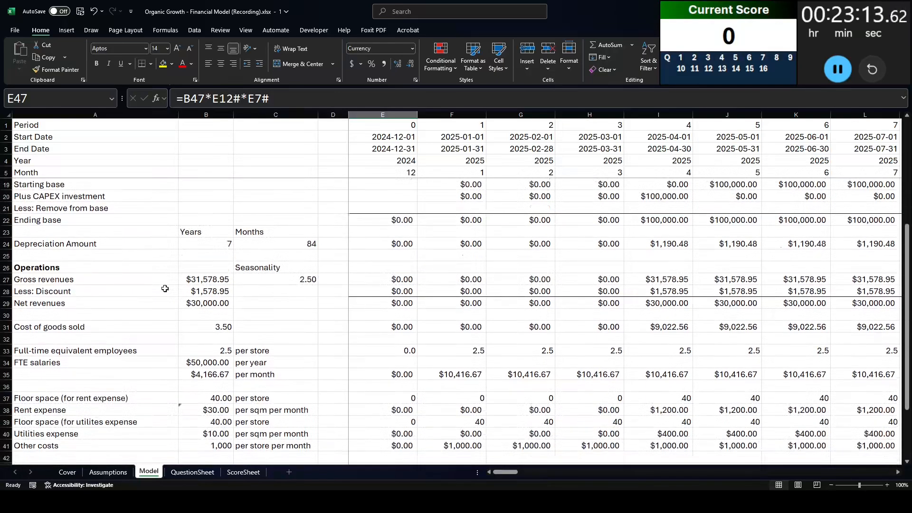
pyautogui.click(73, 363)
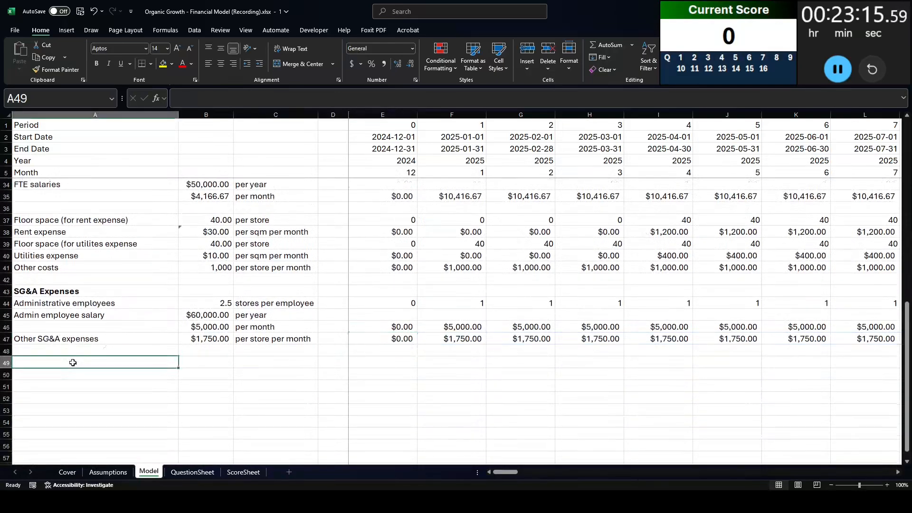
pyautogui.scroll(3, 73, 362)
pyautogui.scroll(3, 76, 362)
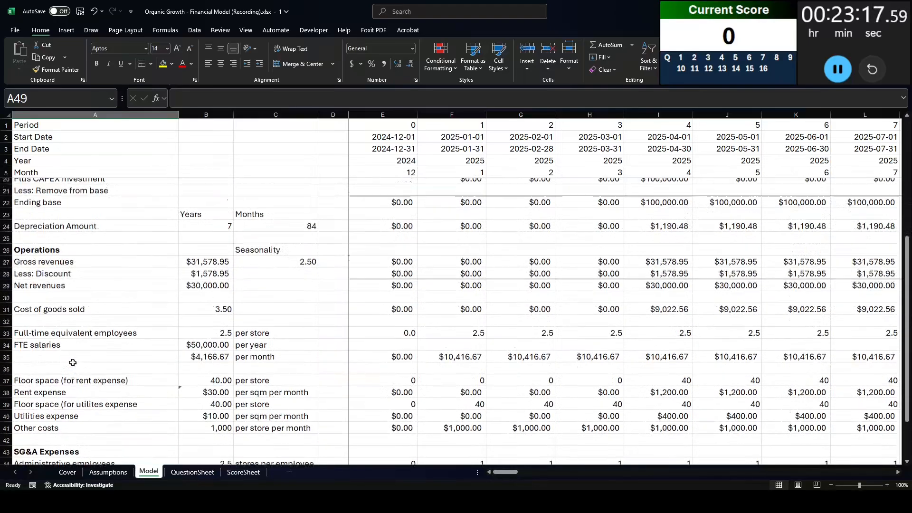
pyautogui.scroll(-3, 83, 358)
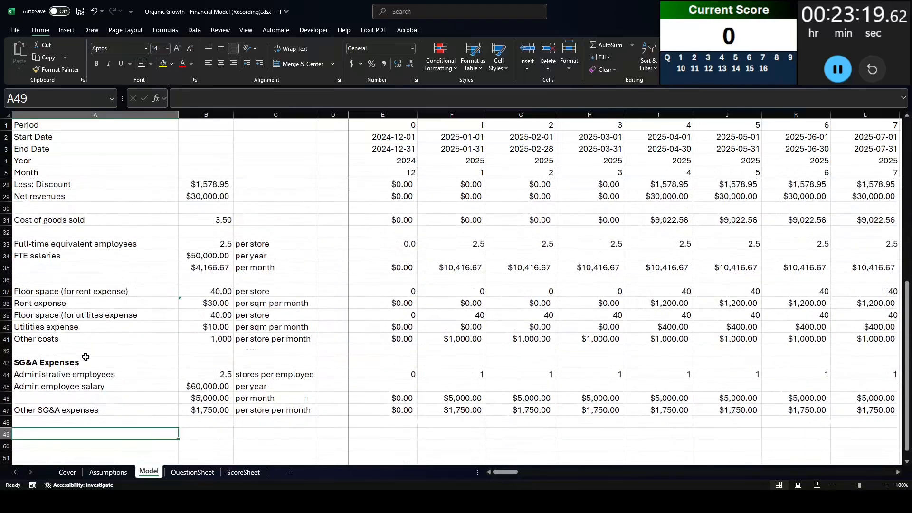
pyautogui.scroll(3, 81, 328)
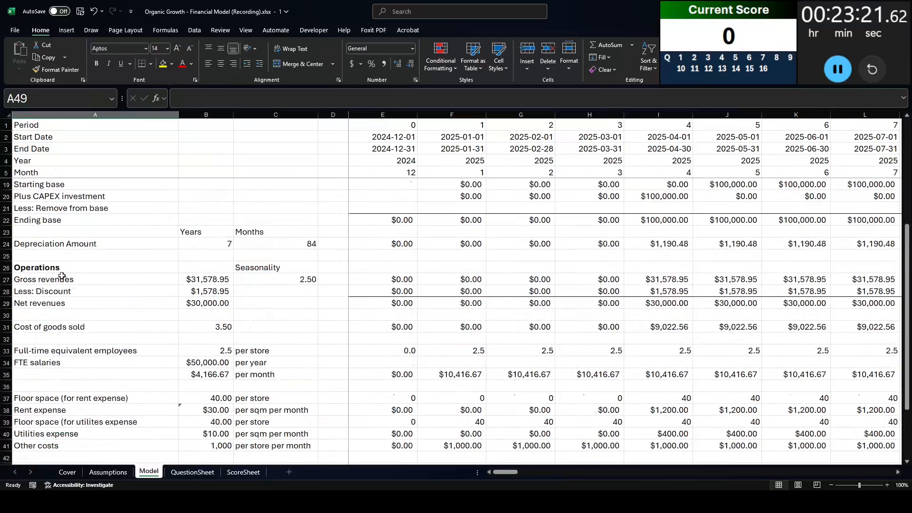
pyautogui.click(65, 302)
pyautogui.click(71, 327)
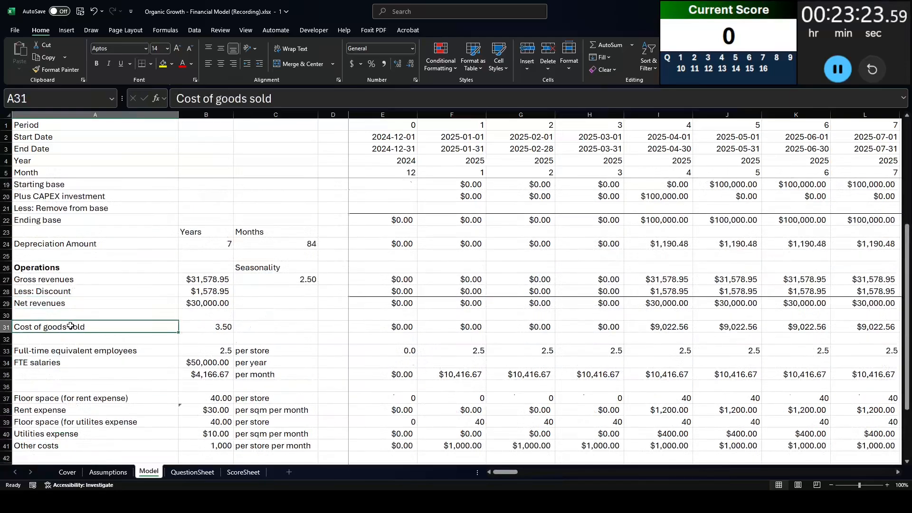
pyautogui.scroll(-4, 71, 327)
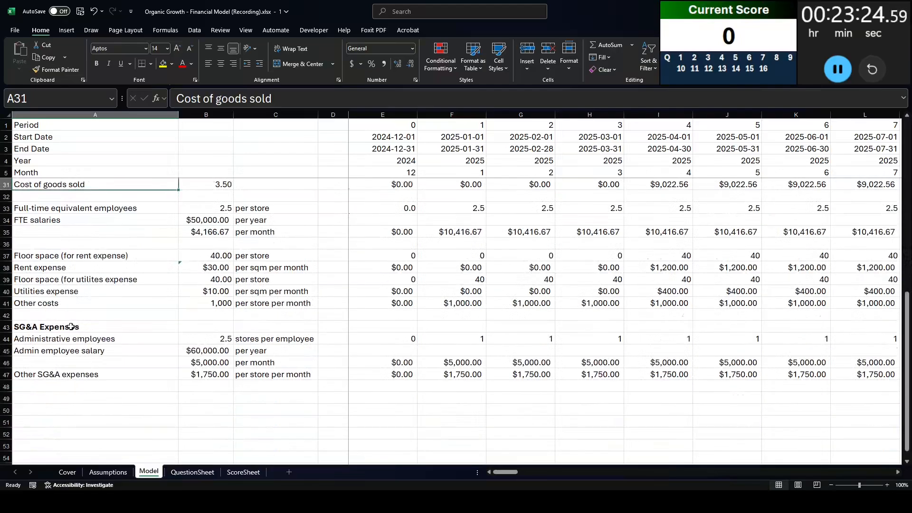
# - Enter the summary row labels "Net Revenues" in A49 and "COGS" in A50, below the SG&A section
pyautogui.click(94, 417)
pyautogui.click(94, 395)
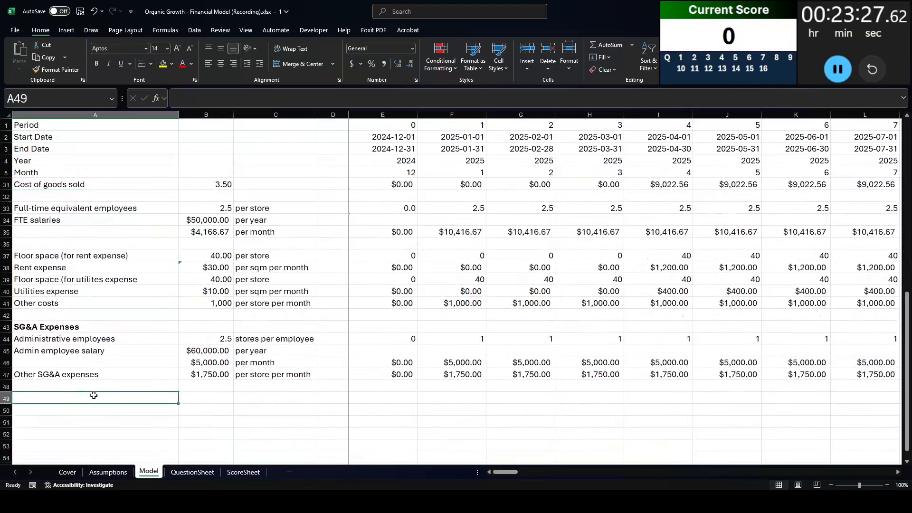
pyautogui.write('Net Revenu')
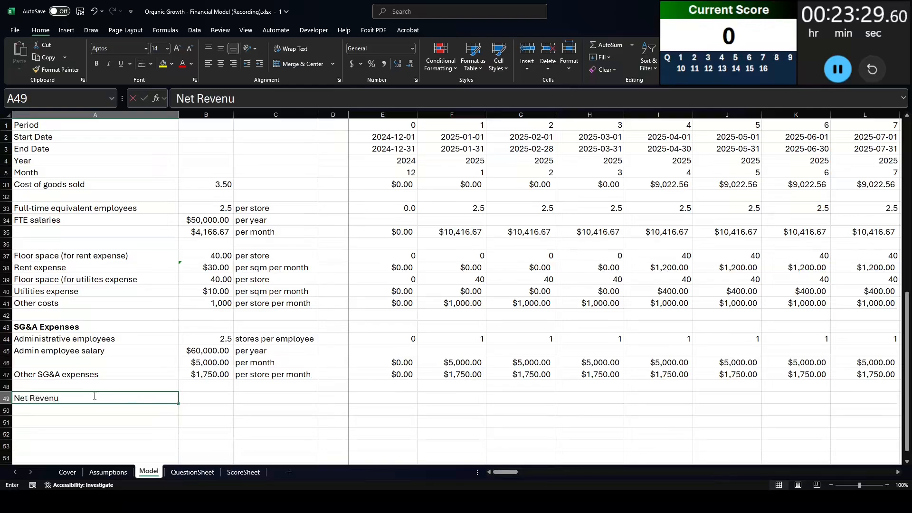
pyautogui.write('es')
pyautogui.press('Return')
pyautogui.write('COGS')
pyautogui.press('Right')
# - Link the monthly row starting at E49 to all the monthly net revenues in row 29
pyautogui.press('Right')
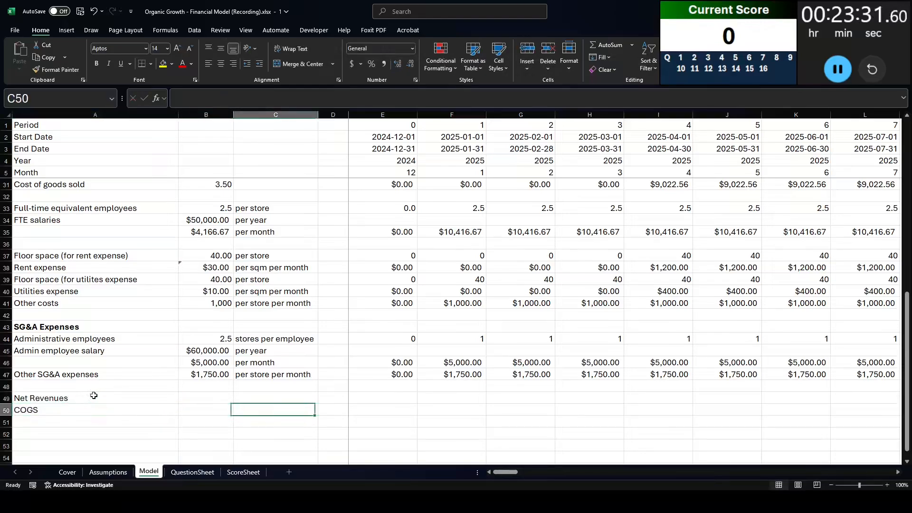
pyautogui.press('Up')
pyautogui.press('Right')
pyautogui.press('Right')
pyautogui.write('=')
pyautogui.scroll(4, 352, 291)
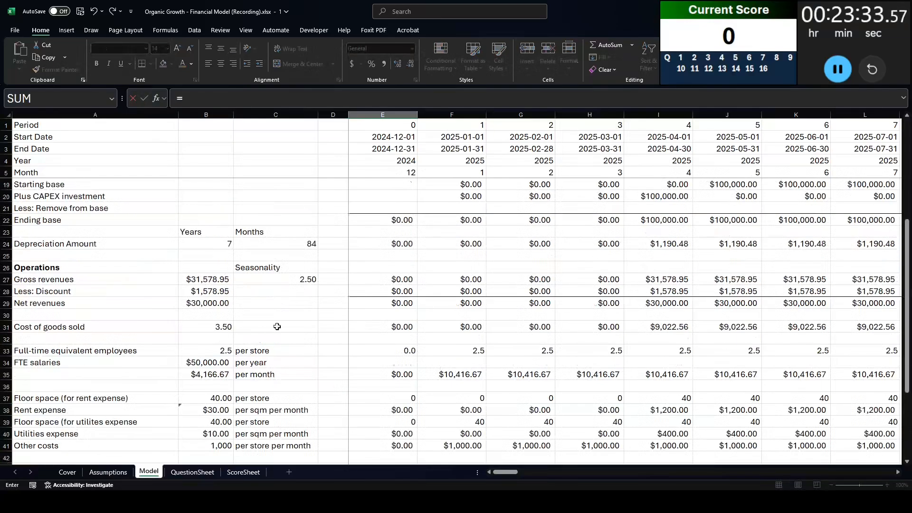
pyautogui.click(377, 302)
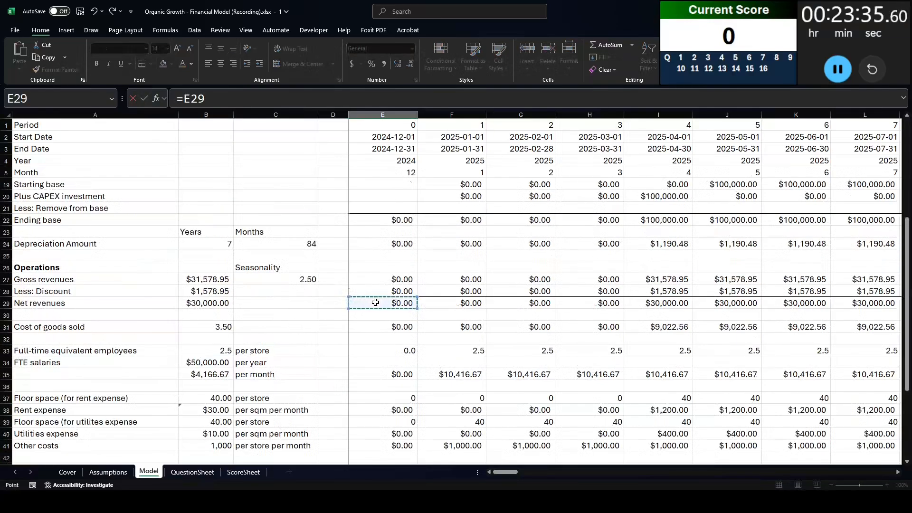
pyautogui.hotkey('ctrl', 'shift', 'Right')
pyautogui.press('Return')
# - Link the monthly COGS row starting at E50 to all the monthly cost of goods sold values in row 31
pyautogui.write('=')
pyautogui.scroll(5, 376, 303)
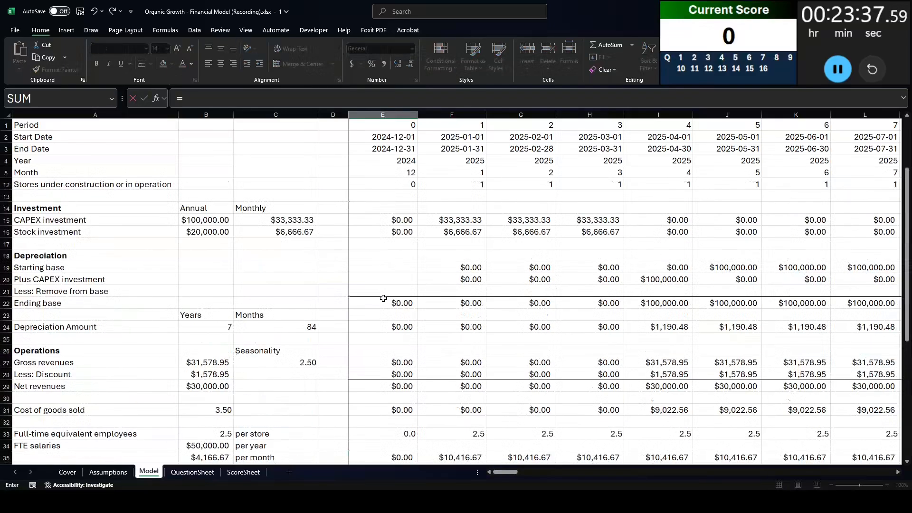
pyautogui.scroll(1, 361, 293)
pyautogui.scroll(-2, 359, 325)
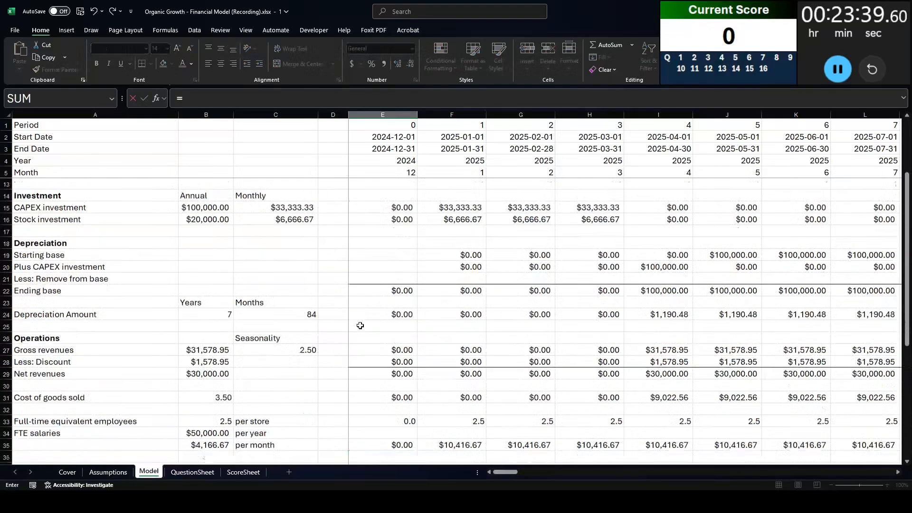
pyautogui.click(376, 375)
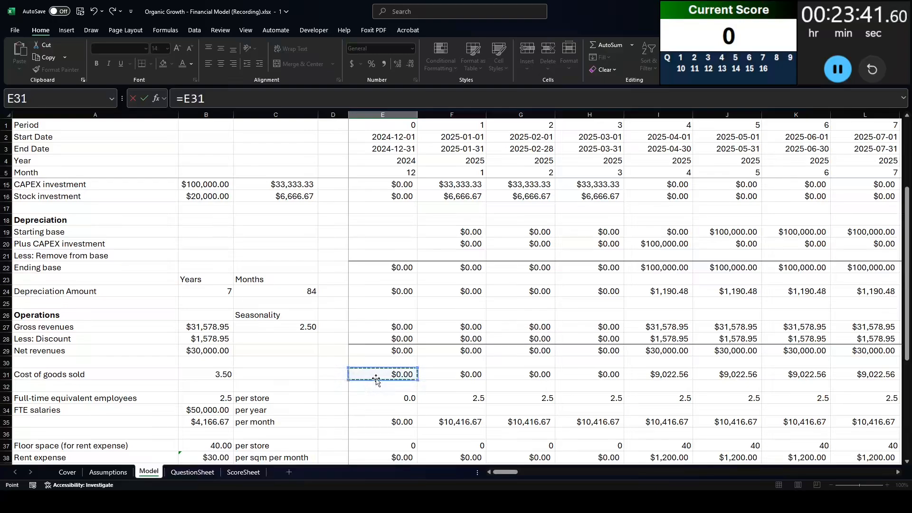
pyautogui.hotkey('ctrl', 'shift', 'Right')
pyautogui.press('Return')
# - Change the label in A49 to "Revenues" and enter "Net Revenue" as the row label in A51
pyautogui.press('Left')
pyautogui.press('Left')
pyautogui.press('Left')
pyautogui.press('Up')
pyautogui.press('Up')
pyautogui.press('Left')
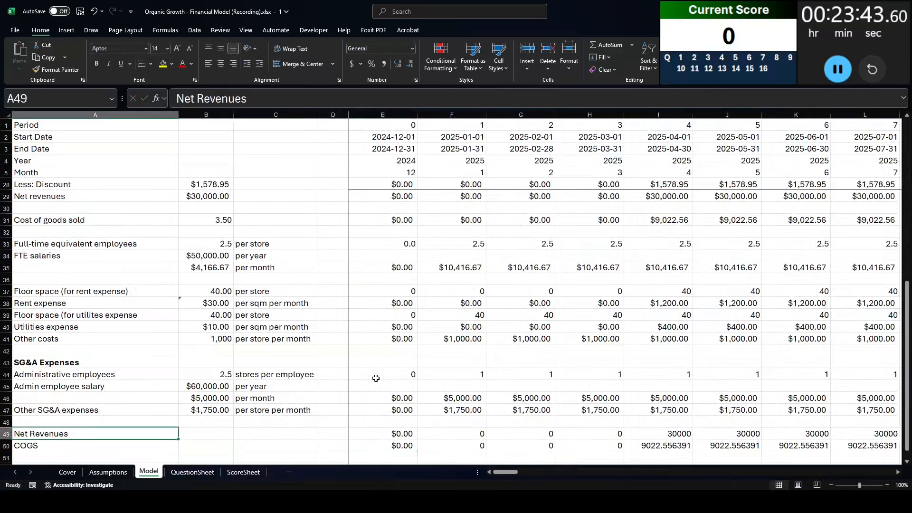
pyautogui.write('Revenues')
pyautogui.press('Return')
pyautogui.press('Return')
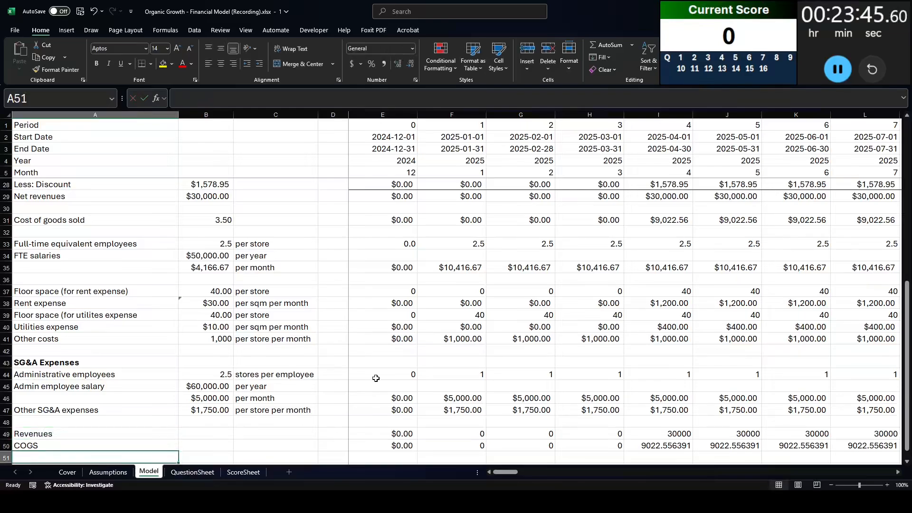
pyautogui.write('Net Revenue')
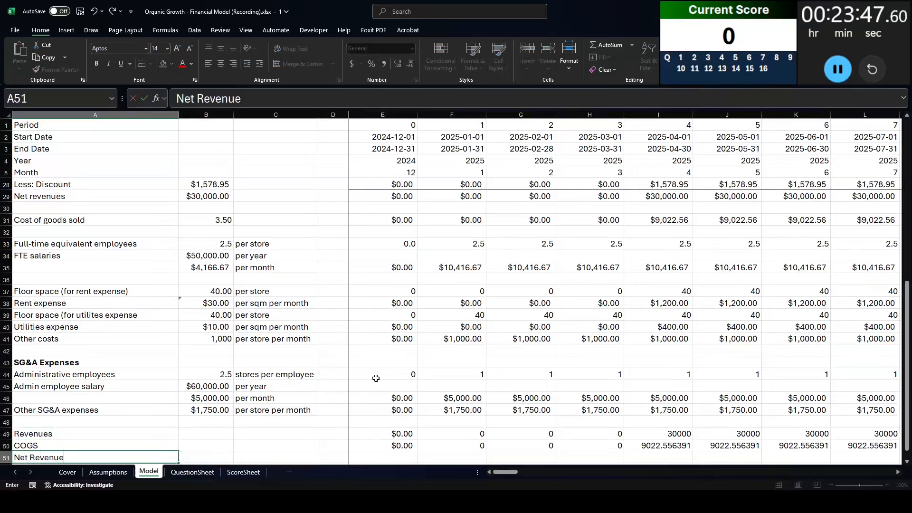
# - Calculate monthly net revenue in E51 as revenues minus COGS with =E49#-E50#
pyautogui.press('Tab')
pyautogui.press('Tab')
pyautogui.press('Tab')
pyautogui.press('Tab')
pyautogui.write('=')
pyautogui.press('Up')
pyautogui.press('Up')
pyautogui.write('#')
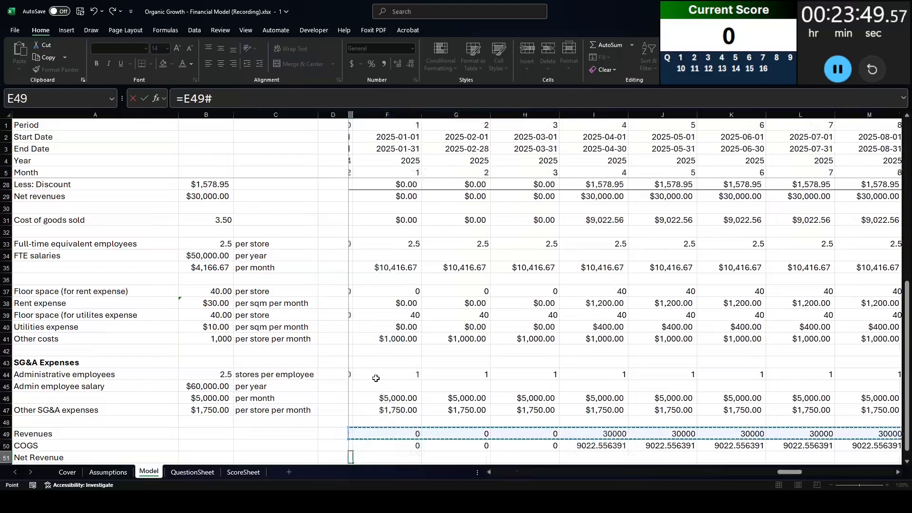
pyautogui.write('-')
pyautogui.press('Up')
pyautogui.write('#')
pyautogui.press('Return')
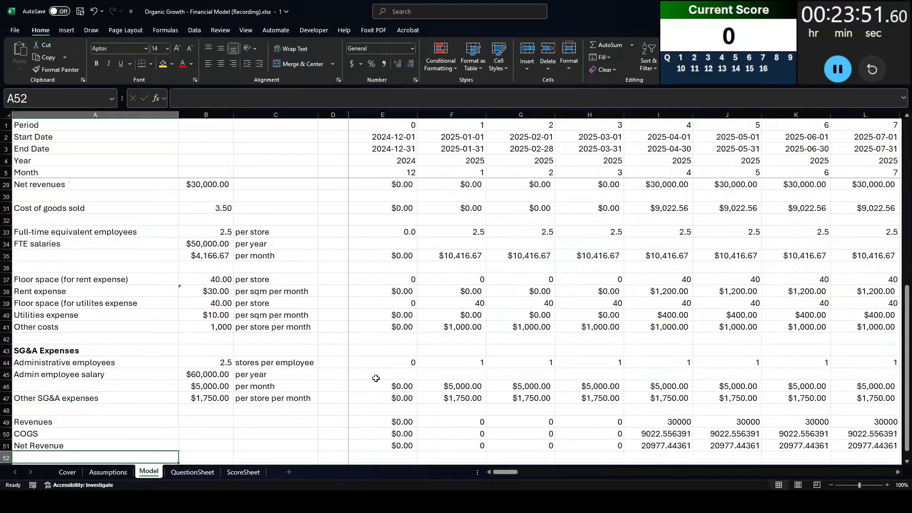
pyautogui.press('Down')
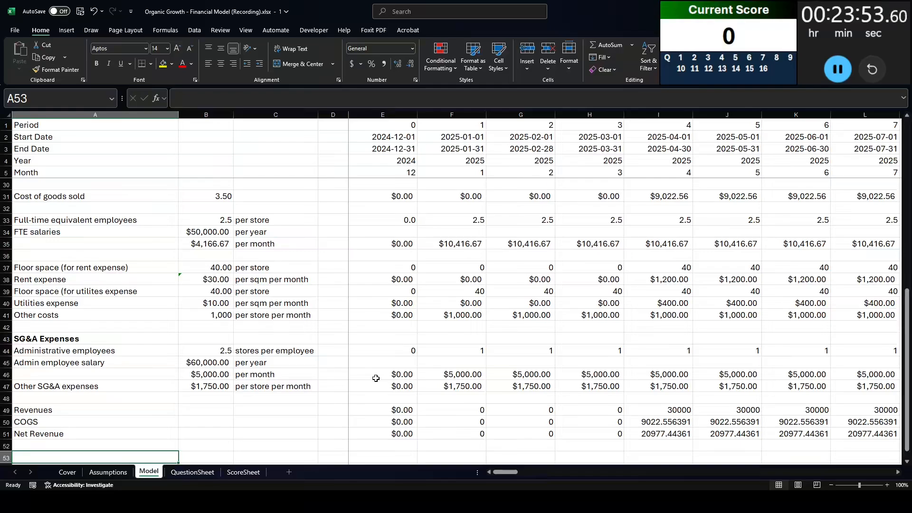
pyautogui.scroll(3, 283, 377)
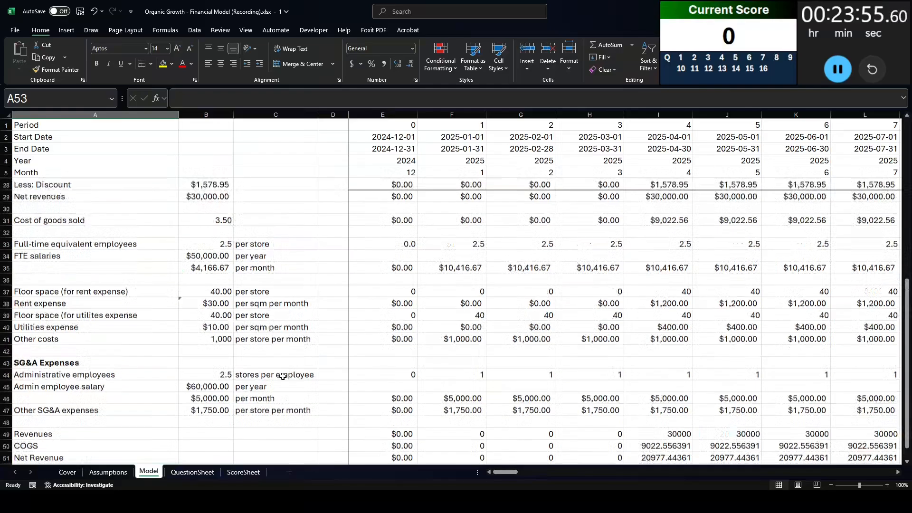
pyautogui.scroll(-3, 282, 376)
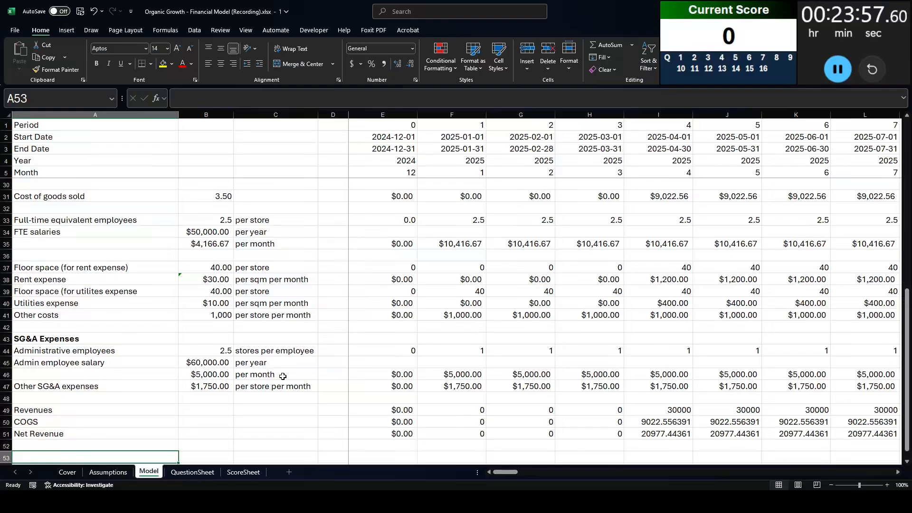
pyautogui.write('SG&A Exp')
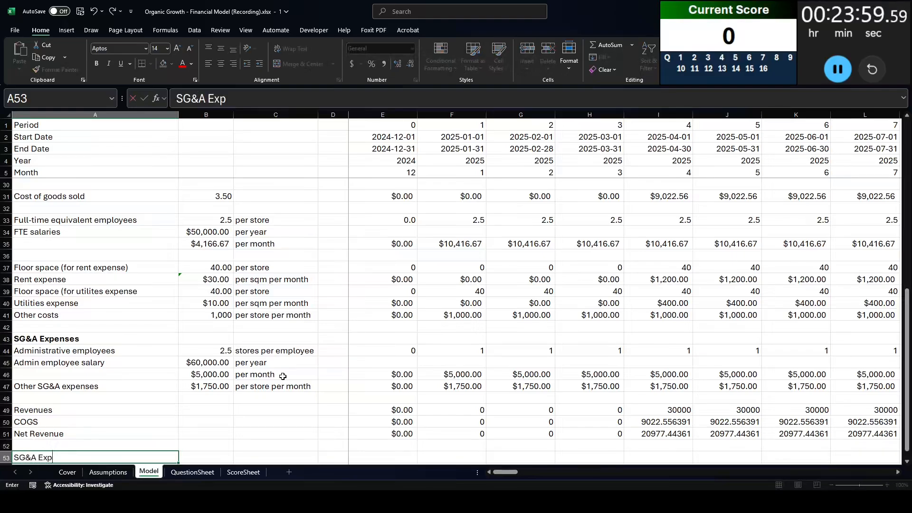
pyautogui.write('enses')
pyautogui.press('Tab')
pyautogui.press('Tab')
pyautogui.press('Tab')
pyautogui.press('Tab')
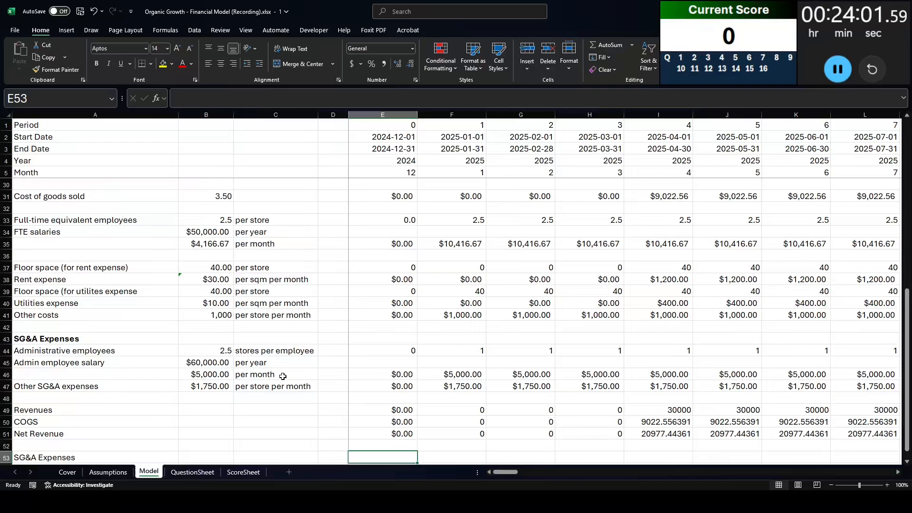
pyautogui.hotkey('shift', 'Tab')
pyautogui.hotkey('shift', 'Tab')
pyautogui.hotkey('shift', 'Tab')
pyautogui.hotkey('shift', 'Tab')
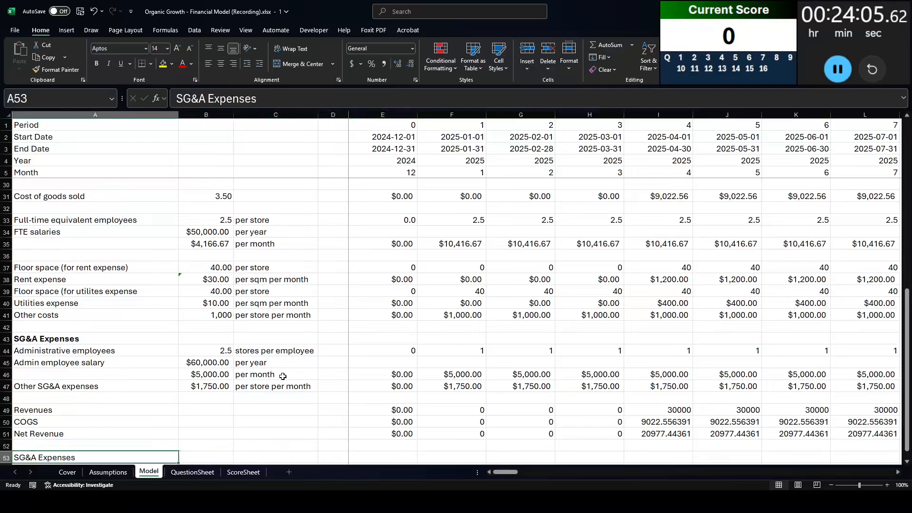
# - Enter the row labels "Rent expense", "Utilities expense" and "Other costs" in A53:A55
pyautogui.write('Rent expense')
pyautogui.press('Return')
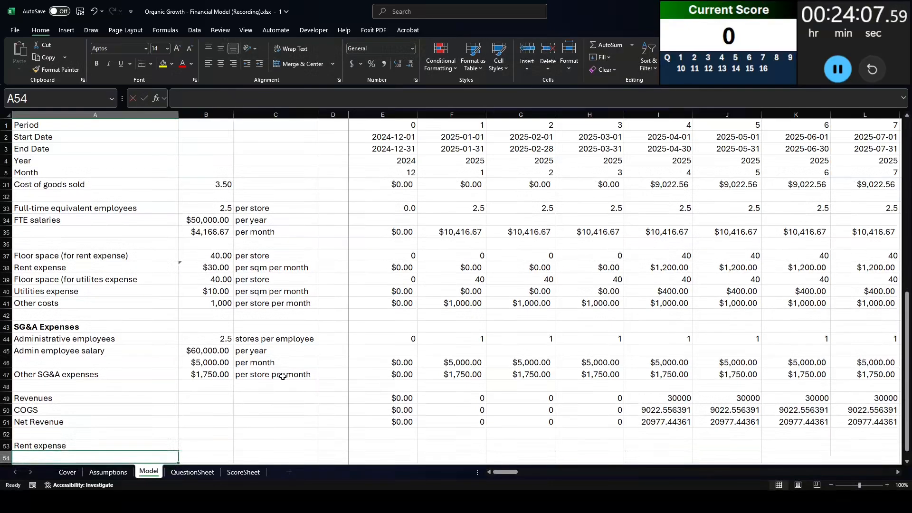
pyautogui.write('Utilities ex')
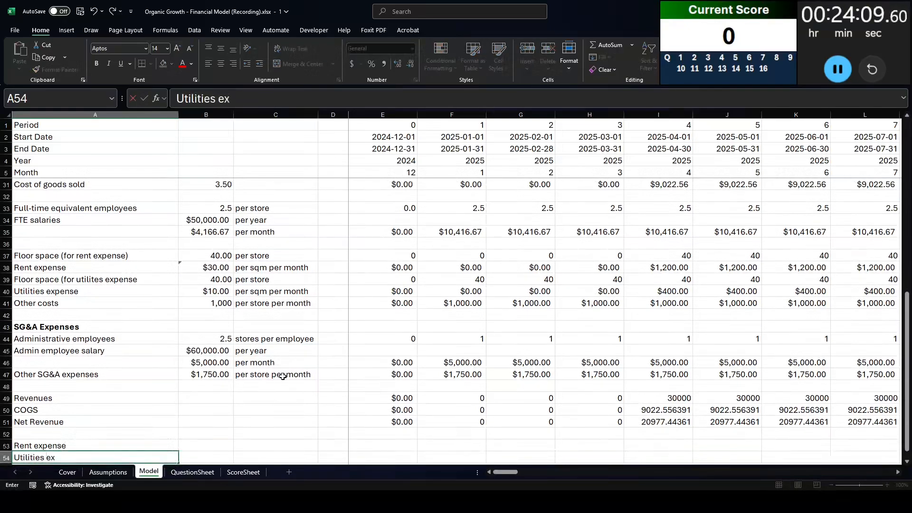
pyautogui.write('pense')
pyautogui.press('Return')
pyautogui.write('Other costs')
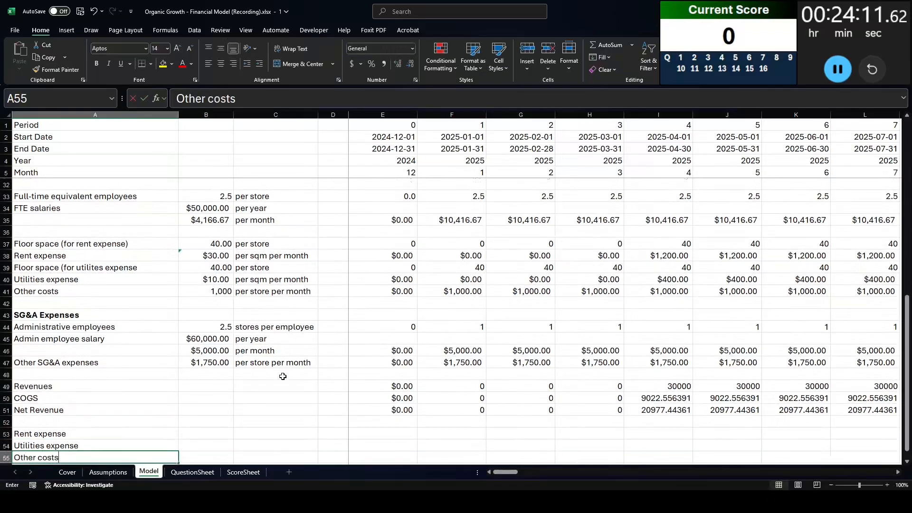
pyautogui.press('Return')
# - Enter the row labels "SG&A salaries" in A56 and "Other SG&A expenses" in A57
pyautogui.write('SG')
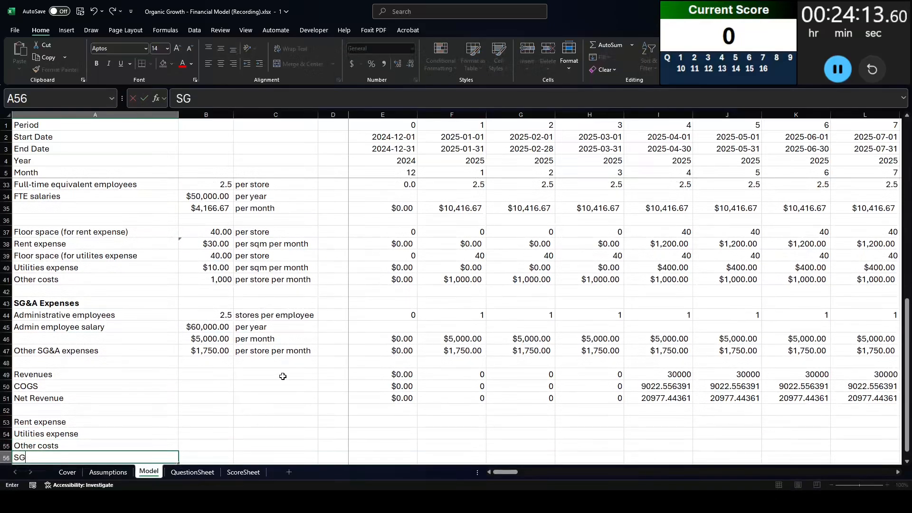
pyautogui.write('&A salaries')
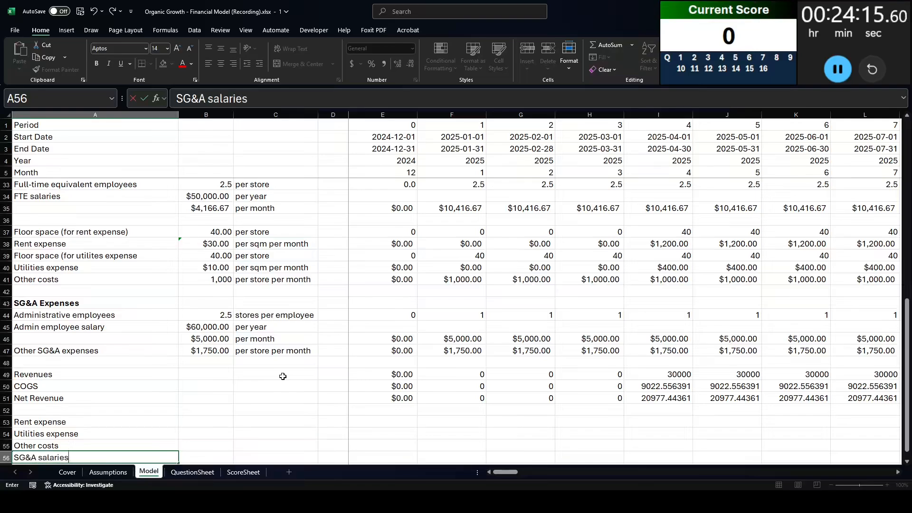
pyautogui.press('Return')
pyautogui.write('Other SG')
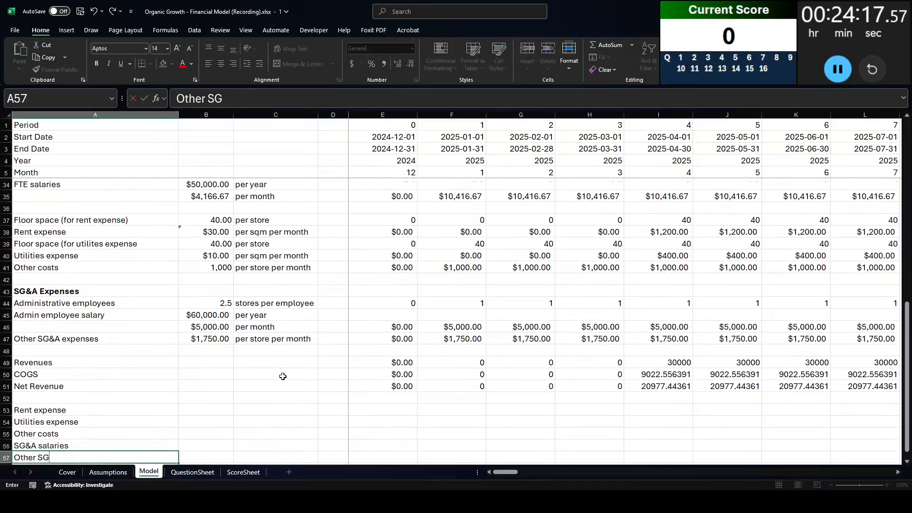
pyautogui.write('&A exp')
pyautogui.press('BackSpace')
pyautogui.write('xpens')
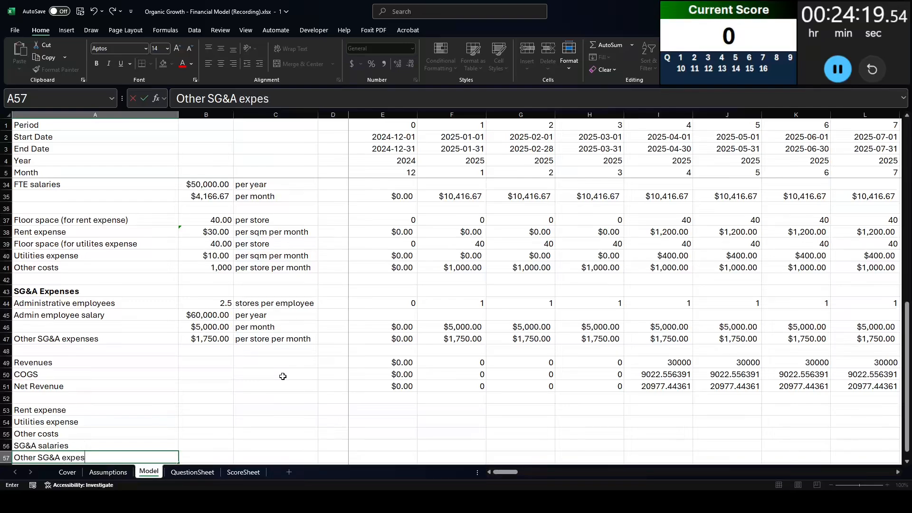
pyautogui.press('BackSpace')
pyautogui.write('nses')
pyautogui.press('Tab')
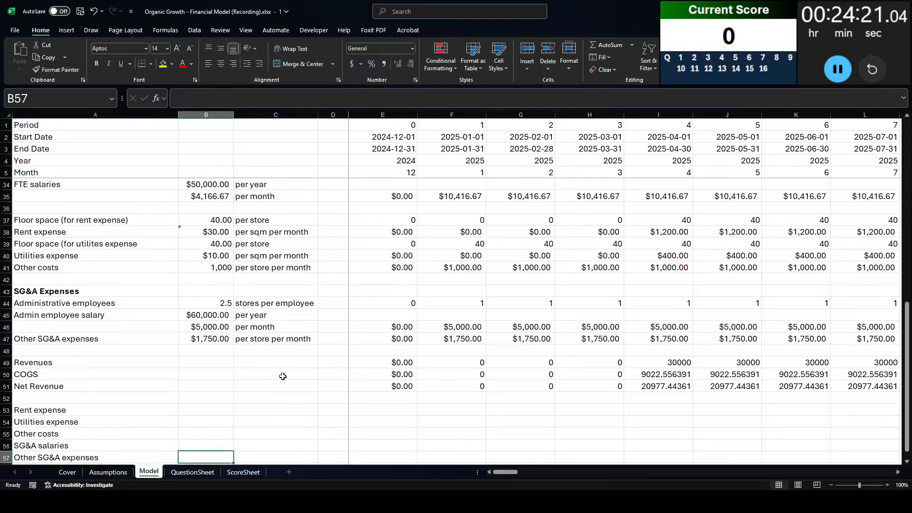
# - Link the monthly rent expense row starting at E53 to all the monthly rent values with =E38#
pyautogui.click(401, 409)
pyautogui.scroll(1, 340, 345)
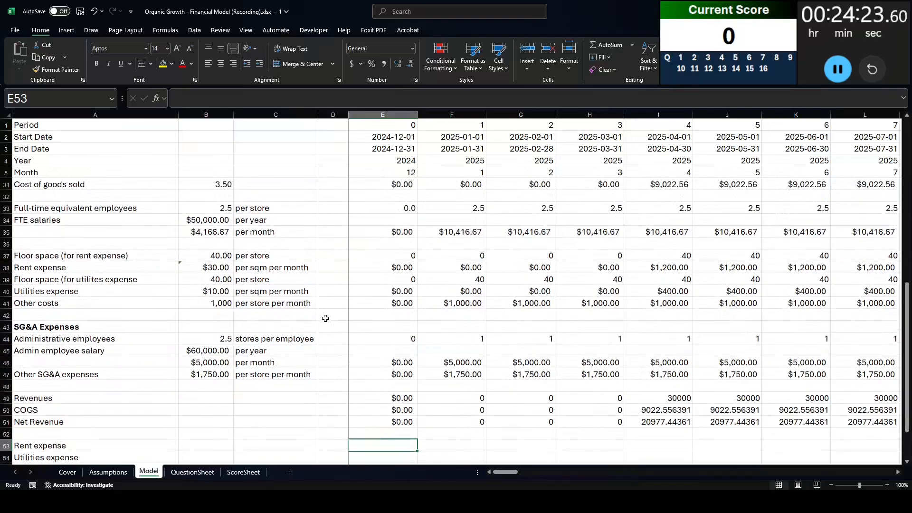
pyautogui.write('=')
pyautogui.click(380, 269)
pyautogui.hotkey('ctrl', 'shift', 'Right')
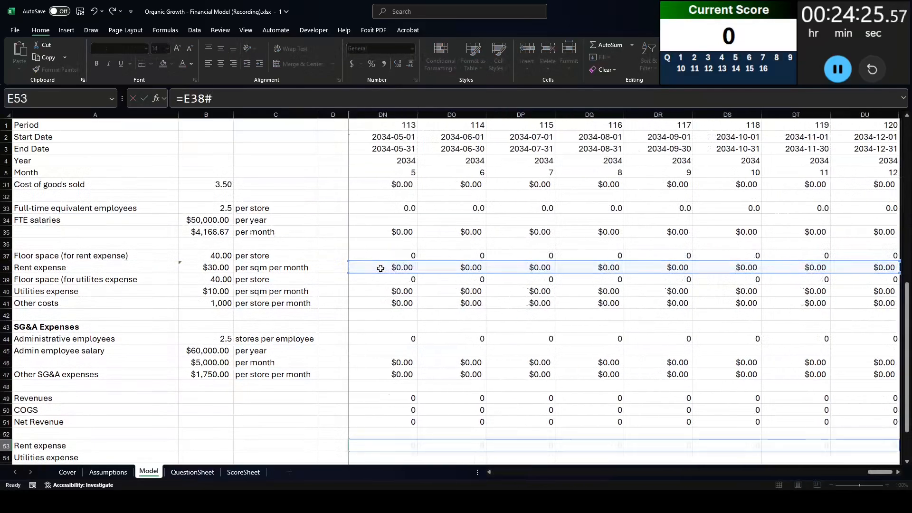
pyautogui.press('Return')
# - Link the monthly utilities row starting at E54 to row 40 and the other costs row starting at E55 to row 41
pyautogui.write('=')
pyautogui.click(384, 288)
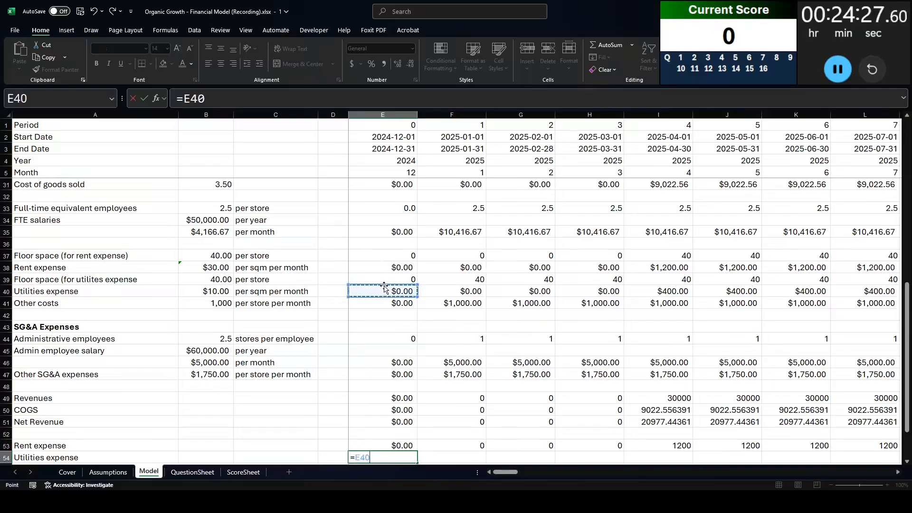
pyautogui.hotkey('ctrl', 'shift', 'Right')
pyautogui.press('Return')
pyautogui.write('=')
pyautogui.click(395, 292)
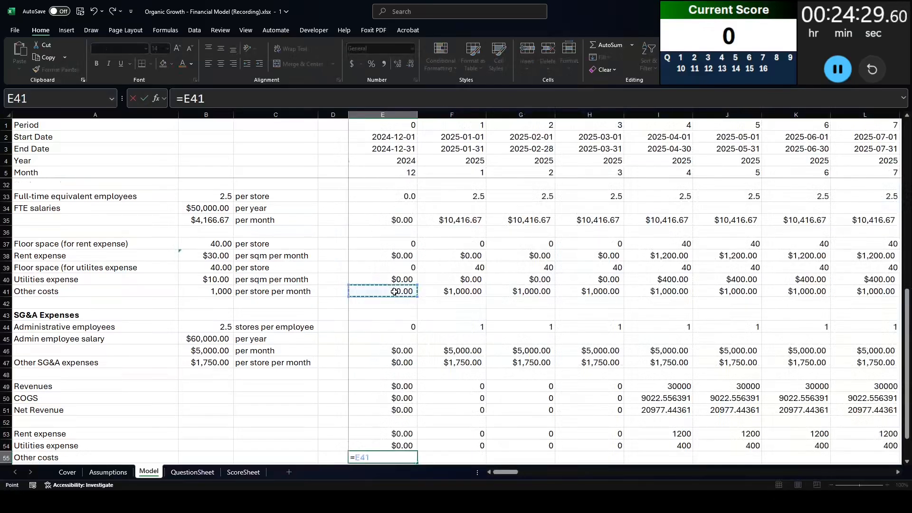
pyautogui.hotkey('ctrl', 'shift', 'Right')
pyautogui.press('Return')
# - Fill the monthly SG&A salaries and other SG&A expenses rows from E56 with the single formula =E46:DU47
pyautogui.write('=')
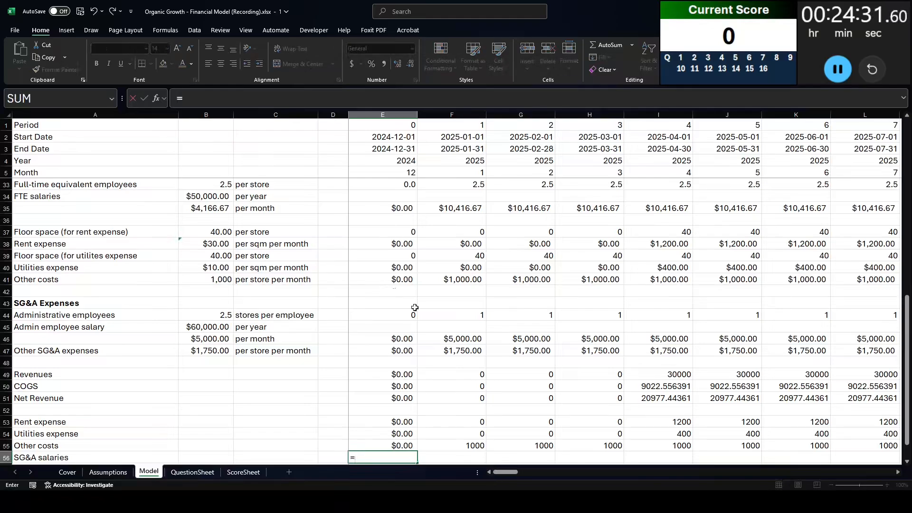
pyautogui.click(400, 339)
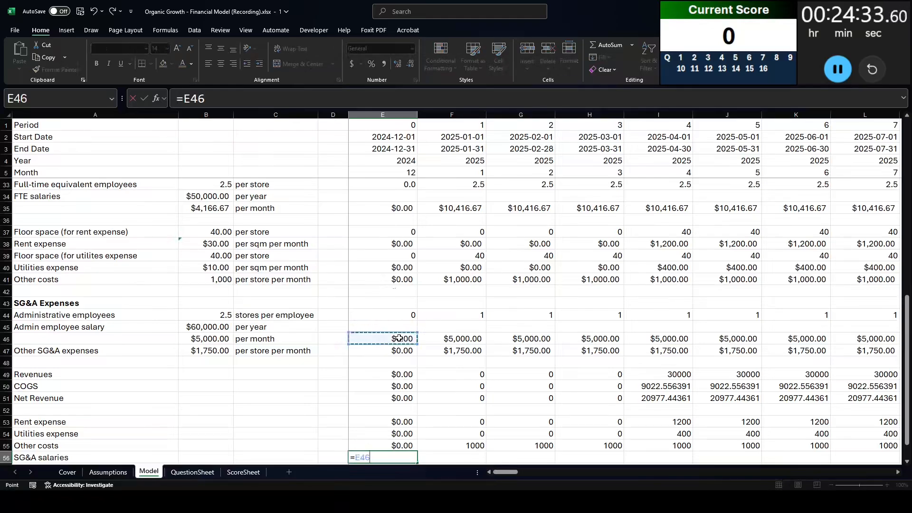
pyautogui.hotkey('ctrl', 'shift', 'Right')
pyautogui.hotkey('shift', 'Down')
pyautogui.press('Return')
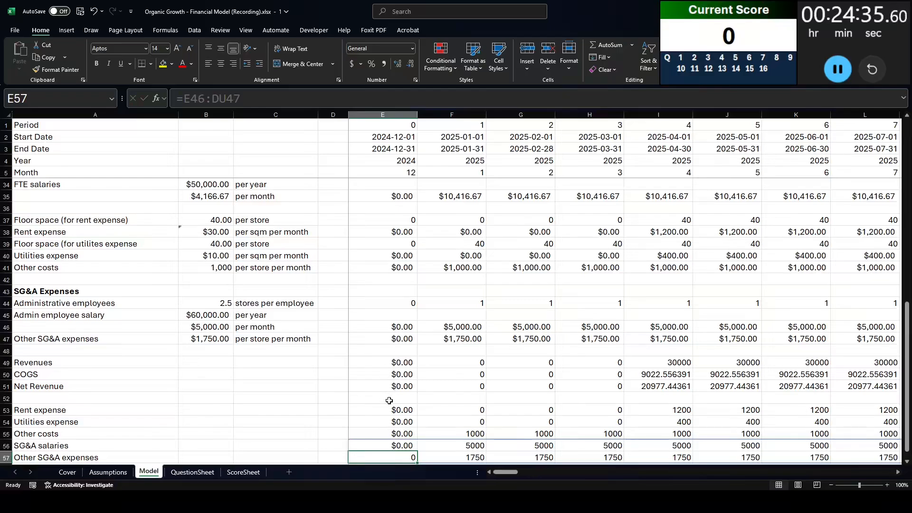
# - Format all monthly expense values in rows 53 to 57, from E53 through column DU, as currency
pyautogui.scroll(-3, 390, 401)
pyautogui.press('Up')
pyautogui.press('Up')
pyautogui.press('Up')
pyautogui.press('Up')
pyautogui.press('Up')
pyautogui.press('Down')
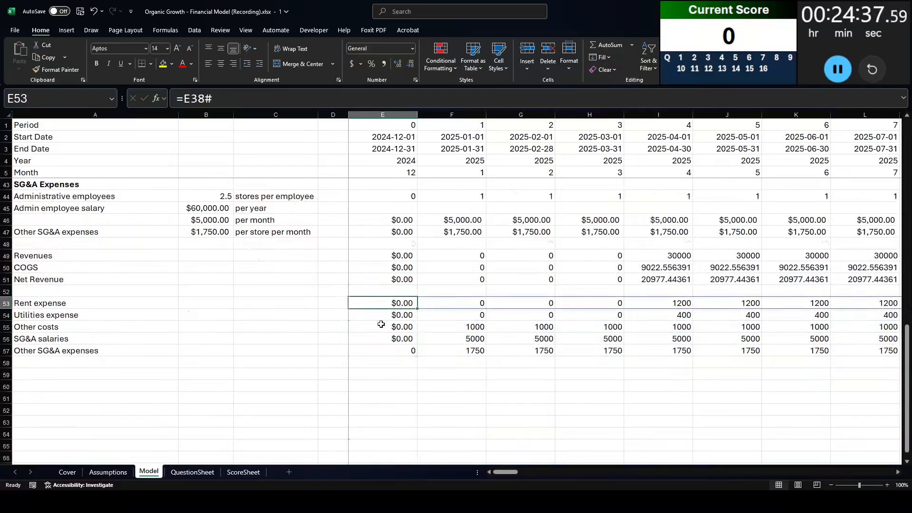
pyautogui.hotkey('ctrl', 'shift', 'Right')
pyautogui.hotkey('ctrl', 'shift', 'Down')
pyautogui.hotkey('ctrl', 'shift', '4')
pyautogui.press('Left')
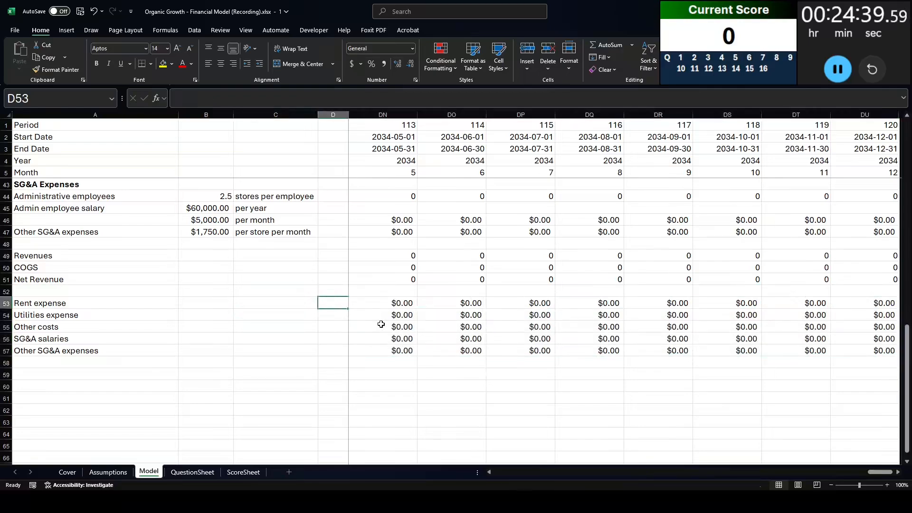
# - Add a bottom border under the monthly other SG&A expenses values in row 57, from column E through DU
pyautogui.press('Left')
pyautogui.press('Down')
pyautogui.press('Right')
pyautogui.press('Right')
pyautogui.press('Left')
pyautogui.press('Down')
pyautogui.press('Right')
pyautogui.press('Down')
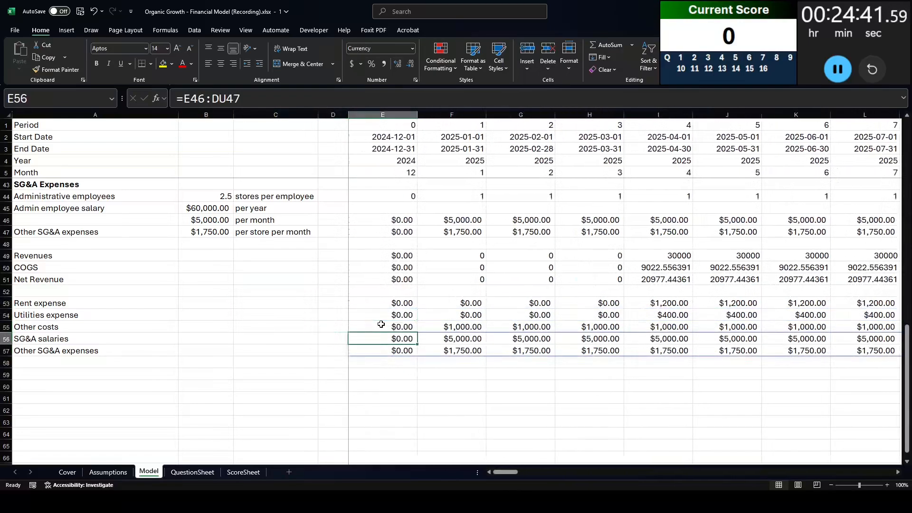
pyautogui.press('Down')
pyautogui.hotkey('ctrl', 'shift', 'Right')
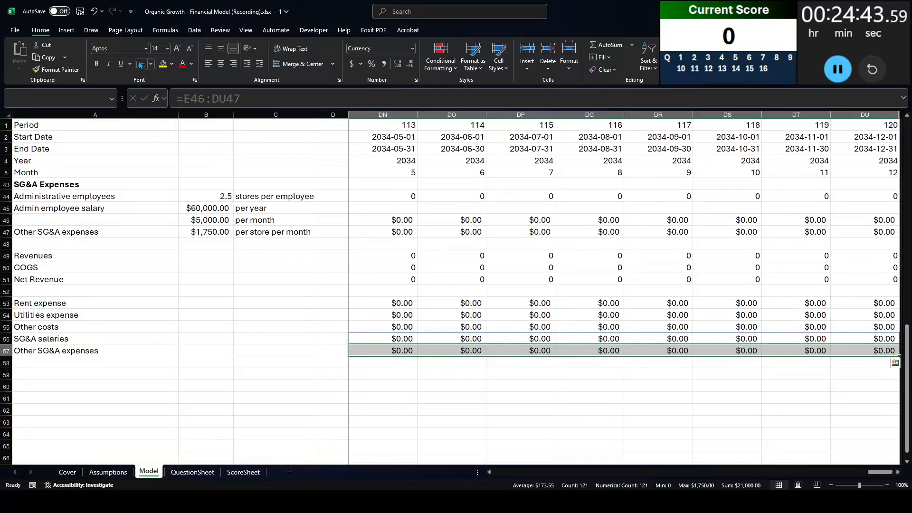
pyautogui.click(141, 64)
# - Enter "EBITDA" as the row label in A58
pyautogui.click(90, 375)
pyautogui.click(96, 361)
pyautogui.write('EB')
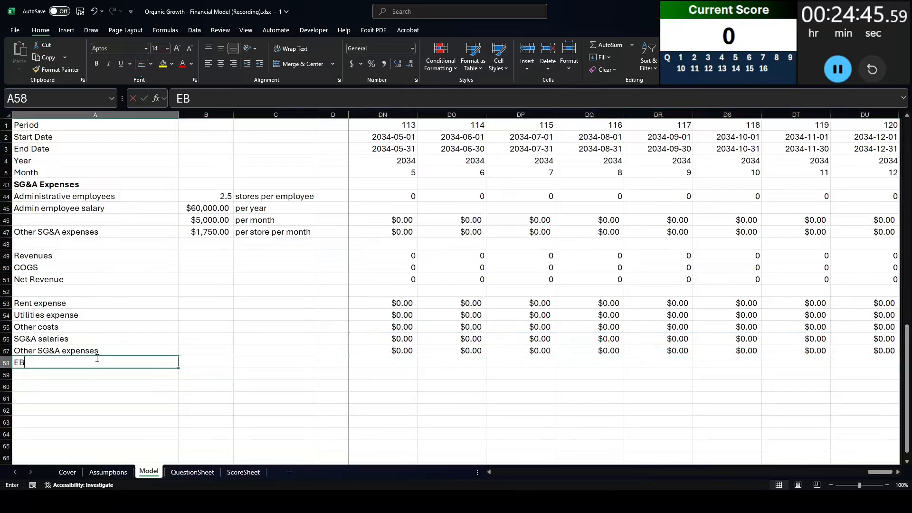
pyautogui.write('ITDA')
pyautogui.press('Right')
pyautogui.press('Right')
pyautogui.press('Right')
pyautogui.press('Right')
pyautogui.write('=')
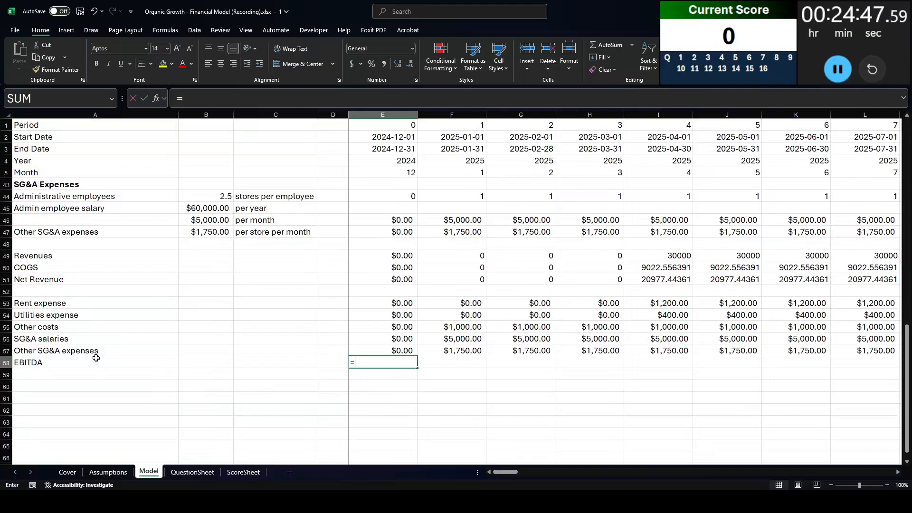
pyautogui.click(367, 279)
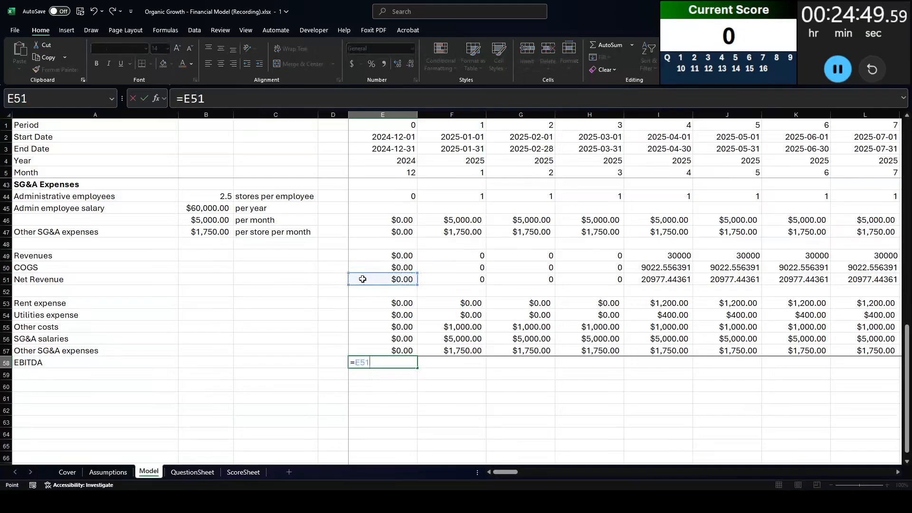
pyautogui.press('Escape')
# - Add a bottom border under the monthly COGS values in row 50, from column E through DU
pyautogui.click(363, 267)
pyautogui.hotkey('ctrl', 'shift', 'Right')
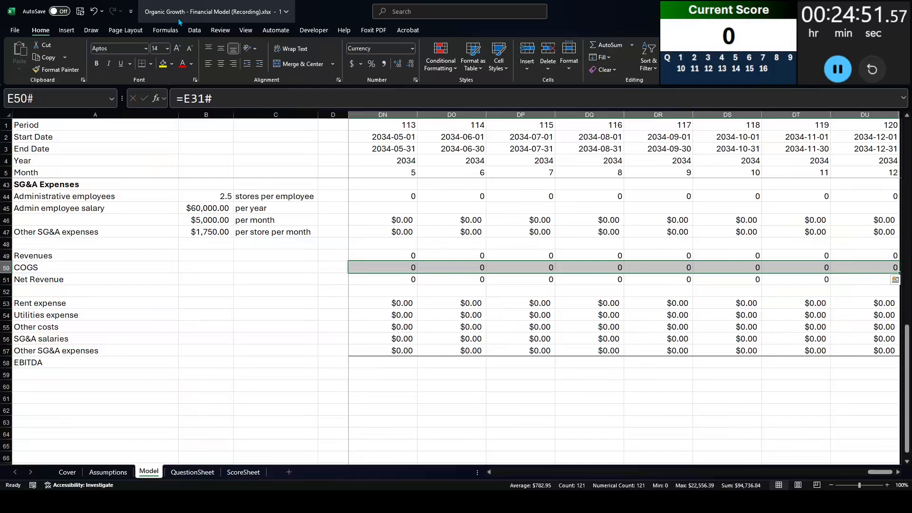
pyautogui.click(145, 64)
pyautogui.press('Left')
pyautogui.press('Right')
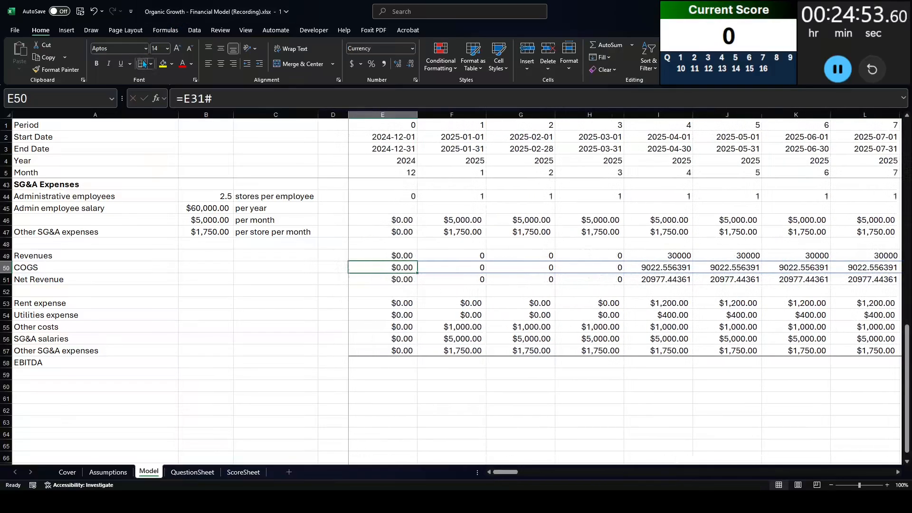
# - Format the monthly revenues, COGS and net revenue values in E49:DU51 as currency
pyautogui.press('Down')
pyautogui.press('Up')
pyautogui.press('Up')
pyautogui.hotkey('ctrl', 'shift', 'Down')
pyautogui.hotkey('ctrl', 'shift', 'Right')
pyautogui.hotkey('ctrl', 'shift', '4')
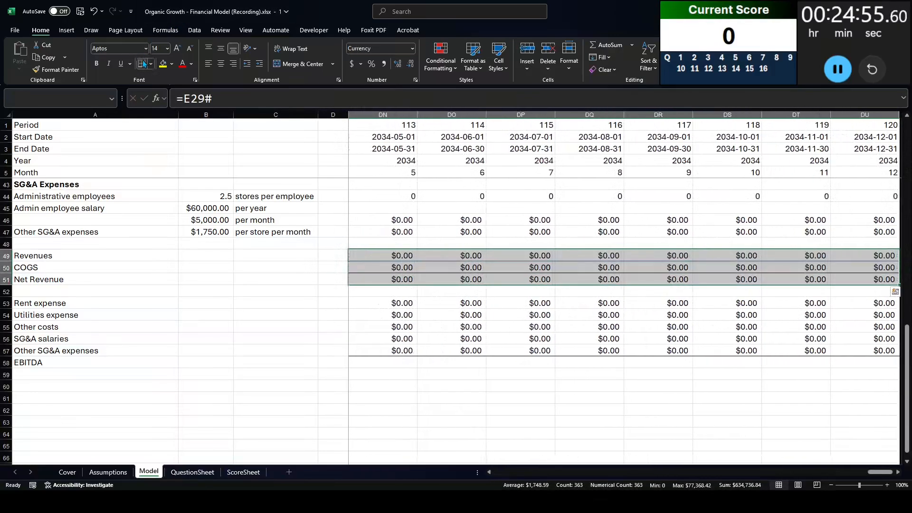
# - Calculate EBITDA in E58 as net revenue minus the total of the expenses with =E51-SUM(E53:E57)
pyautogui.press('Down')
pyautogui.press('Down')
pyautogui.press('Down')
pyautogui.press('Down')
pyautogui.press('Down')
pyautogui.press('Down')
pyautogui.press('Down')
pyautogui.press('Down')
pyautogui.press('Down')
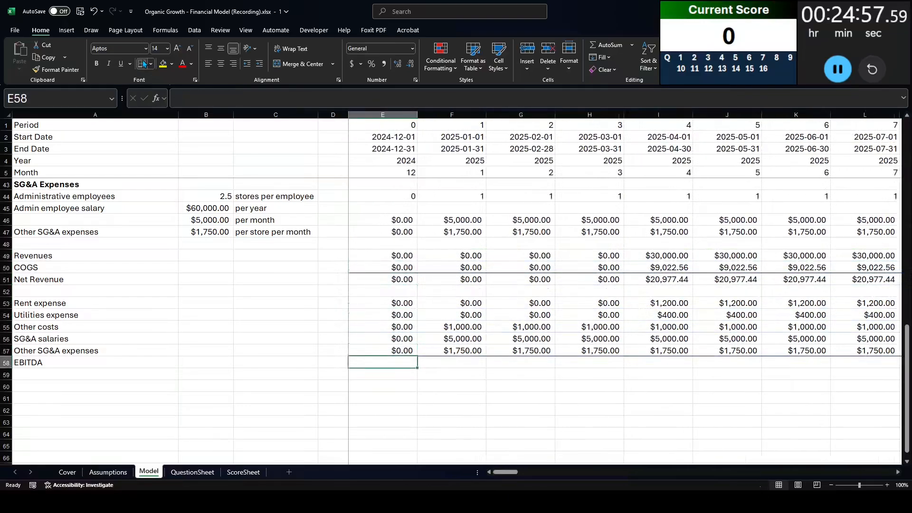
pyautogui.write('=')
pyautogui.click(385, 279)
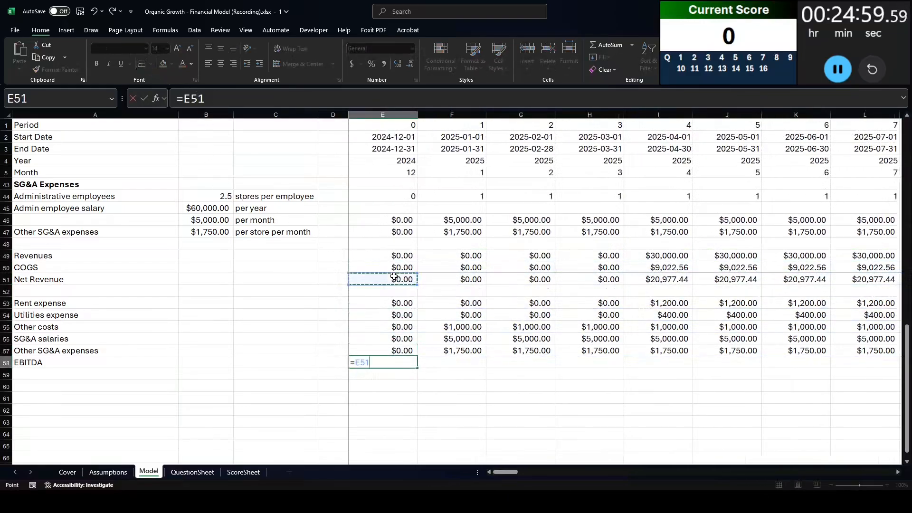
pyautogui.write('-SUM(')
pyautogui.moveTo(386, 304); pyautogui.dragTo(386, 350)
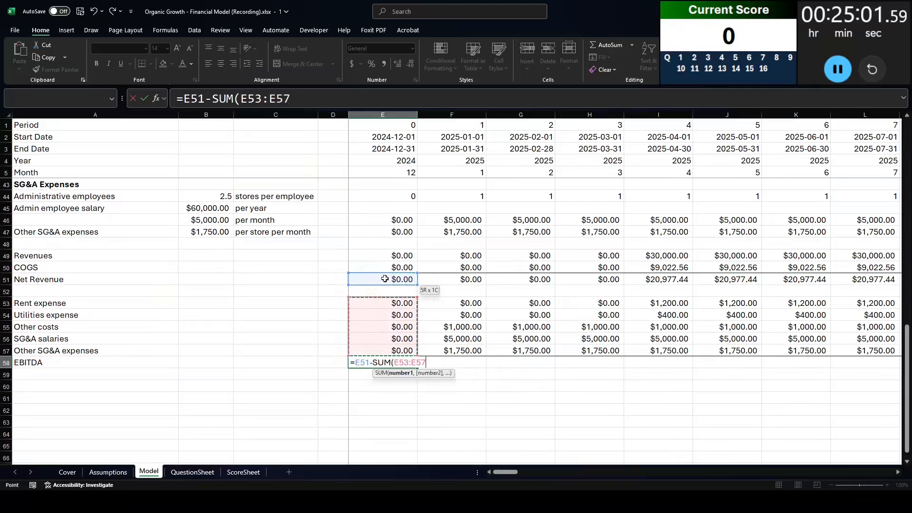
pyautogui.press('Return')
pyautogui.press('Return')
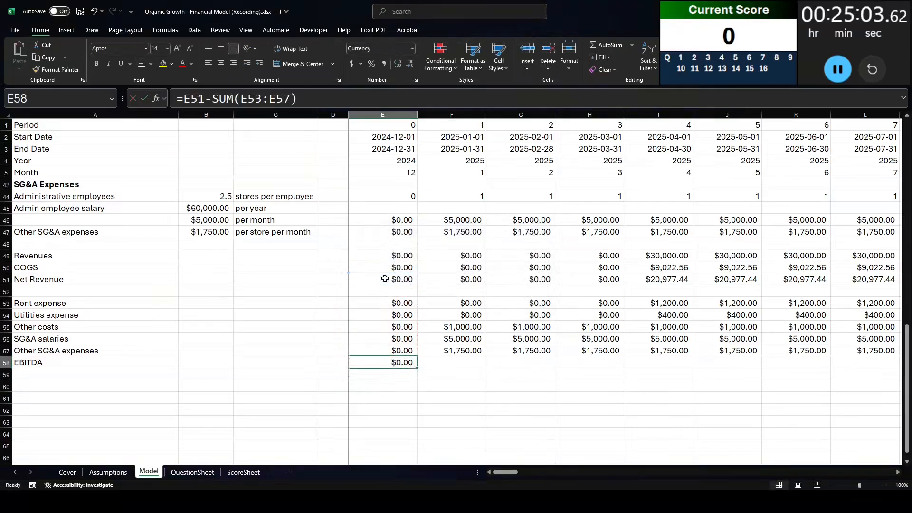
# - Copy the EBITDA formula from E58 across all monthly columns through DU
pyautogui.hotkey('ctrl', 'c')
pyautogui.hotkey('shift', 'Up')
pyautogui.hotkey('ctrl', 'shift', 'Right')
pyautogui.hotkey('shift', 'Down')
pyautogui.hotkey('ctrl', 'v')
pyautogui.press('Home')
pyautogui.press('Right')
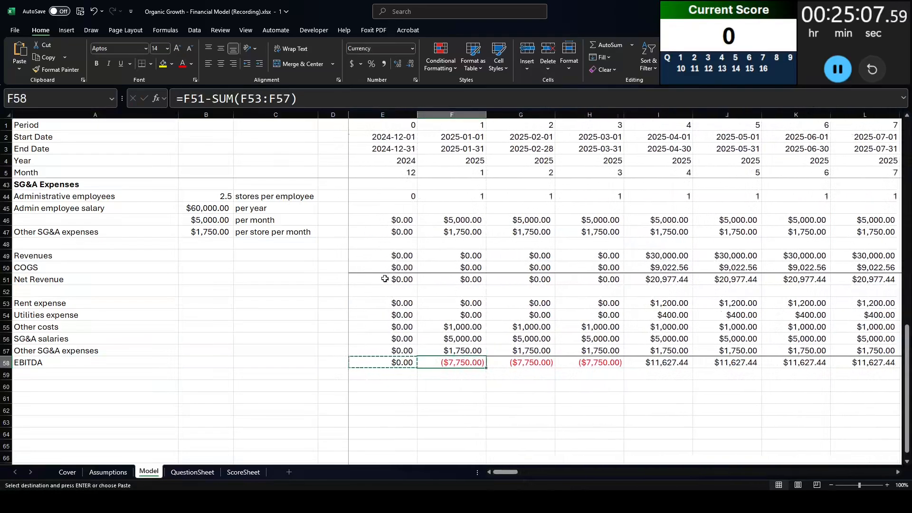
# - Label cell A60 below EBITDA as "Depreciation expense"
pyautogui.click(656, 364)
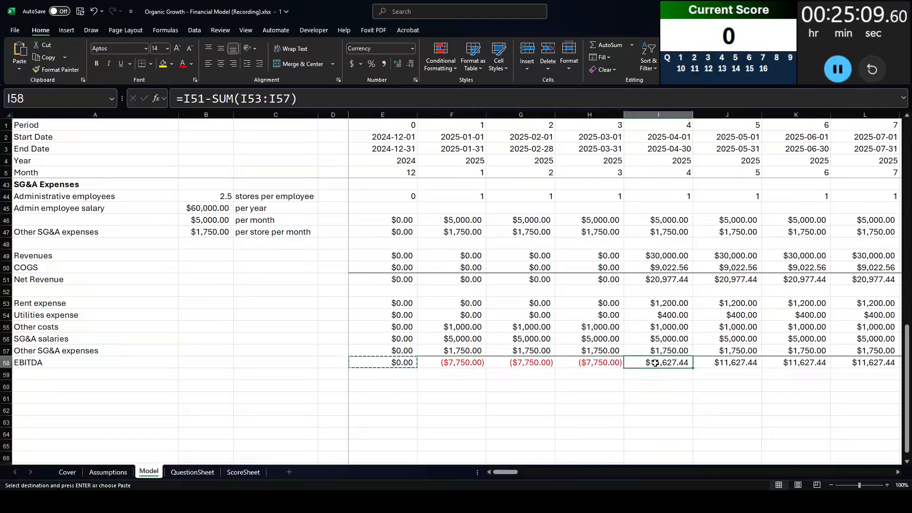
pyautogui.click(587, 364)
pyautogui.click(27, 388)
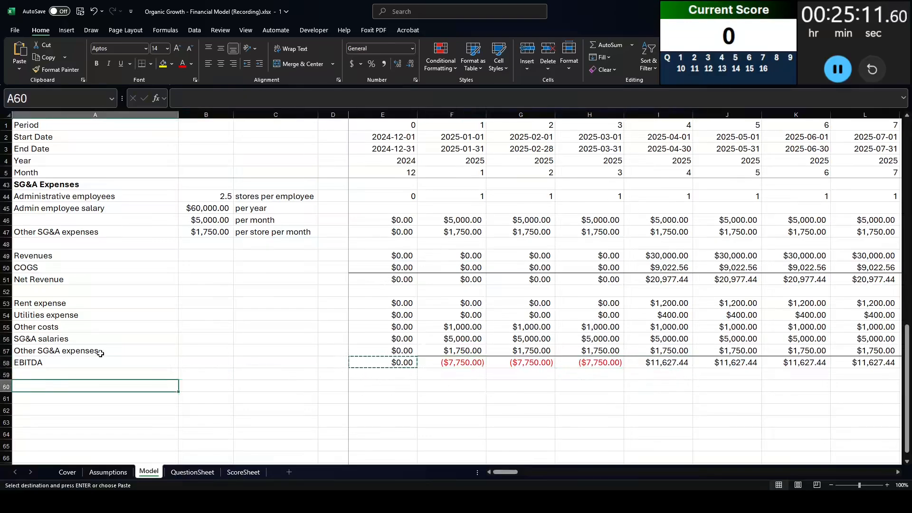
pyautogui.write('dEPRE')
pyautogui.press('BackSpace')
pyautogui.press('BackSpace')
pyautogui.press('BackSpace')
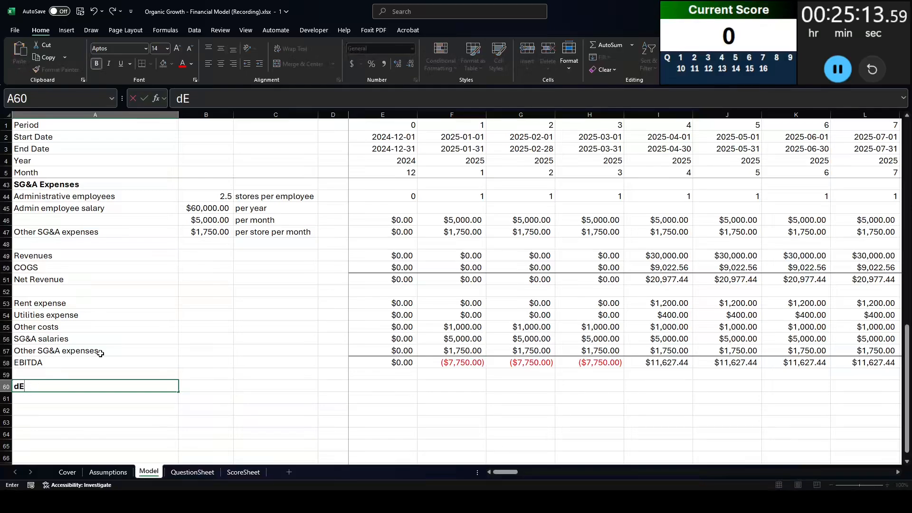
pyautogui.press('BackSpace')
pyautogui.press('BackSpace')
pyautogui.write('dEPRECIATION')
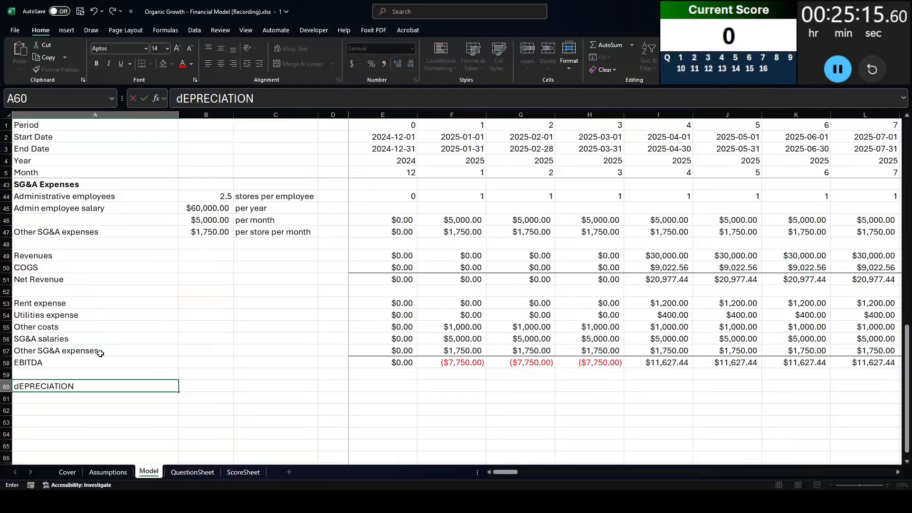
pyautogui.write(' Expen')
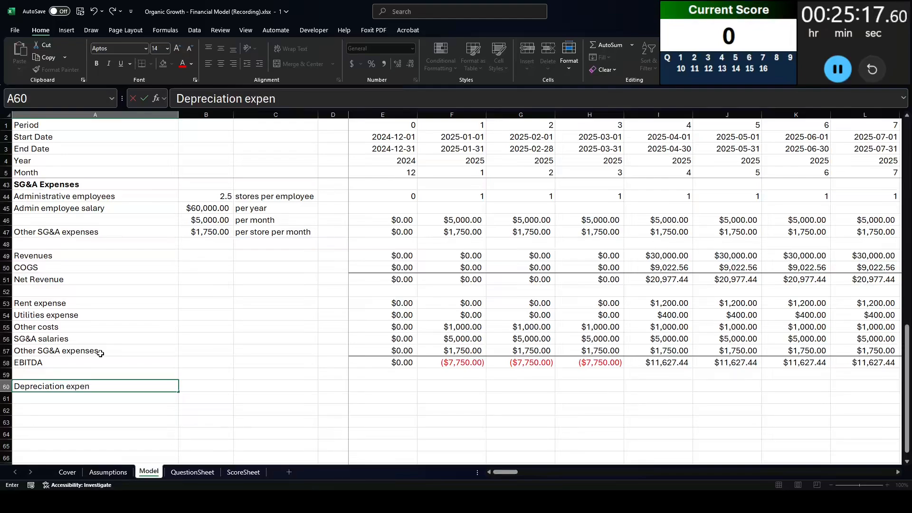
pyautogui.write('se')
# - Link E60 to the monthly depreciation amounts of the Depreciation section with the spilled formula =E24#
pyautogui.press('Right')
pyautogui.press('Right')
pyautogui.press('Right')
pyautogui.press('Right')
pyautogui.write('=')
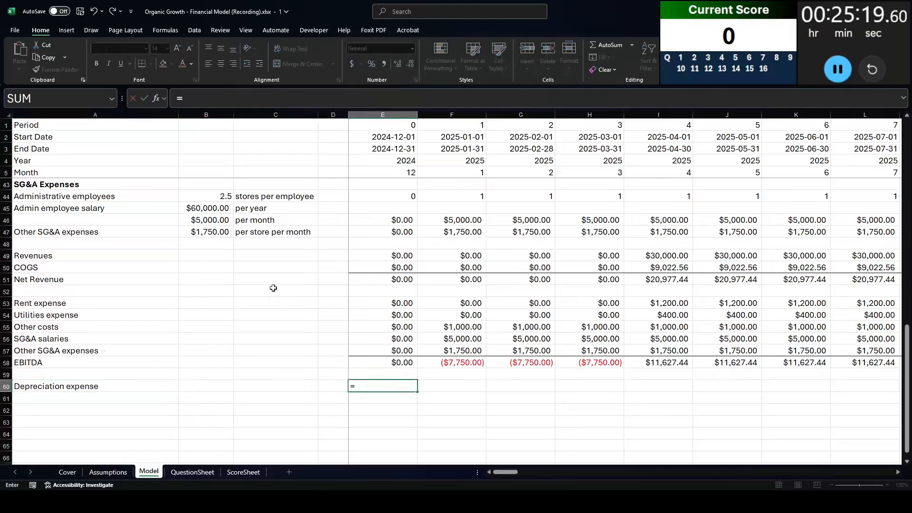
pyautogui.scroll(7, 273, 288)
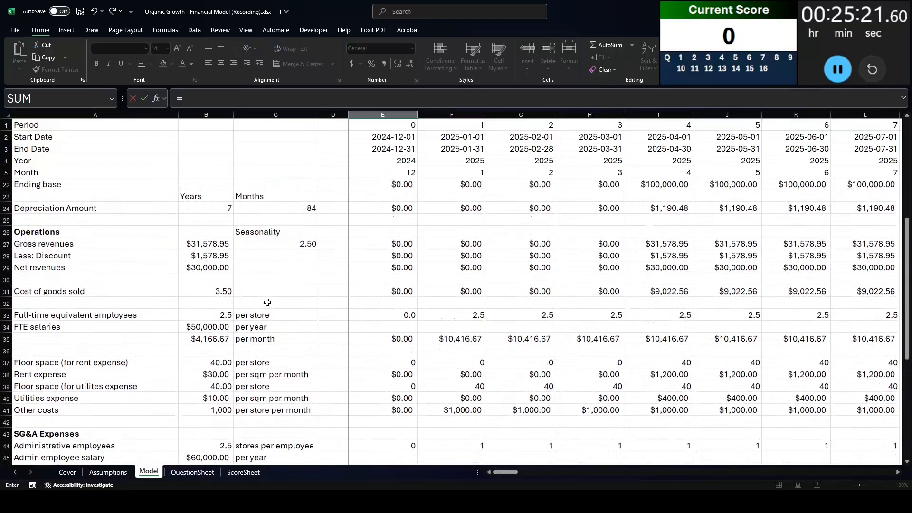
pyautogui.scroll(2, 281, 315)
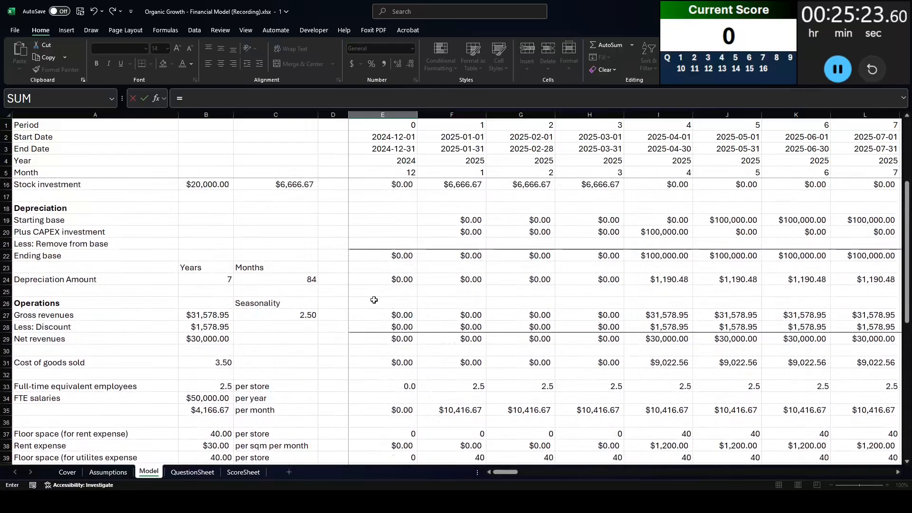
pyautogui.click(365, 281)
pyautogui.write('#')
pyautogui.press('Return')
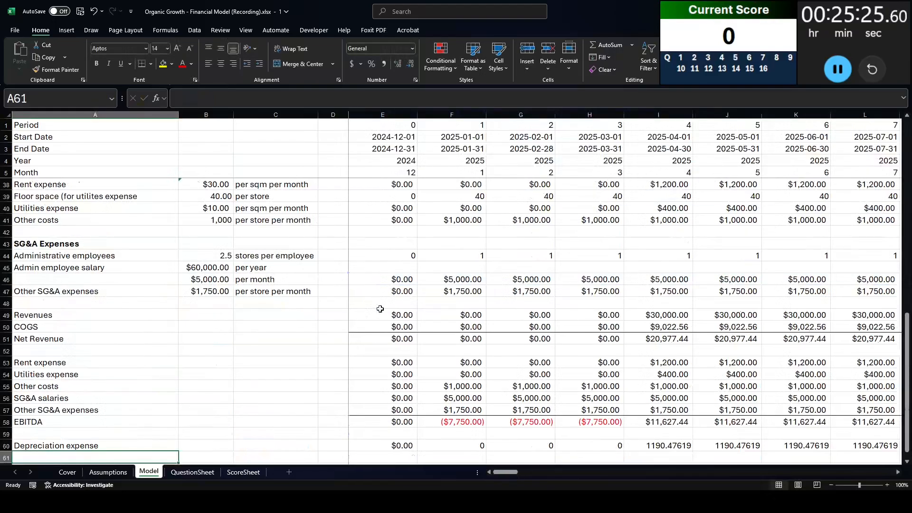
# - Format the monthly depreciation expense values in E60:DU60 as currency
pyautogui.scroll(-2, 400, 394)
pyautogui.click(396, 370)
pyautogui.hotkey('ctrl', 'shift', 'Right')
pyautogui.hotkey('ctrl', 'shift', '4')
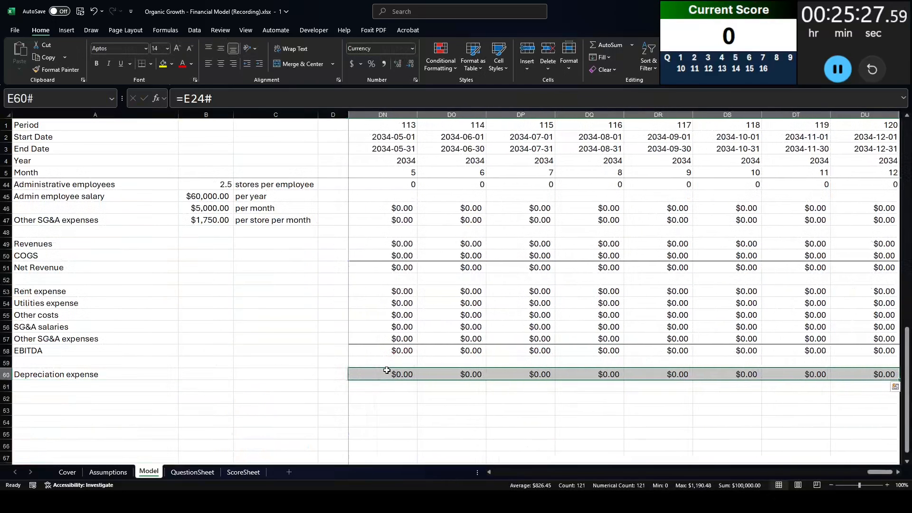
# - Label cell A61 under Depreciation expense as "EBIT"
pyautogui.press('Left')
pyautogui.press('Down')
pyautogui.press('Right')
pyautogui.press('Left')
pyautogui.press('Down')
pyautogui.press('Left')
pyautogui.press('Left')
pyautogui.press('Left')
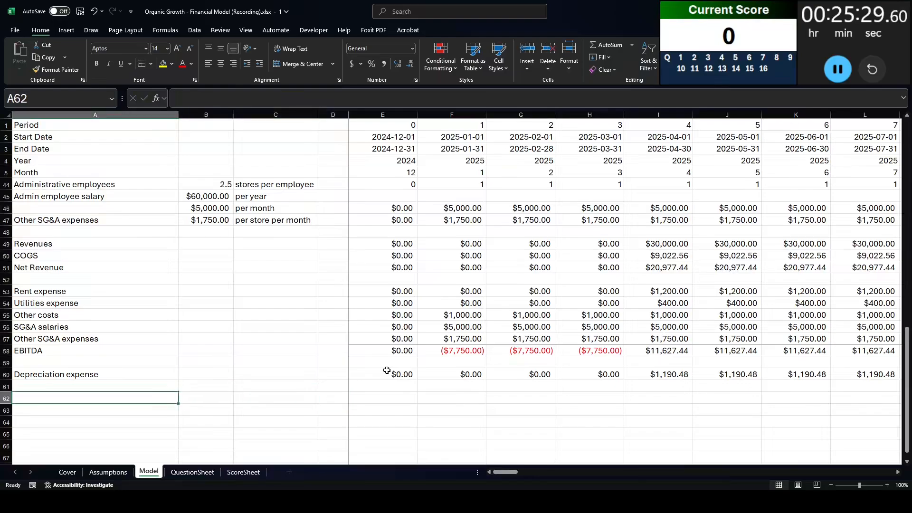
pyautogui.press('Up')
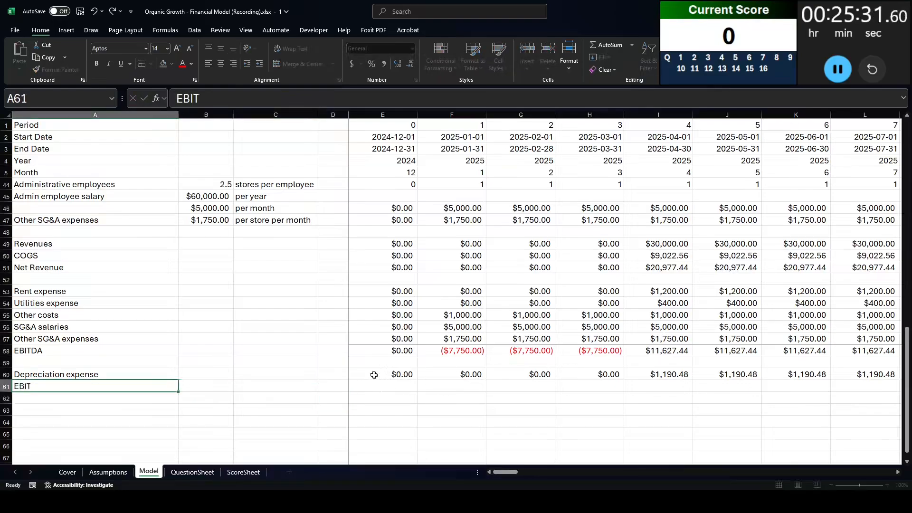
# - Add a bottom border under the monthly depreciation expense values in E60:DU60
pyautogui.click(375, 375)
pyautogui.hotkey('ctrl', 'shift', 'Right')
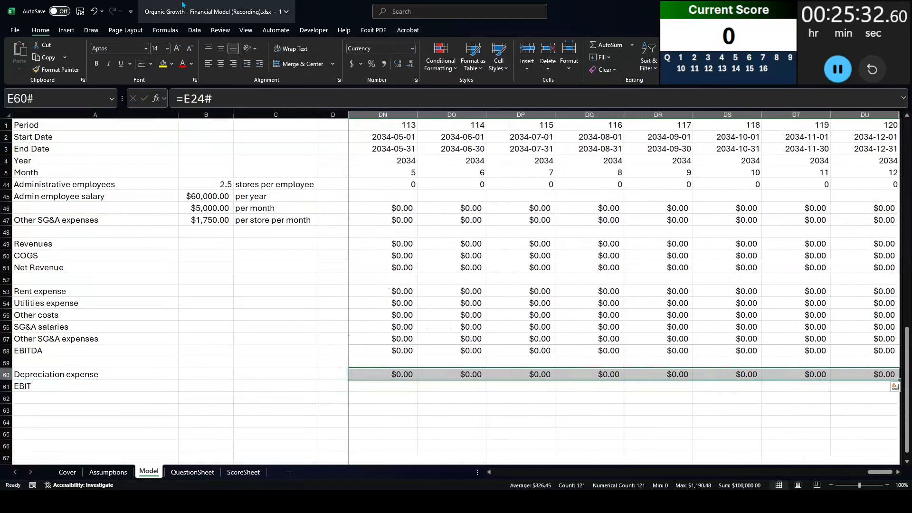
pyautogui.click(145, 64)
# - Calculate monthly EBIT in E61 as EBITDA minus depreciation with the spilled formula =E58:DU58-E60#
pyautogui.press('Down')
pyautogui.press('Up')
pyautogui.press('Down')
pyautogui.write('=')
pyautogui.press('Up')
pyautogui.press('Up')
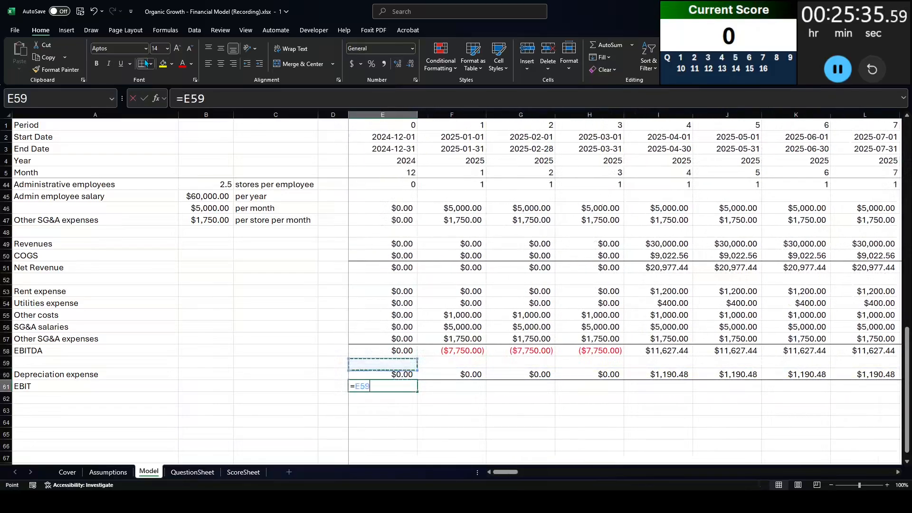
pyautogui.press('Up')
pyautogui.hotkey('ctrl', 'shift', 'Right')
pyautogui.write('-')
pyautogui.press('Up')
pyautogui.hotkey('ctrl', 'shift', 'Right')
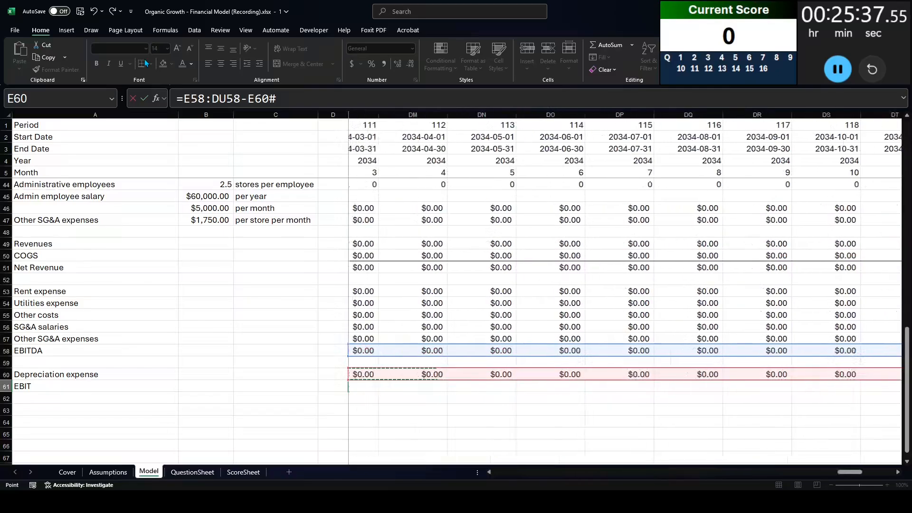
pyautogui.press('Return')
# - Format the monthly EBIT values in row 61 as currency
pyautogui.press('Up')
pyautogui.hotkey('ctrl', 'shift', 'Right')
pyautogui.press('Left')
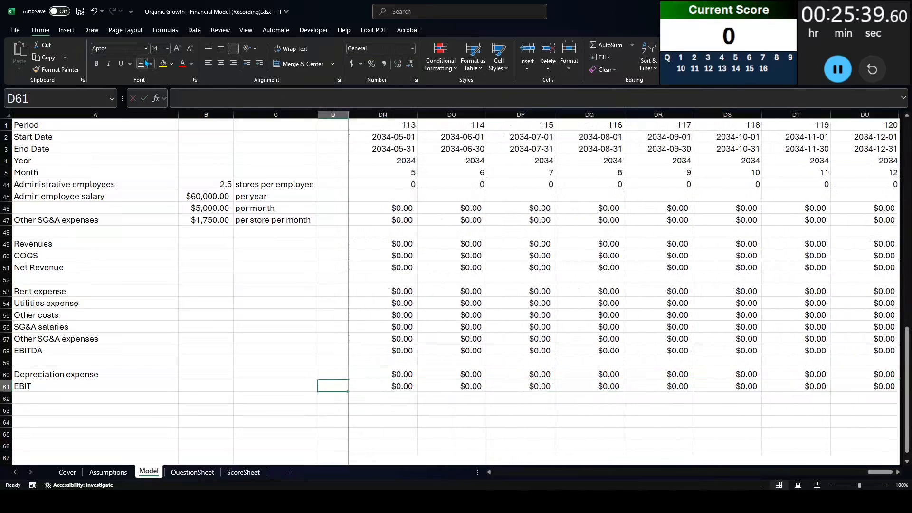
# - Label cell A63 as "Taxes", leaving a blank row below EBIT
pyautogui.press('Down')
pyautogui.press('Left')
pyautogui.press('Left')
pyautogui.press('Left')
pyautogui.press('Down')
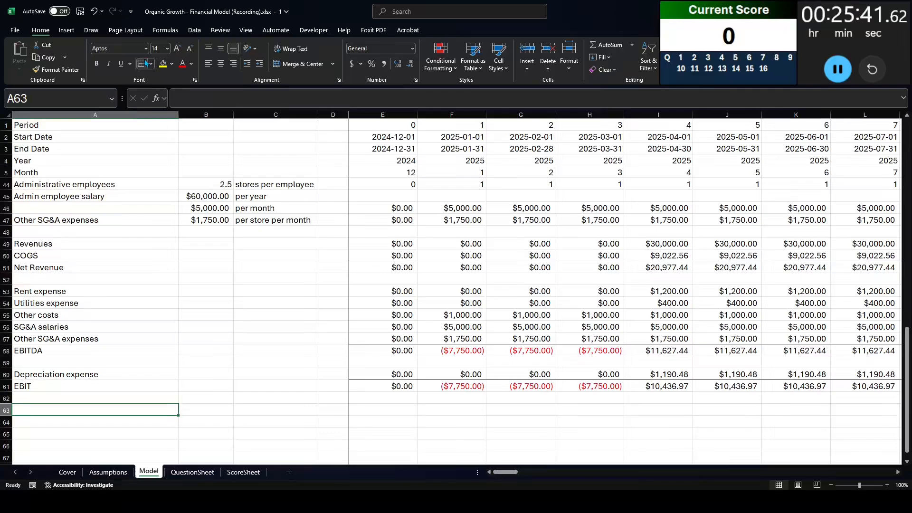
pyautogui.write('Taxes')
pyautogui.press('Tab')
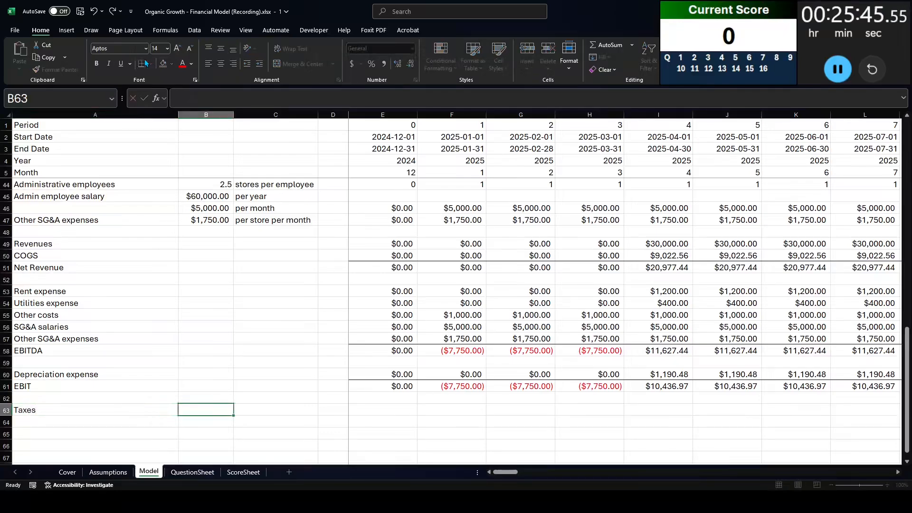
# - Link B63 to the tax rate with =Assumptions!$D$12 and format it as a percentage
pyautogui.write('=')
pyautogui.hotkey('ctrl', 'pageup')
pyautogui.hotkey('ctrl', 'pageup')
pyautogui.hotkey('ctrl', 'pagedown')
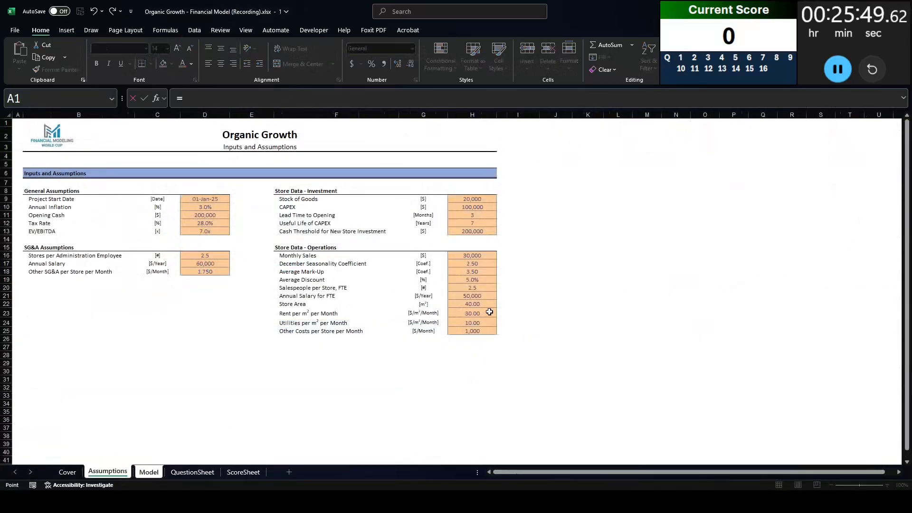
pyautogui.click(210, 224)
pyautogui.press('F4')
pyautogui.press('Return')
pyautogui.press('Up')
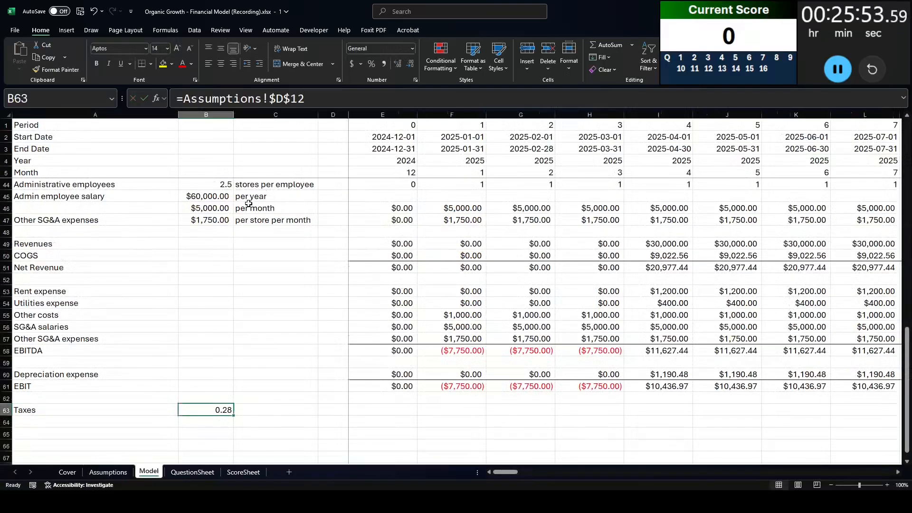
pyautogui.hotkey('ctrl', 'shift', '5')
# - Enter the unit note "per year" in C63 beside the tax rate
pyautogui.press('Right')
pyautogui.write('per')
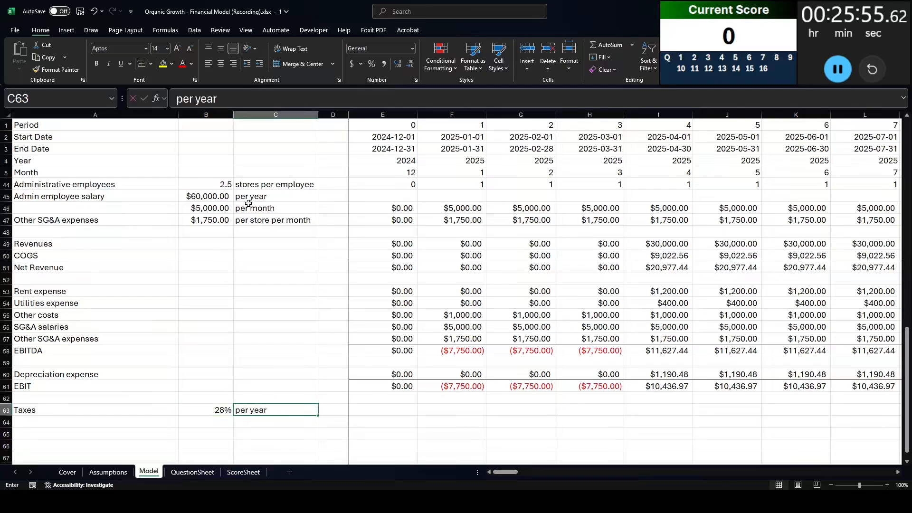
pyautogui.hotkey('ctrl', 'Return')
# - Begin the tax formula in E63 with an IF test for December, =IF(E5=12,
pyautogui.press('Right')
pyautogui.press('Right')
pyautogui.write('=if(')
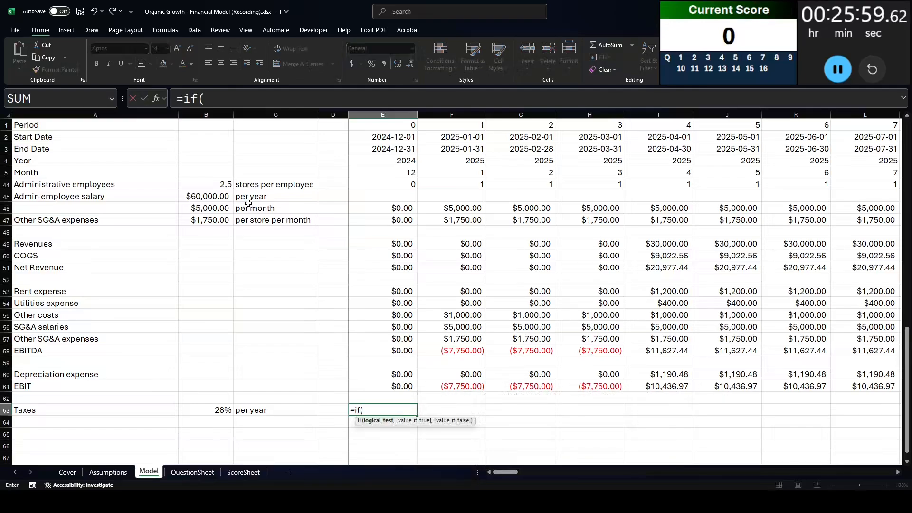
pyautogui.click(414, 173)
pyautogui.write('=')
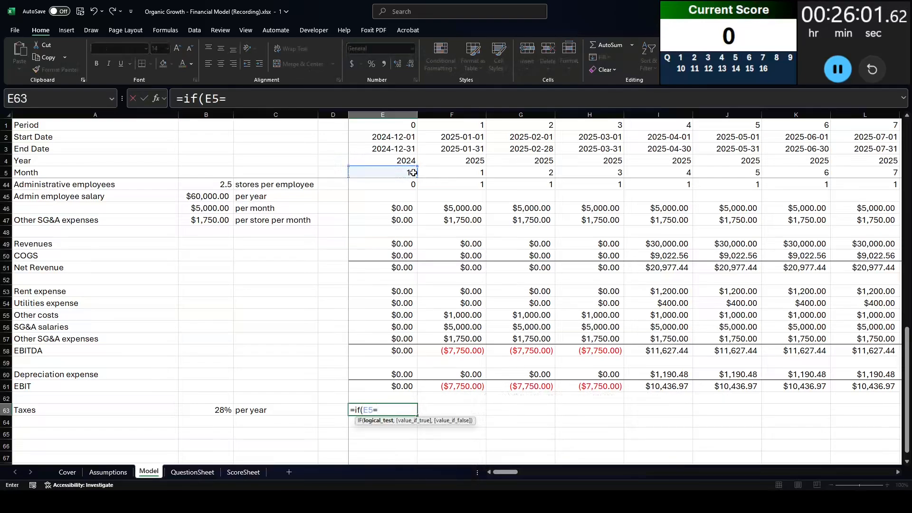
pyautogui.write('12,')
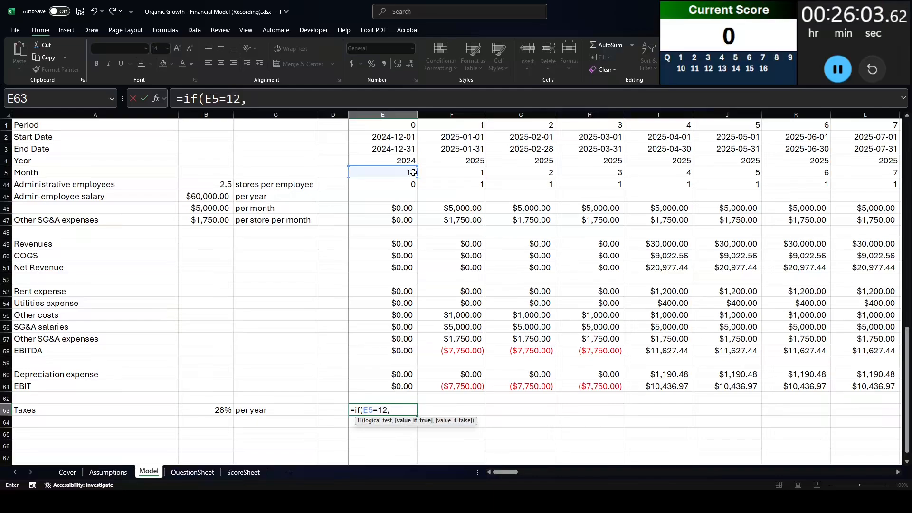
# - Add SUMIFS(E61#,E4#,E4) as the IF's true value to total EBIT for the column's year
pyautogui.write('sumifs(')
pyautogui.press('Up')
pyautogui.press('Up')
pyautogui.hotkey('ctrl', 'shift', 'Right')
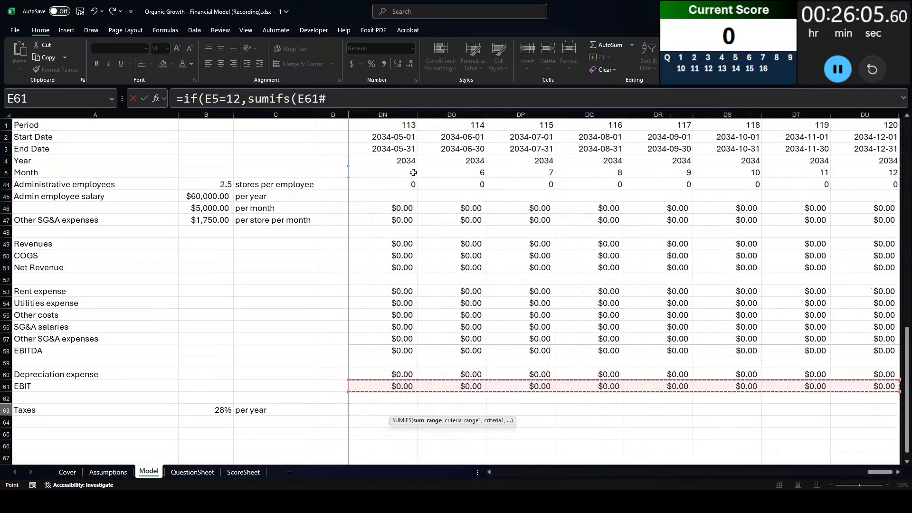
pyautogui.write(',')
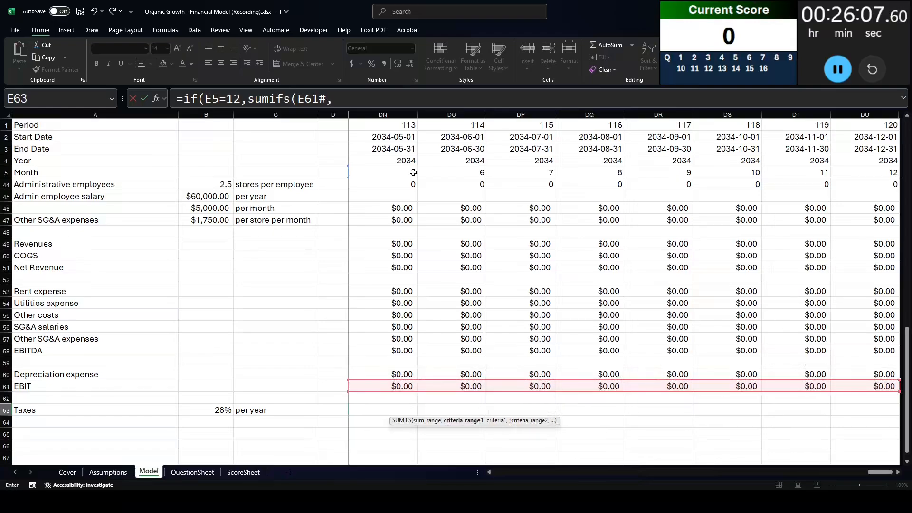
pyautogui.press('Up')
pyautogui.press('Up')
pyautogui.press('Up')
pyautogui.press('Up')
pyautogui.click(392, 159)
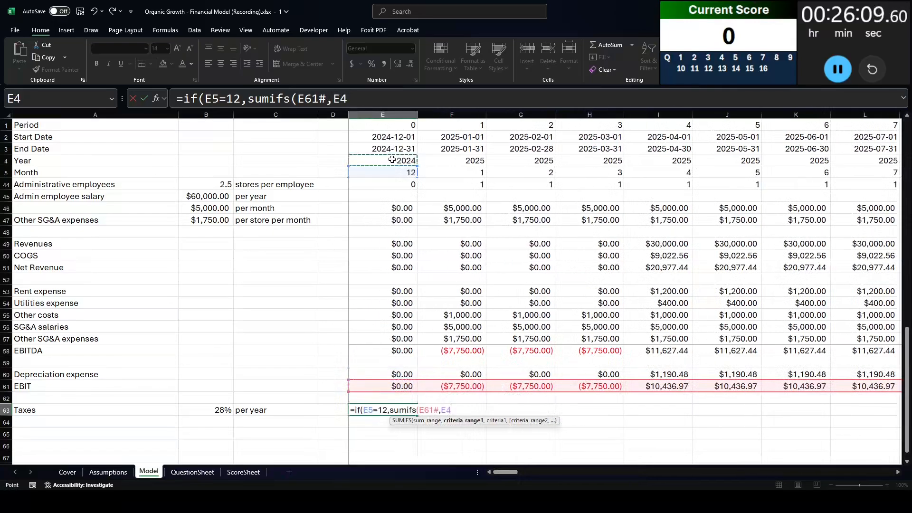
pyautogui.hotkey('ctrl', 'shift', 'Right')
pyautogui.write(',')
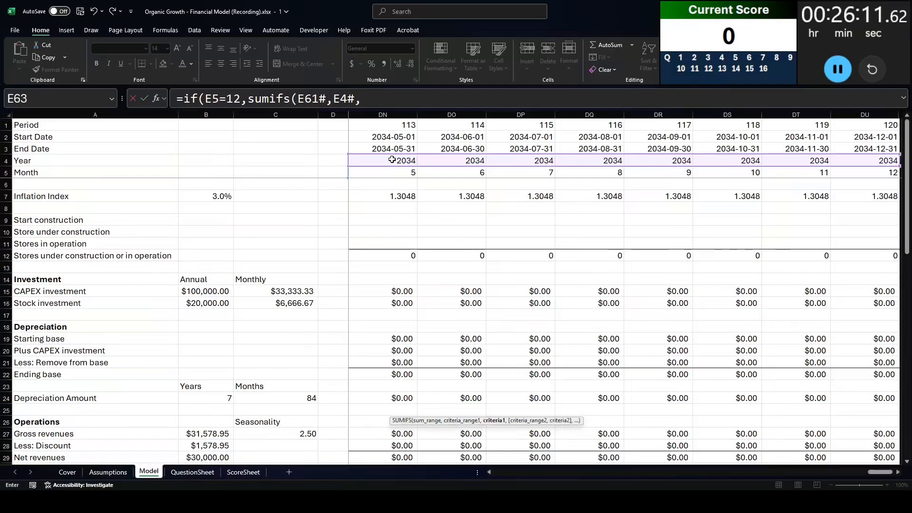
pyautogui.click(330, 161)
pyautogui.press('Right')
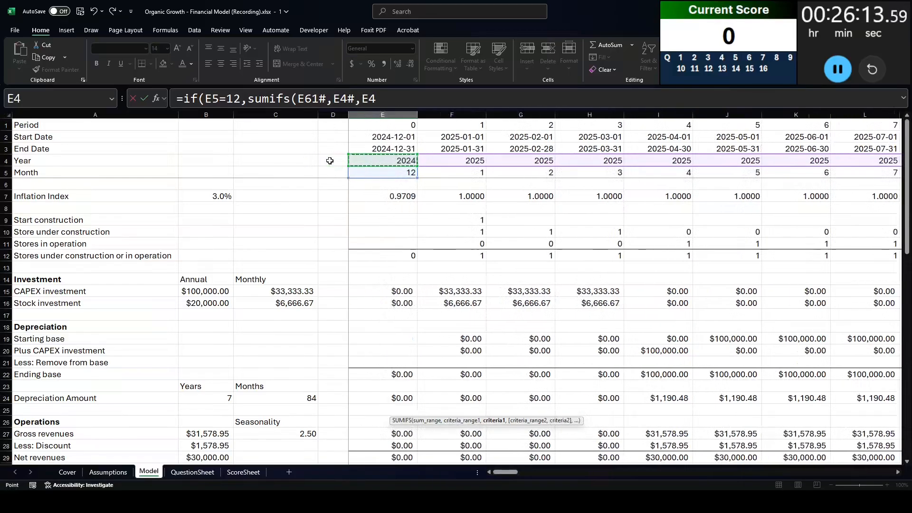
pyautogui.write(')')
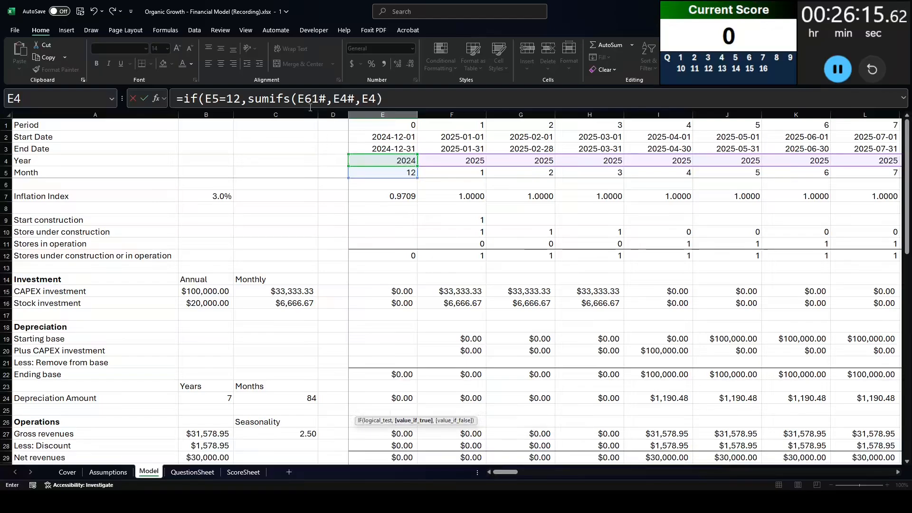
# - Make the SUMIFS sum and criteria ranges absolute as $E$61# and $E$4#
pyautogui.click(307, 101)
pyautogui.press('F4')
pyautogui.click(363, 99)
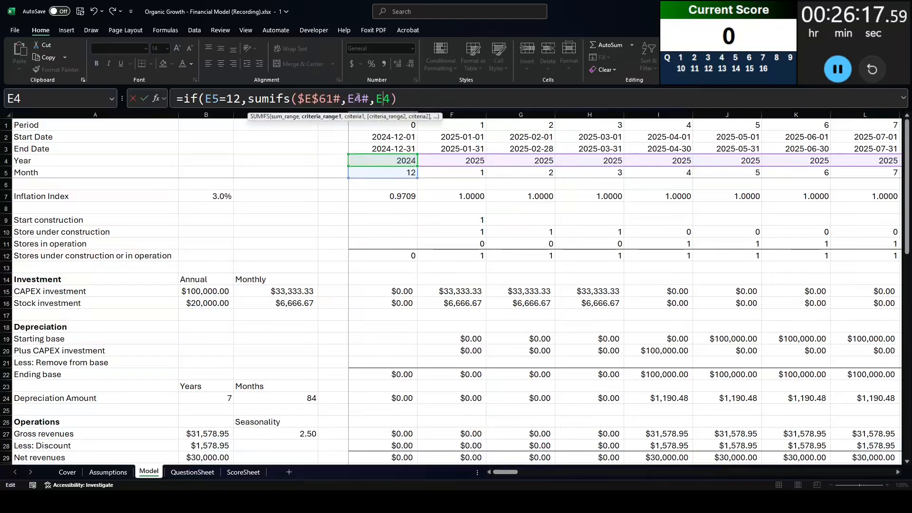
pyautogui.press('F4')
# - Complete the E63 tax formula with the SUMIFS total multiplied by the tax rate $B$63 and 0 as the IF's false value
pyautogui.click(446, 101)
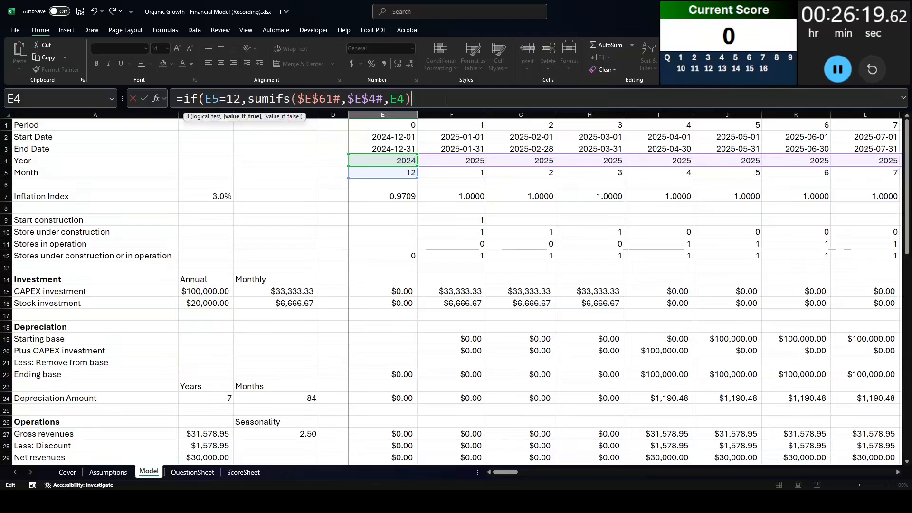
pyautogui.write(',0)')
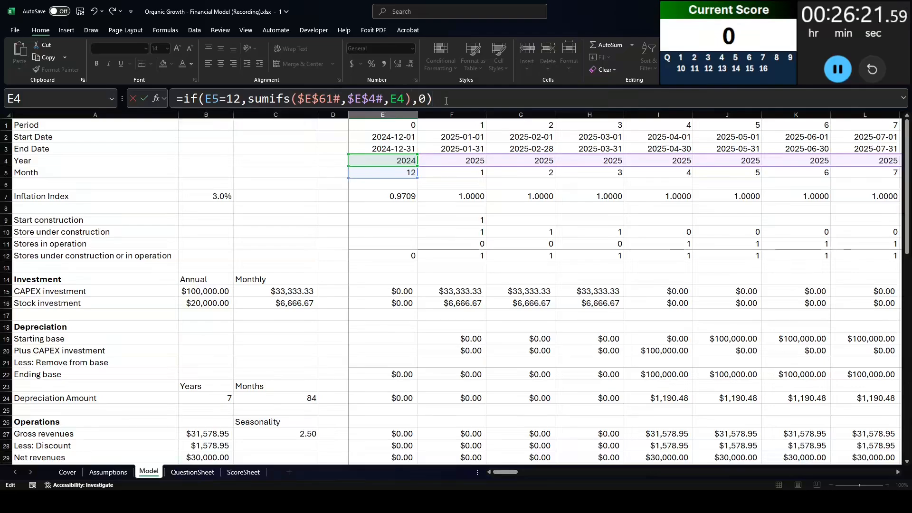
pyautogui.click(409, 101)
pyautogui.click(411, 100)
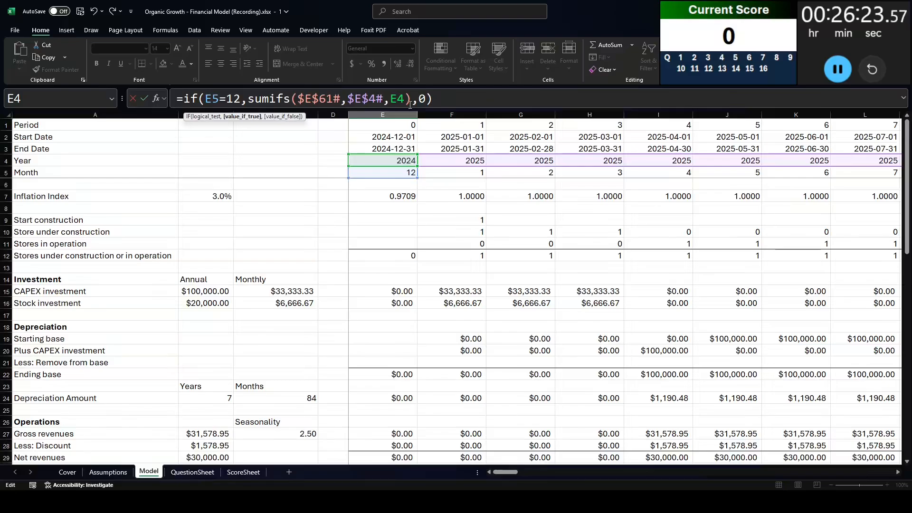
pyautogui.write('*')
pyautogui.scroll(-16, 356, 295)
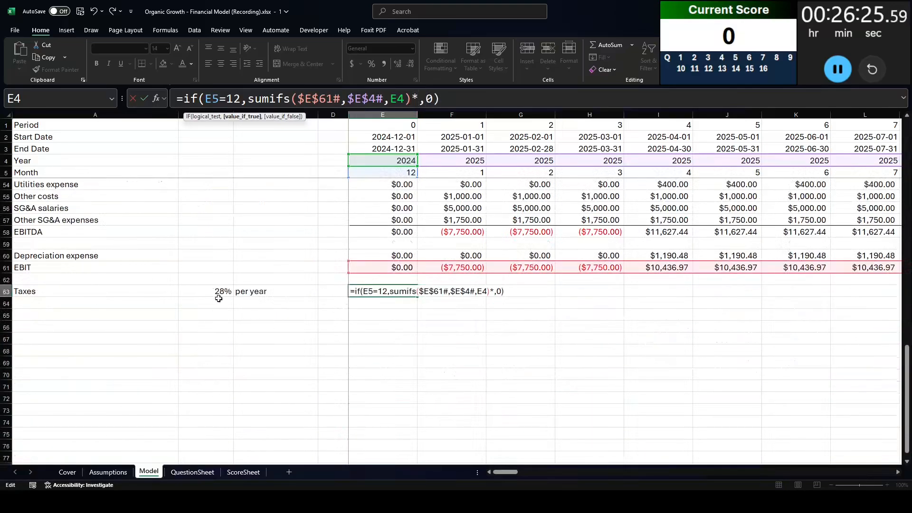
pyautogui.click(217, 294)
pyautogui.press('F4')
pyautogui.press('Return')
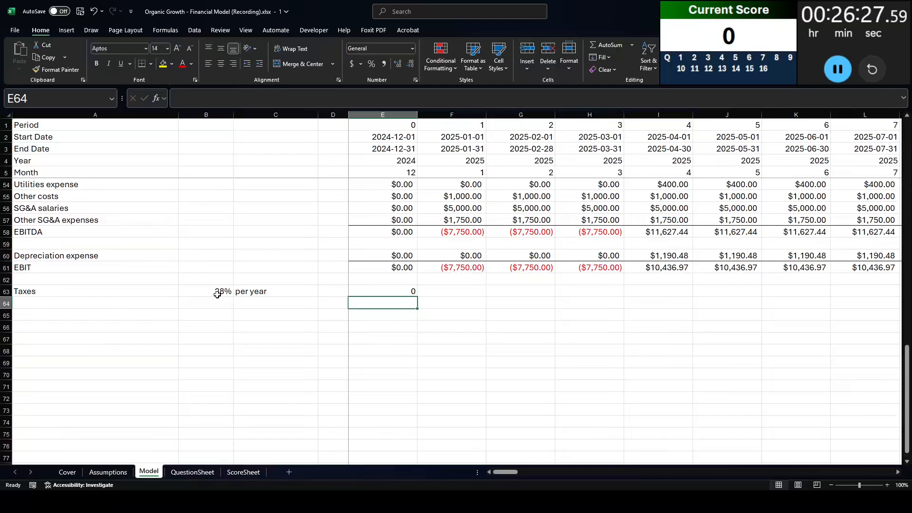
# - Change the month reference in the E63 tax formula's IF test to the absolute spill range $E$5#
pyautogui.press('Up')
pyautogui.press('F2')
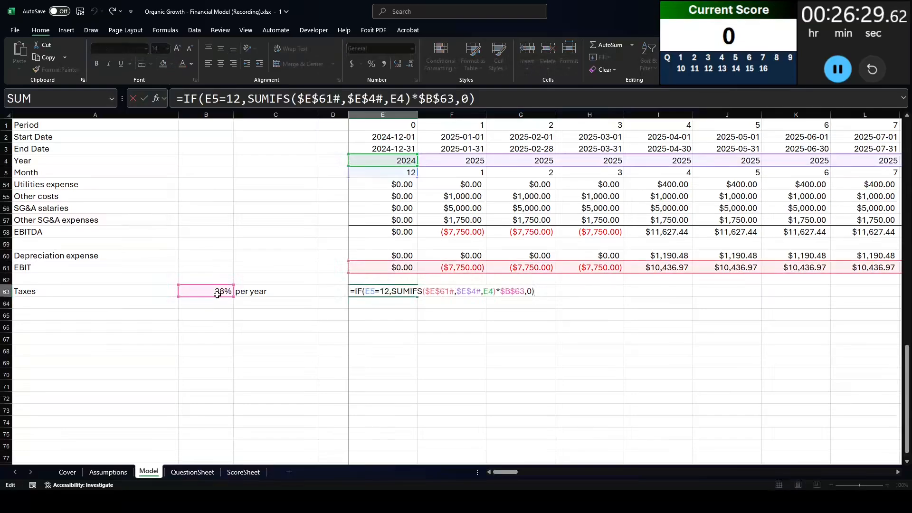
pyautogui.doubleClick(212, 99)
pyautogui.scroll(16, 386, 256)
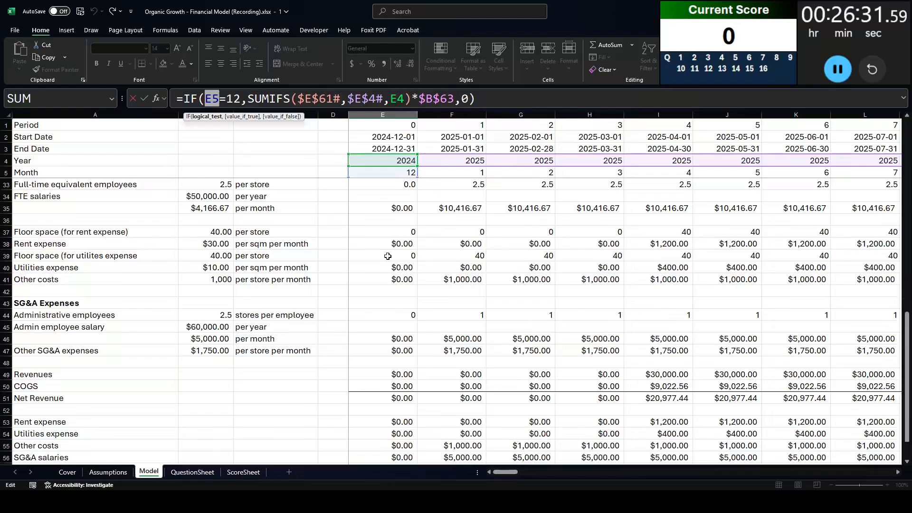
pyautogui.click(373, 173)
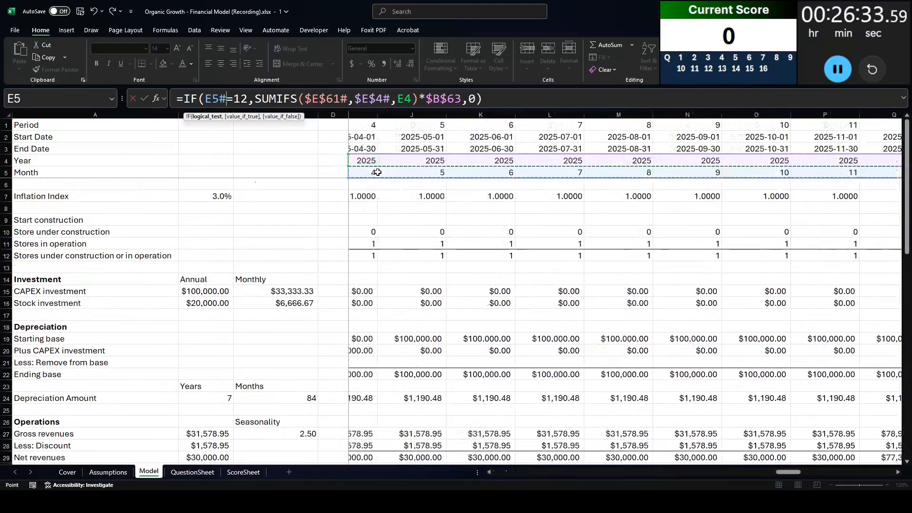
pyautogui.hotkey('ctrl', 'shift', 'Right')
pyautogui.press('Return')
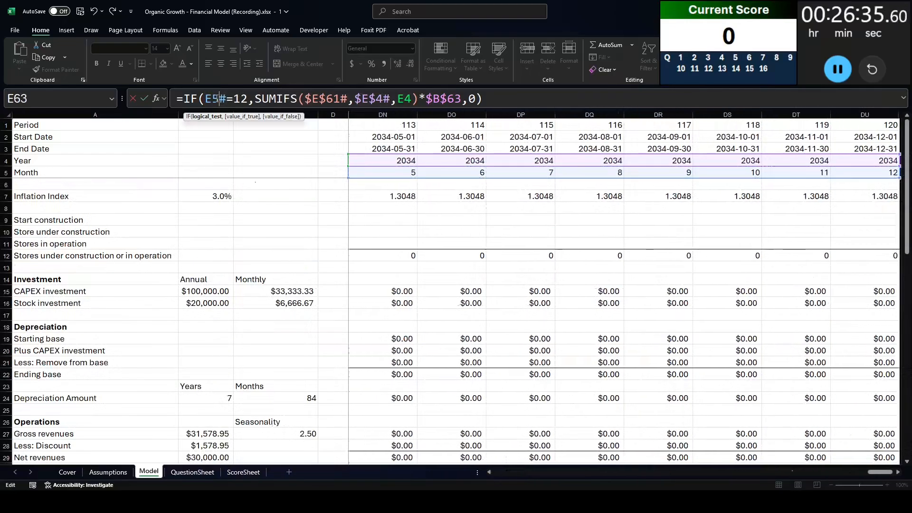
# - Format the whole spilled Taxes row from E63 as currency
pyautogui.scroll(-3, 301, 187)
pyautogui.press('Up')
pyautogui.hotkey('ctrl', 'shift', 'Right')
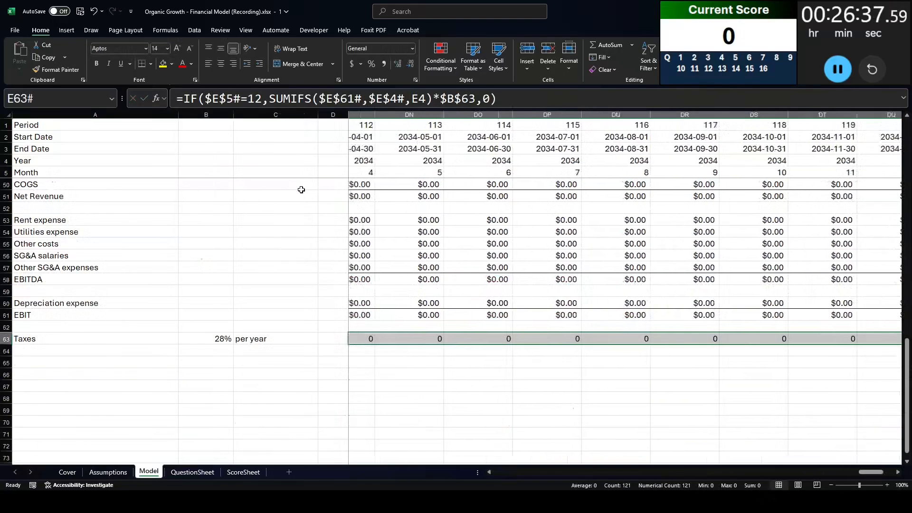
pyautogui.hotkey('ctrl', 'shift', '4')
pyautogui.press('Left')
pyautogui.press('Right')
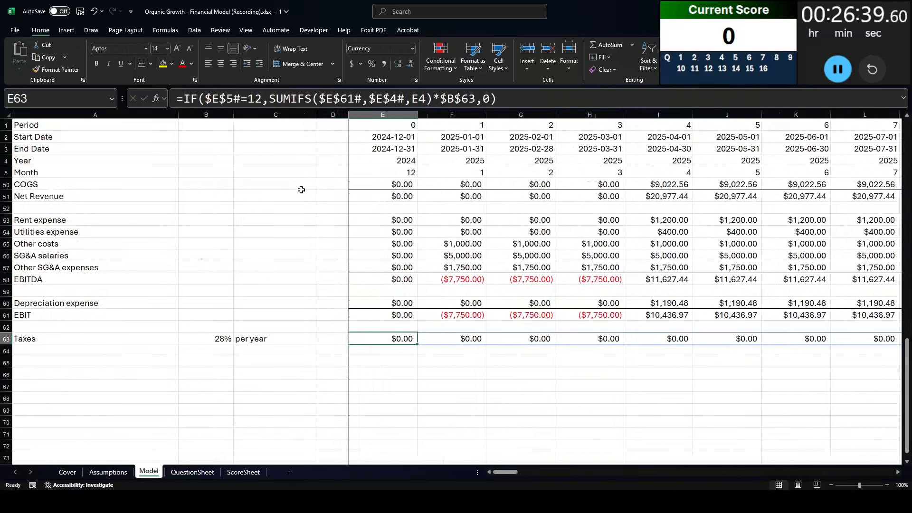
# - Enter the label "Net Income" in A64 below Taxes
pyautogui.press('Down')
pyautogui.press('Left')
pyautogui.press('Left')
pyautogui.press('Left')
pyautogui.press('Left')
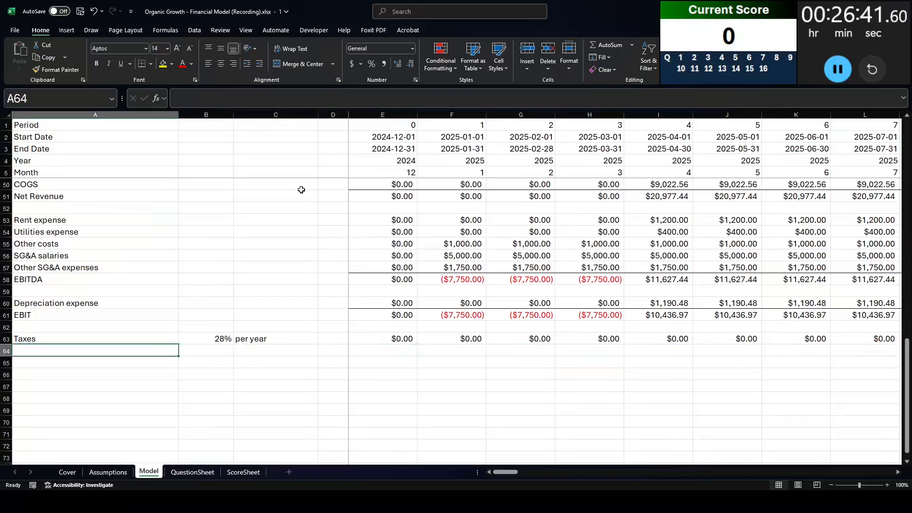
pyautogui.press('Down')
pyautogui.press('Up')
pyautogui.write('Net Income')
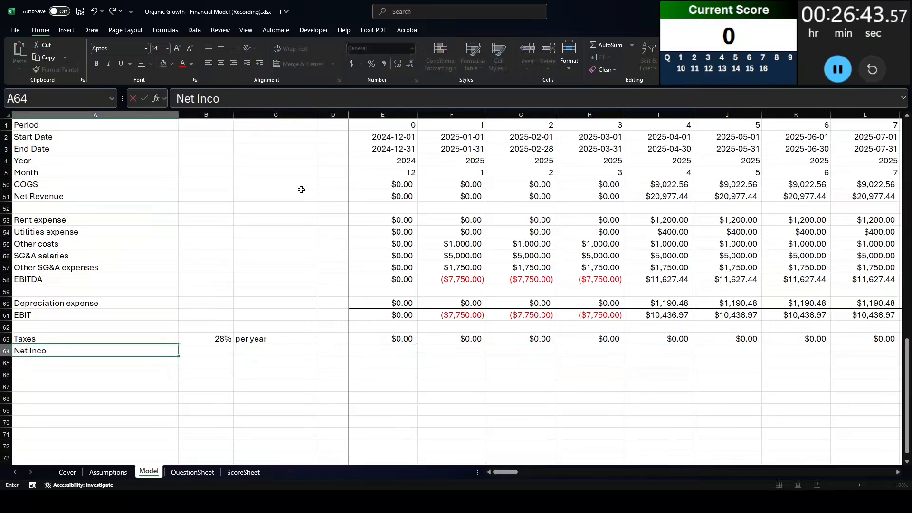
# - Calculate net income in E64 as EBIT minus taxes with =E61#-E63#
pyautogui.press('Right')
pyautogui.press('Right')
pyautogui.press('Right')
pyautogui.press('Right')
pyautogui.write('=')
pyautogui.press('Up')
pyautogui.press('Up')
pyautogui.press('Up')
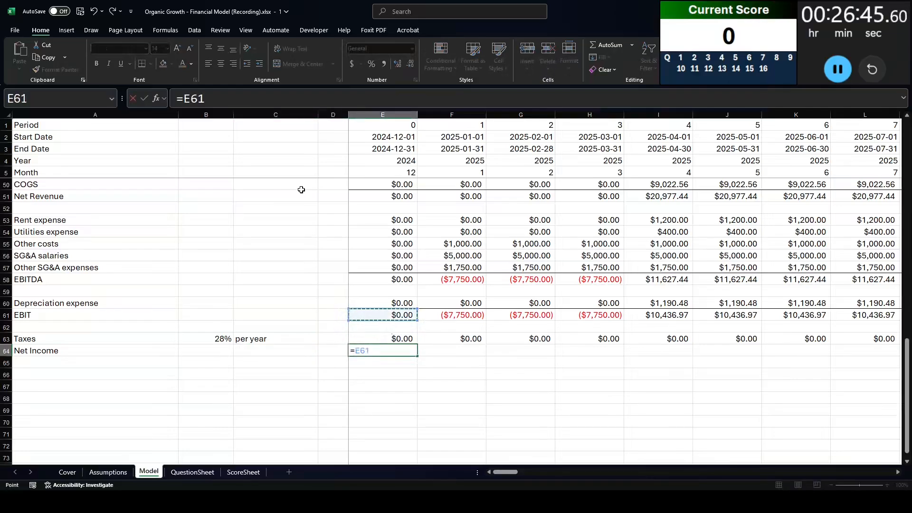
pyautogui.write('#-')
pyautogui.press('Up')
pyautogui.write('#')
pyautogui.press('Return')
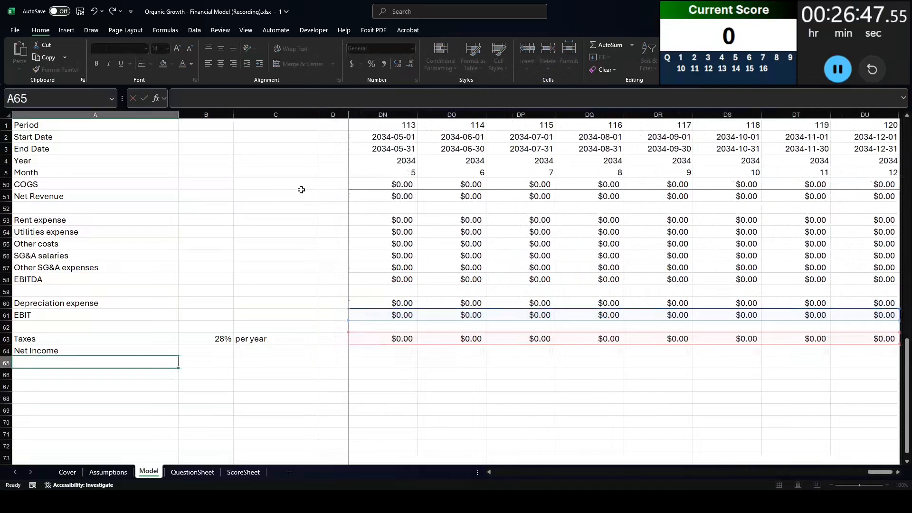
# - Add a bottom border along the Taxes row from E63 through the final period
pyautogui.press('Up')
pyautogui.press('Up')
pyautogui.press('Down')
pyautogui.press('Down')
pyautogui.press('Right')
pyautogui.press('Up')
pyautogui.press('Up')
pyautogui.press('Right')
pyautogui.press('Right')
pyautogui.press('Right')
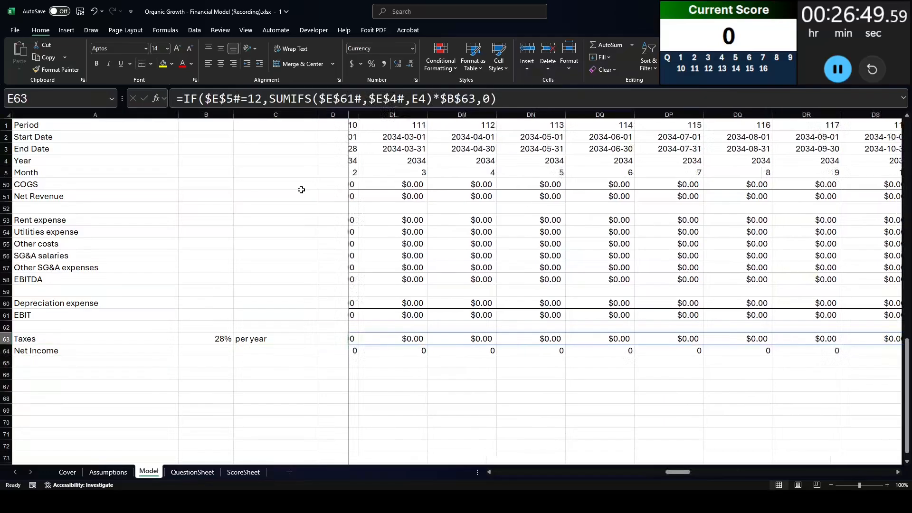
pyautogui.hotkey('ctrl', 'shift', 'Right')
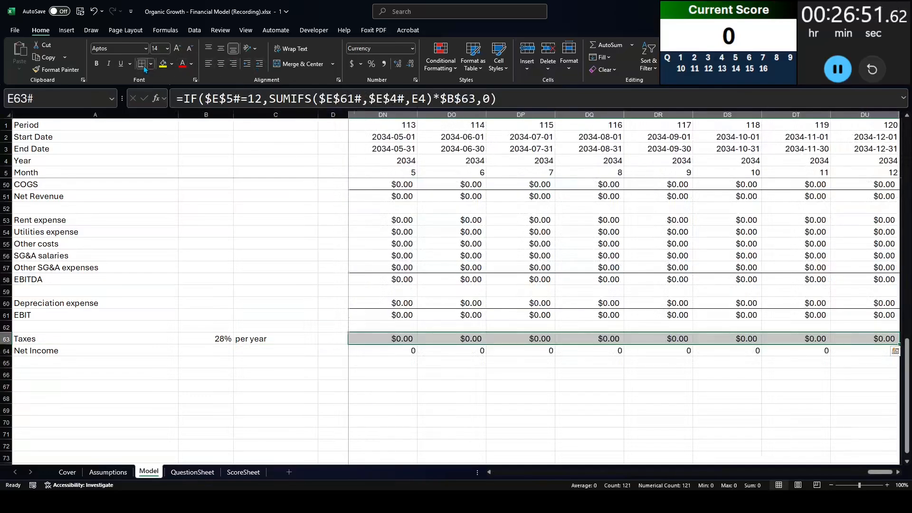
# - Format the whole spilled Net Income row from E64 as currency
pyautogui.press('Down')
pyautogui.hotkey('ctrl', 'shift', 'Right')
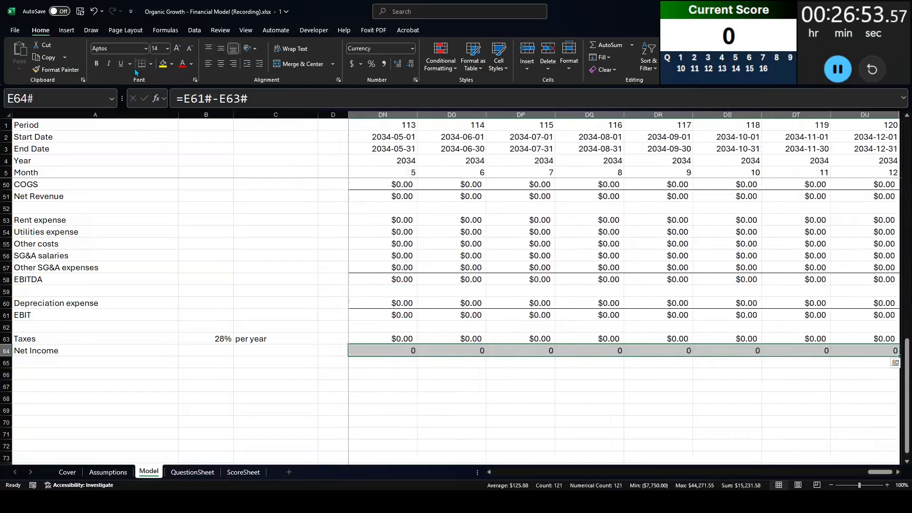
pyautogui.hotkey('ctrl', 'q')
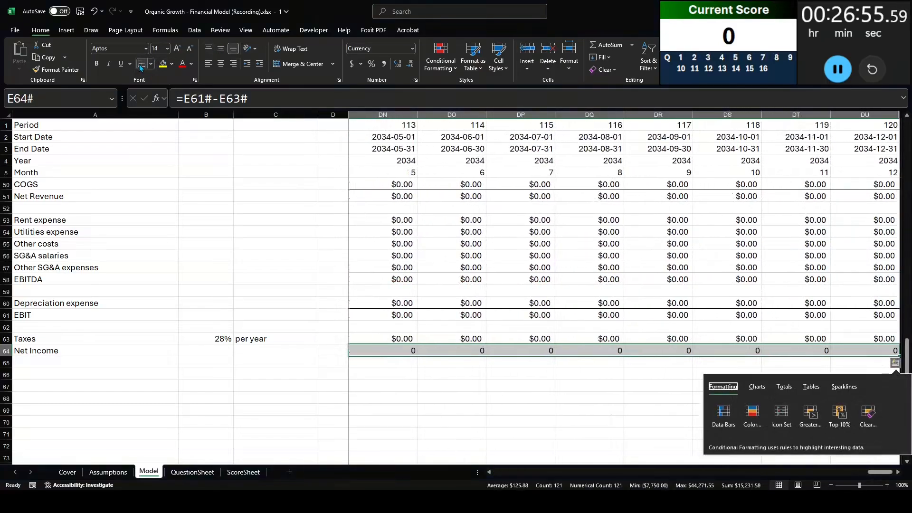
pyautogui.press('Escape')
pyautogui.hotkey('ctrl', 'shift', '4')
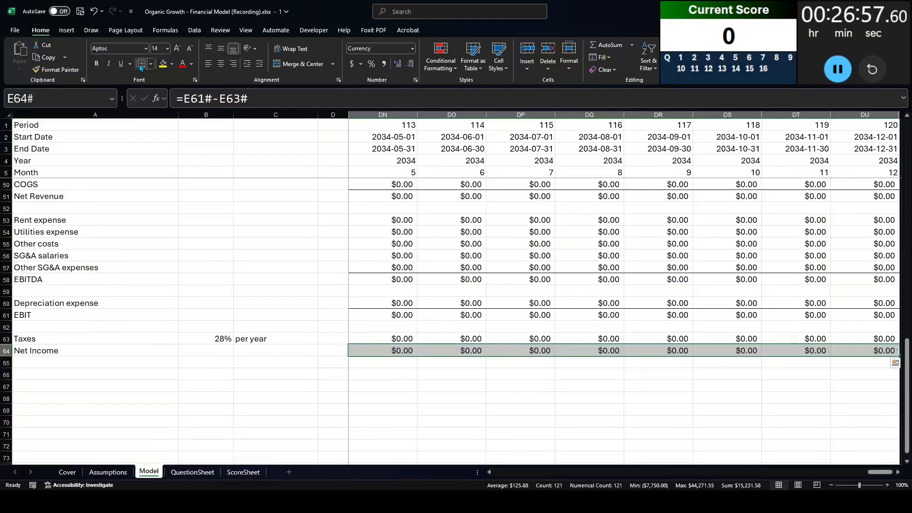
# - Add a bottom border along the Net Income row from E64 through the final period
pyautogui.press('Home')
pyautogui.press('Down')
pyautogui.press('Up')
pyautogui.hotkey('ctrl', 'shift', 'Right')
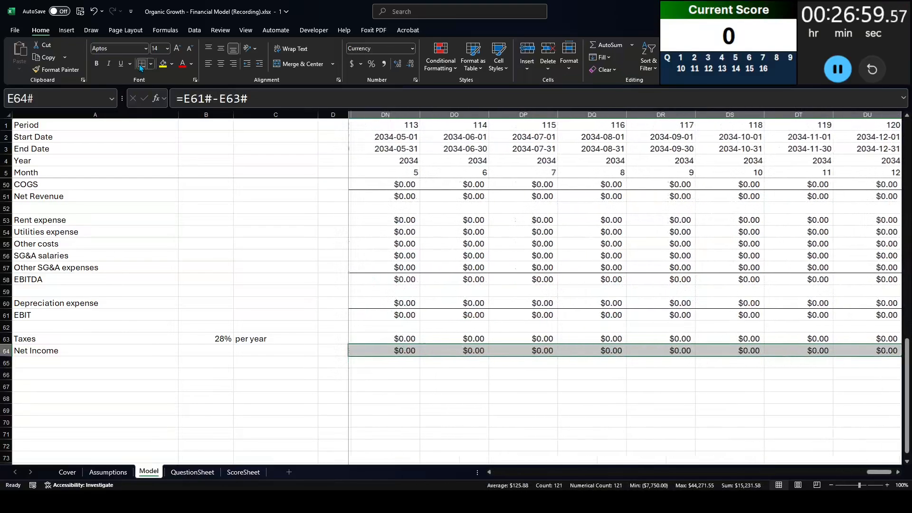
pyautogui.click(140, 67)
pyautogui.press('Left')
pyautogui.press('Down')
pyautogui.press('Right')
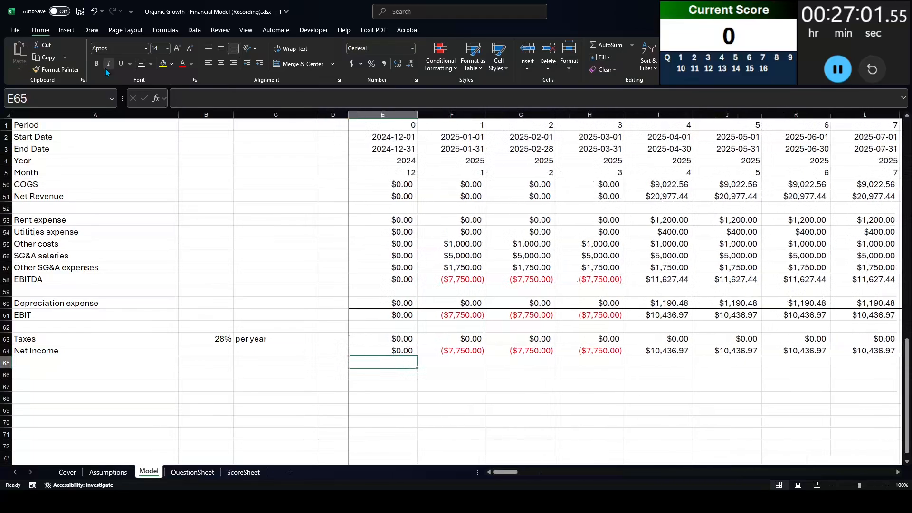
# - Enter the bold section heading "Owners' Equity" in A66
pyautogui.press('Left')
pyautogui.press('Down')
pyautogui.press('Down')
pyautogui.press('Left')
pyautogui.press('Left')
pyautogui.press('Left')
pyautogui.press('Up')
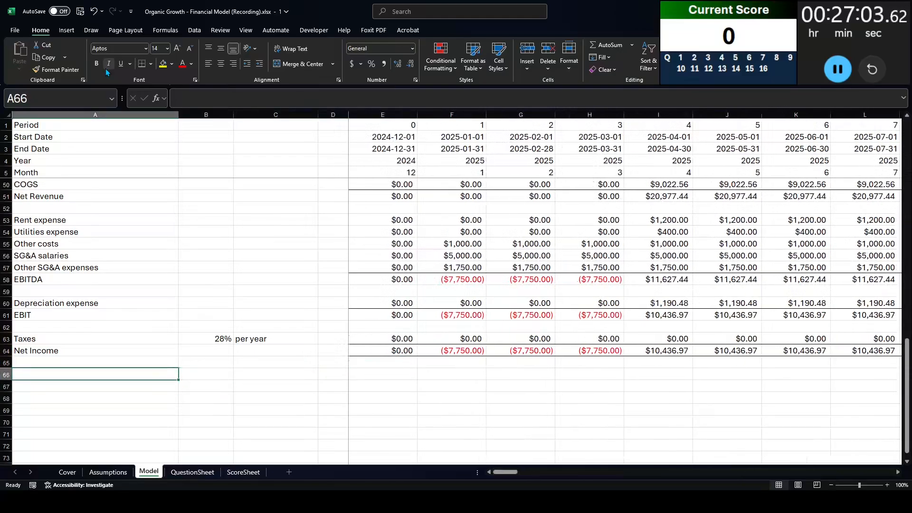
pyautogui.write('Ow')
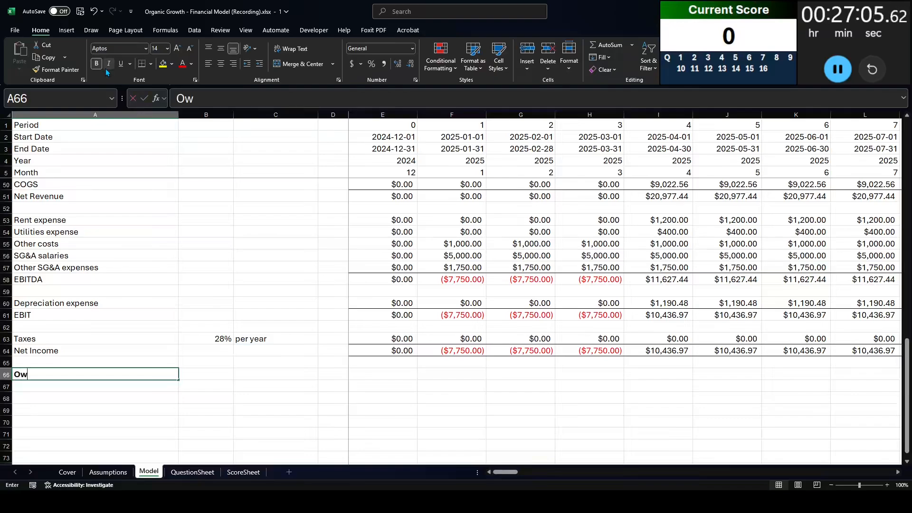
pyautogui.write("ners' Equity")
pyautogui.press('Return')
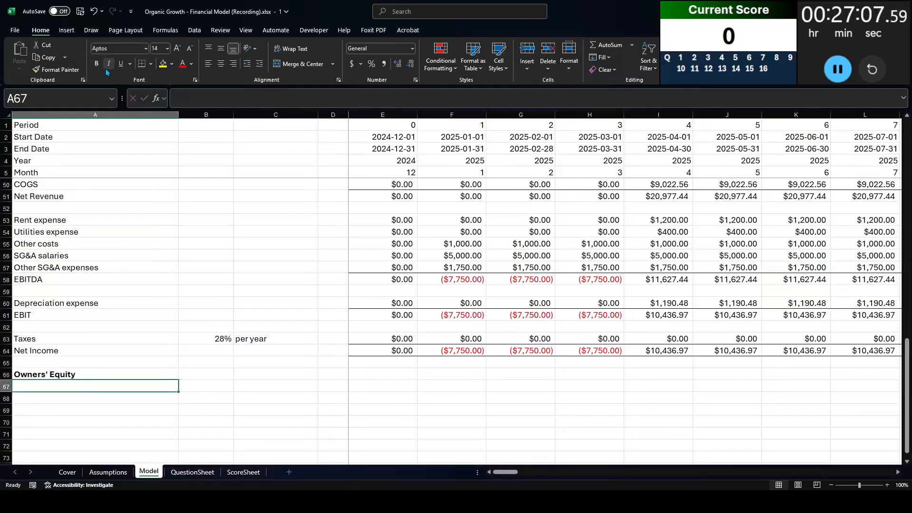
# - Enter the label "Starting cash balance" in A67
pyautogui.write('St')
pyautogui.press('BackSpace')
pyautogui.press('BackSpace')
pyautogui.press('BackSpace')
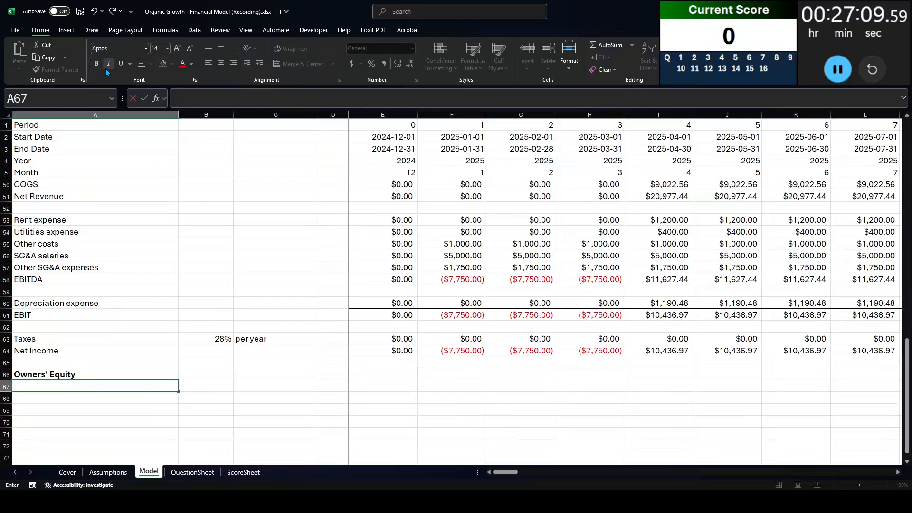
pyautogui.write('startin')
pyautogui.hotkey('shift', 'Home')
pyautogui.write('Start')
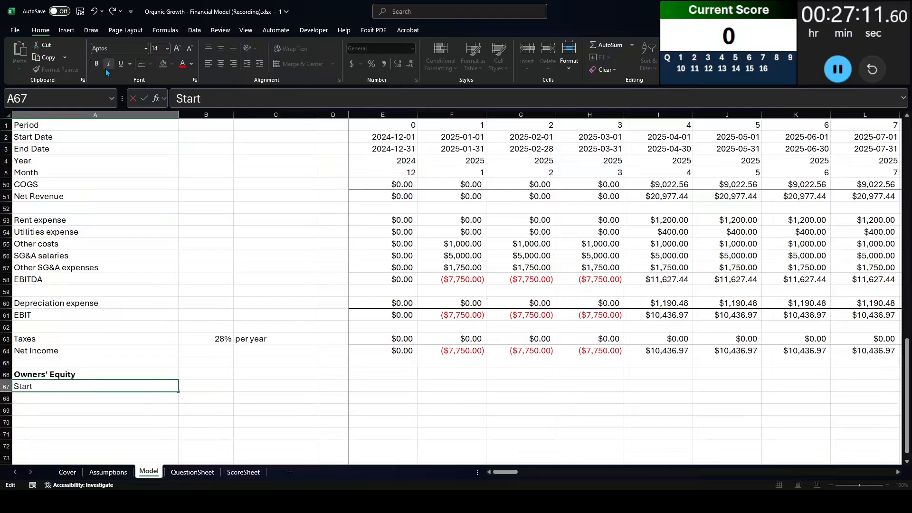
pyautogui.write('ing cash bal')
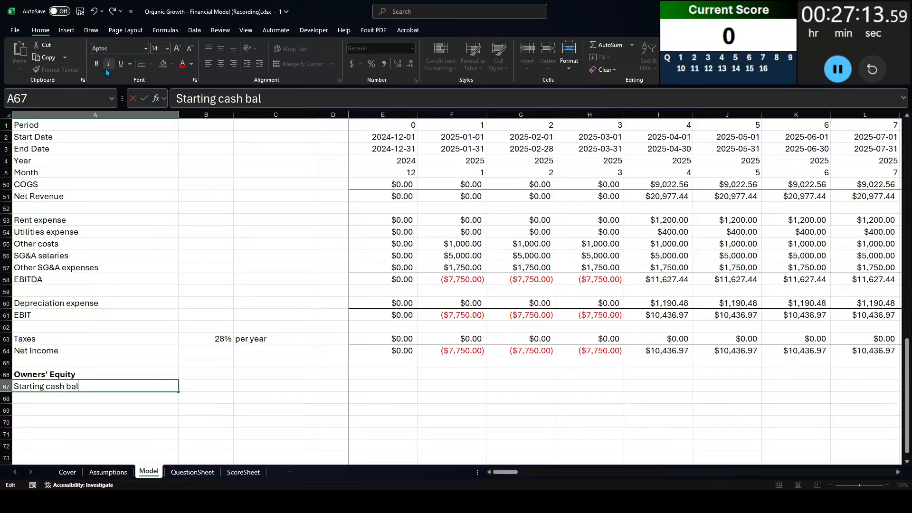
pyautogui.write('ance')
pyautogui.press('Return')
# - Enter the labels "Plus: Net income" in A68 and "Plus: Depreciation expense" in A69
pyautogui.write('Plus: Net i')
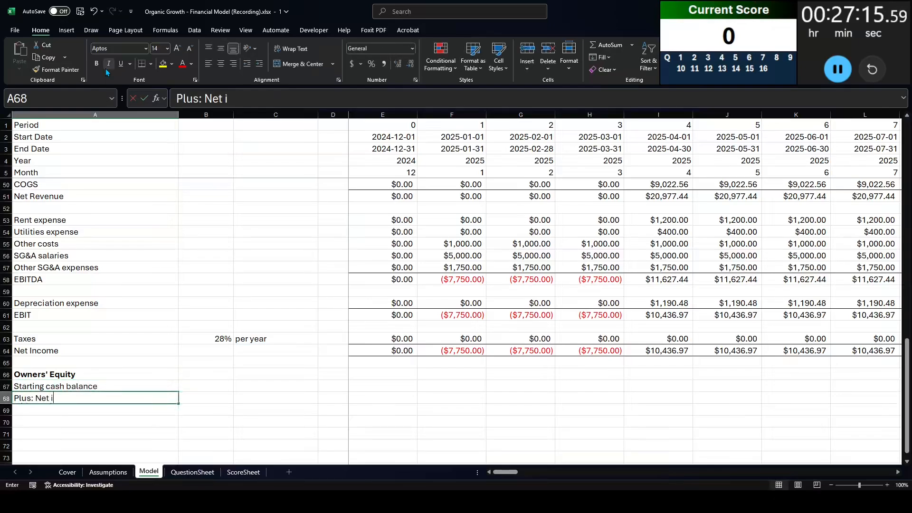
pyautogui.write('ncome')
pyautogui.press('Return')
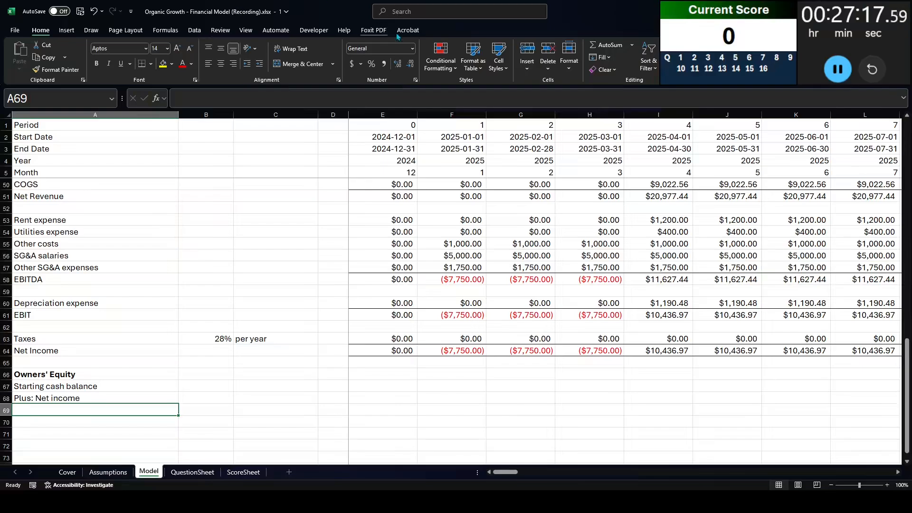
pyautogui.scroll(8, 513, 268)
pyautogui.scroll(-6, 513, 269)
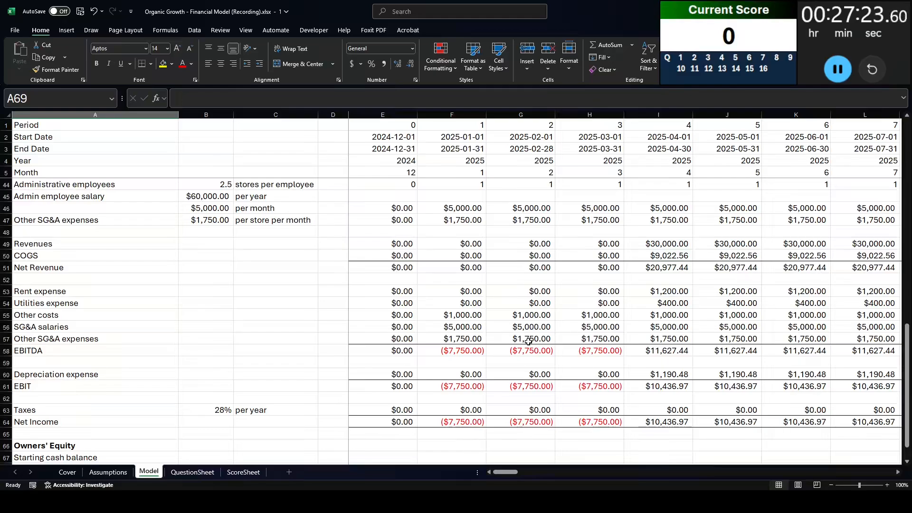
pyautogui.scroll(-3, 529, 341)
pyautogui.write('Pl')
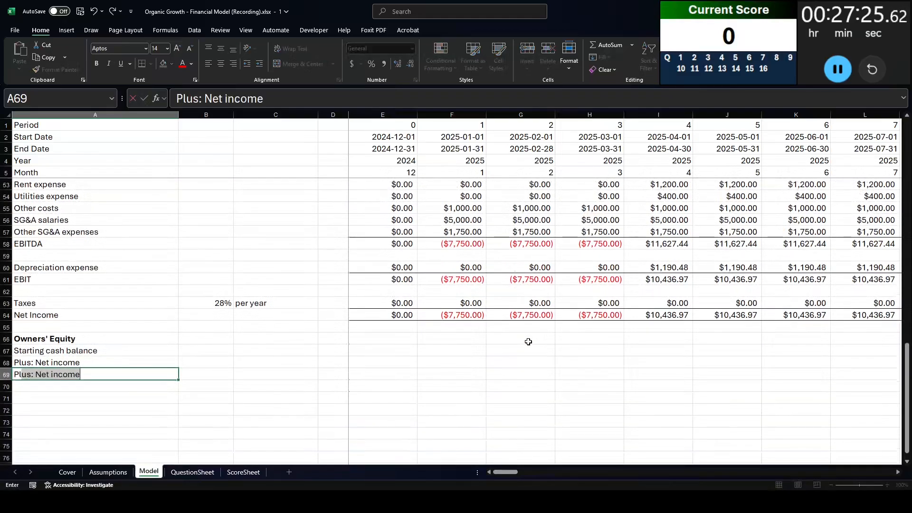
pyautogui.write('us: Depreciati')
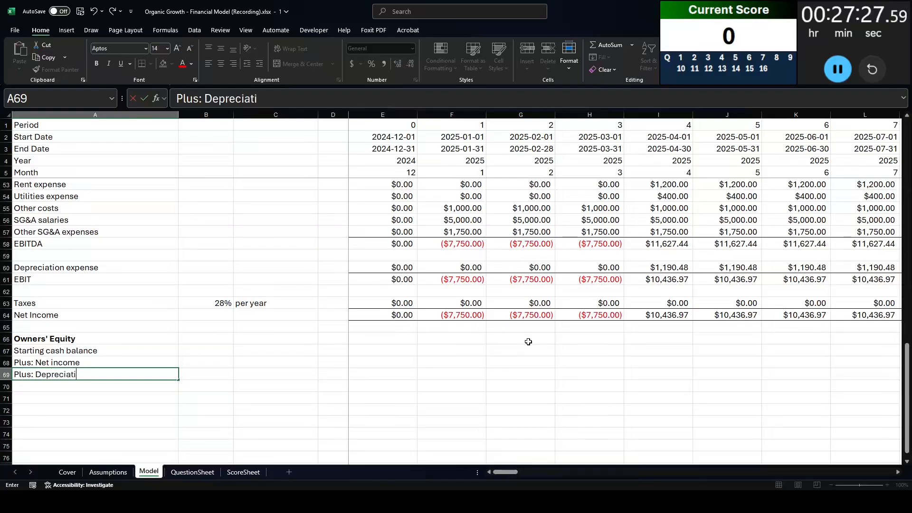
pyautogui.write('on expense')
pyautogui.press('Return')
# - Enter the label "Ending cash balance" in A70
pyautogui.write('Endi')
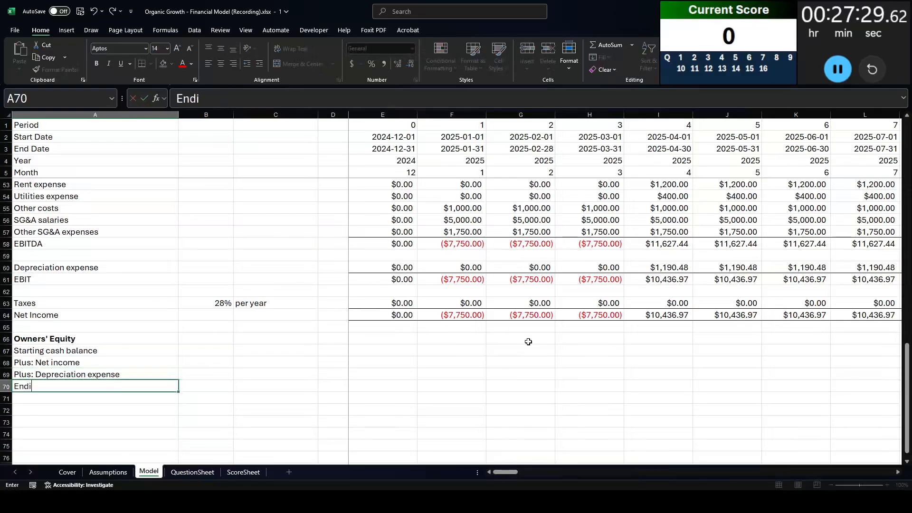
pyautogui.write('ng cash balance')
pyautogui.press('Return')
pyautogui.press('Up')
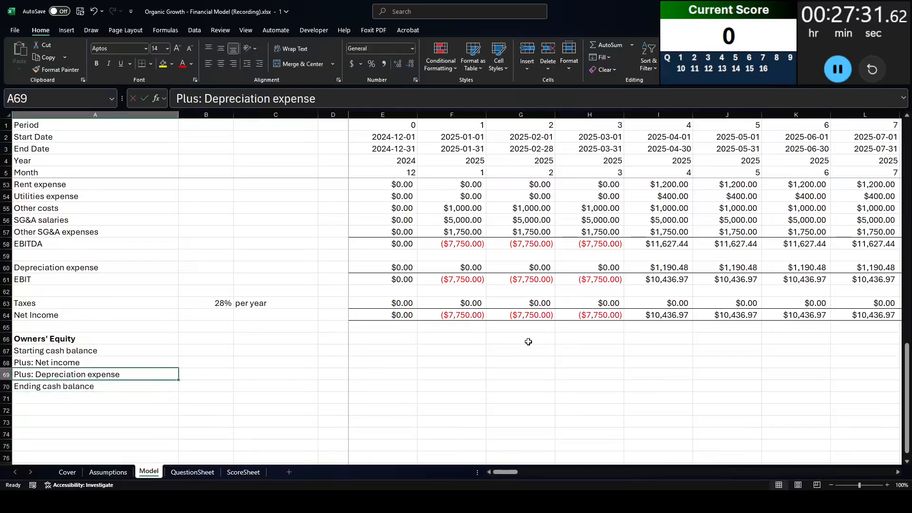
# - Link the period 0 ending cash balance in E70 to Opening Cash on the Assumptions sheet
pyautogui.press('Right')
pyautogui.press('Right')
pyautogui.press('Right')
pyautogui.press('Right')
pyautogui.press('Up')
pyautogui.press('Up')
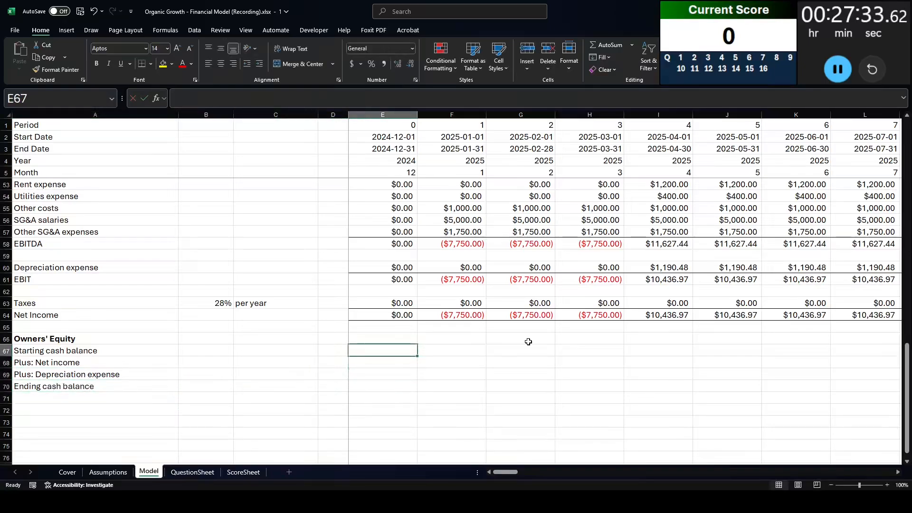
pyautogui.press('Down')
pyautogui.press('Down')
pyautogui.press('Down')
pyautogui.write('=')
pyautogui.hotkey('ctrl', 'pageup')
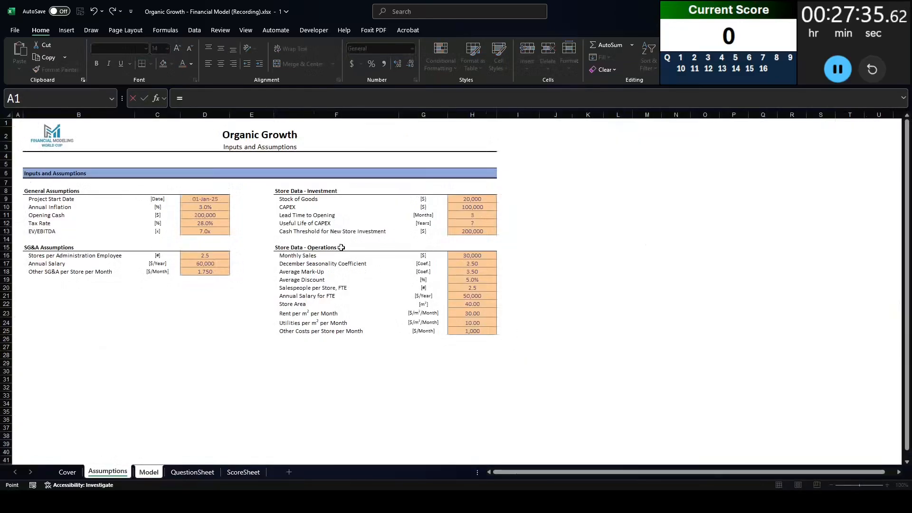
pyautogui.click(196, 217)
pyautogui.press('Return')
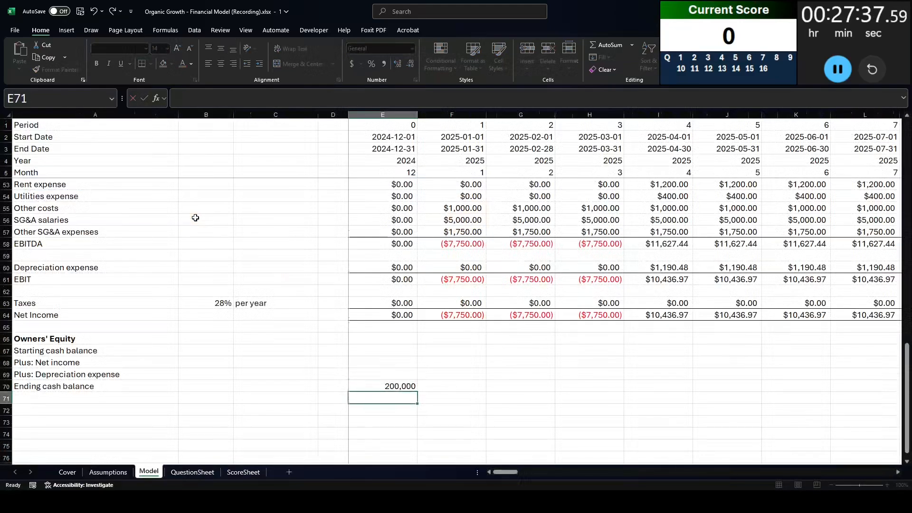
# - Set the period 1 starting cash balance in F67 equal to the prior period's ending cash balance in E70
pyautogui.click(439, 350)
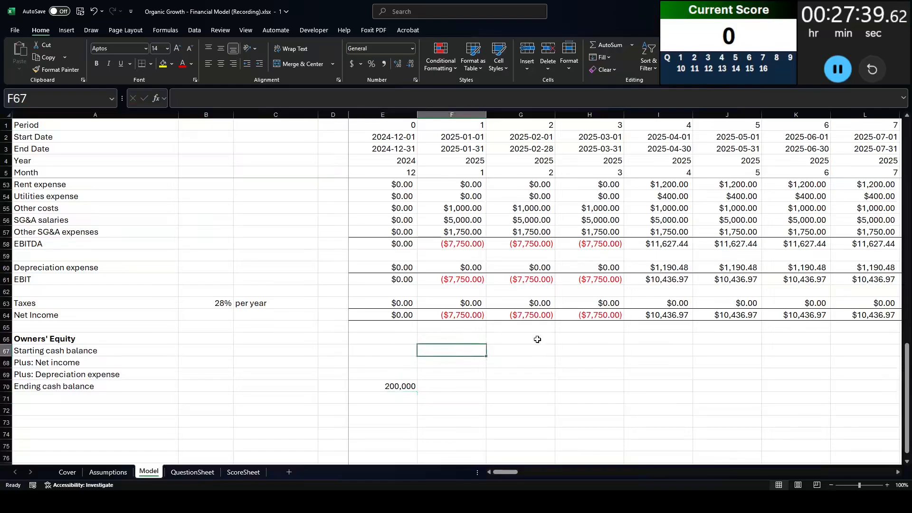
pyautogui.write('=')
pyautogui.press('Left')
pyautogui.press('Down')
pyautogui.press('Down')
pyautogui.press('Down')
pyautogui.press('Return')
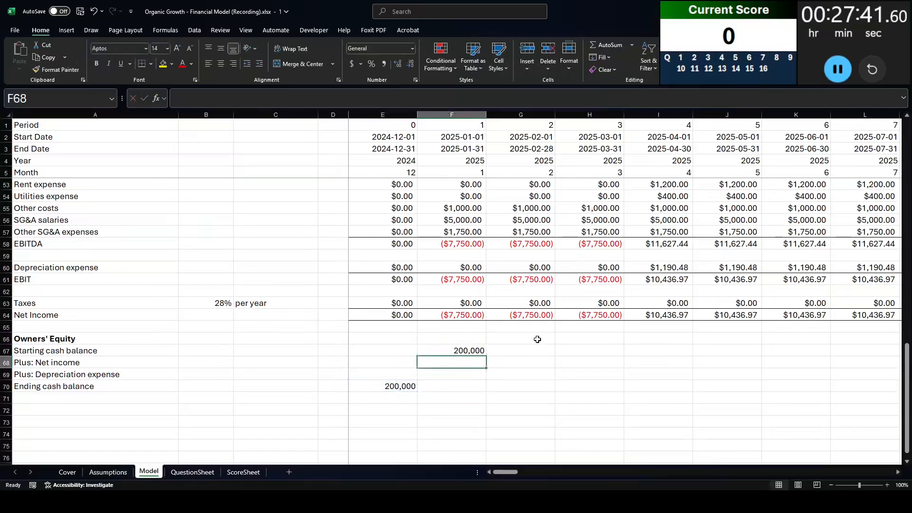
# - Link F68 to period 1 net income in F64 and F69 to period 1 depreciation expense in F60
pyautogui.write('=')
pyautogui.press('Up')
pyautogui.press('Up')
pyautogui.press('Up')
pyautogui.press('Up')
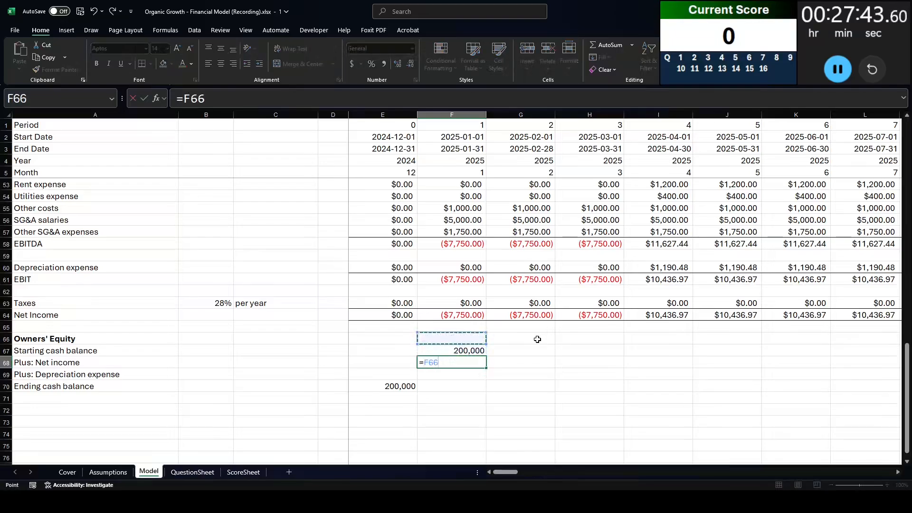
pyautogui.press('Return')
pyautogui.write('=')
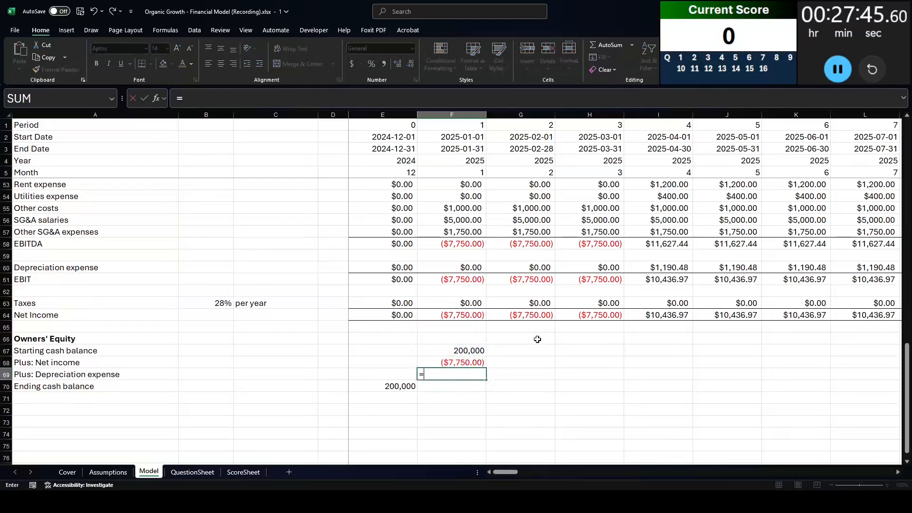
pyautogui.click(459, 266)
pyautogui.press('Return')
# - Calculate the period 1 ending cash balance in F70 as =F67+F68+F69
pyautogui.write('=')
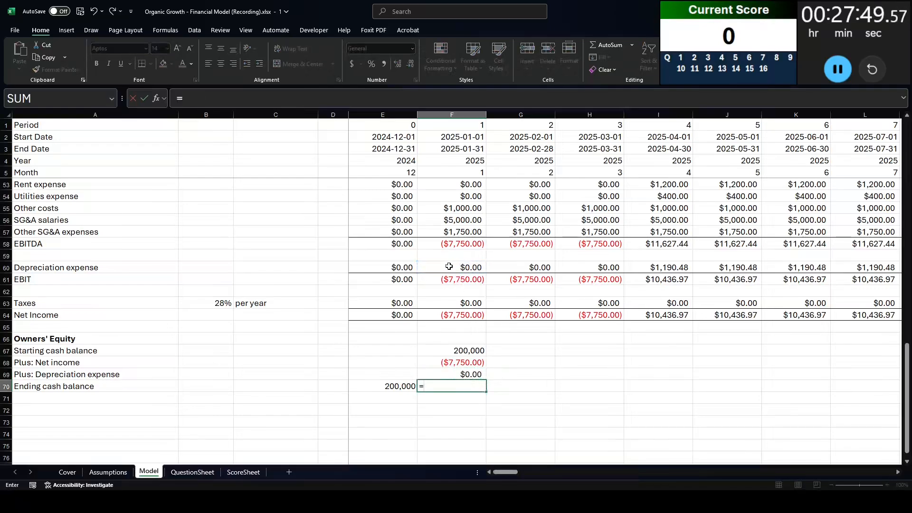
pyautogui.press('Up')
pyautogui.press('Up')
pyautogui.press('Up')
pyautogui.write('+')
pyautogui.press('Up')
pyautogui.press('Up')
pyautogui.write('+')
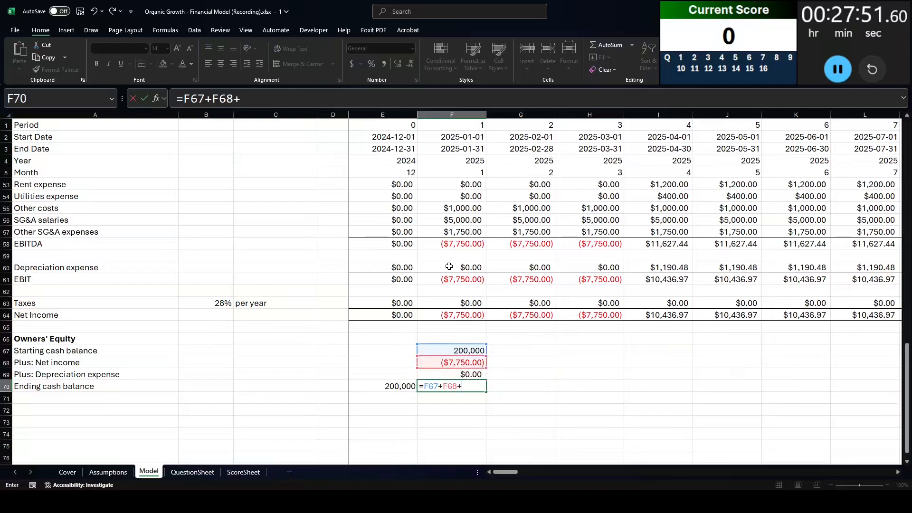
pyautogui.press('Up')
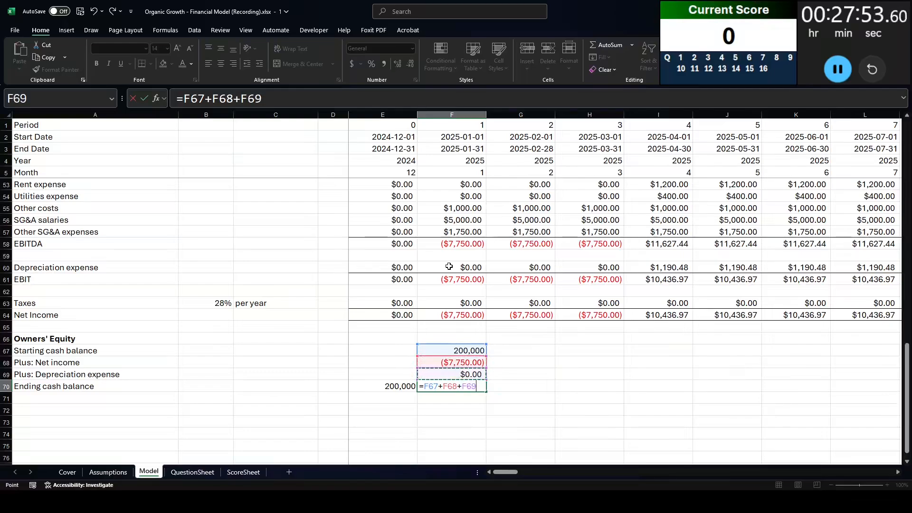
pyautogui.press('Return')
# - Add a bottom border to F69 and fill the cash balance formulas in F67:F70 across all periods
pyautogui.press('Up')
pyautogui.press('Up')
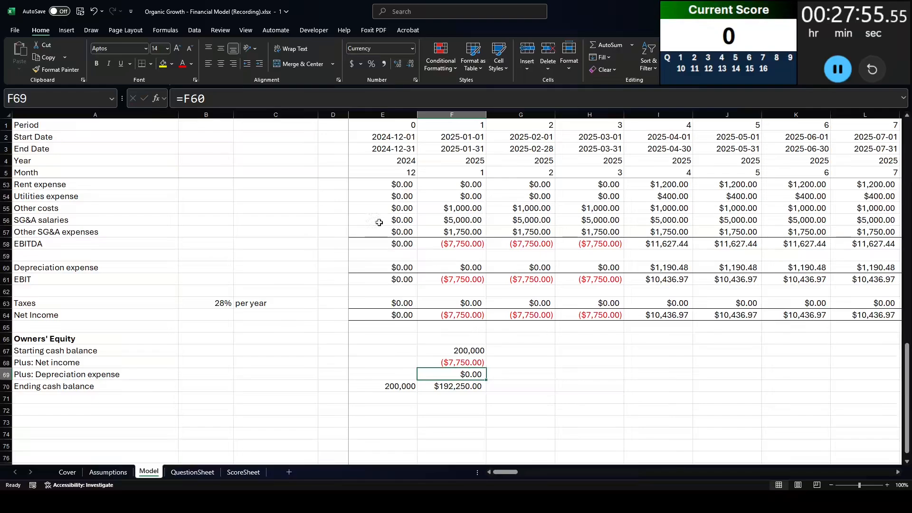
pyautogui.press('Down')
pyautogui.hotkey('shift', 'Up')
pyautogui.hotkey('shift', 'Up')
pyautogui.hotkey('shift', 'Up')
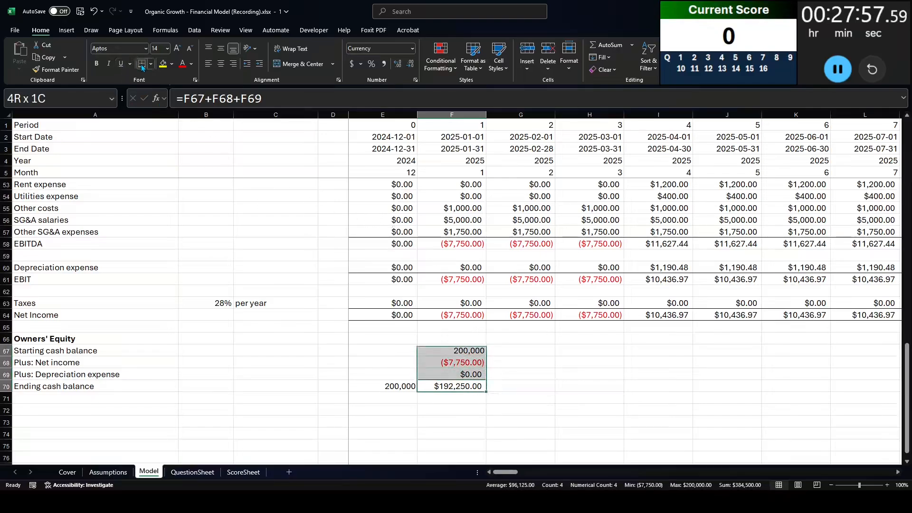
pyautogui.hotkey('ctrl', 'shift', 'Right')
pyautogui.hotkey('ctrl', 'r')
pyautogui.hotkey('ctrl', 'Left')
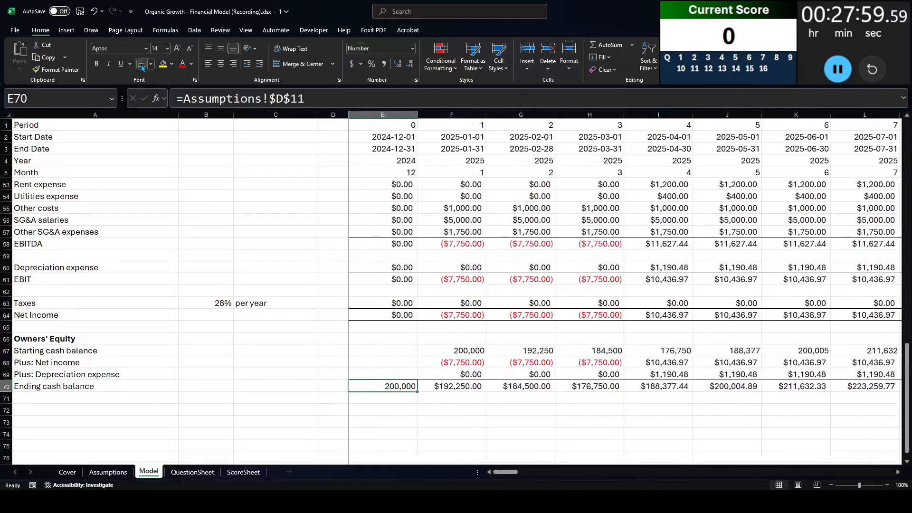
pyautogui.press('Right')
# - Insert a row above "Plus: Depreciation expense" and label it "Less: Investment expenses" in A69
pyautogui.scroll(9, 543, 300)
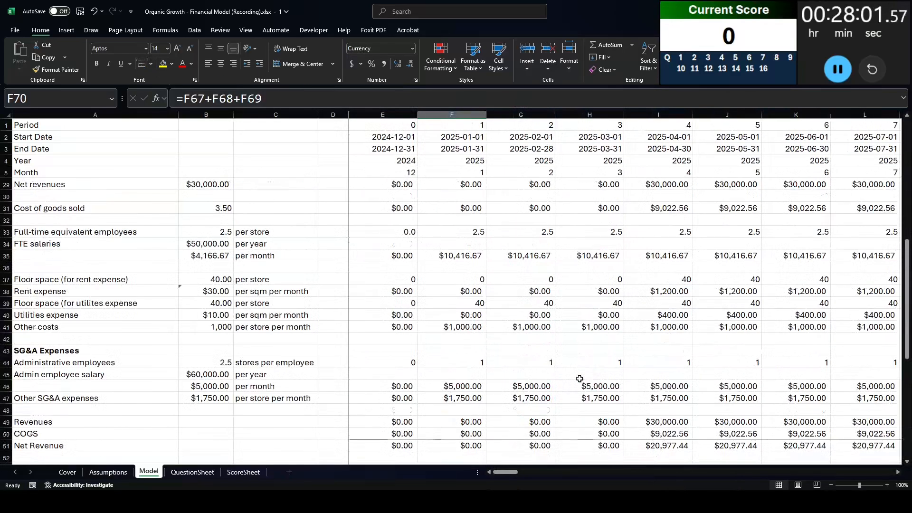
pyautogui.scroll(-10, 578, 379)
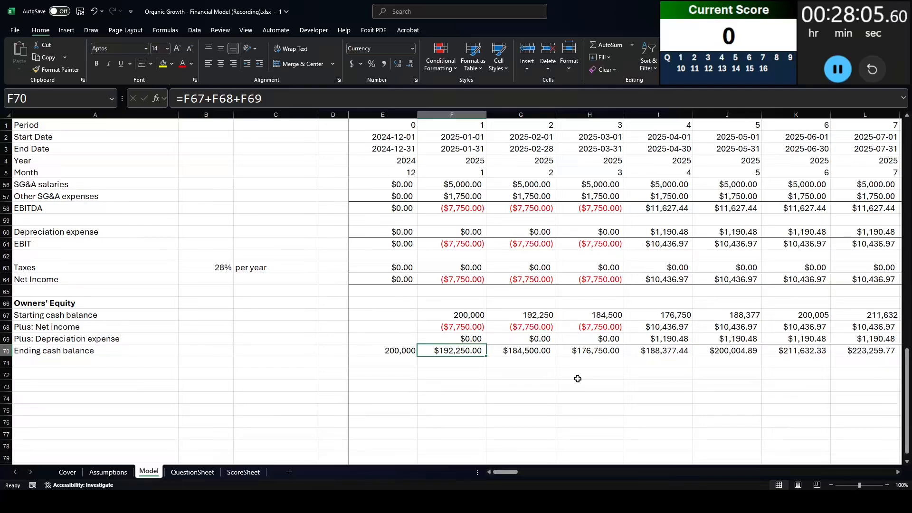
pyautogui.click(123, 339)
pyautogui.hotkey('shift', 'space')
pyautogui.hotkey('ctrl', 'shift', '+')
pyautogui.click(123, 339)
pyautogui.write('L')
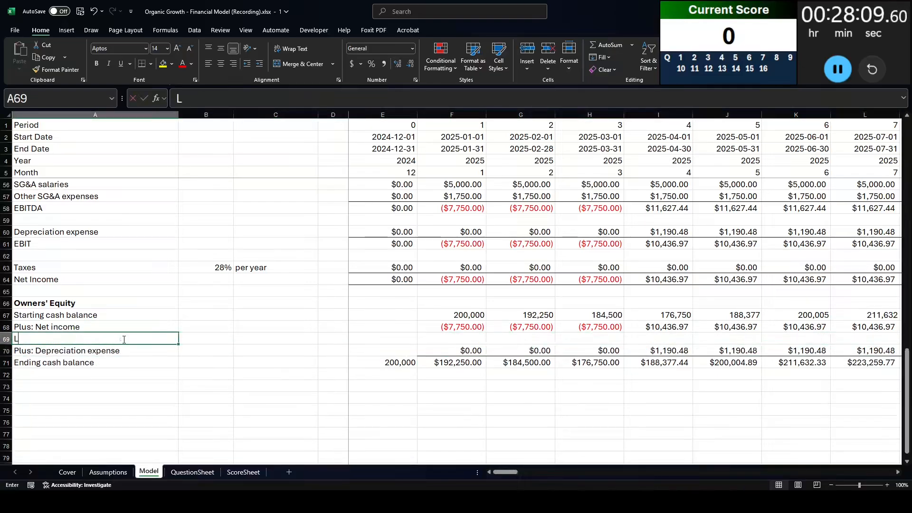
pyautogui.write('ess: ')
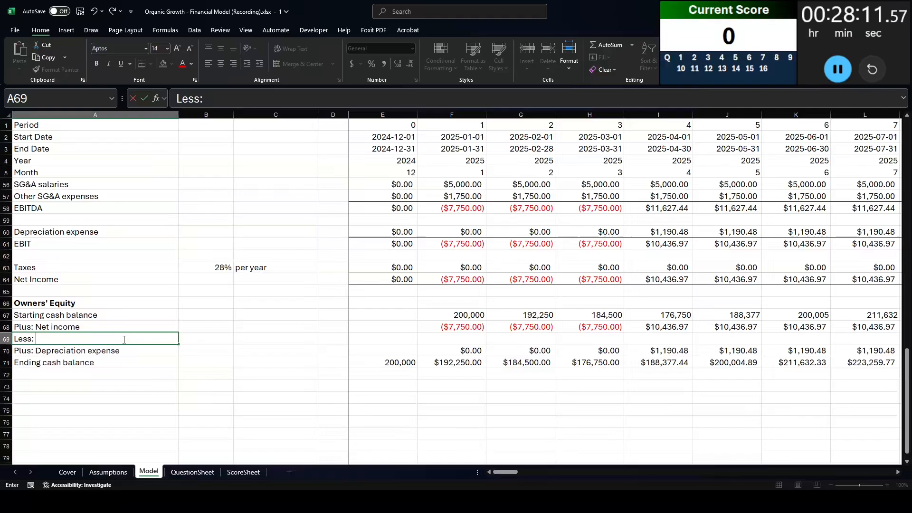
pyautogui.write('Investment expens')
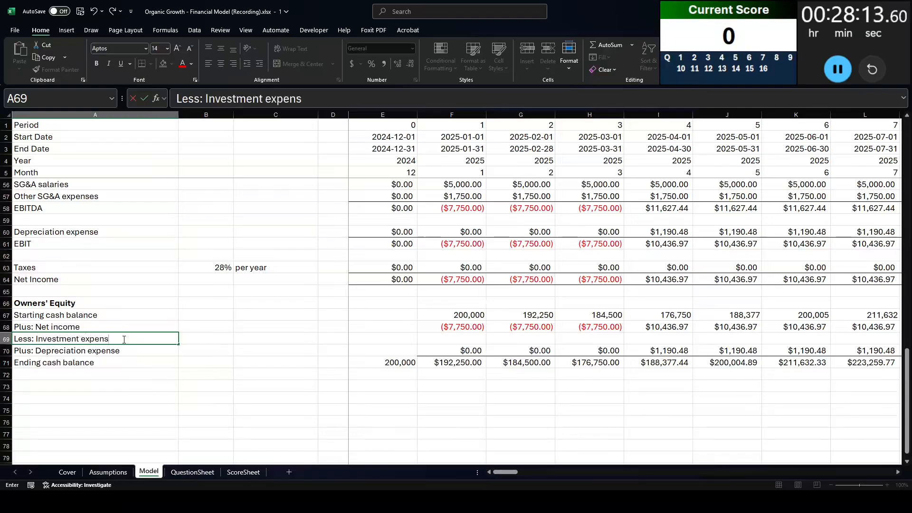
pyautogui.write('es')
# - Total period 1 CAPEX and stock investment in F69 with =SUM(F15:F16)
pyautogui.press('Tab')
pyautogui.press('Tab')
pyautogui.press('Tab')
pyautogui.press('Tab')
pyautogui.press('Tab')
pyautogui.write('=')
pyautogui.scroll(3, 339, 297)
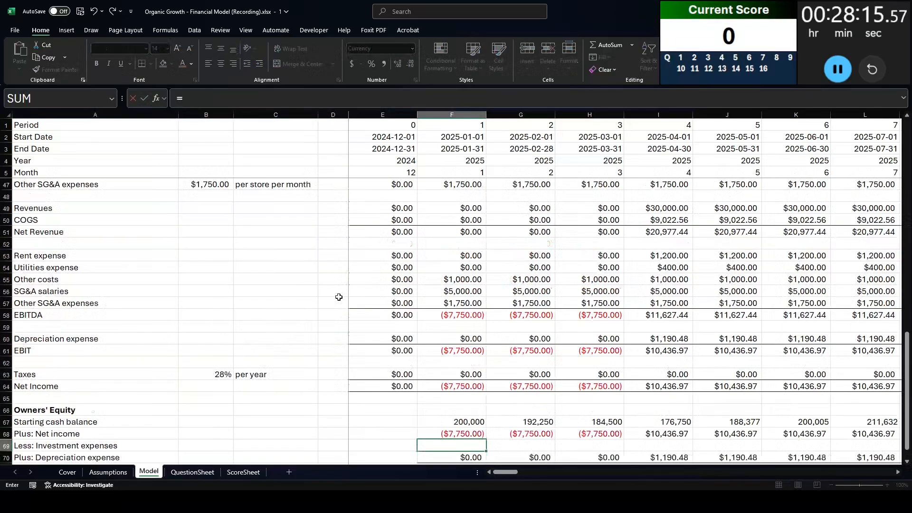
pyautogui.scroll(14, 339, 297)
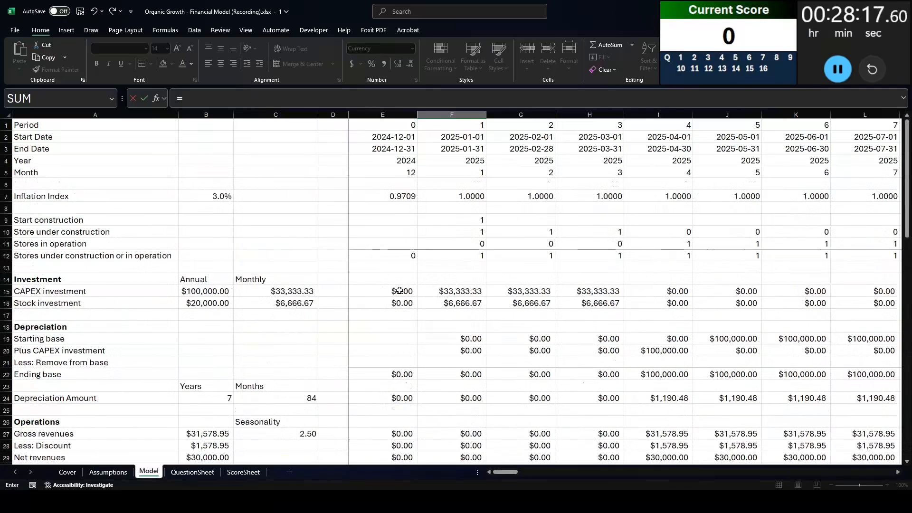
pyautogui.scroll(-1, 395, 293)
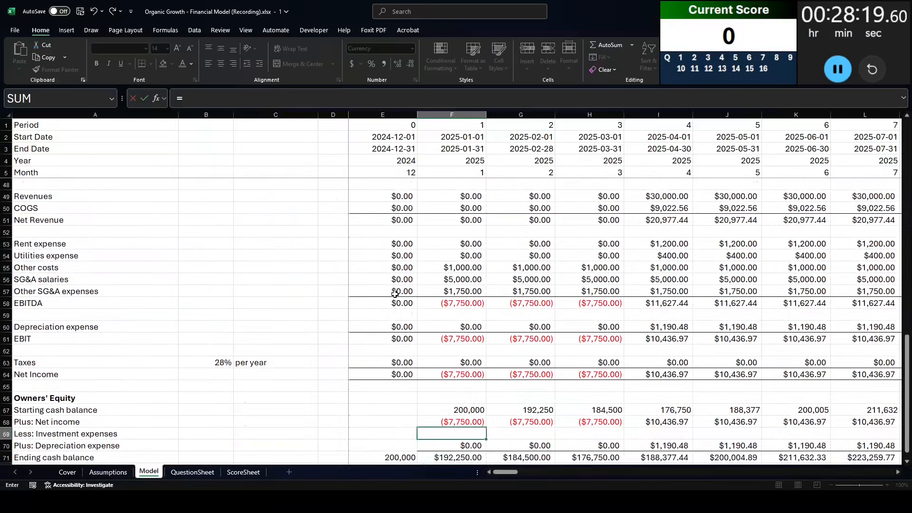
pyautogui.scroll(14, 413, 252)
pyautogui.write('sum(')
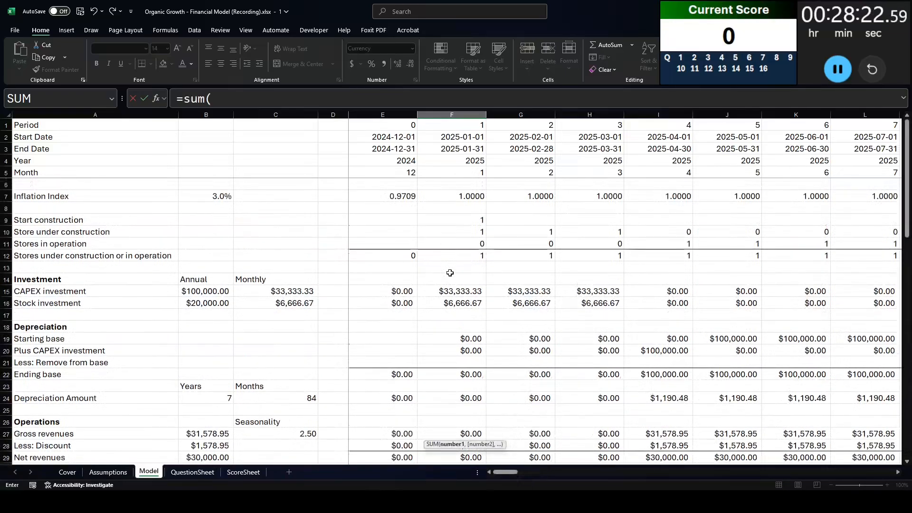
pyautogui.moveTo(452, 290); pyautogui.dragTo(455, 302)
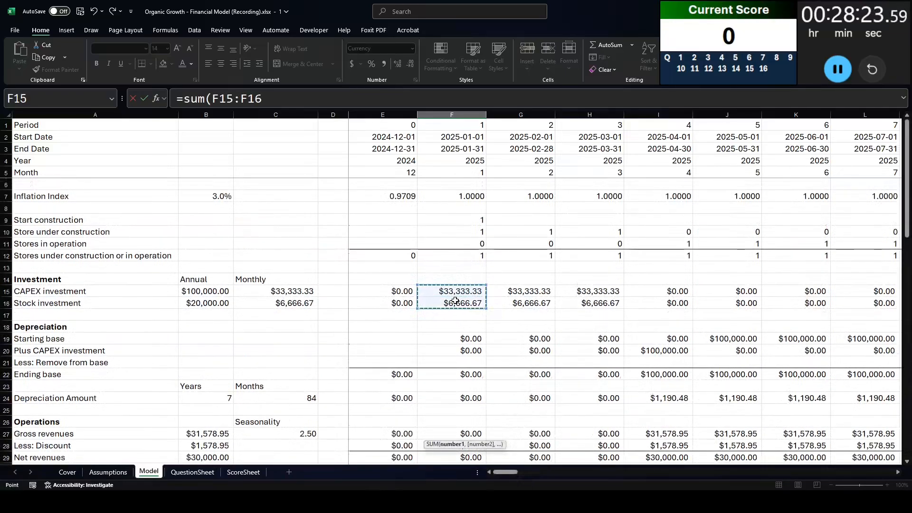
pyautogui.press('Return')
pyautogui.press('Up')
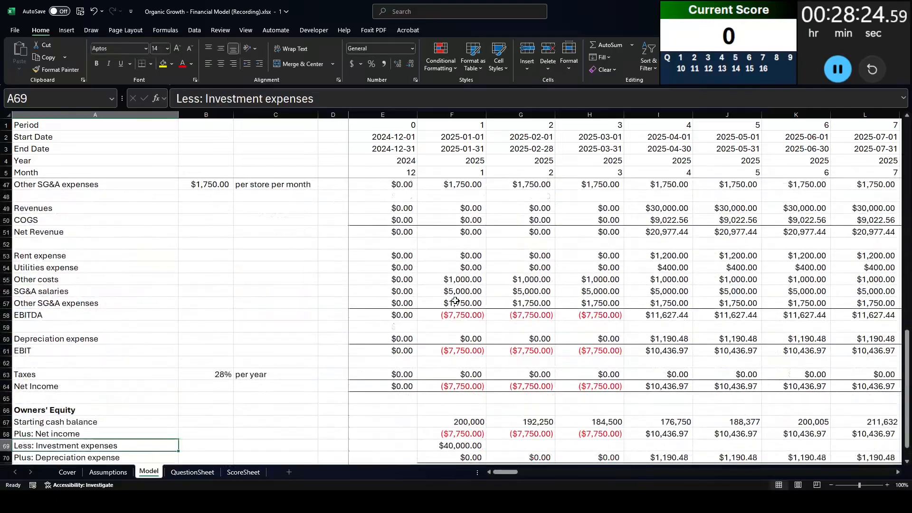
# - Fill the investment expenses formula in F69 across all periods and check the combined CAPEX and stock investment amounts in B15:B16
pyautogui.click(446, 448)
pyautogui.hotkey('ctrl', 'shift', 'Right')
pyautogui.hotkey('ctrl', 'r')
pyautogui.press('Left')
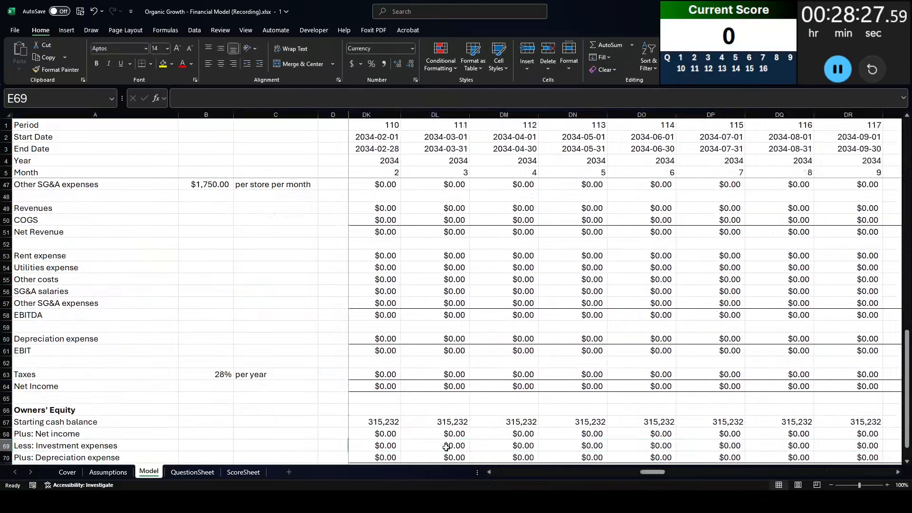
pyautogui.press('Right')
pyautogui.scroll(10, 436, 420)
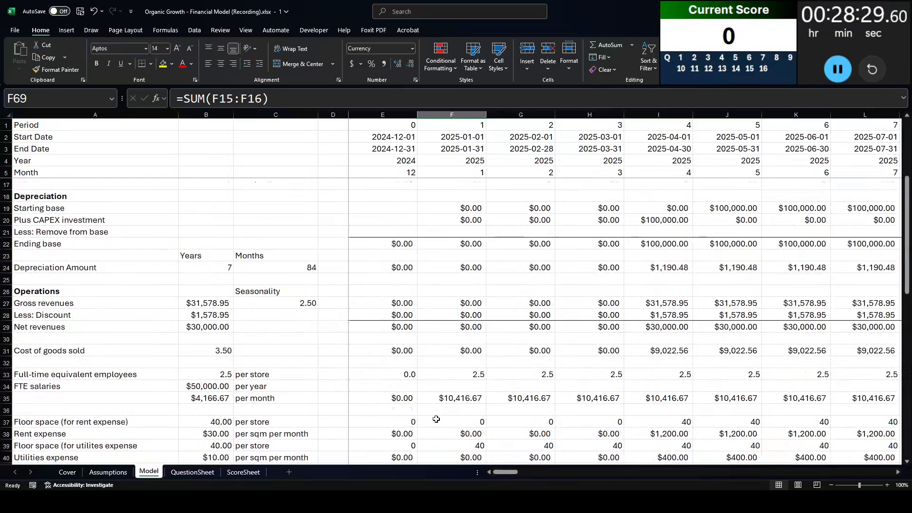
pyautogui.scroll(4, 447, 412)
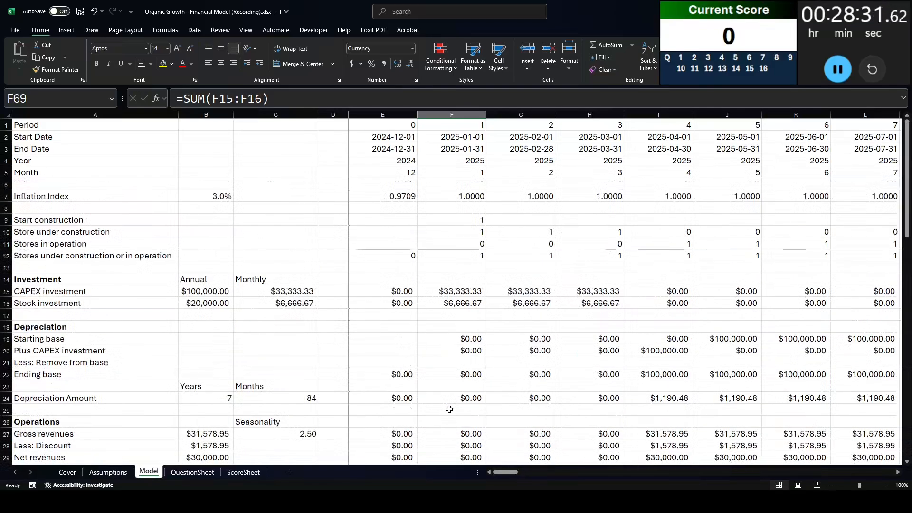
pyautogui.moveTo(199, 291); pyautogui.dragTo(211, 305)
pyautogui.scroll(-14, 311, 368)
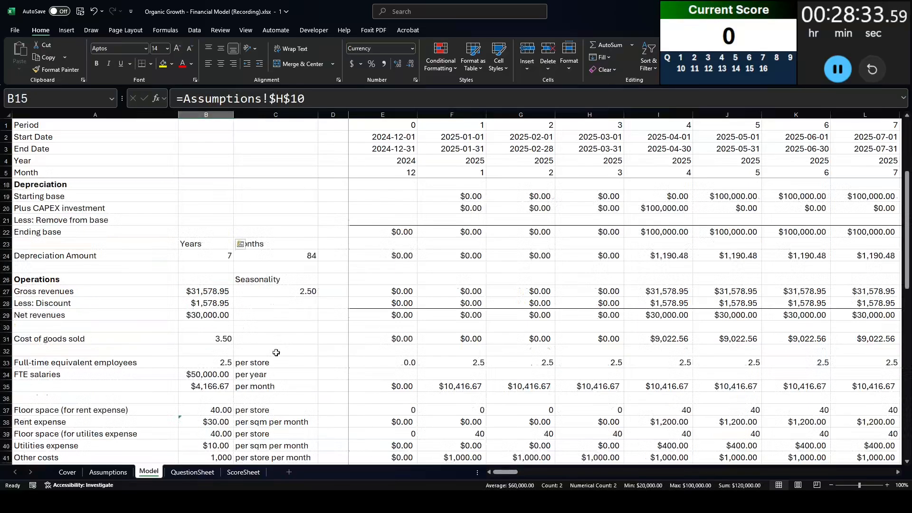
pyautogui.scroll(-2, 311, 368)
# - Change the ending cash balance in F71 to =F67+F68+F70-F69 and fill it across all periods
pyautogui.click(473, 386)
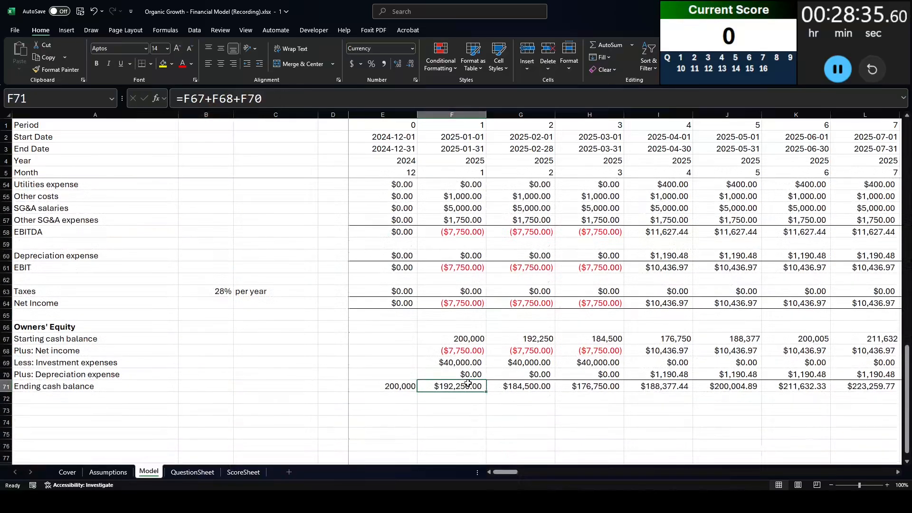
pyautogui.press('F2')
pyautogui.click(341, 100)
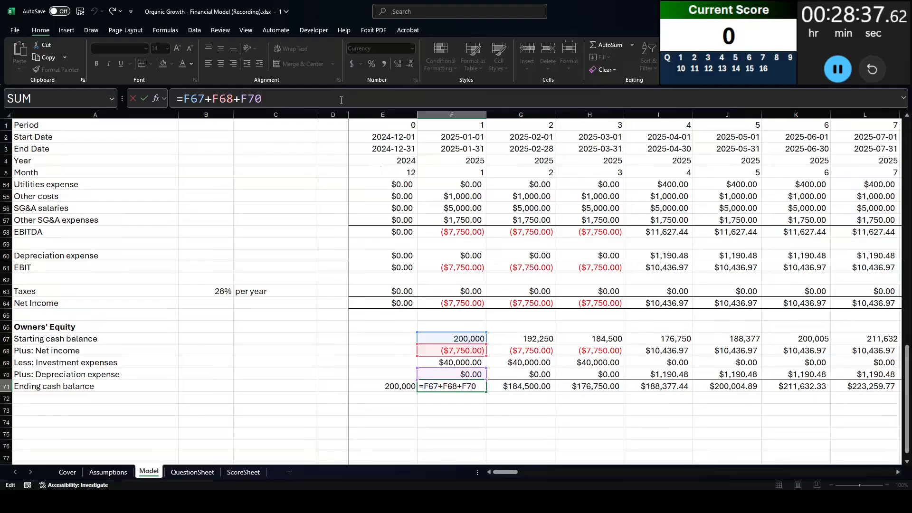
pyautogui.write('-')
pyautogui.click(446, 362)
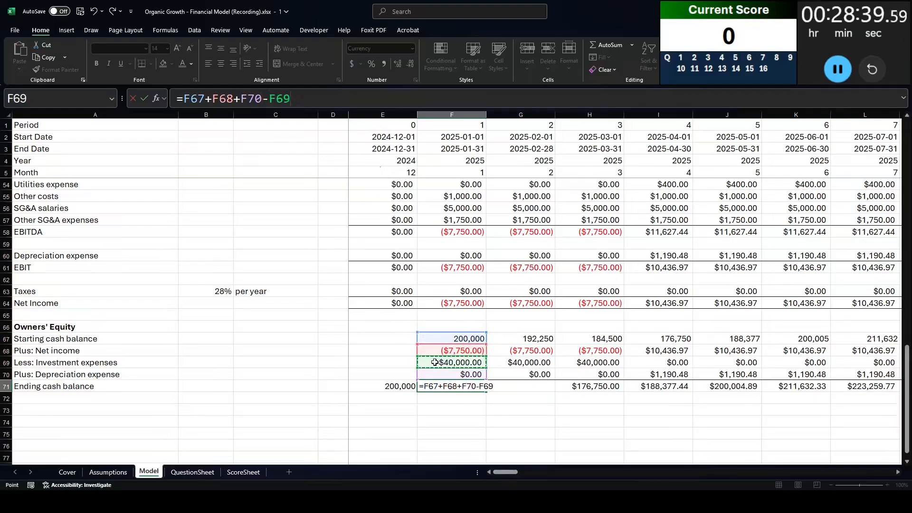
pyautogui.hotkey('ctrl', 'Return')
pyautogui.hotkey('ctrl', 'shift', 'Right')
pyautogui.hotkey('ctrl', 'r')
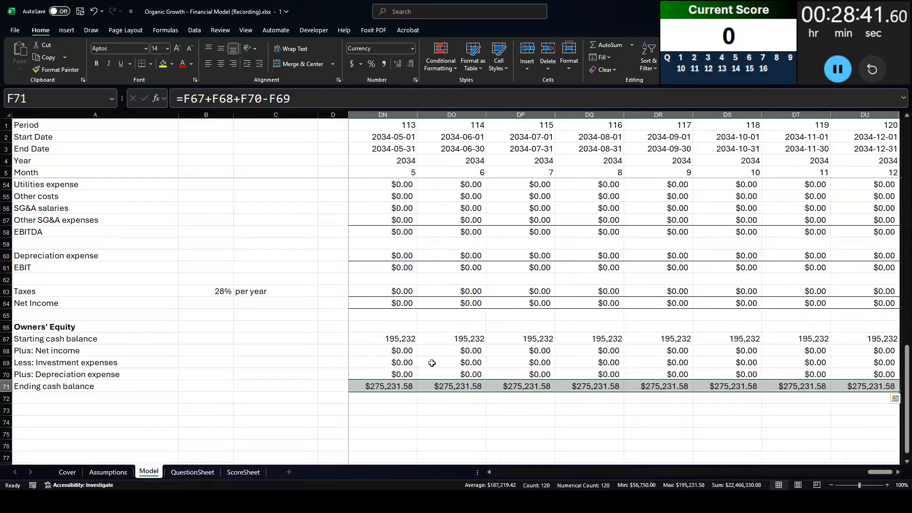
pyautogui.press('Left')
pyautogui.press('Right')
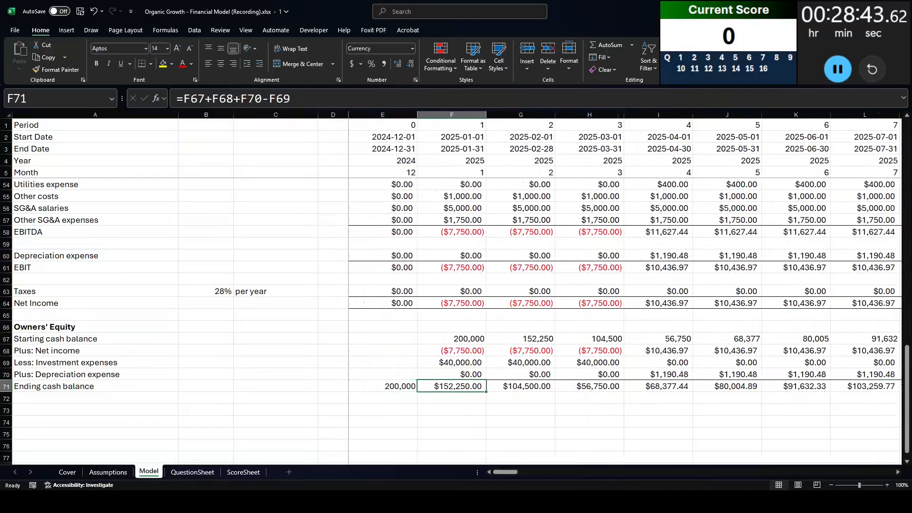
pyautogui.hotkey('alt', 'Tab')
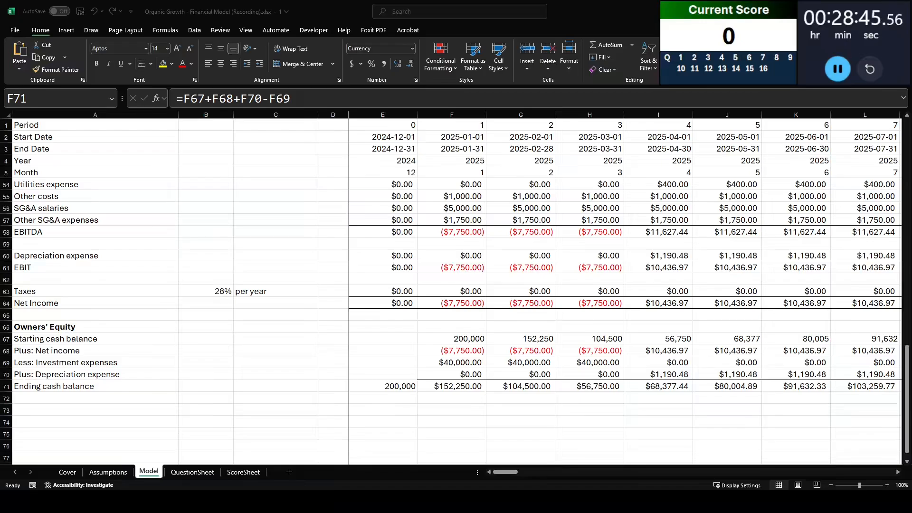
pyautogui.hotkey('alt', 'Tab')
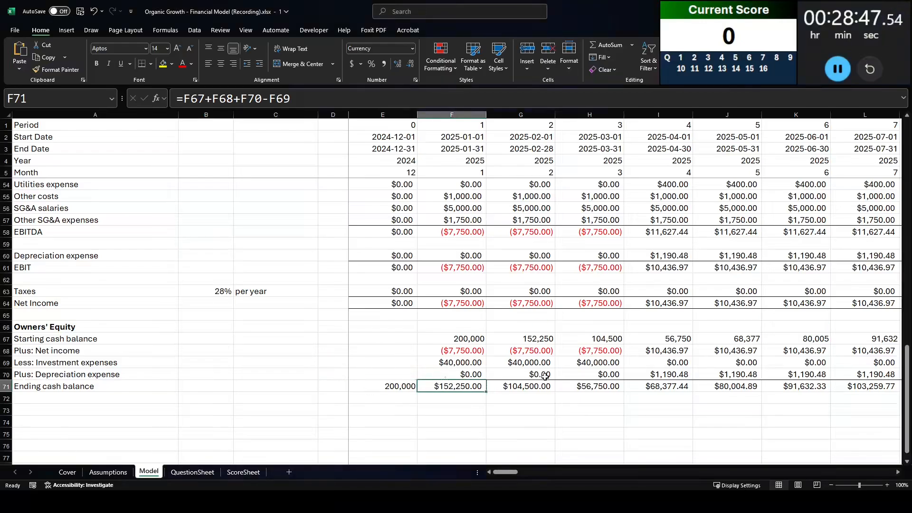
pyautogui.scroll(16, 478, 395)
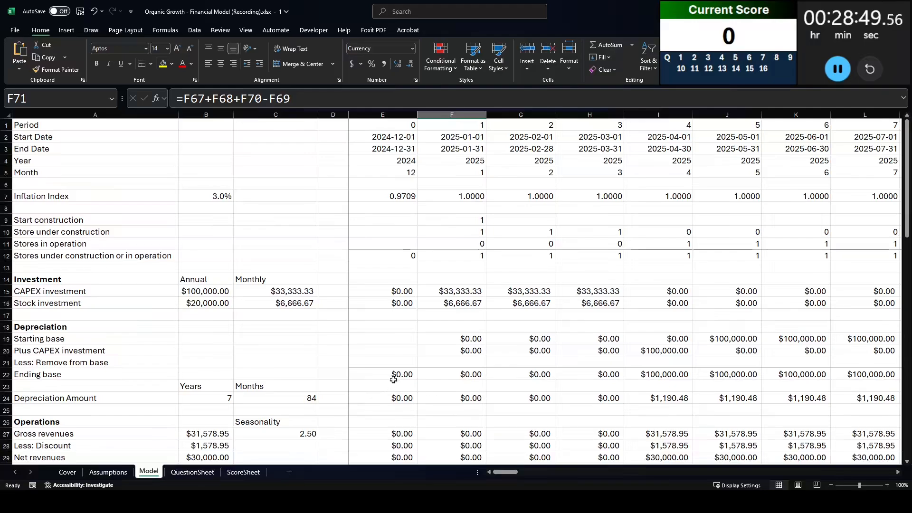
pyautogui.click(387, 222)
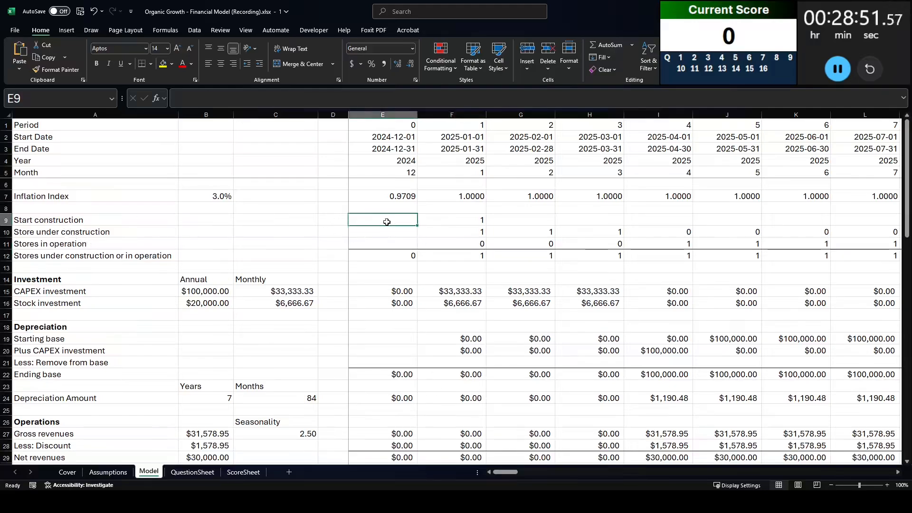
pyautogui.click(508, 217)
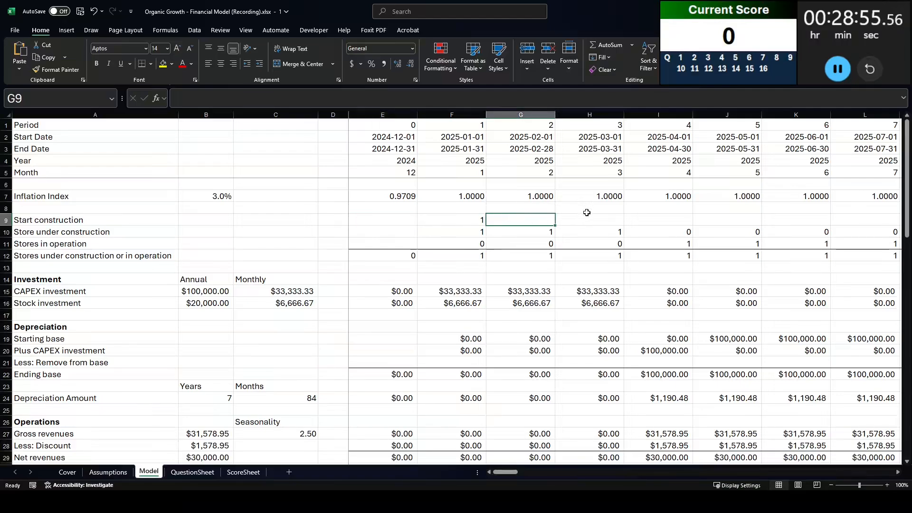
pyautogui.write('=and(')
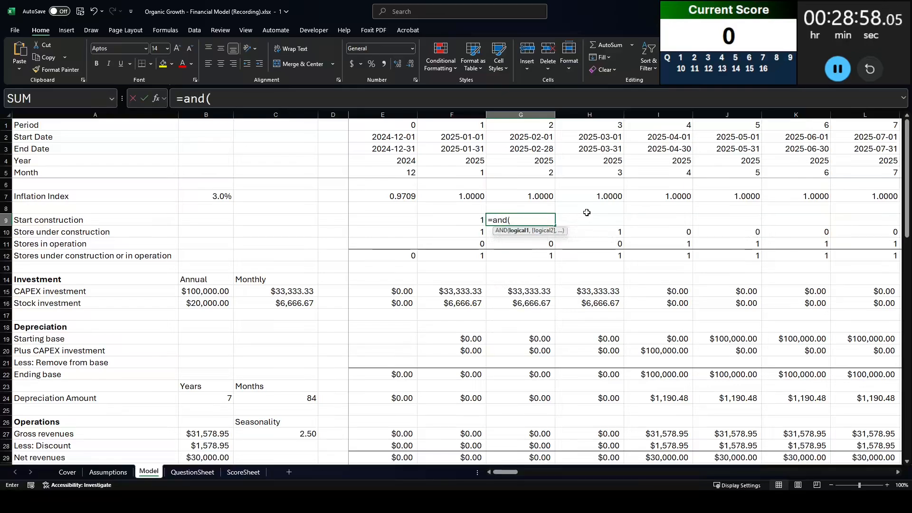
pyautogui.press('Left')
pyautogui.hotkey('shift', 'Left')
pyautogui.write('=0')
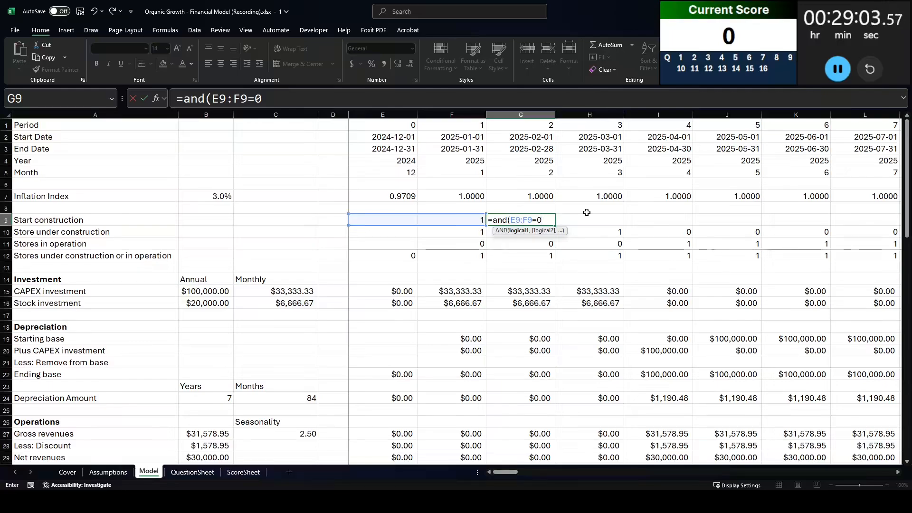
pyautogui.press('Escape')
# - Begin the period 1 start construction formula in F9 as =AND(D9:E9=0,E71>=, testing the two prior periods and the previous ending cash balance
pyautogui.press('Left')
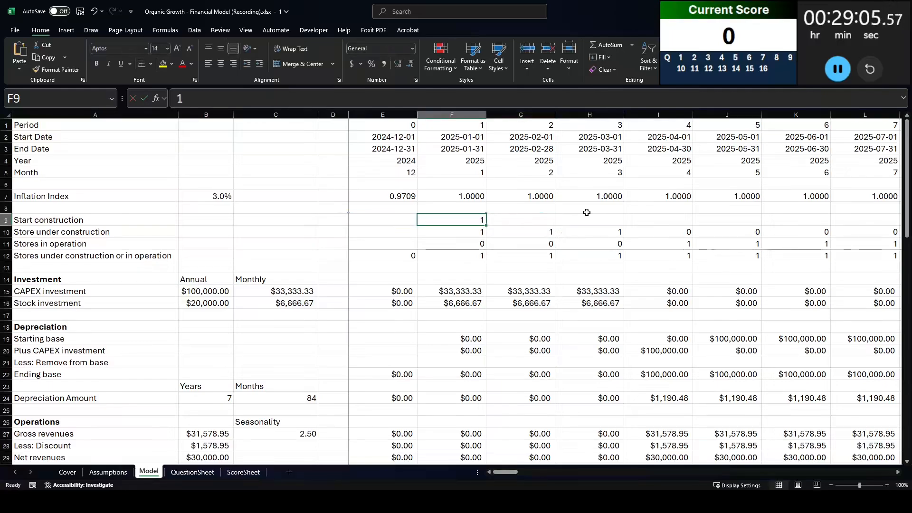
pyautogui.write('=and(')
pyautogui.press('Left')
pyautogui.hotkey('shift', 'Left')
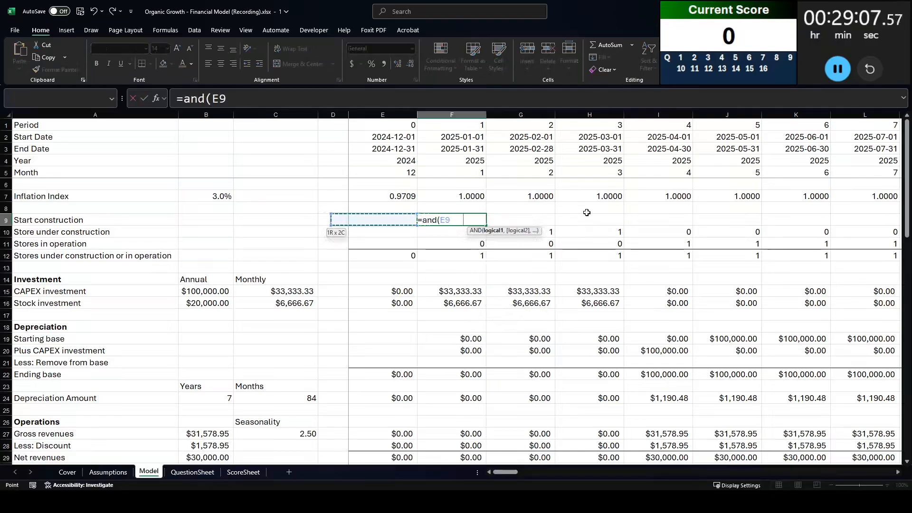
pyautogui.write('=0,')
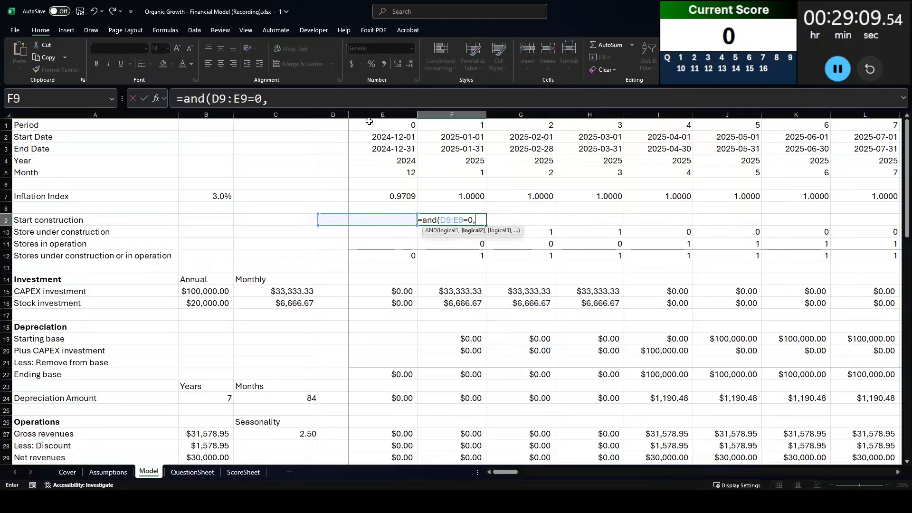
pyautogui.scroll(-19, 373, 285)
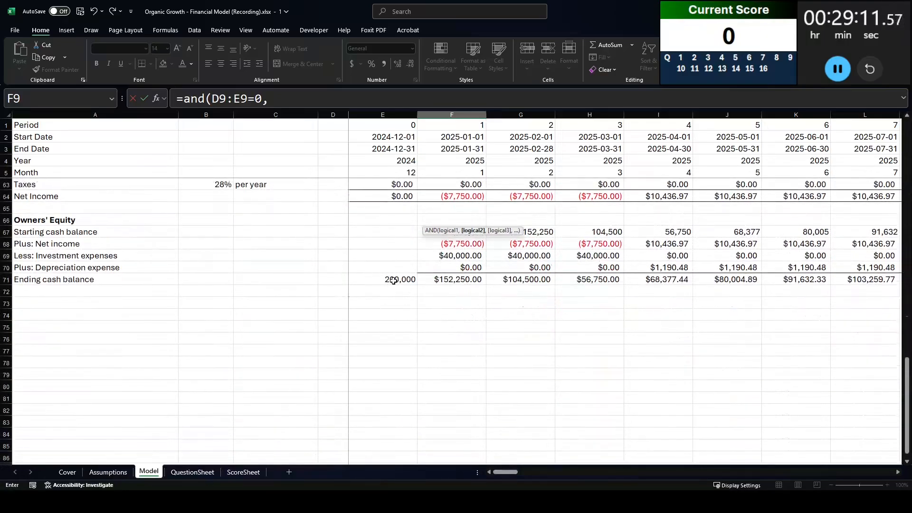
pyautogui.click(393, 280)
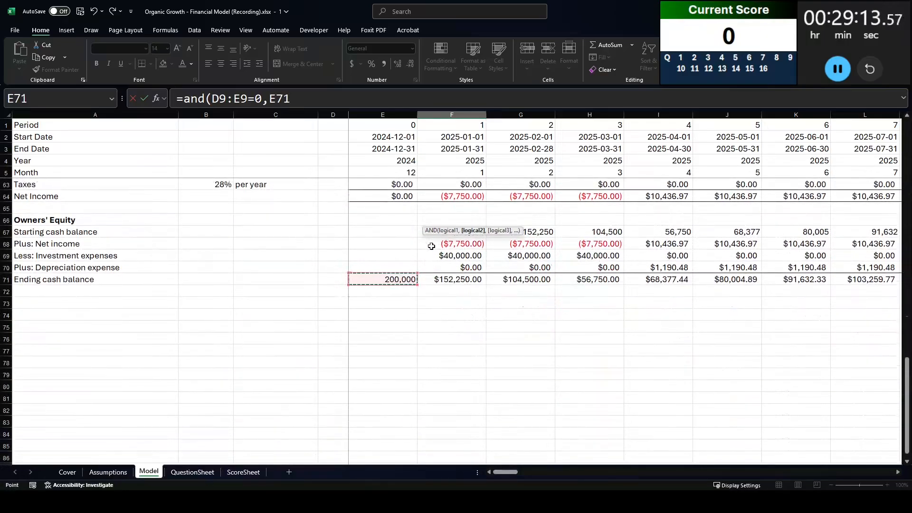
pyautogui.write('>=')
# - Switch to the Organic Growth case PDF and look up the cash threshold for starting the next store's construction
pyautogui.hotkey('alt', 'Tab')
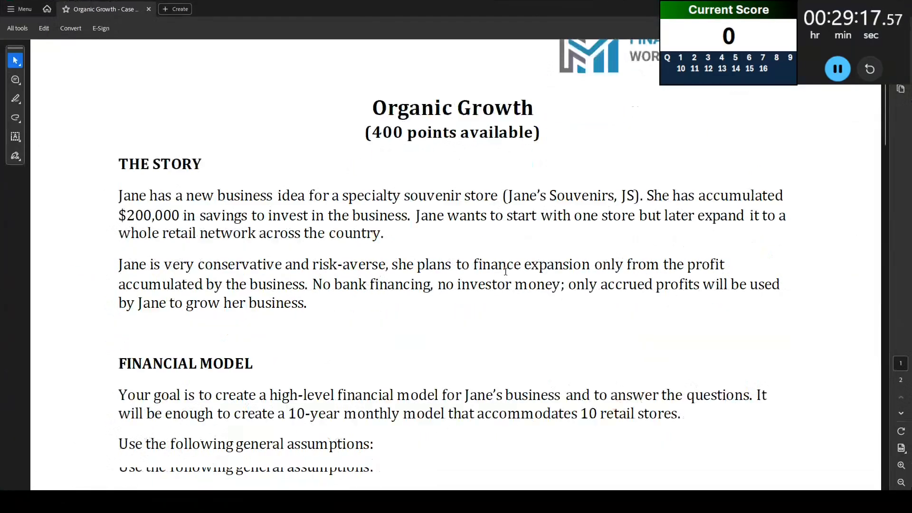
pyautogui.scroll(-6, 488, 291)
pyautogui.scroll(-5, 488, 291)
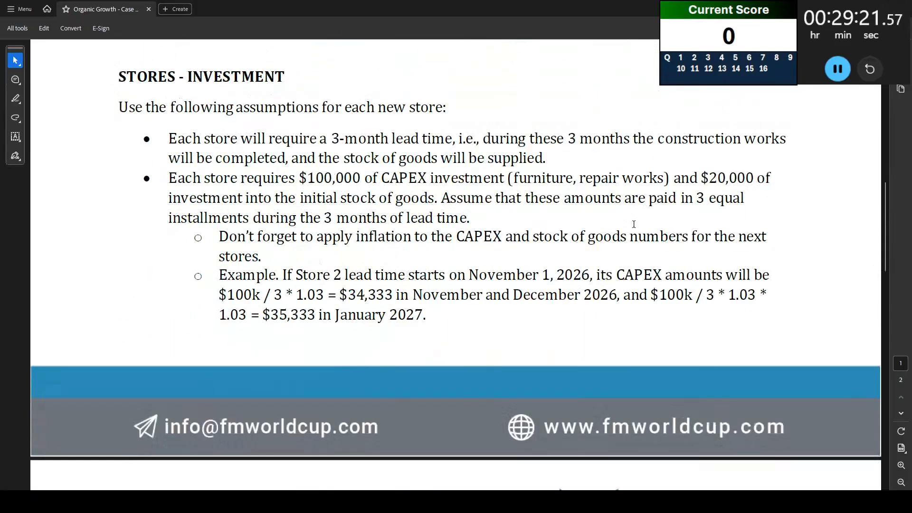
pyautogui.scroll(-6, 604, 191)
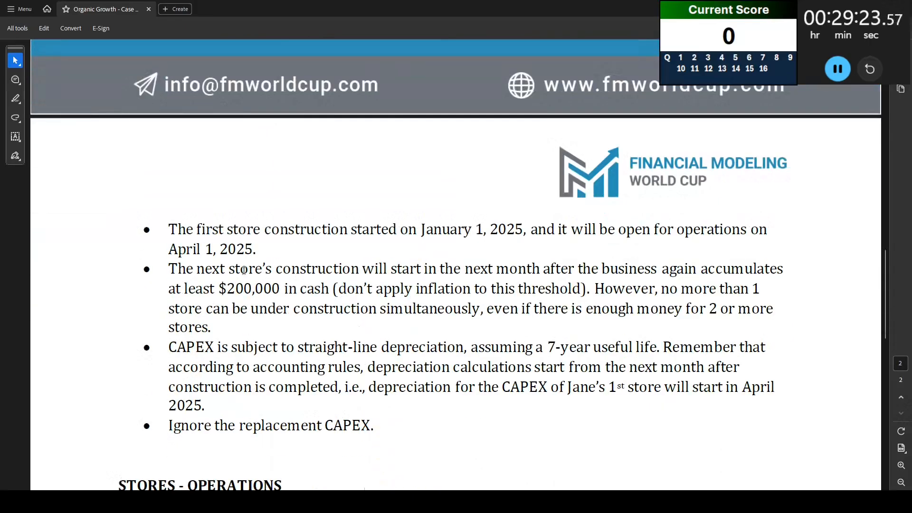
pyautogui.moveTo(218, 288); pyautogui.dragTo(280, 288)
pyautogui.hotkey('alt', 'Tab')
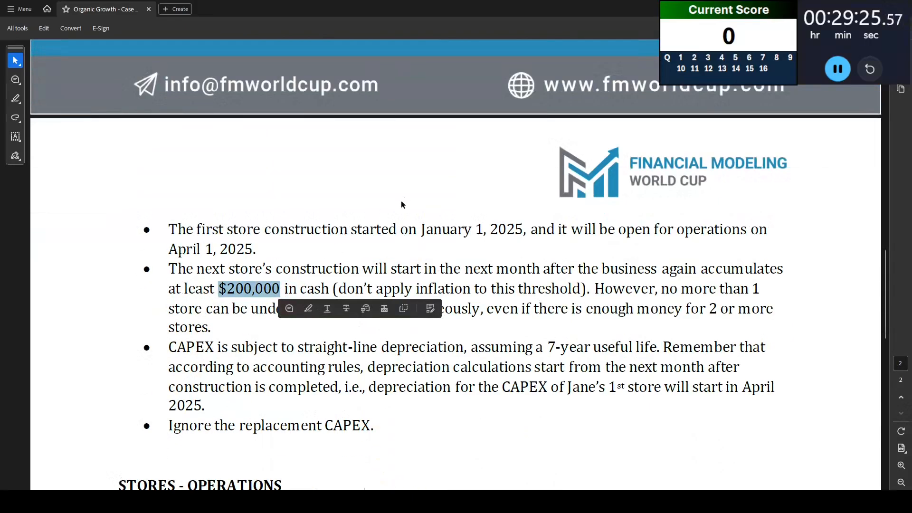
# - Return to the Excel model and complete the start construction formula in F9 as =AND(D9:E9=0,E71>=200000)
pyautogui.hotkey('alt', 'Tab')
pyautogui.click(317, 97)
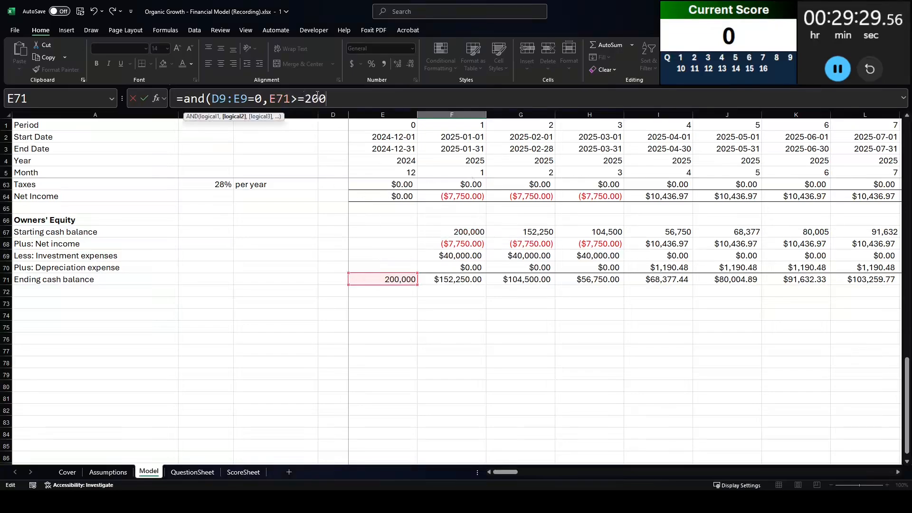
pyautogui.write('000)')
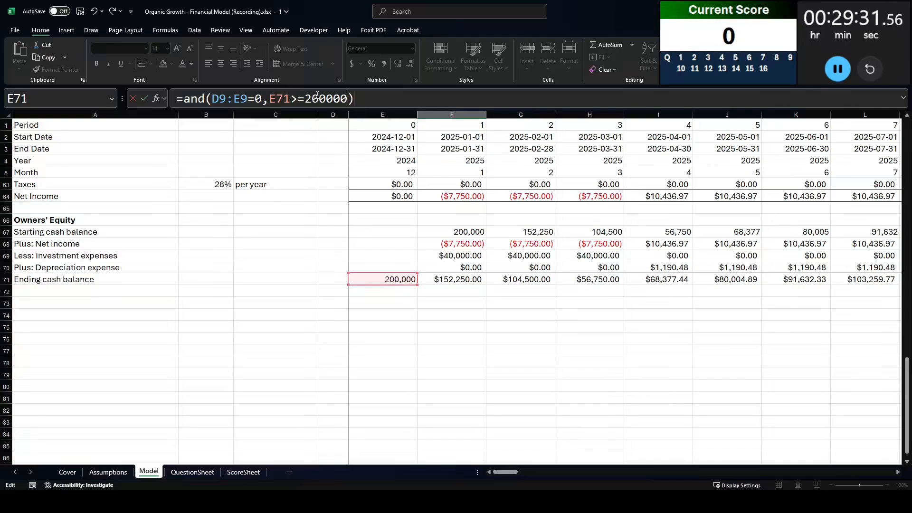
pyautogui.press('Return')
pyautogui.press('Up')
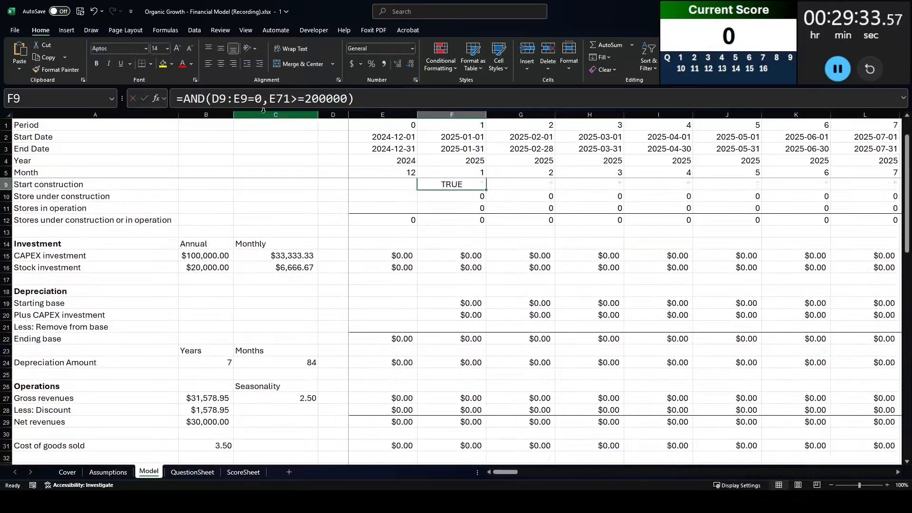
# - Convert the start construction result in F9 to a number by changing the formula to =--(AND(D9:E9=0,E71>=200000))
pyautogui.click(182, 97)
pyautogui.write('--(')
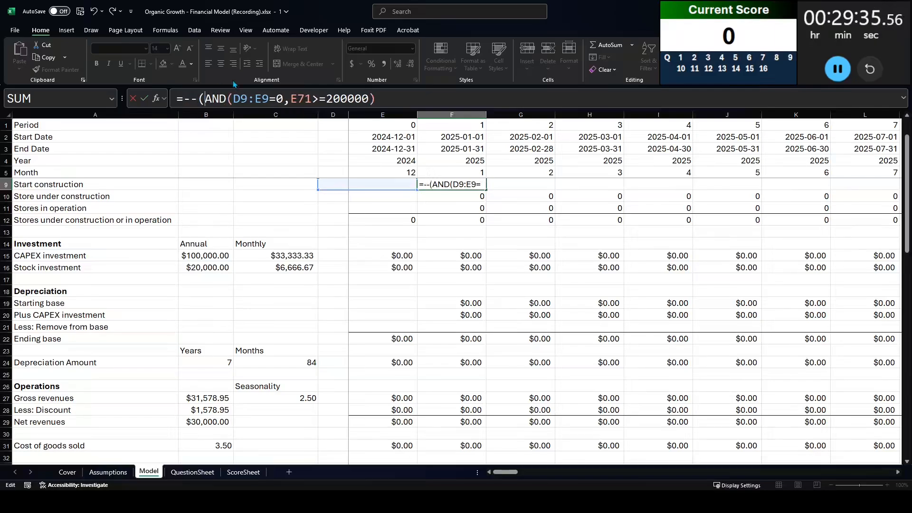
pyautogui.click(489, 105)
pyautogui.write(')')
pyautogui.hotkey('ctrl', 'Return')
# - Copy the start construction formula from F9 into periods 2 and 3 (G9:H9)
pyautogui.hotkey('ctrl', 'c')
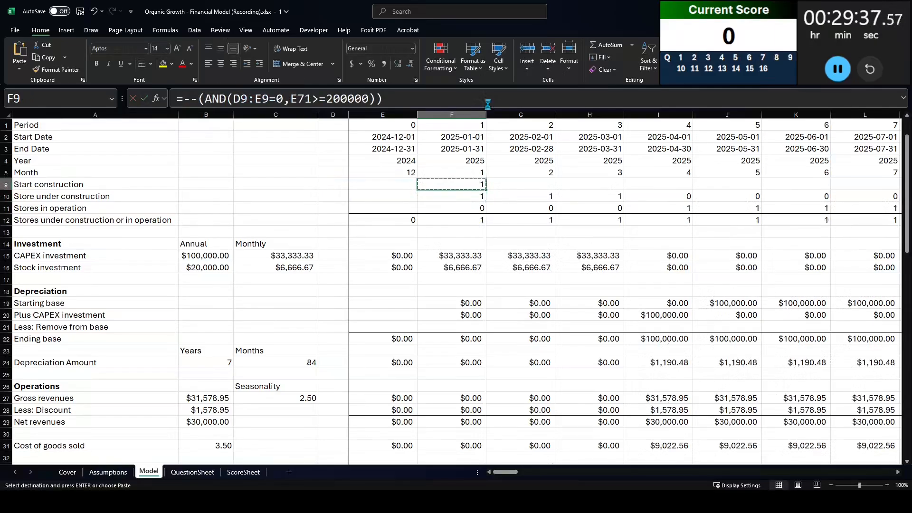
pyautogui.hotkey('shift', 'Right')
pyautogui.hotkey('shift', 'Right')
pyautogui.hotkey('ctrl', 'v')
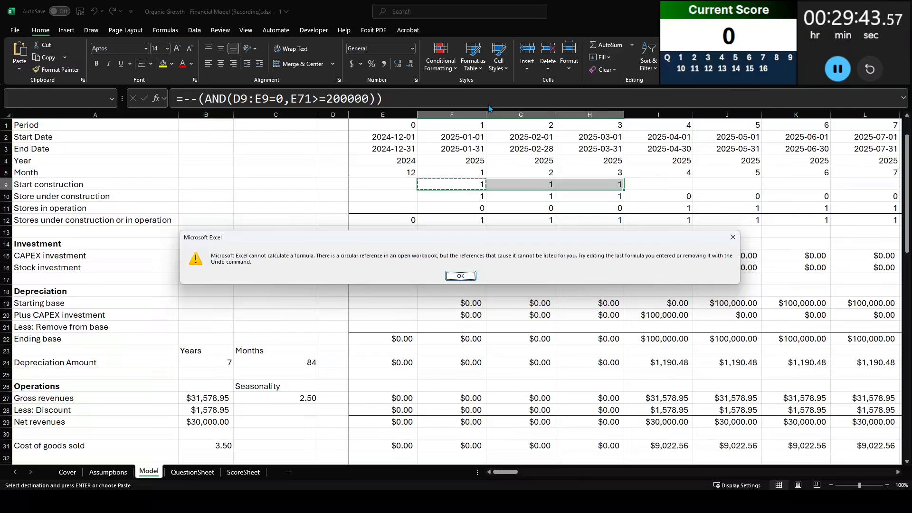
pyautogui.press('Return')
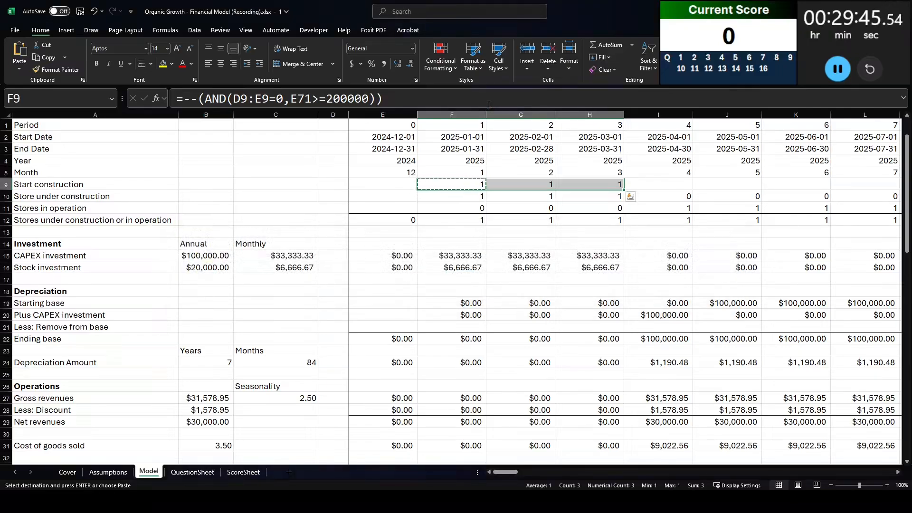
# - Find the Options command and open the program's options
pyautogui.click(432, 14)
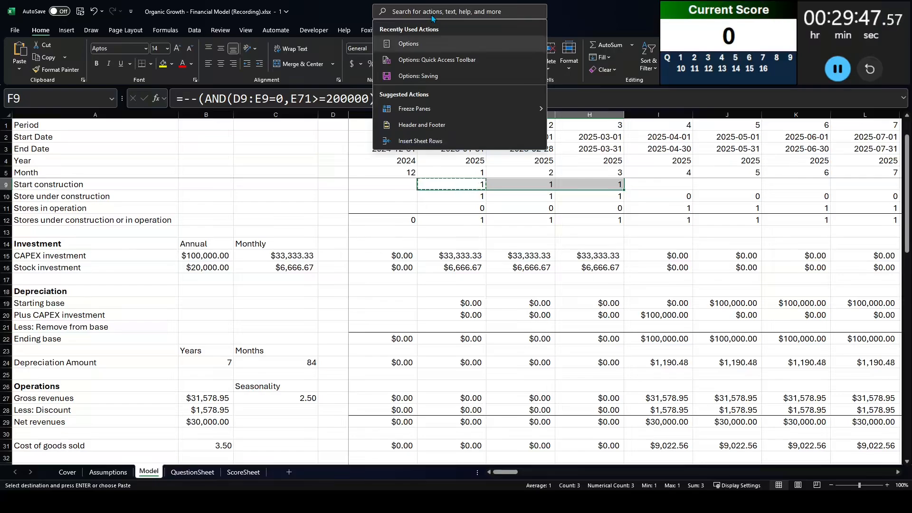
pyautogui.write('Options')
pyautogui.click(433, 43)
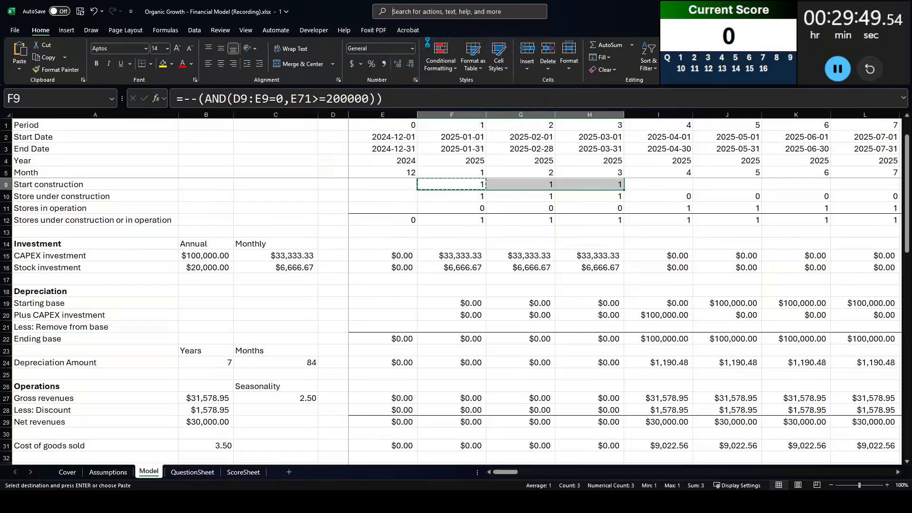
# - Enable iterative calculation in the workbook's formula calculation options
pyautogui.click(288, 125)
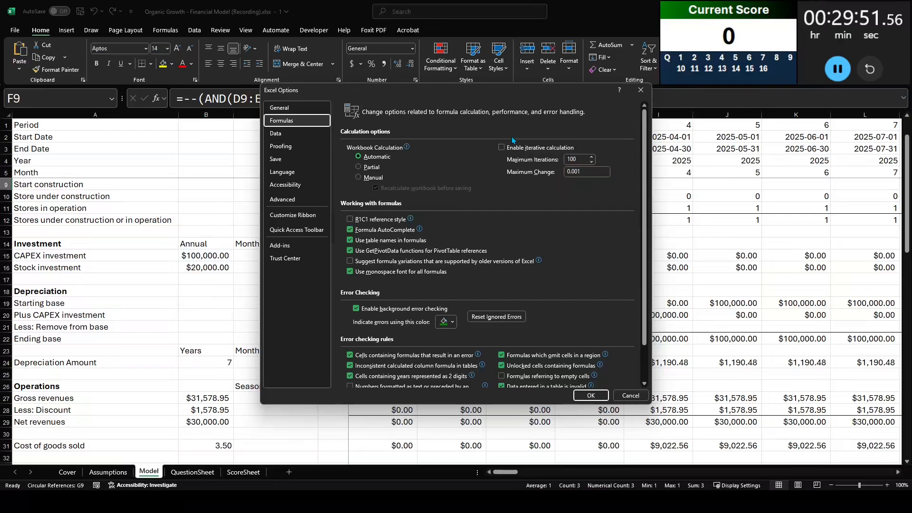
pyautogui.click(502, 147)
pyautogui.click(590, 396)
# - Copy the Start construction formula across row 9 through period 120 in column DU
pyautogui.click(608, 186)
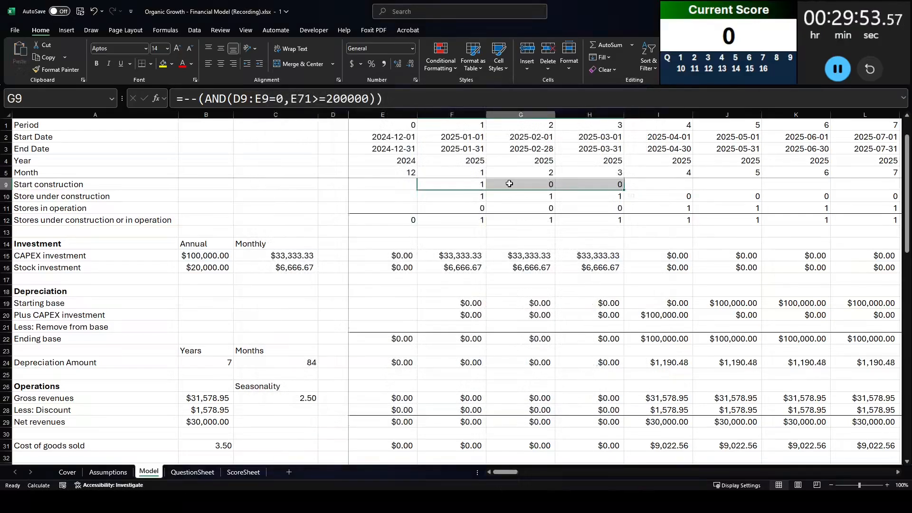
pyautogui.hotkey('ctrl', 'shift', 'Right')
pyautogui.hotkey('ctrl', 'BackSpace')
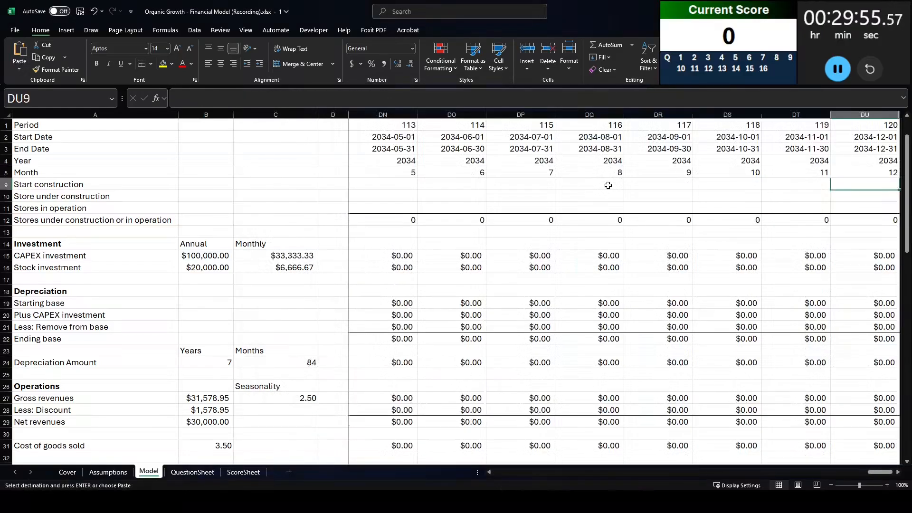
pyautogui.click(608, 185)
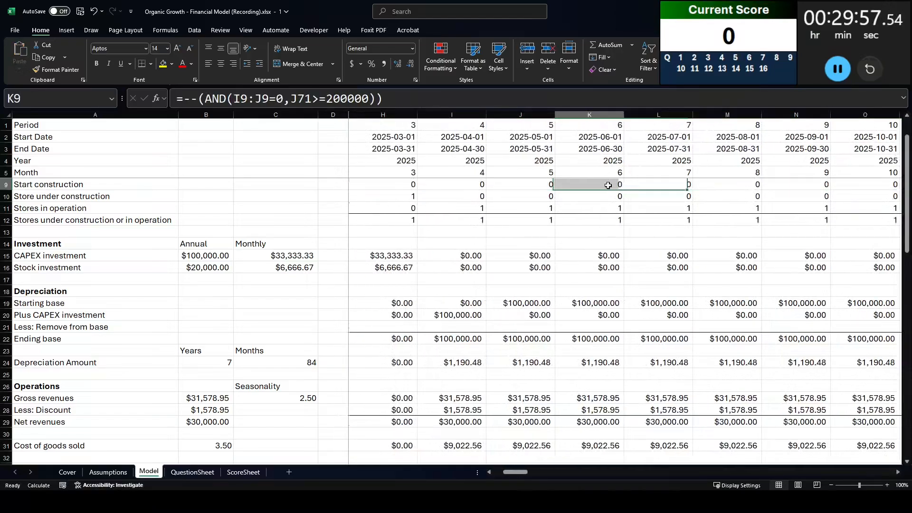
# - Fill the Store under construction and Stores in operation formulas from Q10:Q11 across through period 120
pyautogui.moveTo(513, 472); pyautogui.dragTo(544, 469)
pyautogui.click(736, 185)
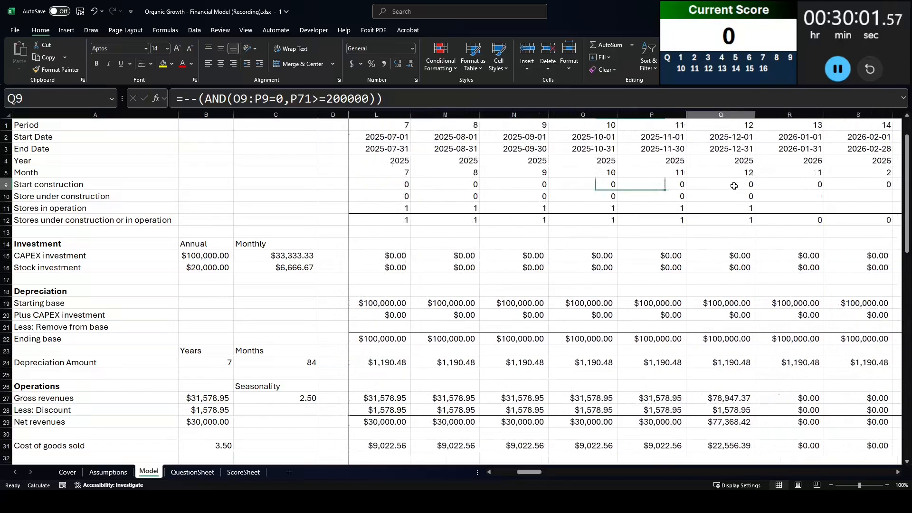
pyautogui.click(724, 198)
pyautogui.hotkey('shift', 'Down')
pyautogui.hotkey('ctrl', 'shift', 'Right')
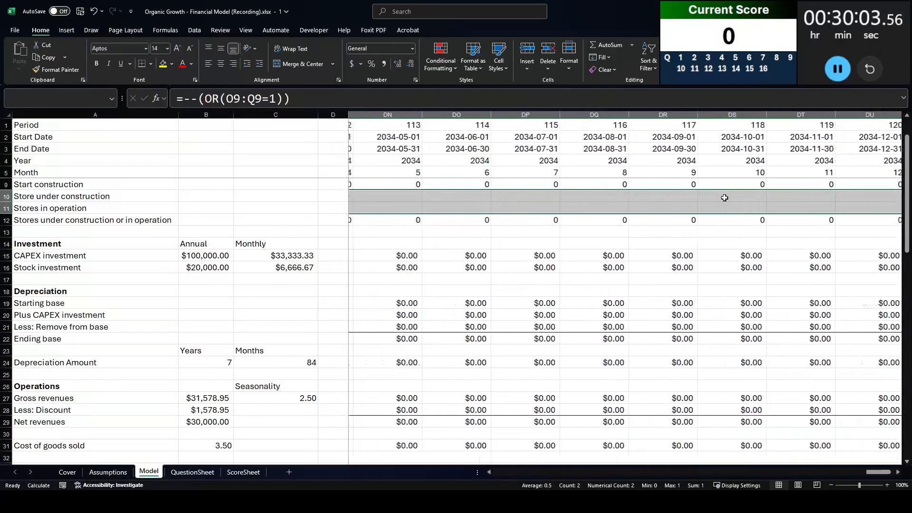
pyautogui.hotkey('ctrl', 'r')
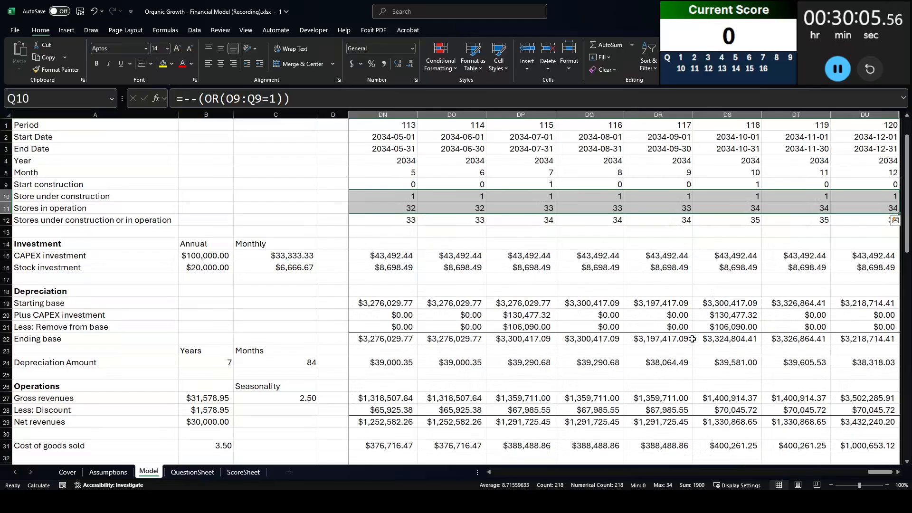
# - Check question Q1 on the QuestionSheet and copy the April 2025 gross revenues in I27 of the Model sheet
pyautogui.scroll(1, 787, 389)
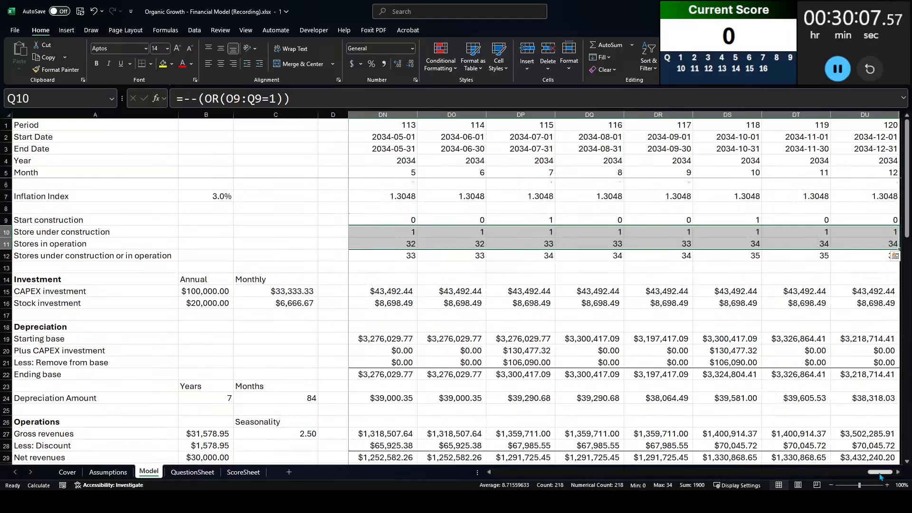
pyautogui.moveTo(879, 472); pyautogui.dragTo(503, 475)
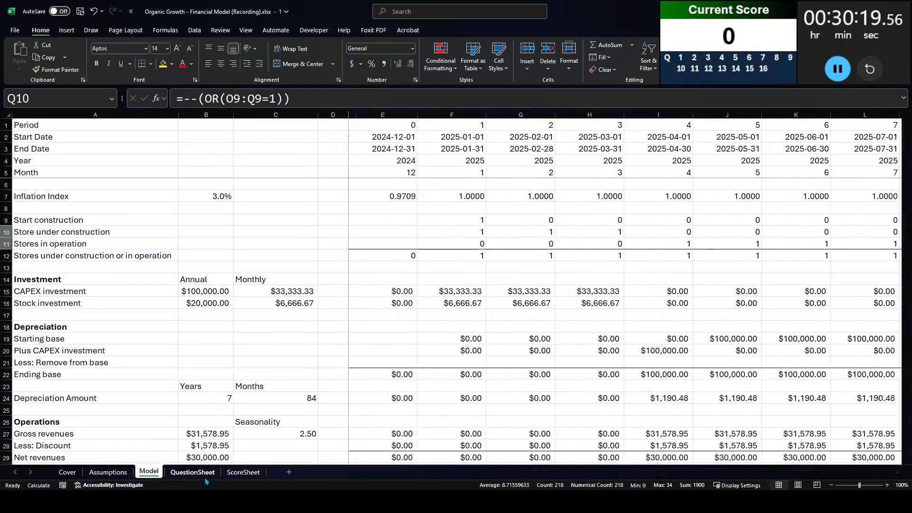
pyautogui.click(193, 472)
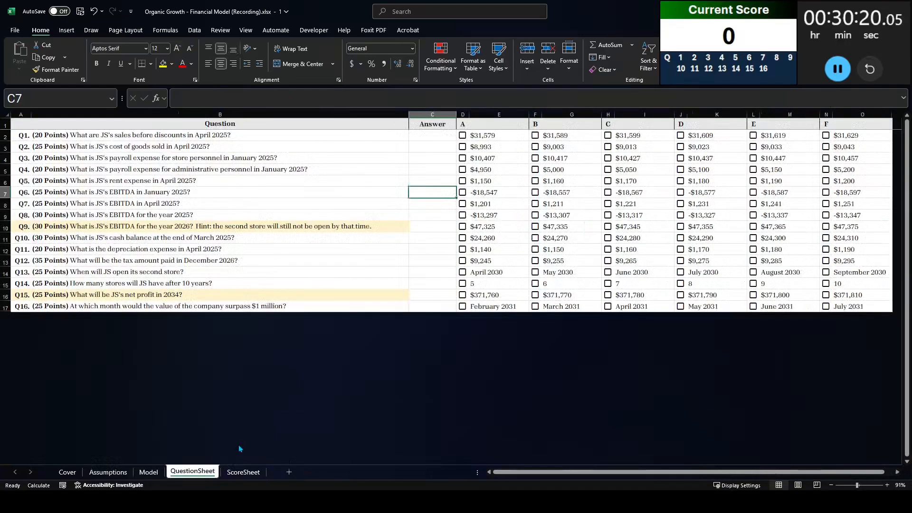
pyautogui.click(125, 138)
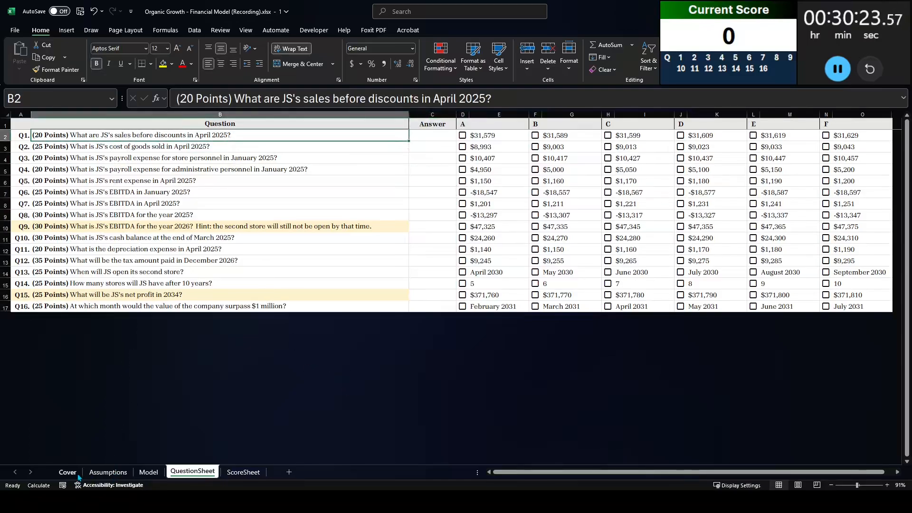
pyautogui.click(148, 471)
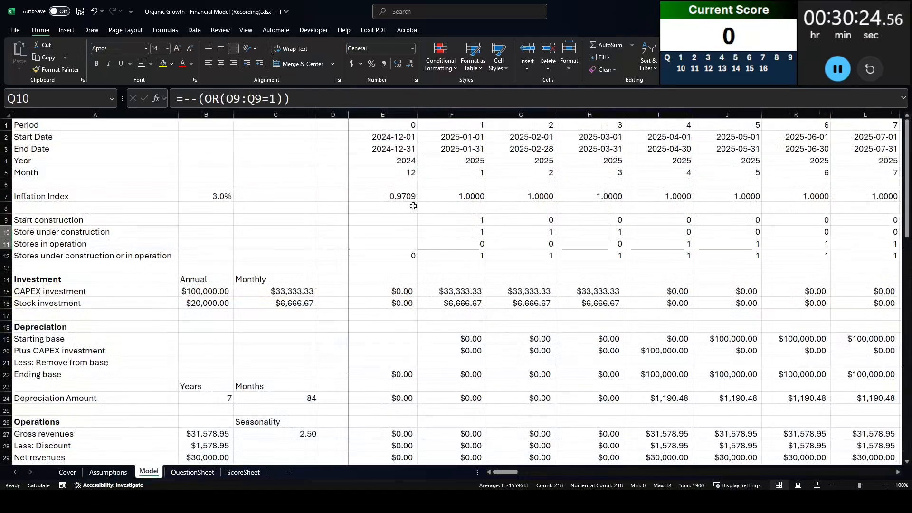
pyautogui.click(680, 139)
pyautogui.scroll(-2, 668, 297)
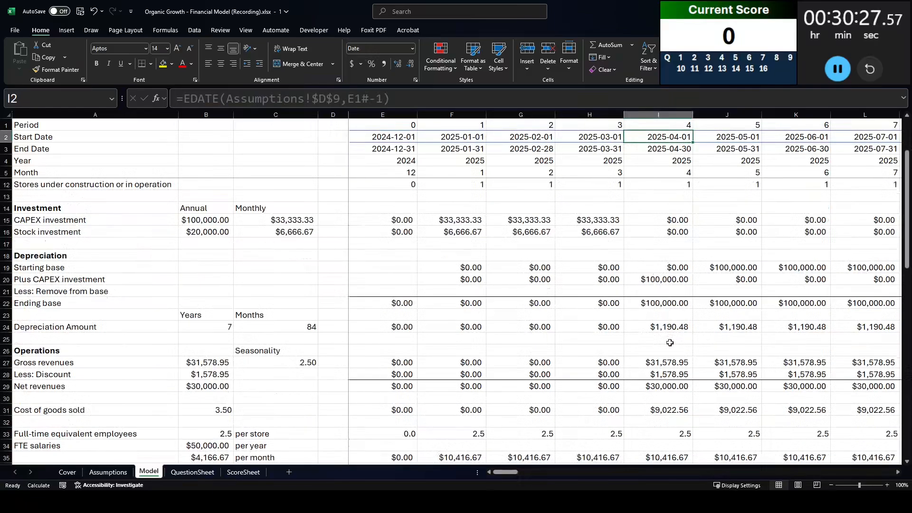
pyautogui.click(669, 362)
pyautogui.hotkey('ctrl', 'c')
# - Paste the copied gross revenues as a value into the Q1 answer cell C2 on the QuestionSheet
pyautogui.hotkey('alt', 'Tab')
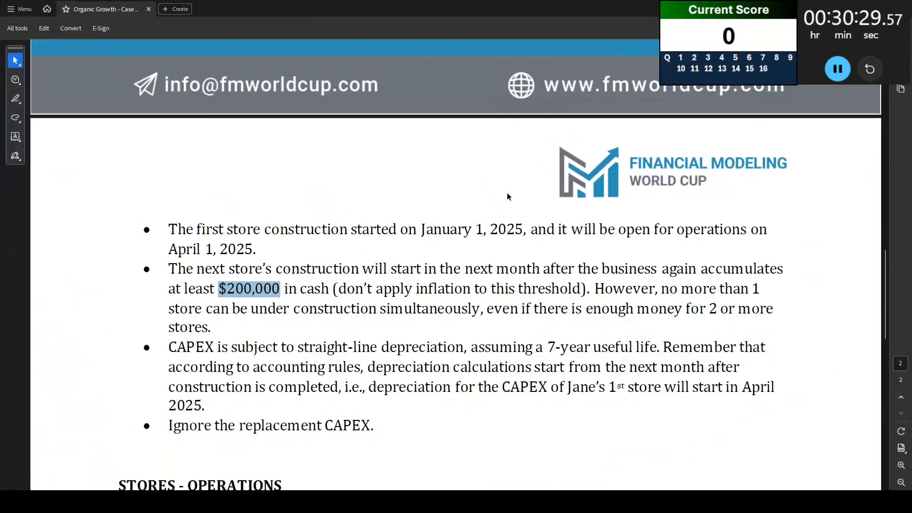
pyautogui.hotkey('alt', 'Tab')
pyautogui.click(209, 475)
pyautogui.click(432, 136)
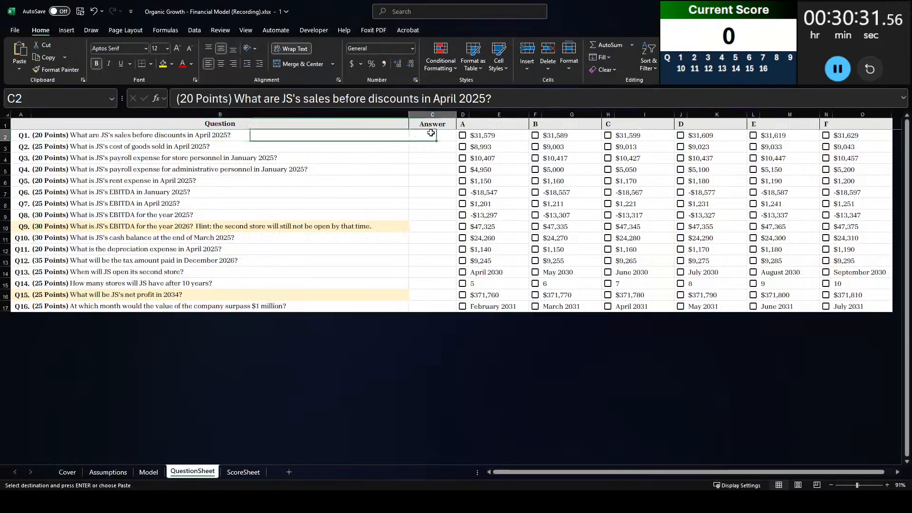
pyautogui.hotkey('ctrl', 'shift', 'v')
# - Show the Q1 answer without decimals and tick option A, $31,579
pyautogui.click(411, 64)
pyautogui.click(411, 64)
pyautogui.click(412, 63)
pyautogui.click(411, 64)
pyautogui.click(412, 63)
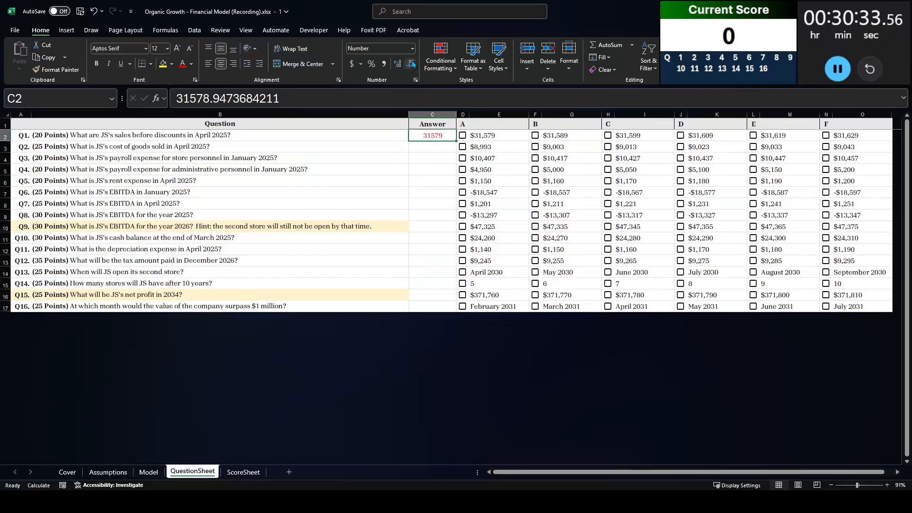
pyautogui.click(463, 136)
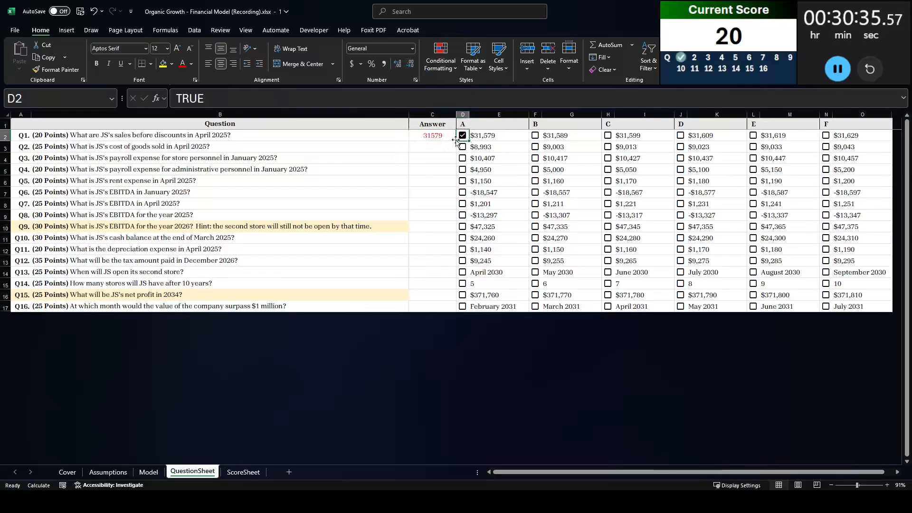
# - Check question Q2 and copy the April 2025 cost of goods sold in I31 of the Model sheet
pyautogui.click(433, 147)
pyautogui.click(150, 155)
pyautogui.click(147, 144)
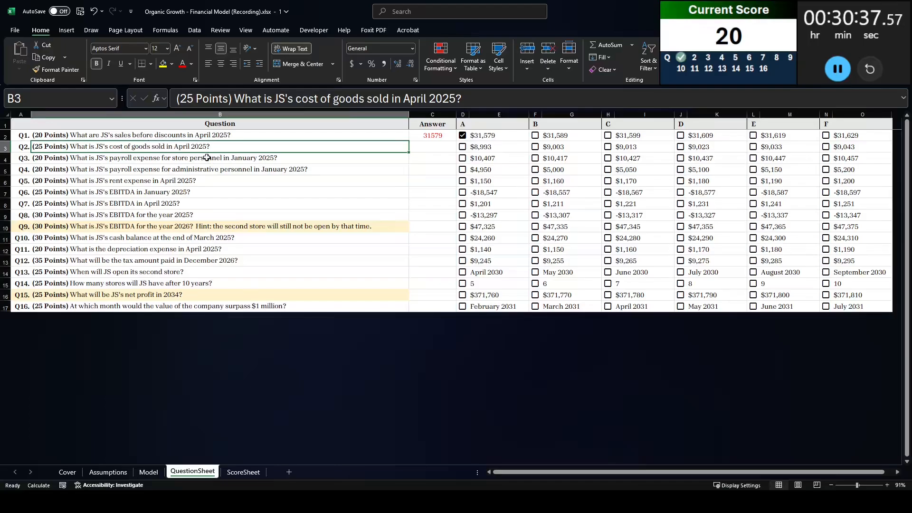
pyautogui.hotkey('alt', 'Tab')
pyautogui.hotkey('alt', 'Tab')
pyautogui.hotkey('ctrl', 'pageup')
pyautogui.click(665, 374)
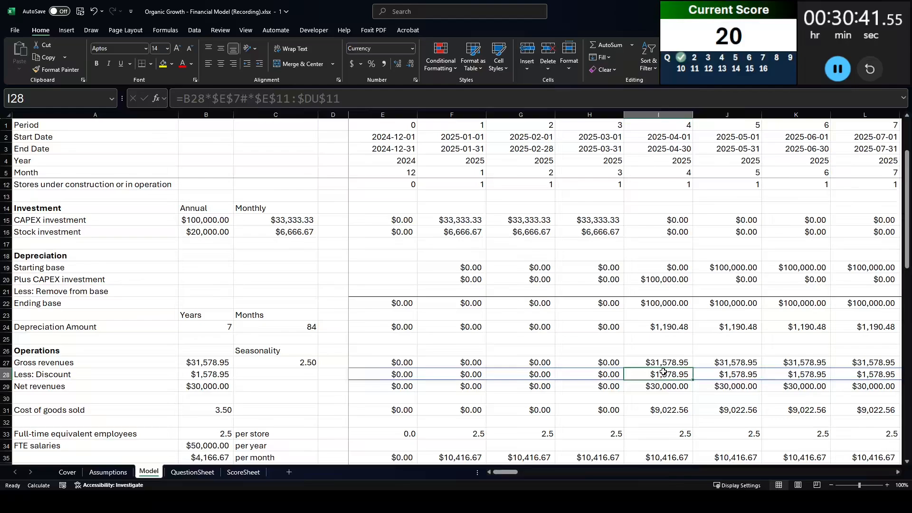
pyautogui.click(663, 410)
pyautogui.hotkey('ctrl', 'c')
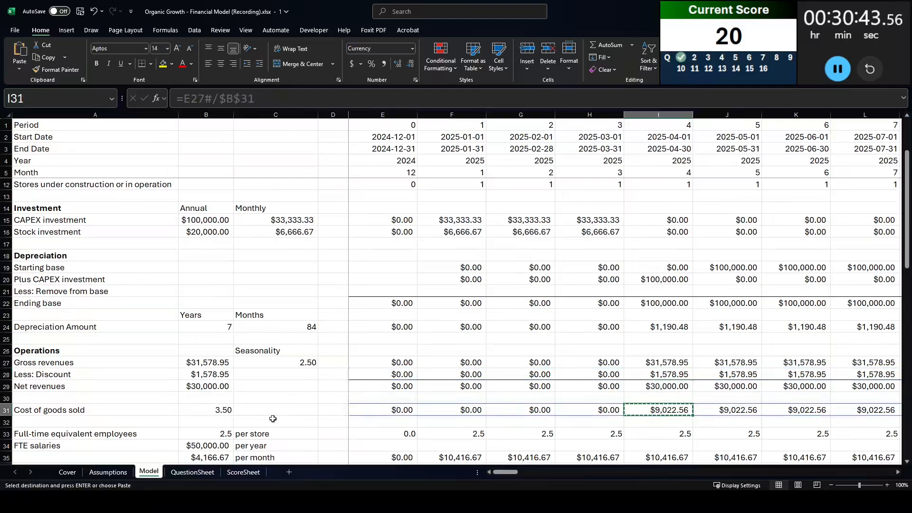
# - Paste the cost of goods sold value into C3 as currency without decimals and tick option D, $9,023, for Q2
pyautogui.click(192, 473)
pyautogui.click(450, 150)
pyautogui.hotkey('ctrl', 'shift', 'v')
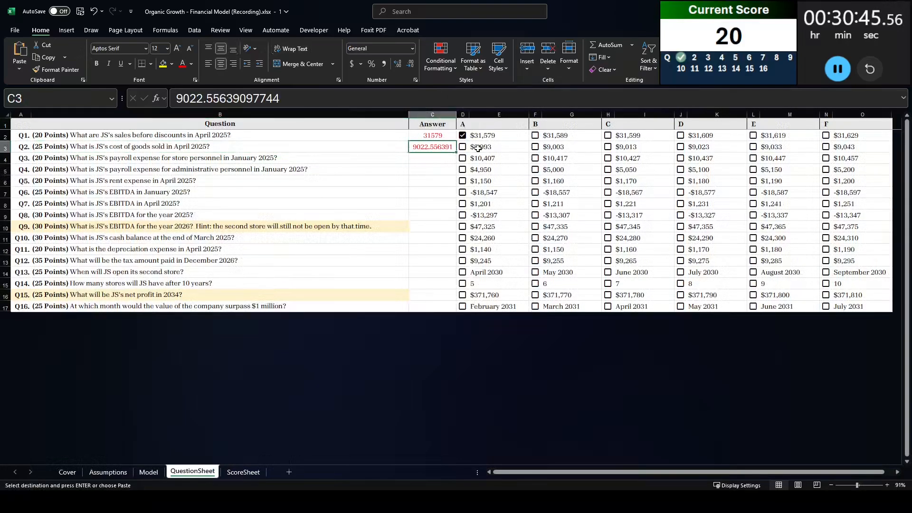
pyautogui.hotkey('ctrl', 'shift', '4')
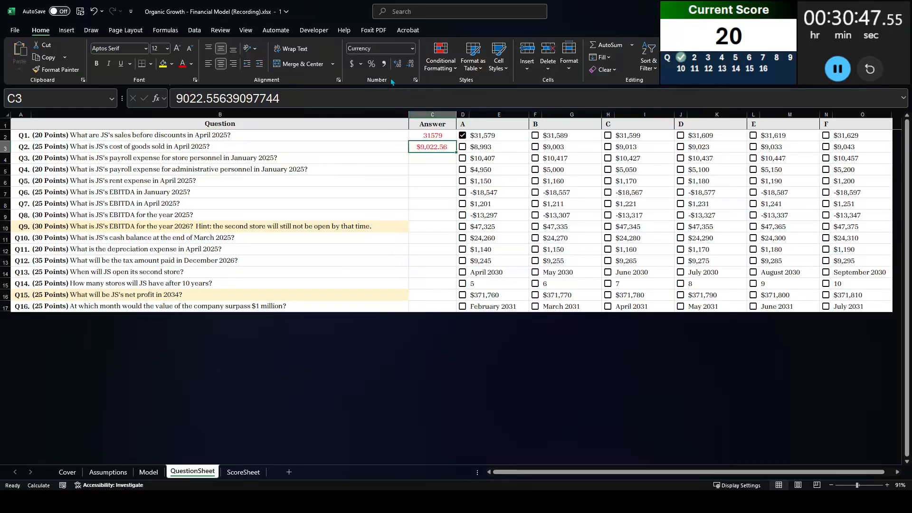
pyautogui.doubleClick(410, 65)
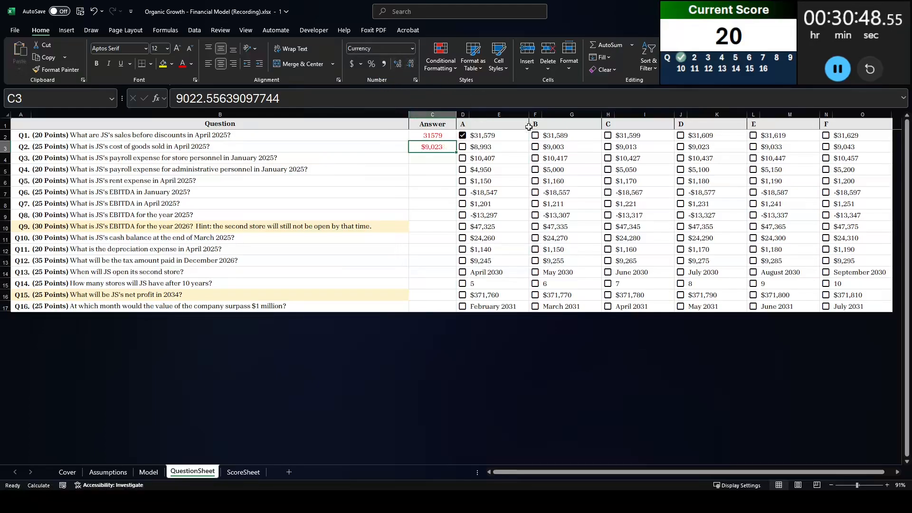
pyautogui.click(682, 147)
# - Check question Q3 and copy the January 2025 store personnel payroll expense in F35 of the Model sheet
pyautogui.click(247, 158)
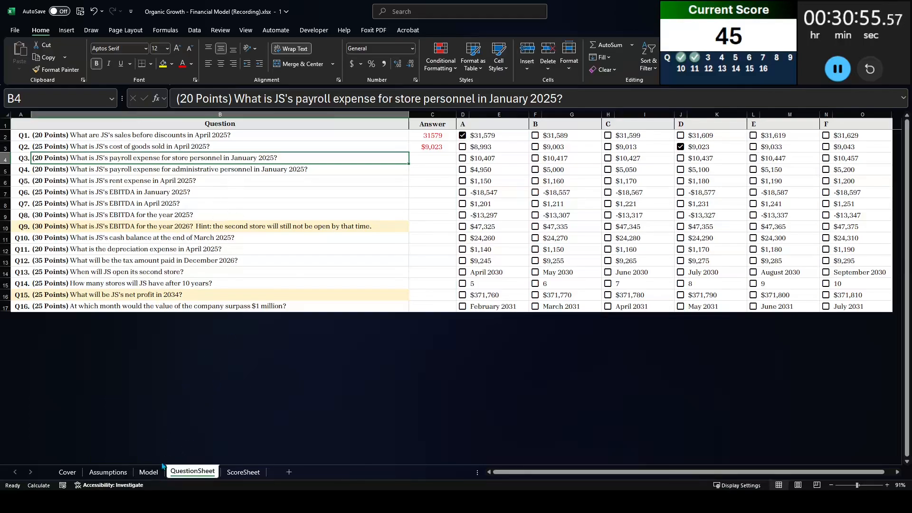
pyautogui.click(148, 473)
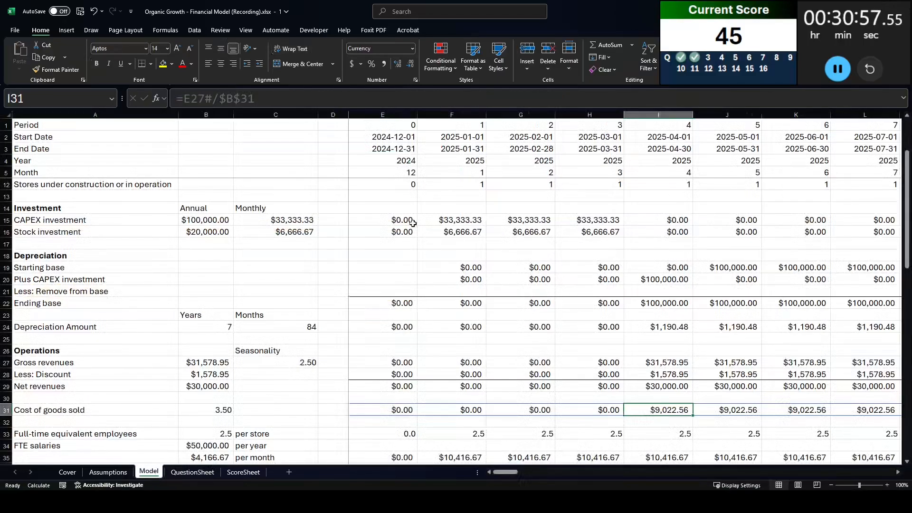
pyautogui.click(451, 115)
pyautogui.scroll(-3, 447, 236)
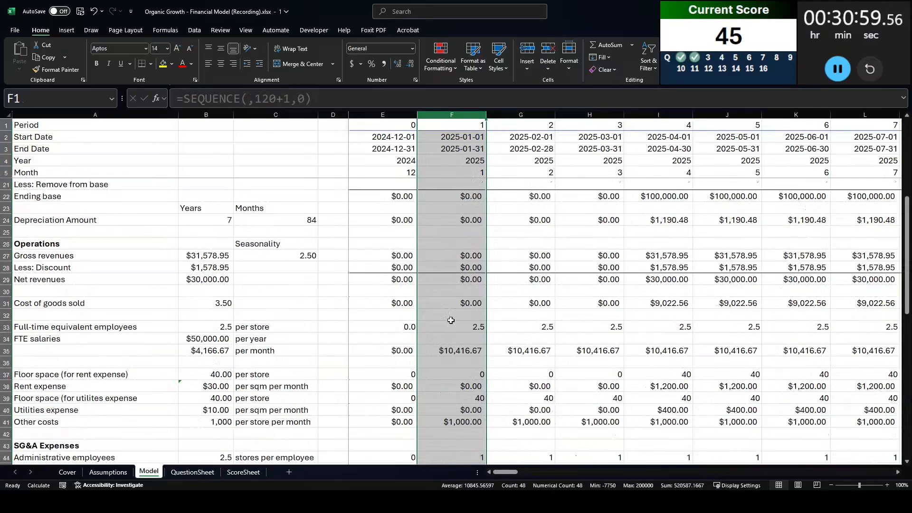
pyautogui.click(439, 347)
pyautogui.hotkey('ctrl', 'c')
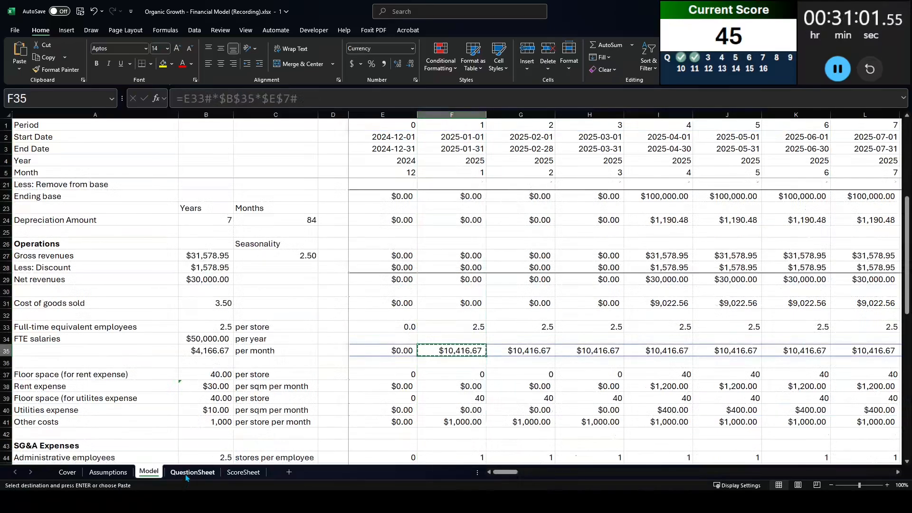
# - Paste the store payroll expense into C4 without decimals and tick option B, $10,417, for Q3
pyautogui.click(193, 472)
pyautogui.click(434, 160)
pyautogui.press('Return')
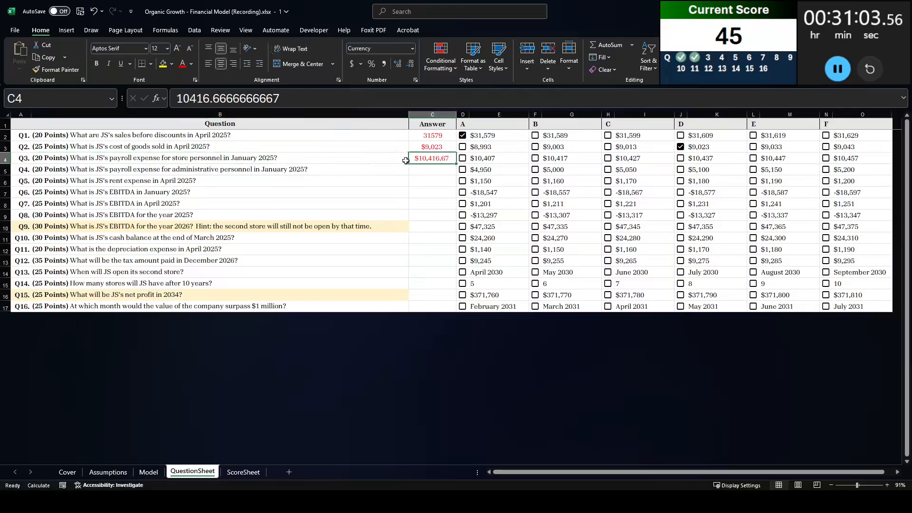
pyautogui.click(410, 66)
pyautogui.click(411, 68)
pyautogui.click(537, 160)
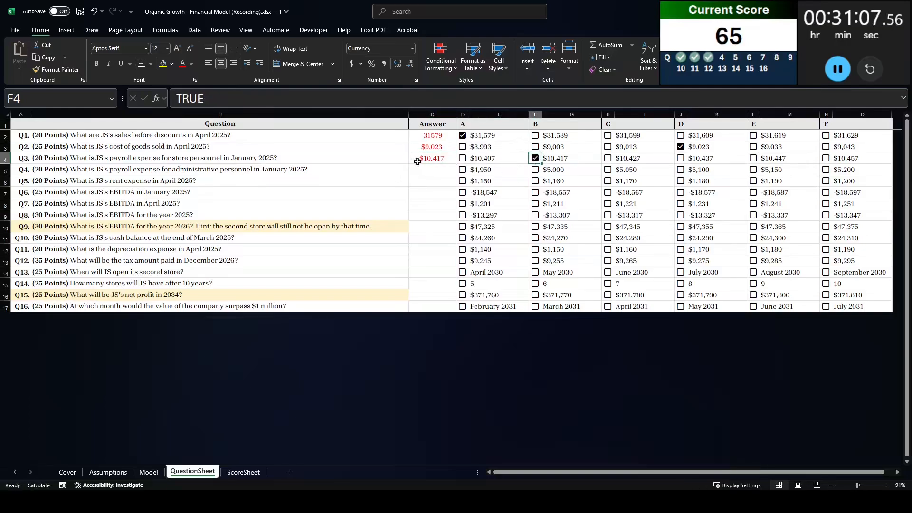
# - Select the Q4 answer cell and copy the January 2025 administrative salary expense in F46 of the Model sheet
pyautogui.click(430, 167)
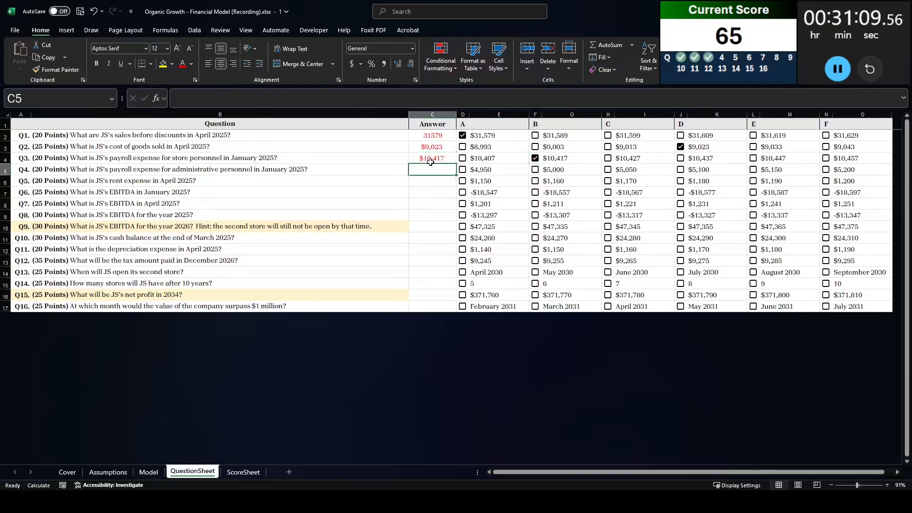
pyautogui.hotkey('alt', 'Tab')
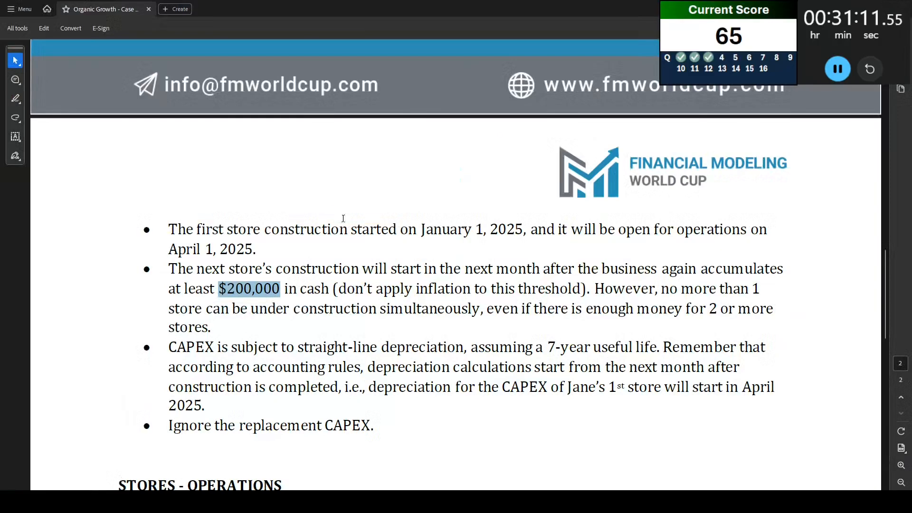
pyautogui.hotkey('alt', 'Tab')
pyautogui.click(149, 472)
pyautogui.scroll(-4, 380, 352)
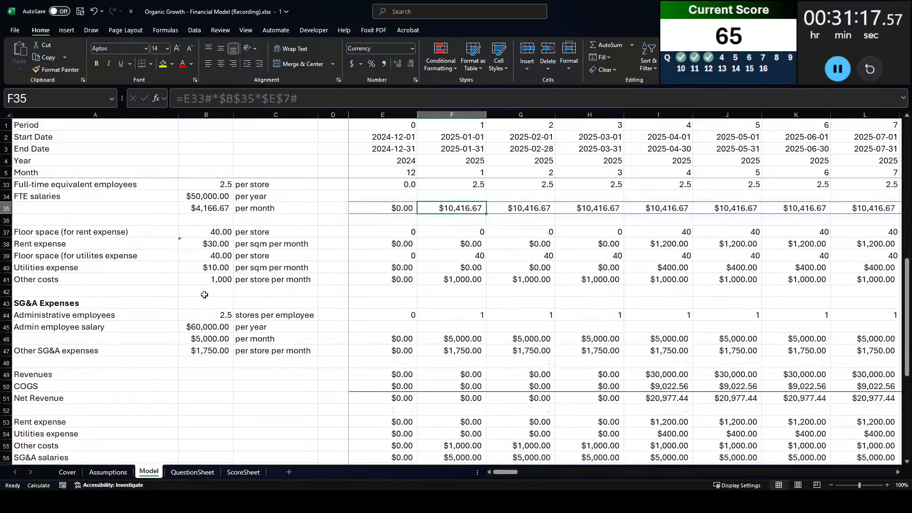
pyautogui.click(433, 339)
pyautogui.hotkey('ctrl', 'c')
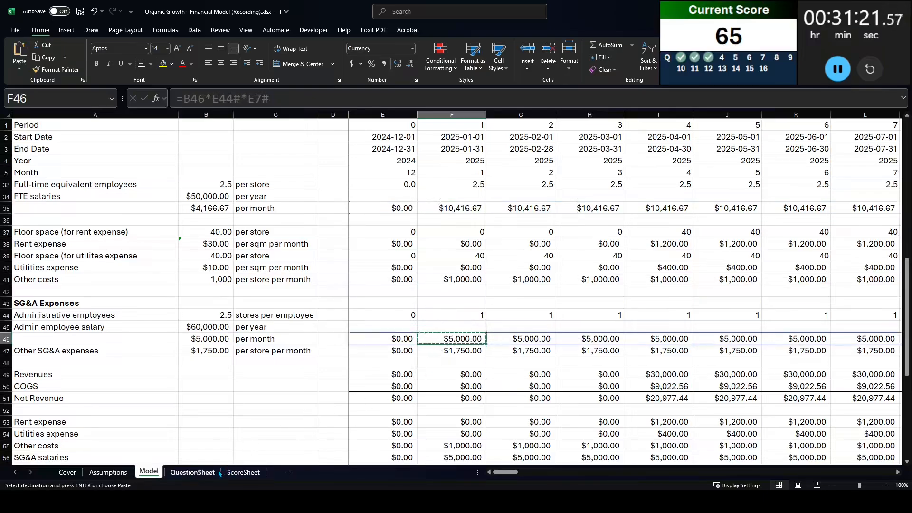
# - Paste the administrative salary expense into C5 as currency without decimals and tick option B, $5,000, for Q4
pyautogui.click(214, 473)
pyautogui.hotkey('ctrl', 'shift', 'v')
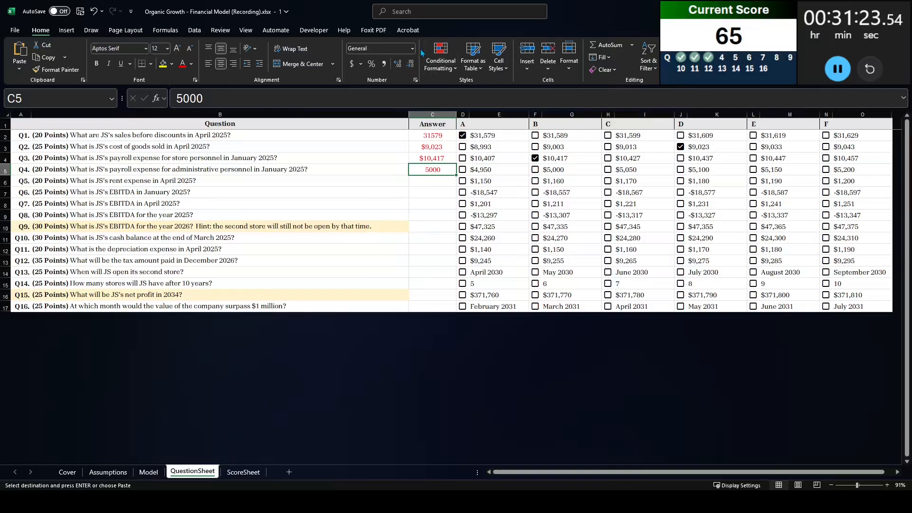
pyautogui.hotkey('ctrl', 'shift', '4')
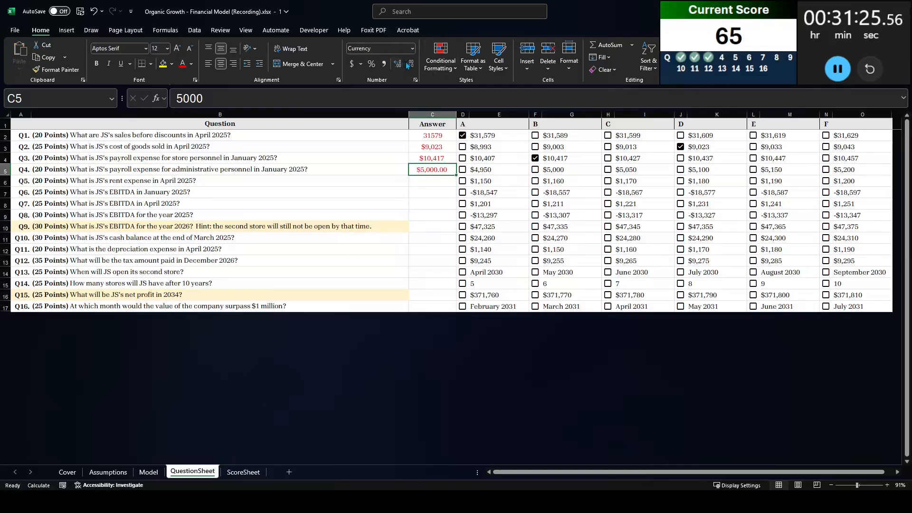
pyautogui.doubleClick(410, 64)
pyautogui.click(536, 169)
# - Copy the April 2025 rent expense in I38 of the Model sheet into C6 as a value and tick option F, $1,200, for Q5
pyautogui.click(445, 192)
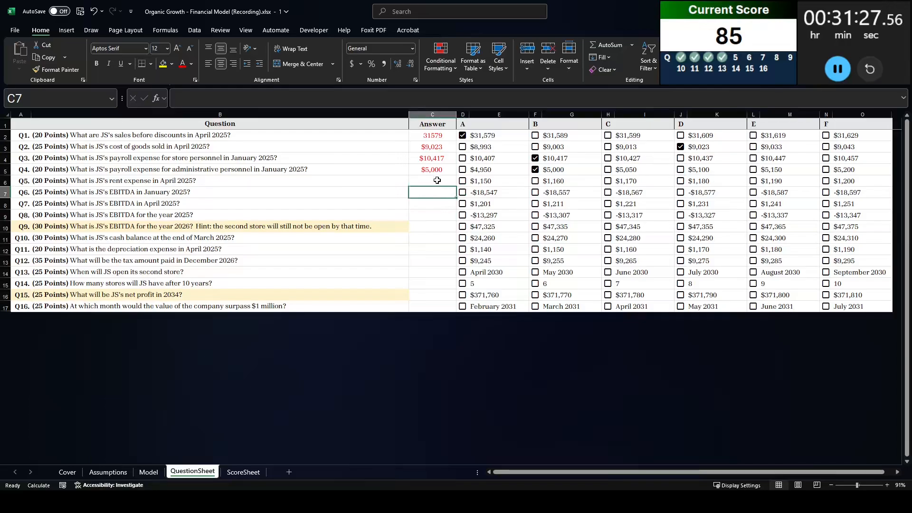
pyautogui.click(437, 179)
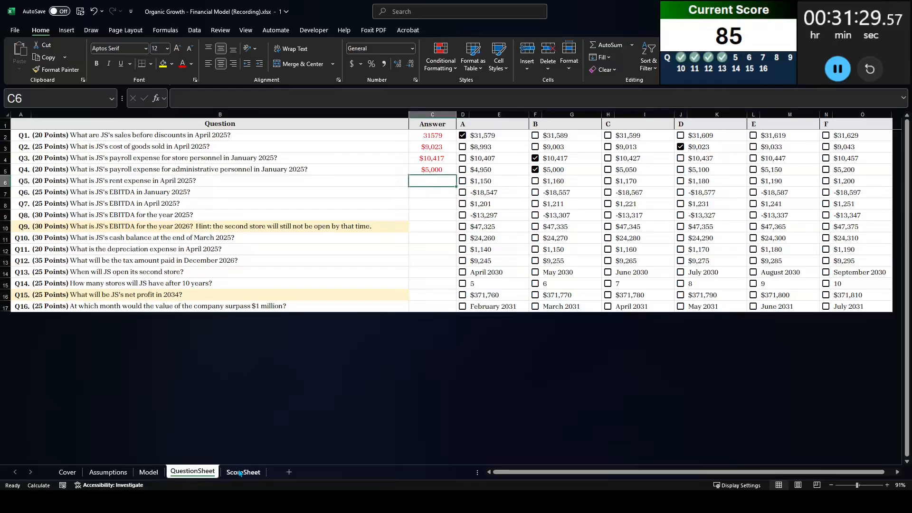
pyautogui.click(148, 472)
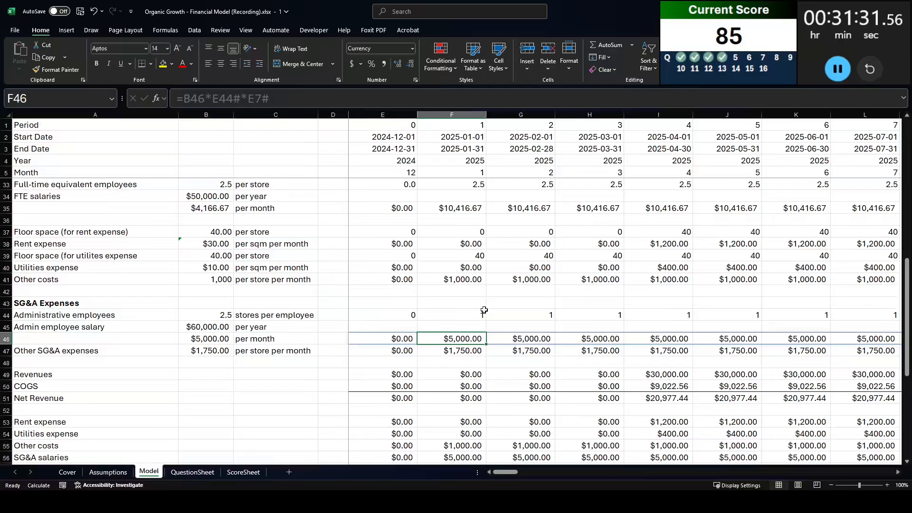
pyautogui.click(671, 137)
pyautogui.hotkey('ctrl', 'space')
pyautogui.scroll(3, 667, 300)
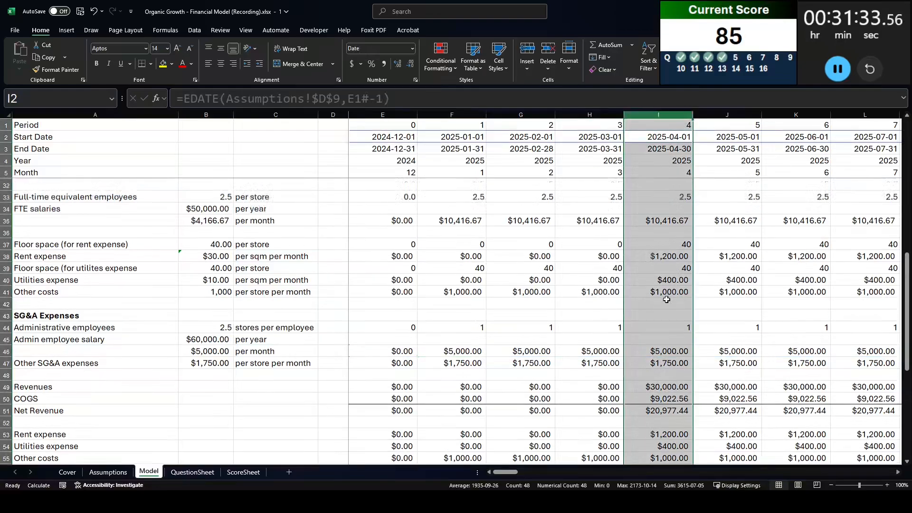
pyautogui.click(669, 349)
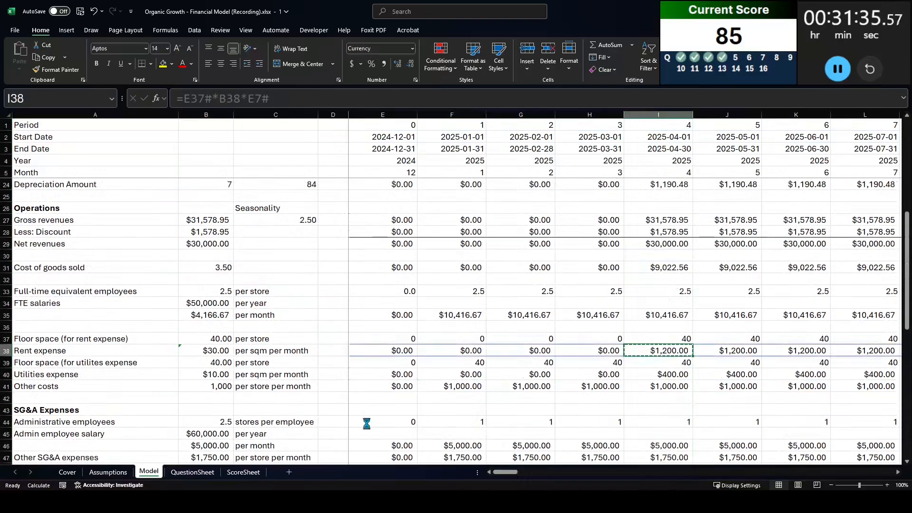
pyautogui.hotkey('ctrl', 'c')
pyautogui.click(192, 471)
pyautogui.hotkey('ctrl', 'shift', 'v')
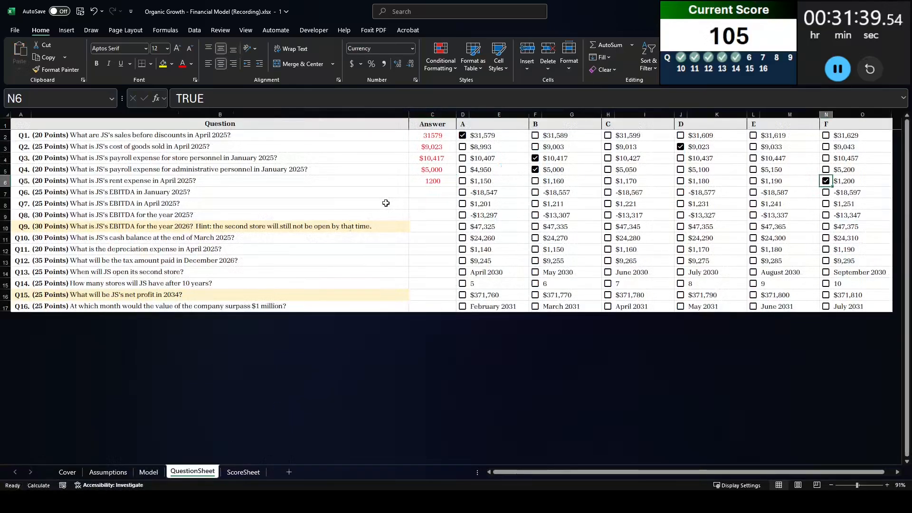
# - Copy the January 2025 EBITDA in F58 of the Model sheet into the Q6 answer cell C7 as a value
pyautogui.click(438, 194)
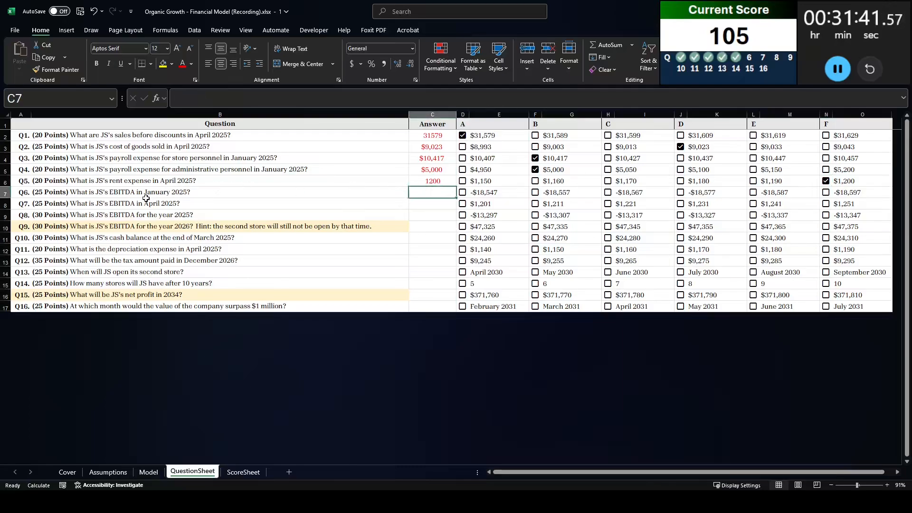
pyautogui.click(150, 472)
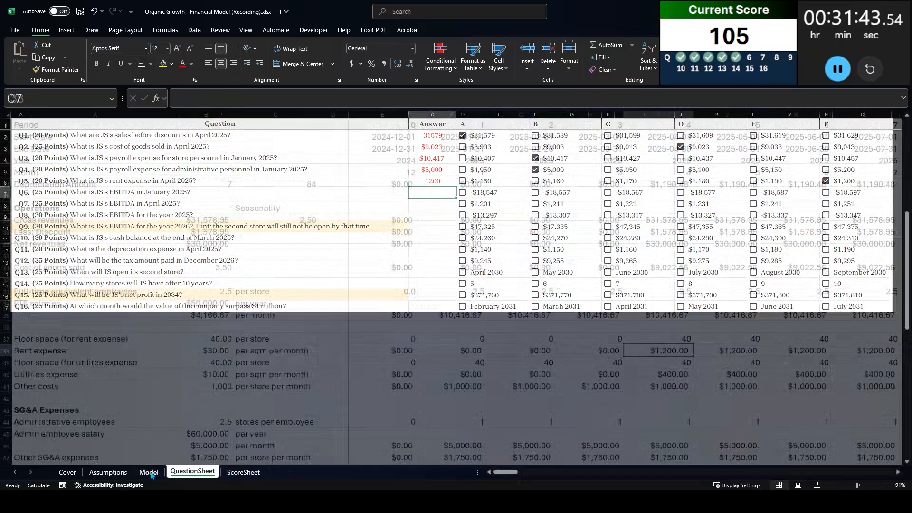
pyautogui.click(452, 208)
pyautogui.hotkey('ctrl', 'space')
pyautogui.scroll(-1, 287, 349)
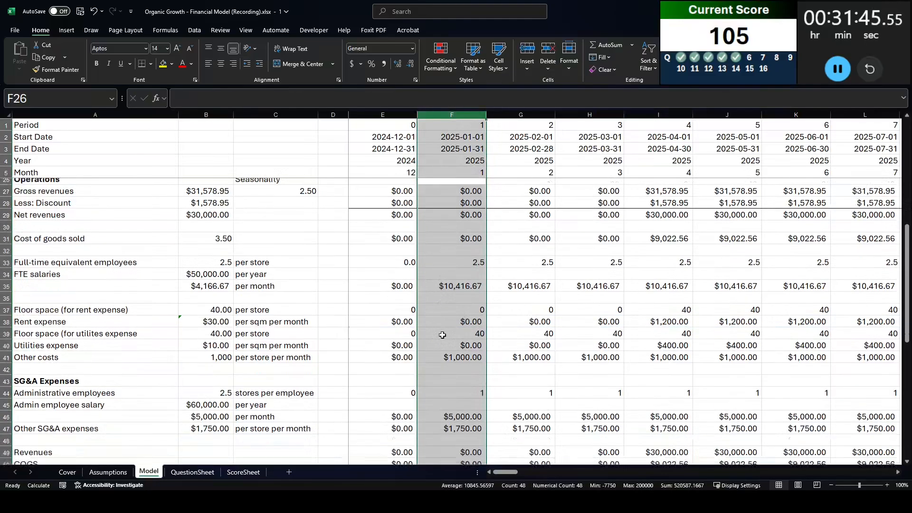
pyautogui.scroll(-5, 287, 350)
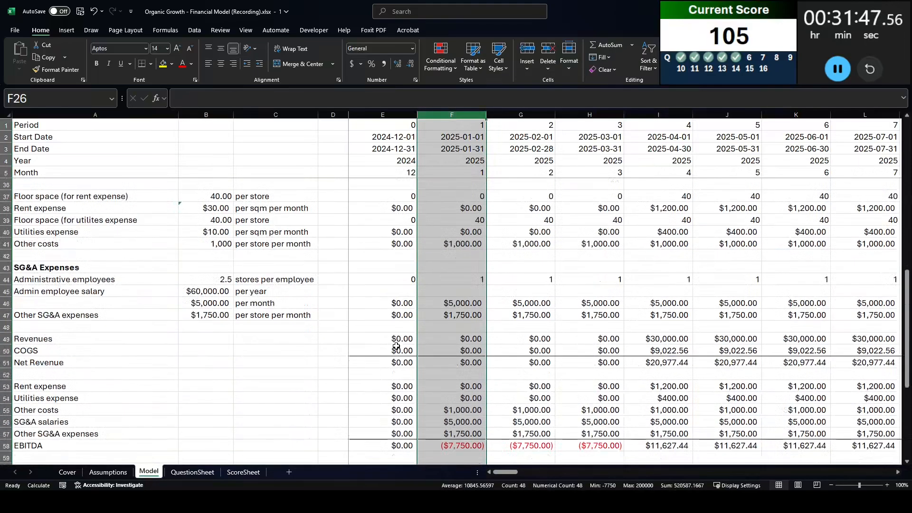
pyautogui.click(443, 374)
pyautogui.hotkey('ctrl', 'c')
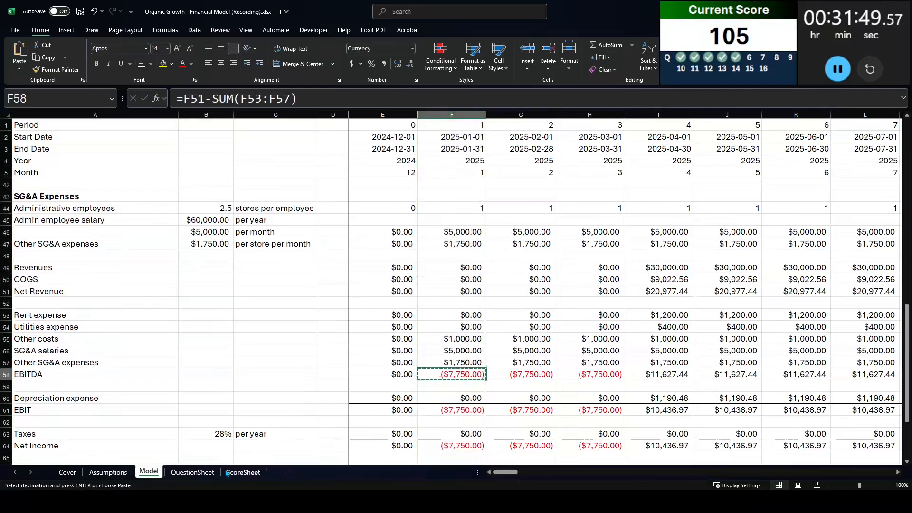
pyautogui.click(209, 472)
pyautogui.hotkey('ctrl', 'shift', 'v')
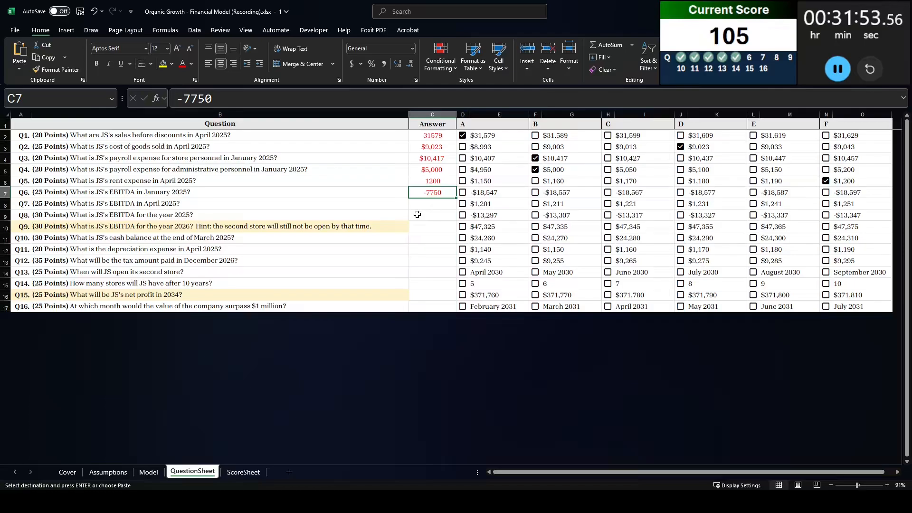
# - Check the January 2025 expense lines feeding EBITDA on the Model sheet against the store payroll expense in row 35
pyautogui.hotkey('alt', 'Tab')
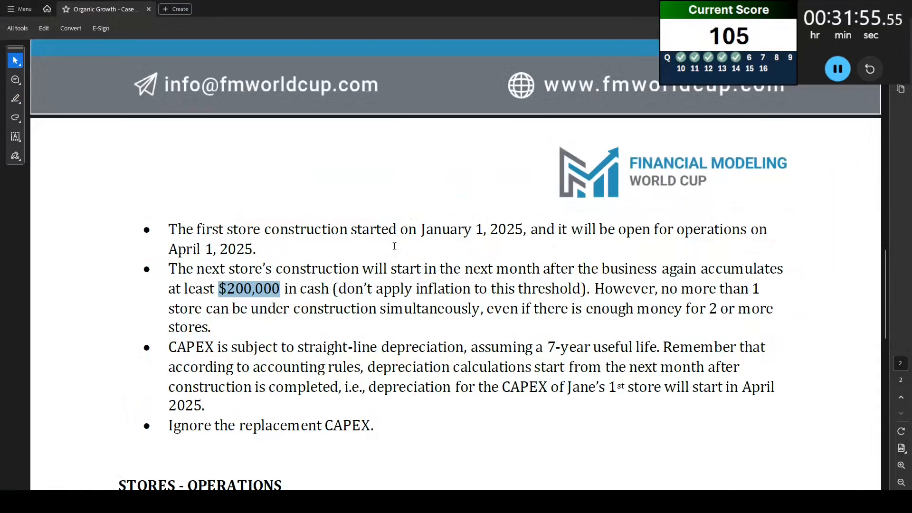
pyautogui.hotkey('alt', 'Tab')
pyautogui.click(149, 472)
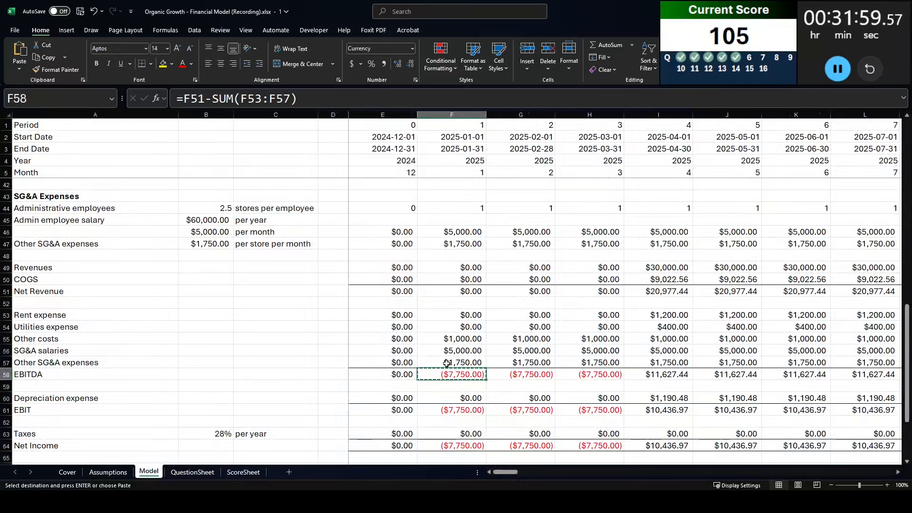
pyautogui.moveTo(472, 342); pyautogui.dragTo(468, 364)
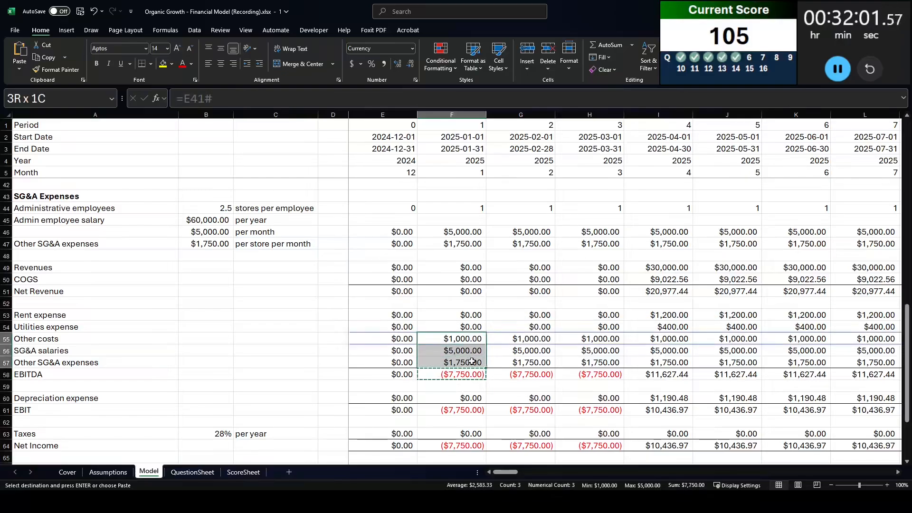
pyautogui.scroll(5, 469, 364)
pyautogui.scroll(1, 470, 364)
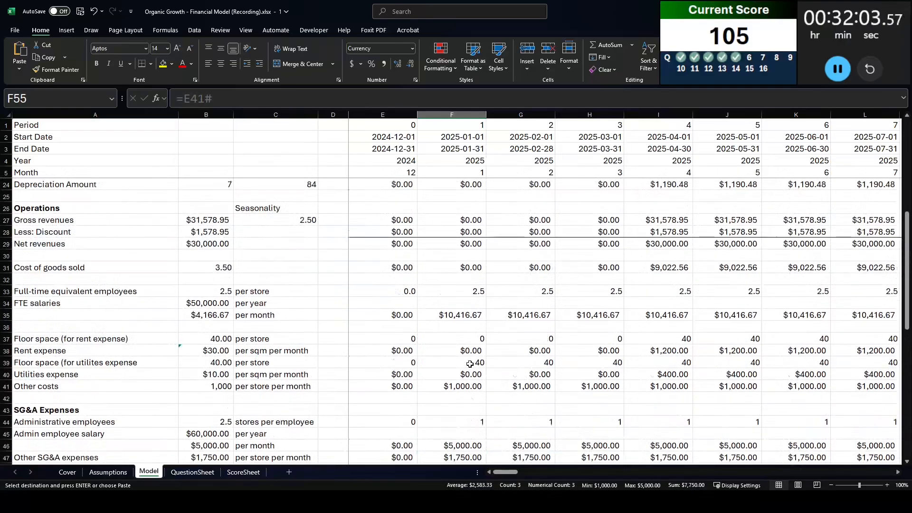
pyautogui.click(463, 317)
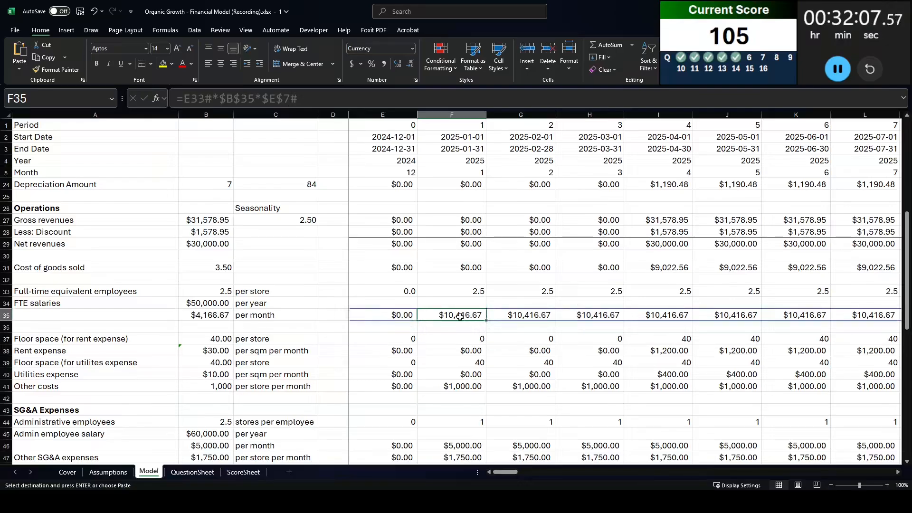
pyautogui.scroll(-6, 460, 317)
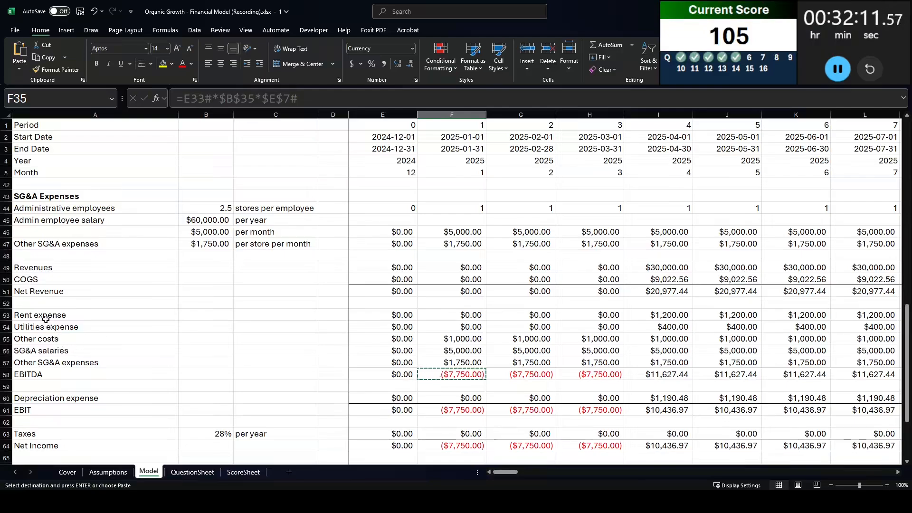
# - Insert a row above Rent expense at row 53 of the Model sheet and label it FTE salaries
pyautogui.click(46, 319)
pyautogui.hotkey('shift', 'space')
pyautogui.hotkey('ctrl', 'shift', '=')
pyautogui.write('F')
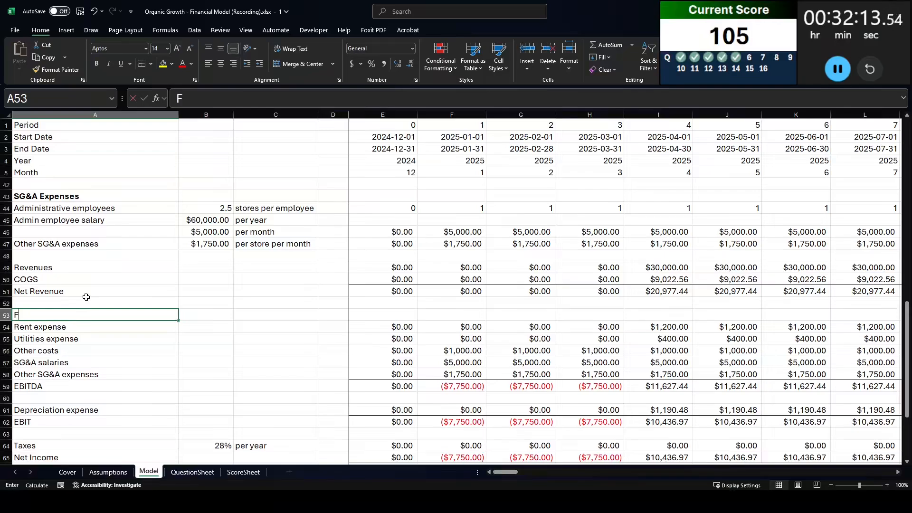
pyautogui.write('TE s')
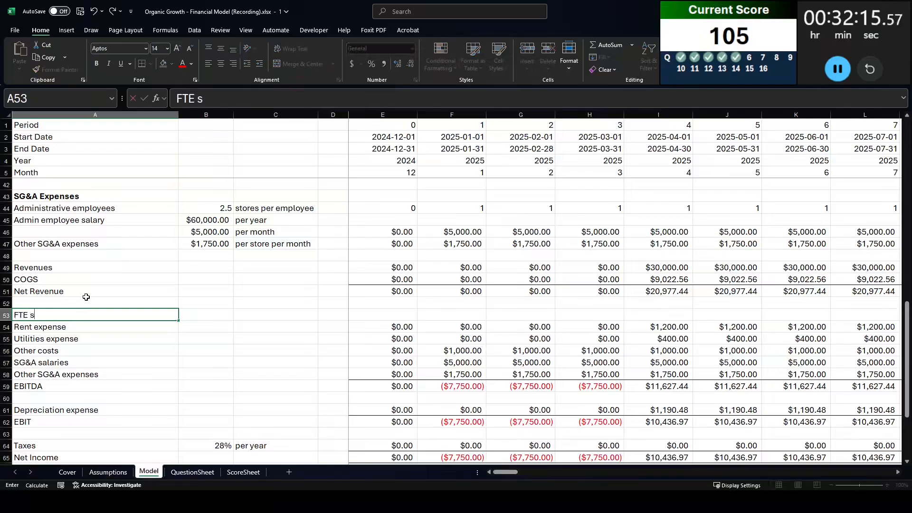
pyautogui.write('alaries')
# - Enter =E35# in E53 to bring the store payroll expense into the FTE salaries row for all periods
pyautogui.press('Tab')
pyautogui.press('Tab')
pyautogui.press('Tab')
pyautogui.press('Tab')
pyautogui.write('=')
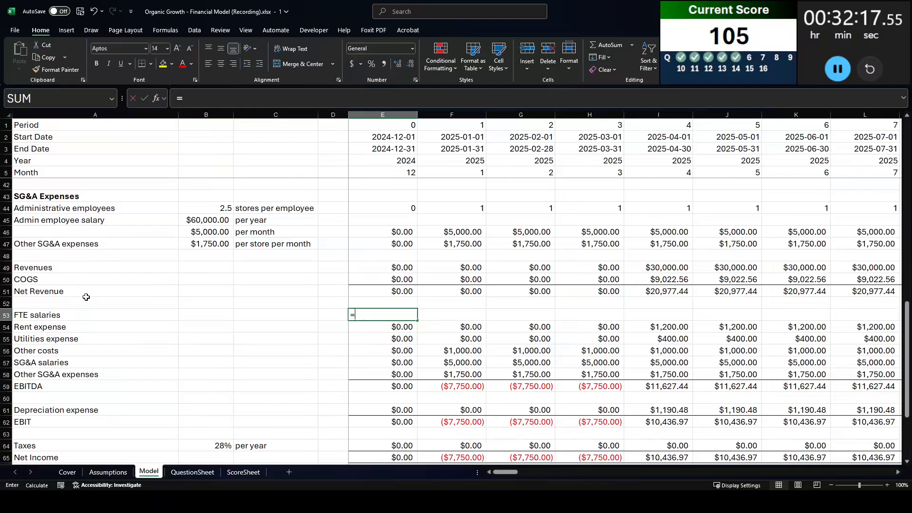
pyautogui.scroll(4, 294, 232)
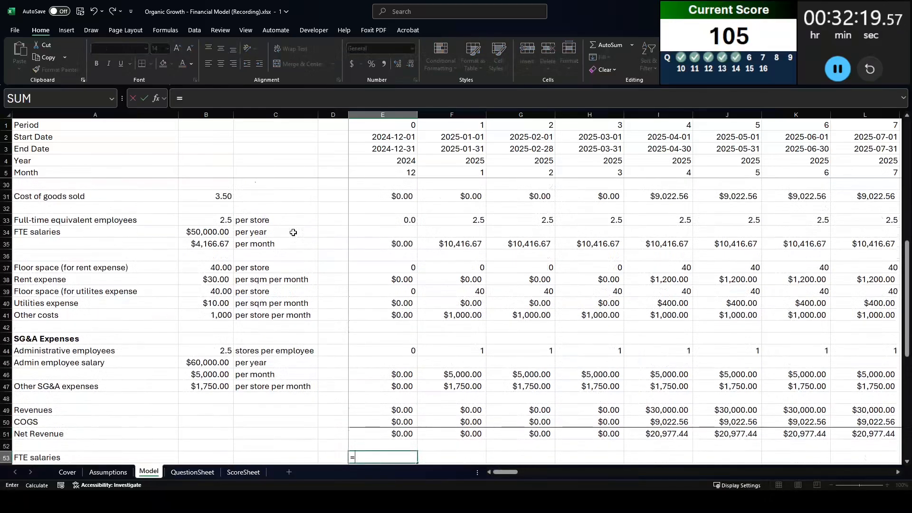
pyautogui.click(393, 243)
pyautogui.hotkey('ctrl', 'shift', 'Right')
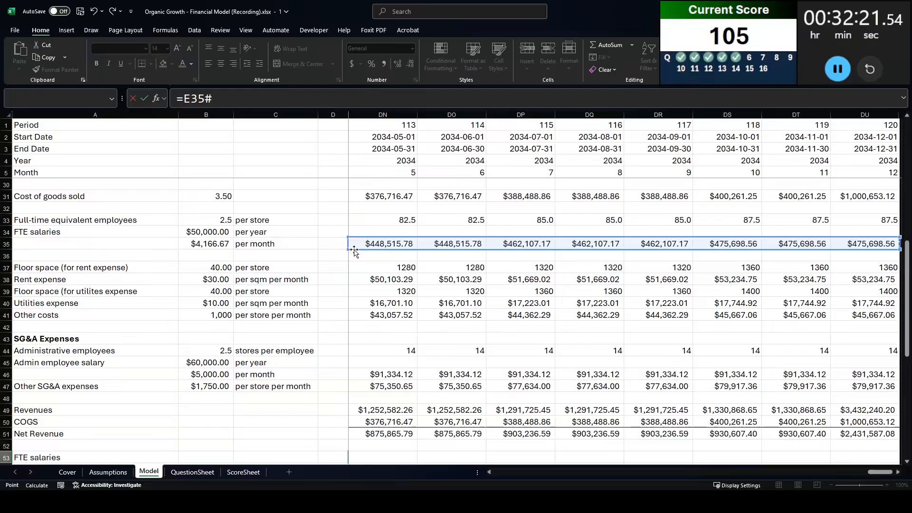
pyautogui.press('Return')
# - Format the FTE salaries row from E53 across all periods as currency
pyautogui.scroll(-4, 354, 250)
pyautogui.click(401, 300)
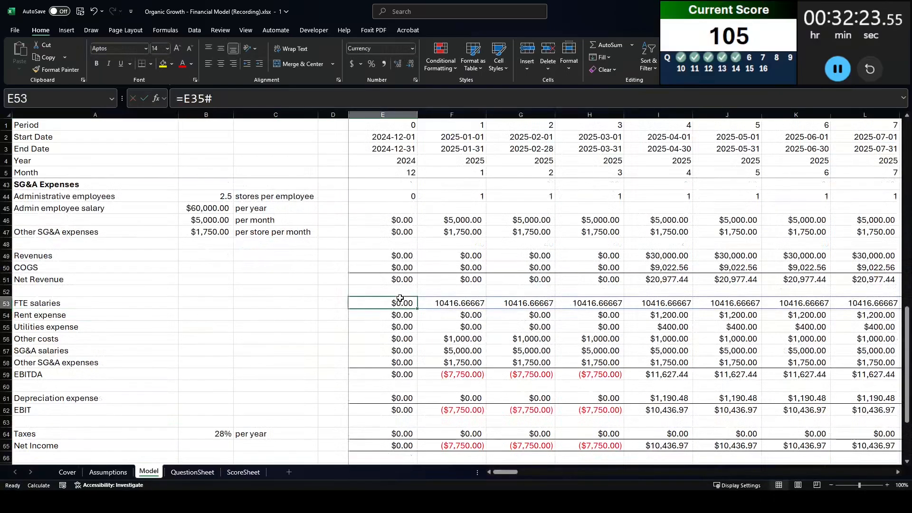
pyautogui.hotkey('ctrl', 'shift', 'Right')
pyautogui.hotkey('ctrl', 'shift', '4')
# - Change the EBITDA formula in E59 to =E51-SUM(E53:E58) and fill it across the row through period 120
pyautogui.press('Left')
pyautogui.press('Down')
pyautogui.press('Down')
pyautogui.press('Right')
pyautogui.press('Right')
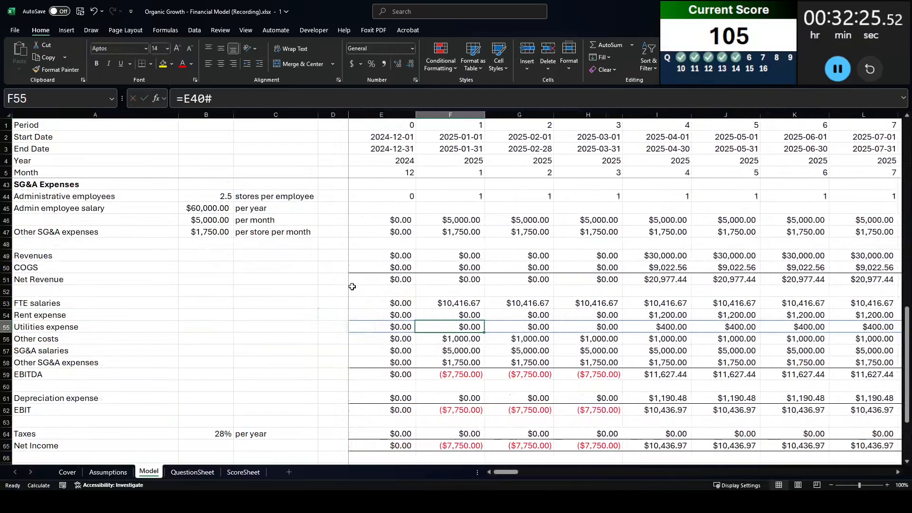
pyautogui.press('Down')
pyautogui.press('Down')
pyautogui.press('Down')
pyautogui.press('Left')
pyautogui.press('Down')
pyautogui.press('F2')
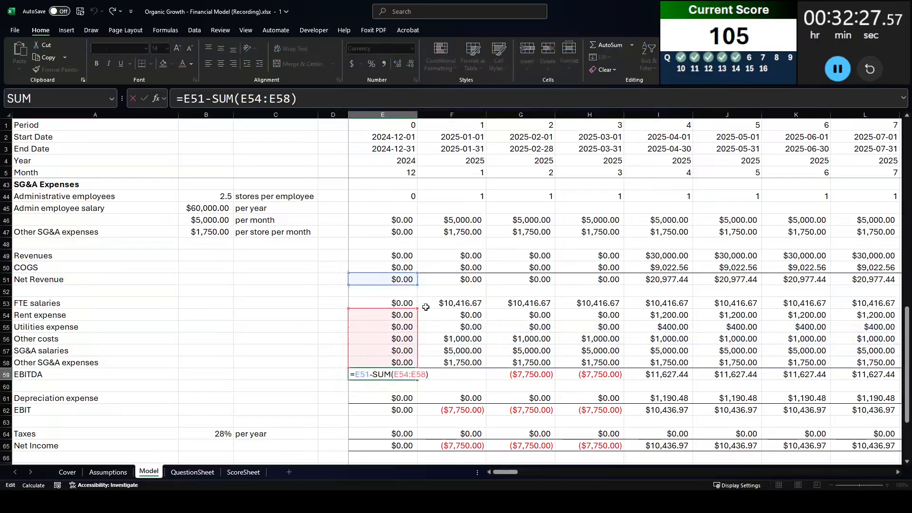
pyautogui.moveTo(417, 312); pyautogui.dragTo(416, 300)
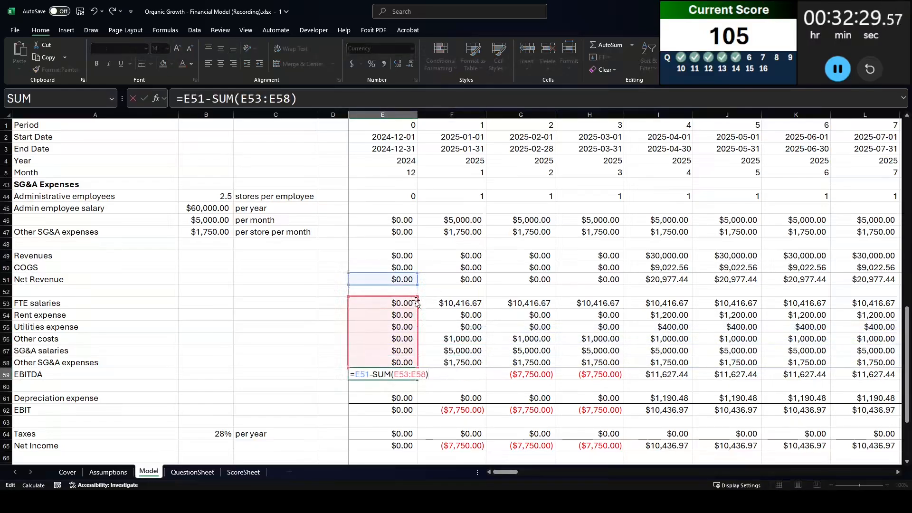
pyautogui.hotkey('ctrl', 'Return')
pyautogui.hotkey('ctrl', 'shift', 'Right')
pyautogui.hotkey('ctrl', 'r')
# - Copy the January 2025 EBITDA in F59 of the Model sheet into the Q6 answer cell C7 as a currency value
pyautogui.press('Left')
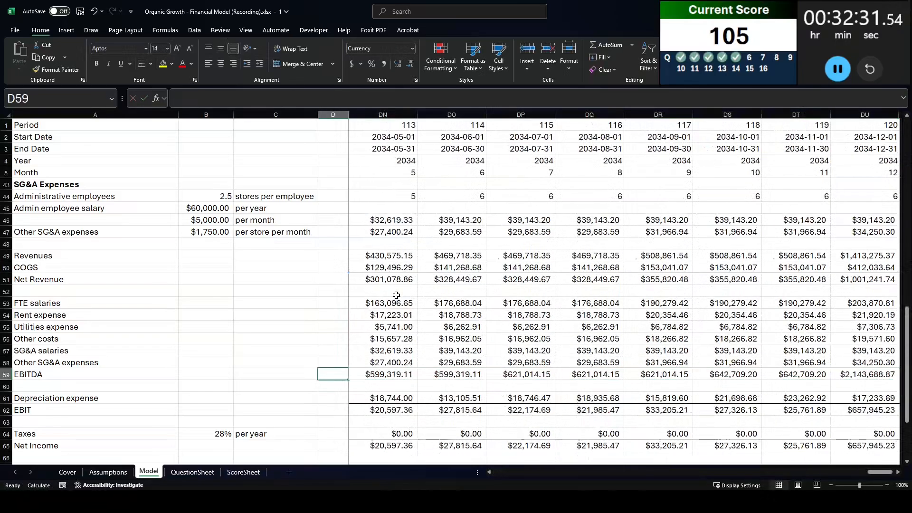
pyautogui.press('Right')
pyautogui.press('Right')
pyautogui.hotkey('ctrl', 'c')
pyautogui.hotkey('ctrl', 'pagedown')
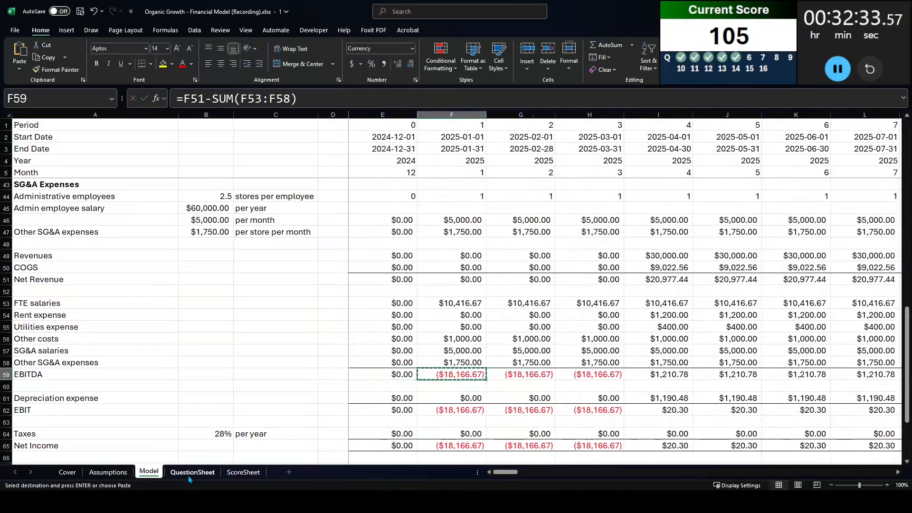
pyautogui.hotkey('ctrl', 'shift', 'v')
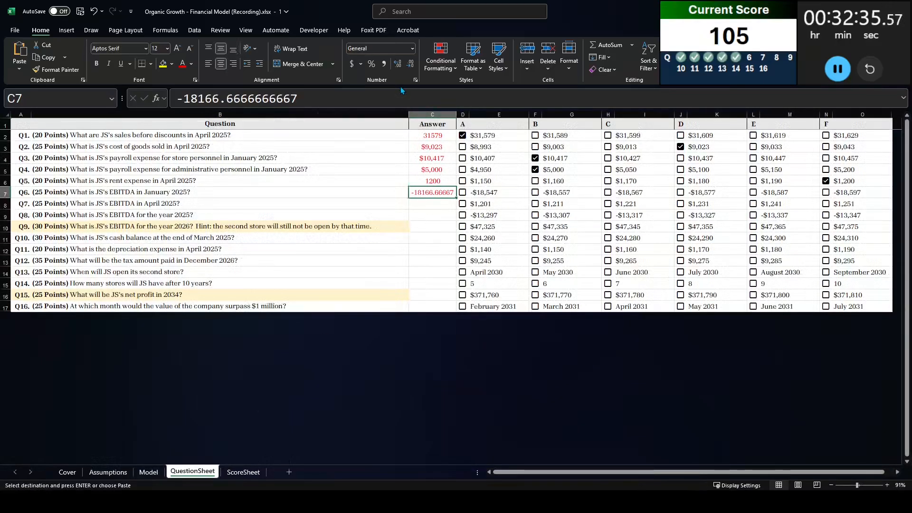
pyautogui.hotkey('ctrl', 'shift', '4')
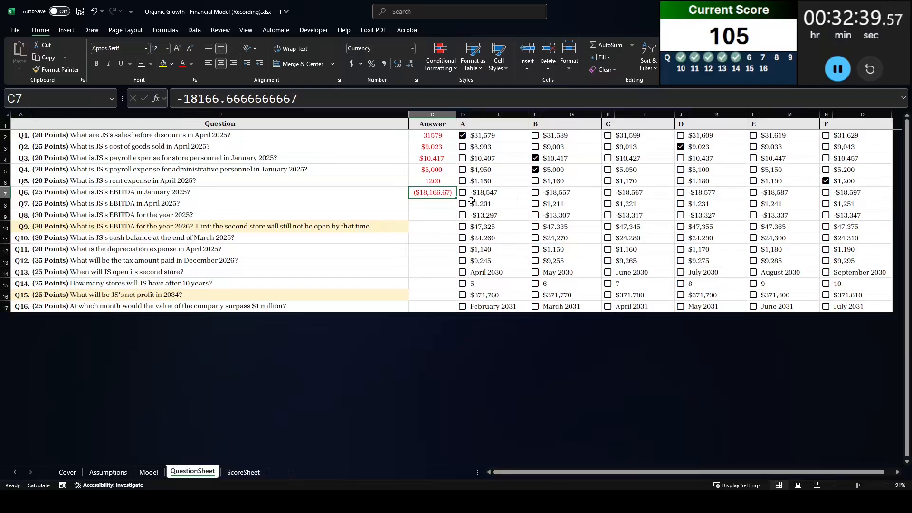
# - Change the utilities expense formula in E40 of the Model sheet to reference the utilities floor space in row 39 instead of row 37
pyautogui.hotkey('alt', 'Tab')
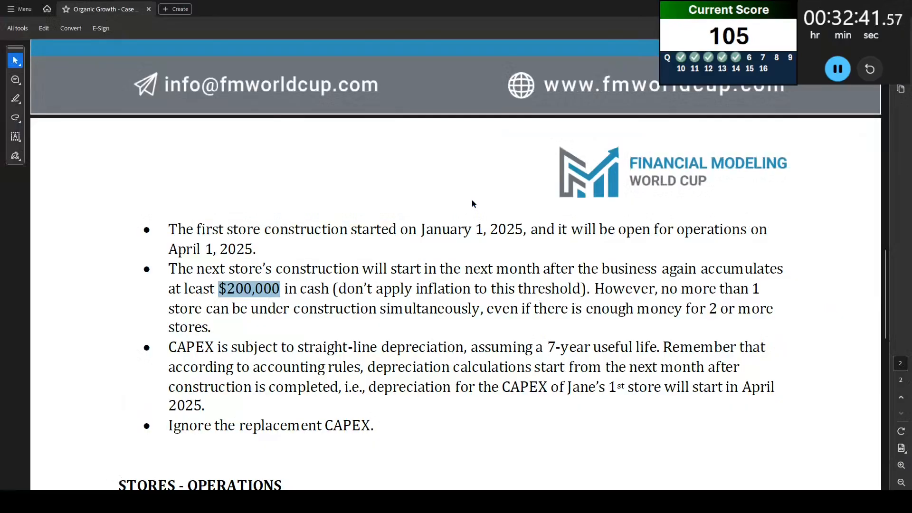
pyautogui.hotkey('alt', 'Tab')
pyautogui.click(151, 473)
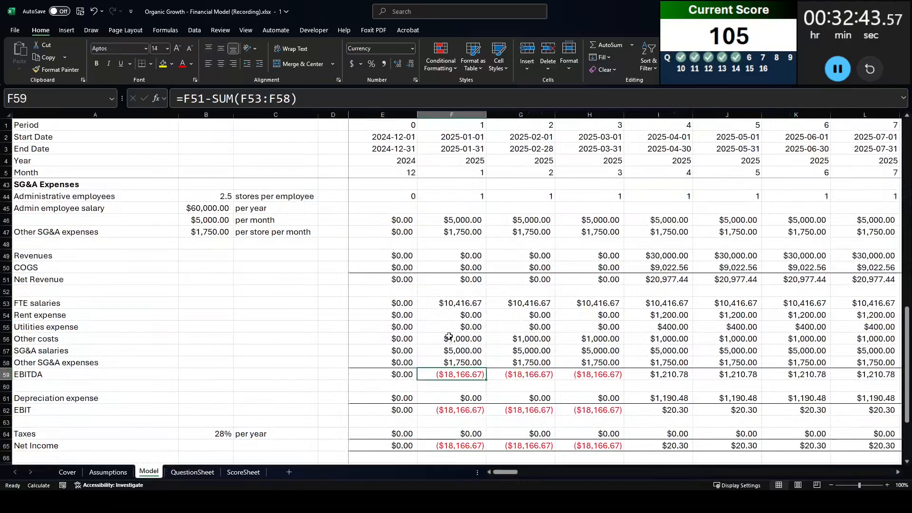
pyautogui.scroll(1, 441, 330)
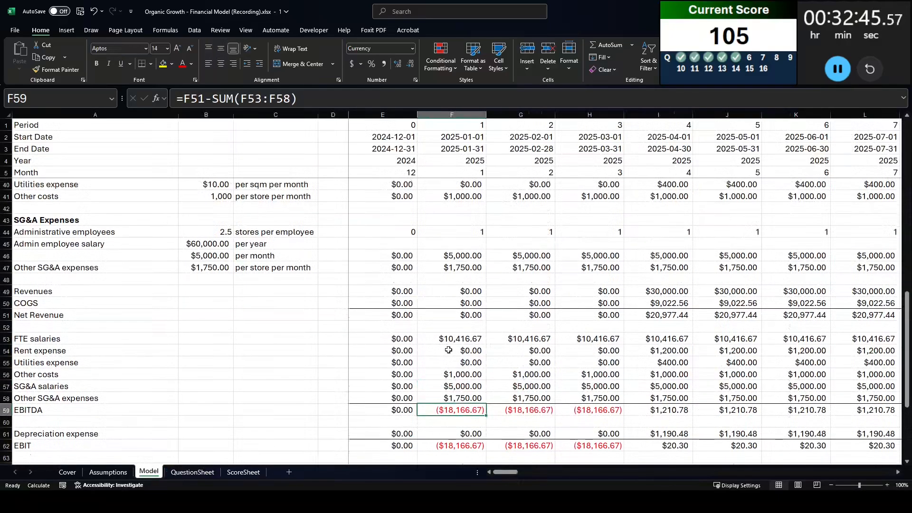
pyautogui.click(456, 362)
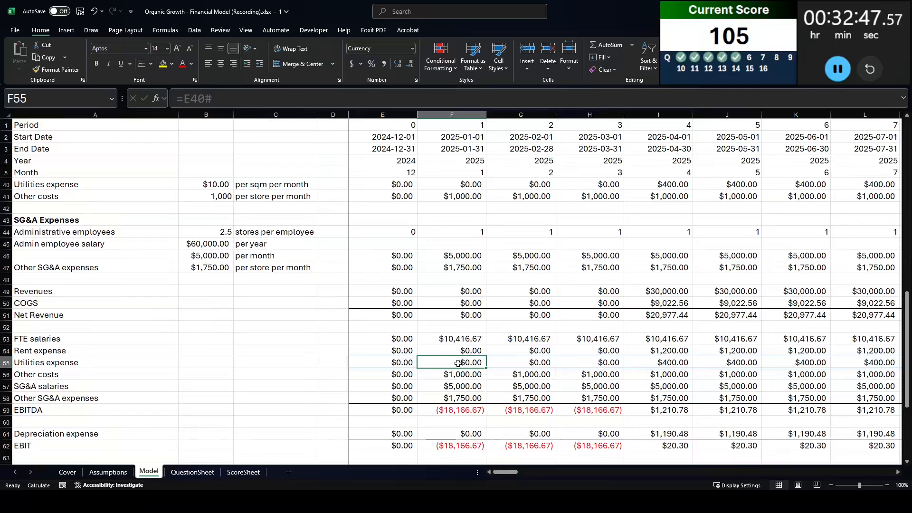
pyautogui.scroll(2, 458, 360)
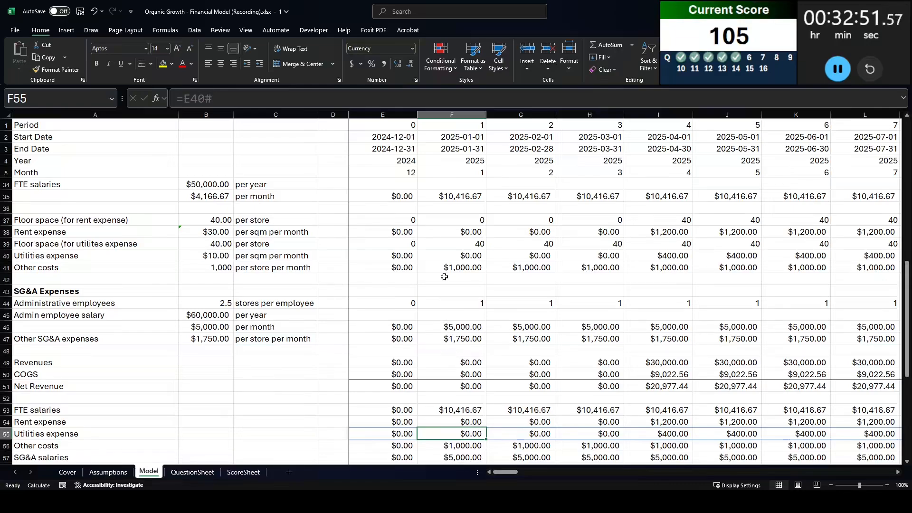
pyautogui.click(403, 260)
pyautogui.doubleClick(403, 260)
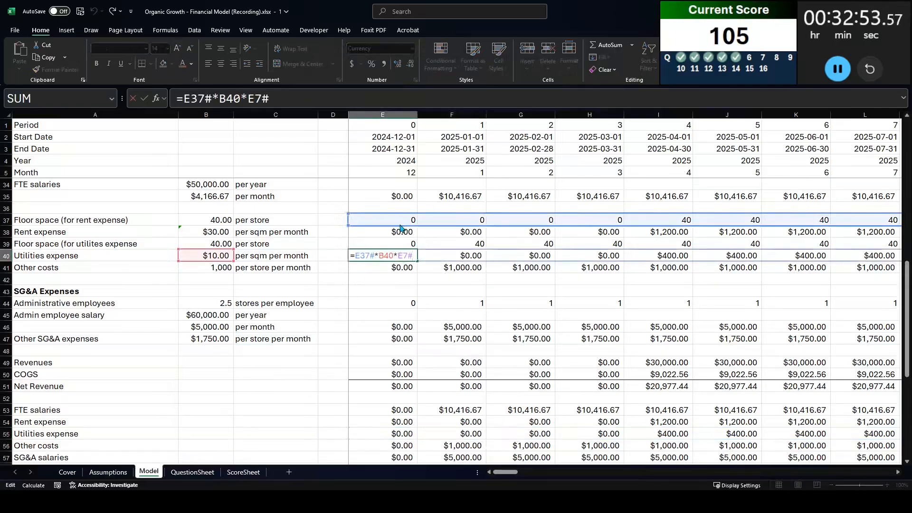
pyautogui.moveTo(401, 226); pyautogui.dragTo(401, 245)
pyautogui.press('Return')
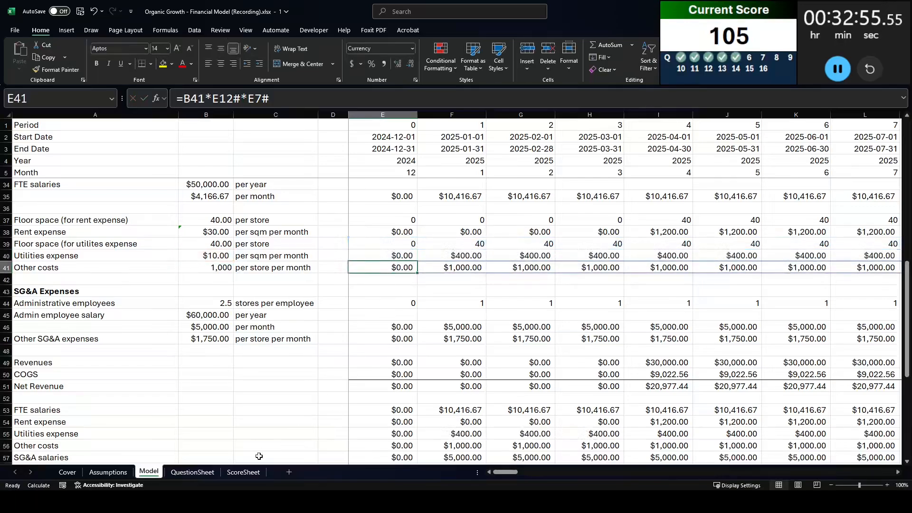
# - Replace the Q6 answer in C7 with the January 2025 EBITDA value from F59 of the Model sheet and mark option C, -$18,567
pyautogui.scroll(-2, 485, 365)
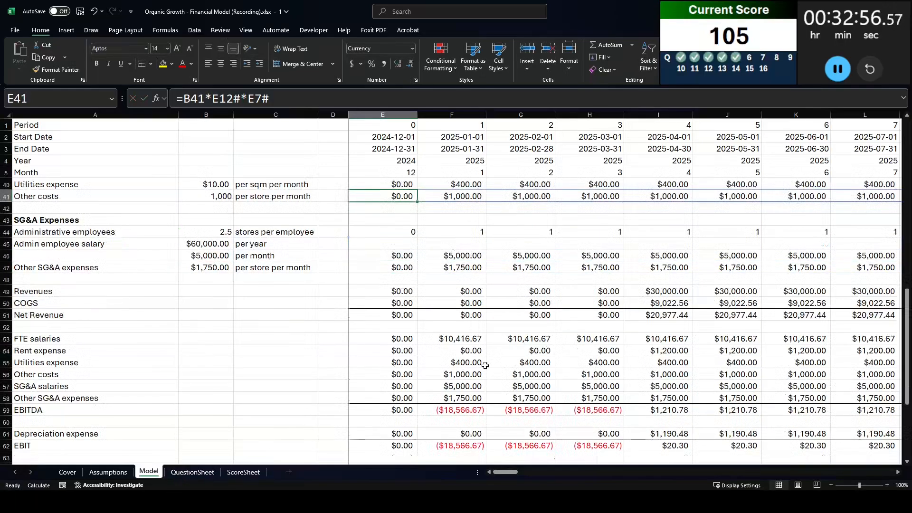
pyautogui.click(458, 446)
pyautogui.scroll(-2, 449, 428)
pyautogui.click(457, 350)
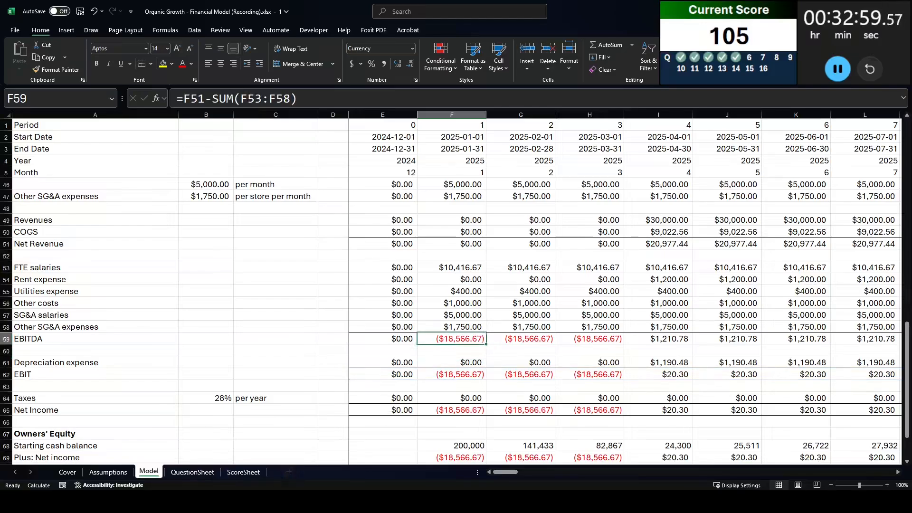
pyautogui.click(202, 472)
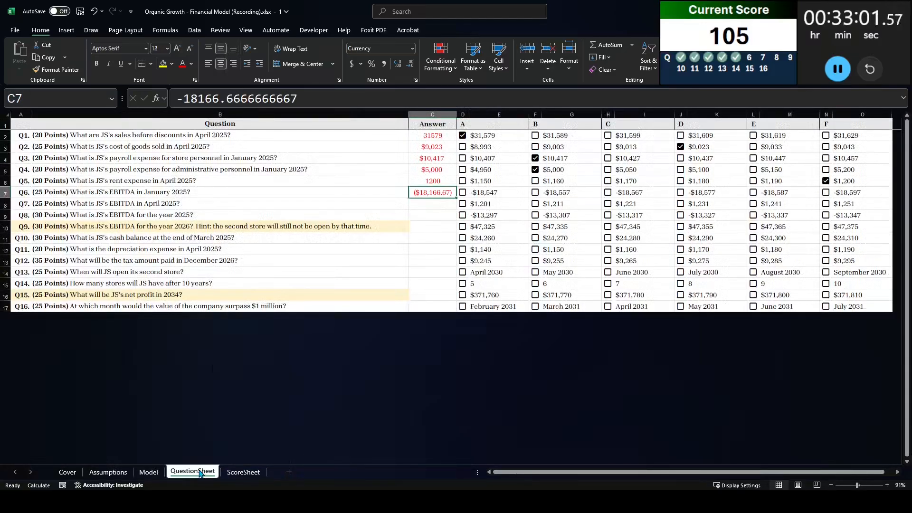
pyautogui.hotkey('ctrl', 'pageup')
pyautogui.hotkey('ctrl', 'c')
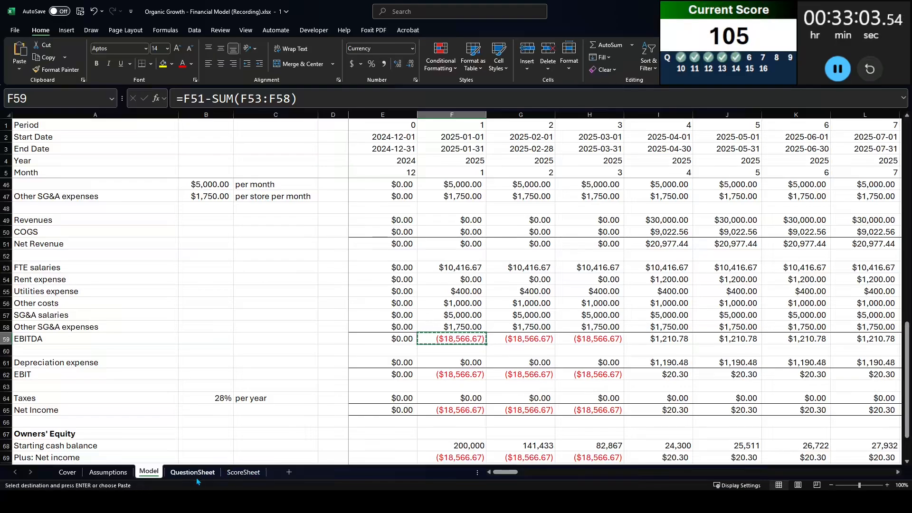
pyautogui.click(197, 478)
pyautogui.hotkey('ctrl', 'shift', 'v')
pyautogui.press('Escape')
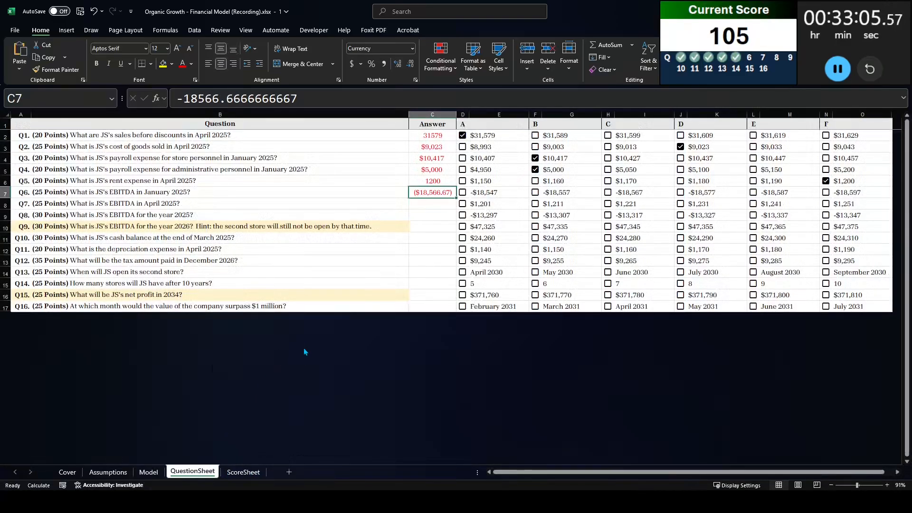
pyautogui.click(607, 192)
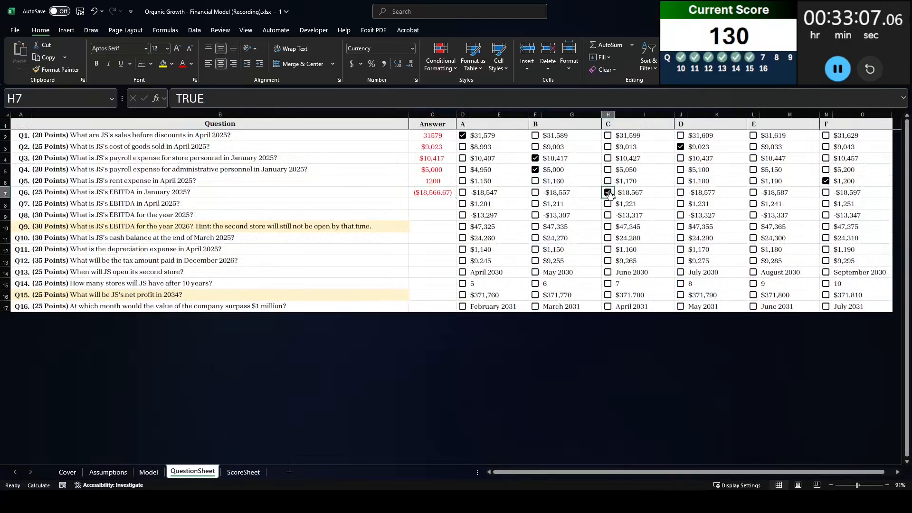
# - Copy the April 2025 EBITDA in I59 of the Model sheet into the Q7 answer cell C8 as a currency value
pyautogui.click(422, 206)
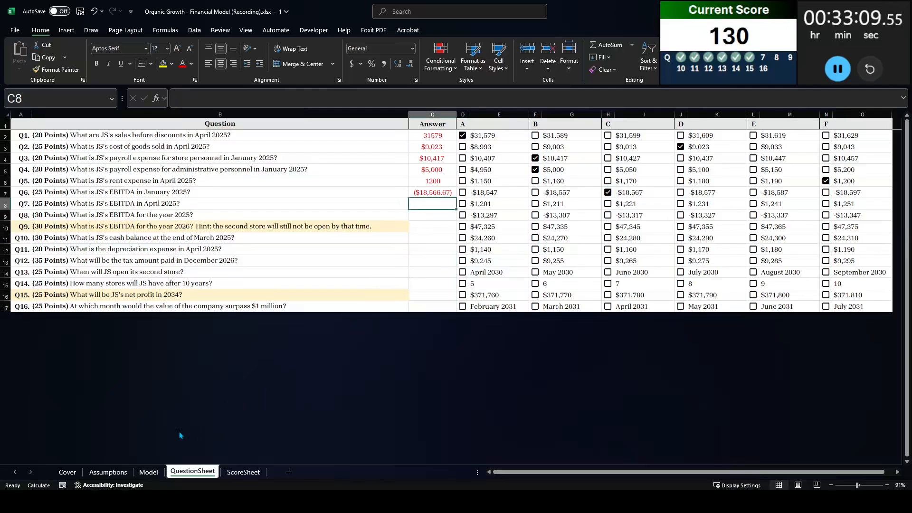
pyautogui.click(149, 472)
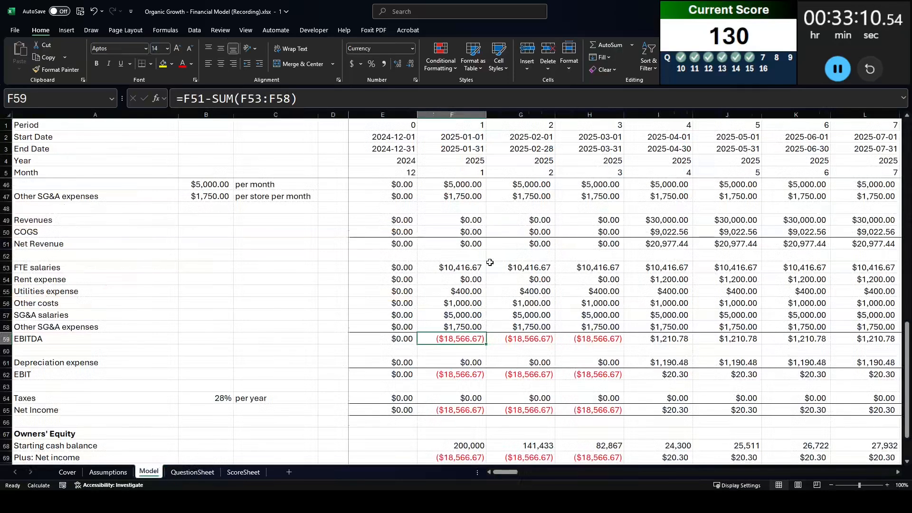
pyautogui.click(653, 338)
pyautogui.hotkey('ctrl', 'c')
pyautogui.click(209, 472)
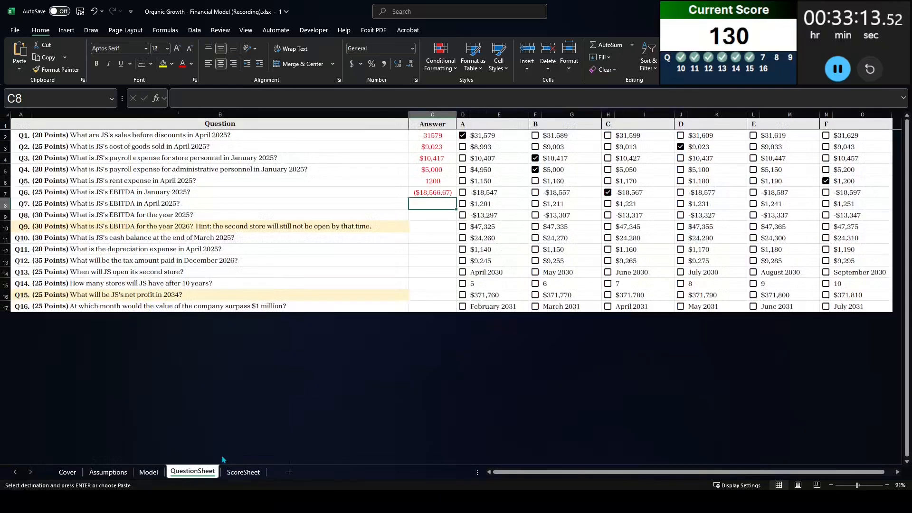
pyautogui.hotkey('ctrl', 'v')
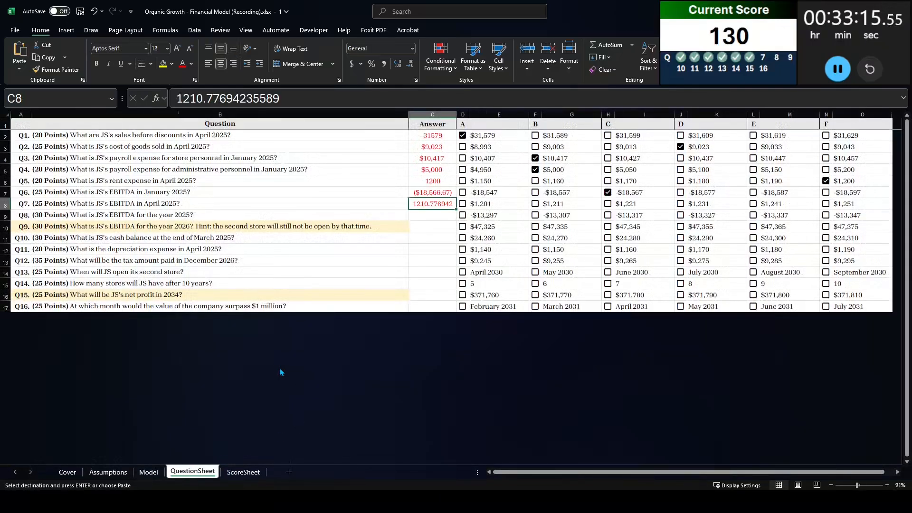
pyautogui.press('Escape')
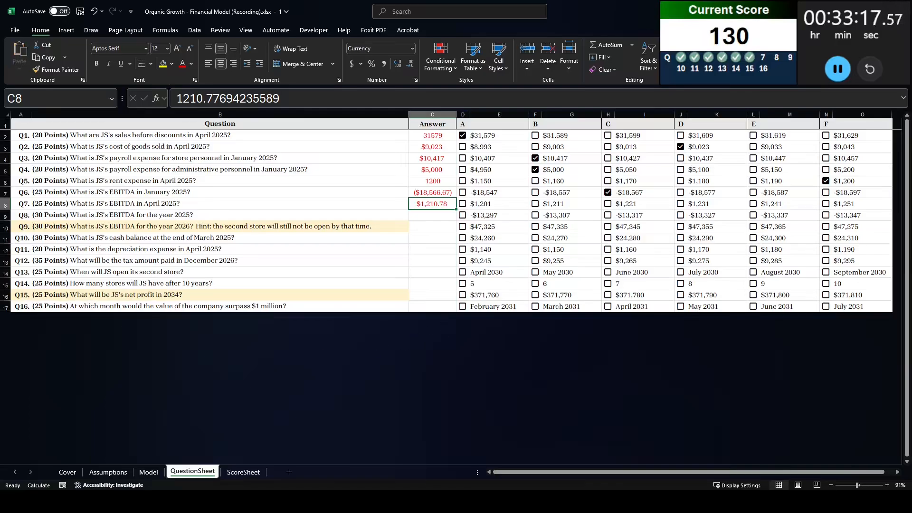
pyautogui.hotkey('alt', 'Tab')
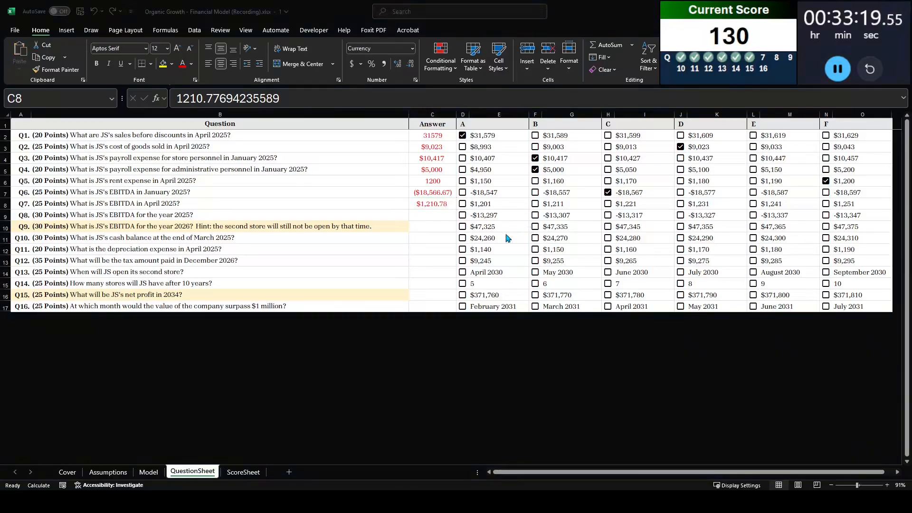
pyautogui.hotkey('alt', 'Tab')
# - Enter =SUMIFS(Model!59:59,Model!4:4,2025) in the Q8 answer cell C9 and format it as currency
pyautogui.click(212, 214)
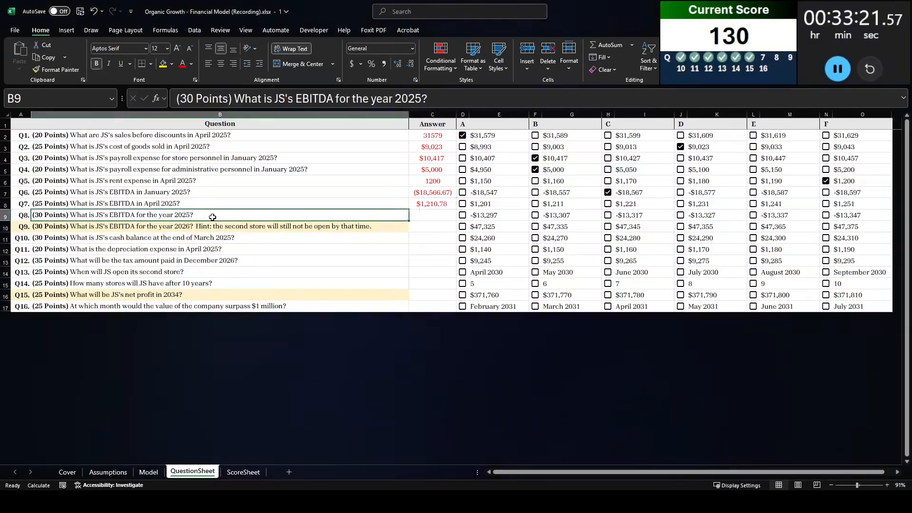
pyautogui.press('Right')
pyautogui.write('=s')
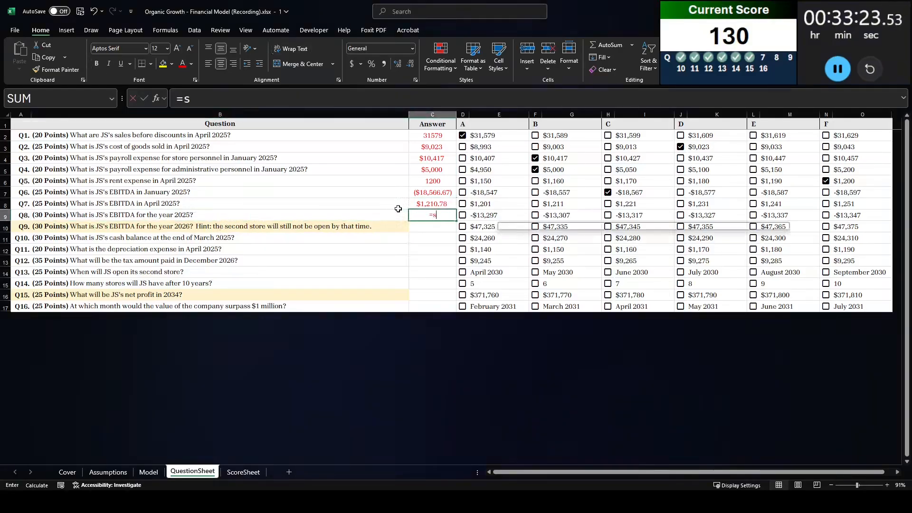
pyautogui.write('umifs(')
pyautogui.hotkey('ctrl', 'pageup')
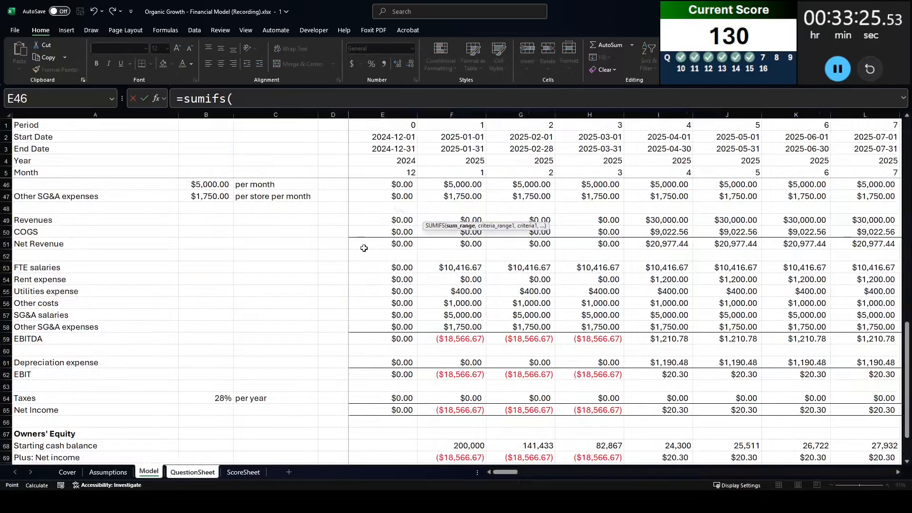
pyautogui.click(409, 338)
pyautogui.hotkey('ctrl', 'space')
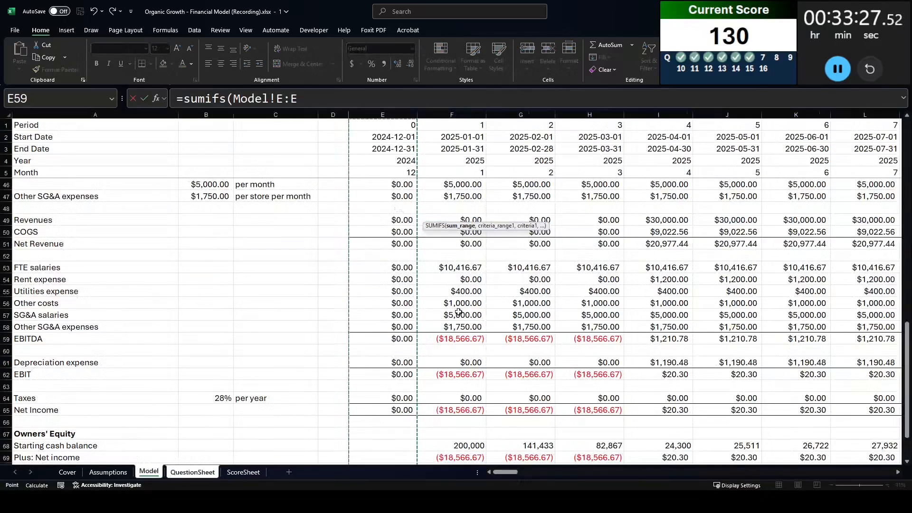
pyautogui.click(460, 338)
pyautogui.hotkey('shift', 'space')
pyautogui.write(',')
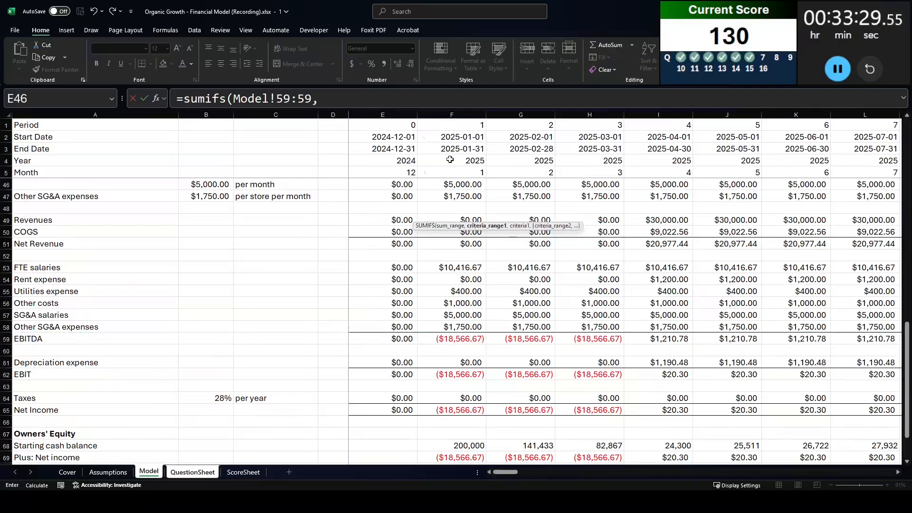
pyautogui.click(450, 159)
pyautogui.hotkey('shift', 'space')
pyautogui.write(',2025)')
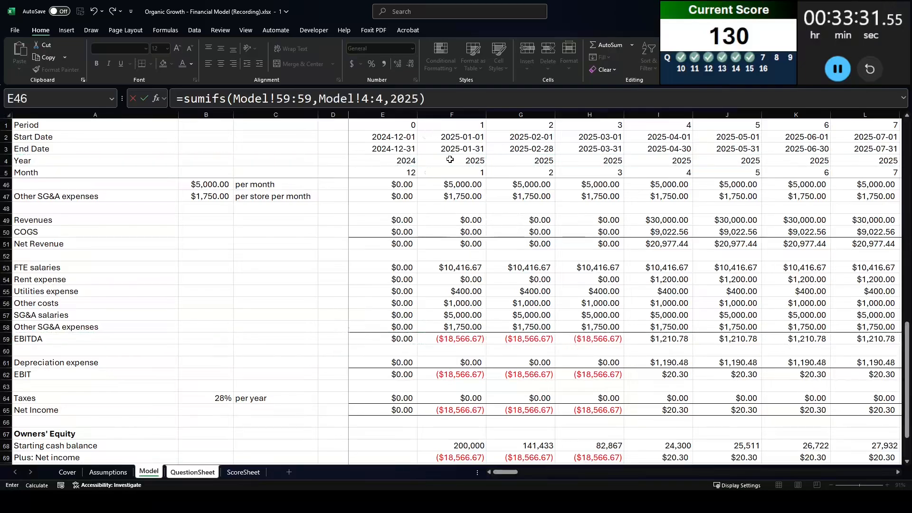
pyautogui.press('Return')
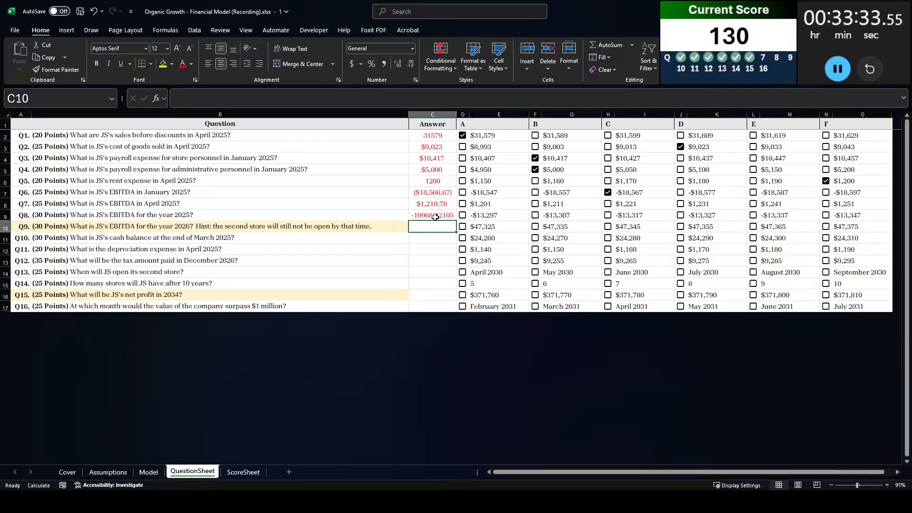
pyautogui.click(435, 216)
pyautogui.hotkey('ctrl', 'shift', '4')
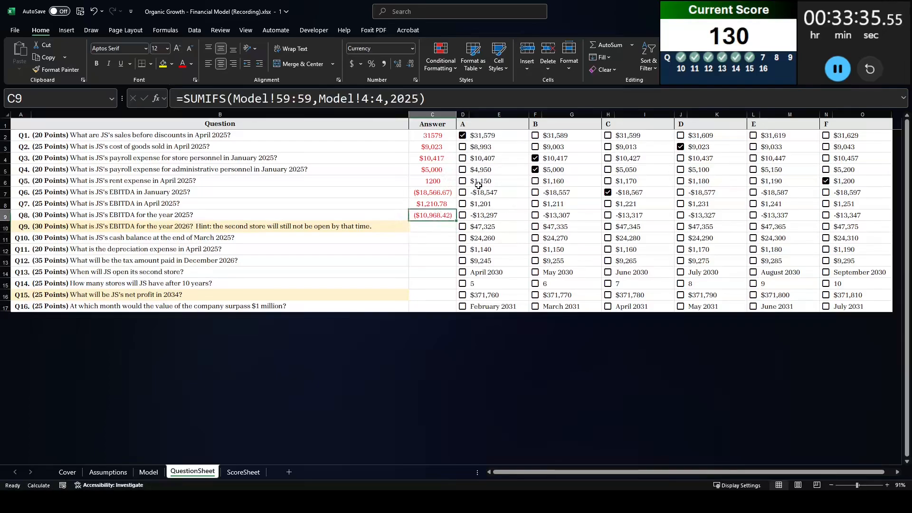
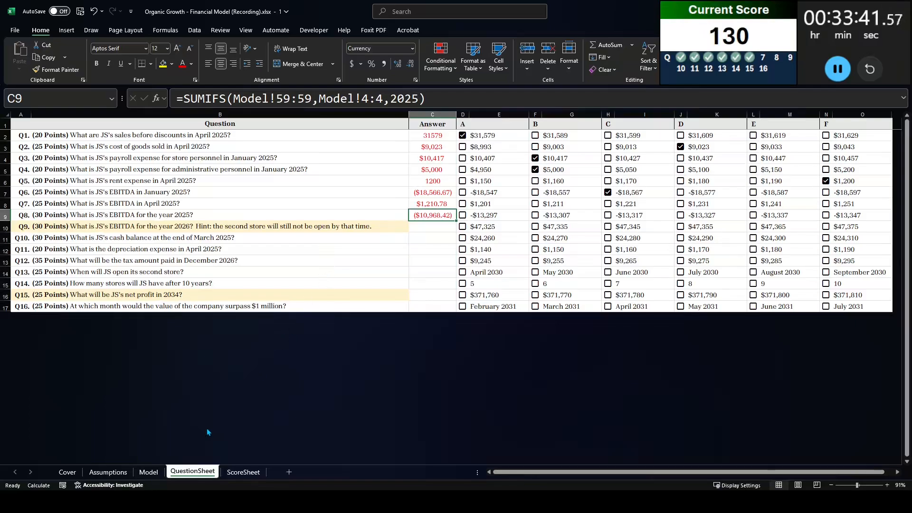
# - Examine the January to December 2025 EBITDA values in row 59 of the Model sheet against the Q8 answer
pyautogui.click(149, 472)
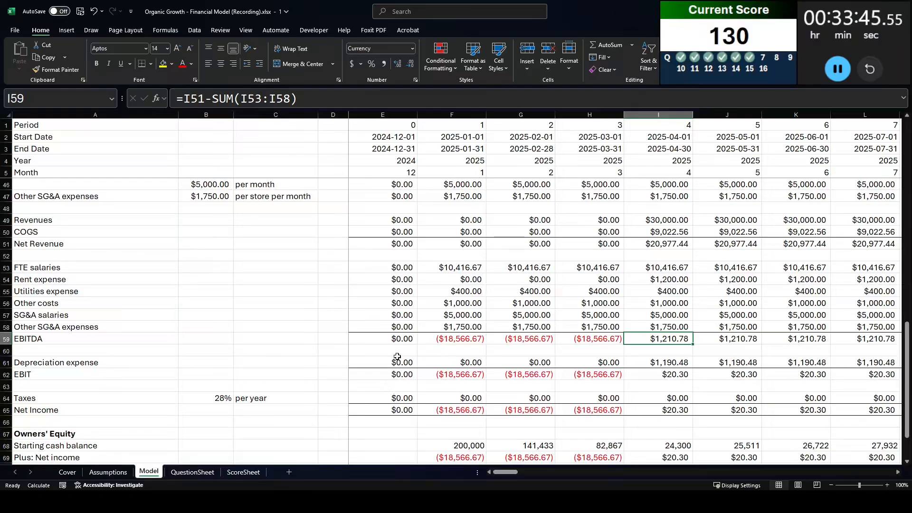
pyautogui.click(385, 346)
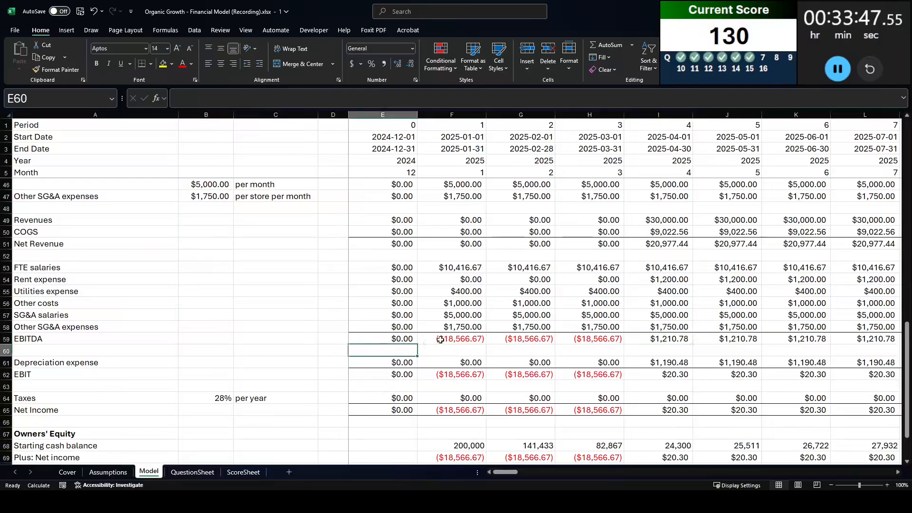
pyautogui.moveTo(454, 339); pyautogui.dragTo(882, 343)
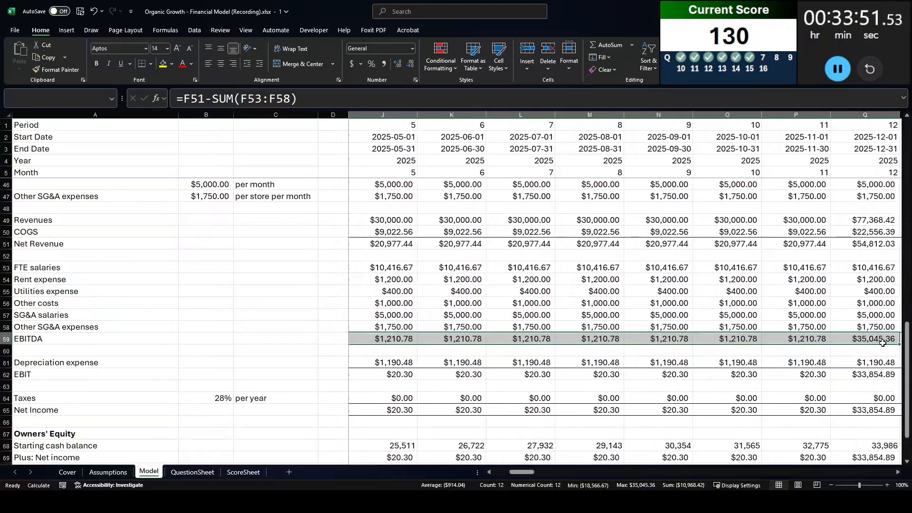
pyautogui.click(192, 472)
pyautogui.click(153, 473)
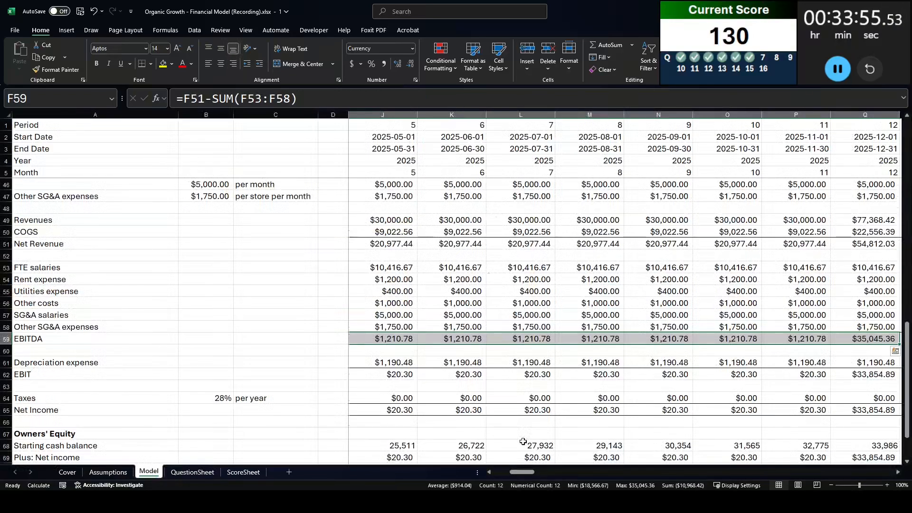
pyautogui.moveTo(519, 472); pyautogui.dragTo(503, 472)
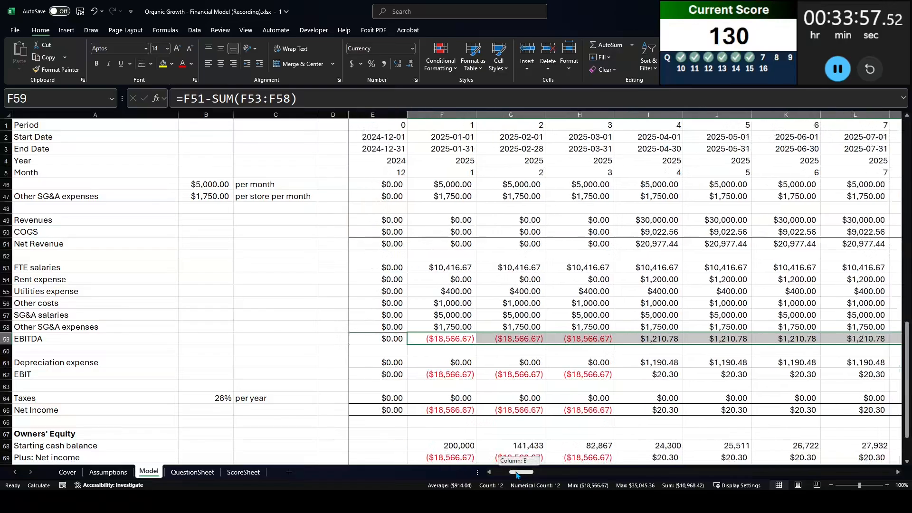
pyautogui.scroll(1, 494, 390)
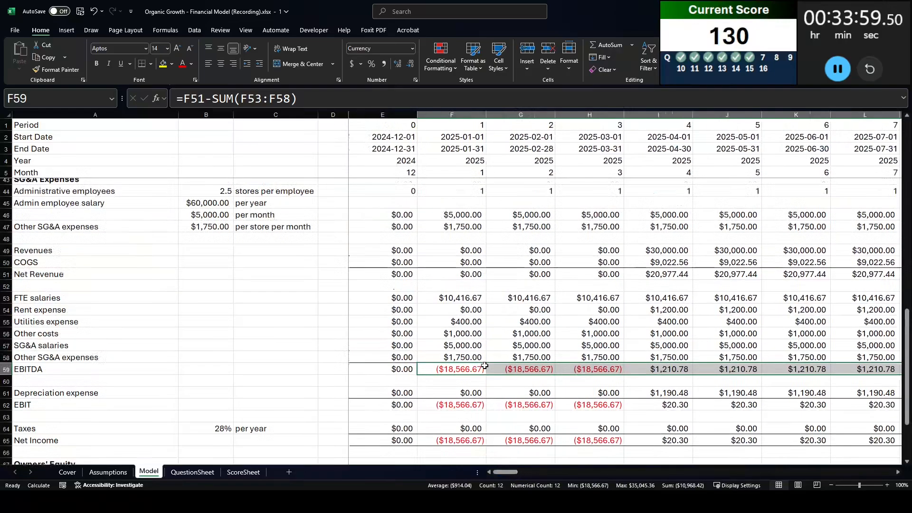
pyautogui.click(472, 373)
pyautogui.click(651, 375)
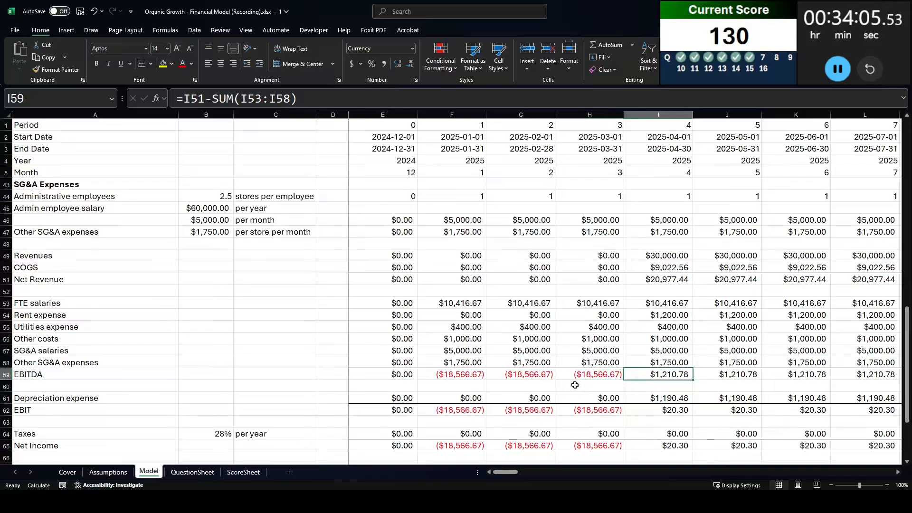
# - Examine the FTE salaries, rent and utilities expense lines that feed EBITDA in rows 53 to 59 of the Model sheet
pyautogui.scroll(3, 533, 376)
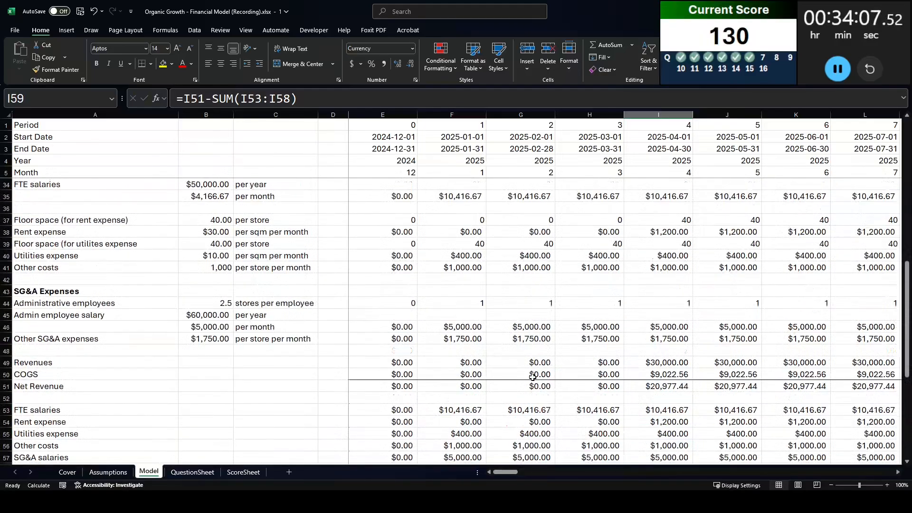
pyautogui.scroll(-1, 533, 377)
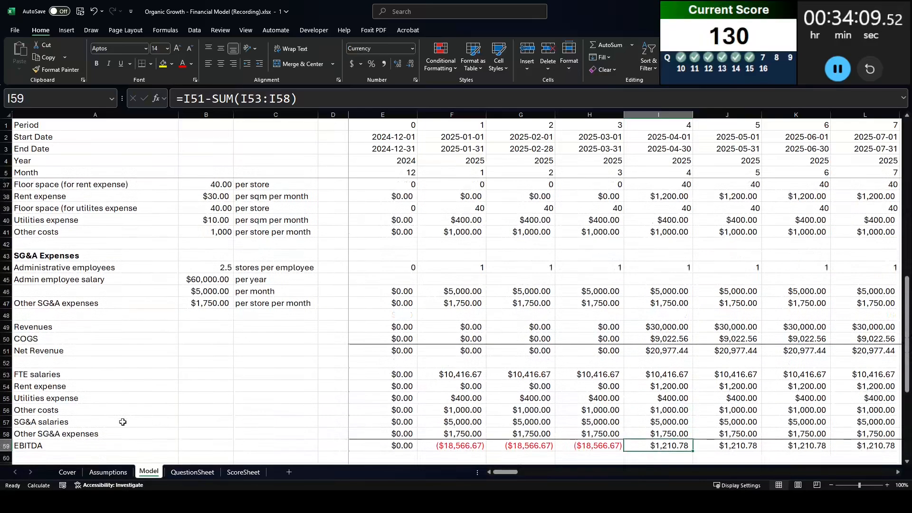
pyautogui.click(39, 407)
pyautogui.click(43, 376)
pyautogui.click(46, 384)
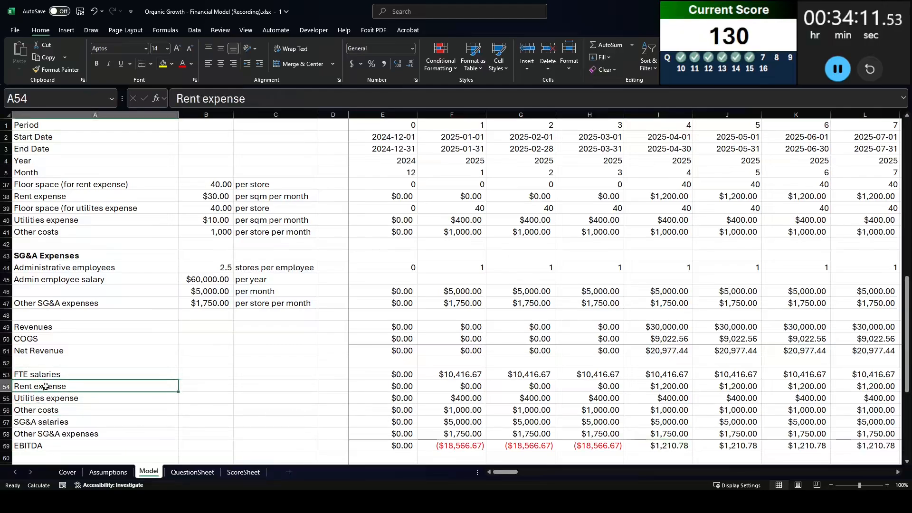
pyautogui.scroll(4, 46, 387)
pyautogui.scroll(-5, 45, 386)
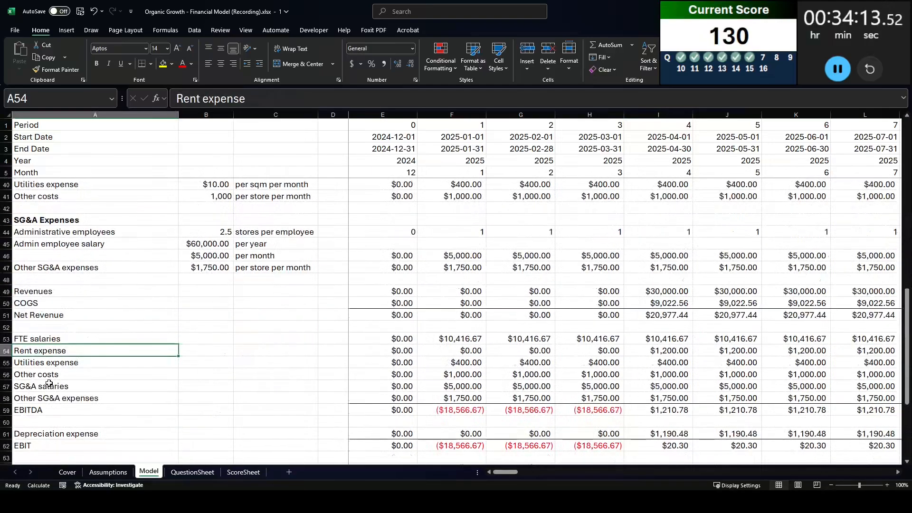
pyautogui.hotkey('shift', 'space')
pyautogui.hotkey('ctrl', 'shift', '+')
pyautogui.hotkey('shift', 'BackSpace')
pyautogui.write('De')
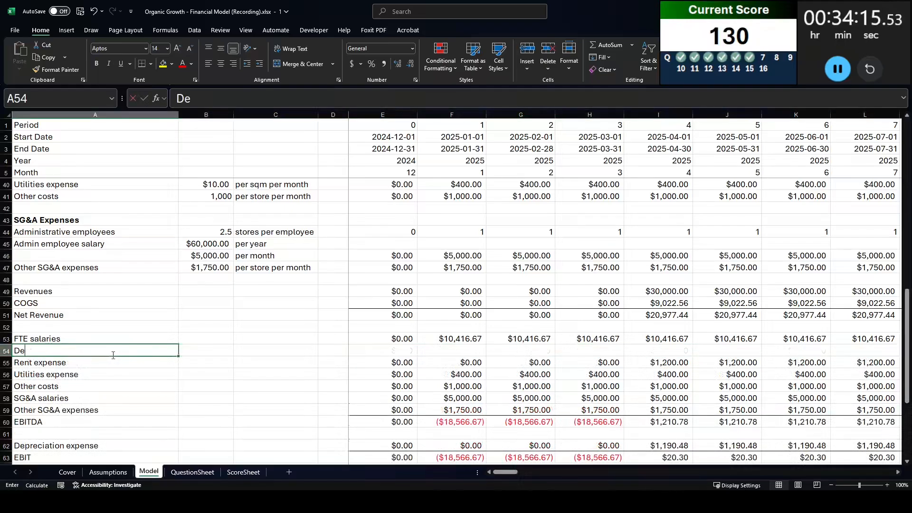
pyautogui.write('preciation expe')
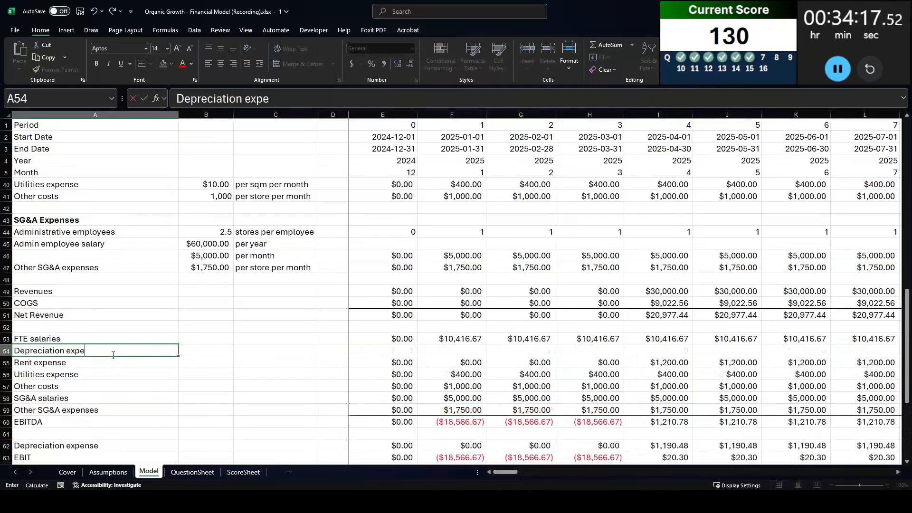
pyautogui.write('nse')
pyautogui.press('Escape')
pyautogui.hotkey('shift', 'space')
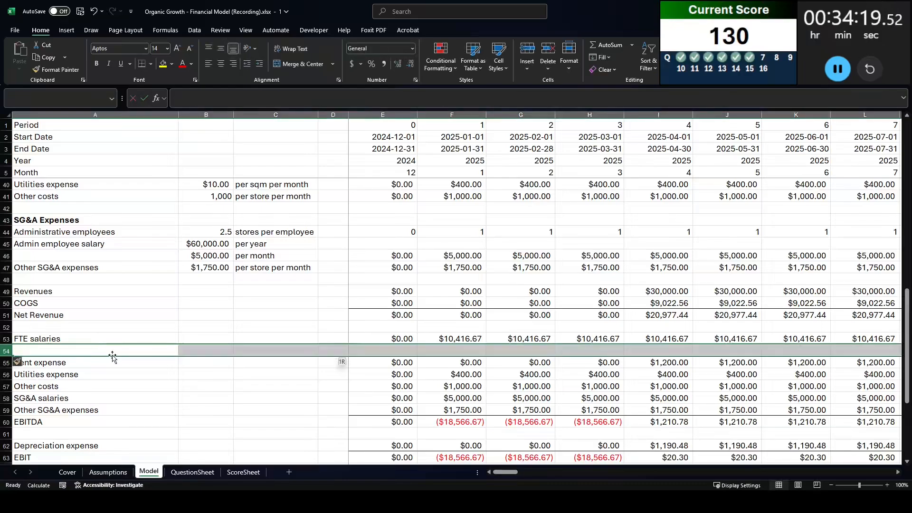
pyautogui.hotkey('ctrl', '-')
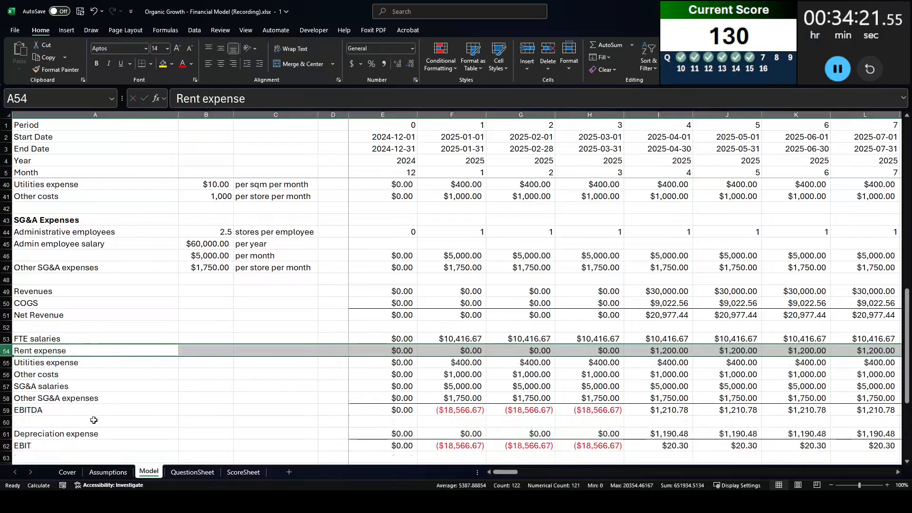
# - Check the depreciation, rent and other cost lines below Net Revenue against the cost inputs in B38:B41
pyautogui.click(122, 437)
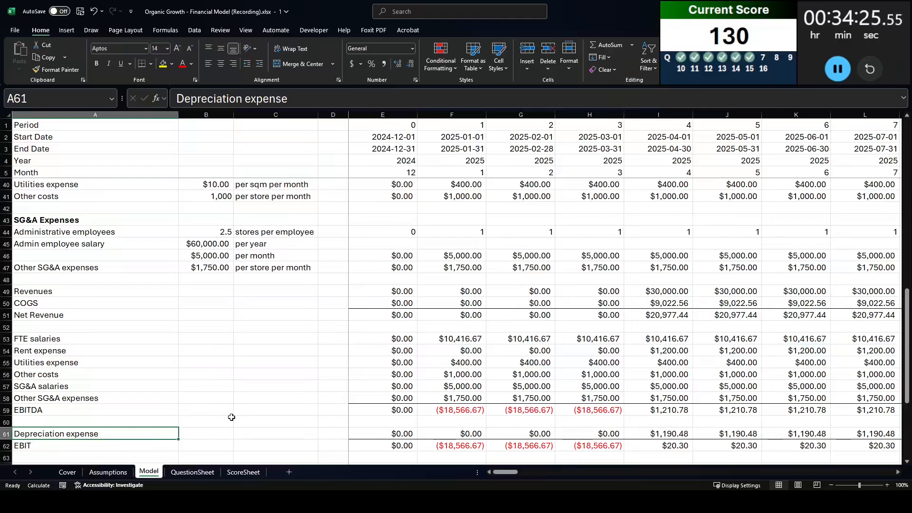
pyautogui.click(637, 371)
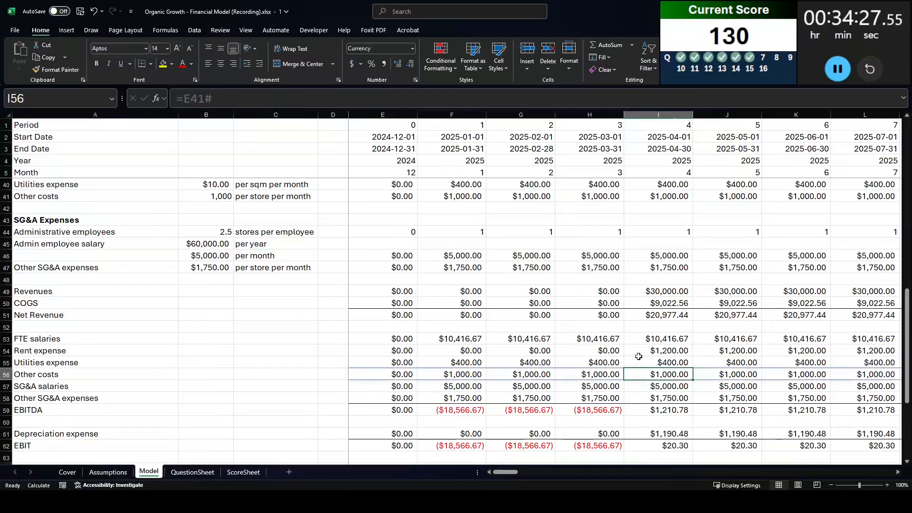
pyautogui.click(639, 355)
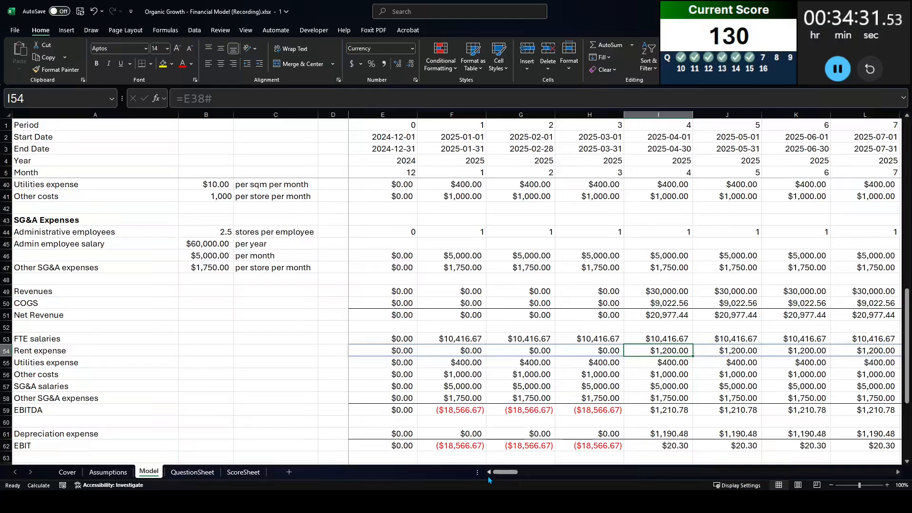
pyautogui.scroll(4, 255, 323)
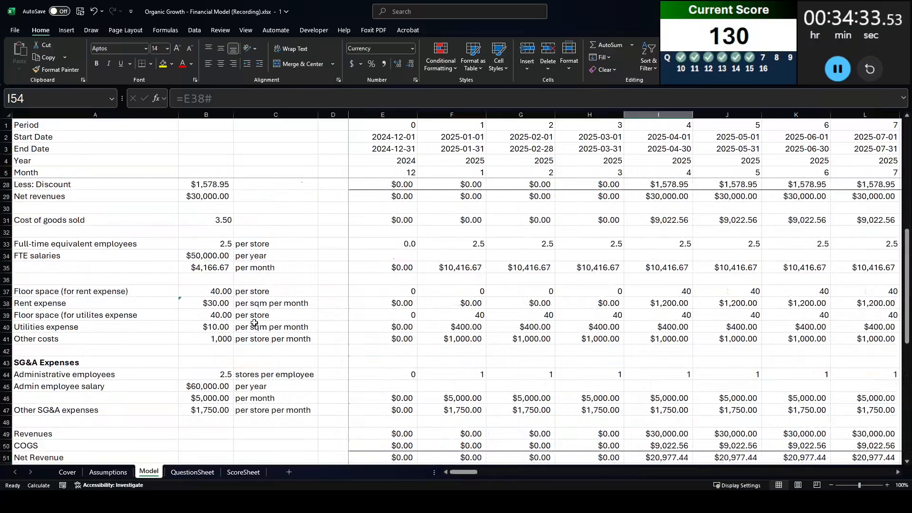
pyautogui.click(192, 300)
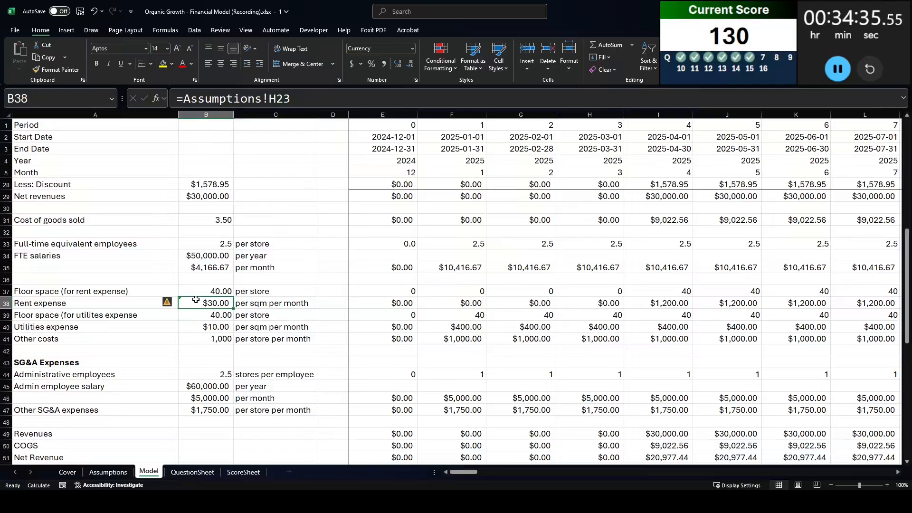
pyautogui.click(218, 318)
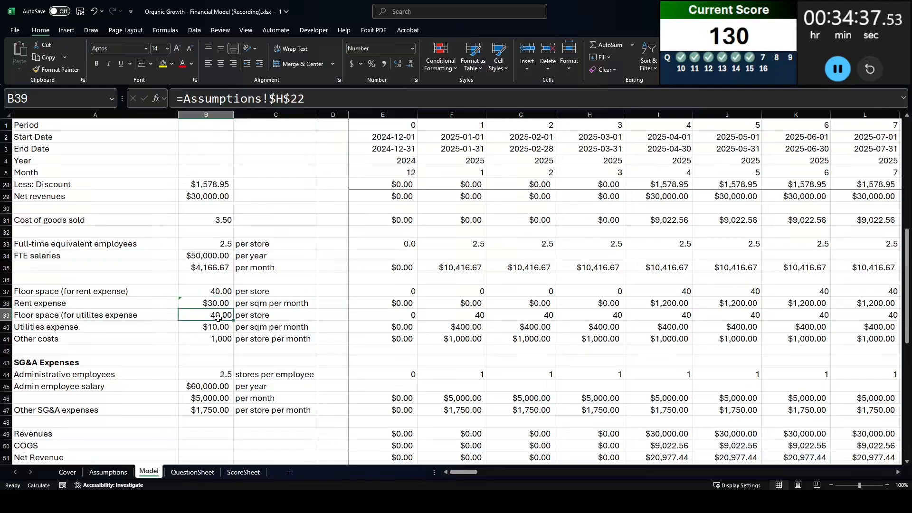
pyautogui.click(227, 324)
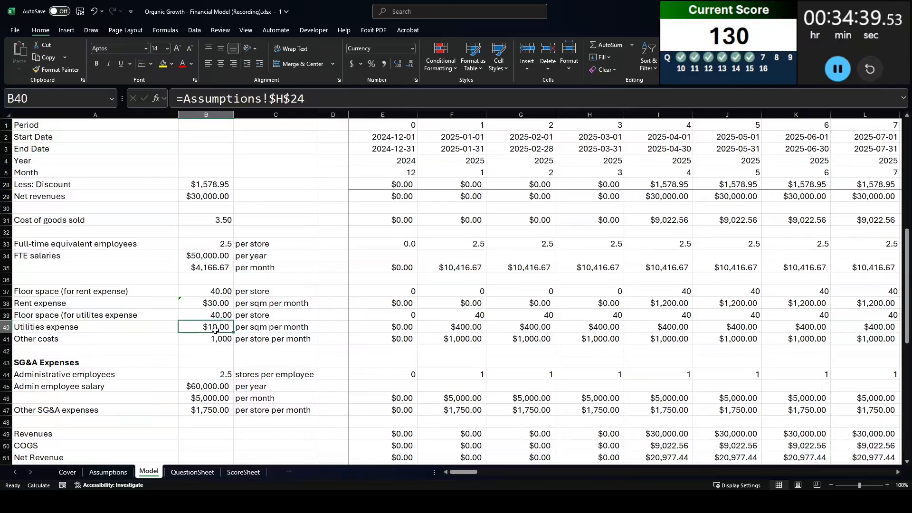
pyautogui.click(211, 338)
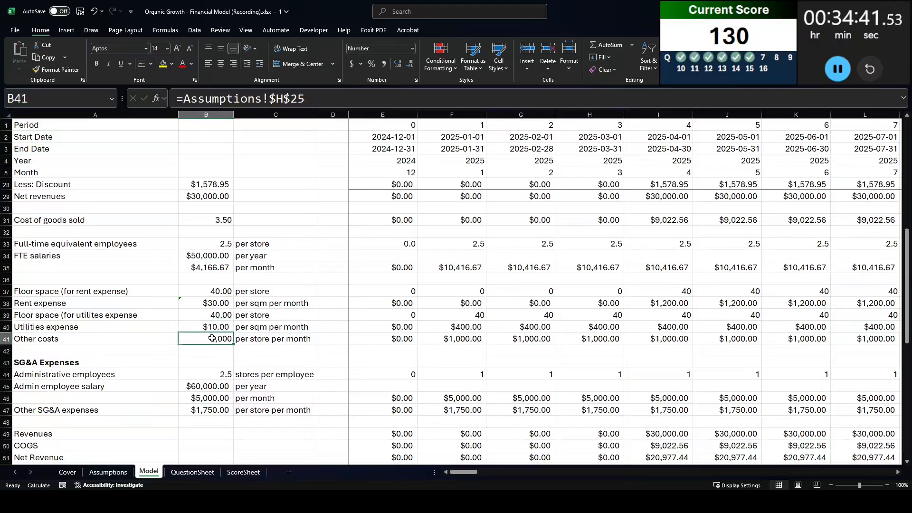
# - Compare the other costs and SG&A lines in rows 56 to 58 with their source calculations in rows 41 to 47
pyautogui.scroll(-3, 226, 350)
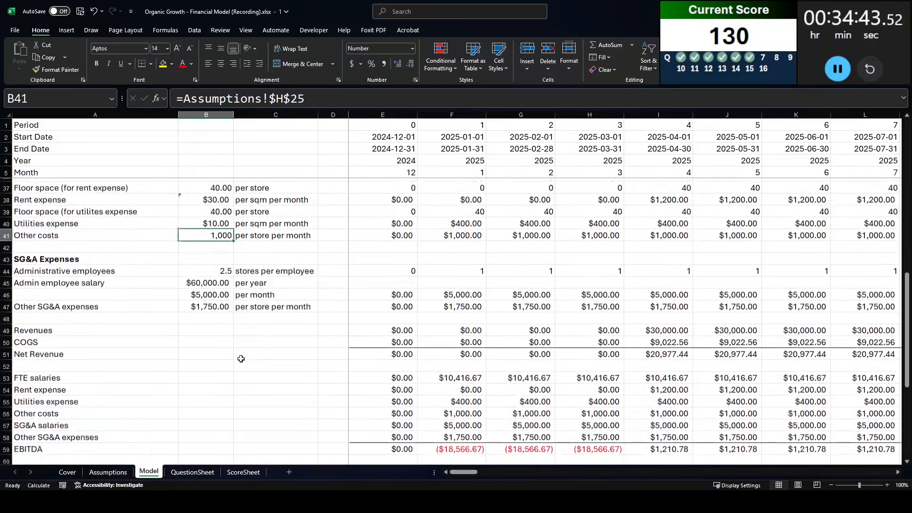
pyautogui.click(77, 410)
pyautogui.scroll(2, 109, 370)
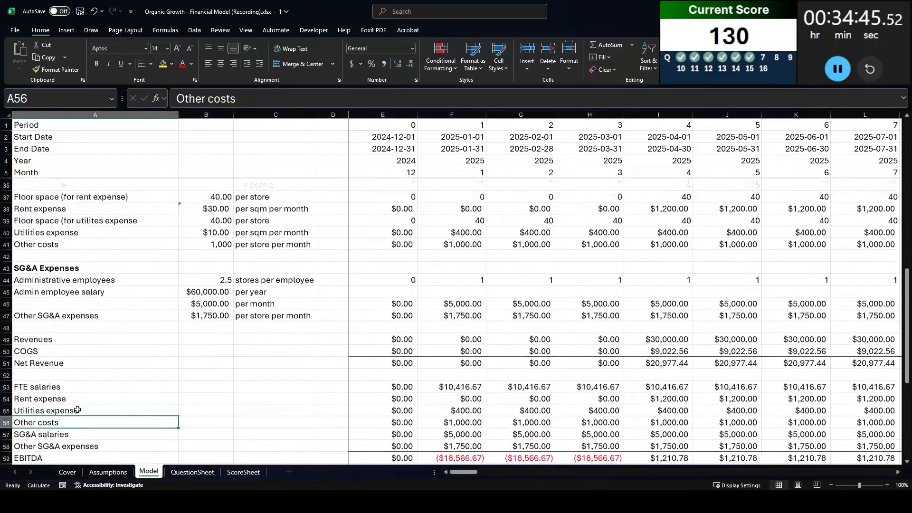
pyautogui.click(86, 370)
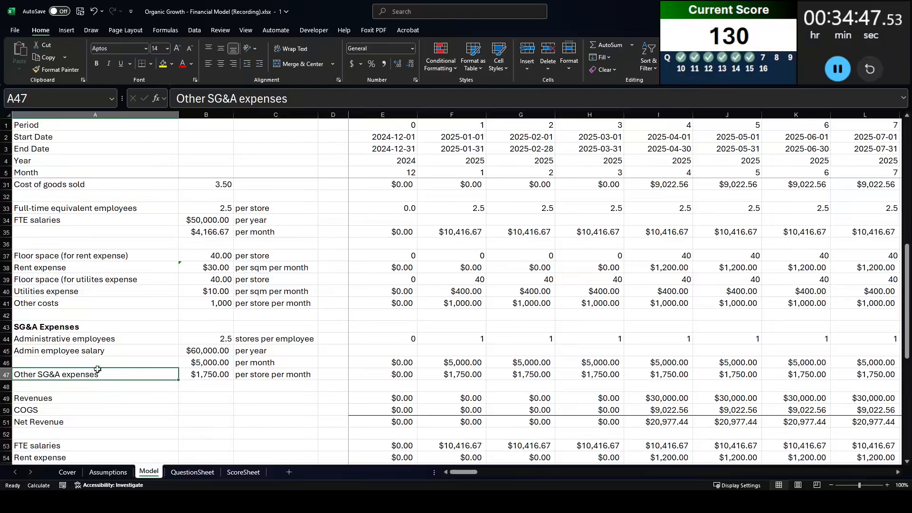
pyautogui.scroll(-4, 87, 370)
pyautogui.moveTo(62, 362); pyautogui.dragTo(65, 353)
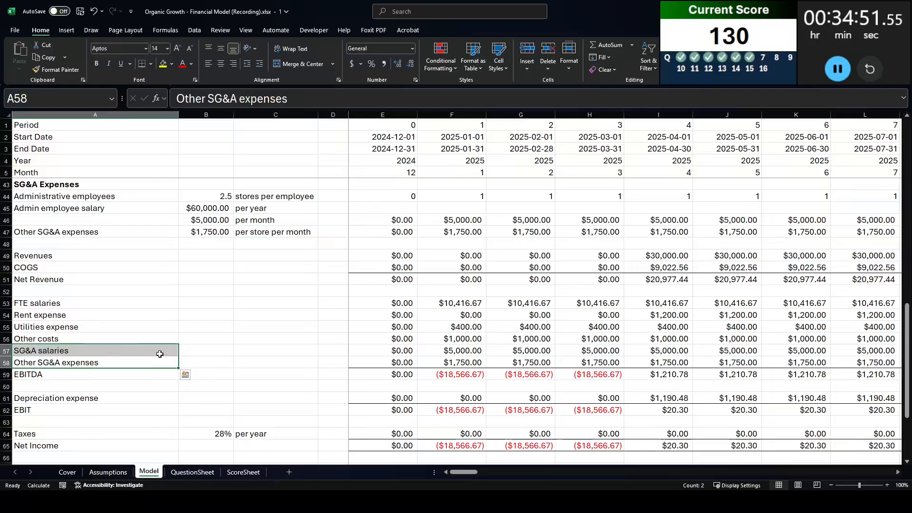
# - Trace the Revenues formula in E49 back to the Net revenues row of the Operations section
pyautogui.click(684, 257)
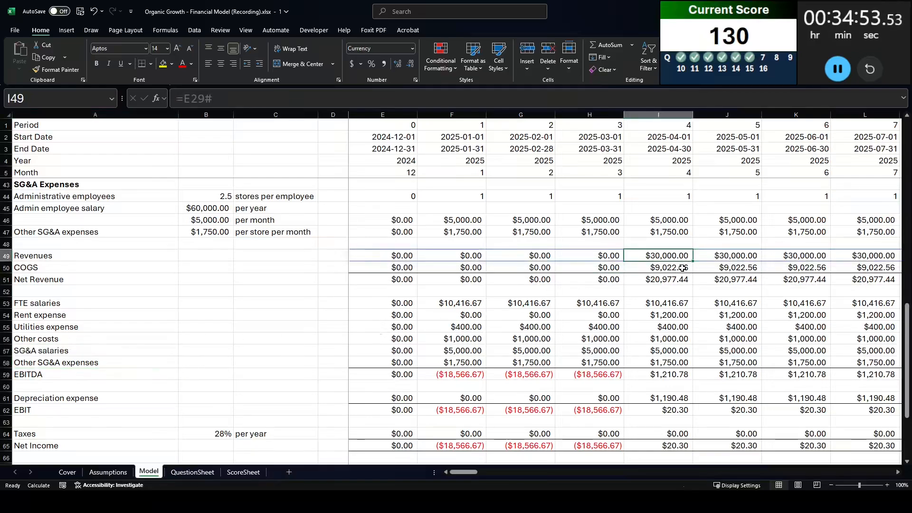
pyautogui.click(398, 261)
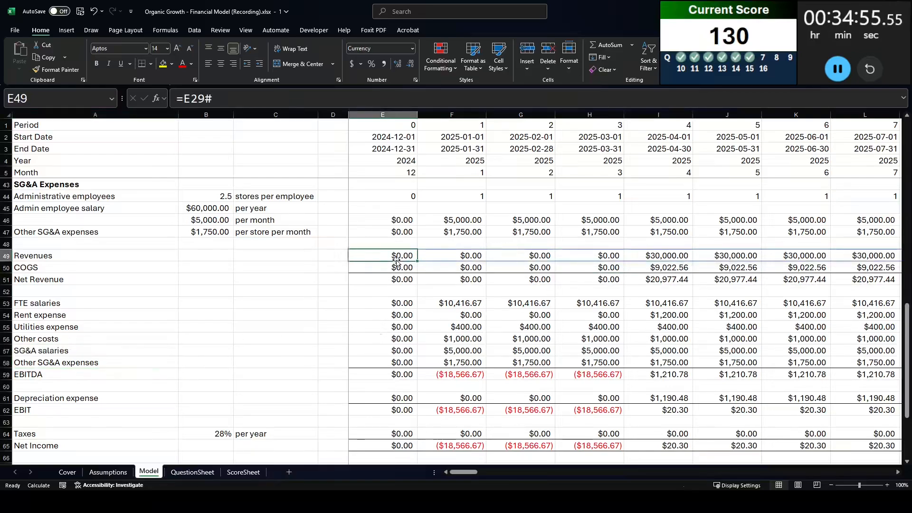
pyautogui.scroll(4, 404, 262)
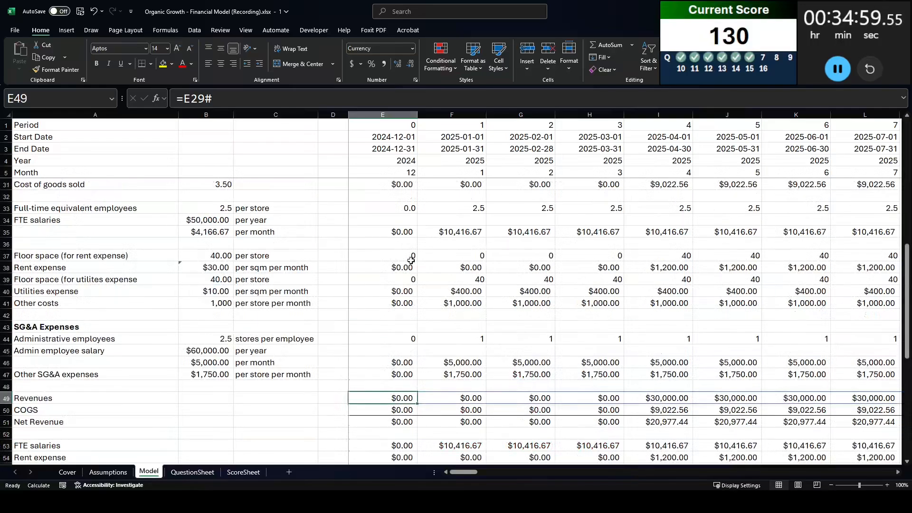
pyautogui.press('F2')
pyautogui.scroll(7, 347, 314)
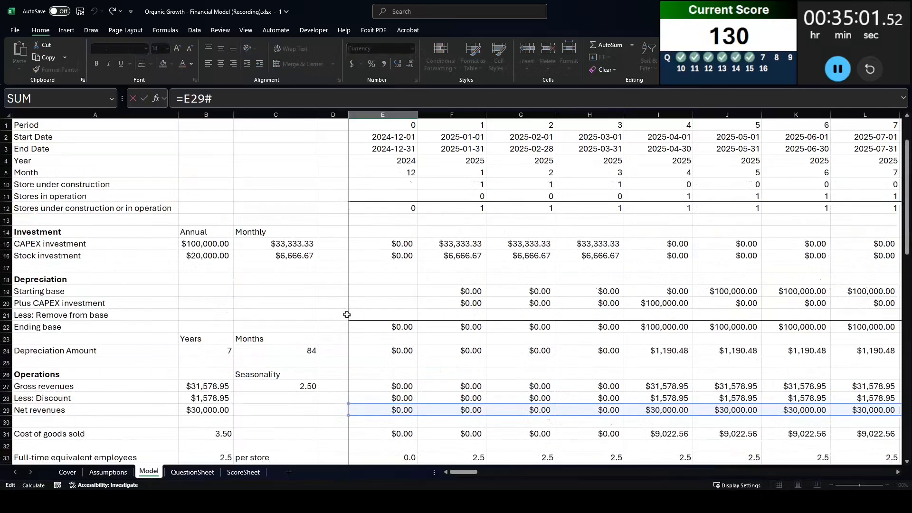
pyautogui.scroll(-7, 347, 315)
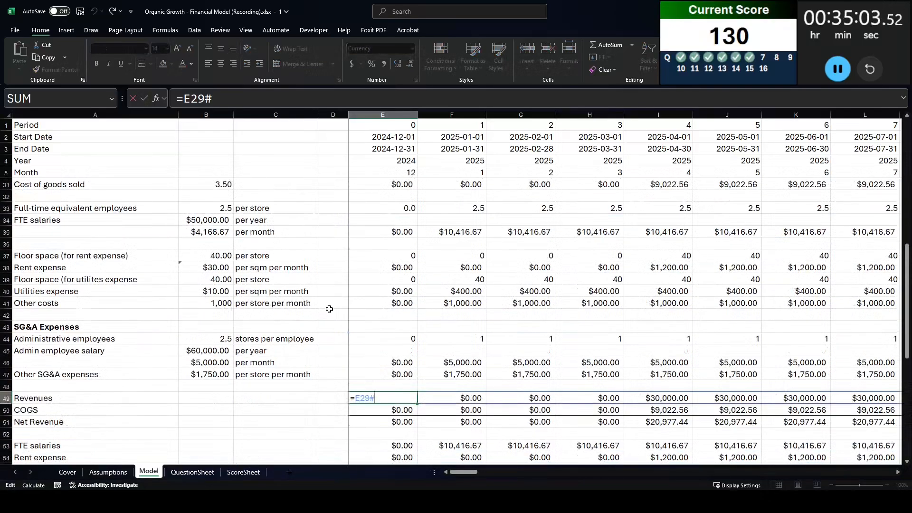
pyautogui.press('Return')
# - Trace the COGS formula in E50 back to the Cost of goods sold row
pyautogui.scroll(7, 386, 352)
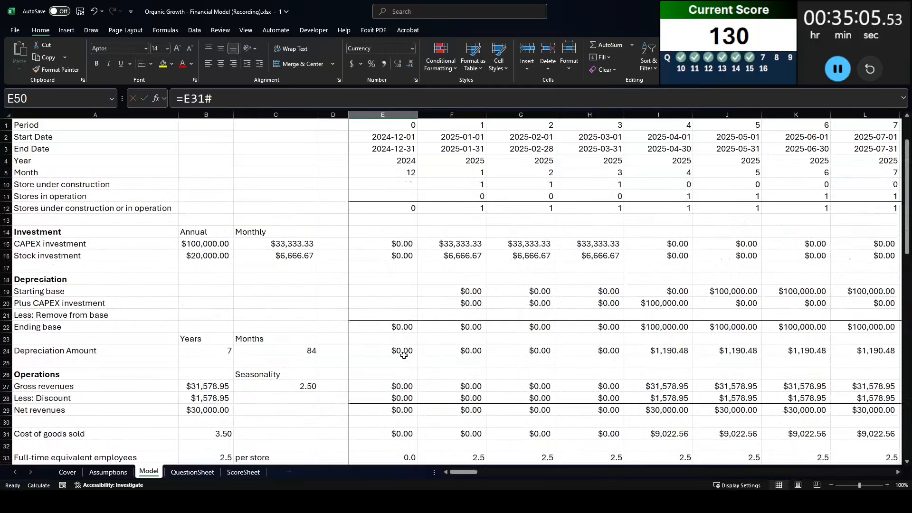
pyautogui.scroll(-6, 404, 356)
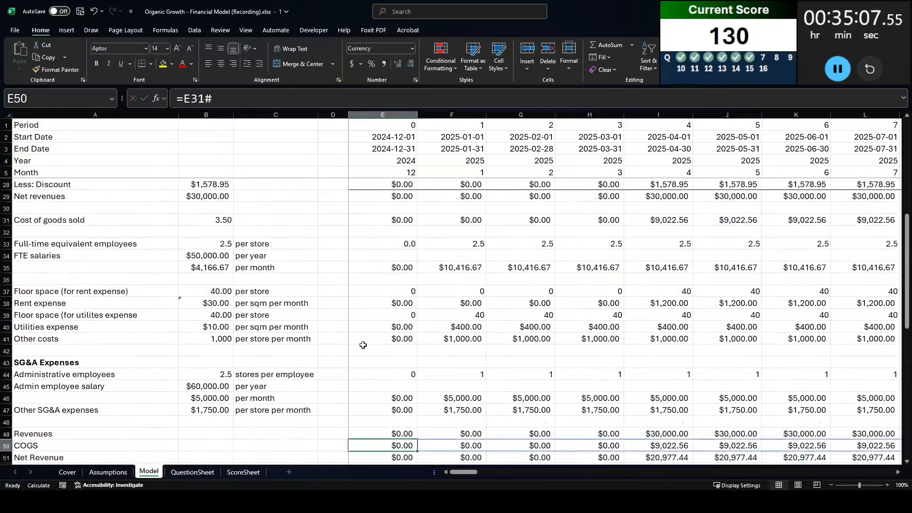
pyautogui.scroll(-4, 366, 345)
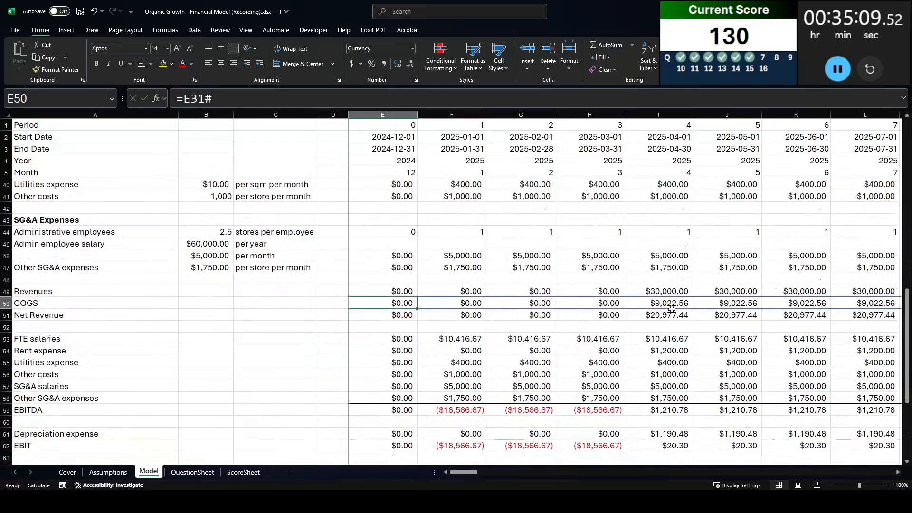
pyautogui.press('F2')
pyautogui.scroll(9, 603, 308)
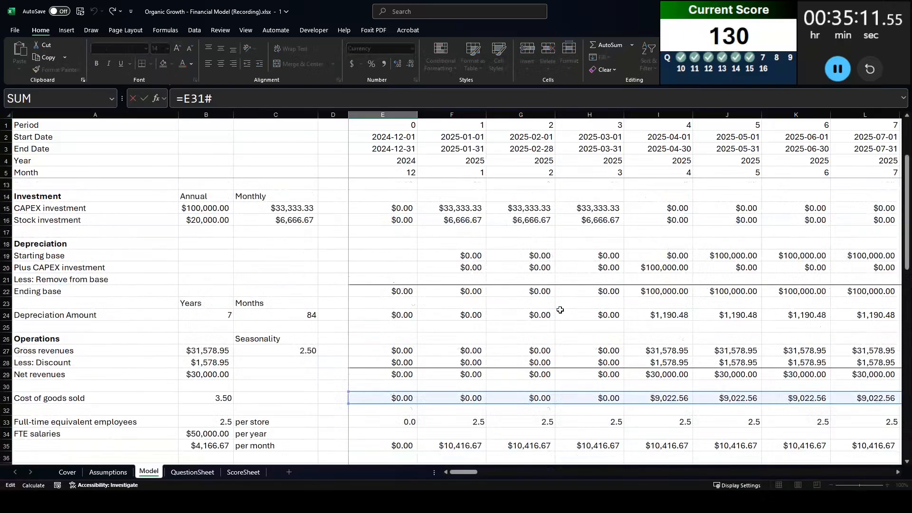
pyautogui.scroll(-9, 561, 310)
pyautogui.press('Return')
# - Check the Net Revenue formula in E51 against the Revenues and COGS rows and the Operations calculations behind them
pyautogui.press('F2')
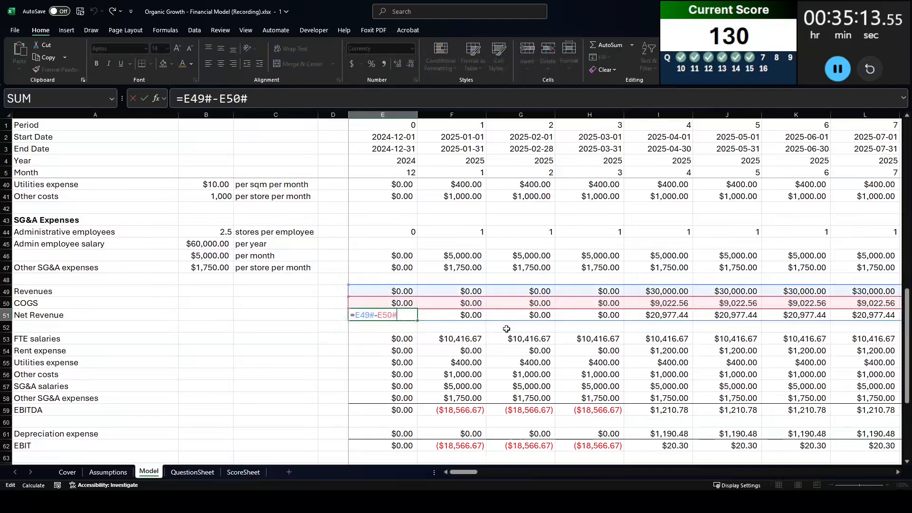
pyautogui.scroll(8, 481, 336)
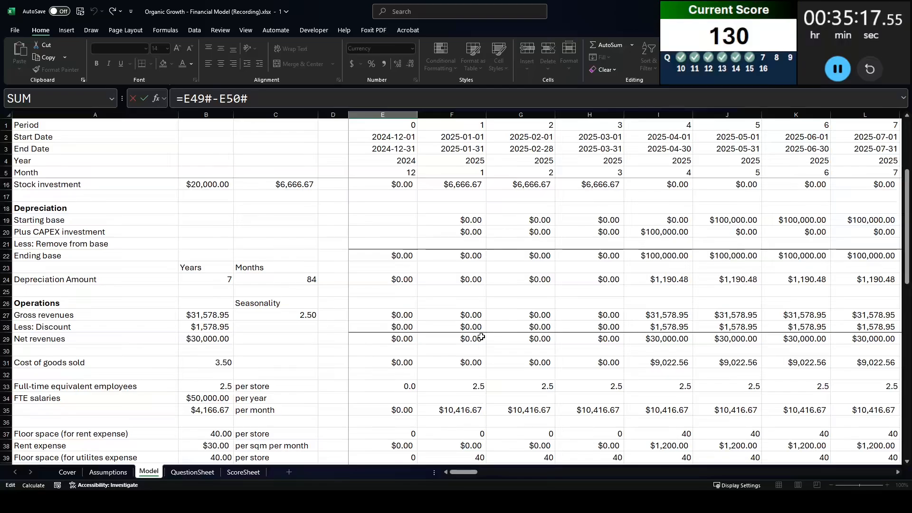
pyautogui.scroll(-6, 675, 367)
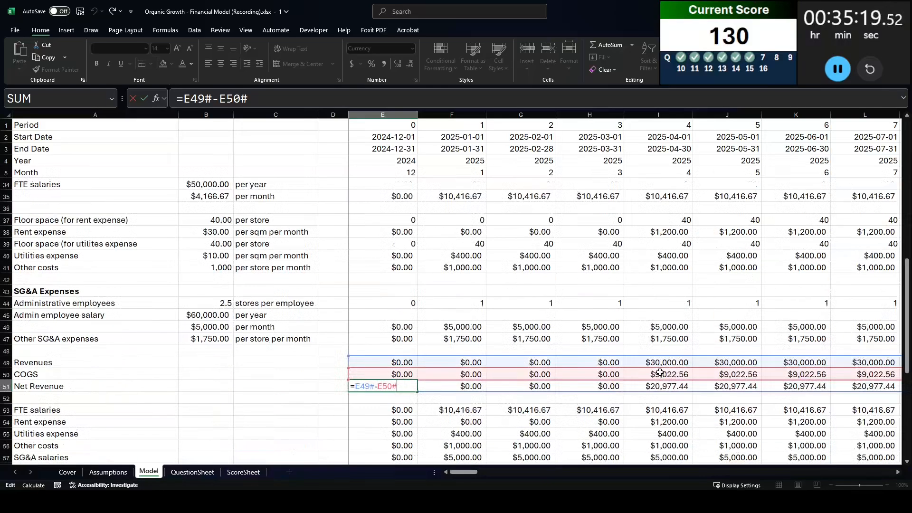
pyautogui.scroll(7, 640, 392)
pyautogui.scroll(-8, 635, 381)
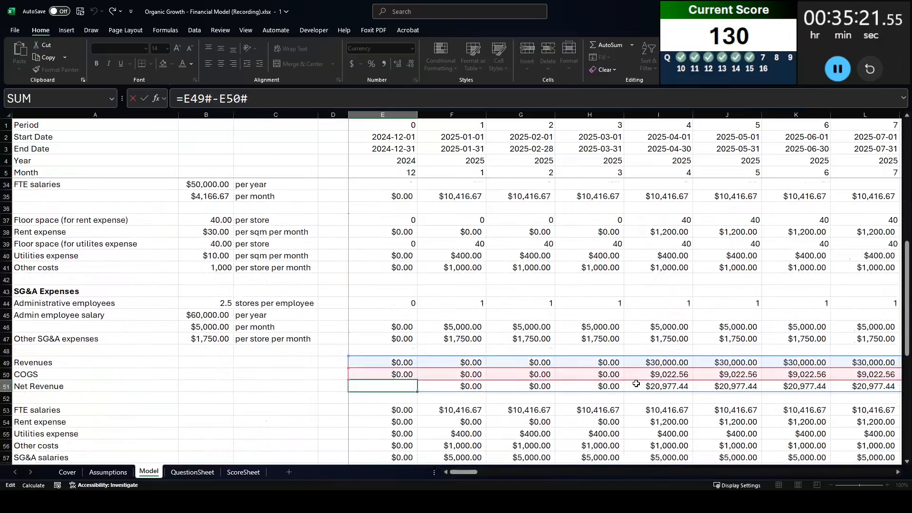
pyautogui.press('Return')
# - Trace the FTE salaries formula in E53 back to the monthly salary calculation in row 35
pyautogui.press('Down')
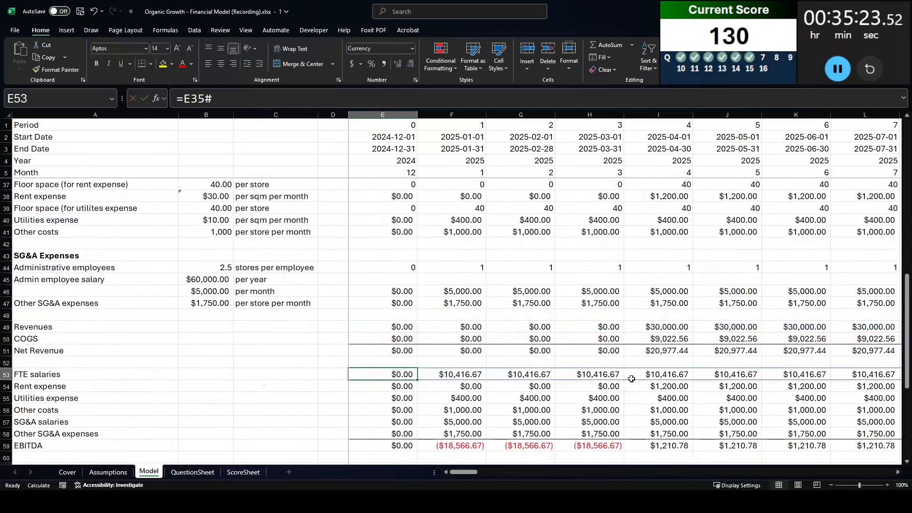
pyautogui.scroll(4, 622, 380)
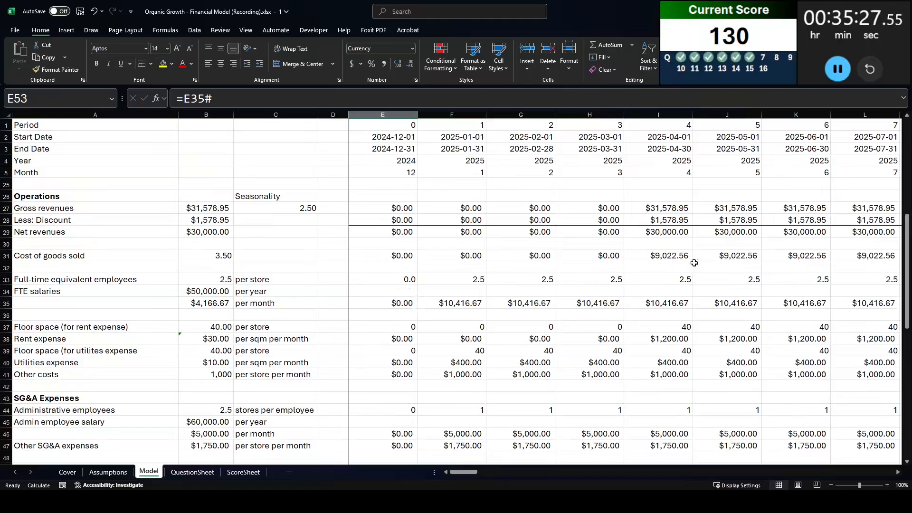
pyautogui.click(68, 251)
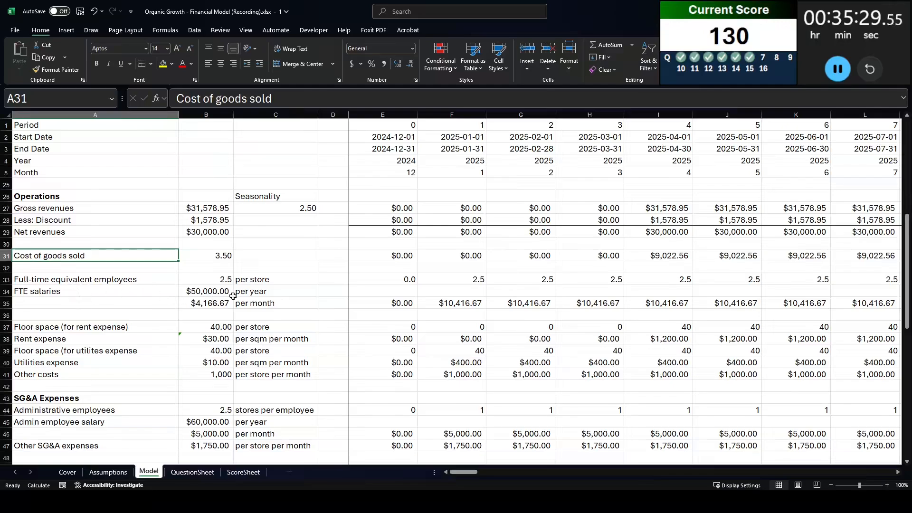
pyautogui.click(435, 305)
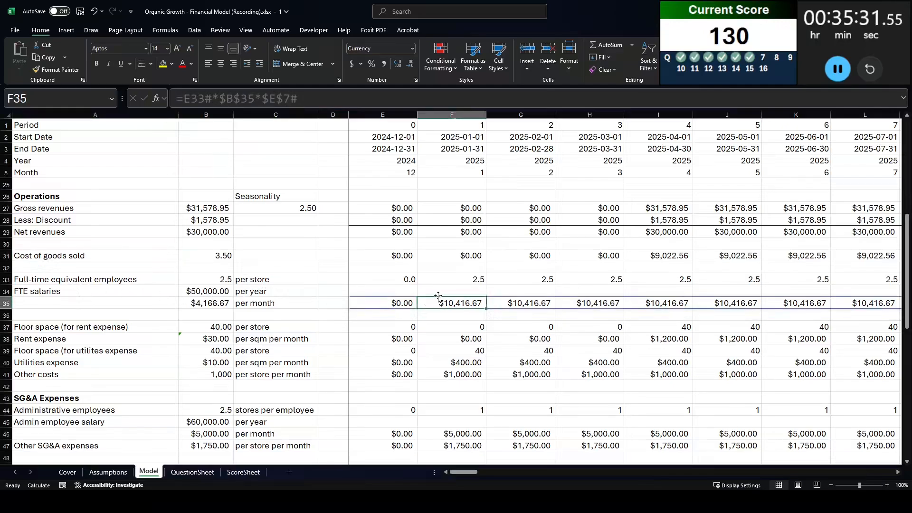
pyautogui.scroll(-4, 438, 297)
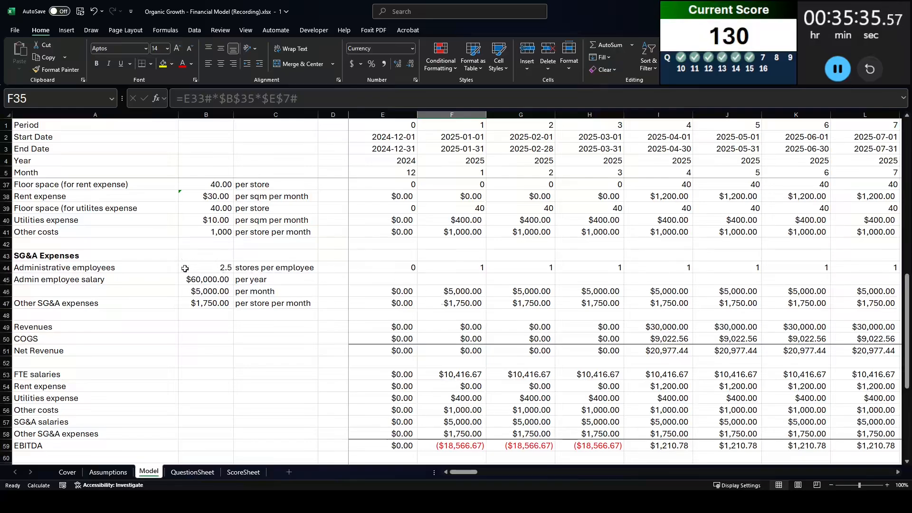
# - Check the SG&A formulas in rows 57 and 58 and the EBITDA formula in G59
pyautogui.click(204, 290)
pyautogui.click(544, 425)
pyautogui.click(534, 435)
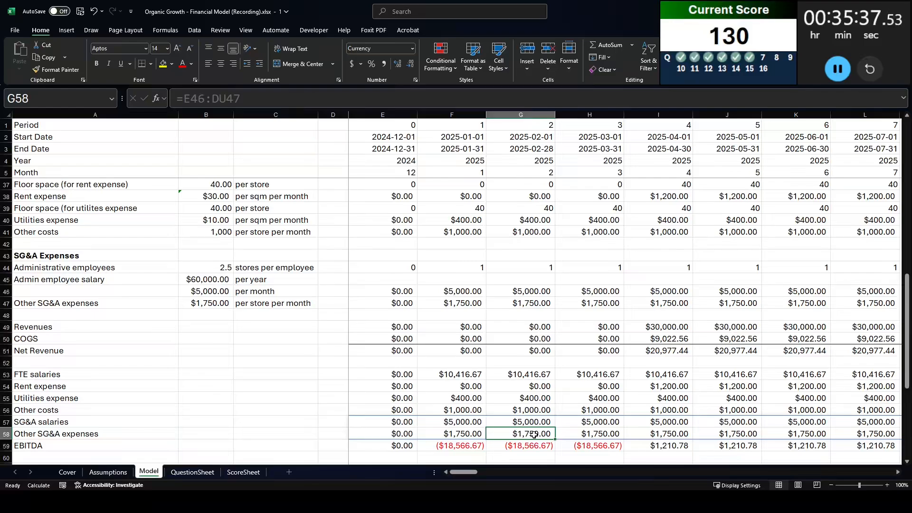
pyautogui.scroll(-3, 534, 435)
pyautogui.click(546, 339)
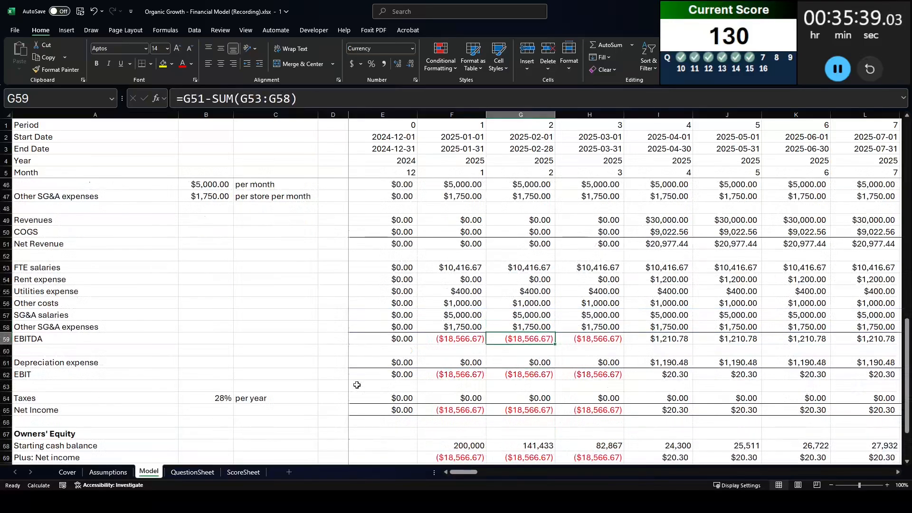
# - Review the Q8 answer formula on the QuestionSheet against the EBITDA and Operations rows of the Model sheet
pyautogui.click(199, 471)
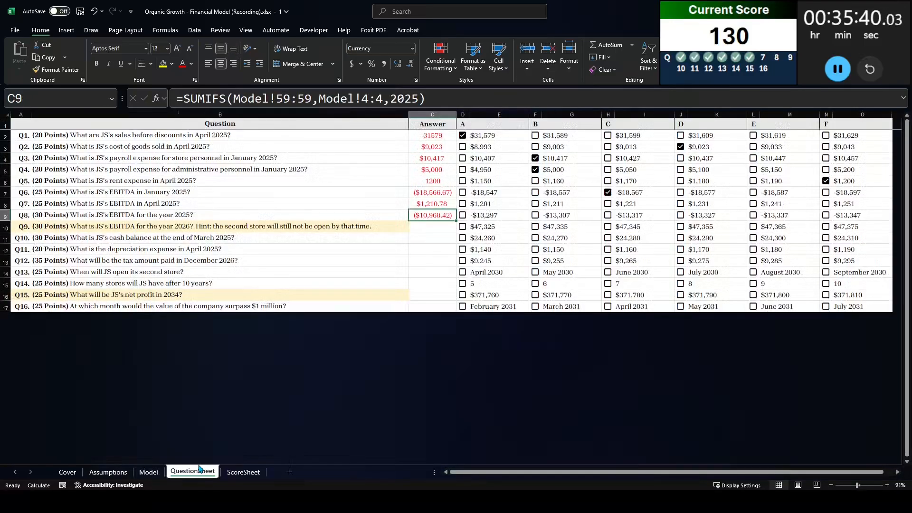
pyautogui.click(149, 472)
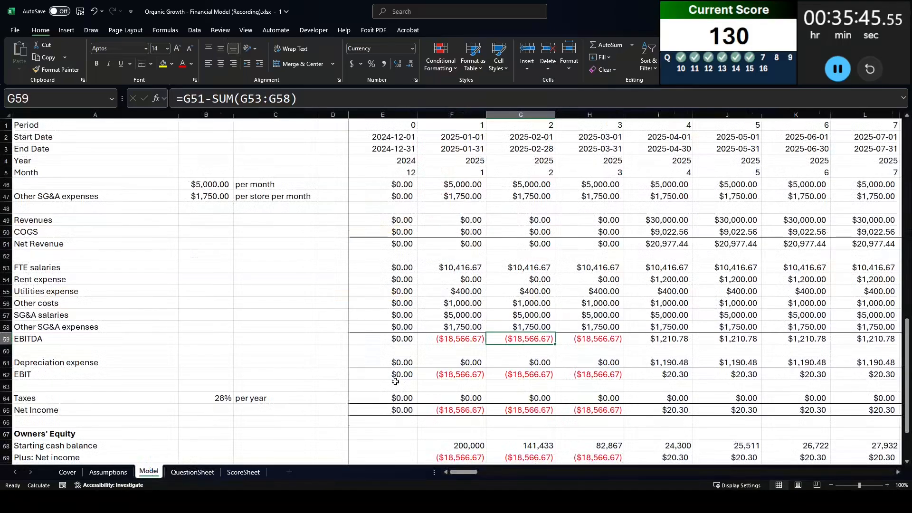
pyautogui.scroll(4, 395, 382)
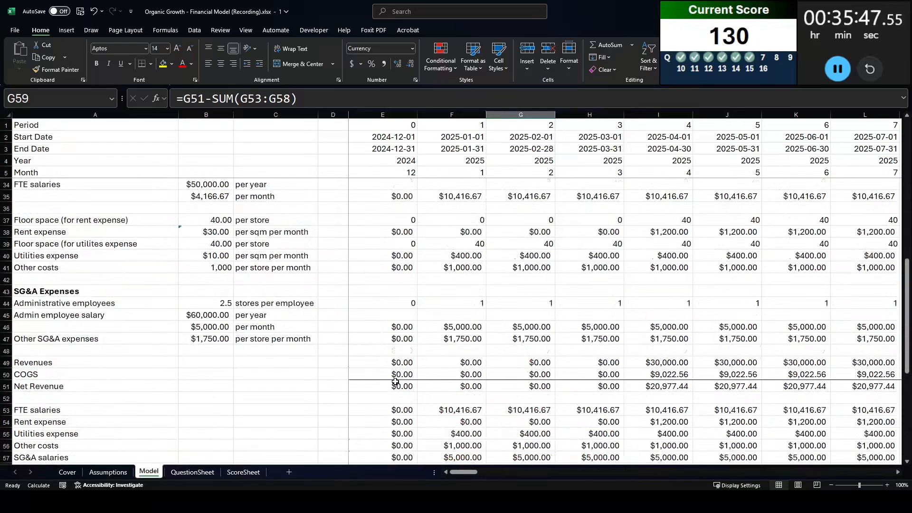
pyautogui.scroll(3, 395, 382)
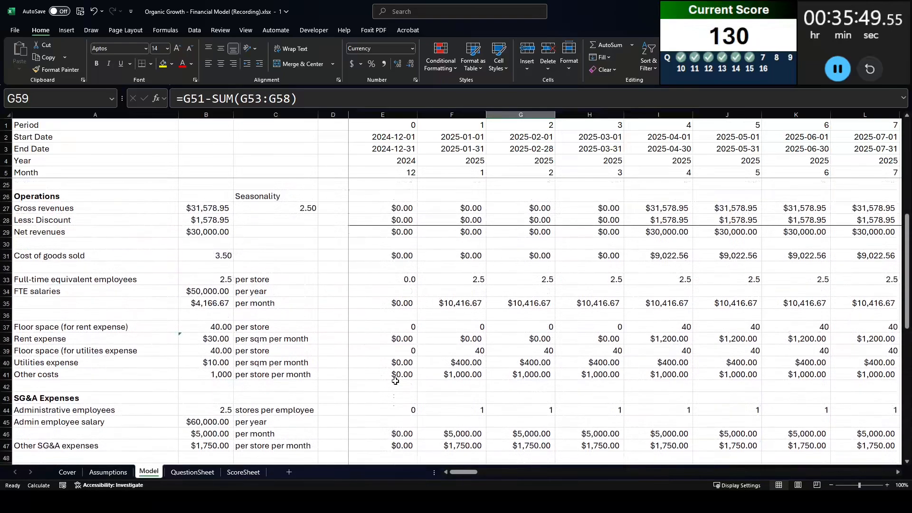
pyautogui.scroll(-2, 395, 381)
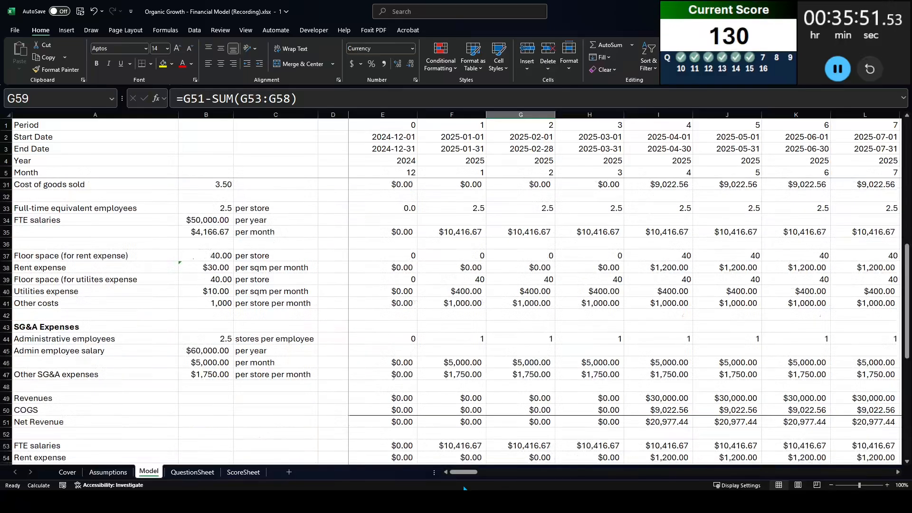
# - Examine the December 2025 revenues and discount, and inspect the Less: Discount formula in E28
pyautogui.moveTo(465, 473); pyautogui.dragTo(508, 471)
pyautogui.click(599, 398)
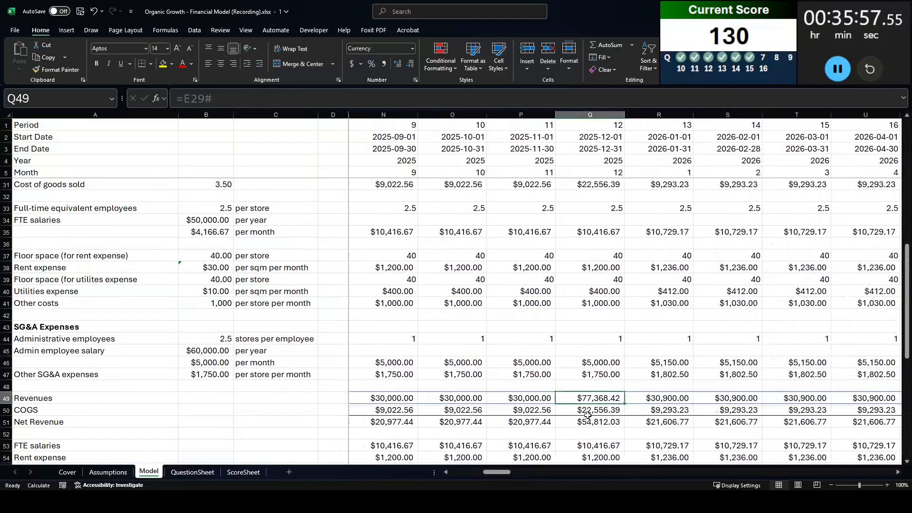
pyautogui.scroll(4, 506, 449)
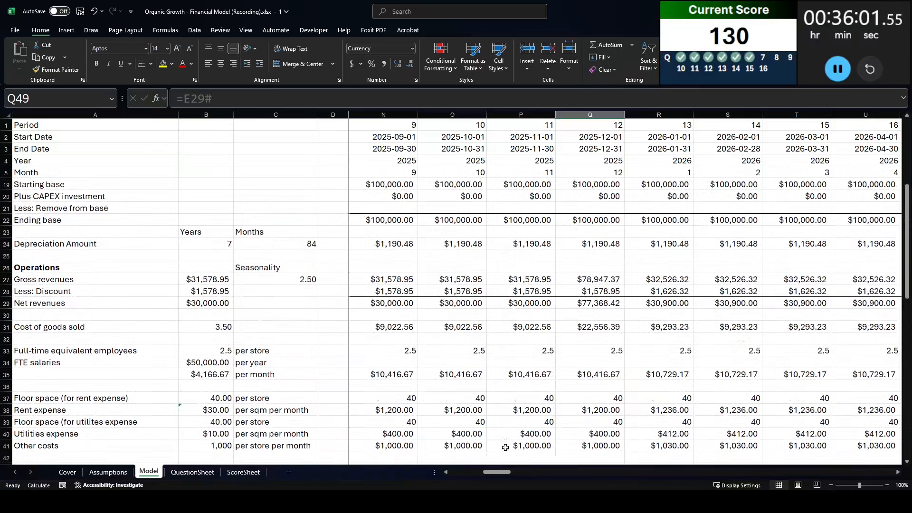
pyautogui.click(604, 292)
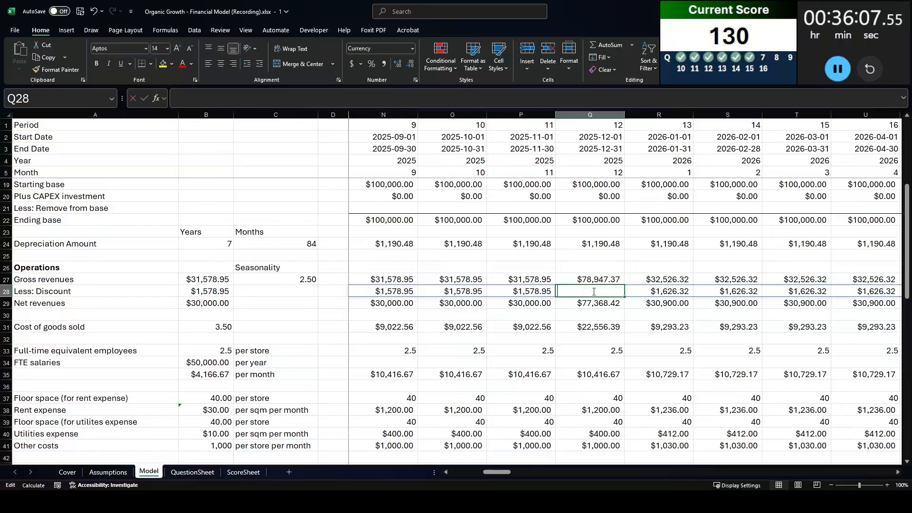
pyautogui.hotkey('ctrl', 'Left')
pyautogui.press('F2')
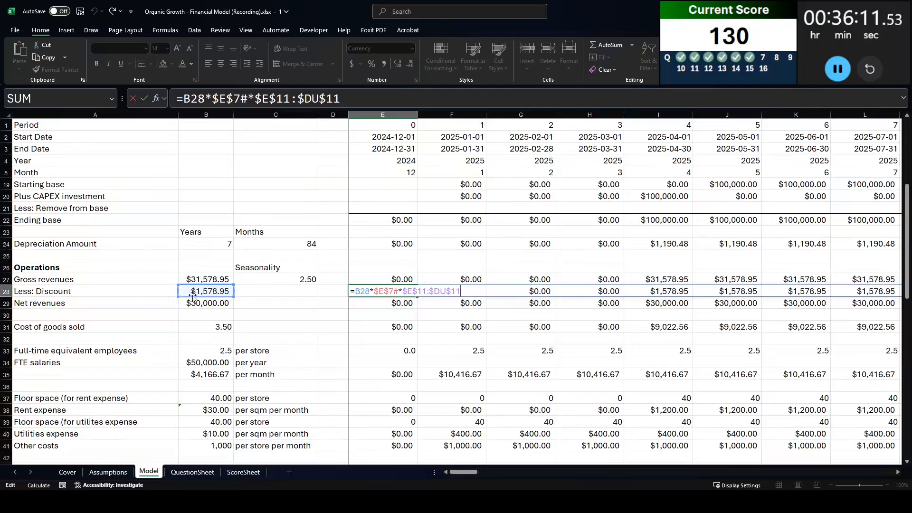
pyautogui.press('Escape')
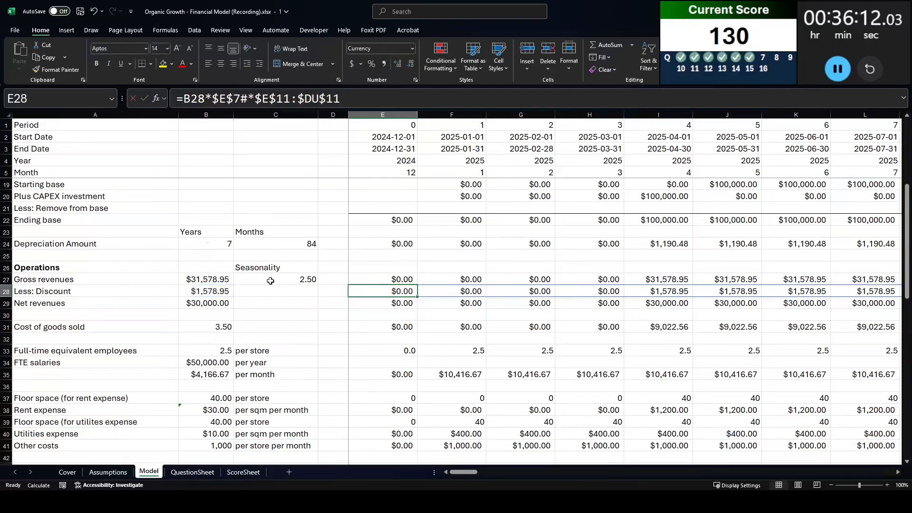
# - Replace the Less: Discount formula in E28 with =E27#*5%
pyautogui.write('=')
pyautogui.click(360, 277)
pyautogui.write('#*5%')
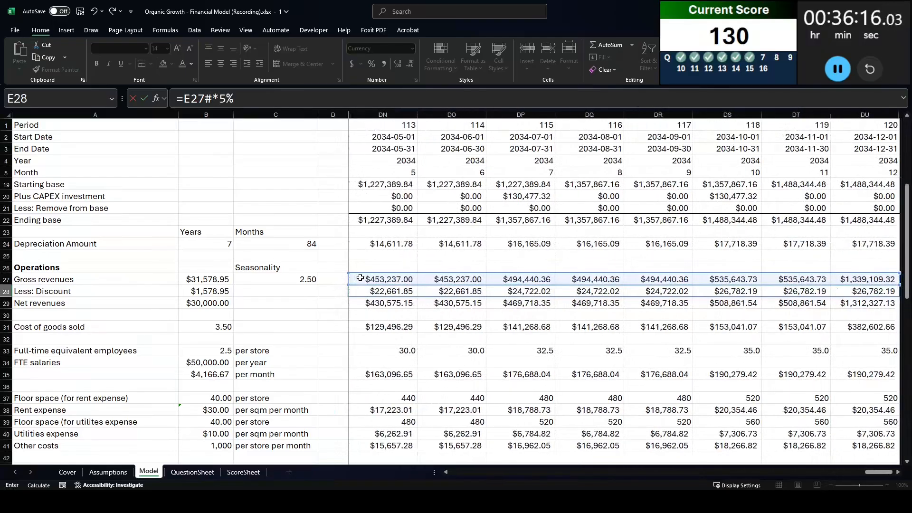
pyautogui.press('Return')
pyautogui.press('Up')
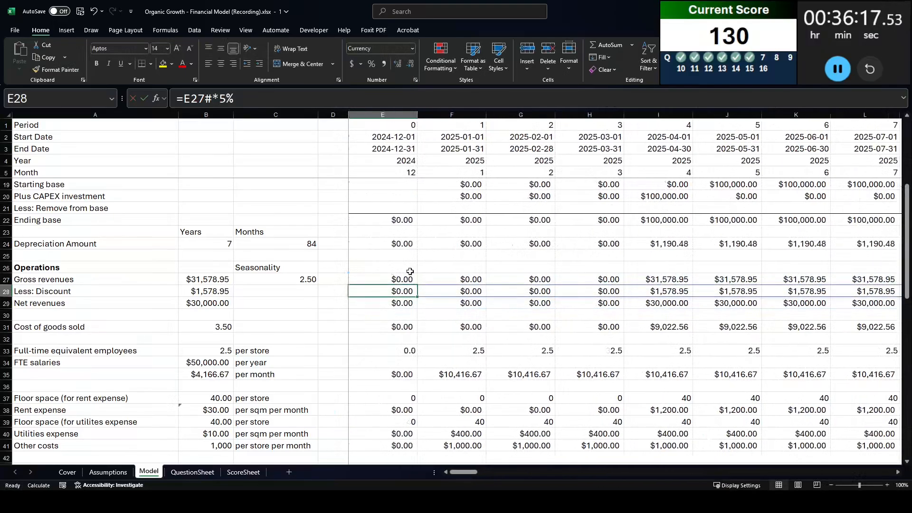
# - Check the December 2025 gross revenues and discount in the Model, and mark -$13,337 as the answer to Q8
pyautogui.moveTo(466, 471); pyautogui.dragTo(481, 472)
pyautogui.click(843, 279)
pyautogui.press('Right')
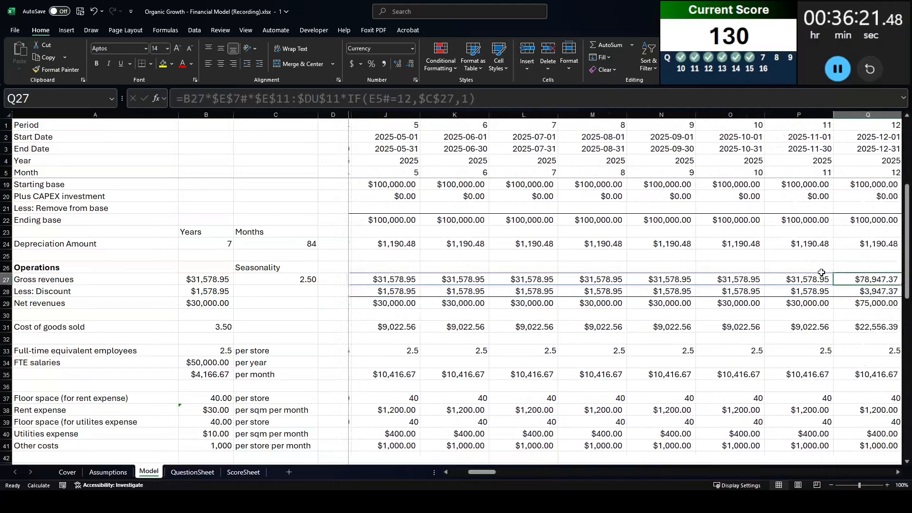
pyautogui.press('Down')
pyautogui.hotkey('ctrl', 'space')
pyautogui.click(192, 472)
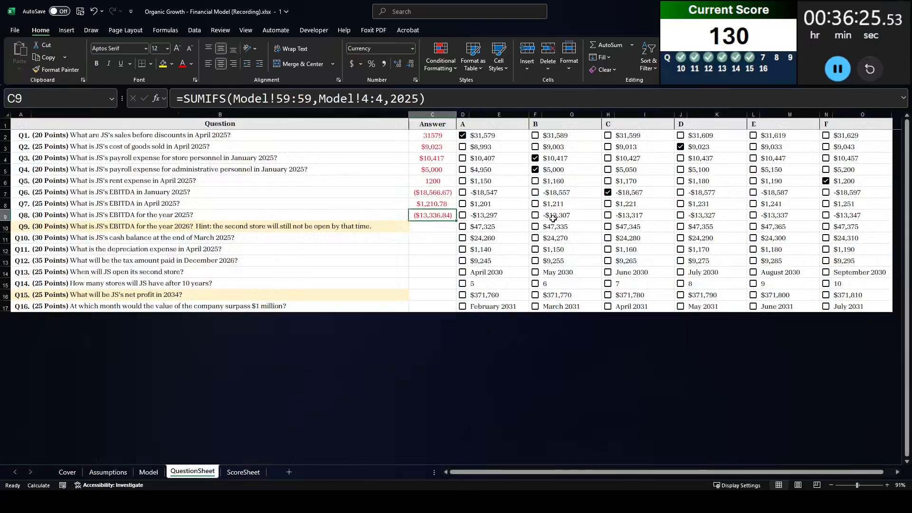
pyautogui.click(753, 216)
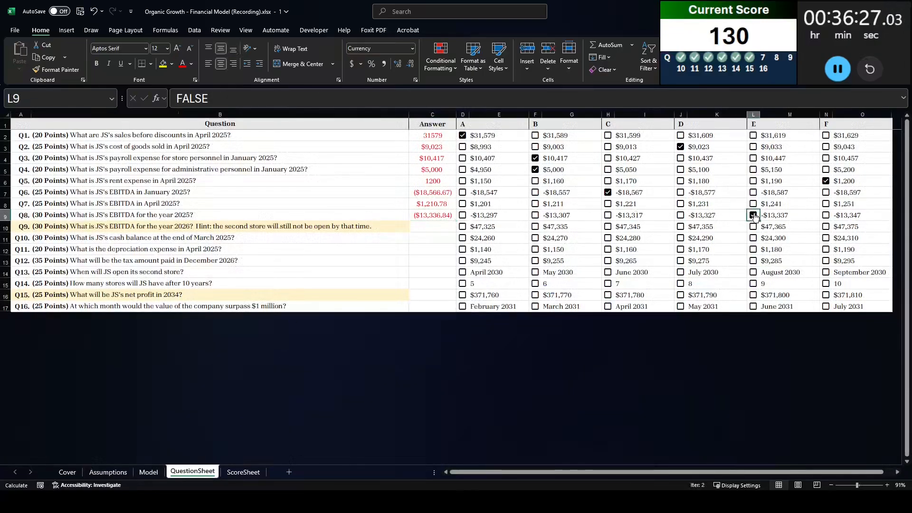
# - Reuse the Q8 formula for Q9 in C10 with the year 2026, as =SUMIFS(Model!59:59,Model!4:4,2026)
pyautogui.click(424, 226)
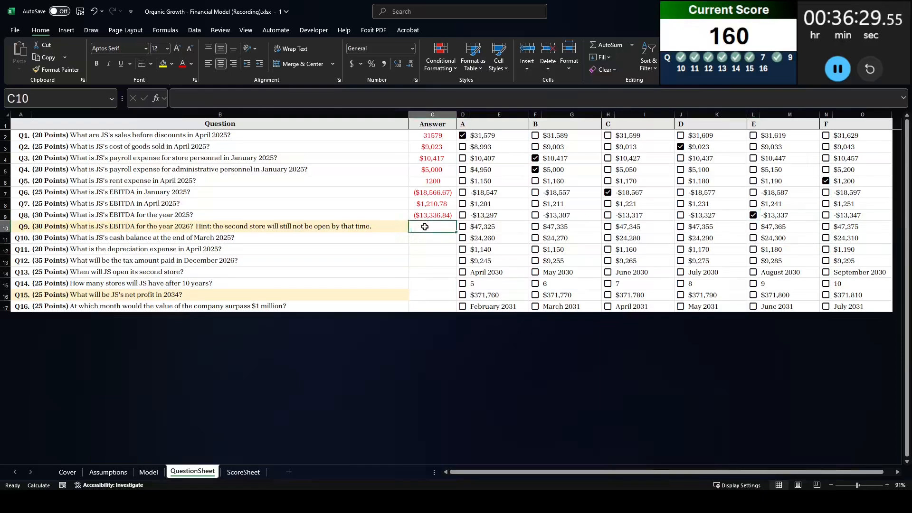
pyautogui.press('Up')
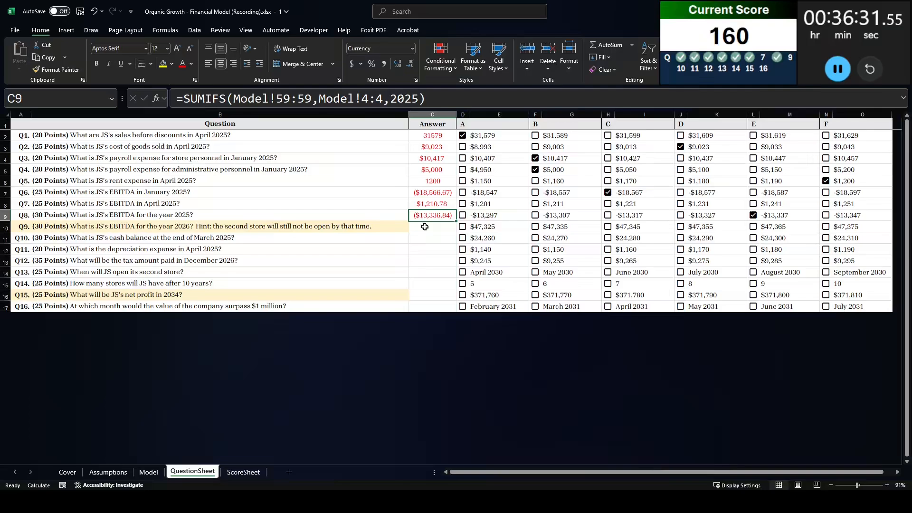
pyautogui.moveTo(433, 97); pyautogui.dragTo(144, 103)
pyautogui.hotkey('ctrl', 'c')
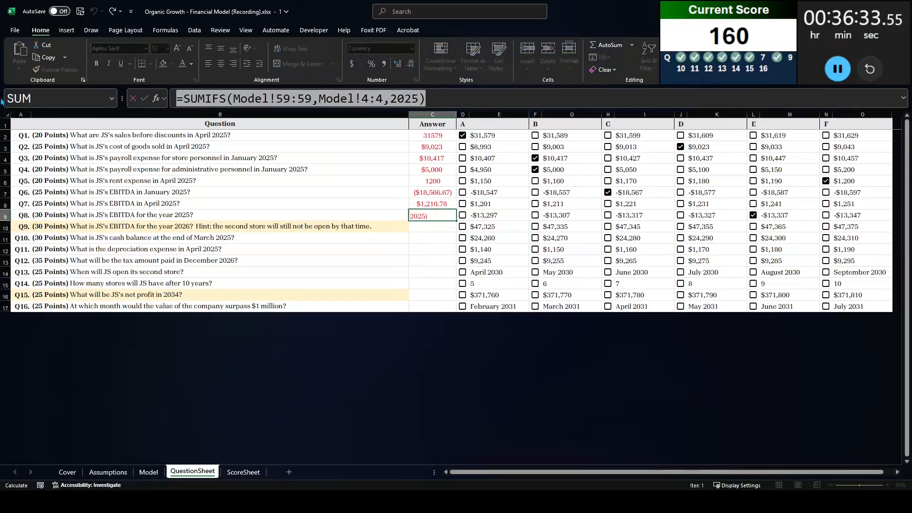
pyautogui.press('Return')
pyautogui.click(282, 94)
pyautogui.hotkey('ctrl', 'v')
pyautogui.click(414, 97)
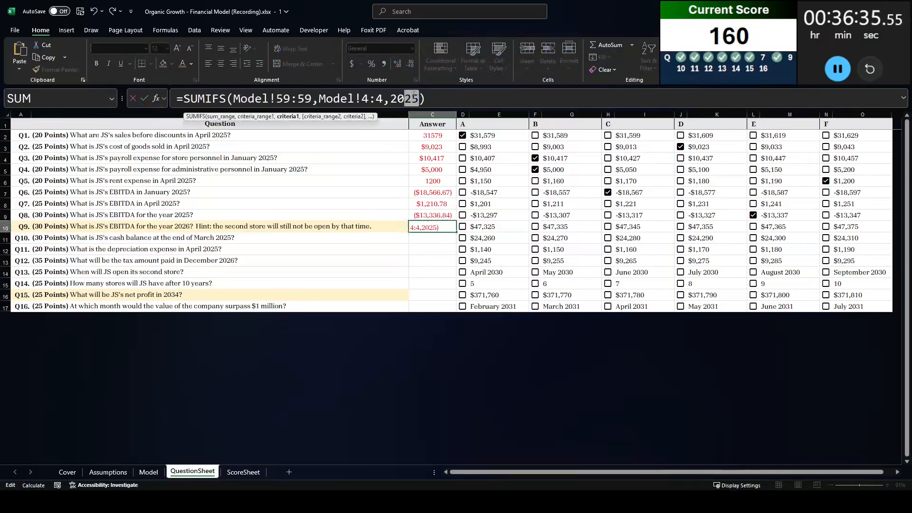
pyautogui.write('6')
pyautogui.press('Return')
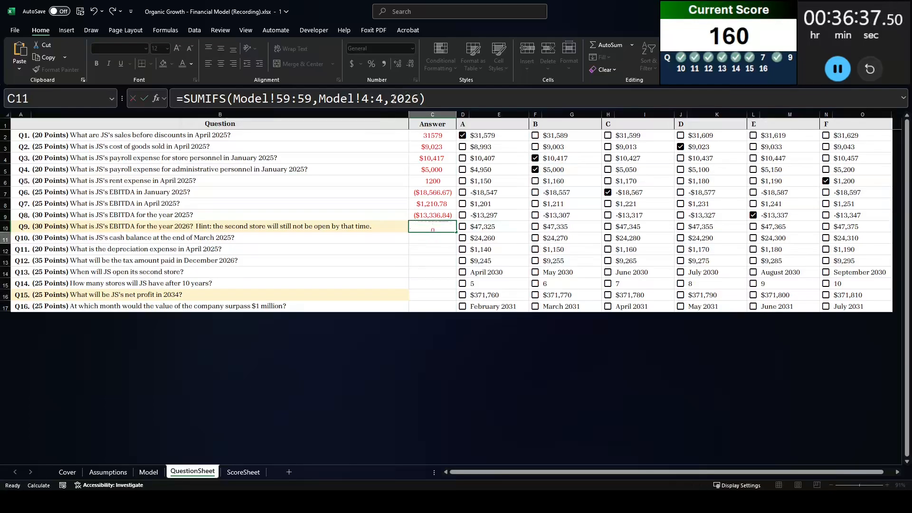
# - Format the Q9 result in C10 as currency and mark $47,375 as the answer to Q9
pyautogui.click(433, 223)
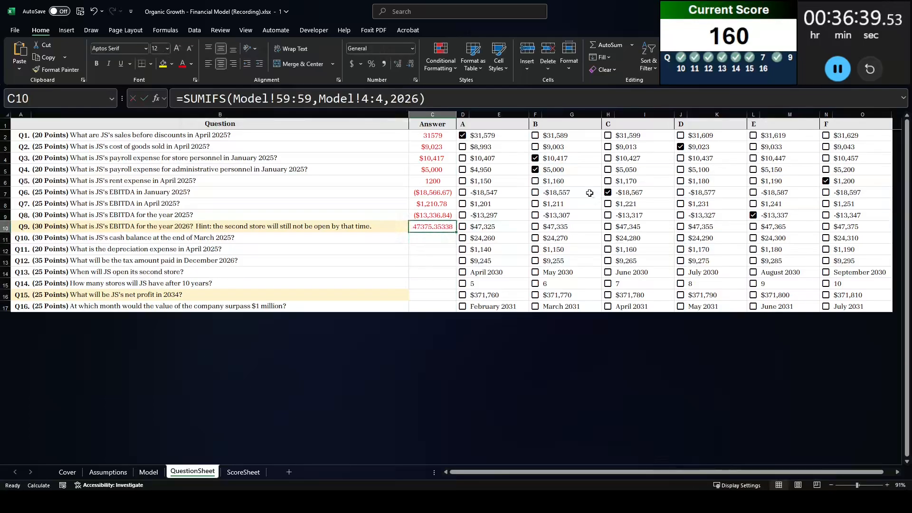
pyautogui.hotkey('ctrl', 'shift', '4')
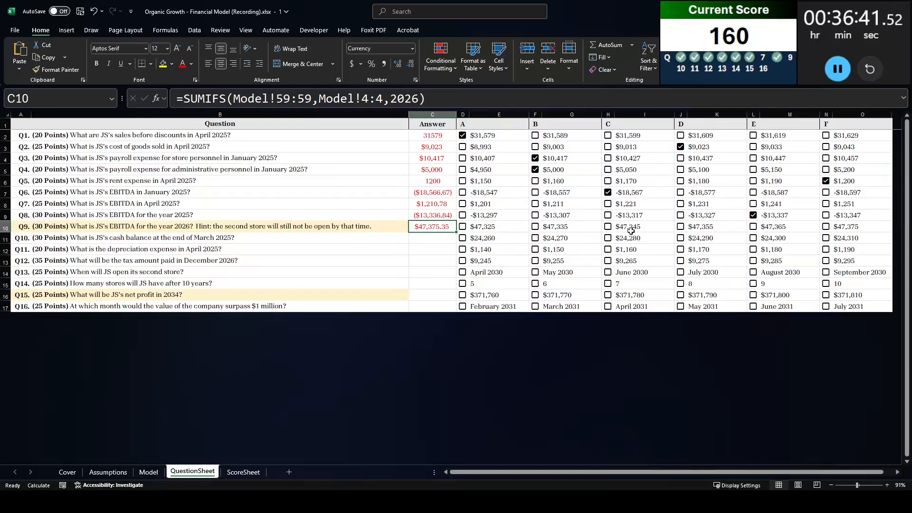
pyautogui.click(826, 227)
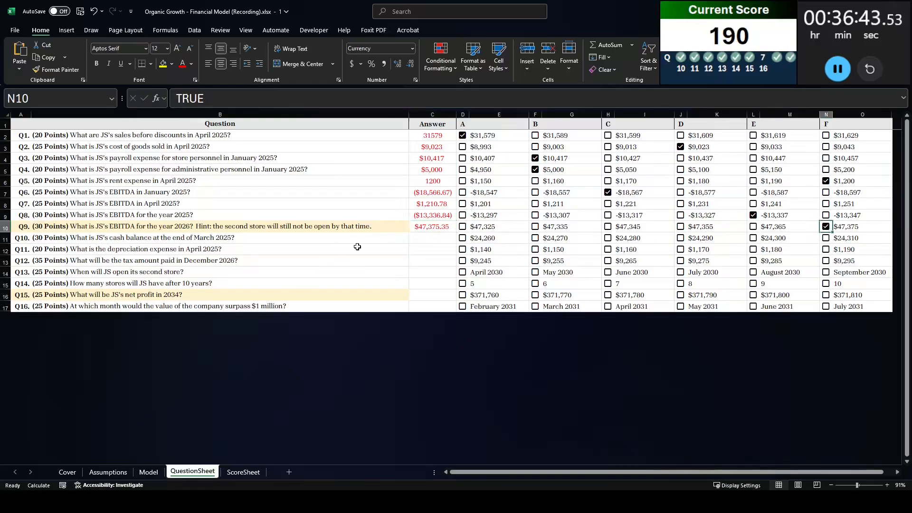
# - Mark $1,211 as the answer to Q7 on the April 2025 EBITDA
pyautogui.click(335, 200)
pyautogui.hotkey('shift', 'space')
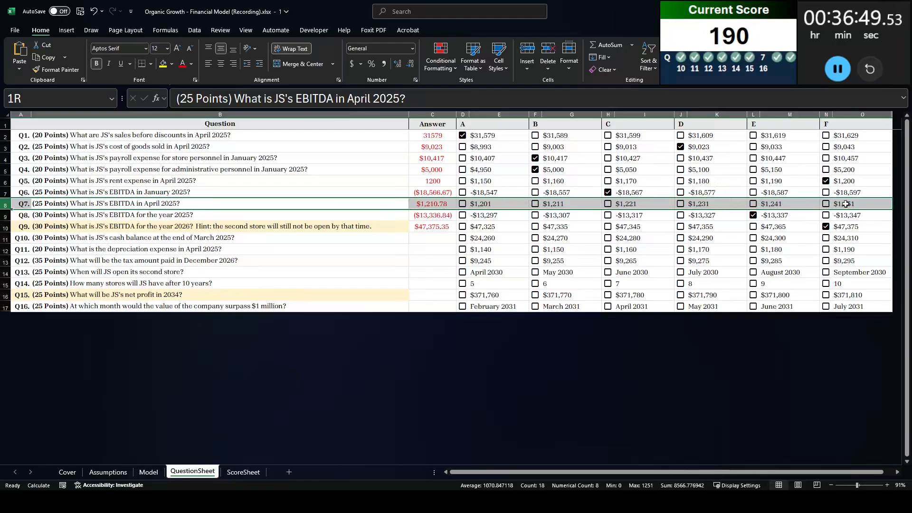
pyautogui.click(536, 205)
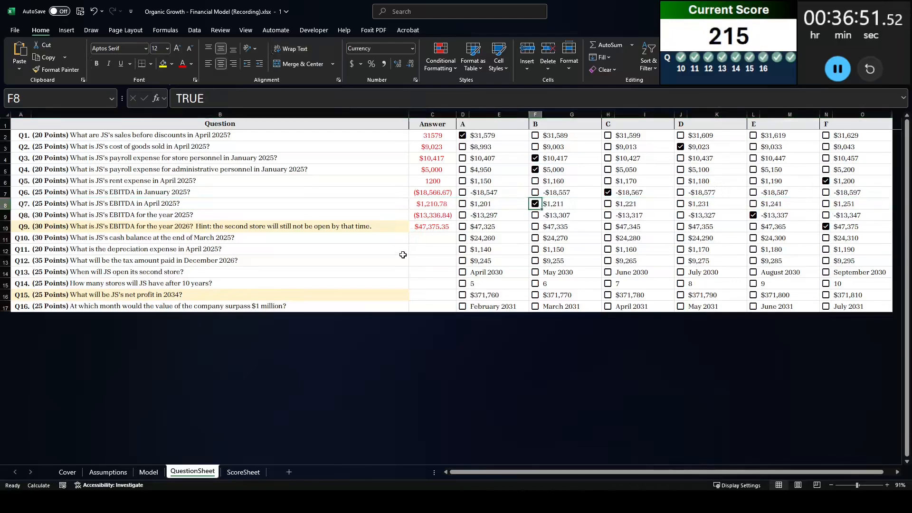
# - Highlight the March 2025 column on the Model sheet to look up the cash balance for Q10
pyautogui.click(430, 240)
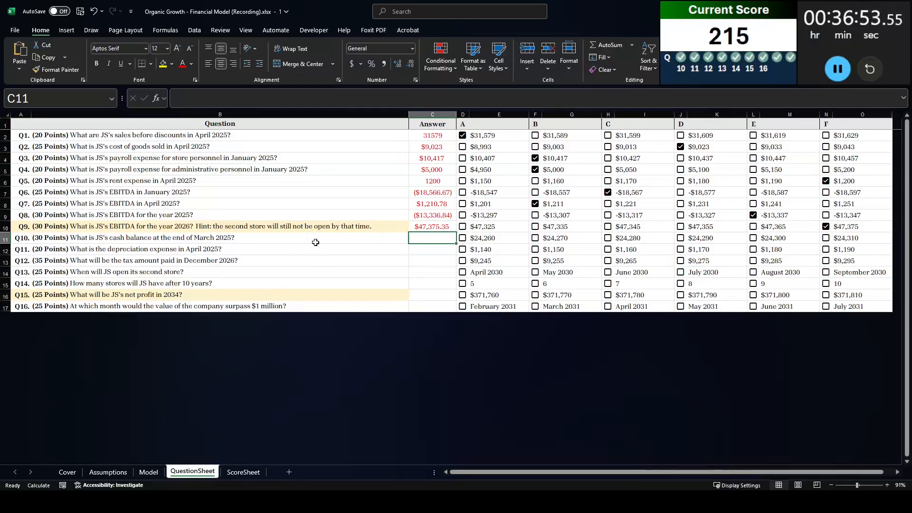
pyautogui.hotkey('ctrl', 'pageup')
pyautogui.click(520, 231)
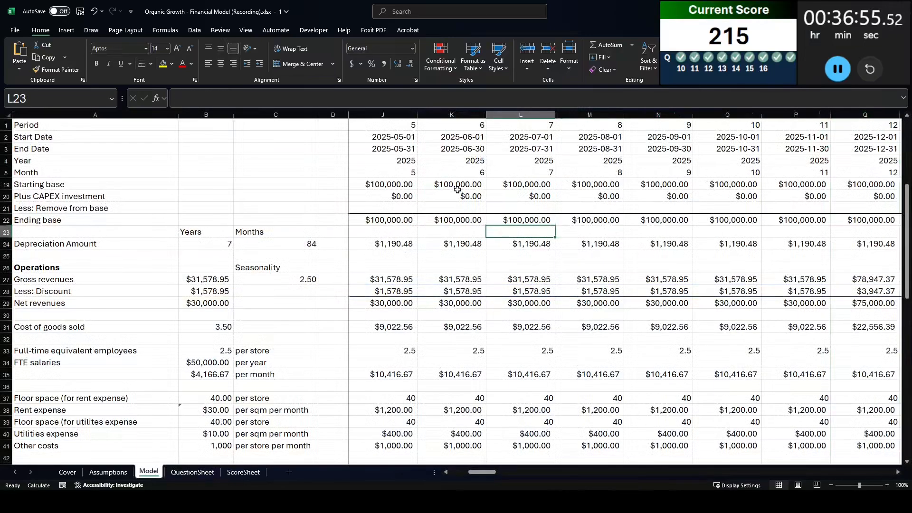
pyautogui.press('Left')
pyautogui.press('Left')
pyautogui.press('Left')
pyautogui.press('Left')
pyautogui.hotkey('ctrl', 'space')
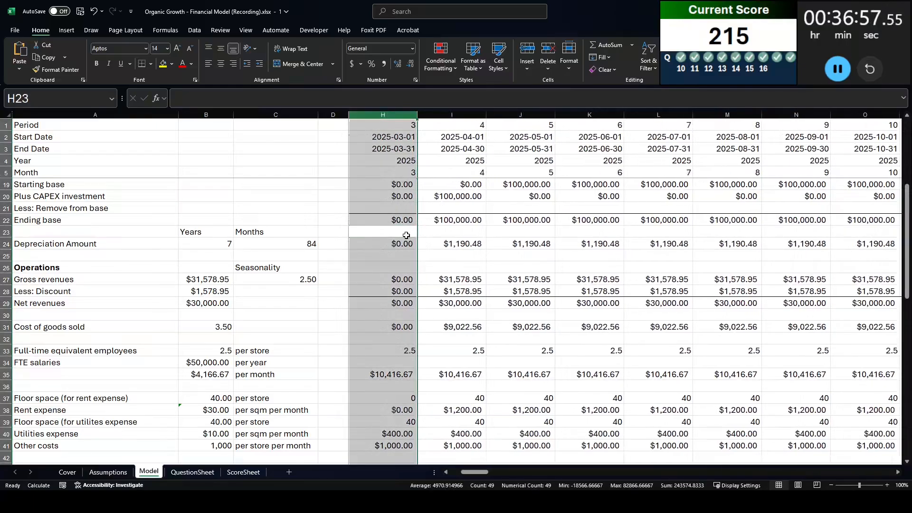
# - Copy the March 2025 ending cash balance from the Model sheet into C11 as a value and mark $24,300 for Q10
pyautogui.scroll(-8, 402, 251)
pyautogui.scroll(-5, 401, 251)
pyautogui.click(390, 351)
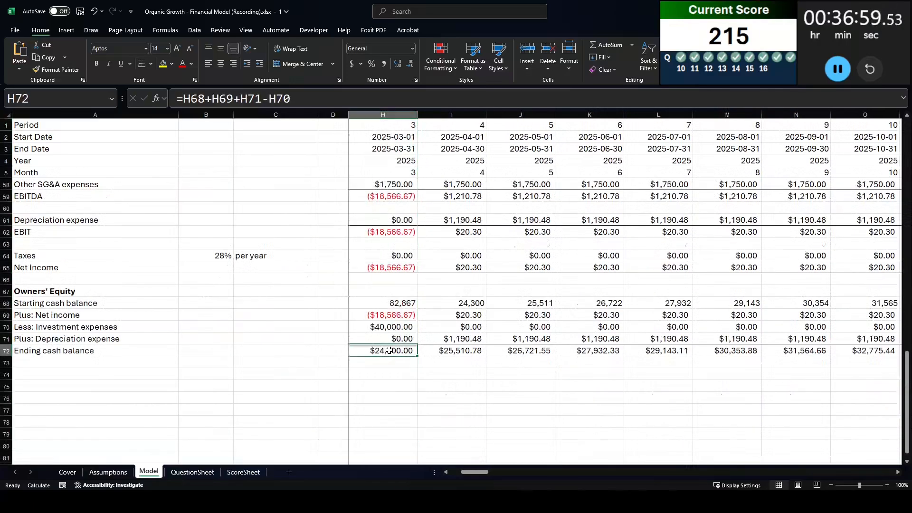
pyautogui.hotkey('ctrl', 'c')
pyautogui.click(192, 473)
pyautogui.hotkey('ctrl', 'shift', 'v')
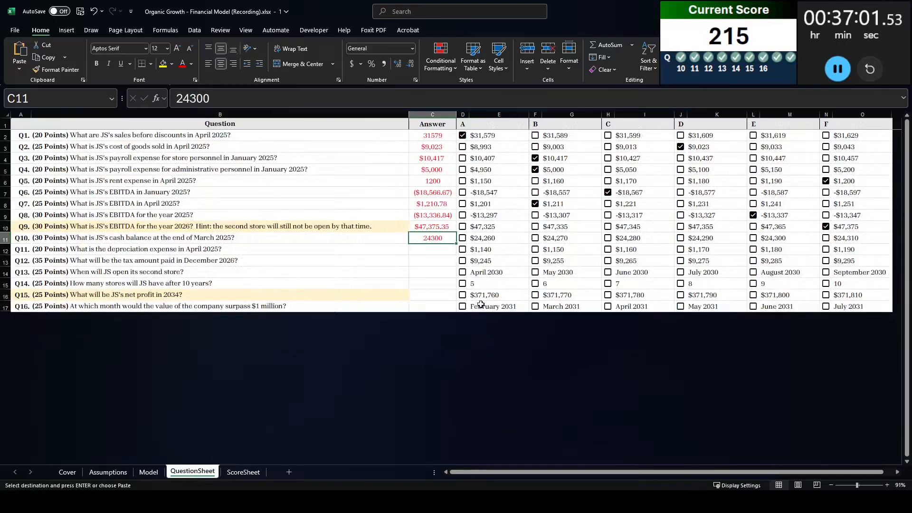
pyautogui.click(753, 238)
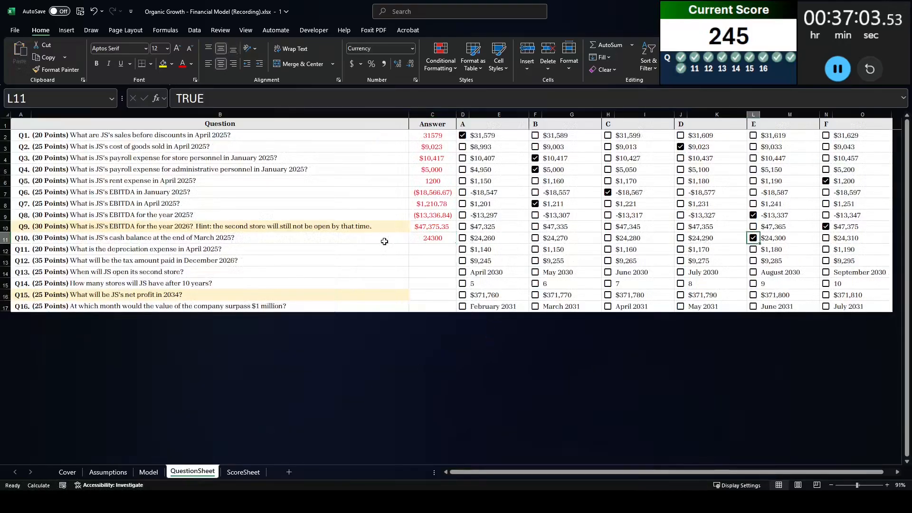
# - Copy the April 2025 depreciation expense from the Model sheet into C12 as a value and mark $1,190 for Q11
pyautogui.click(440, 248)
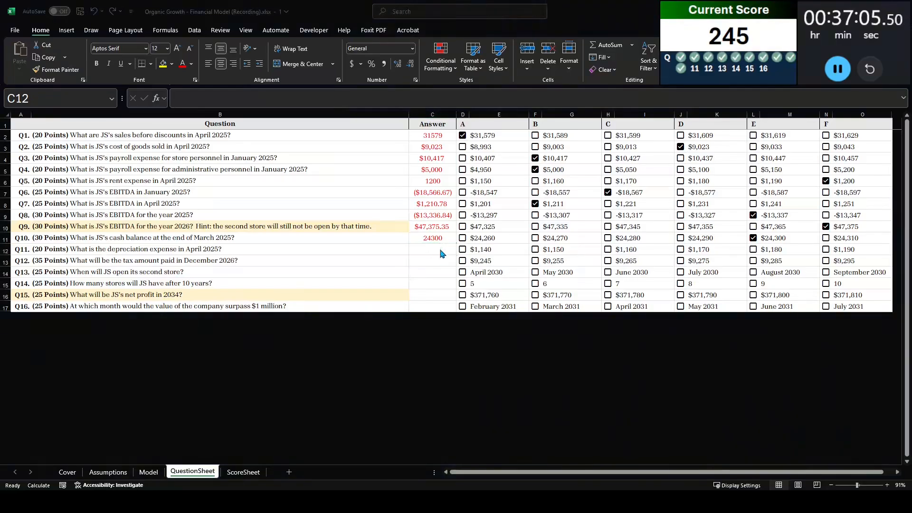
pyautogui.click(148, 470)
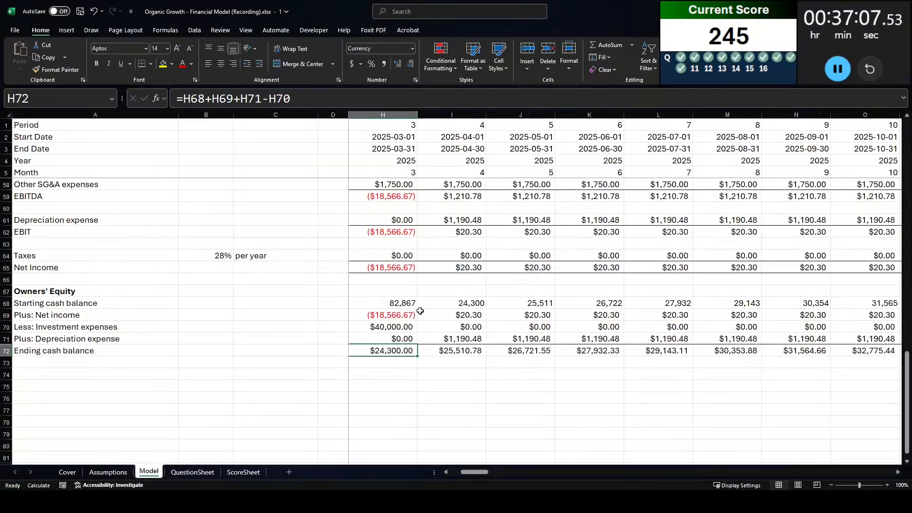
pyautogui.scroll(3, 420, 311)
pyautogui.click(476, 244)
pyautogui.hotkey('ctrl', 'space')
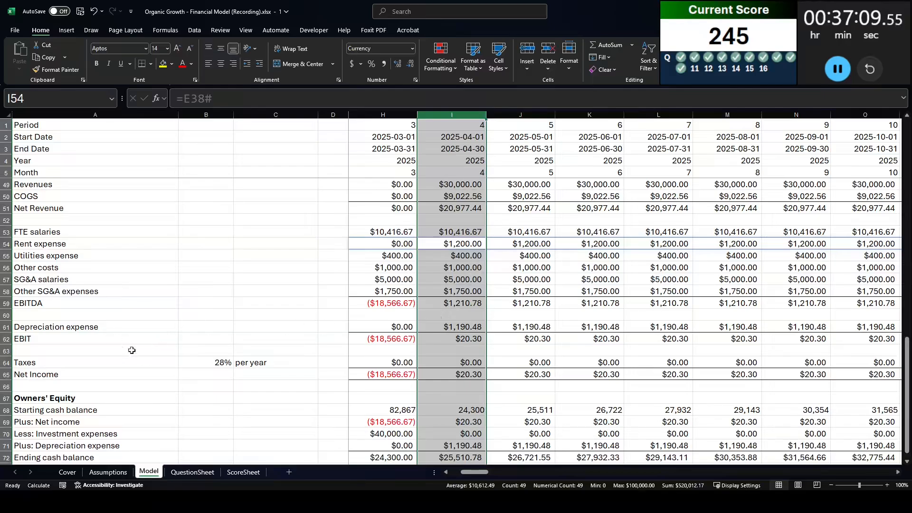
pyautogui.click(458, 338)
pyautogui.click(452, 328)
pyautogui.hotkey('ctrl', 'c')
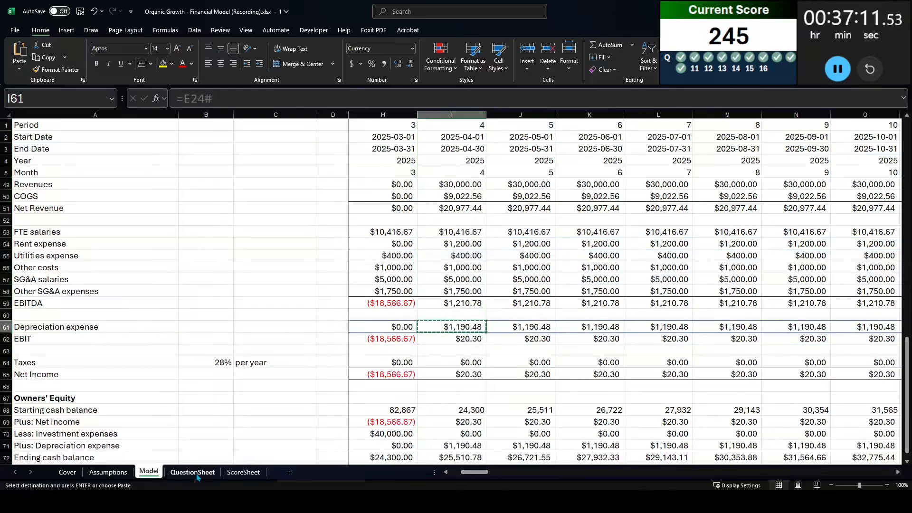
pyautogui.click(193, 473)
pyautogui.hotkey('ctrl', 'shift', 'v')
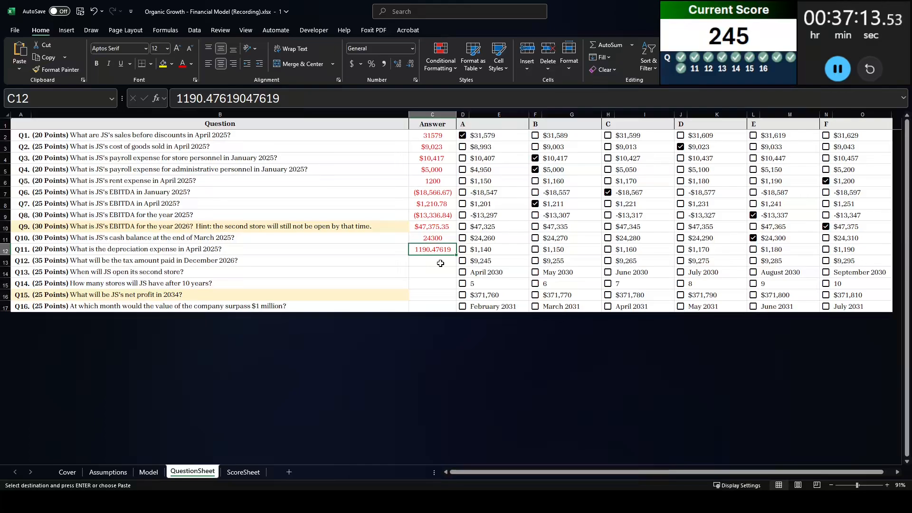
pyautogui.click(826, 251)
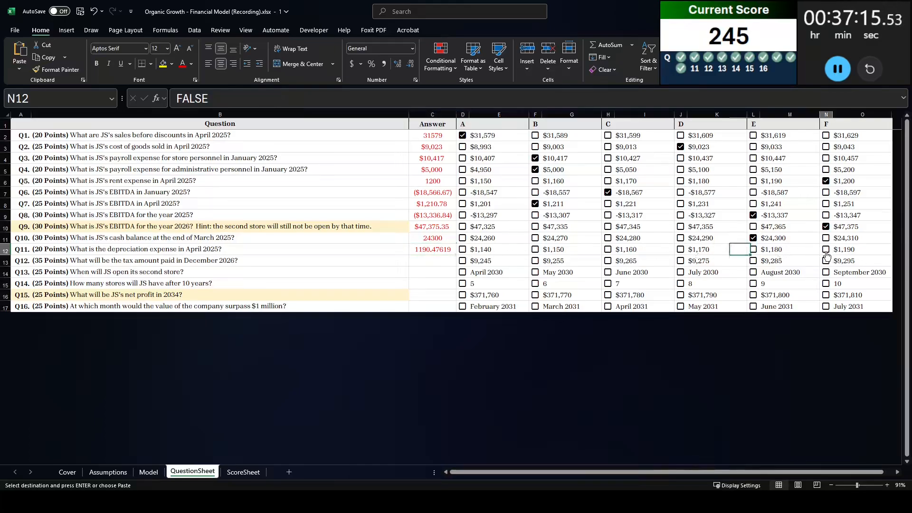
# - Highlight the December 2026 column on the Model sheet and check its Taxes amount and formula for Q12
pyautogui.click(430, 261)
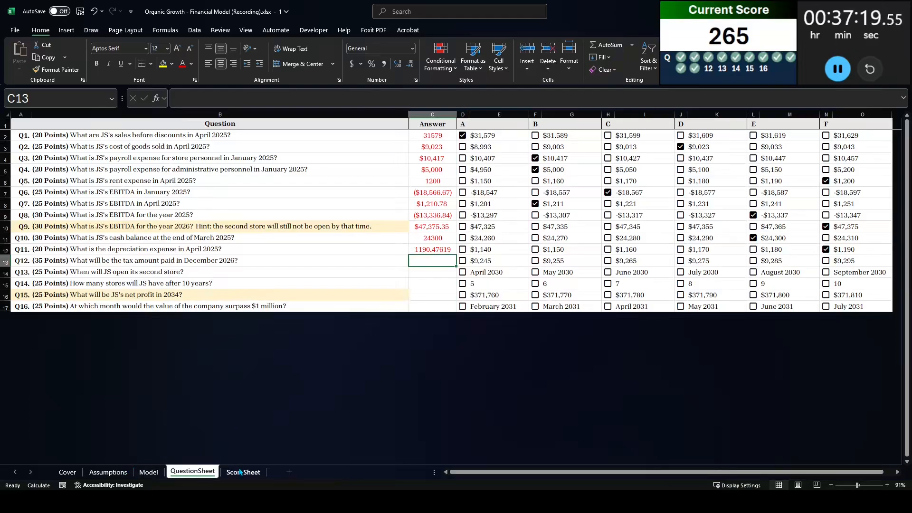
pyautogui.click(148, 472)
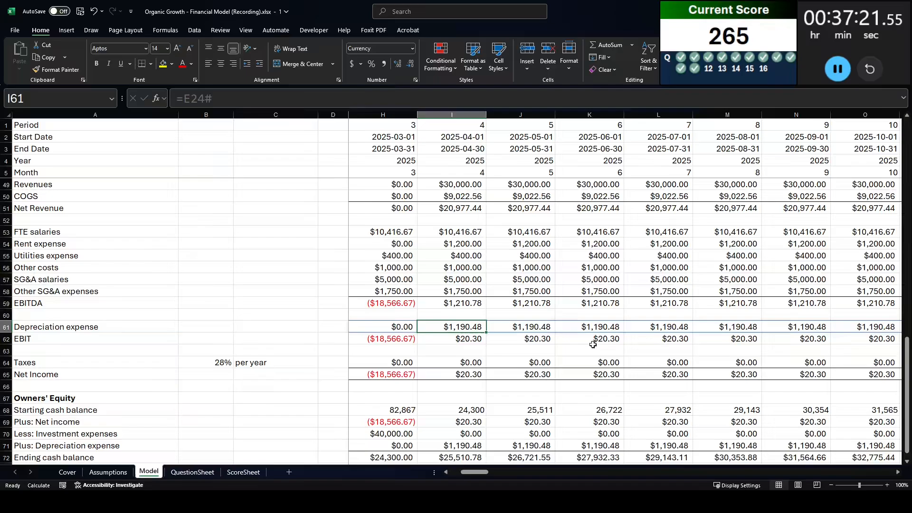
pyautogui.moveTo(475, 472); pyautogui.dragTo(556, 472)
pyautogui.click(589, 208)
pyautogui.hotkey('ctrl', 'space')
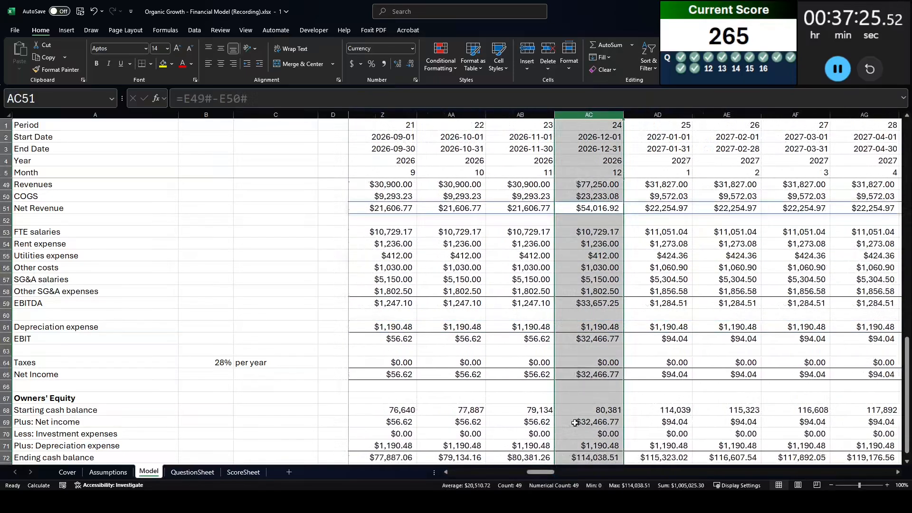
pyautogui.scroll(-7, 590, 278)
pyautogui.scroll(4, 590, 278)
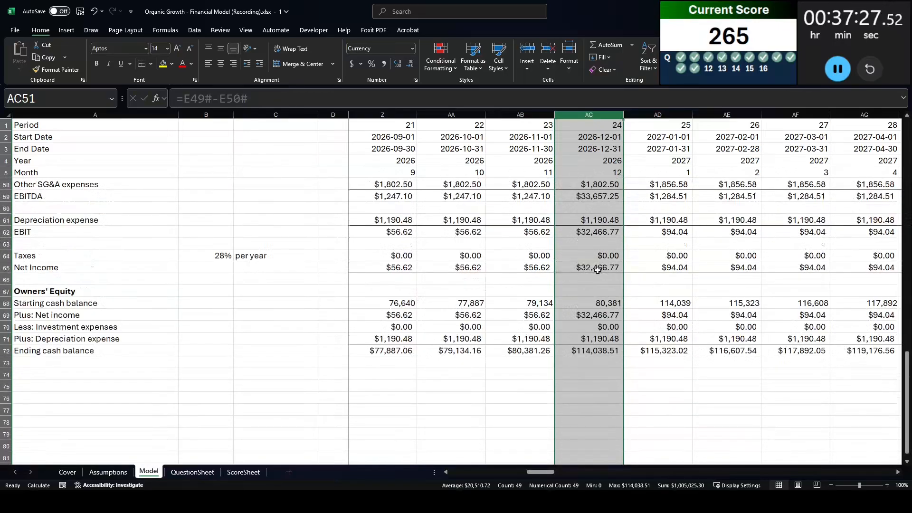
pyautogui.click(598, 255)
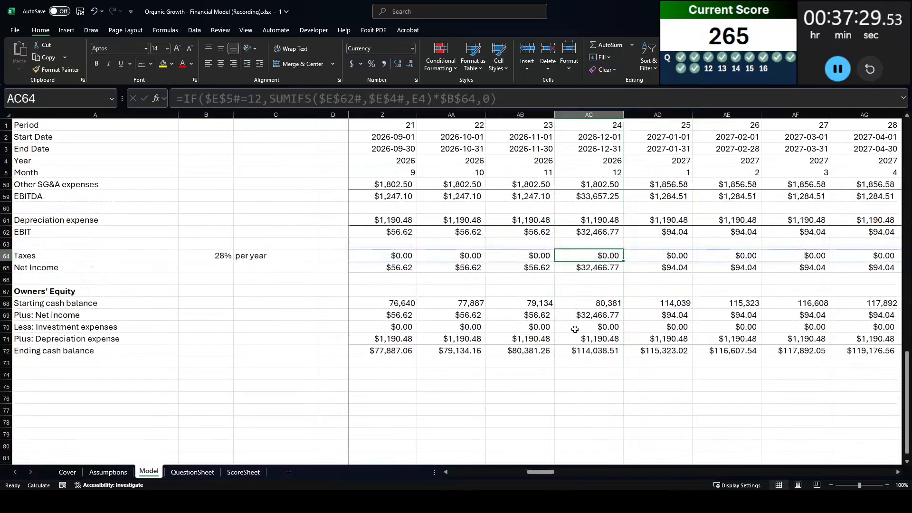
pyautogui.hotkey('ctrl', 'c')
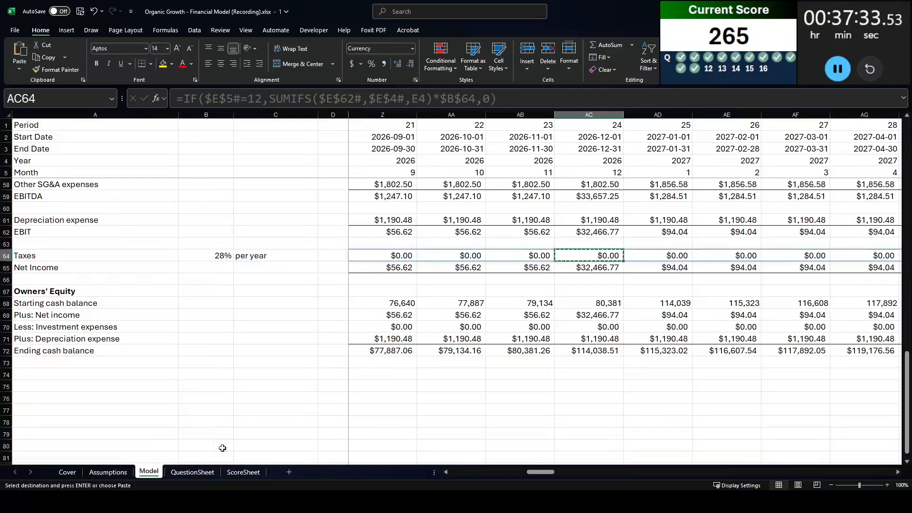
pyautogui.click(202, 472)
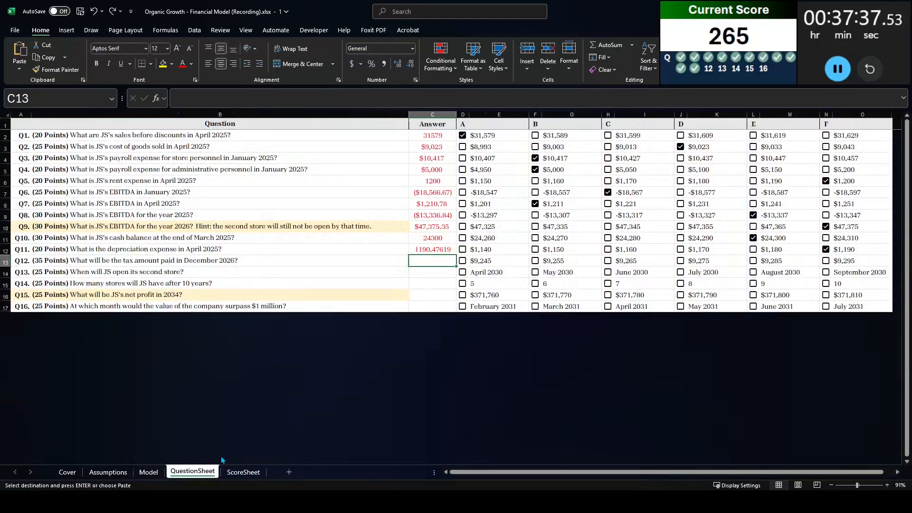
# - Correct the Taxes formula in Model cell E64 by replacing the SUMIFS criterion E4 with the whole year range E4#
pyautogui.click(162, 472)
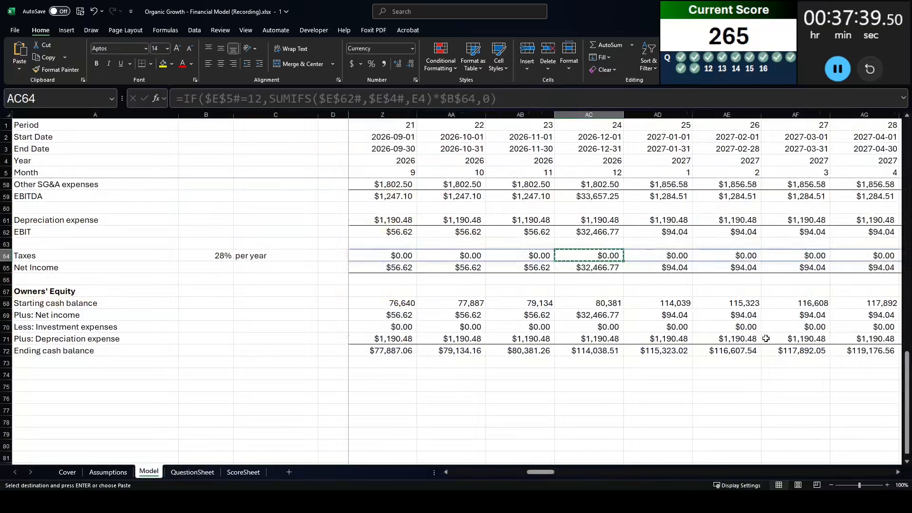
pyautogui.scroll(2, 764, 346)
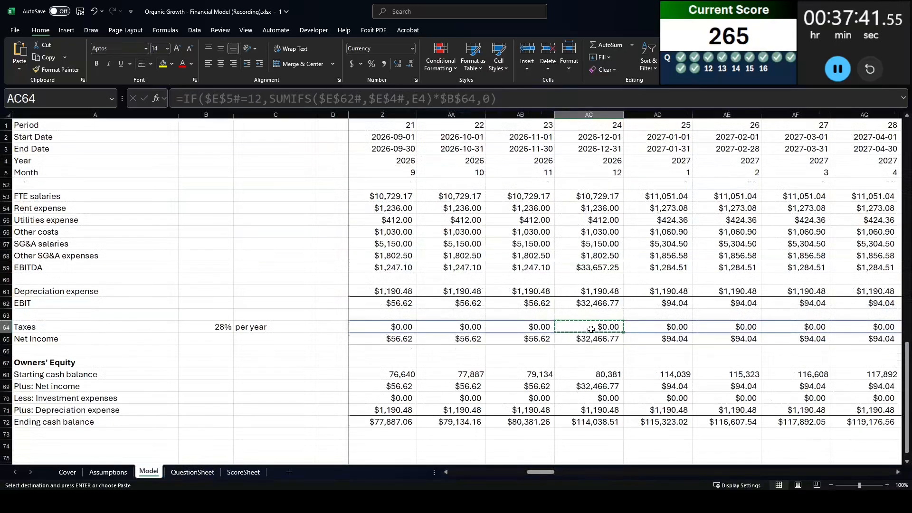
pyautogui.moveTo(545, 472); pyautogui.dragTo(389, 462)
pyautogui.click(411, 322)
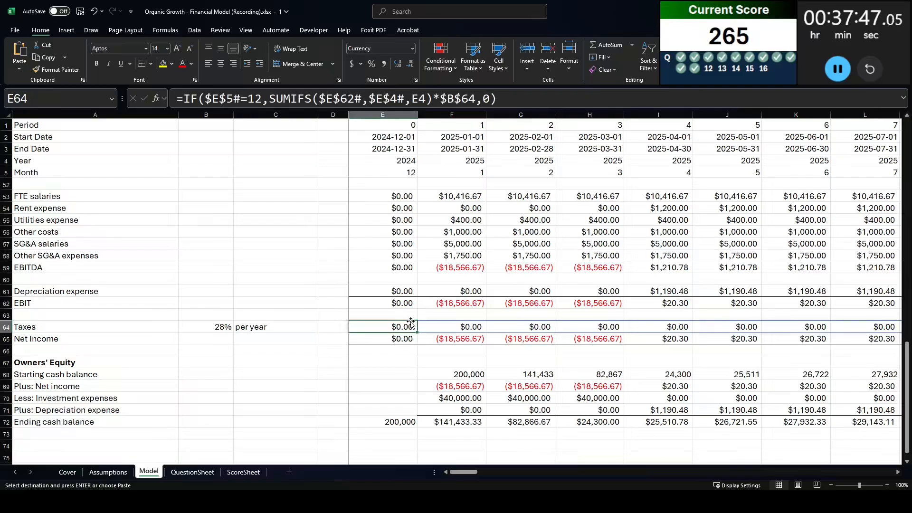
pyautogui.click(467, 99)
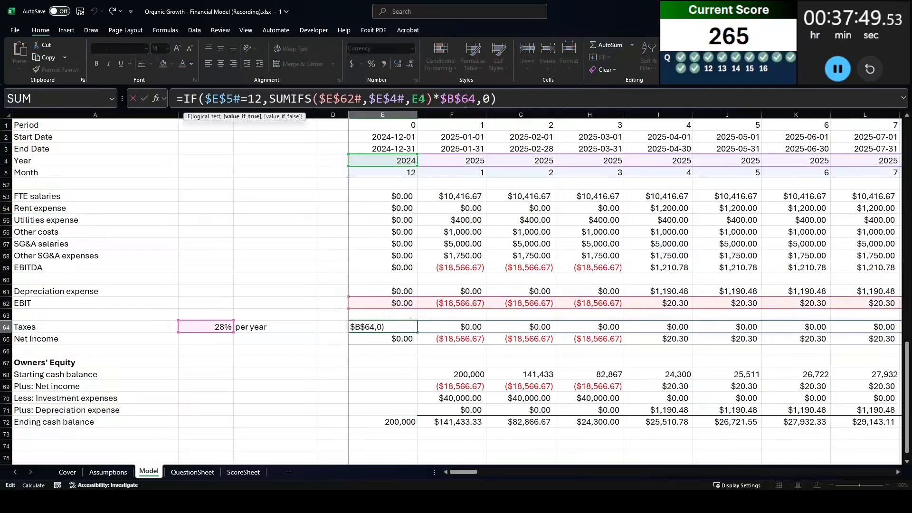
pyautogui.doubleClick(419, 99)
pyautogui.press('BackSpace')
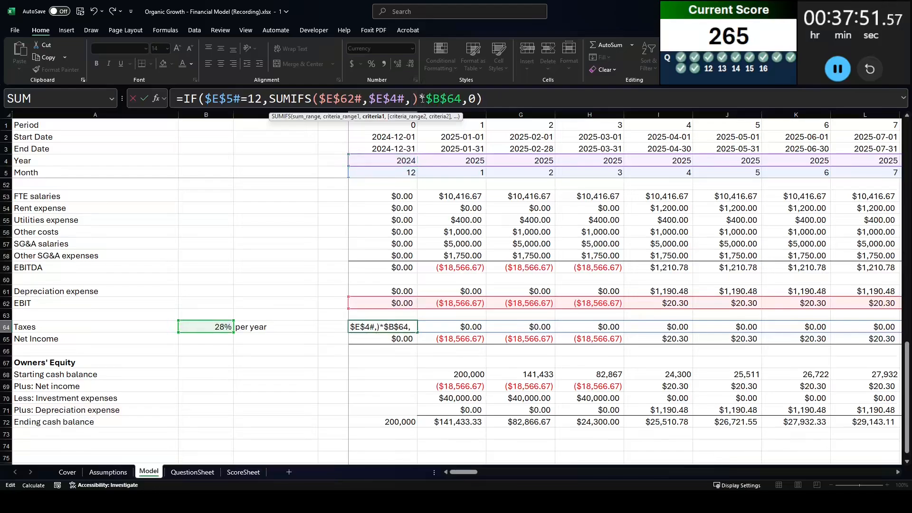
pyautogui.click(395, 160)
pyautogui.hotkey('ctrl', 'shift', 'Right')
pyautogui.press('Return')
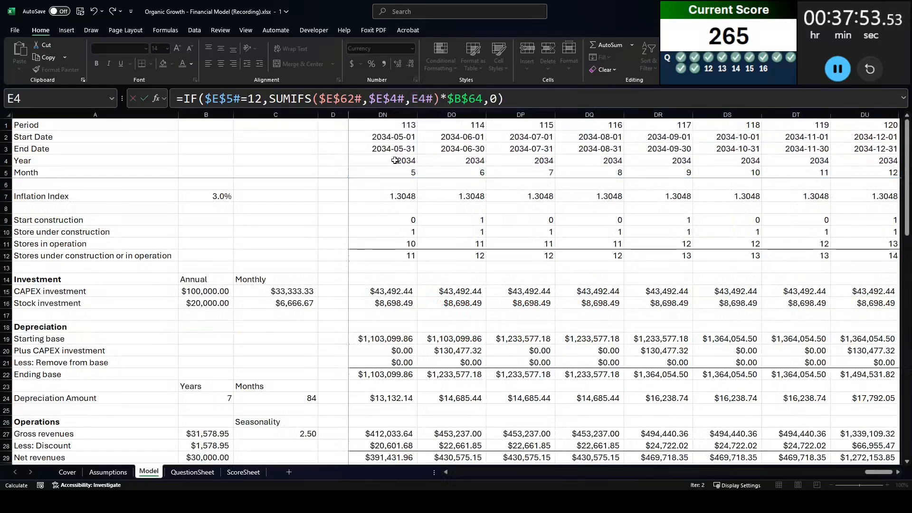
# - Copy the December 2026 tax into C13 as a value, format it as currency, and mark $9,265 for Q12
pyautogui.scroll(-3, 621, 376)
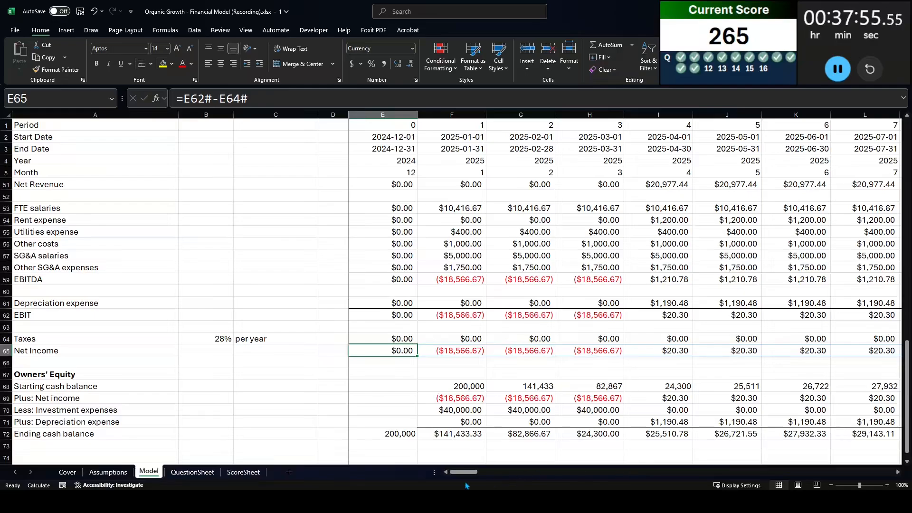
pyautogui.moveTo(464, 472); pyautogui.dragTo(552, 483)
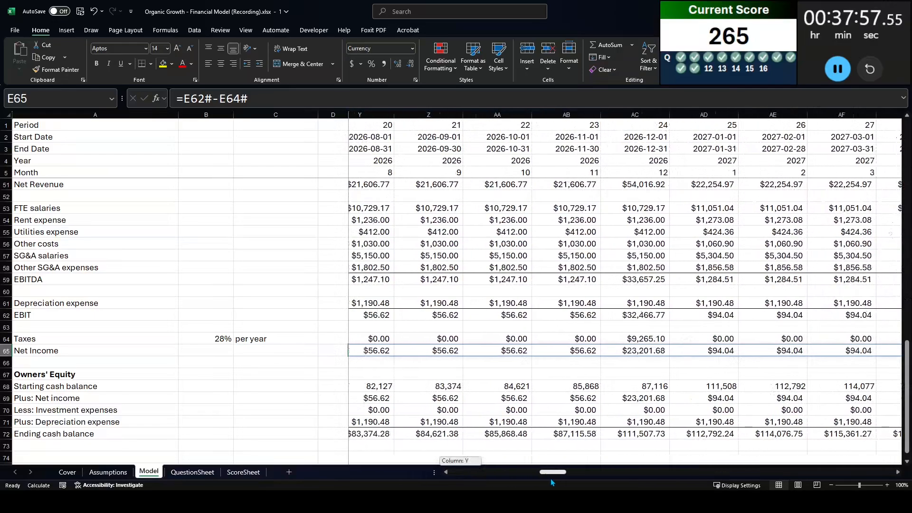
pyautogui.click(657, 338)
pyautogui.hotkey('ctrl', 'c')
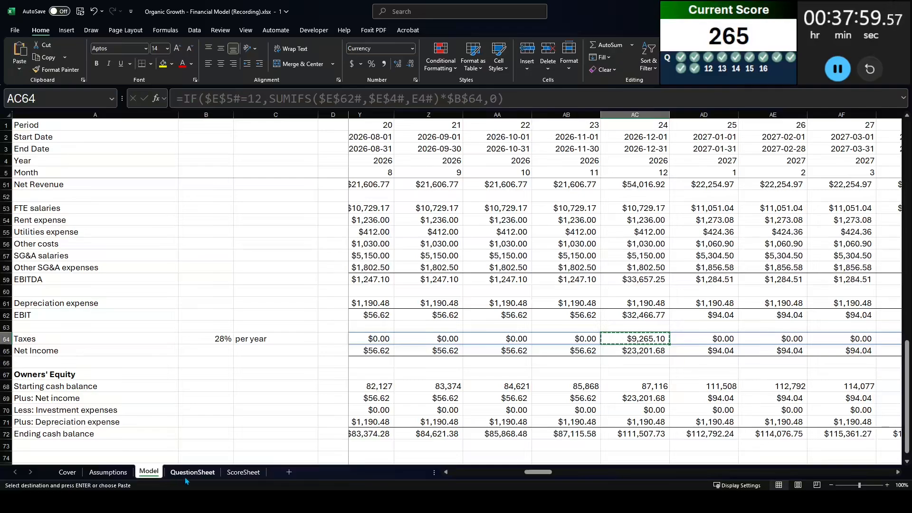
pyautogui.click(192, 472)
pyautogui.hotkey('ctrl', 'shift', 'v')
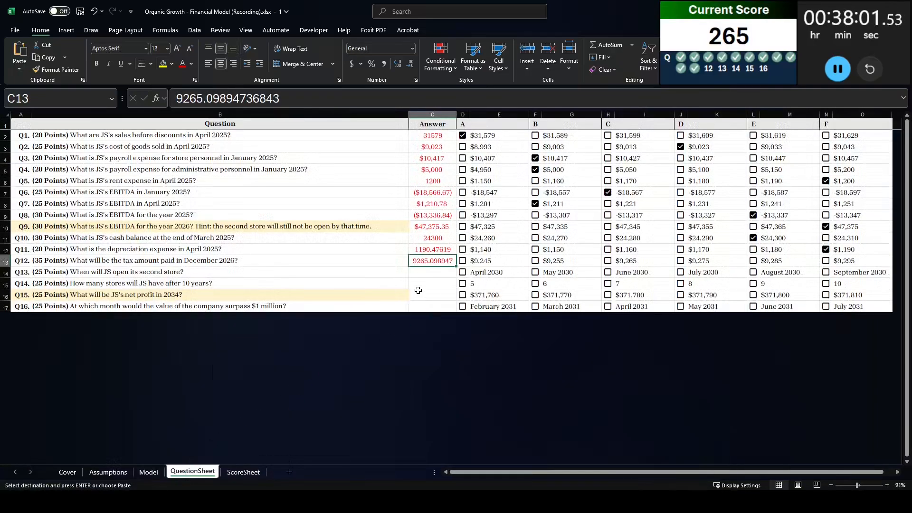
pyautogui.hotkey('ctrl', 'shift', '4')
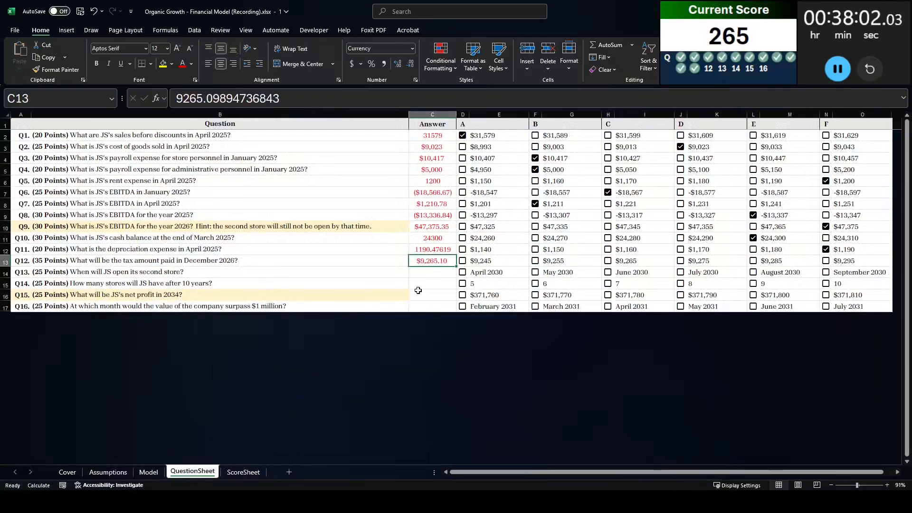
pyautogui.click(607, 261)
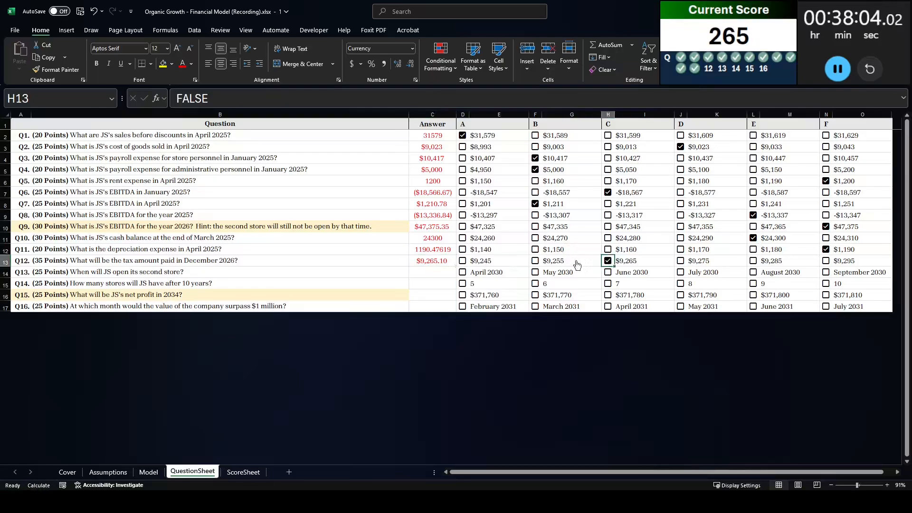
# - Enter =XLOOKUP(2,Model!11:11,Model!2:2) in C14 to find the start date of the second store's operation for Q13
pyautogui.click(428, 279)
pyautogui.click(438, 269)
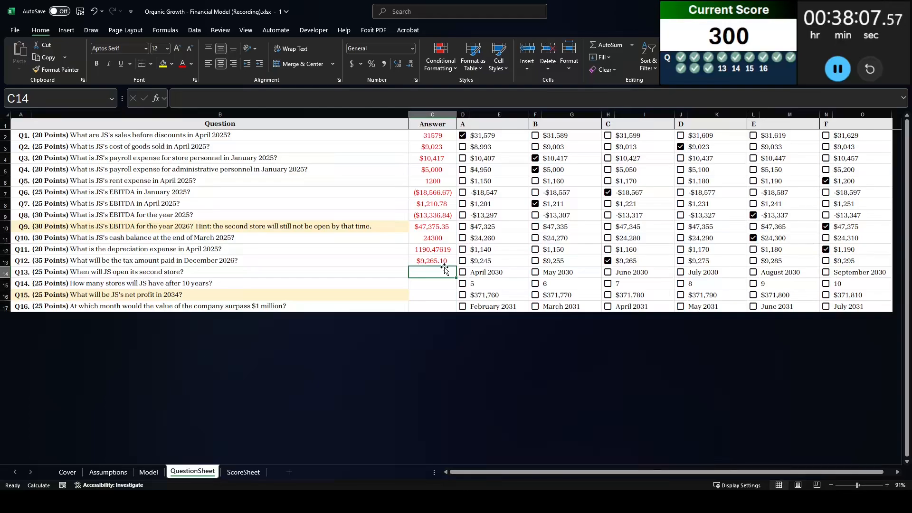
pyautogui.write('=xlookup(')
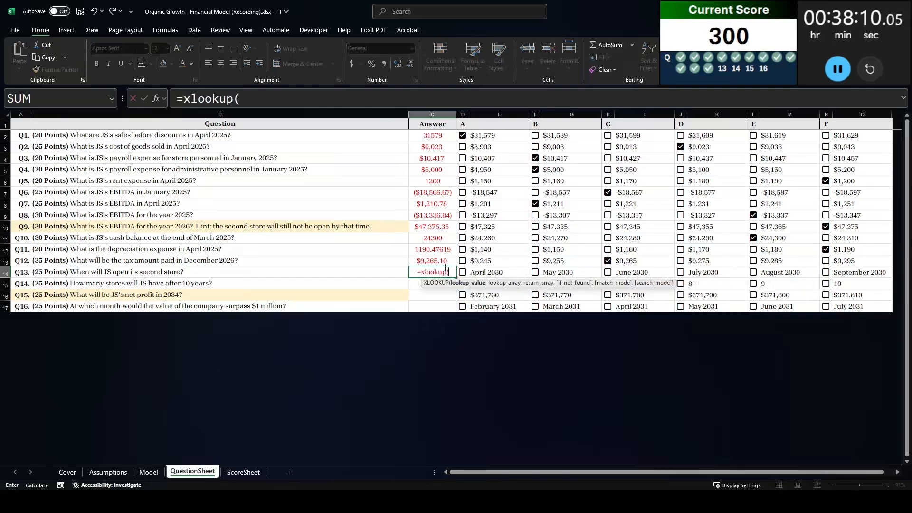
pyautogui.hotkey('ctrl', 'pageup')
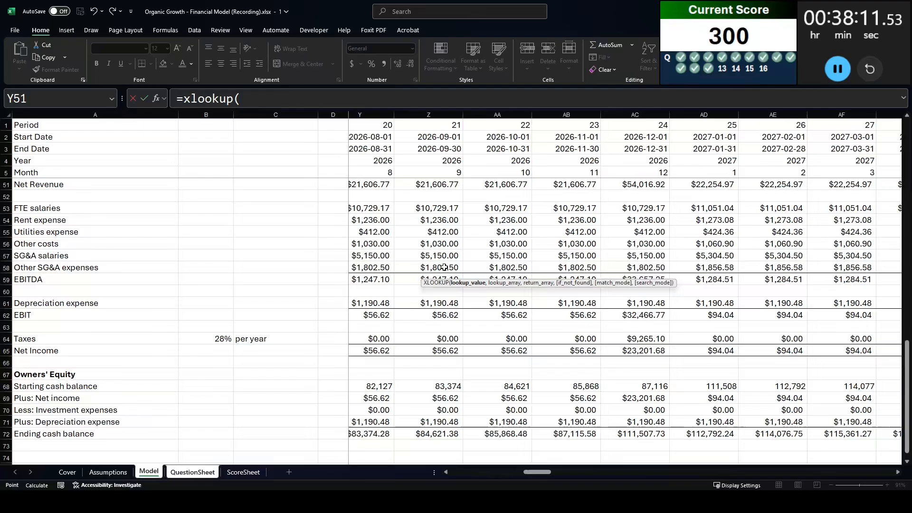
pyautogui.write('2,')
pyautogui.scroll(3, 418, 230)
pyautogui.scroll(12, 419, 230)
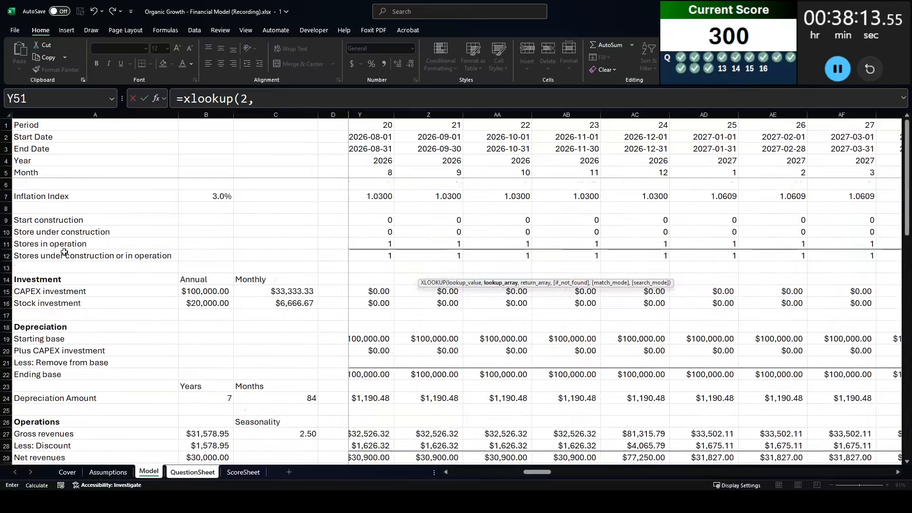
pyautogui.click(59, 243)
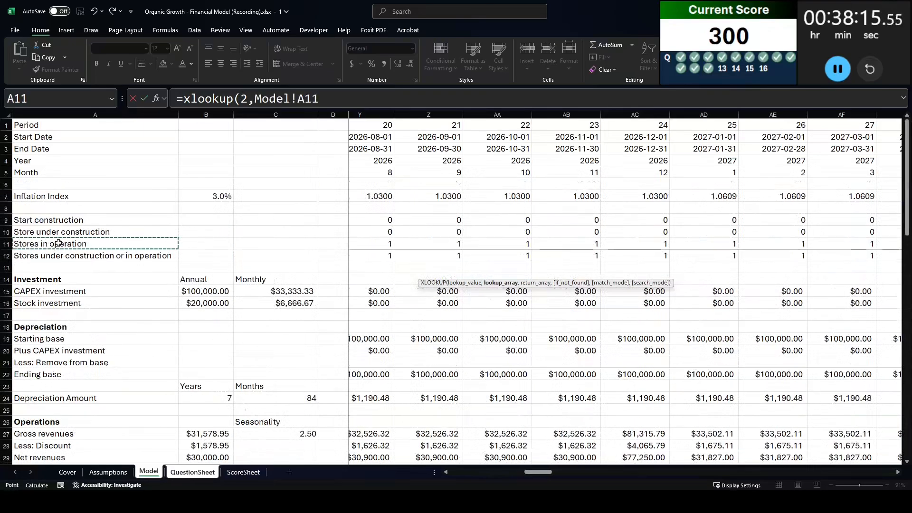
pyautogui.hotkey('shift', 'space')
pyautogui.write(',')
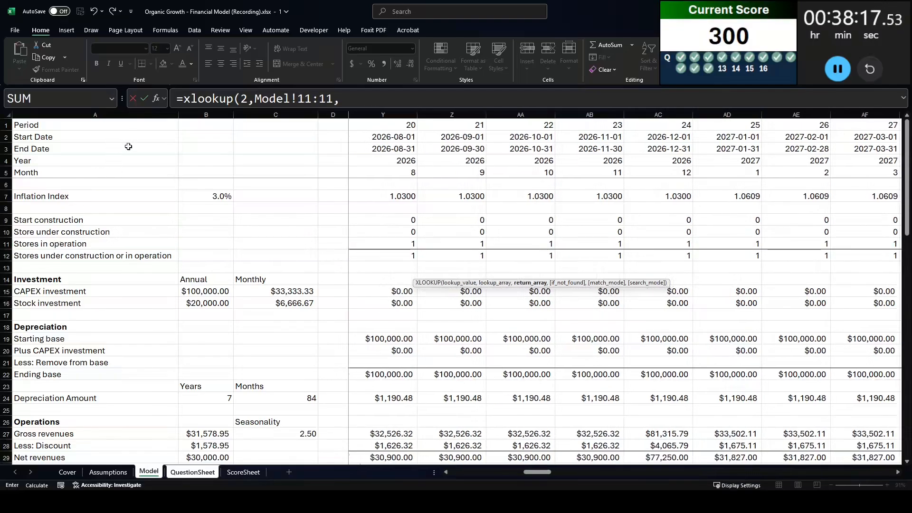
pyautogui.click(133, 140)
pyautogui.hotkey('shift', 'space')
pyautogui.press('Return')
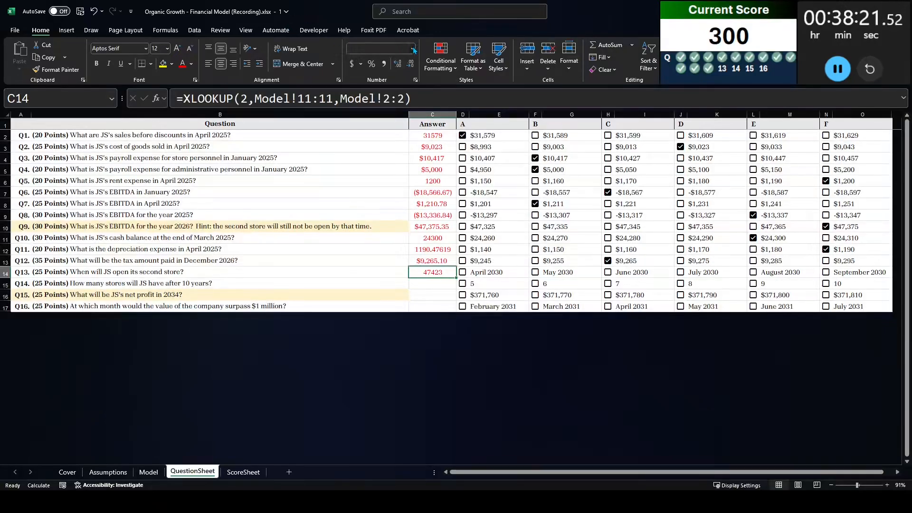
# - Format the Q13 answer in C14 as a short date
pyautogui.click(411, 48)
pyautogui.click(396, 157)
# - On the Model sheet, check the August 2029 Start construction formula in BI9 against the July 2029 ending cash balance in BH72
pyautogui.click(144, 474)
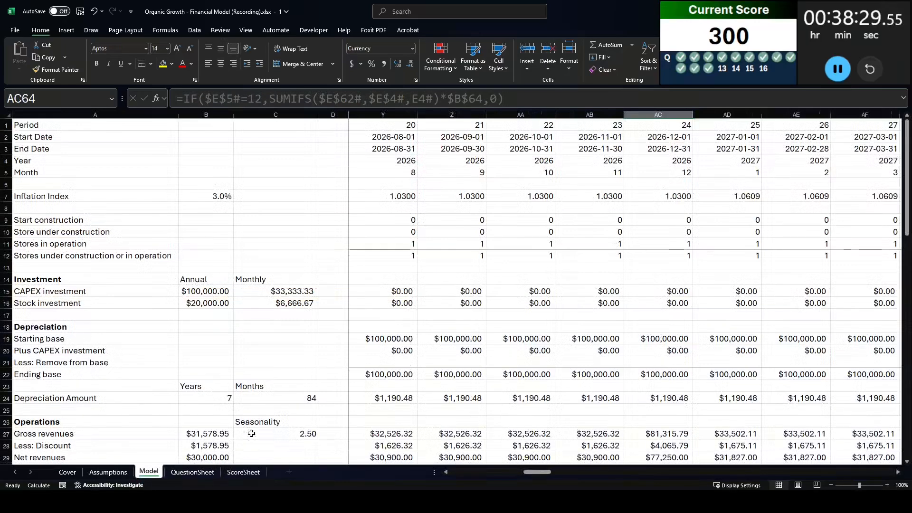
pyautogui.scroll(-1, 328, 399)
pyautogui.scroll(1, 361, 380)
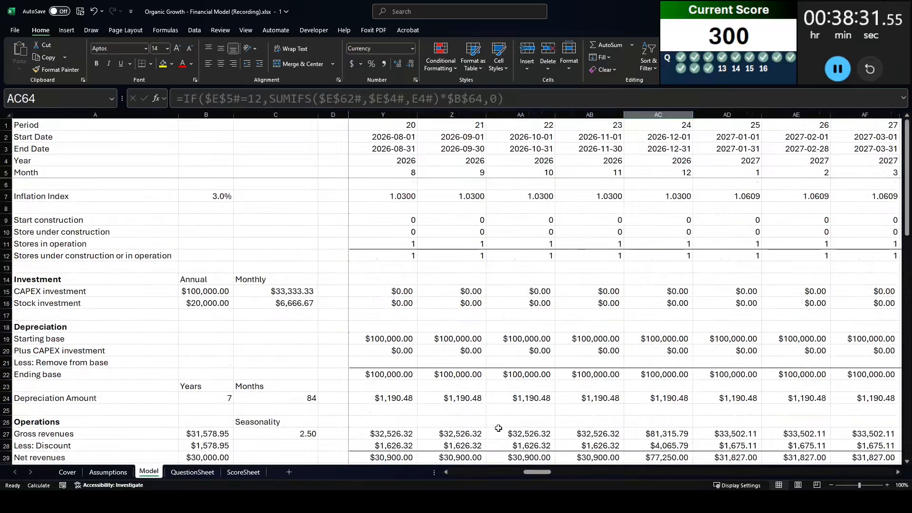
pyautogui.moveTo(537, 472); pyautogui.dragTo(671, 472)
pyautogui.click(522, 240)
pyautogui.click(696, 221)
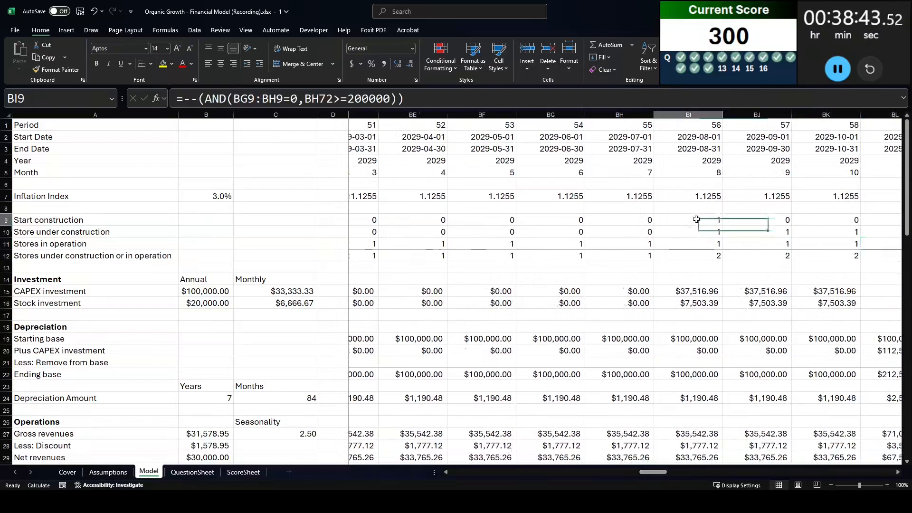
pyautogui.scroll(-8, 697, 235)
pyautogui.scroll(-10, 697, 235)
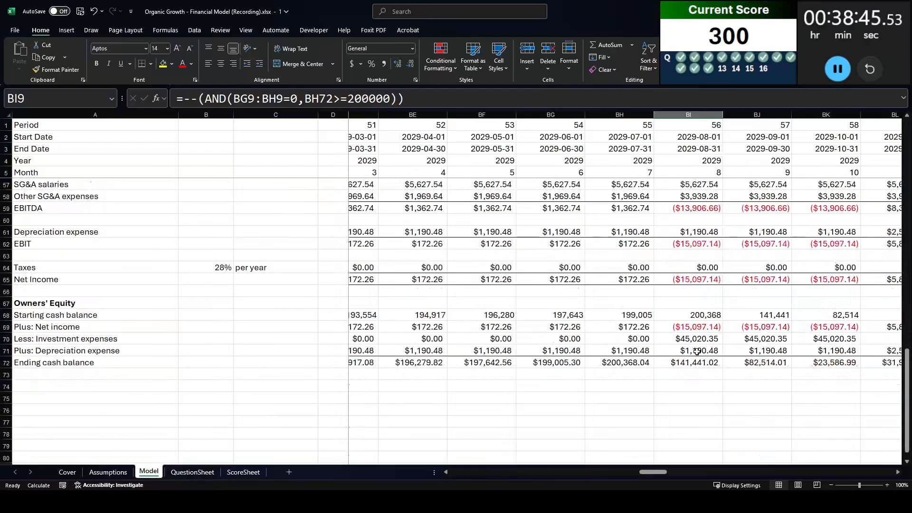
pyautogui.click(627, 331)
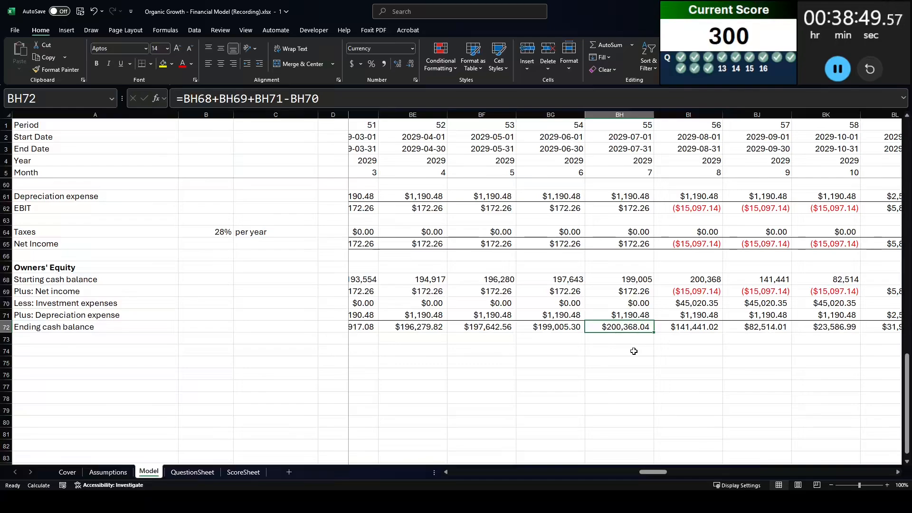
# - Compare the Q13 date with its answer options and review all Model rows for the months around July 2029 for errors
pyautogui.click(201, 472)
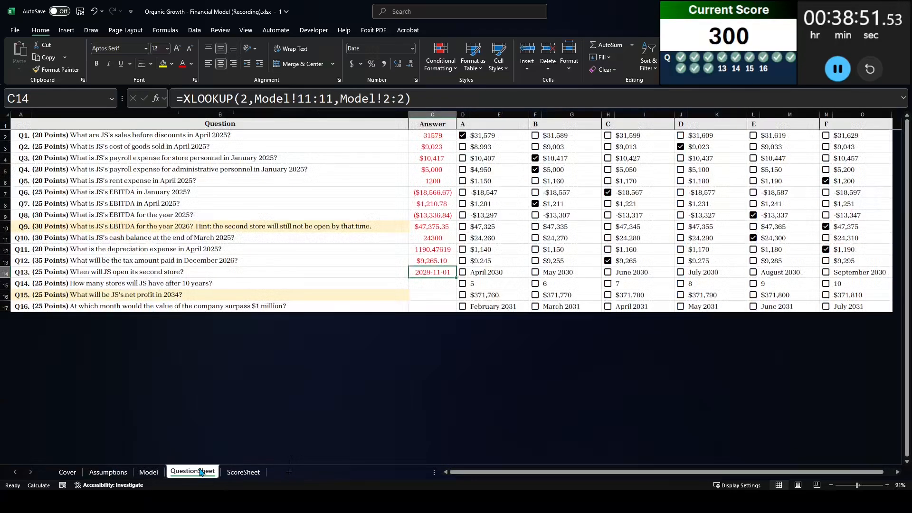
pyautogui.click(147, 473)
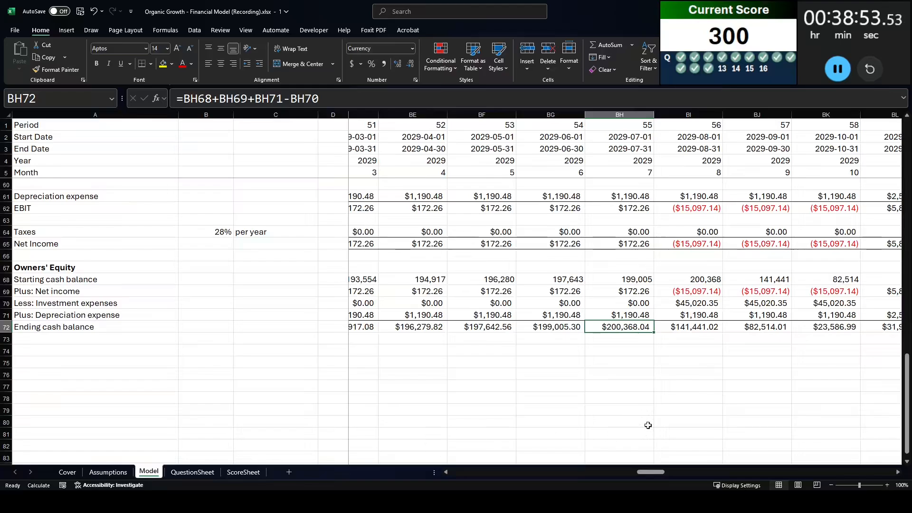
pyautogui.scroll(7, 648, 425)
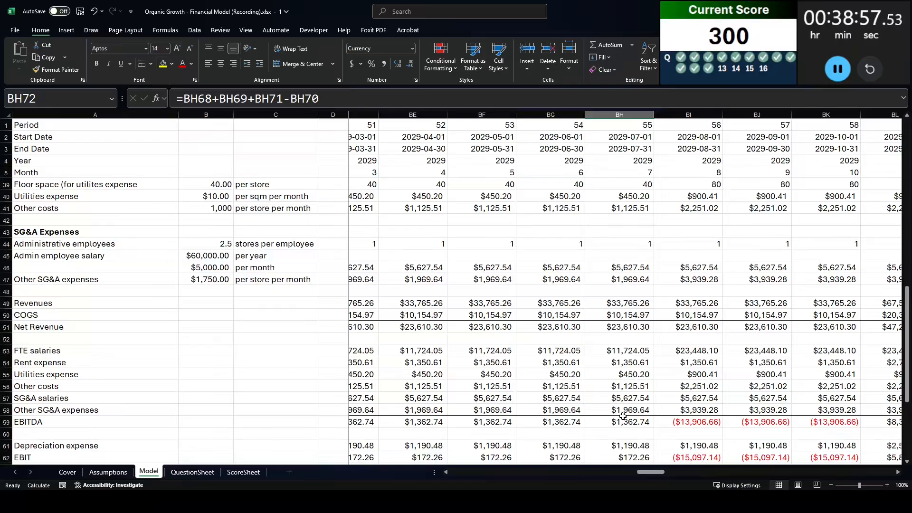
pyautogui.scroll(4, 623, 417)
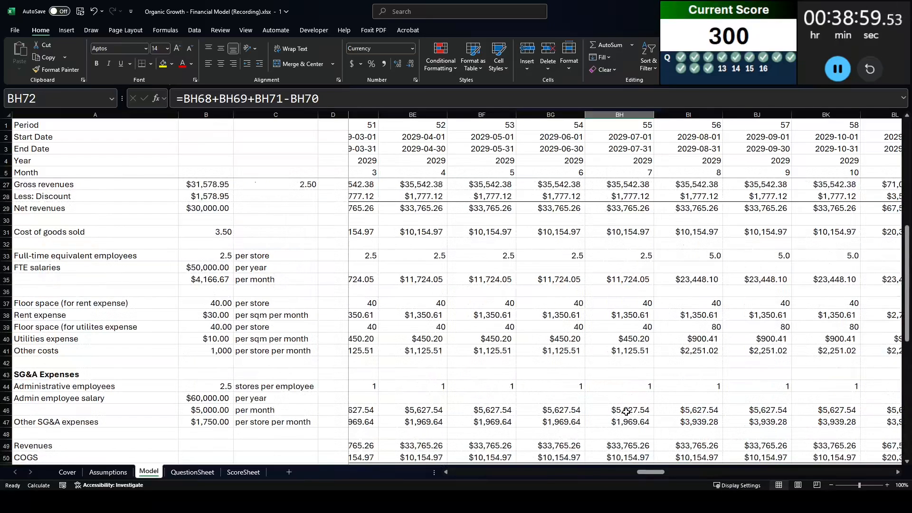
pyautogui.scroll(4, 626, 411)
pyautogui.scroll(3, 626, 411)
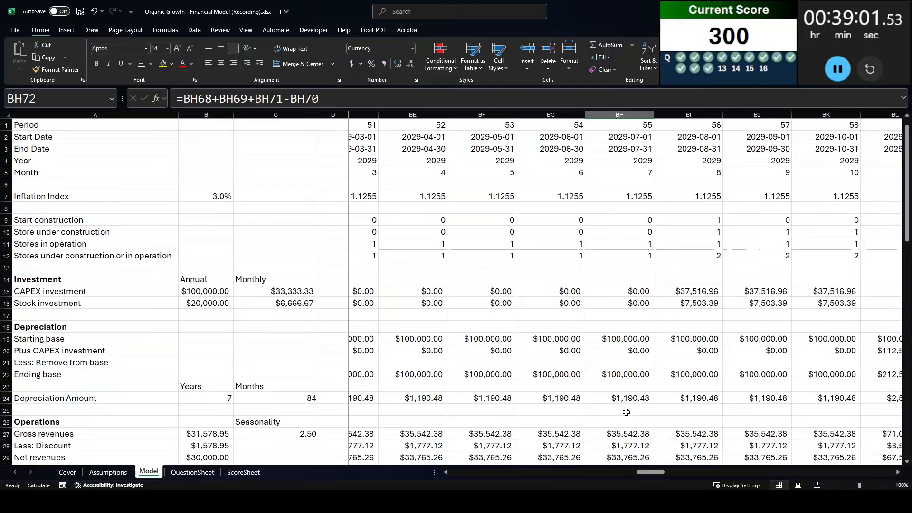
pyautogui.scroll(-3, 626, 412)
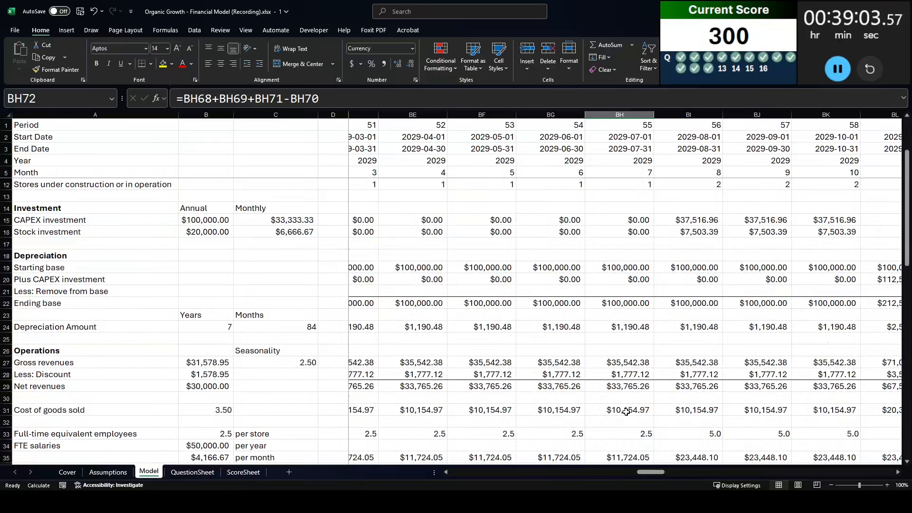
pyautogui.scroll(-9, 626, 411)
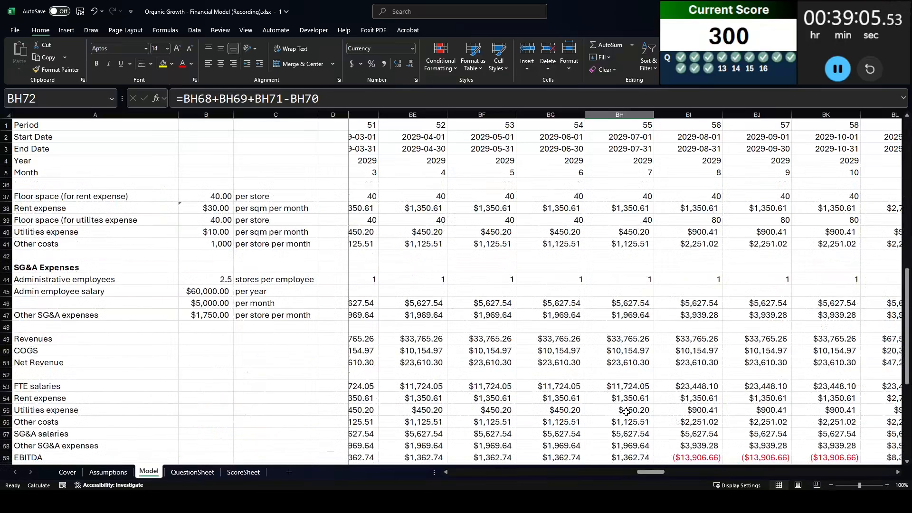
pyautogui.scroll(12, 626, 411)
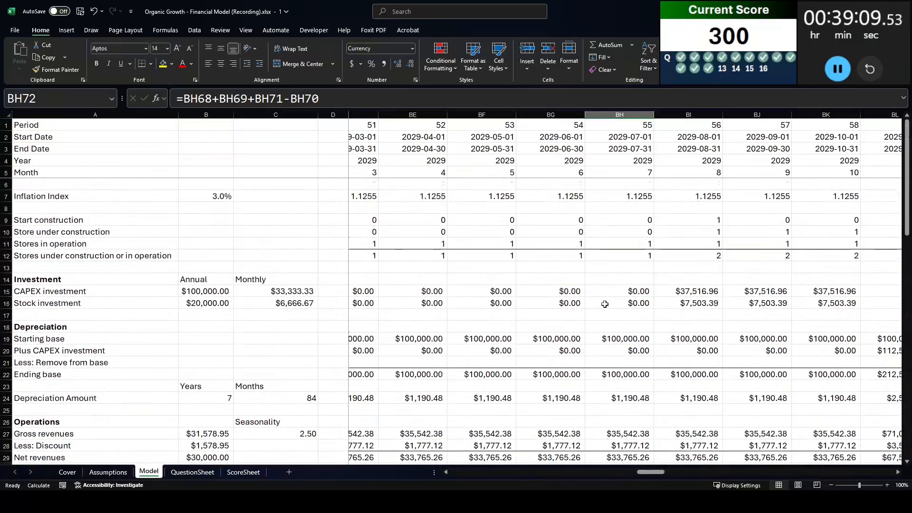
pyautogui.scroll(-15, 629, 409)
pyautogui.scroll(-3, 639, 413)
pyautogui.scroll(2, 646, 430)
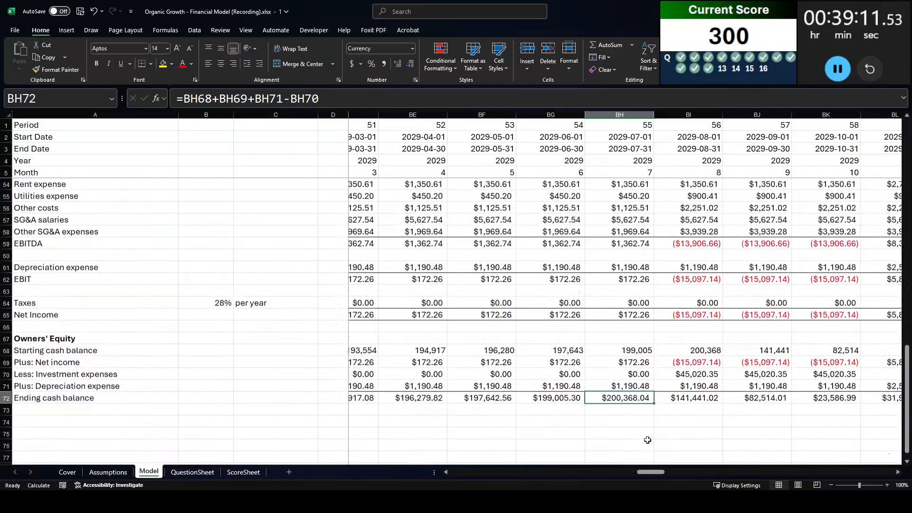
# - Check the June 2029 net income, investment and depreciation formulas under Owners' Equity and review the sections above them
pyautogui.click(576, 364)
pyautogui.click(553, 373)
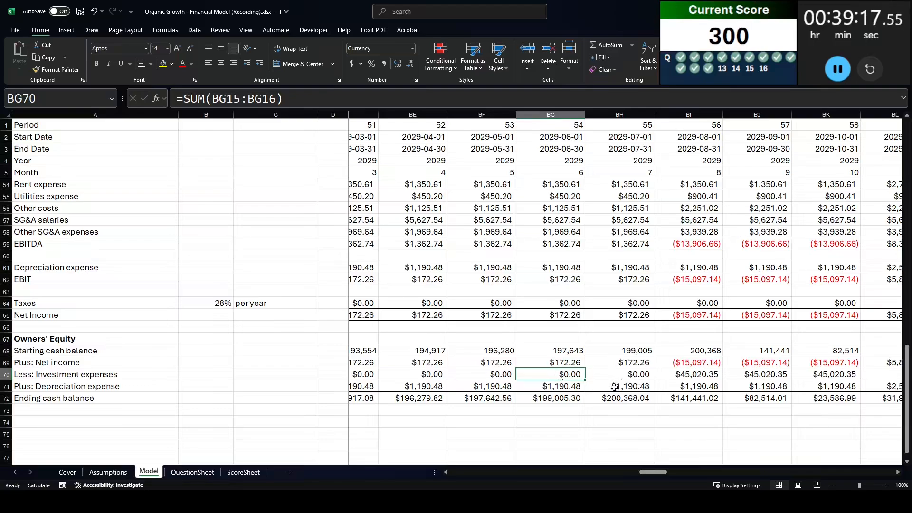
pyautogui.click(561, 387)
pyautogui.scroll(1, 588, 419)
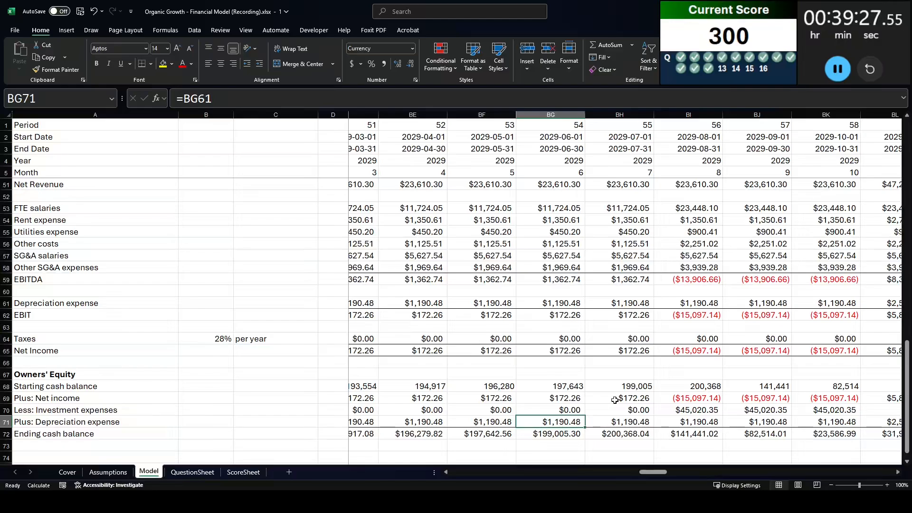
pyautogui.scroll(7, 665, 409)
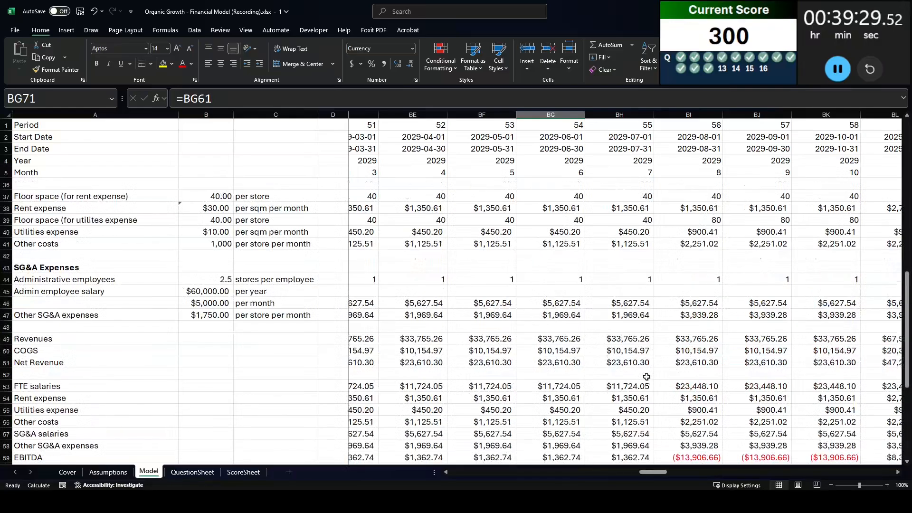
pyautogui.scroll(4, 601, 388)
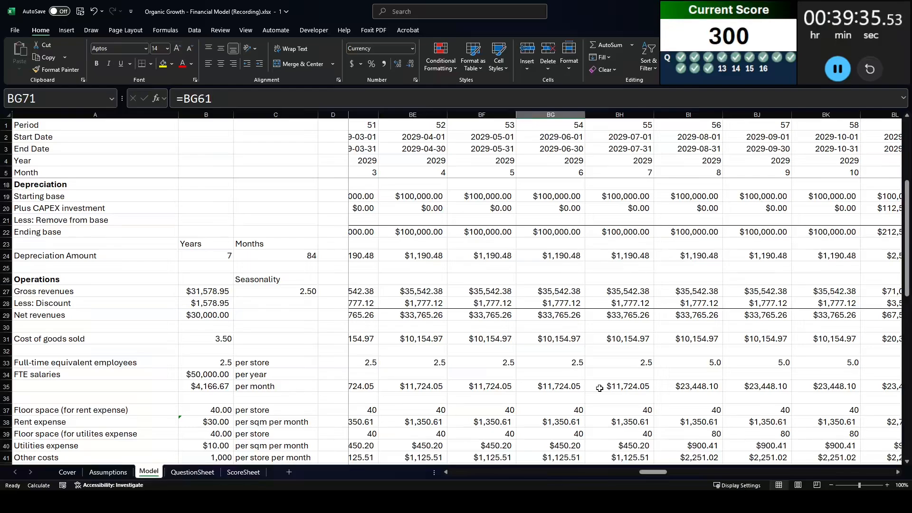
pyautogui.scroll(2, 600, 388)
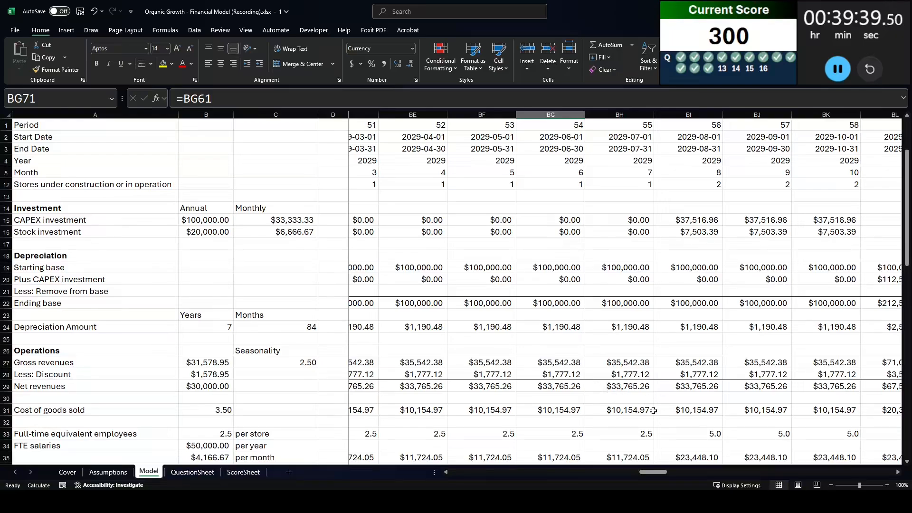
pyautogui.scroll(2, 638, 421)
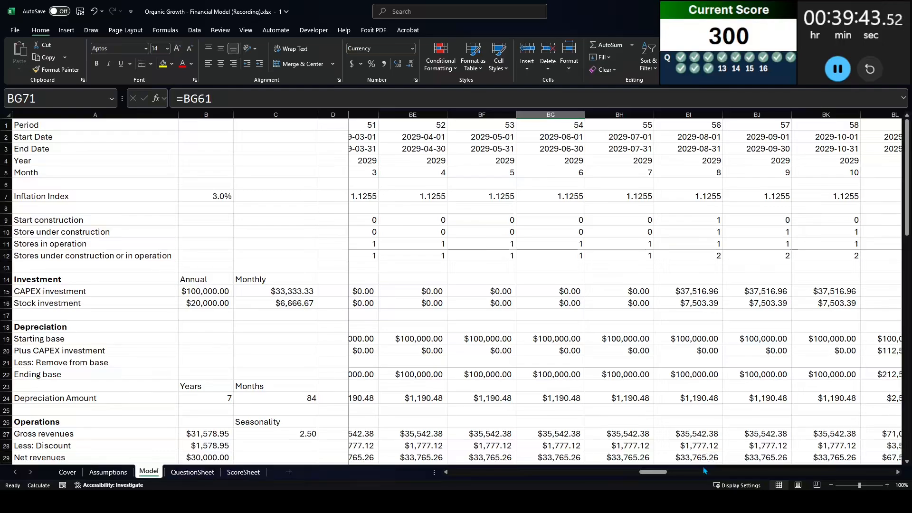
# - Check the November 2029 depreciation base in BL19:BL22, including the added CAPEX, the empty removal row and the ending base
pyautogui.moveTo(668, 478)
pyautogui.mouseDown()
pyautogui.moveTo(656, 478)
pyautogui.moveTo(678, 479)
pyautogui.mouseUp()
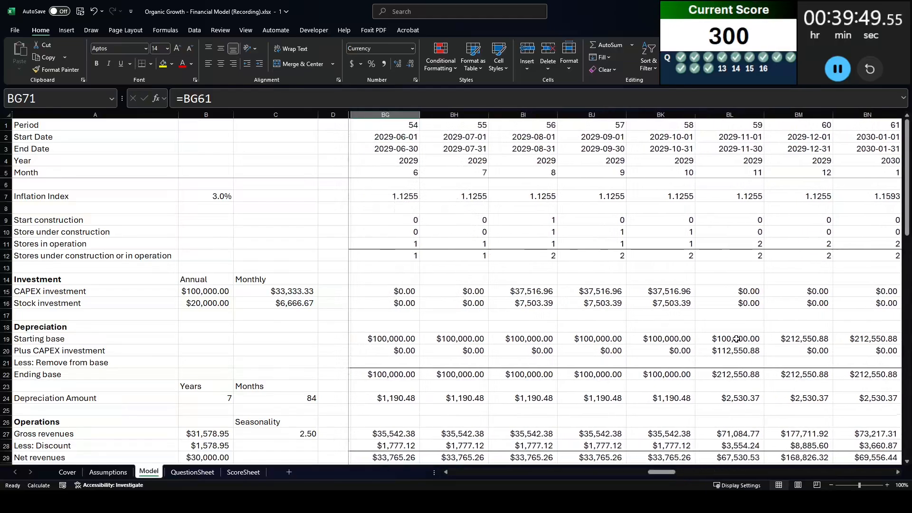
pyautogui.scroll(-10, 736, 340)
pyautogui.scroll(8, 736, 341)
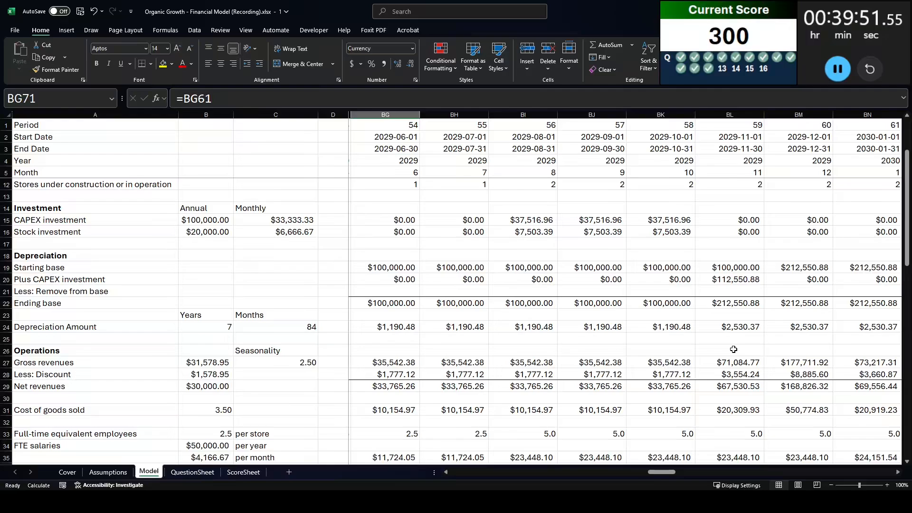
pyautogui.click(731, 280)
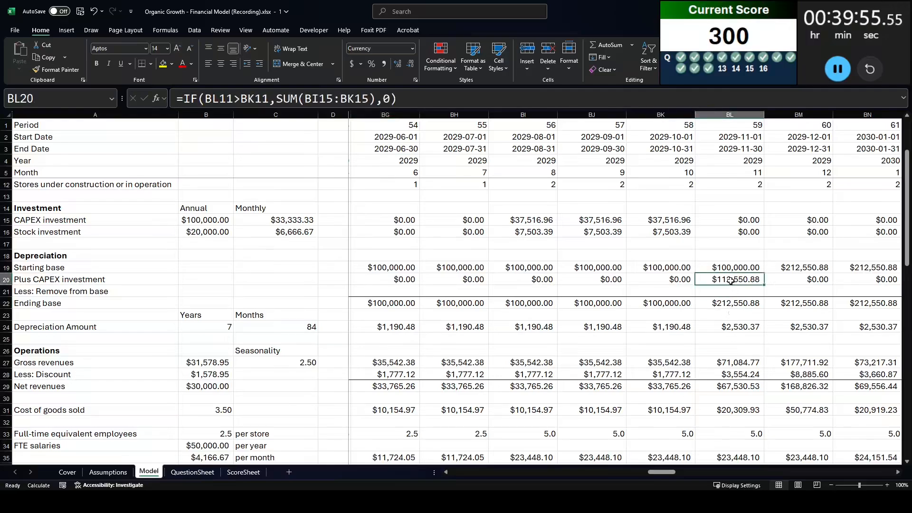
pyautogui.click(733, 269)
pyautogui.click(729, 295)
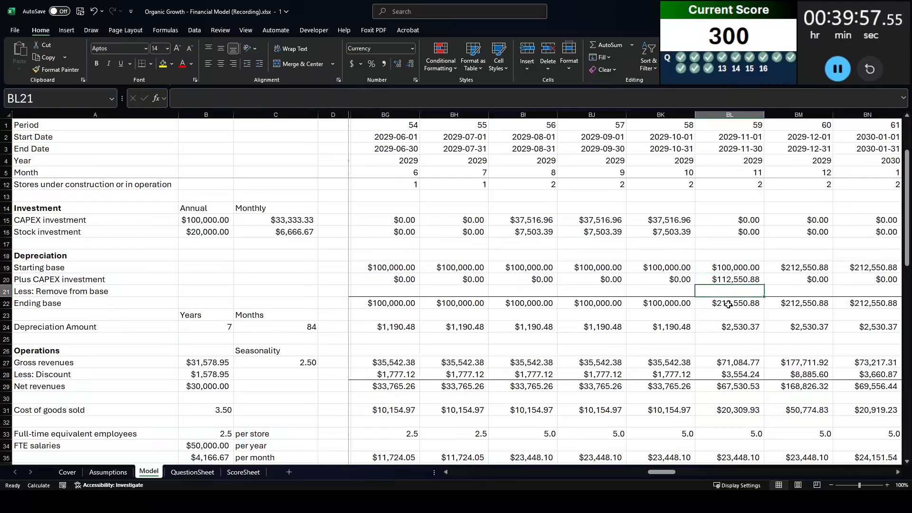
pyautogui.click(729, 305)
pyautogui.scroll(-9, 725, 352)
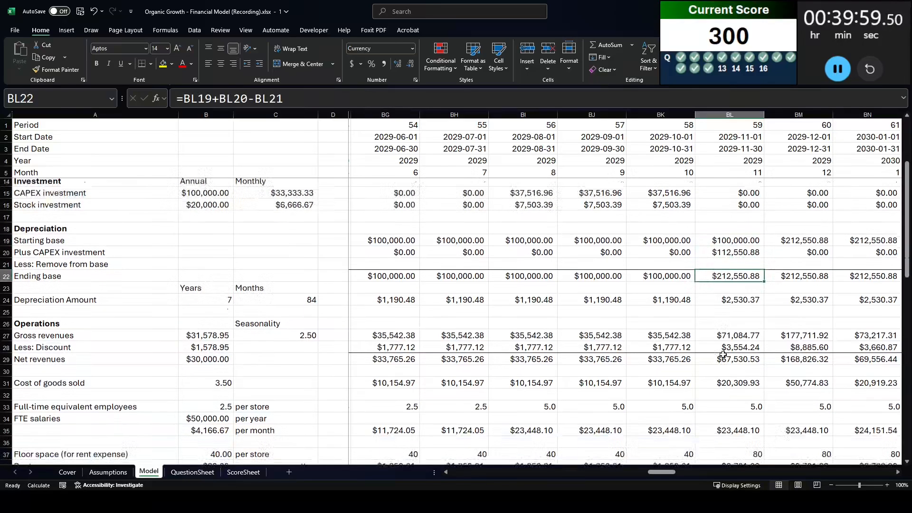
pyautogui.scroll(2, 641, 421)
pyautogui.scroll(7, 641, 422)
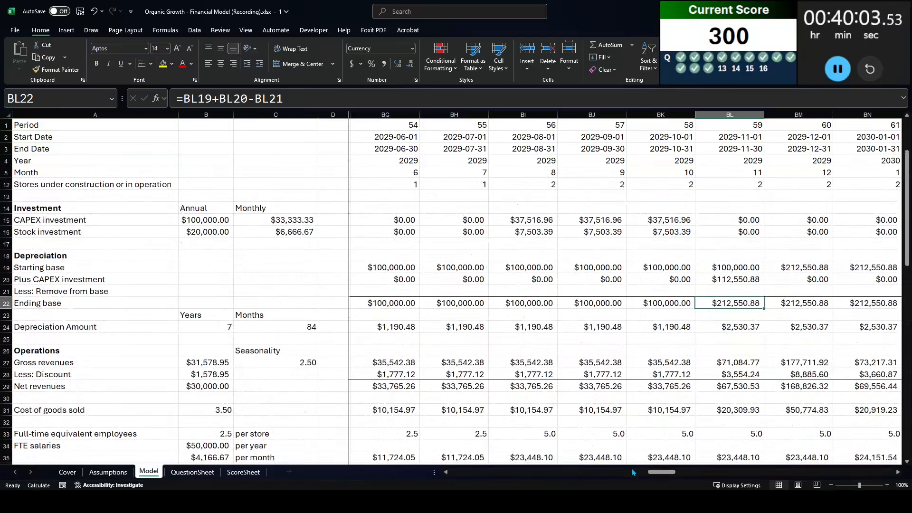
# - Trace the May 2029 revenue formulas from gross and net revenues in BF27 and BF29 to the Revenues line in BF49
pyautogui.moveTo(660, 473)
pyautogui.mouseDown()
pyautogui.moveTo(596, 478)
pyautogui.moveTo(657, 475)
pyautogui.mouseUp()
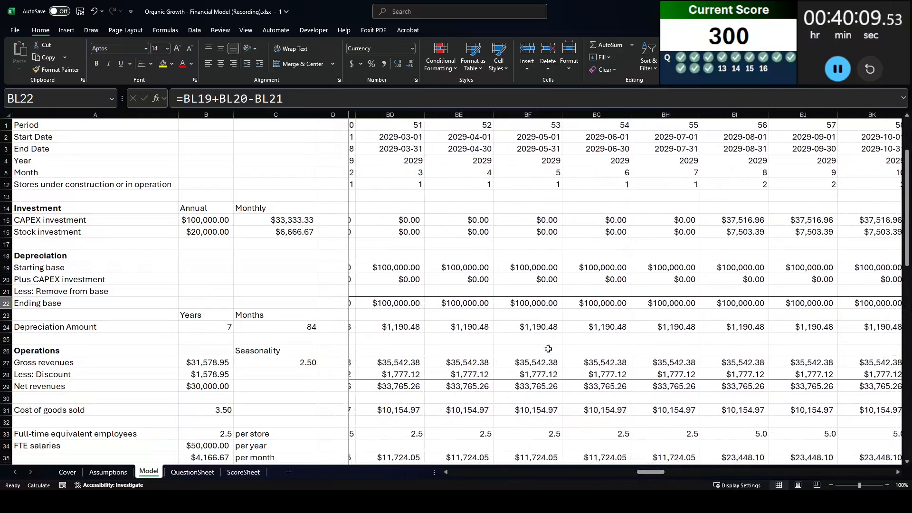
pyautogui.click(536, 363)
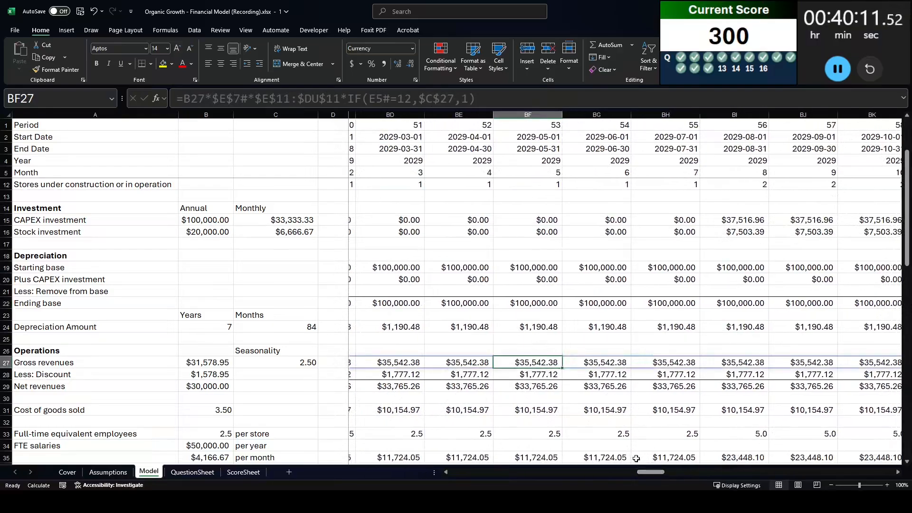
pyautogui.click(527, 384)
pyautogui.scroll(-8, 549, 412)
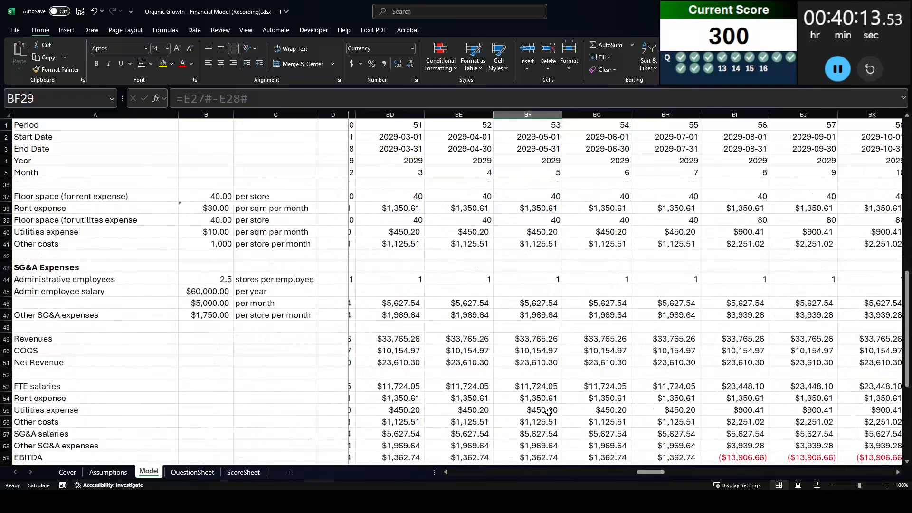
pyautogui.click(540, 343)
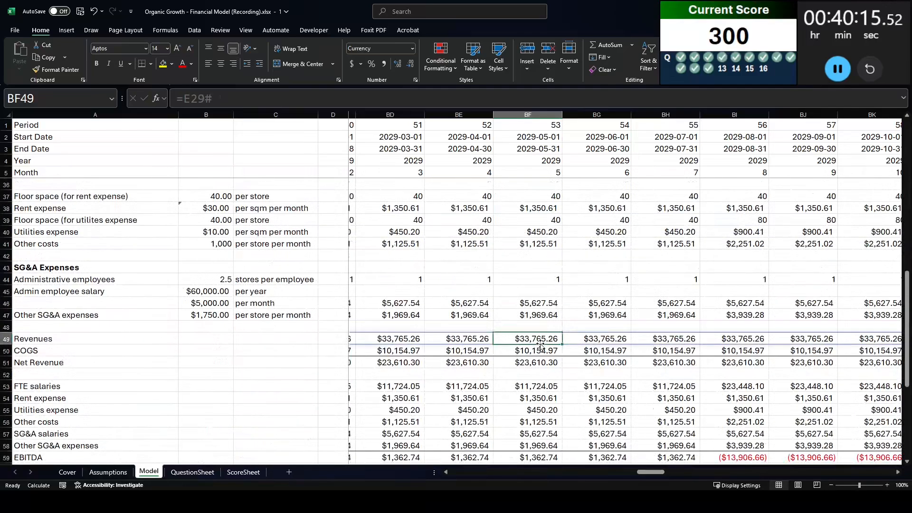
# - Check the May 2029 cost of goods sold in BF31 against COGS in BF50 and the Net Revenue formula in BF51
pyautogui.scroll(4, 542, 332)
pyautogui.click(543, 271)
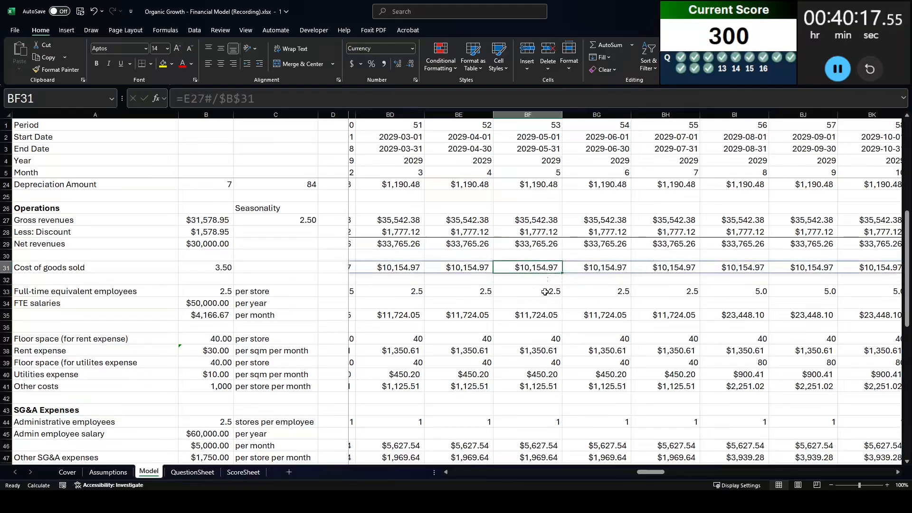
pyautogui.scroll(-4, 544, 285)
pyautogui.click(546, 343)
pyautogui.scroll(2, 546, 350)
pyautogui.scroll(-3, 547, 349)
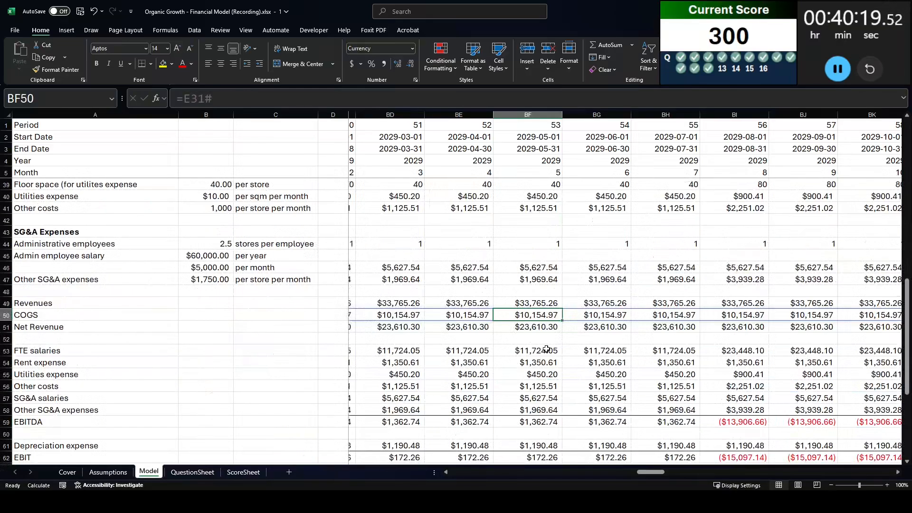
pyautogui.click(549, 328)
# - Trace the May 2029 FTE salaries and rent expense formulas in BF53 and BF54 back to their supporting rows under Operations
pyautogui.click(547, 352)
pyautogui.scroll(4, 547, 357)
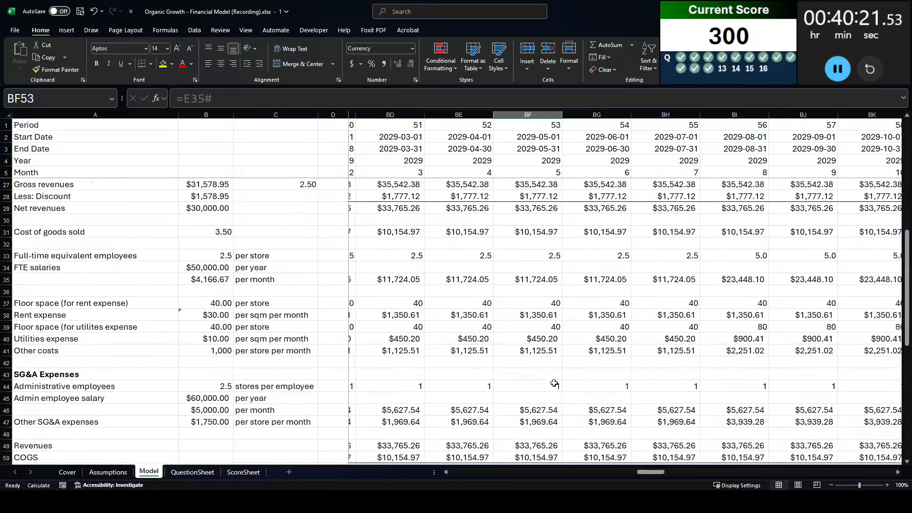
pyautogui.scroll(-5, 552, 282)
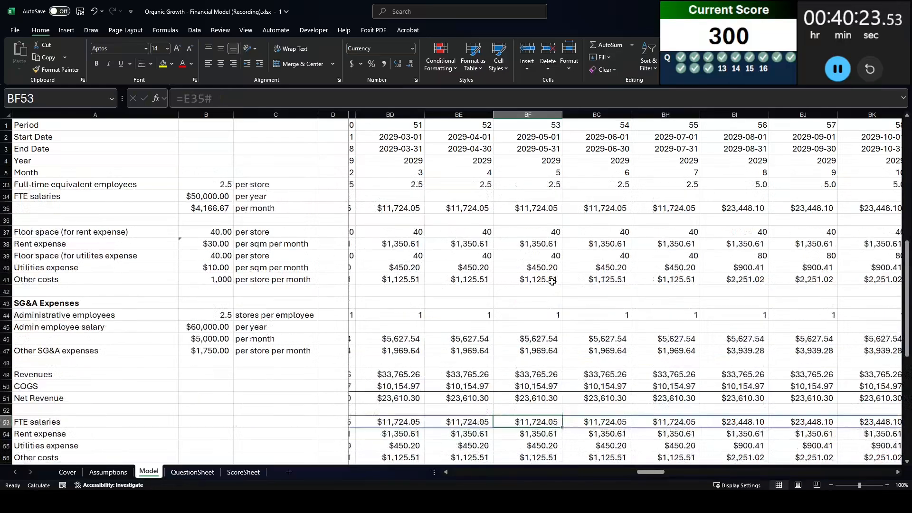
pyautogui.click(541, 327)
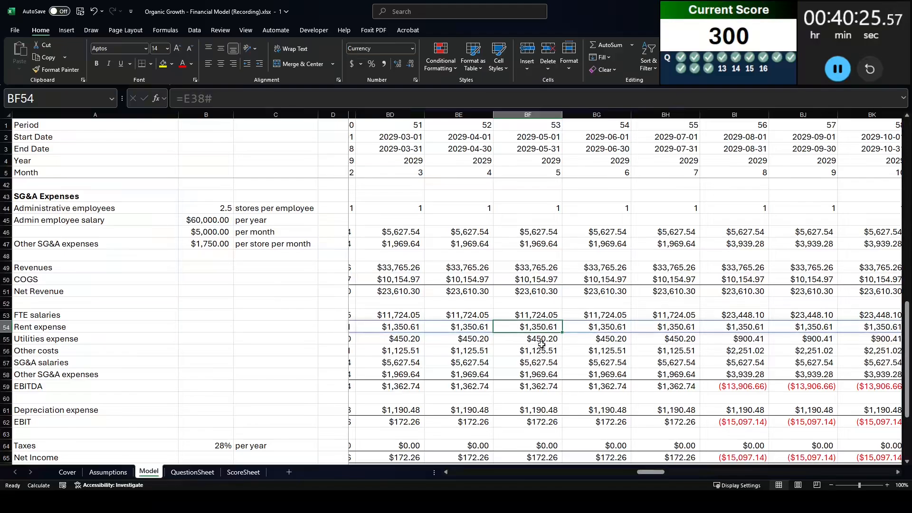
pyautogui.scroll(1, 544, 327)
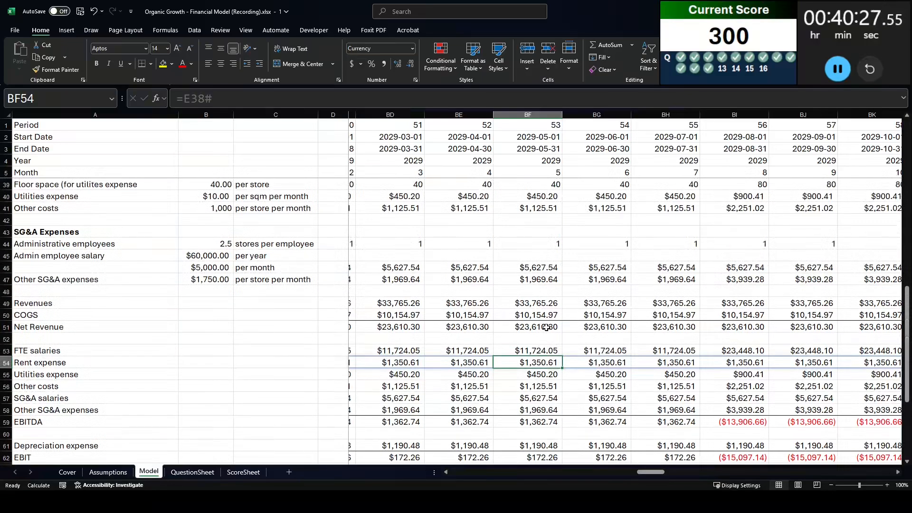
pyautogui.scroll(2, 546, 327)
pyautogui.scroll(-2, 546, 327)
pyautogui.scroll(1, 543, 373)
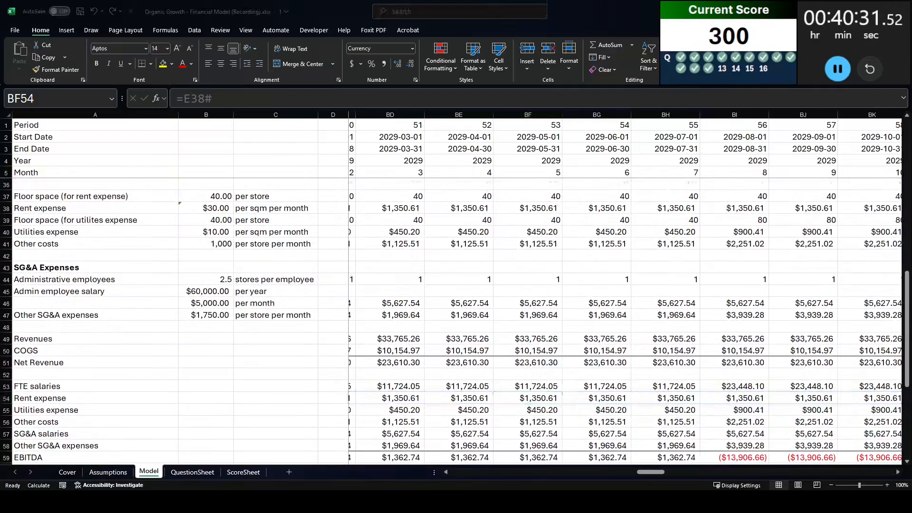
# - Switch to the case PDF and review the Stores - Operations assumptions on 3% expense inflation and rent during store lead time
pyautogui.hotkey('alt', 'Tab')
pyautogui.scroll(-6, 415, 384)
pyautogui.scroll(-1, 414, 384)
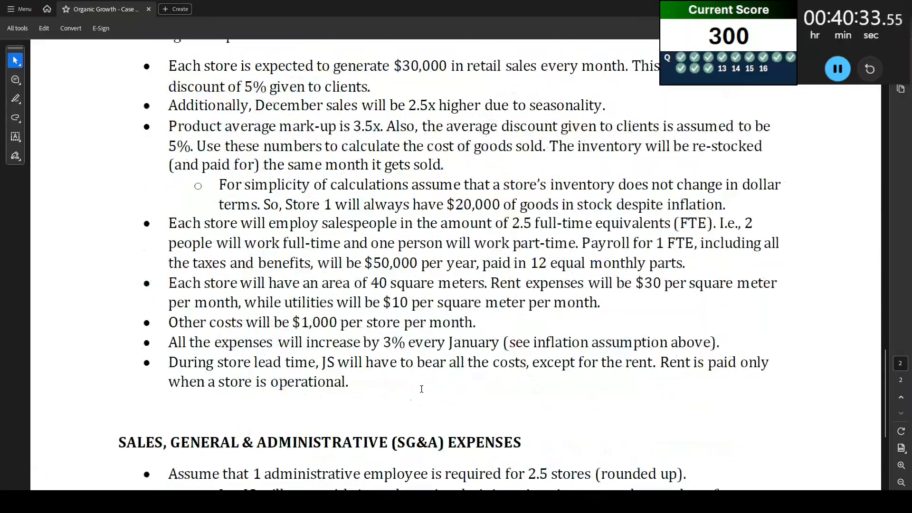
pyautogui.scroll(2, 421, 389)
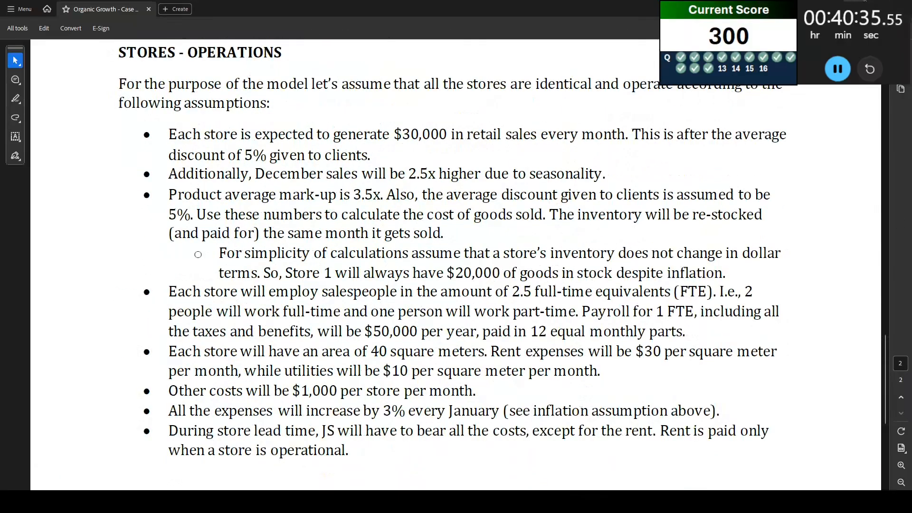
pyautogui.moveTo(167, 407); pyautogui.dragTo(769, 433)
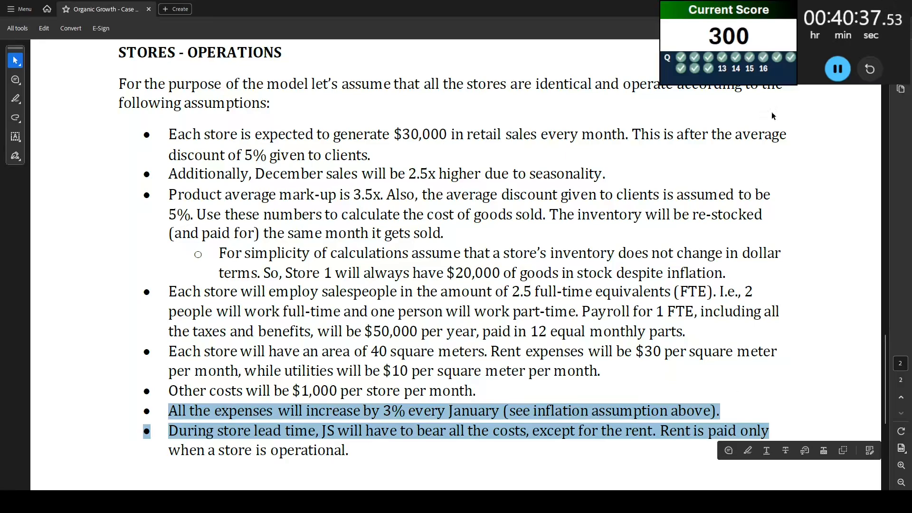
pyautogui.hotkey('alt', 'Tab')
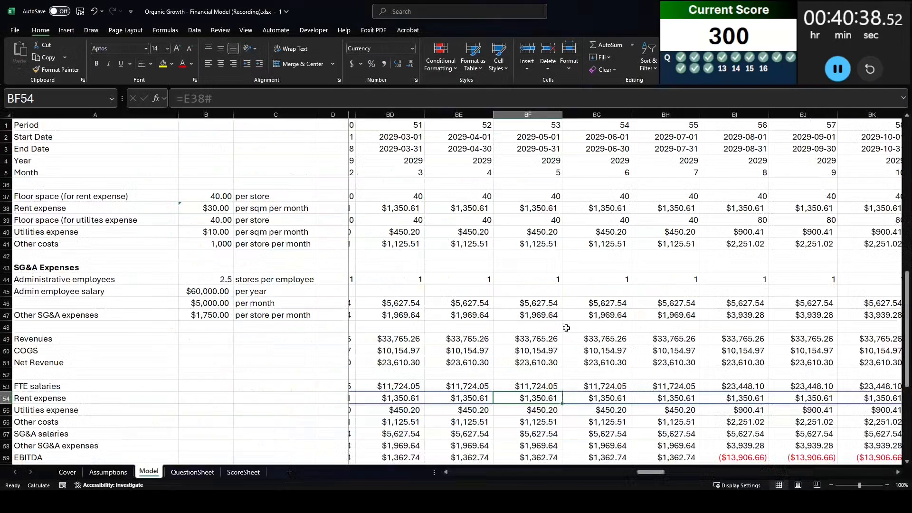
# - Back in the Excel model, check the May 2029 utilities, other costs, SG&A and EBITDA formulas in BF55:BF59
pyautogui.click(540, 405)
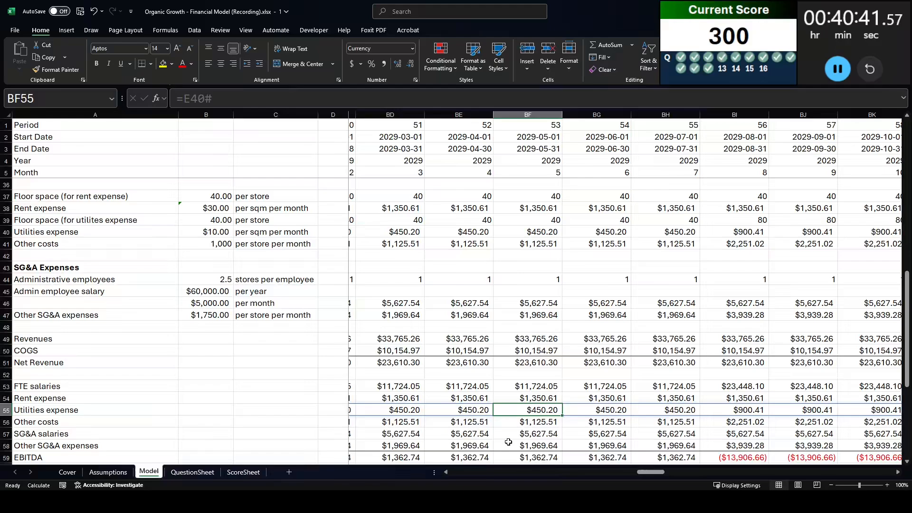
pyautogui.click(520, 424)
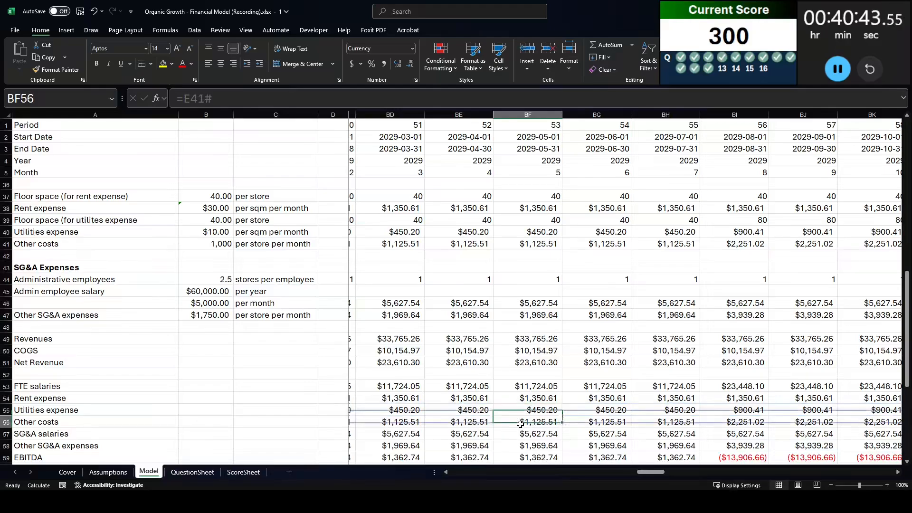
pyautogui.click(521, 435)
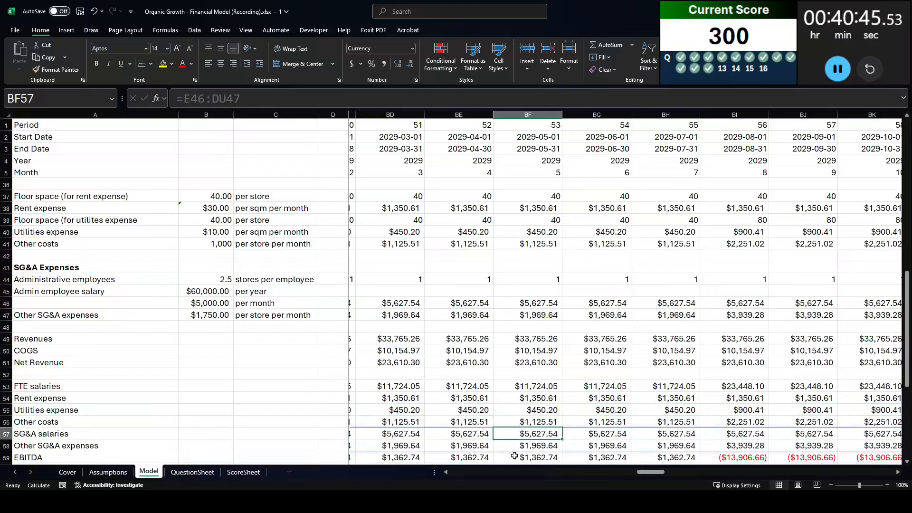
pyautogui.scroll(-1, 515, 456)
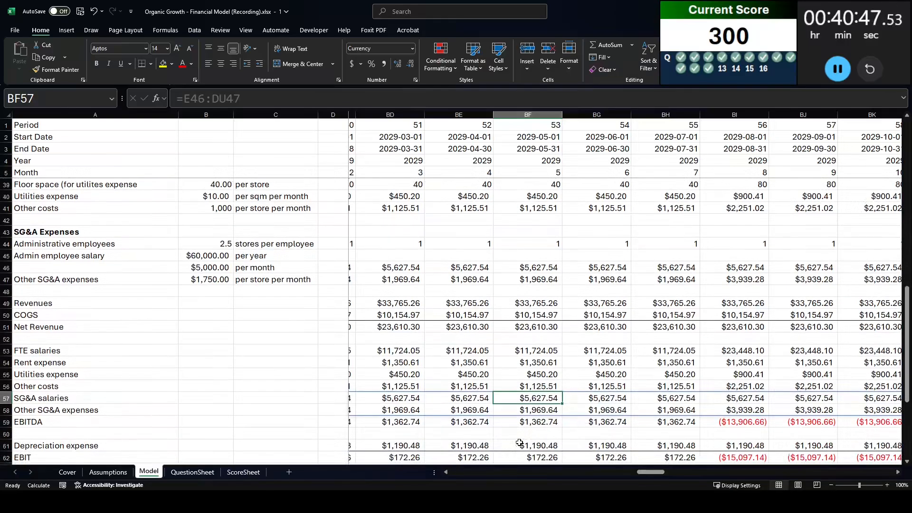
pyautogui.click(523, 411)
pyautogui.click(524, 423)
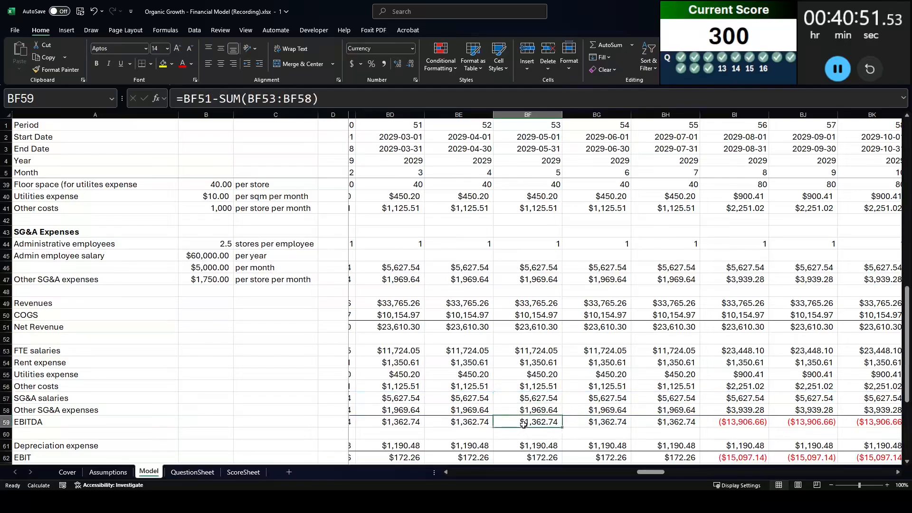
# - Check that the starting cash balance links to the prior month's ending balance in BF68 and in F68:I68
pyautogui.scroll(-2, 523, 440)
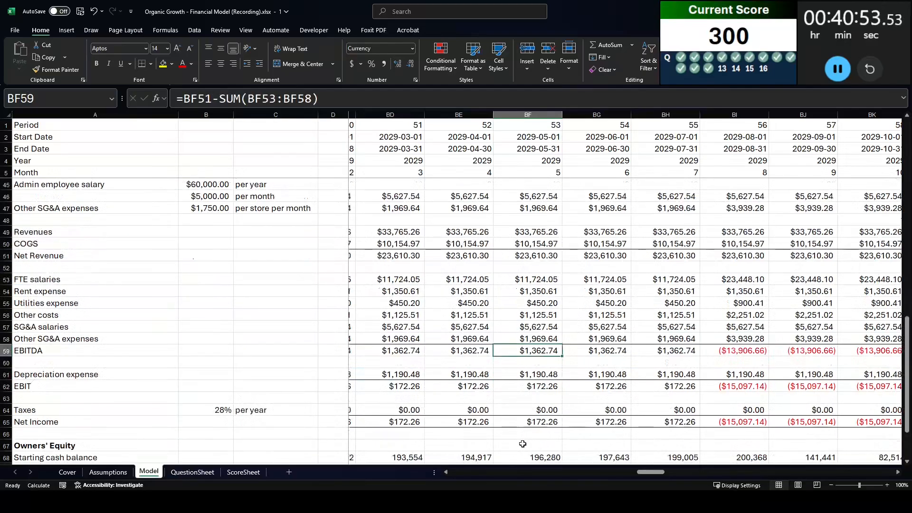
pyautogui.scroll(-2, 522, 439)
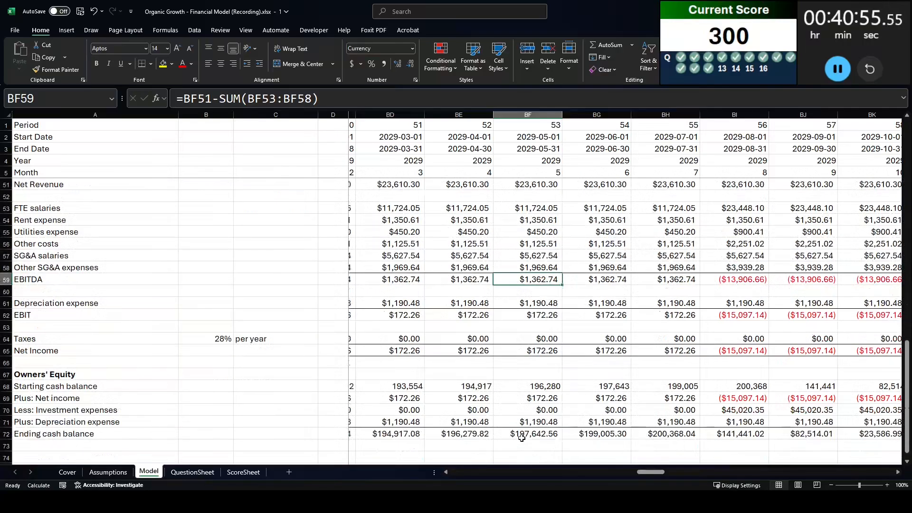
pyautogui.click(530, 391)
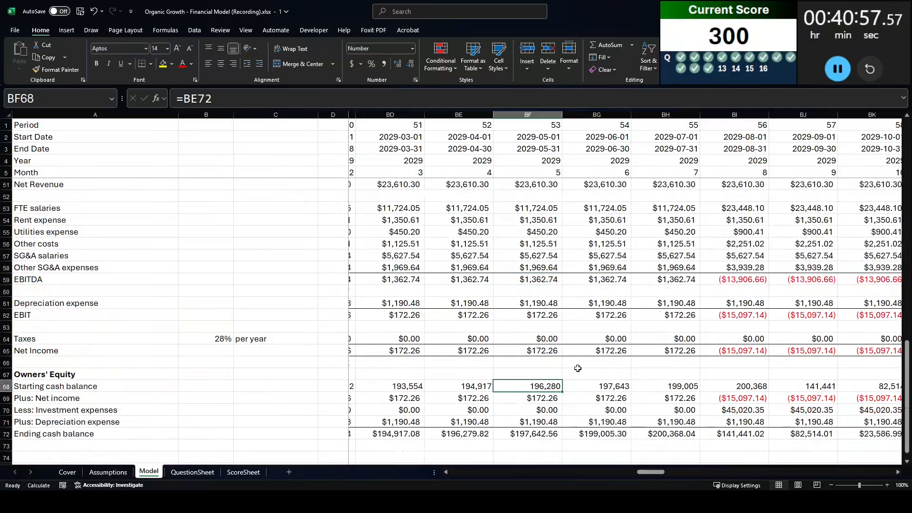
pyautogui.hotkey('ctrl', 'Left')
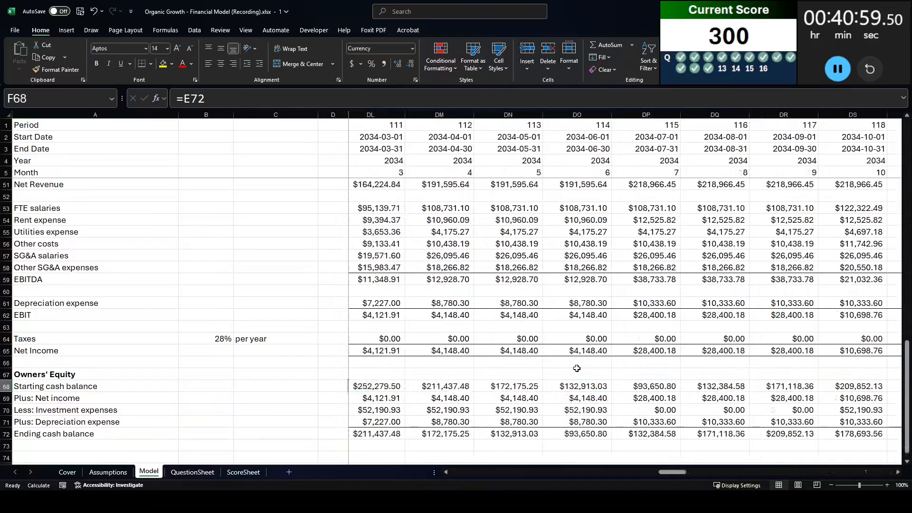
pyautogui.press('F2')
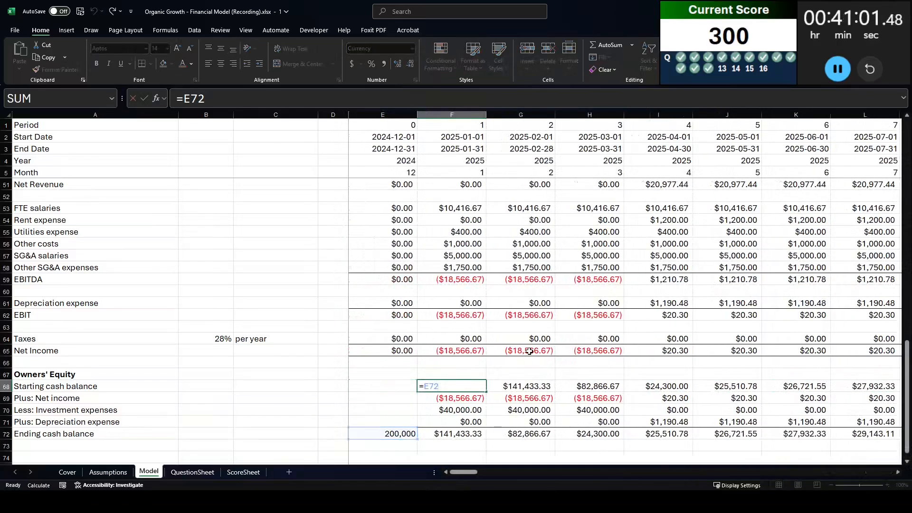
pyautogui.press('Tab')
pyautogui.press('F2')
pyautogui.press('Tab')
pyautogui.press('F2')
pyautogui.press('Tab')
pyautogui.press('F2')
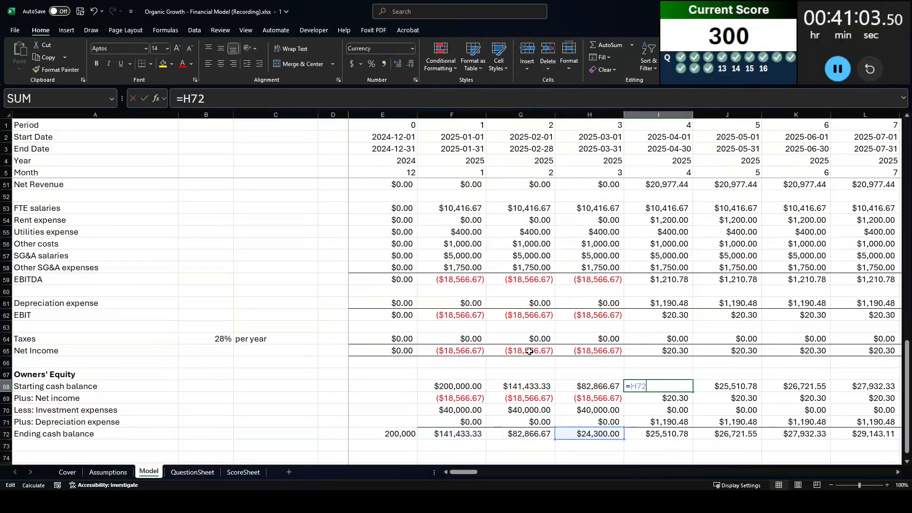
pyautogui.press('Tab')
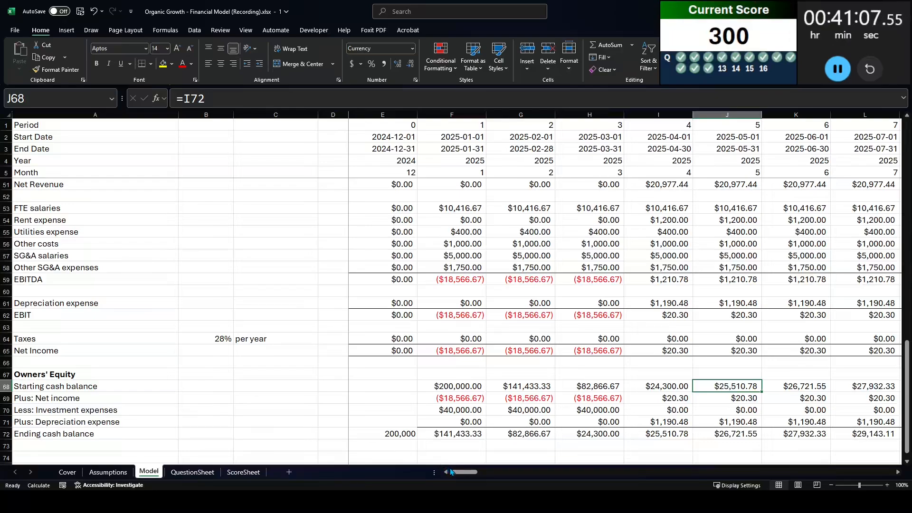
# - Check the July 2029 depreciation expense and ending cash balance formulas in BH71 and BH72 under Owners' Equity
pyautogui.click(647, 419)
pyautogui.moveTo(454, 477); pyautogui.dragTo(658, 470)
pyautogui.click(741, 423)
pyautogui.click(741, 434)
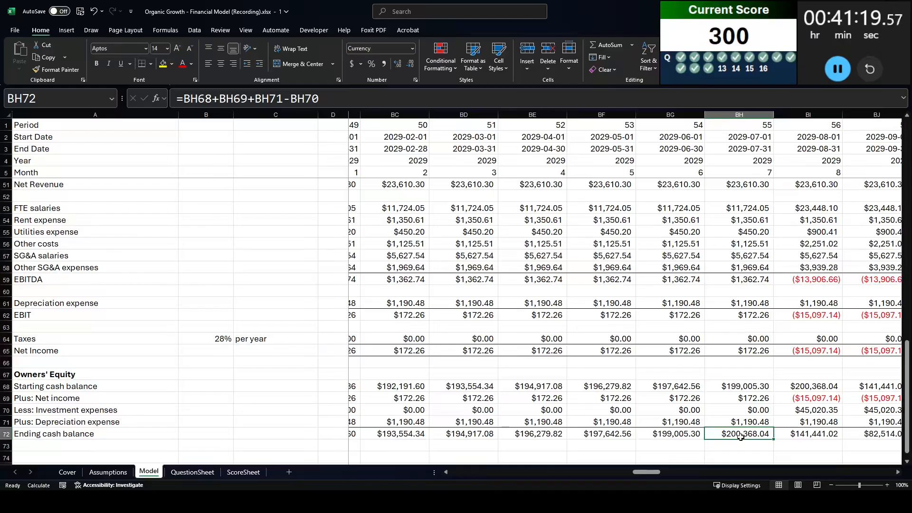
# - Check the May 2029 inflation index formula in BF7 and review the investment, depreciation and operations rows beneath it
pyautogui.scroll(15, 742, 436)
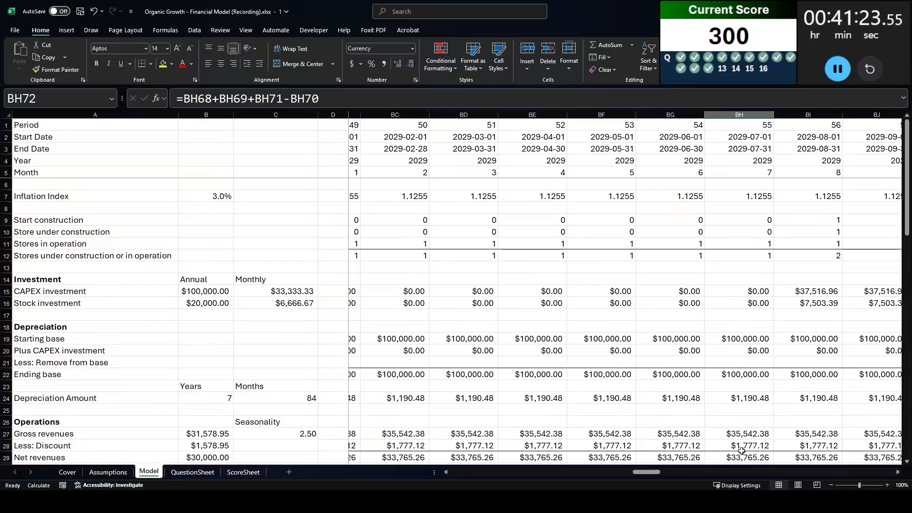
pyautogui.click(626, 199)
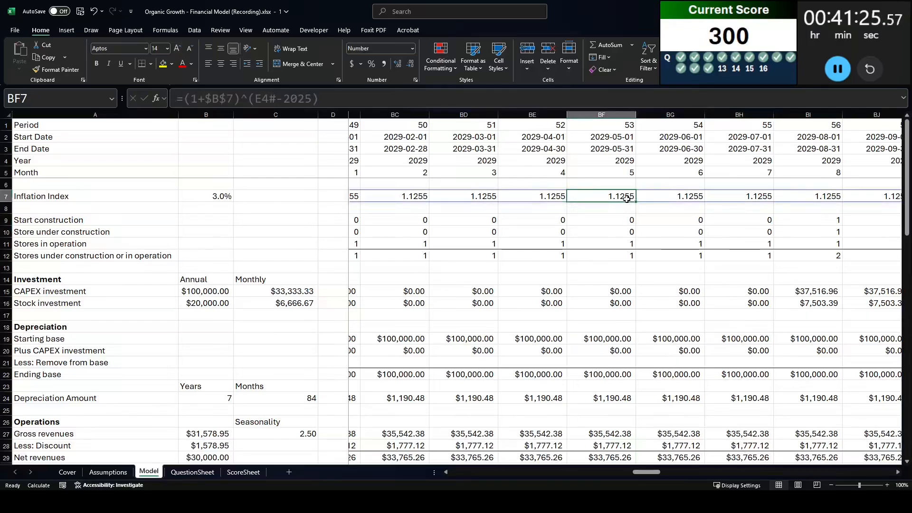
pyautogui.scroll(-2, 645, 308)
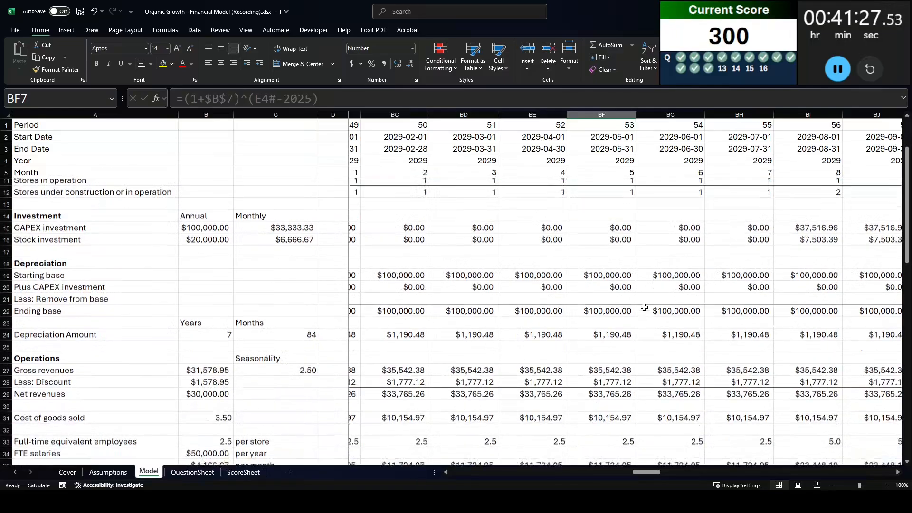
pyautogui.scroll(2, 647, 316)
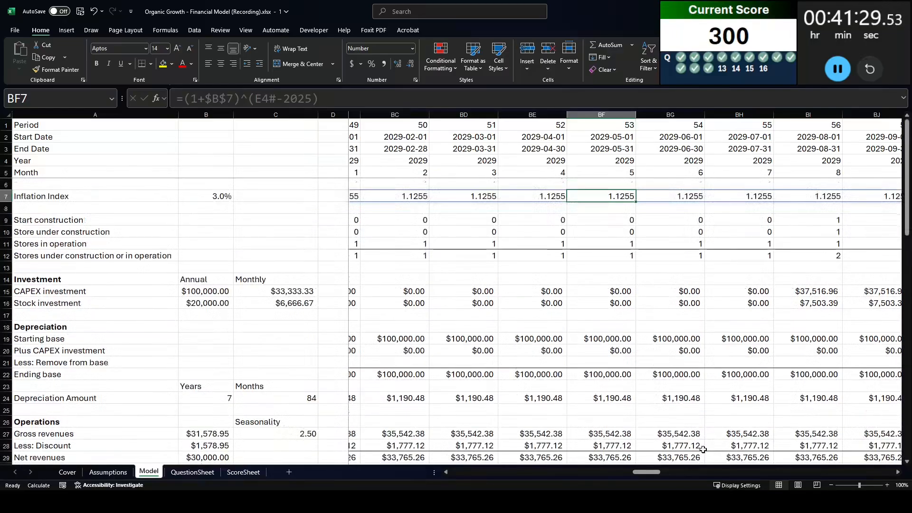
# - Check the March 2025 investment expenses in H70 and the references in the ending cash balance formula in H72
pyautogui.moveTo(632, 473); pyautogui.dragTo(472, 474)
pyautogui.scroll(-2, 498, 326)
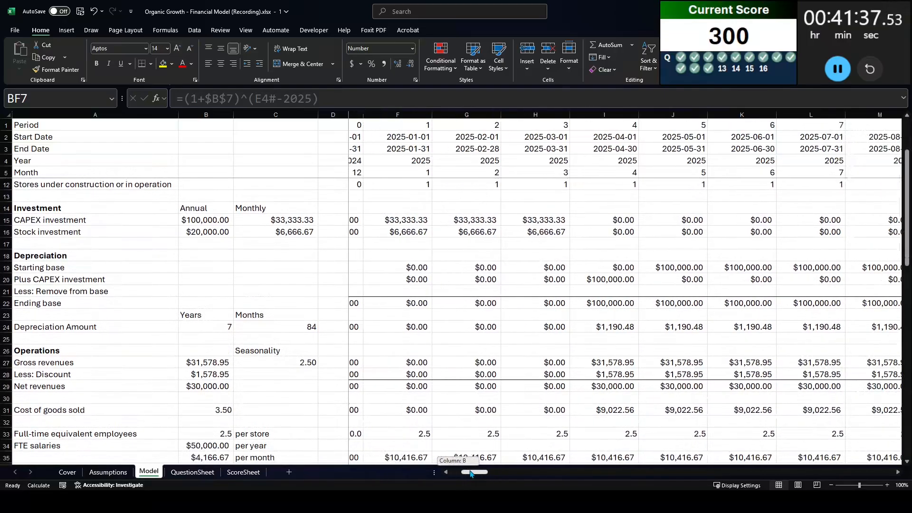
pyautogui.scroll(-6, 482, 446)
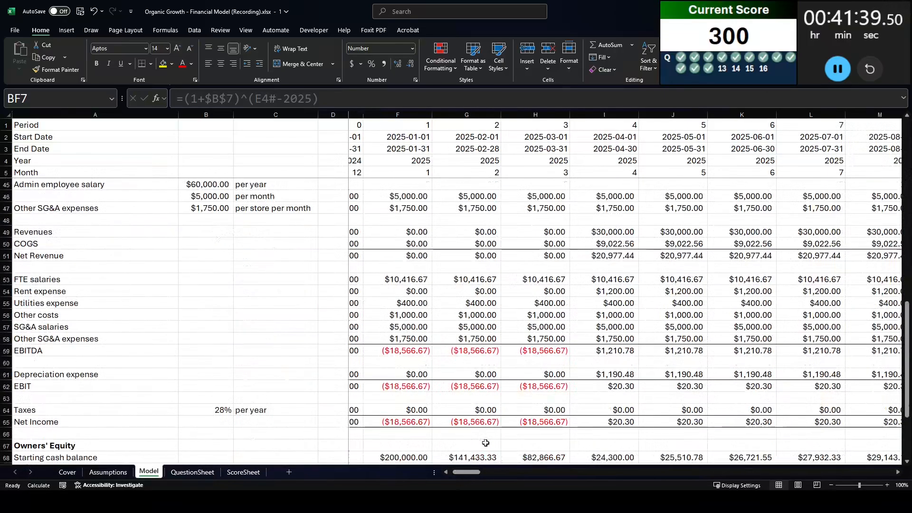
pyautogui.scroll(-4, 486, 443)
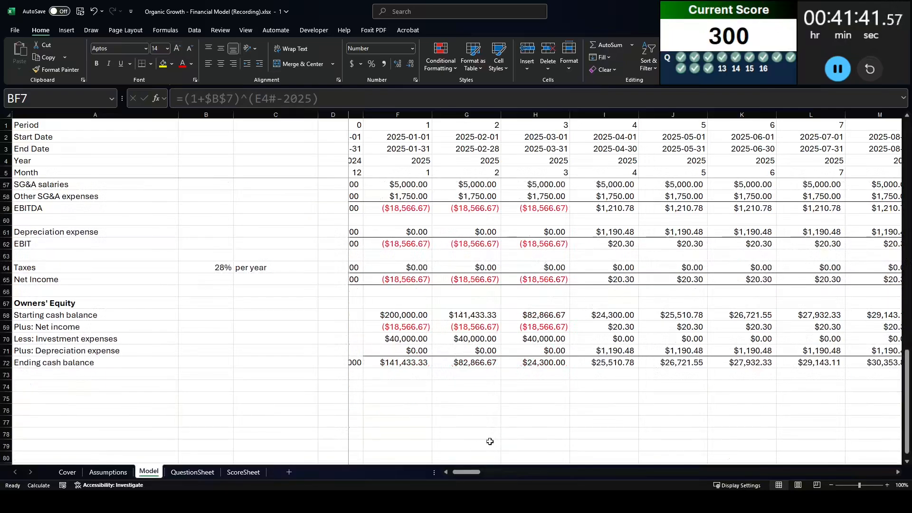
pyautogui.click(537, 338)
pyautogui.click(534, 365)
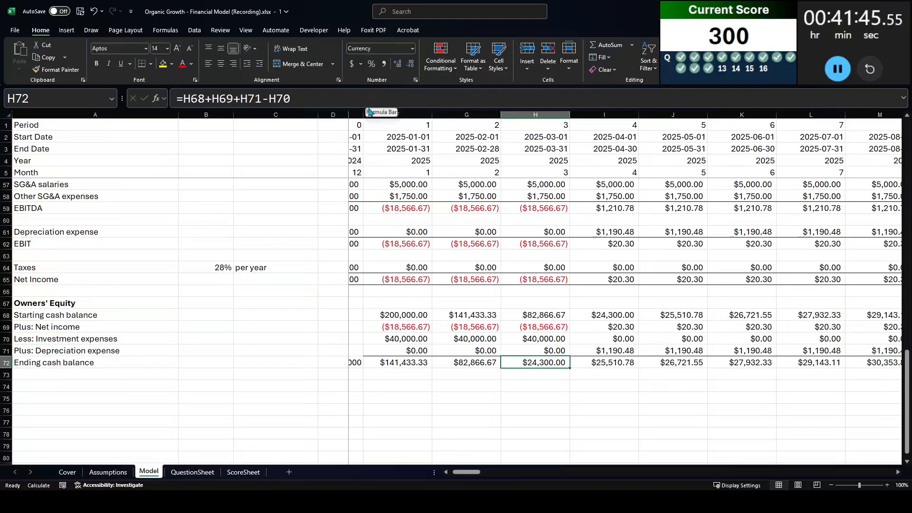
pyautogui.click(351, 97)
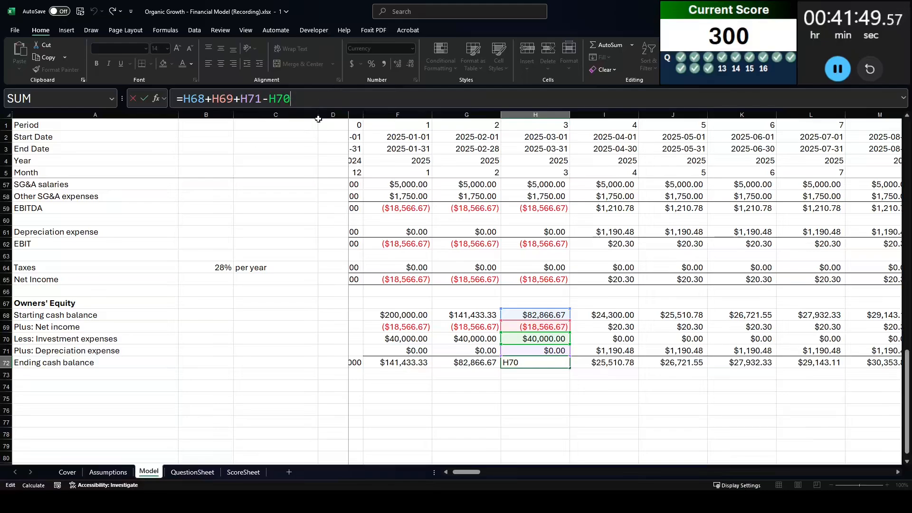
pyautogui.press('Return')
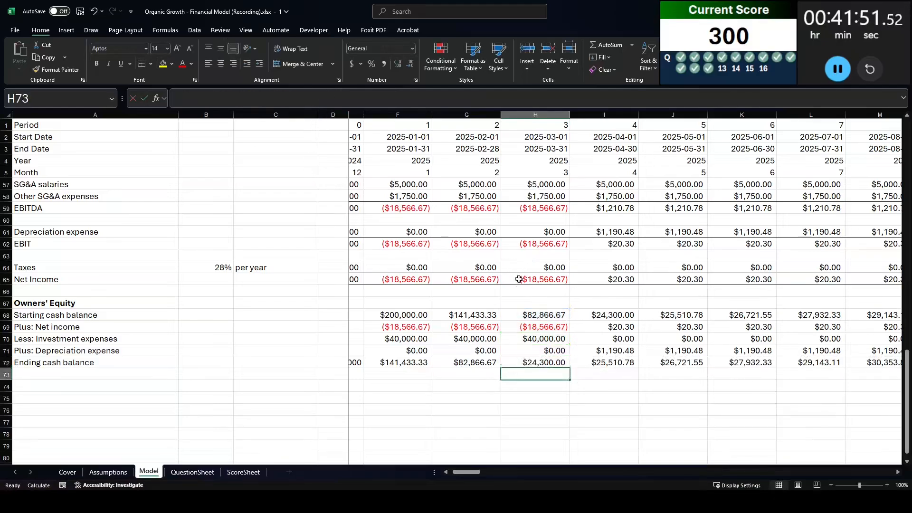
# - Check the December 2025 taxes formula in Q64 against the EBIT and net income rows around it
pyautogui.scroll(1, 601, 335)
pyautogui.moveTo(468, 473); pyautogui.dragTo(511, 481)
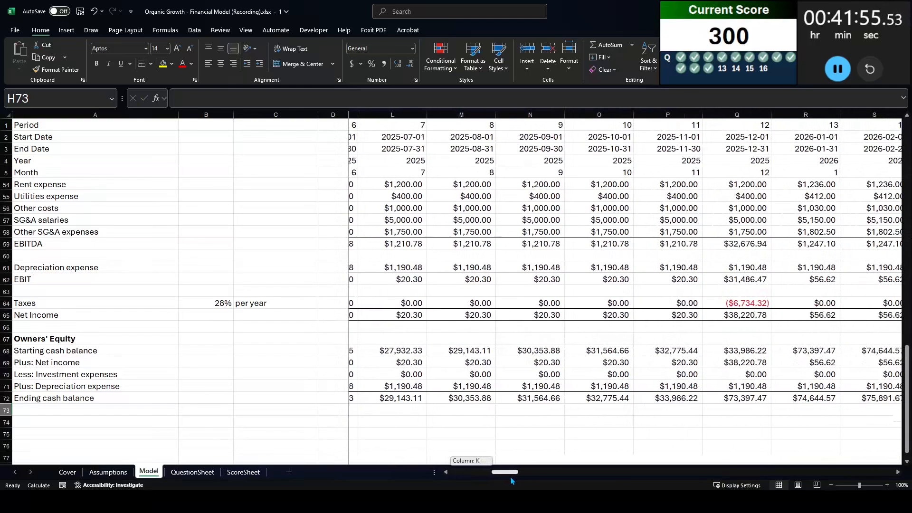
pyautogui.click(758, 305)
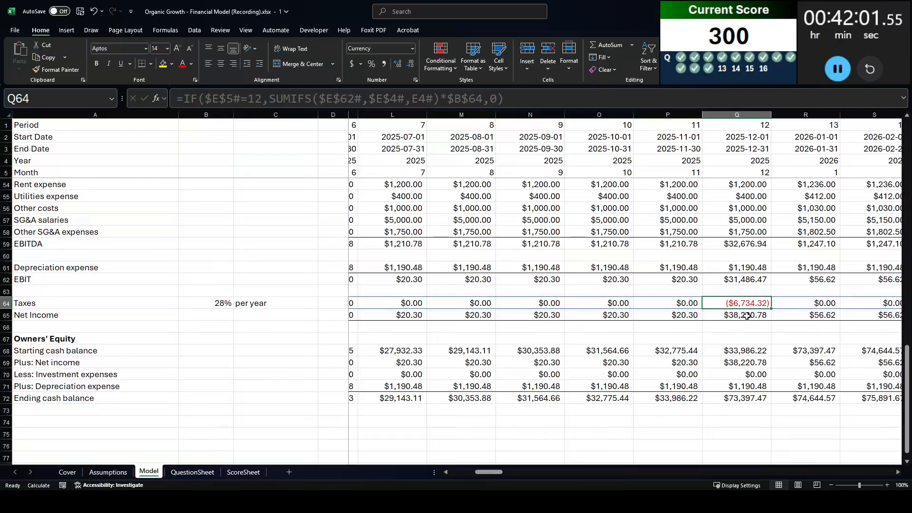
pyautogui.press('BackSpace')
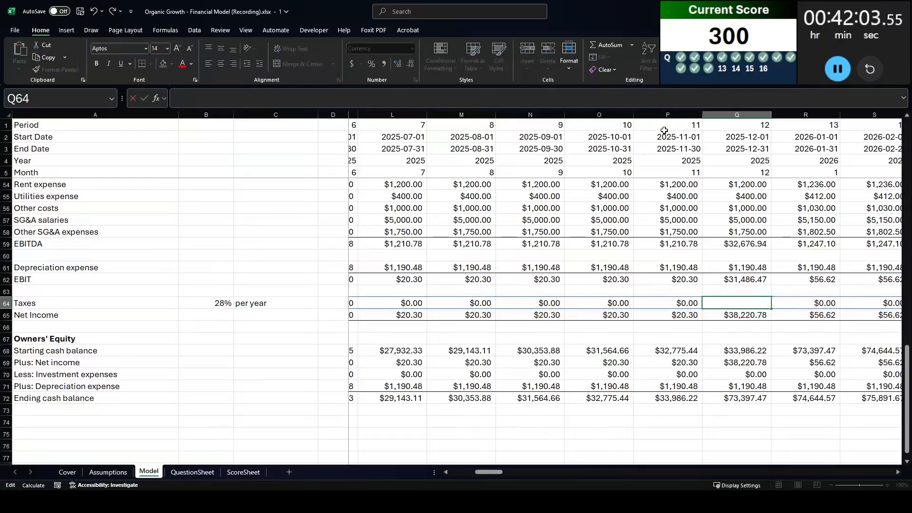
pyautogui.press('Escape')
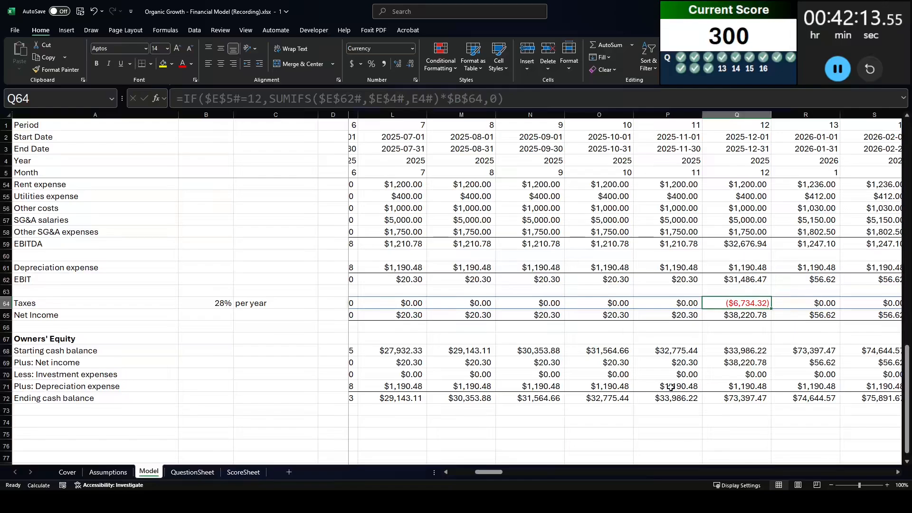
pyautogui.scroll(3, 697, 435)
pyautogui.scroll(-2, 693, 435)
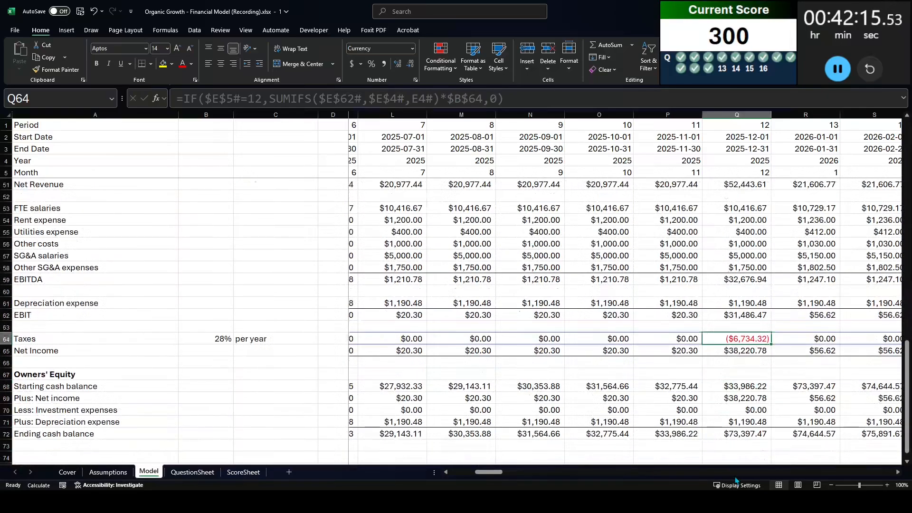
# - Try to floor the taxes at zero by wrapping the E64 formula in MAX(0, …)
pyautogui.moveTo(494, 475); pyautogui.dragTo(467, 476)
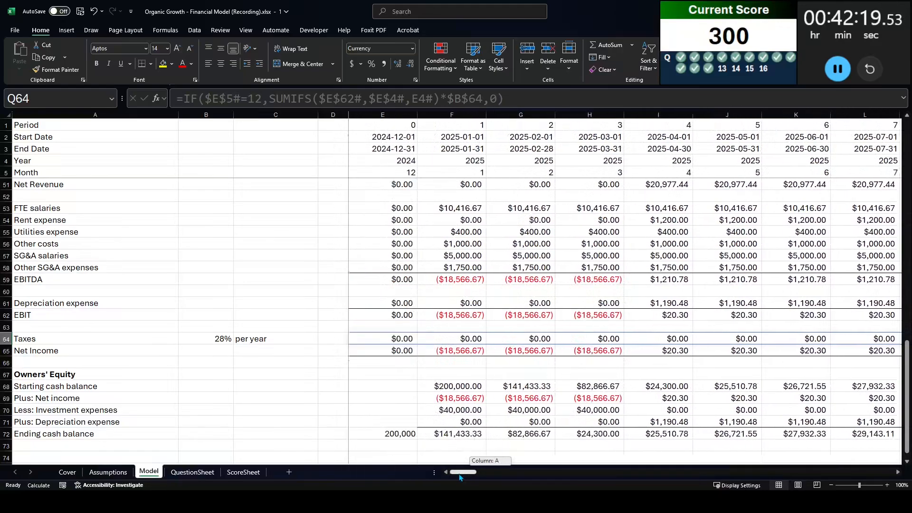
pyautogui.click(438, 335)
pyautogui.click(386, 338)
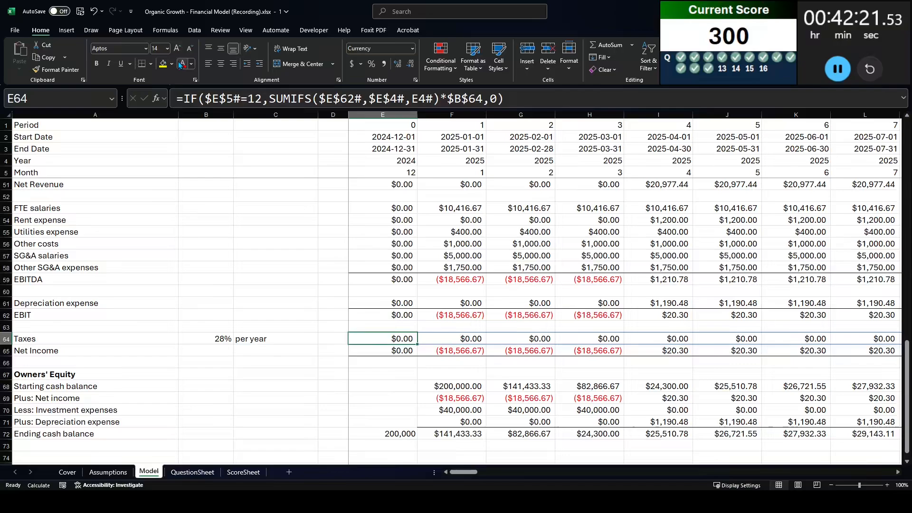
pyautogui.click(187, 99)
pyautogui.write('max(0,')
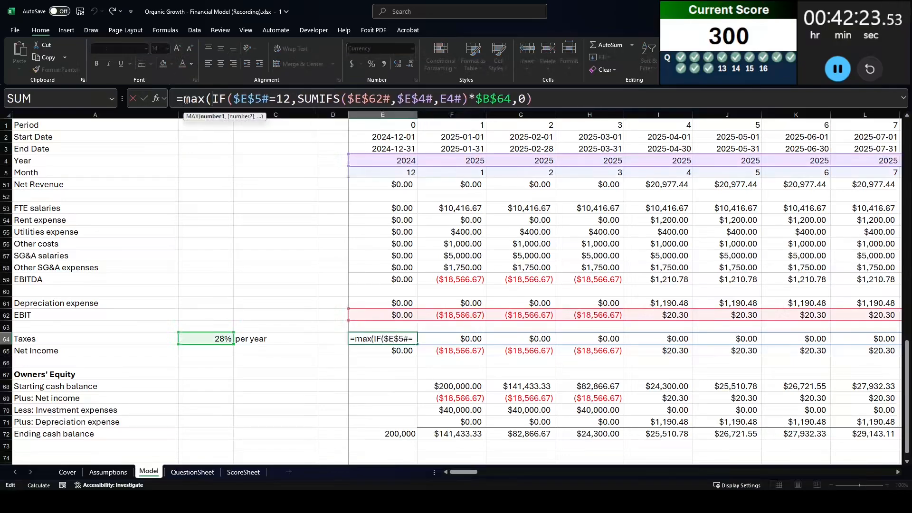
pyautogui.press('End')
pyautogui.write(')')
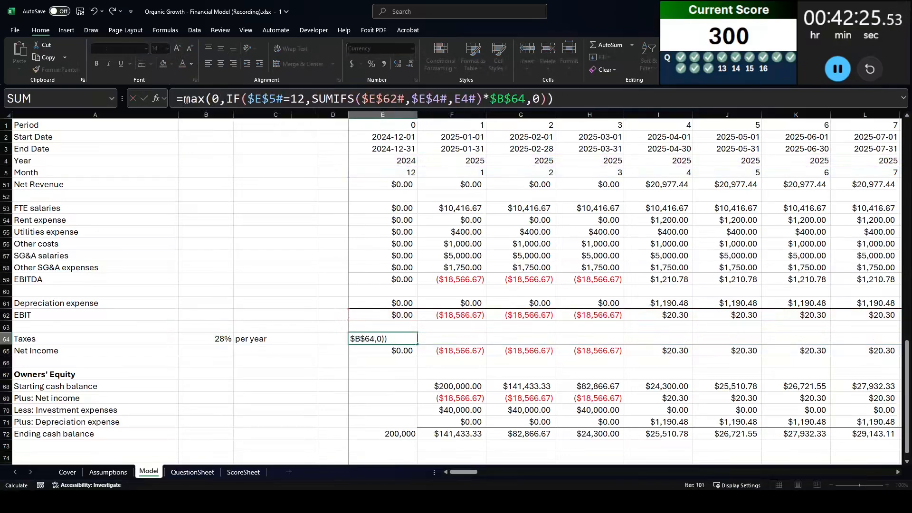
pyautogui.press('Return')
pyautogui.hotkey('ctrl', 'z')
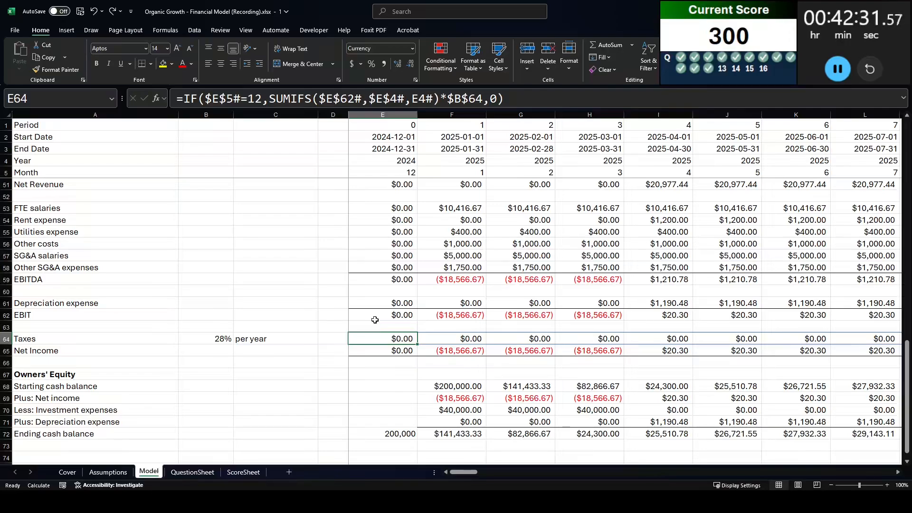
# - Floor each month's taxes at zero in E64 with =BYCOL(IF($E$5#=12,SUMIFS($E$62#,$E$4#,E4#)*$B$64,0),LAMBDA(x,MAX(0,x)))
pyautogui.click(184, 100)
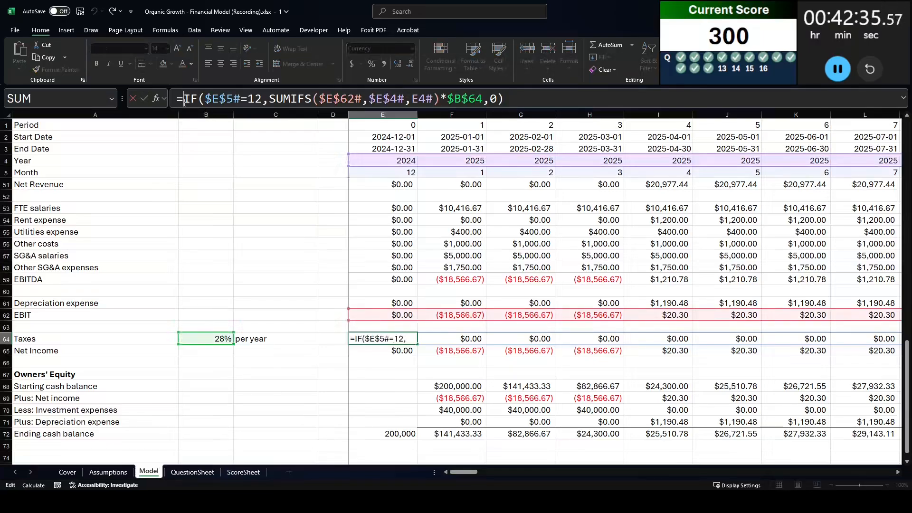
pyautogui.write('bycol(')
pyautogui.press('End')
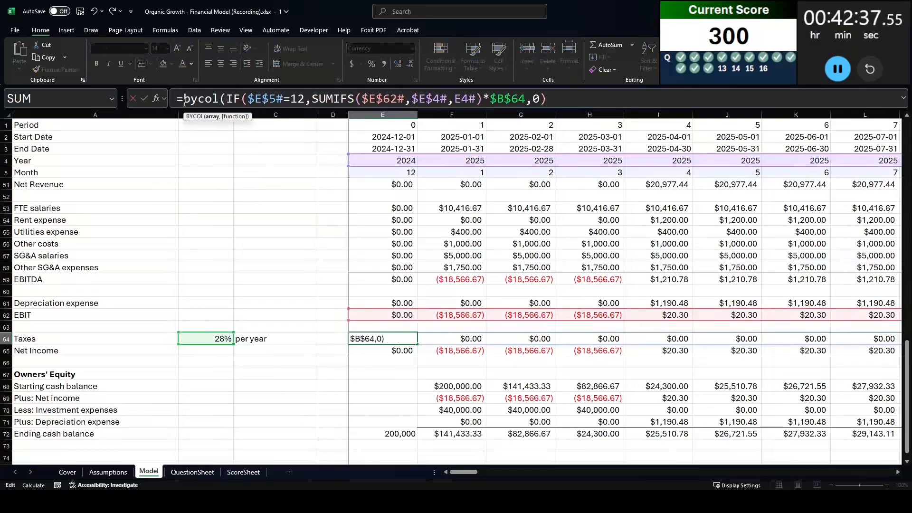
pyautogui.write(',')
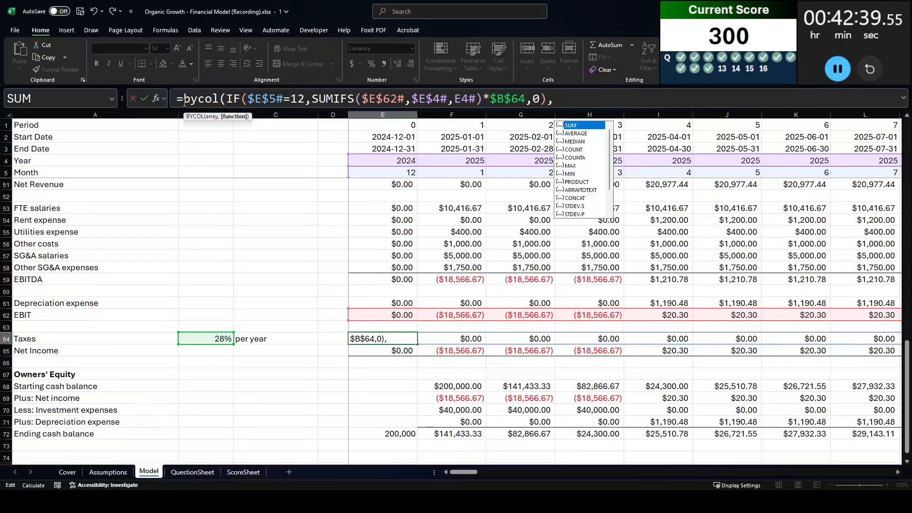
pyautogui.write('lambda')
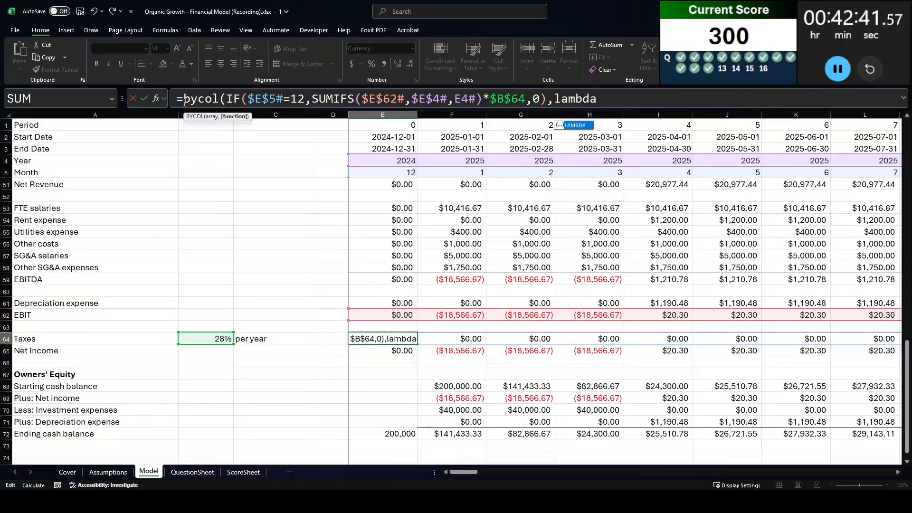
pyautogui.write('(x,max(0,x))')
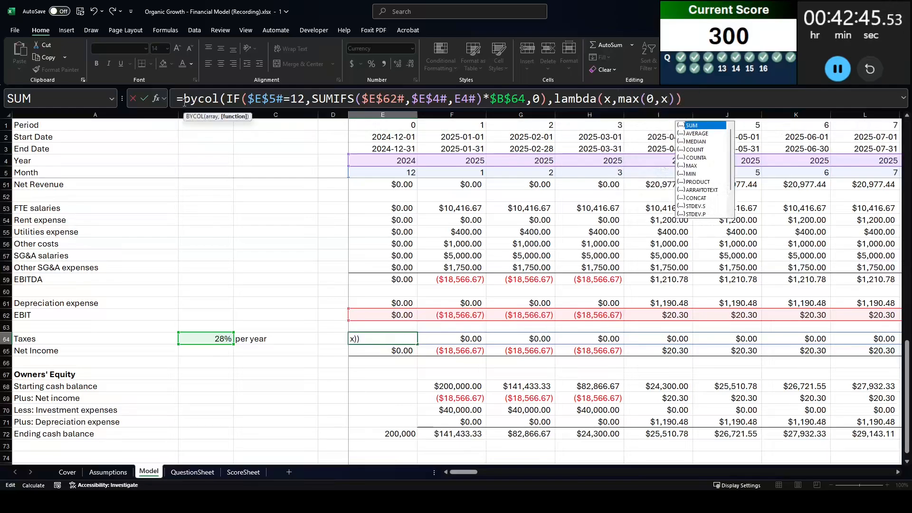
pyautogui.press('Return')
pyautogui.press('Up')
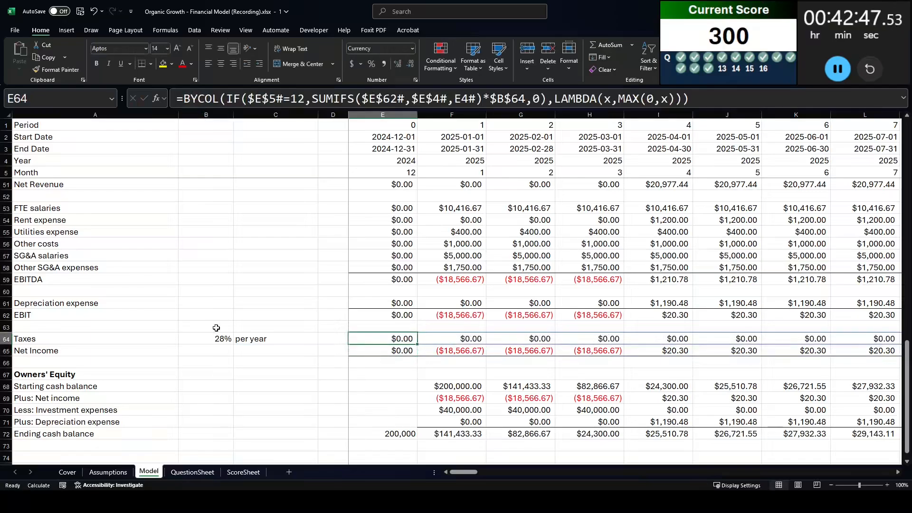
# - Check the recalculated taxes and net income for December 2025 and December 2028
pyautogui.moveTo(461, 472); pyautogui.dragTo(503, 472)
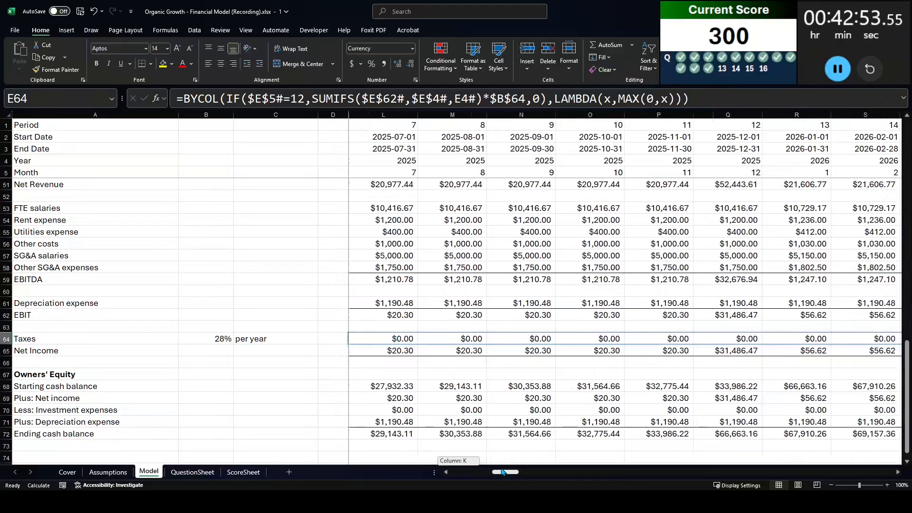
pyautogui.moveTo(503, 471); pyautogui.dragTo(638, 471)
pyautogui.click(705, 352)
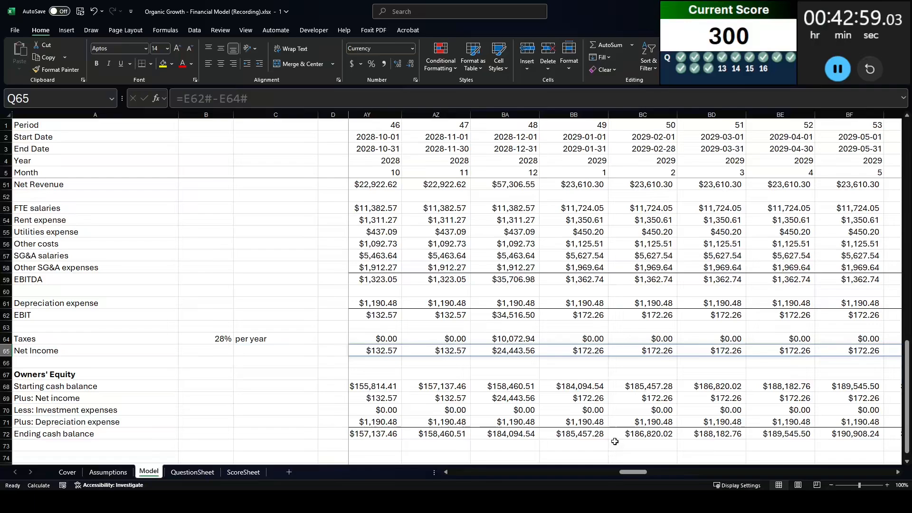
pyautogui.click(522, 335)
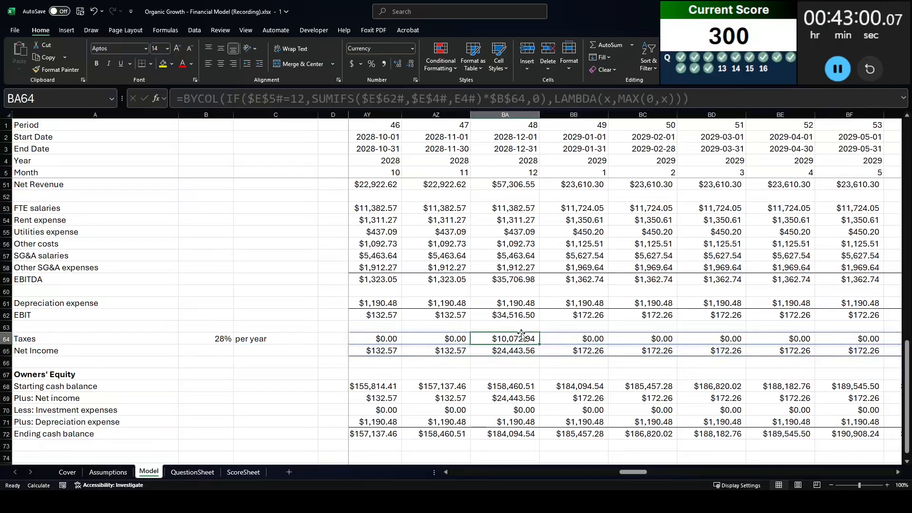
# - Mark April 2030 as the answer to Q13 on the QuestionSheet
pyautogui.click(193, 471)
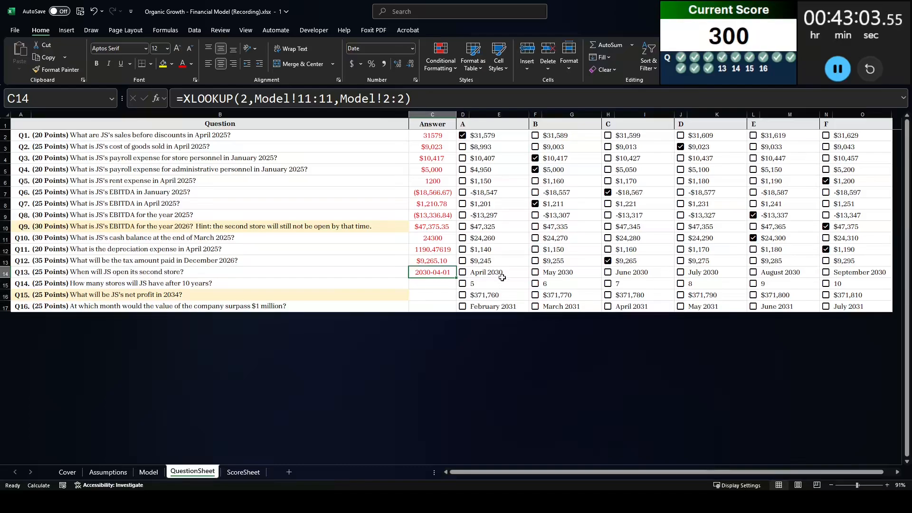
pyautogui.click(464, 272)
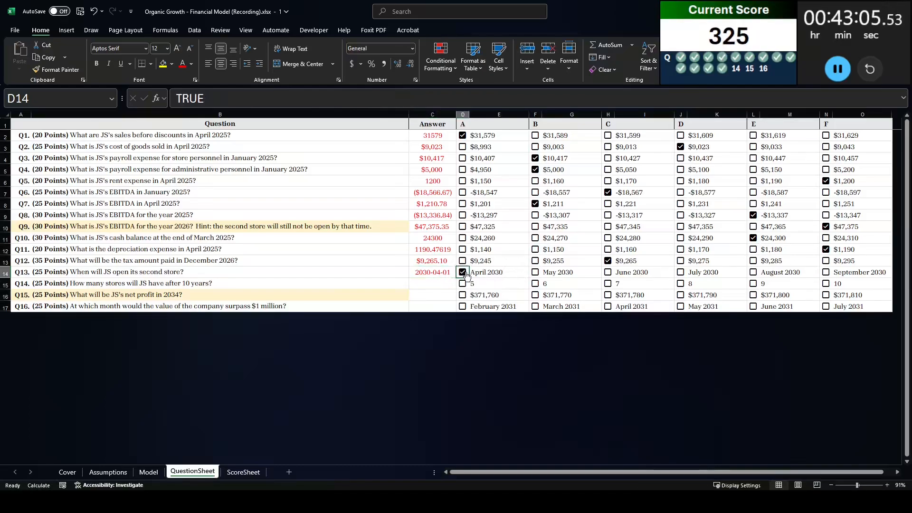
# - Copy the November 2034 stores in operation from Model DT11 as a value into Q14's answer cell C15, and mark option 8
pyautogui.click(422, 284)
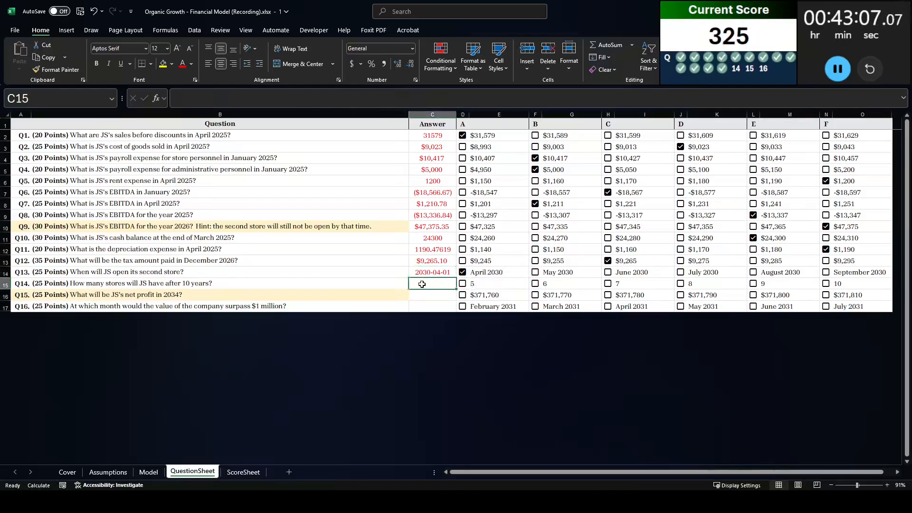
pyautogui.click(149, 472)
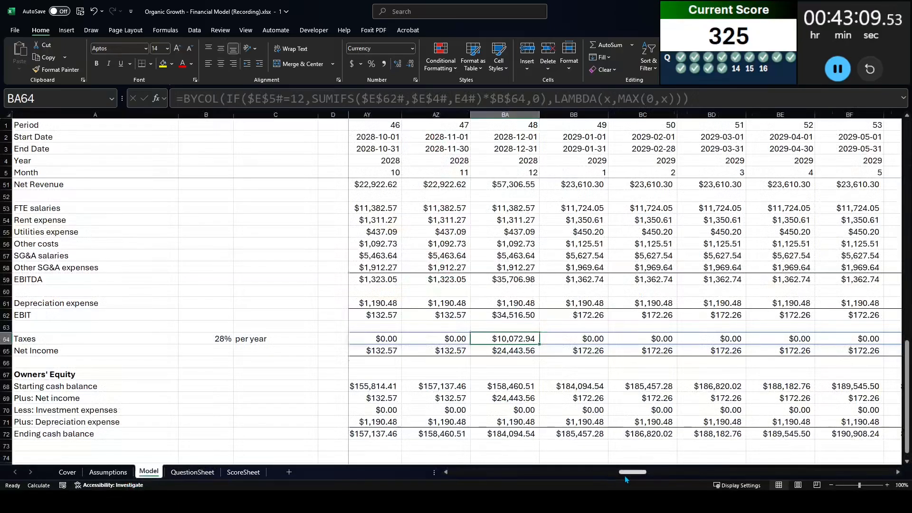
pyautogui.moveTo(628, 472); pyautogui.dragTo(877, 472)
pyautogui.scroll(8, 884, 363)
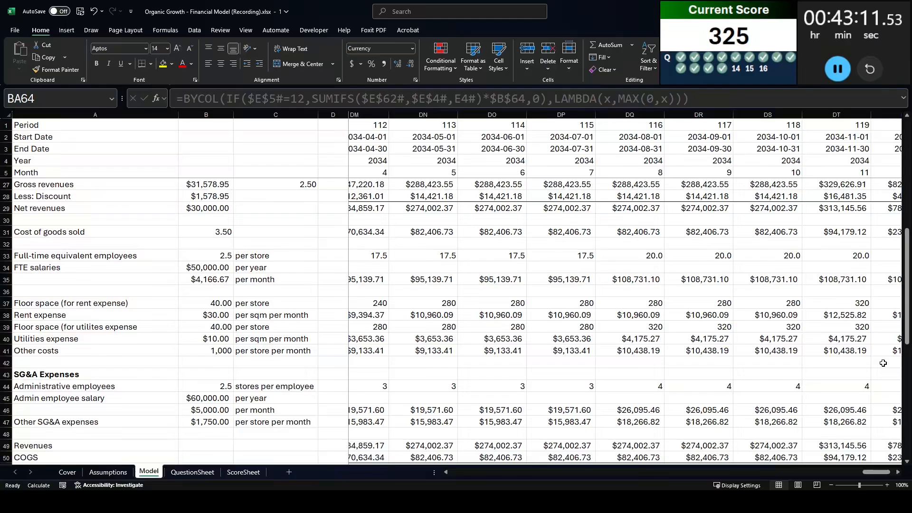
pyautogui.scroll(7, 883, 363)
pyautogui.click(852, 242)
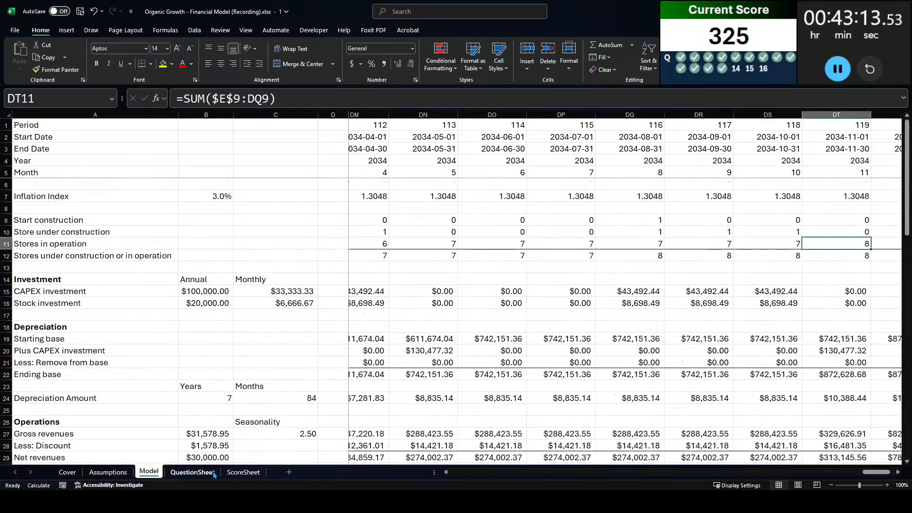
pyautogui.hotkey('ctrl', 'c')
pyautogui.click(191, 472)
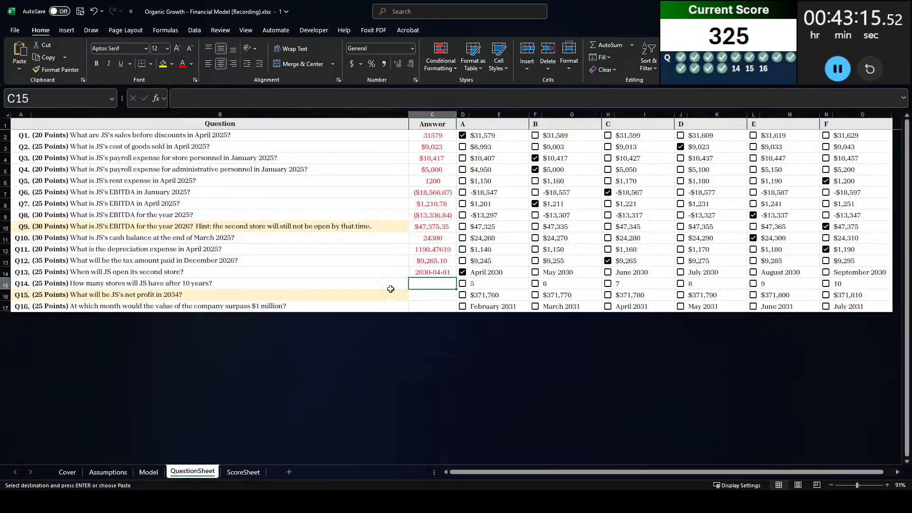
pyautogui.hotkey('ctrl', 'shift', 'v')
pyautogui.click(681, 283)
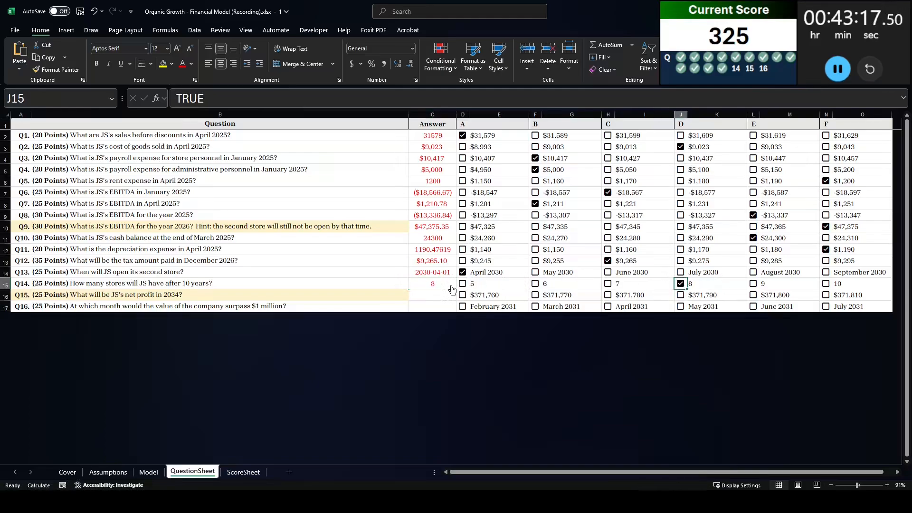
# - Calculate the 2034 net profit for Q15 in C16 with =SUMIFS(Model!65:65,Model!4:4,2034)
pyautogui.click(422, 294)
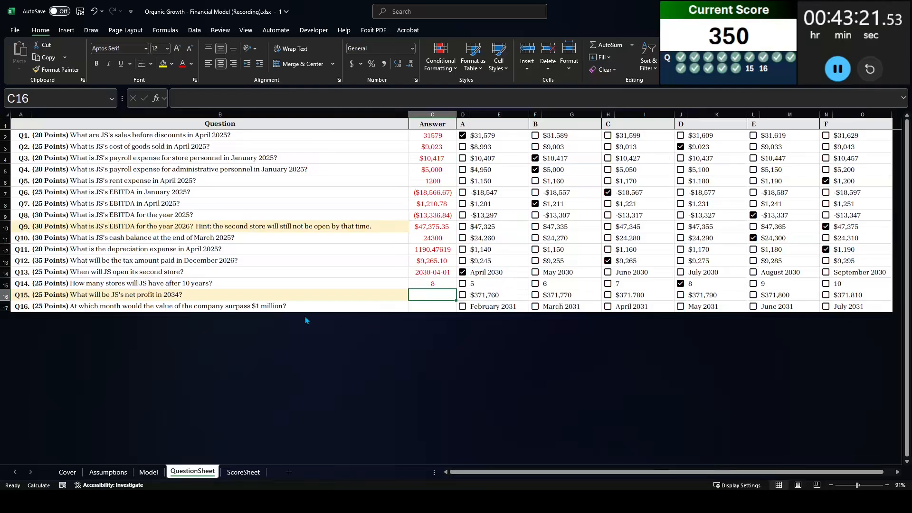
pyautogui.write('=sumifs(')
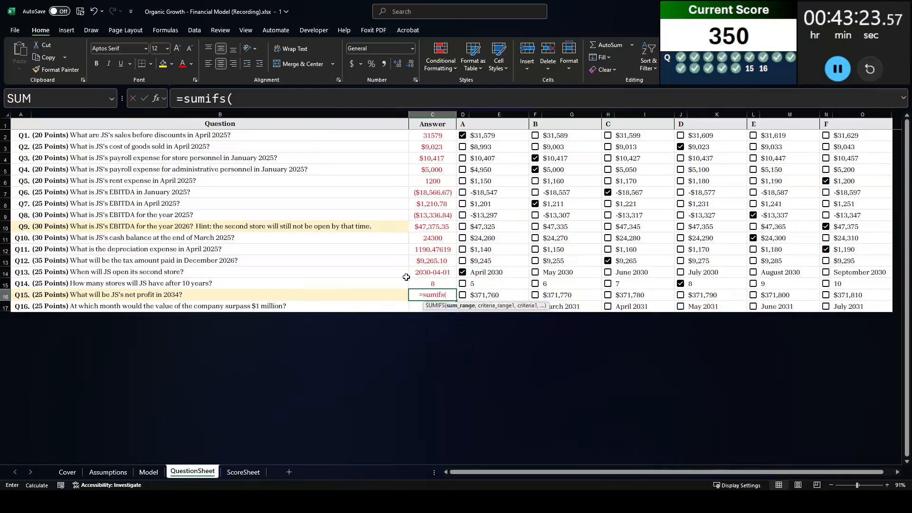
pyautogui.hotkey('ctrl', 'pageup')
pyautogui.scroll(-17, 406, 277)
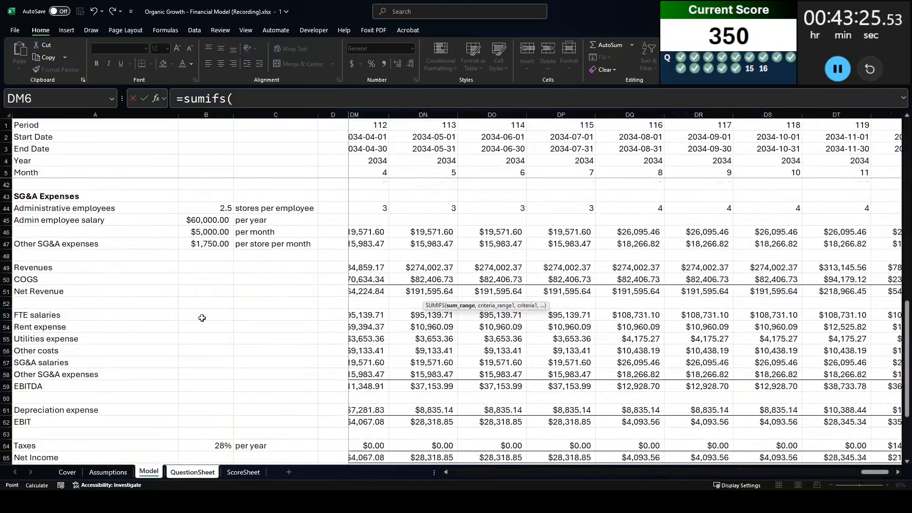
pyautogui.scroll(1, 167, 336)
pyautogui.click(104, 315)
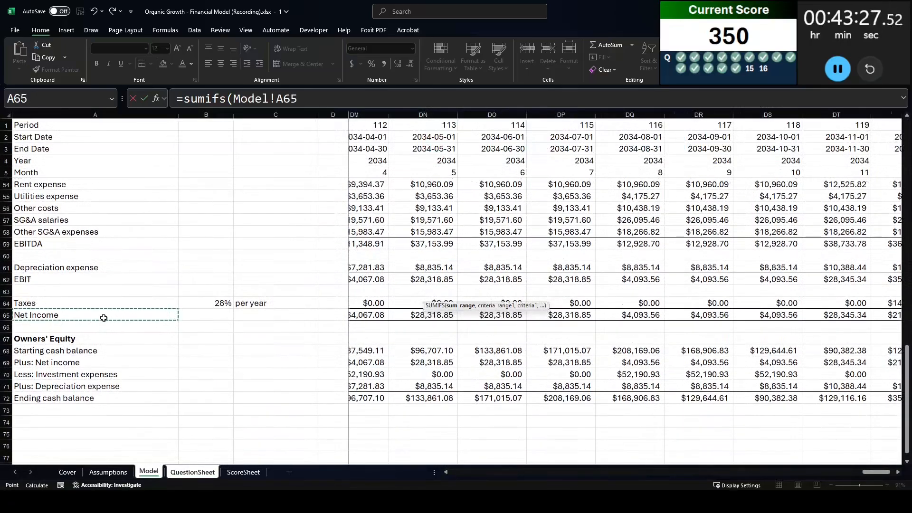
pyautogui.hotkey('shift', 'space')
pyautogui.write(',')
pyautogui.scroll(10, 333, 255)
pyautogui.click(383, 160)
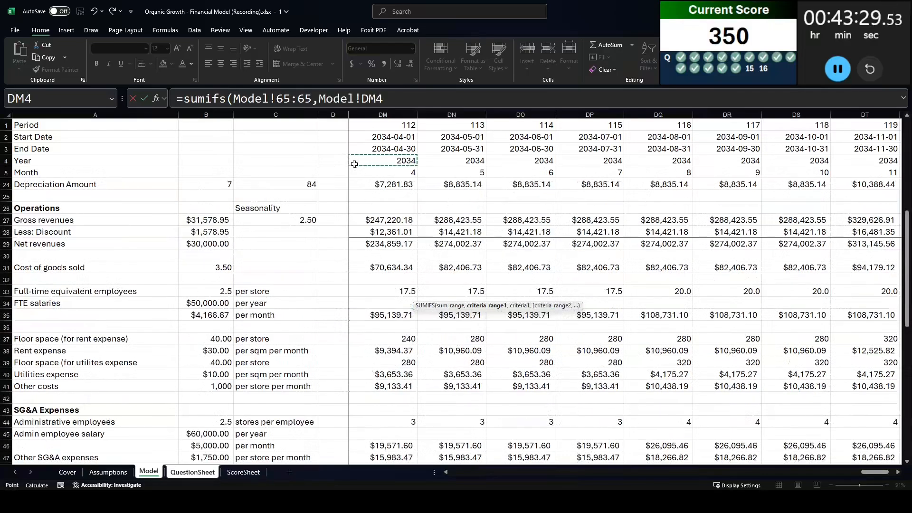
pyautogui.hotkey('shift', 'space')
pyautogui.write(',2034')
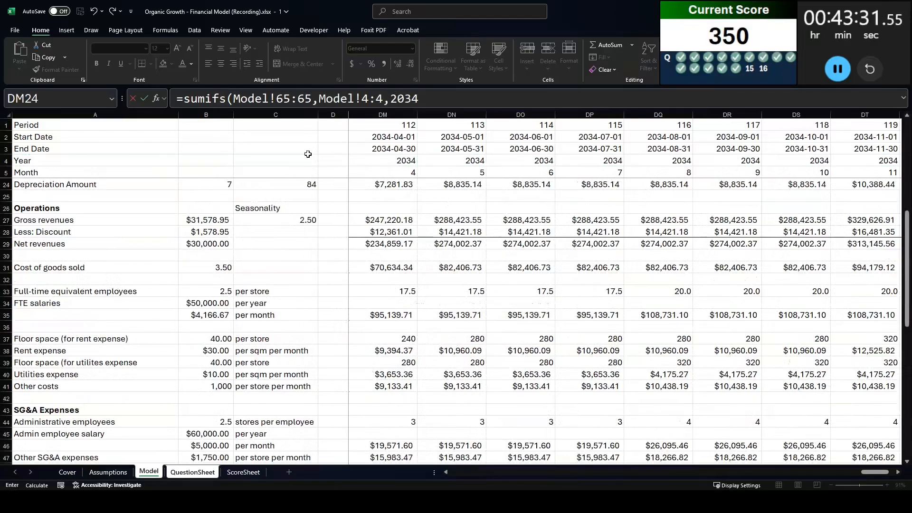
pyautogui.press('Return')
# - Format Q15's answer as currency and mark the $371,770 option
pyautogui.hotkey('ctrl', 'shift', '4')
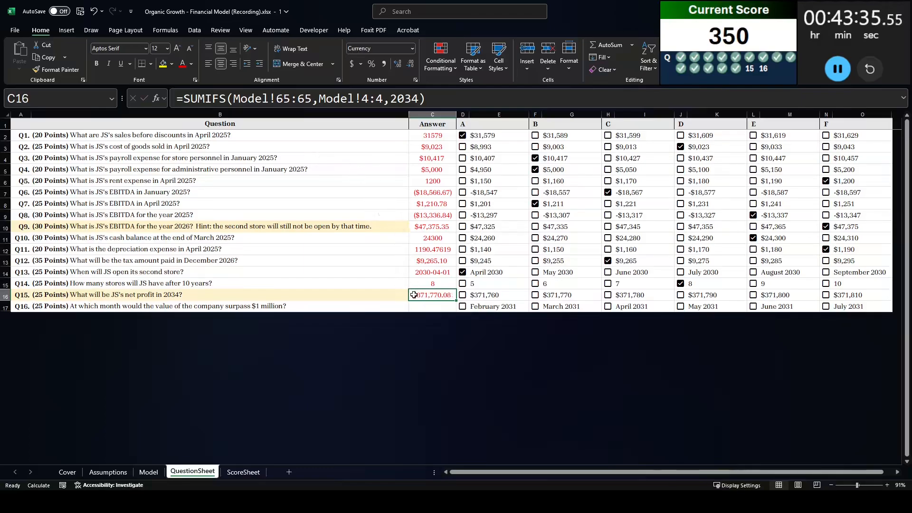
pyautogui.click(535, 296)
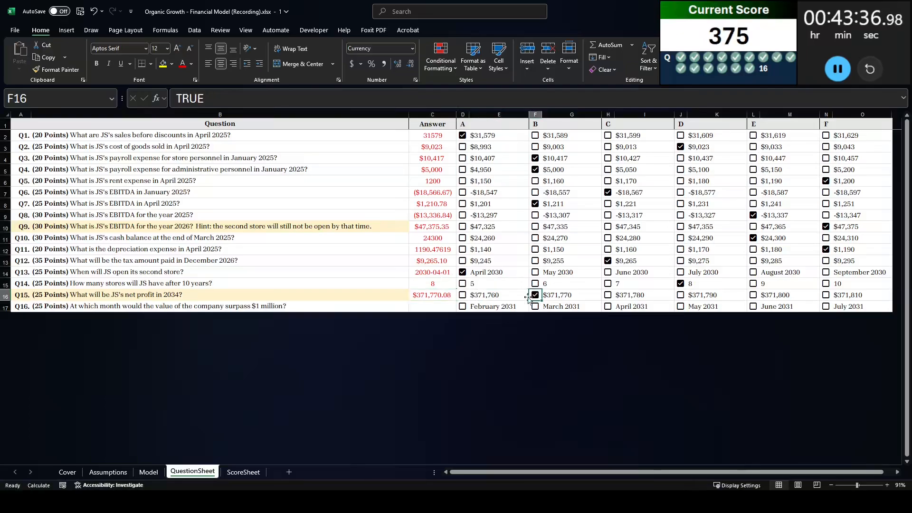
# - Select Q16's answer cell C17, and locate and highlight how JS's enterprise value is calculated in the Organic Growth case PDF
pyautogui.click(434, 305)
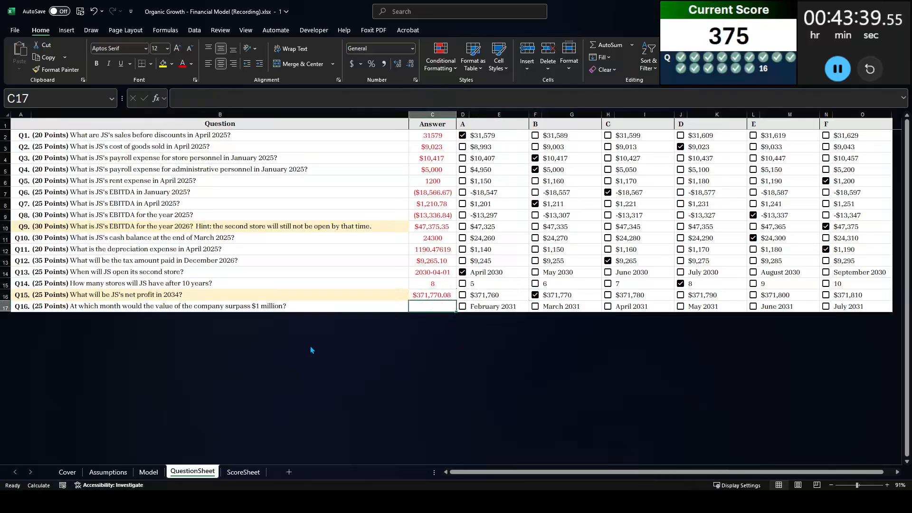
pyautogui.hotkey('alt', 'Tab')
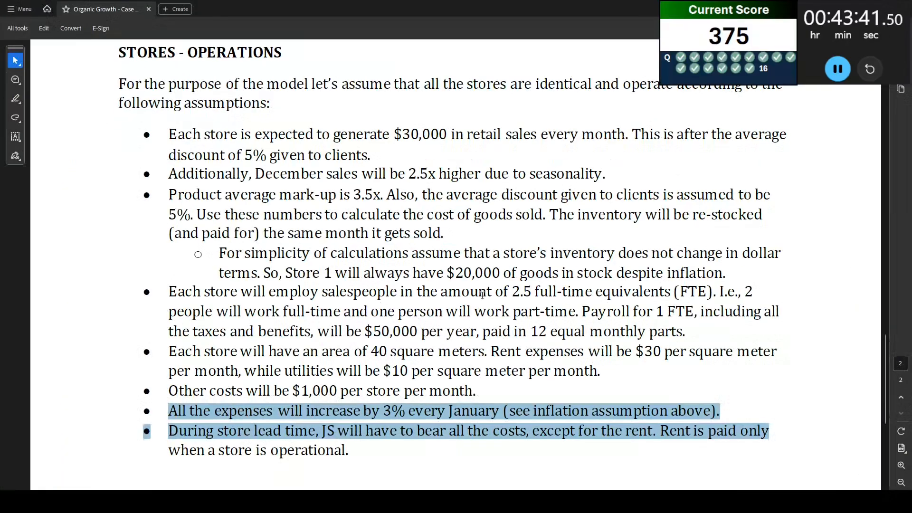
pyautogui.scroll(8, 453, 347)
pyautogui.scroll(10, 452, 350)
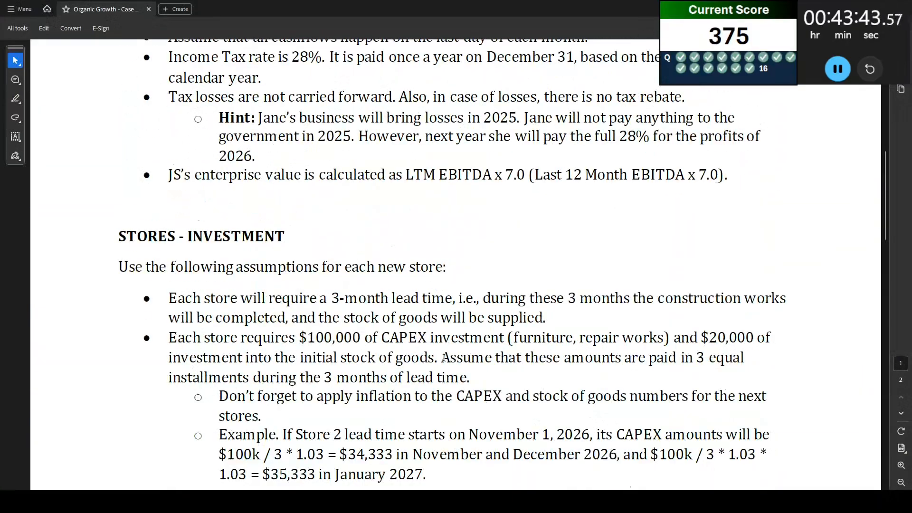
pyautogui.moveTo(169, 382); pyautogui.dragTo(730, 384)
pyautogui.hotkey('alt', 'Tab')
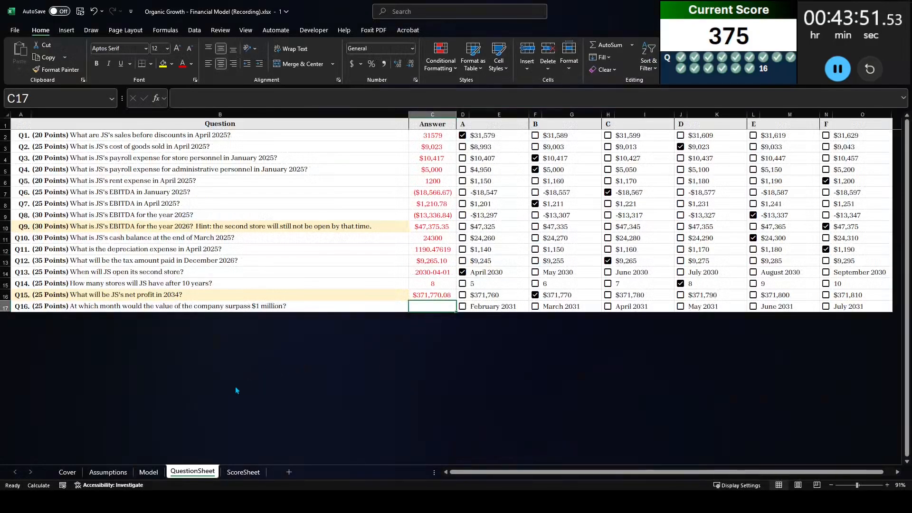
# - Label cell A74 on the Model sheet, below the ending cash balance, as "Last 12 month EBITDA"
pyautogui.click(148, 472)
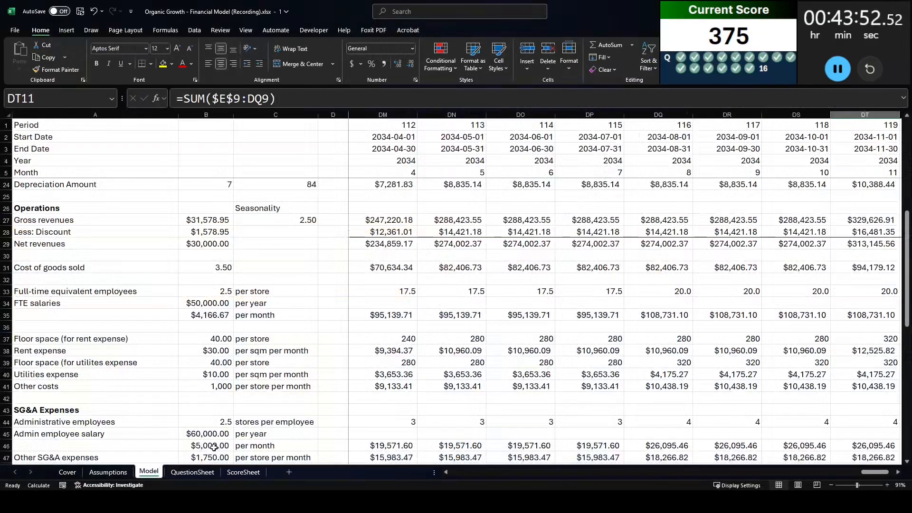
pyautogui.click(487, 475)
pyautogui.moveTo(670, 473); pyautogui.dragTo(403, 475)
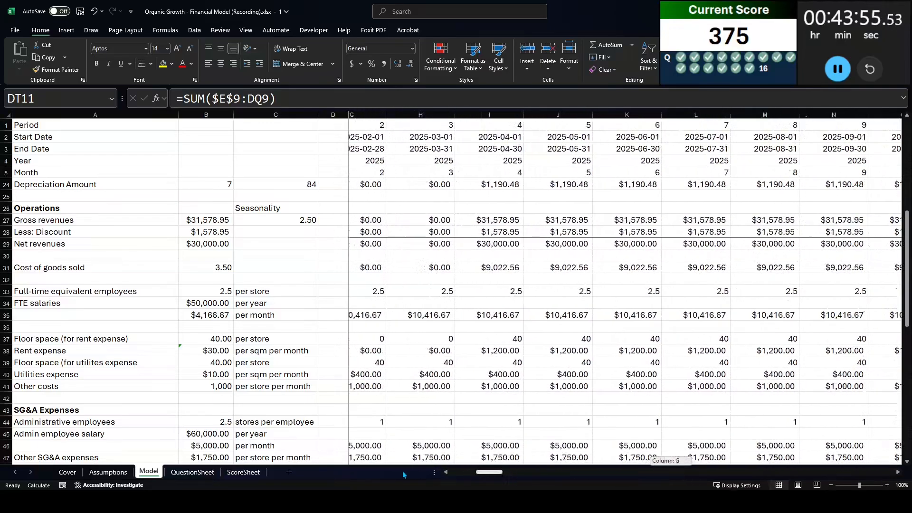
pyautogui.scroll(-16, 285, 350)
pyautogui.scroll(2, 84, 236)
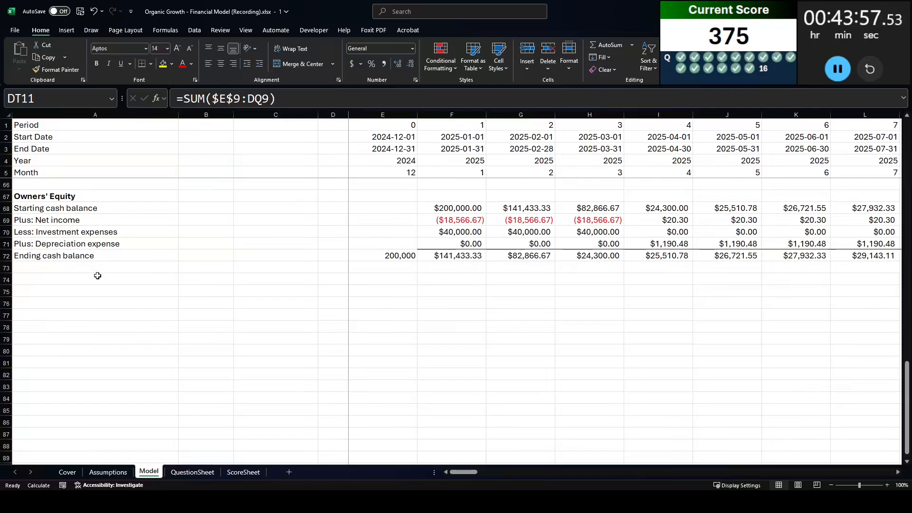
pyautogui.click(97, 276)
pyautogui.write('Last 12')
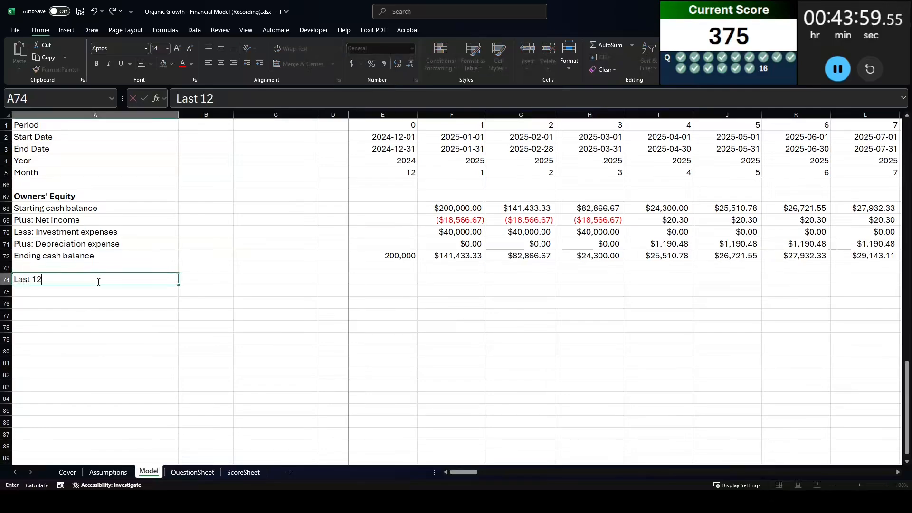
pyautogui.write(' month EBITDA')
# - Calculate the last 12 month EBITDA for December 2025 in Q74 with =SUM(F59:Q59)
pyautogui.press('Tab')
pyautogui.press('Tab')
pyautogui.press('Tab')
pyautogui.press('Tab')
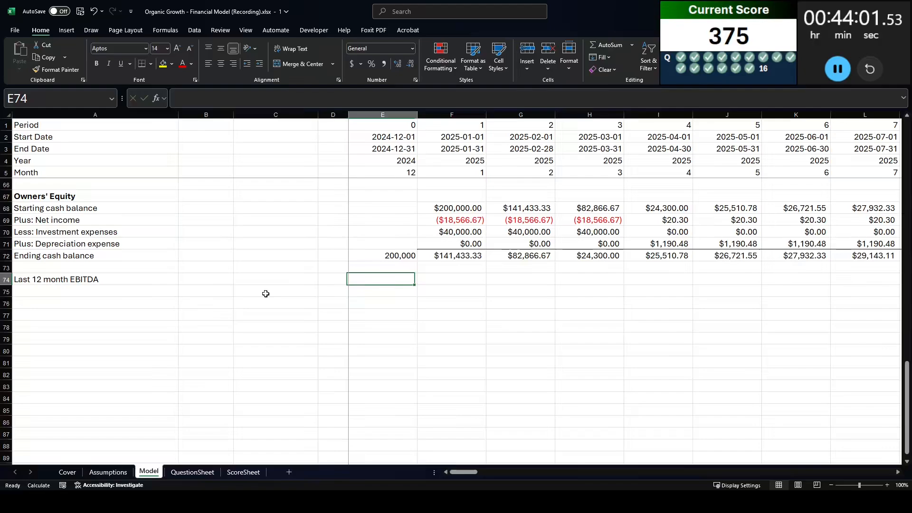
pyautogui.scroll(1, 265, 294)
pyautogui.press('Tab')
pyautogui.press('Tab')
pyautogui.press('Tab')
pyautogui.press('Tab')
pyautogui.press('Tab')
pyautogui.press('Tab')
pyautogui.press('Tab')
pyautogui.press('Tab')
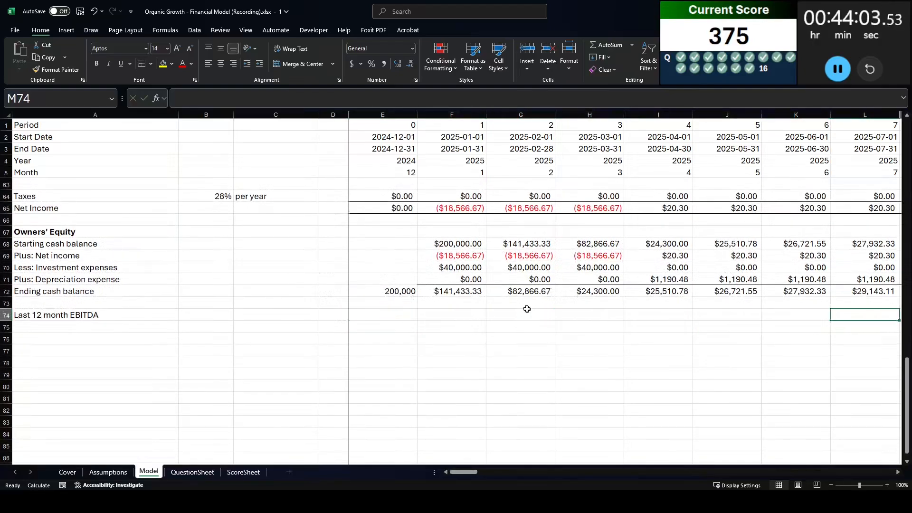
pyautogui.press('Tab')
pyautogui.press('Tab')
pyautogui.press('Tab')
pyautogui.press('Tab')
pyautogui.press('Tab')
pyautogui.hotkey('shift', 'Tab')
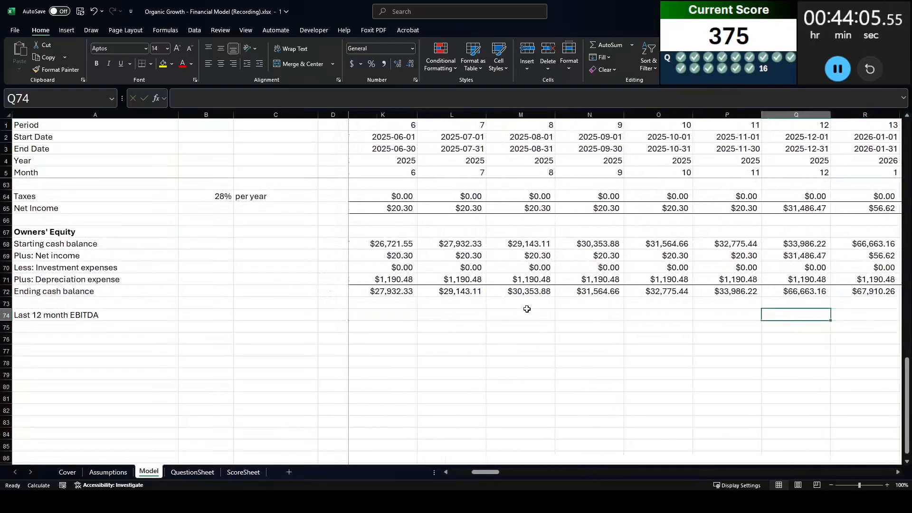
pyautogui.write('=sum')
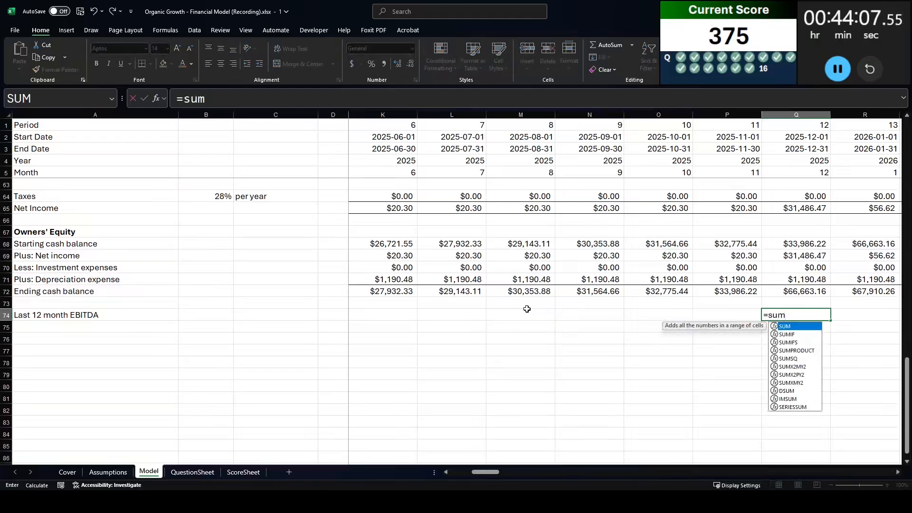
pyautogui.write('(')
pyautogui.press('Up')
pyautogui.press('Up')
pyautogui.press('Up')
pyautogui.press('Up')
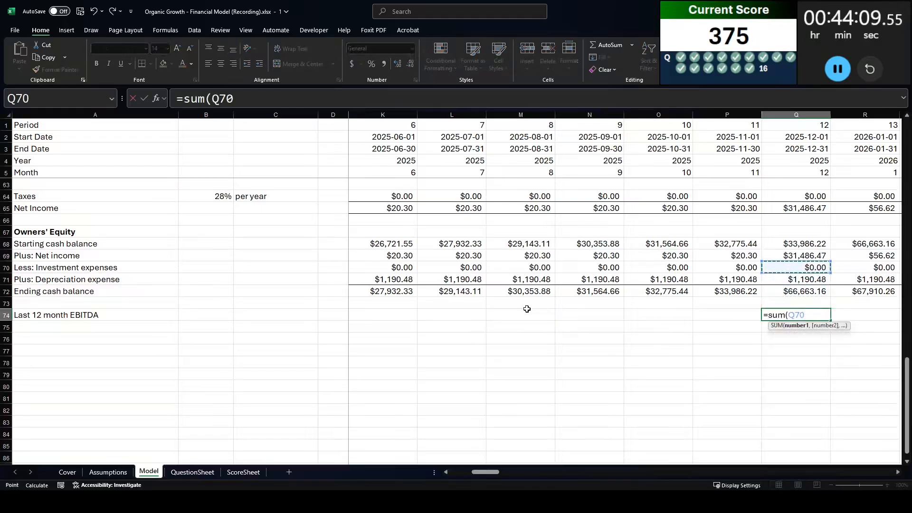
pyautogui.scroll(2, 563, 306)
pyautogui.scroll(1, 564, 306)
pyautogui.press('Up')
pyautogui.press('Up')
pyautogui.press('Up')
pyautogui.press('Up')
pyautogui.press('Up')
pyautogui.press('Up')
pyautogui.press('Up')
pyautogui.press('Up')
pyautogui.press('Up')
pyautogui.press('Up')
pyautogui.press('Up')
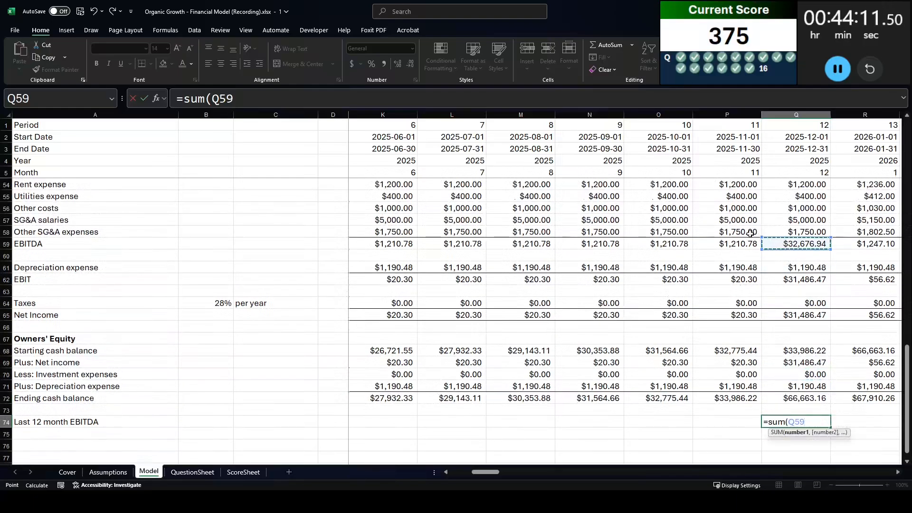
pyautogui.hotkey('ctrl', 'shift', 'Left')
pyautogui.hotkey('shift', 'Right')
pyautogui.press('Return')
pyautogui.press('Up')
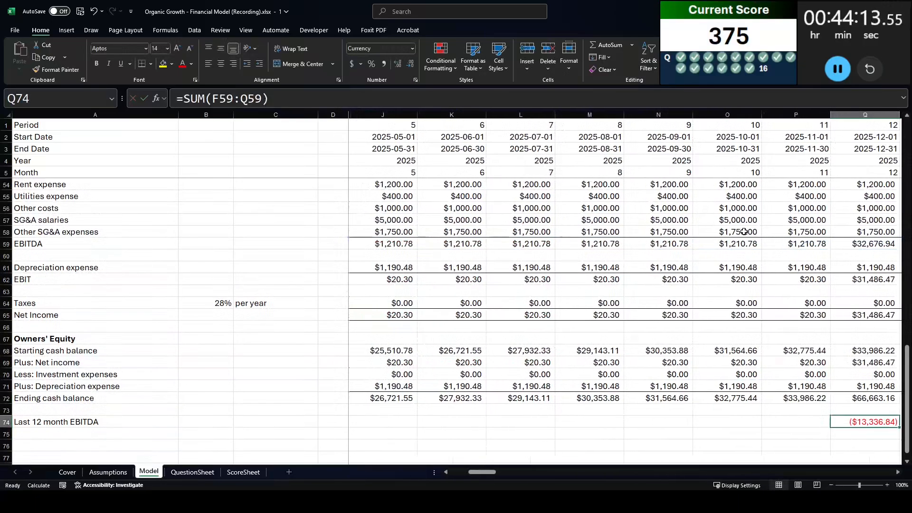
# - Fill the last 12 month EBITDA formula from Q74 across the remaining months through DU74
pyautogui.hotkey('ctrl', 'shift', 'Right')
pyautogui.hotkey('ctrl', 'r')
pyautogui.press('Left')
pyautogui.press('Right')
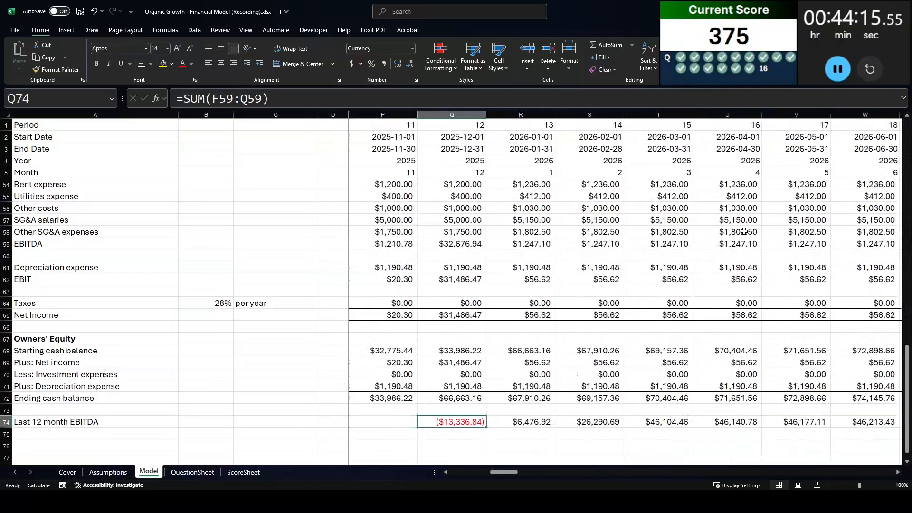
# - Label cell A75, directly below the last 12 month EBITDA row, as "Enterprise value"
pyautogui.press('Home')
pyautogui.press('Down')
pyautogui.write('Ente')
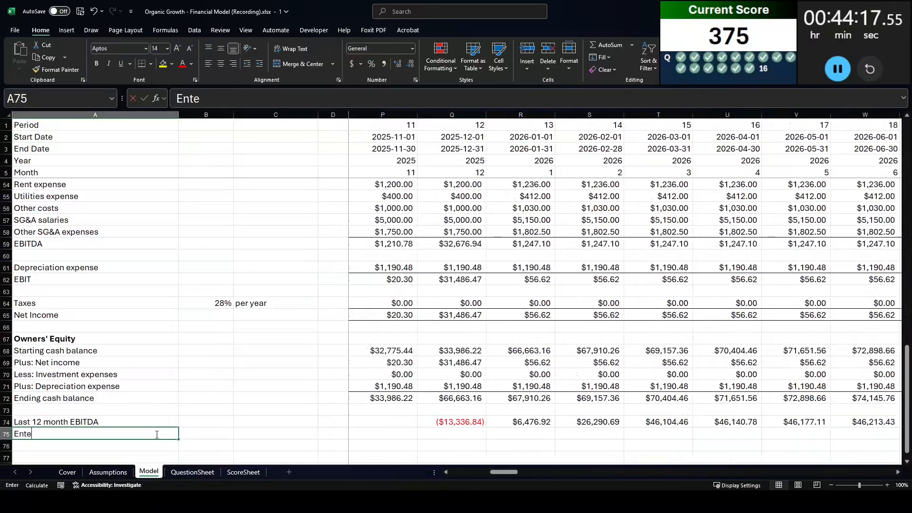
pyautogui.write('rprise value')
pyautogui.press('Tab')
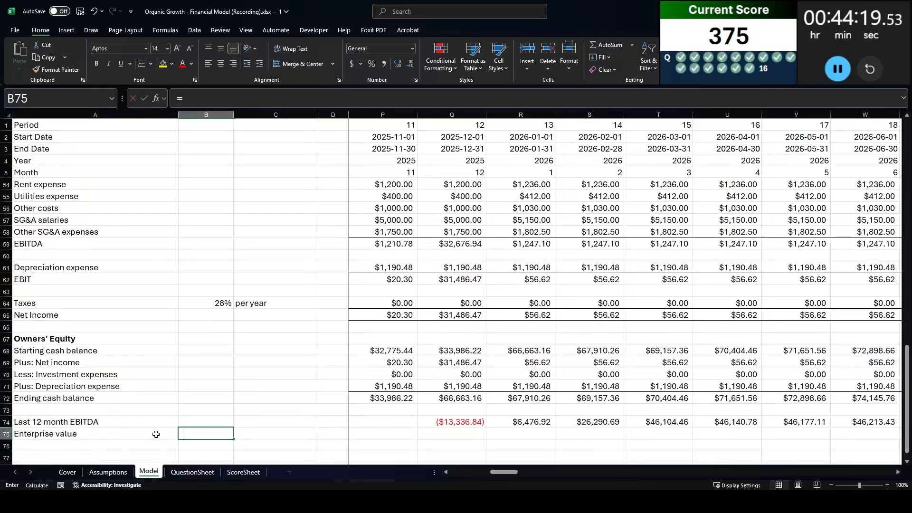
# - Link B75 to the EV/EBITDA multiple on the Assumptions sheet with an absolute reference, and note "x 12m EBITDA" in C75
pyautogui.write('=')
pyautogui.hotkey('ctrl', 'pageup')
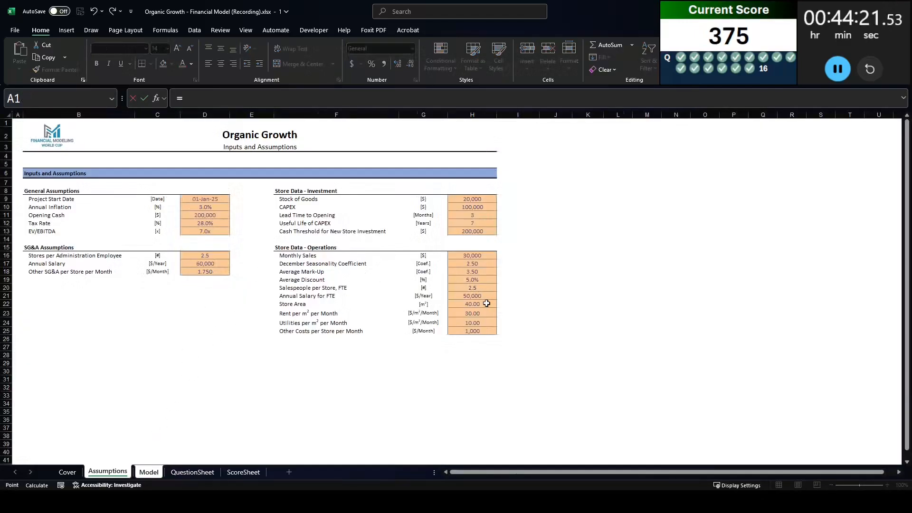
pyautogui.click(201, 232)
pyautogui.press('F4')
pyautogui.press('Tab')
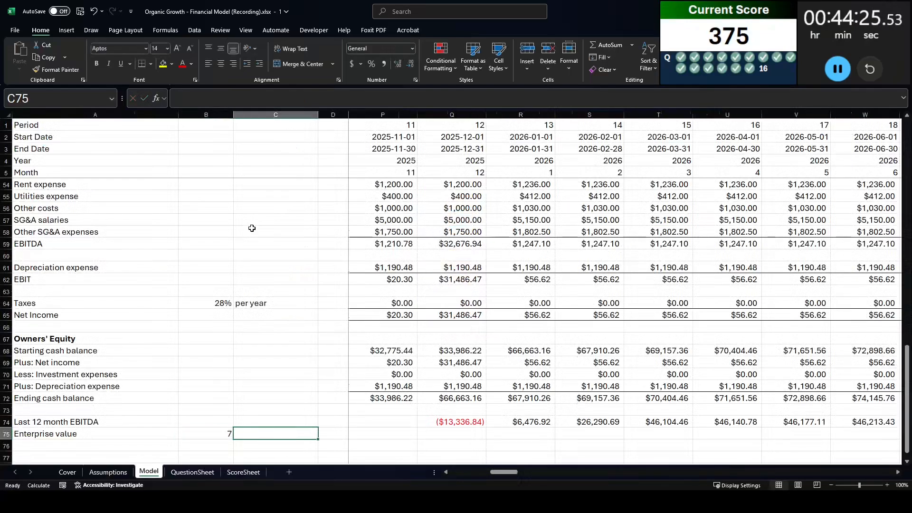
pyautogui.write('x EBIT')
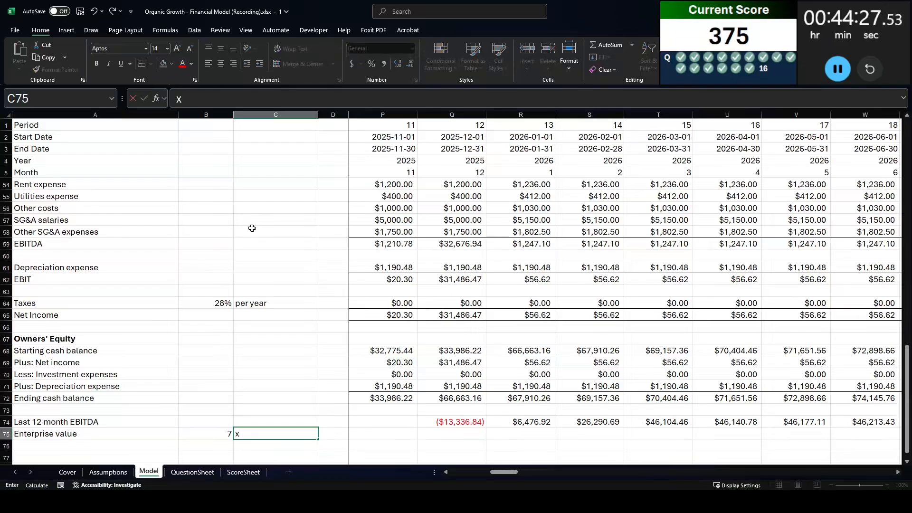
pyautogui.press('BackSpace')
pyautogui.write('12M EBITDA')
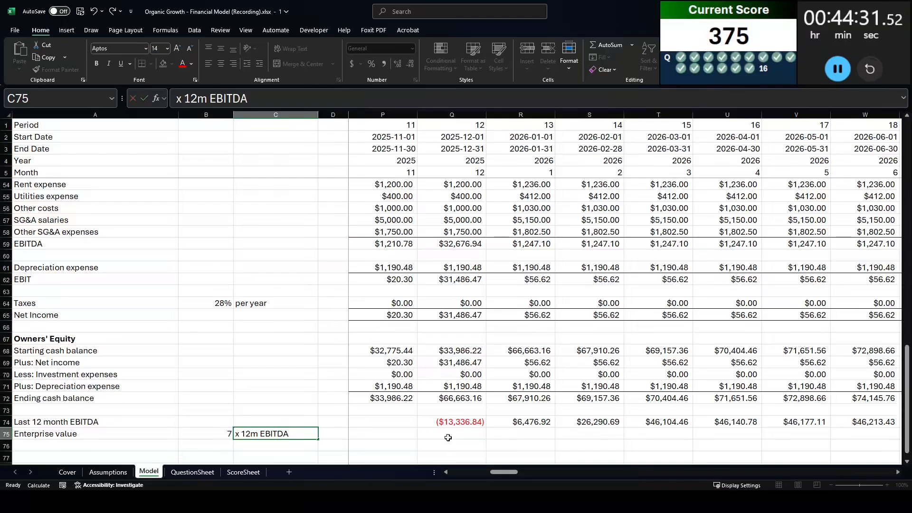
# - Calculate enterprise value for all months from Q75 with the spilled formula =Q74:DU74*7
pyautogui.click(449, 434)
pyautogui.write('=')
pyautogui.press('Up')
pyautogui.hotkey('ctrl', 'shift', 'Right')
pyautogui.write('*7')
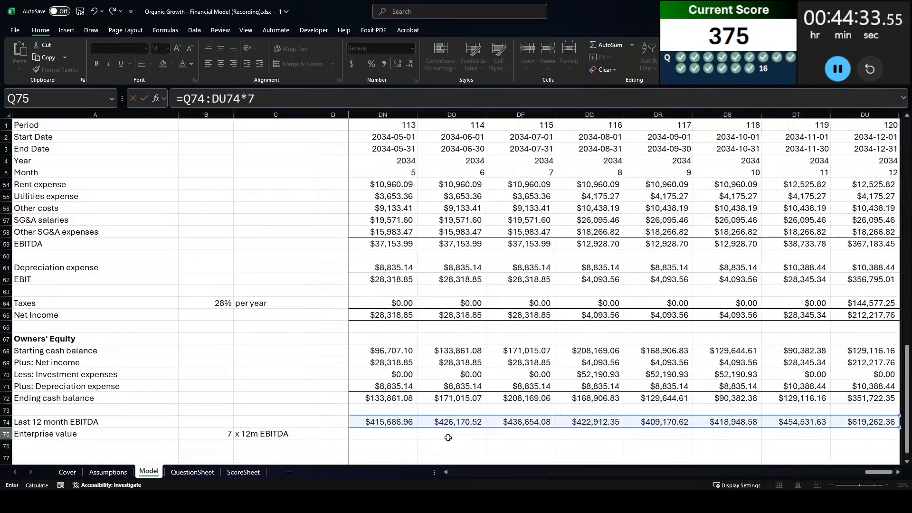
pyautogui.press('Return')
pyautogui.press('Up')
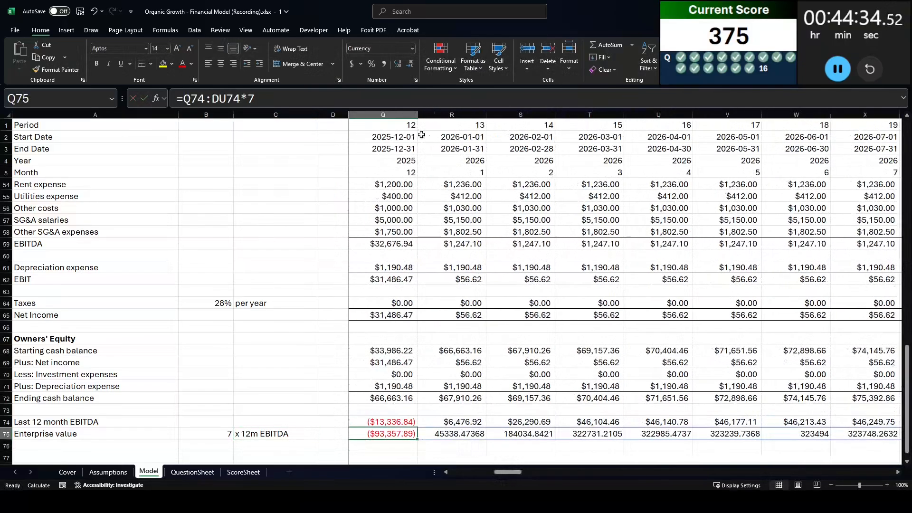
# - Replace the hardcoded 7 in Q75's enterprise value formula with a reference to B75
pyautogui.doubleClick(250, 98)
pyautogui.click(209, 434)
pyautogui.press('Return')
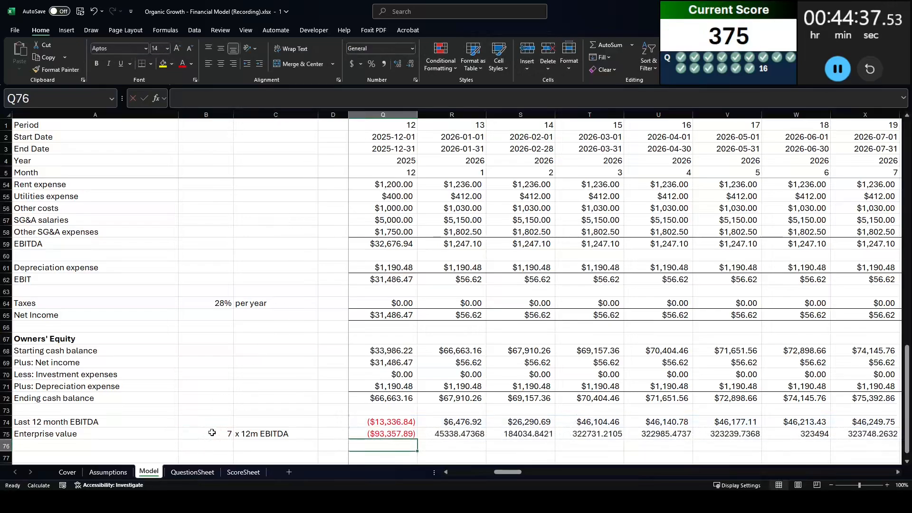
pyautogui.hotkey('alt', 'Tab')
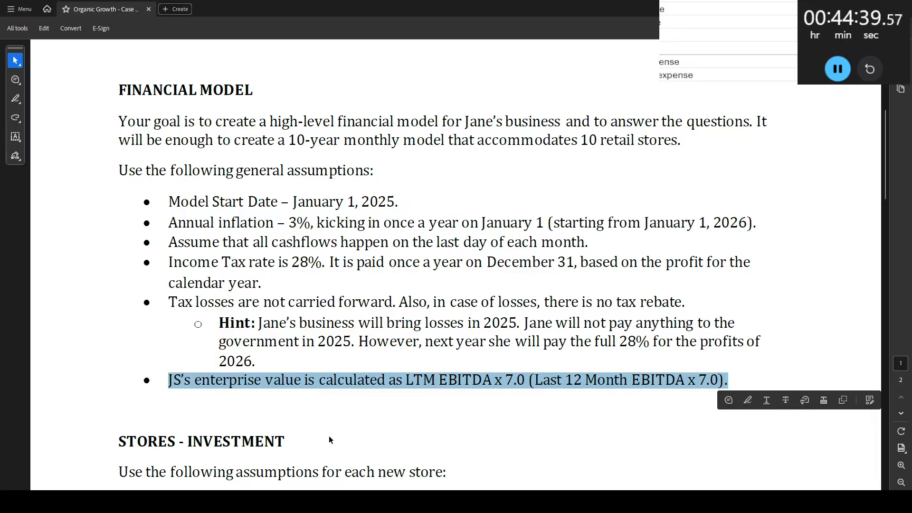
pyautogui.click(855, 7)
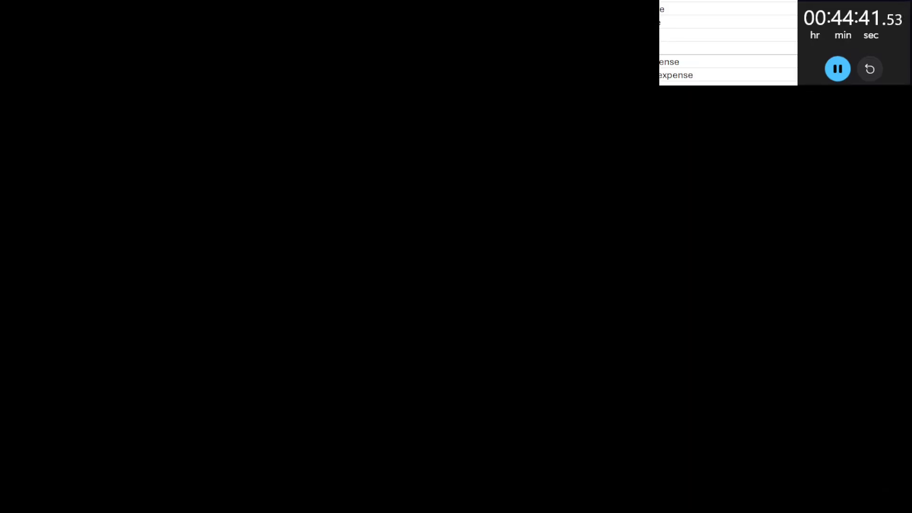
pyautogui.moveTo(0, 6); pyautogui.dragTo(386, 3)
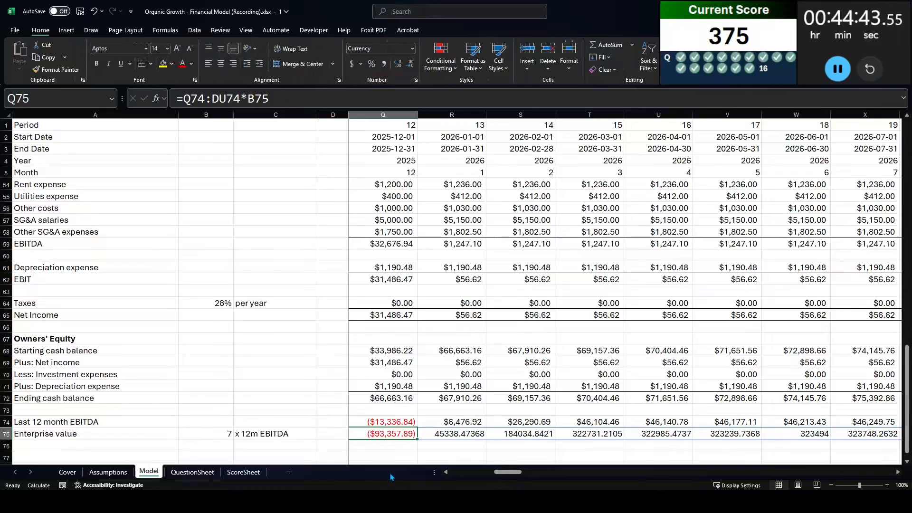
# - Format the enterprise values in Q75:DU75 as currency
pyautogui.hotkey('ctrl', 'shift', 'Right')
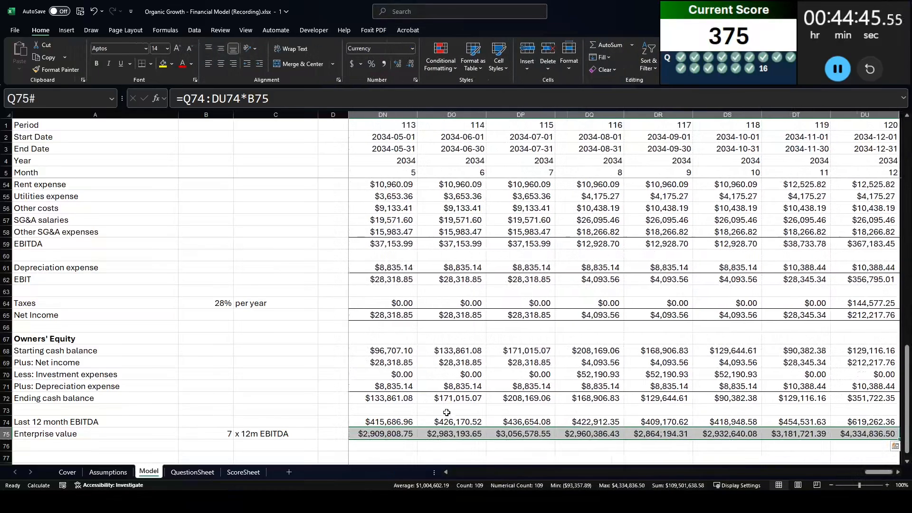
# - Answer Q16 in QuestionSheet C17 with =XLOOKUP(1000000,Model!75:75,Model!2:2,,1) and format the result as a date
pyautogui.click(243, 472)
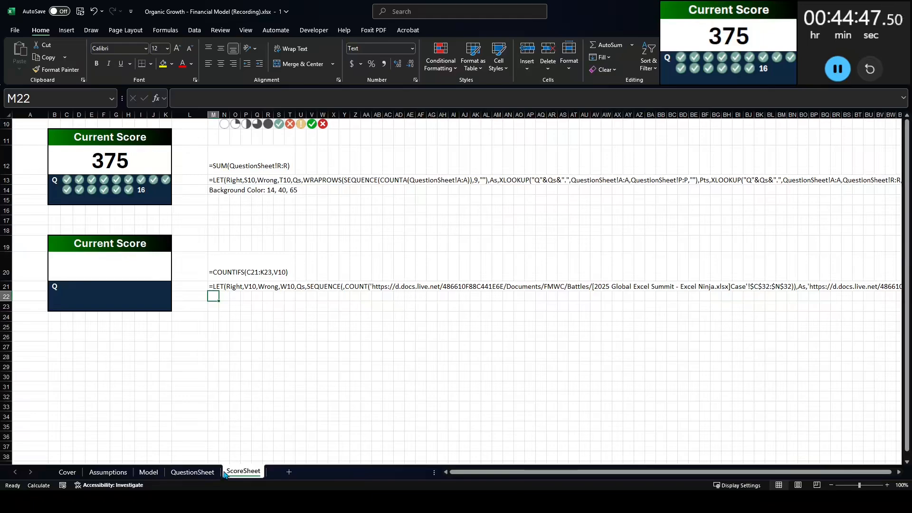
pyautogui.click(201, 473)
pyautogui.write('=xlookup')
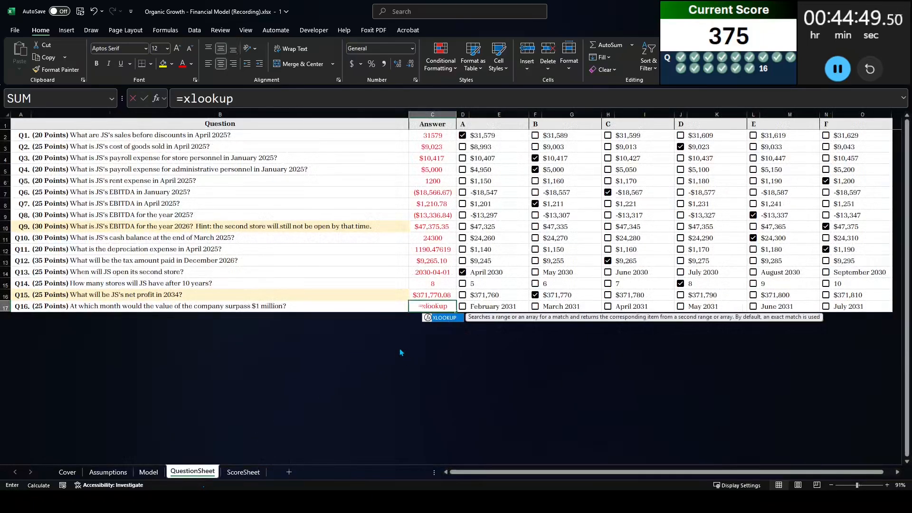
pyautogui.write('(1**6,')
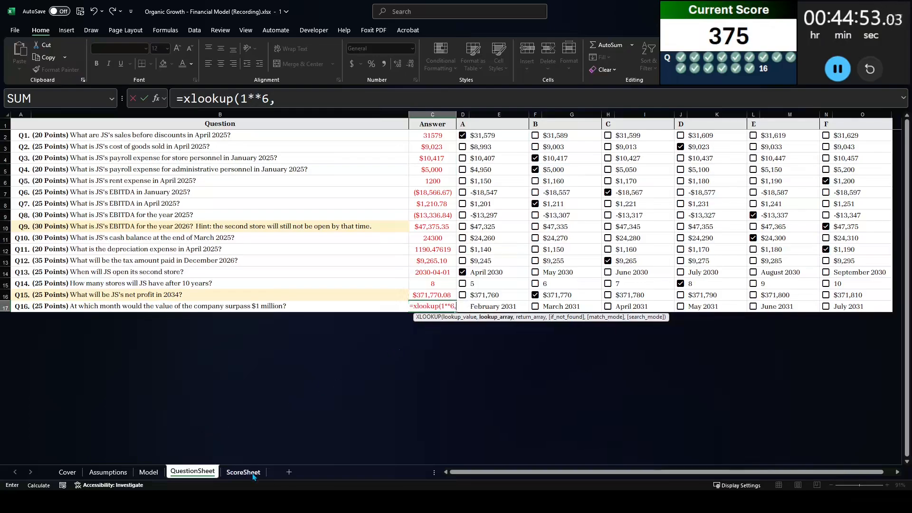
pyautogui.click(149, 472)
pyautogui.click(316, 439)
pyautogui.hotkey('shift', 'space')
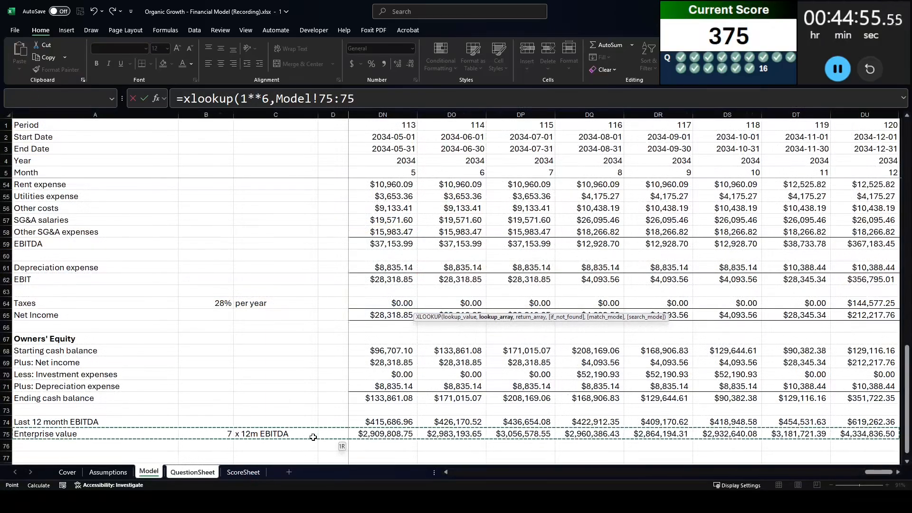
pyautogui.write(',')
pyautogui.click(280, 140)
pyautogui.hotkey('shift', 'space')
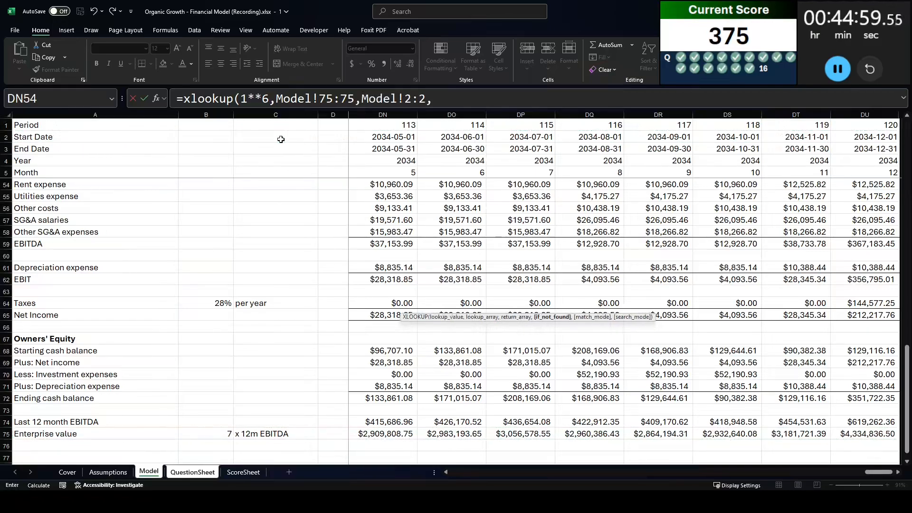
pyautogui.write(',')
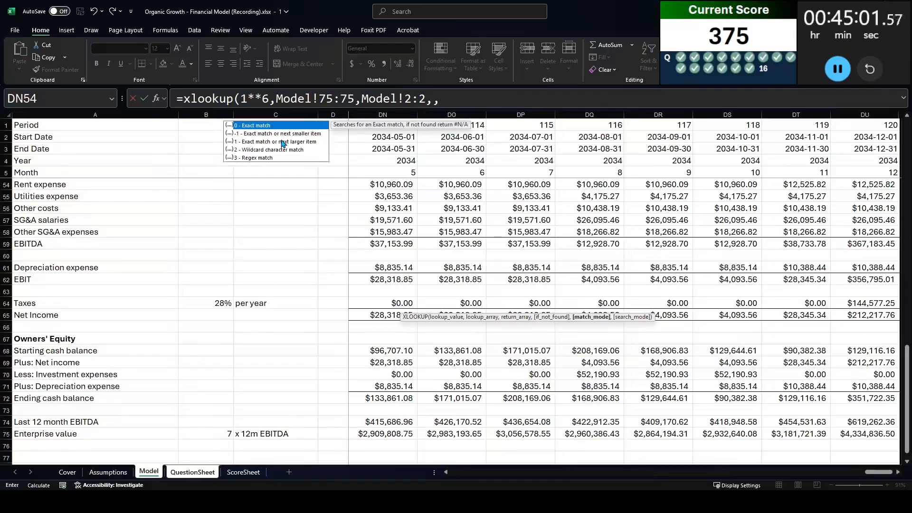
pyautogui.write('1)')
pyautogui.press('Return')
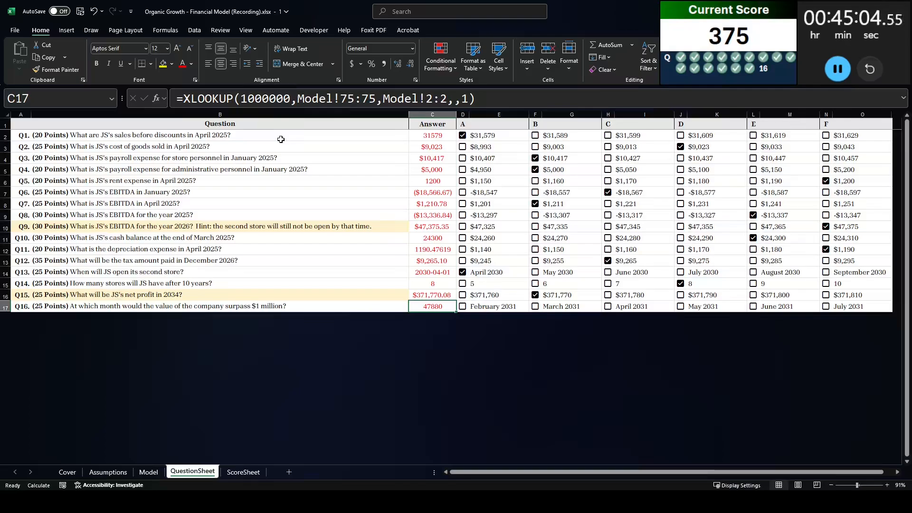
pyautogui.click(413, 48)
pyautogui.click(387, 158)
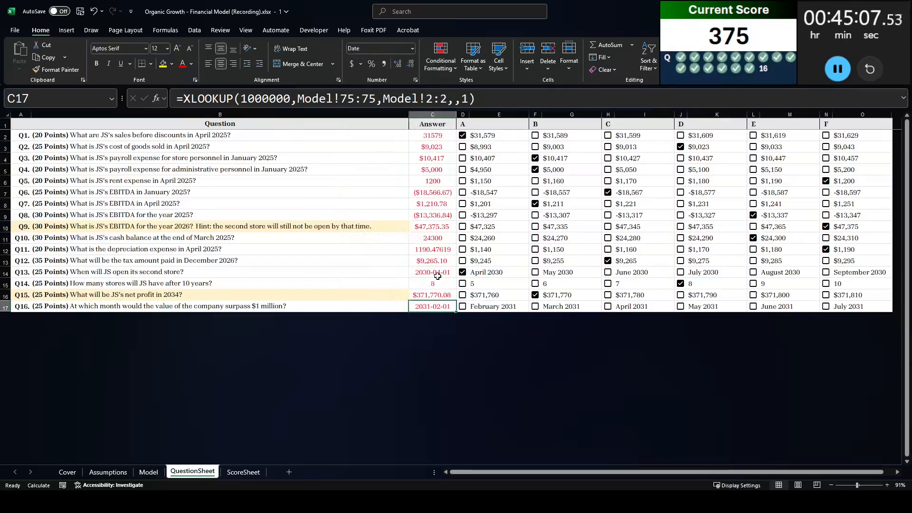
# - Tick February 2031 as the answer to Q16 and stop the timer
pyautogui.click(466, 308)
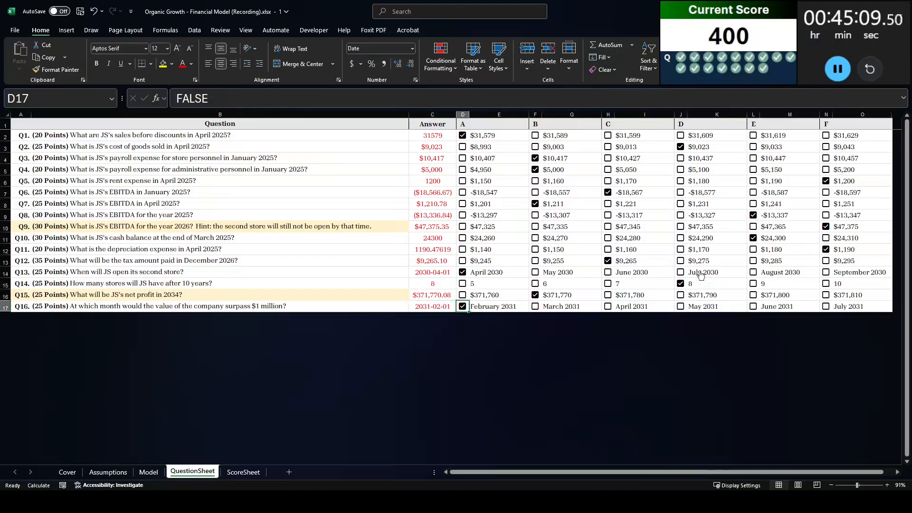
pyautogui.click(462, 306)
pyautogui.click(838, 69)
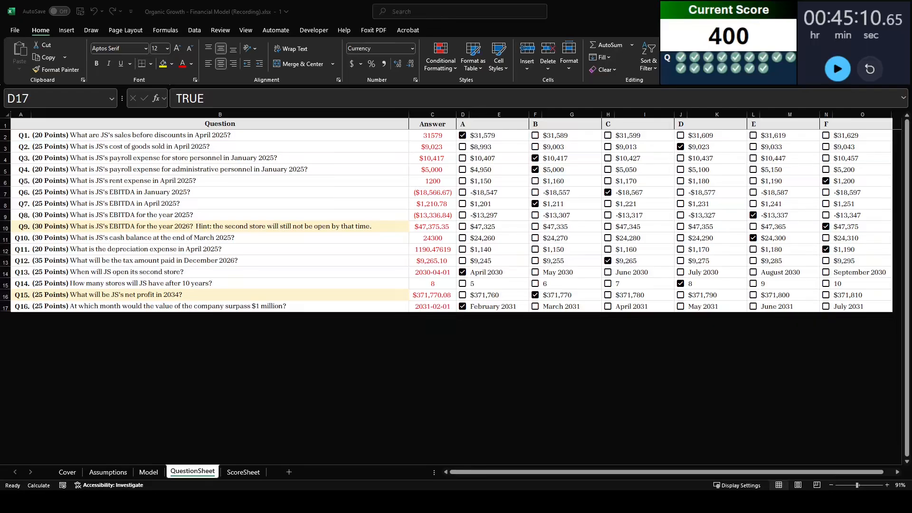
# - Review the two highlighted question rows, Q9 and Q15, on the QuestionSheet
pyautogui.click(2, 222)
pyautogui.click(3, 226)
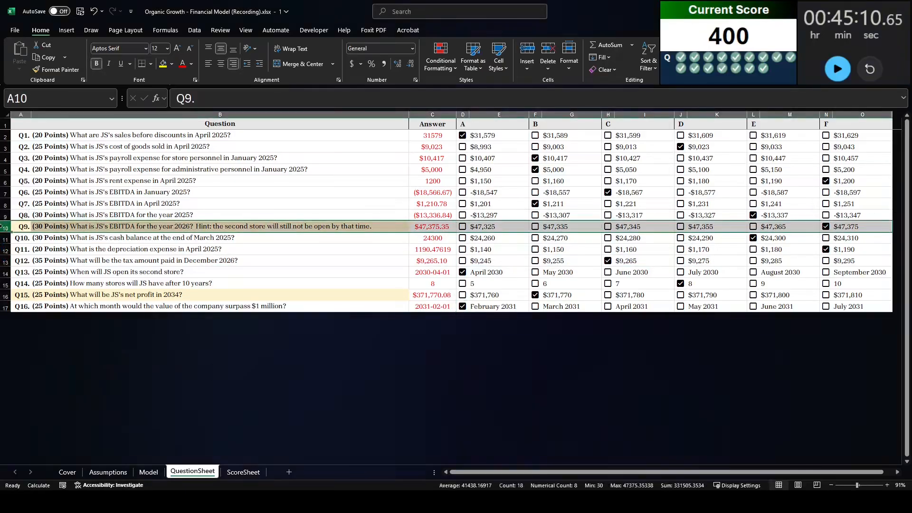
pyautogui.click(3, 295)
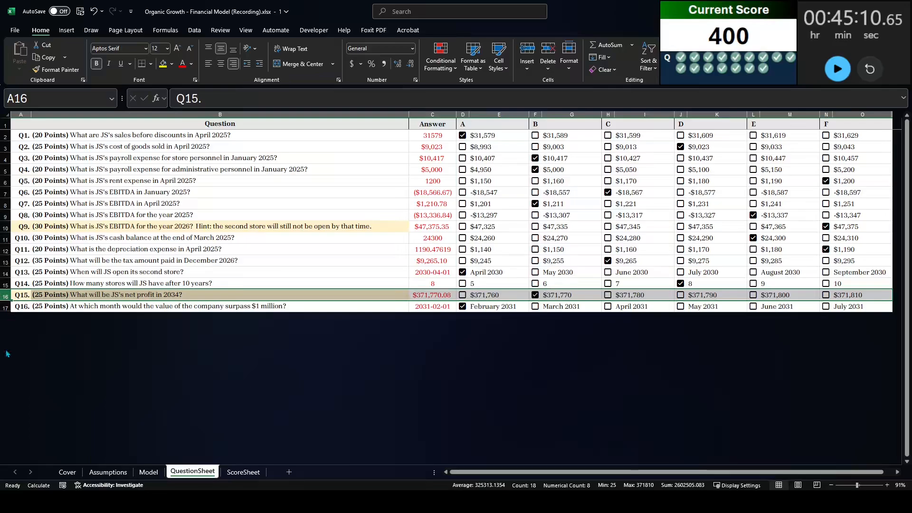
# - Review the Model sheet's income statement, owners' equity, operations and depreciation sections around late 2031 and early 2032
pyautogui.click(145, 475)
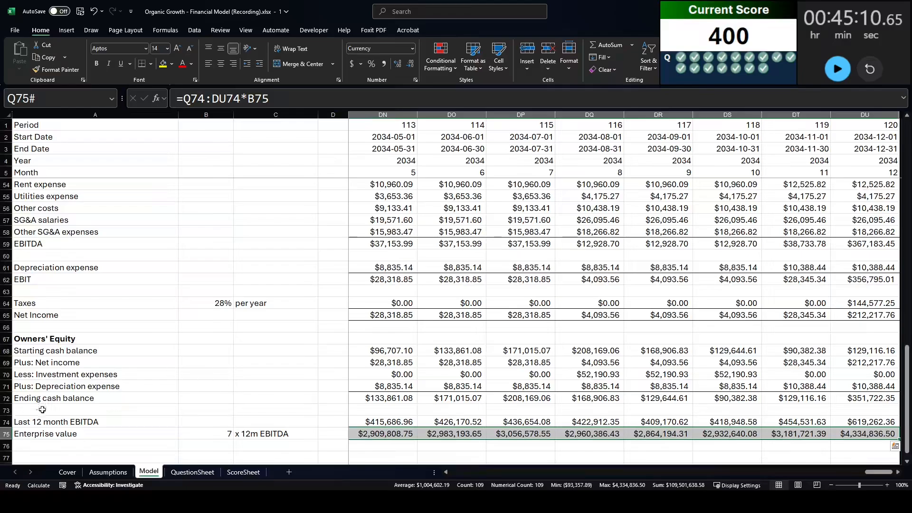
pyautogui.scroll(1, 71, 330)
pyautogui.click(41, 303)
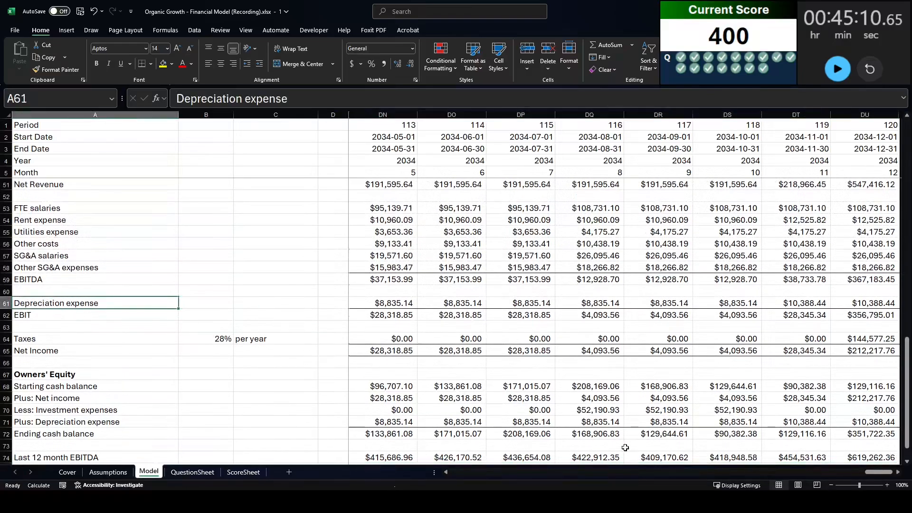
pyautogui.scroll(1, 615, 448)
pyautogui.scroll(1, 616, 448)
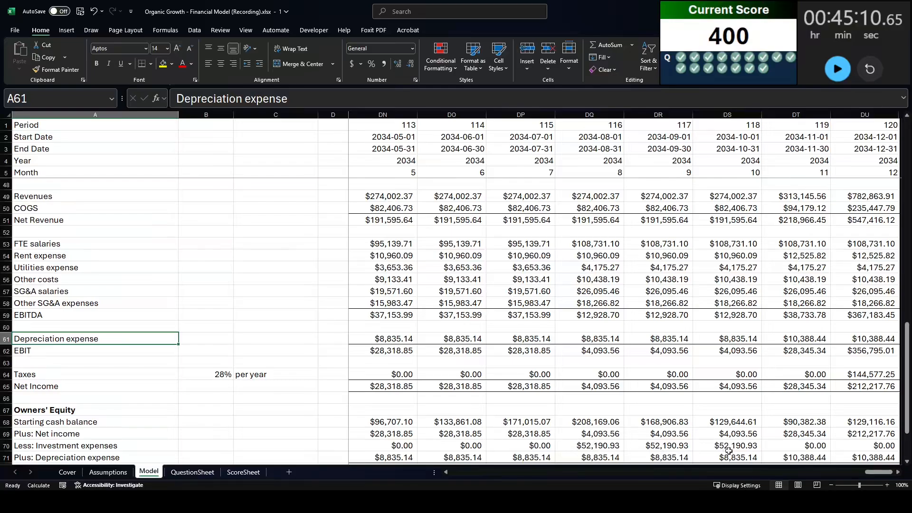
pyautogui.moveTo(871, 473); pyautogui.dragTo(758, 473)
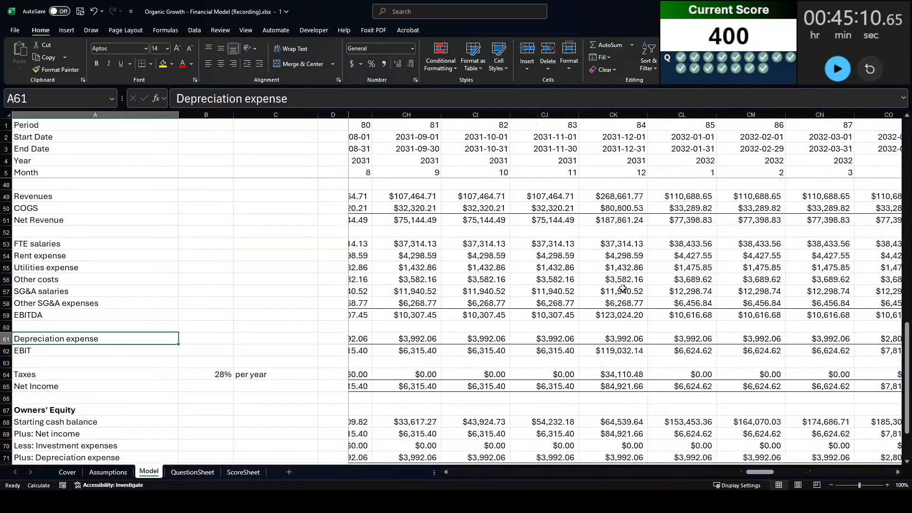
pyautogui.scroll(3, 622, 288)
pyautogui.scroll(-8, 620, 295)
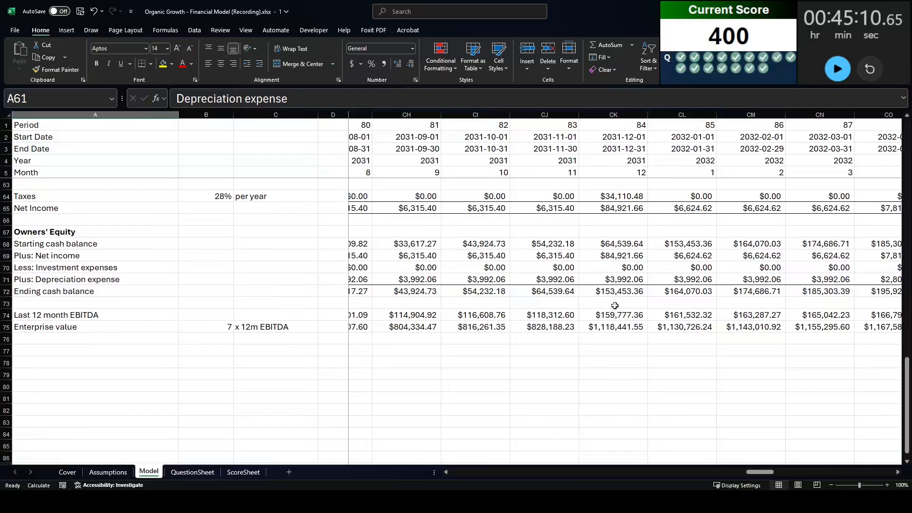
pyautogui.scroll(14, 615, 305)
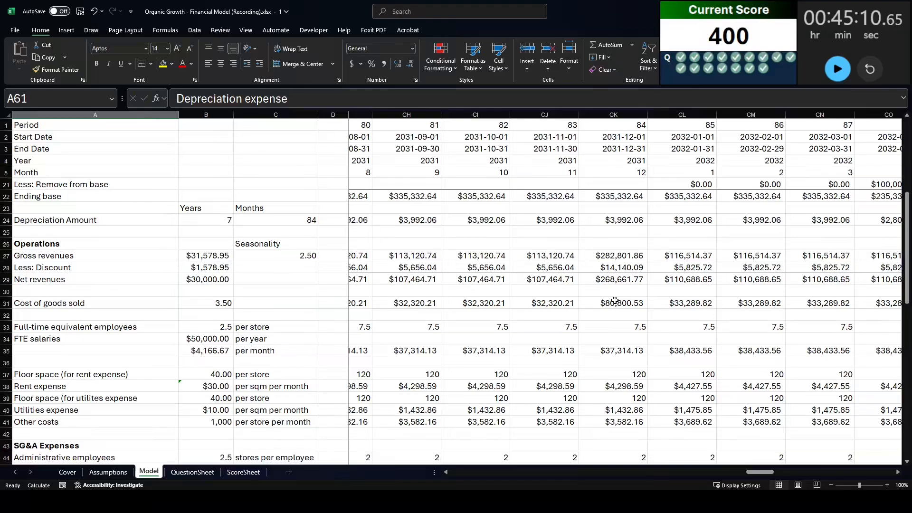
pyautogui.scroll(2, 615, 301)
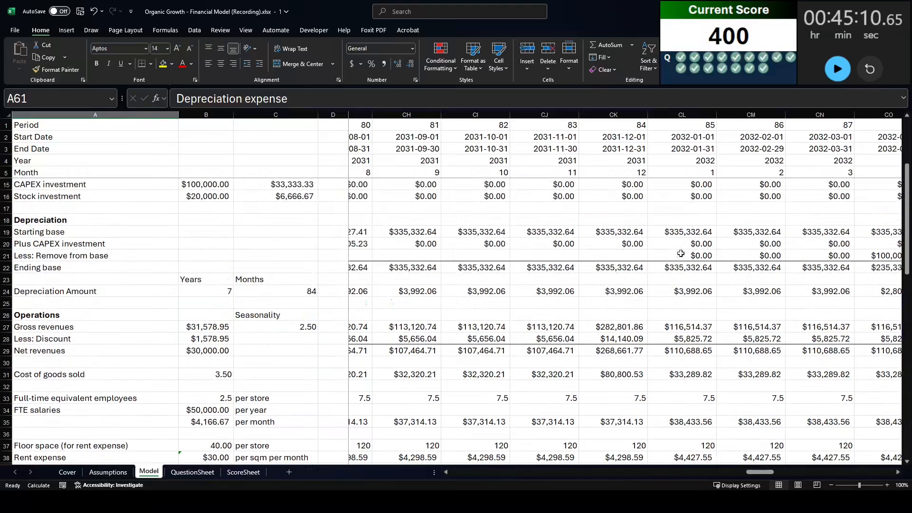
# - Inspect the formulas in the depreciation section's "Less: Remove from base" row around April 2032 and return to the first periods
pyautogui.click(630, 257)
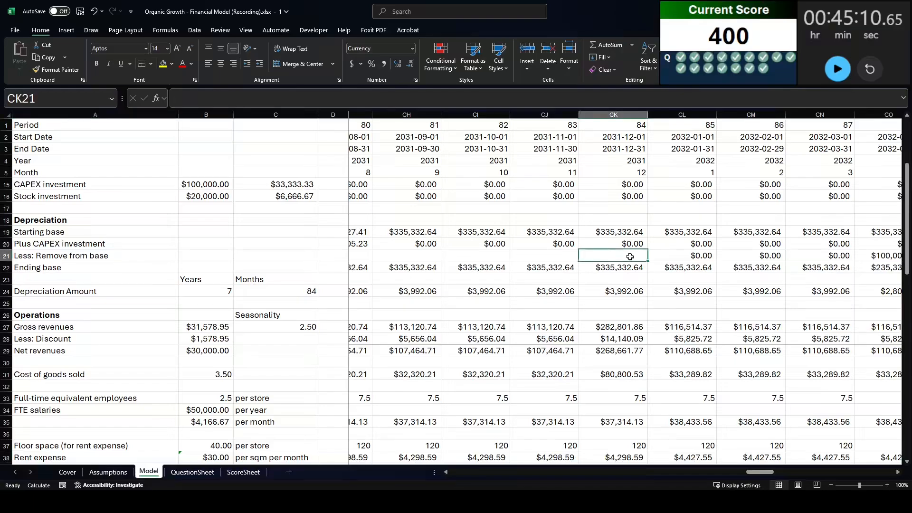
pyautogui.click(850, 249)
pyautogui.press('Down')
pyautogui.press('Right')
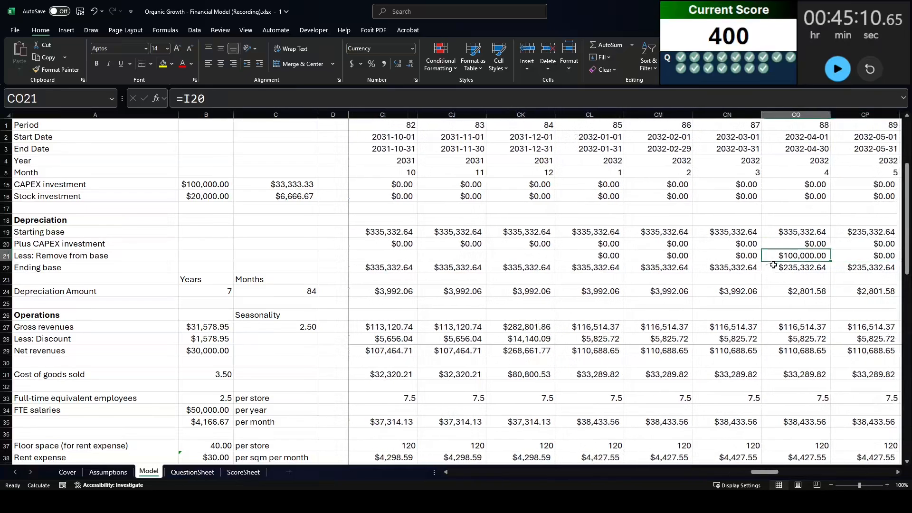
pyautogui.moveTo(768, 474); pyautogui.dragTo(796, 474)
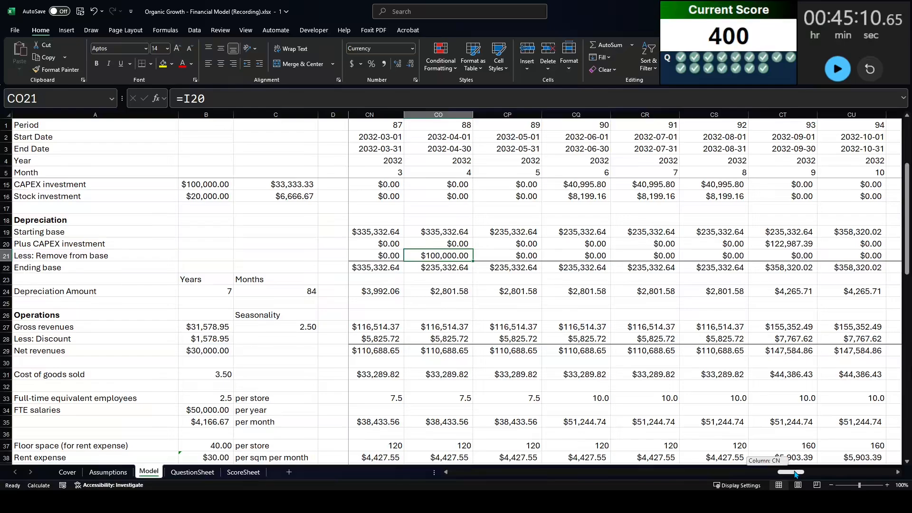
pyautogui.moveTo(797, 474); pyautogui.dragTo(782, 487)
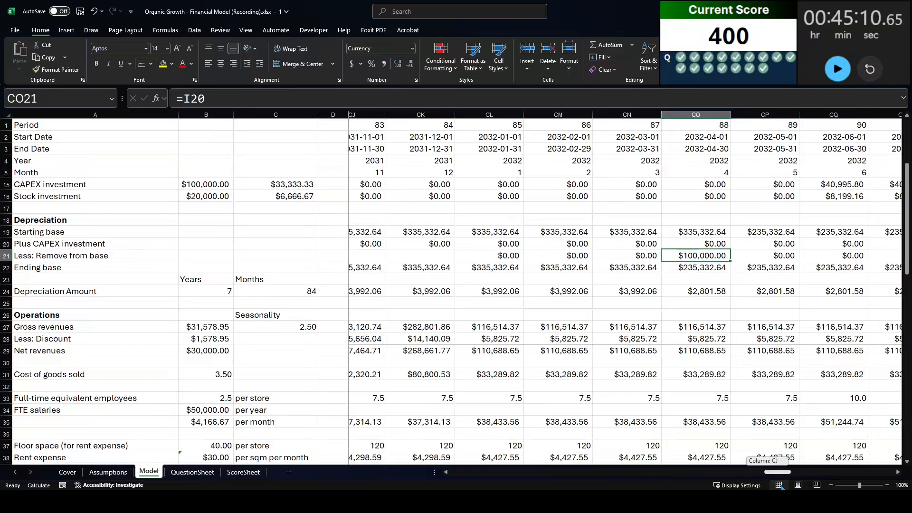
pyautogui.moveTo(783, 487)
pyautogui.mouseDown()
pyautogui.moveTo(819, 486)
pyautogui.moveTo(779, 485)
pyautogui.mouseUp()
pyautogui.hotkey('ctrl', 'shift', 'Right')
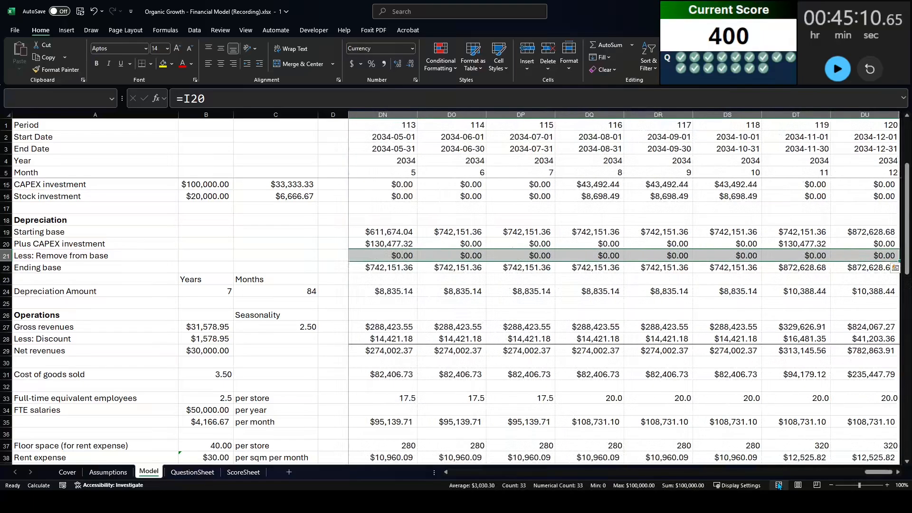
pyautogui.press('Left')
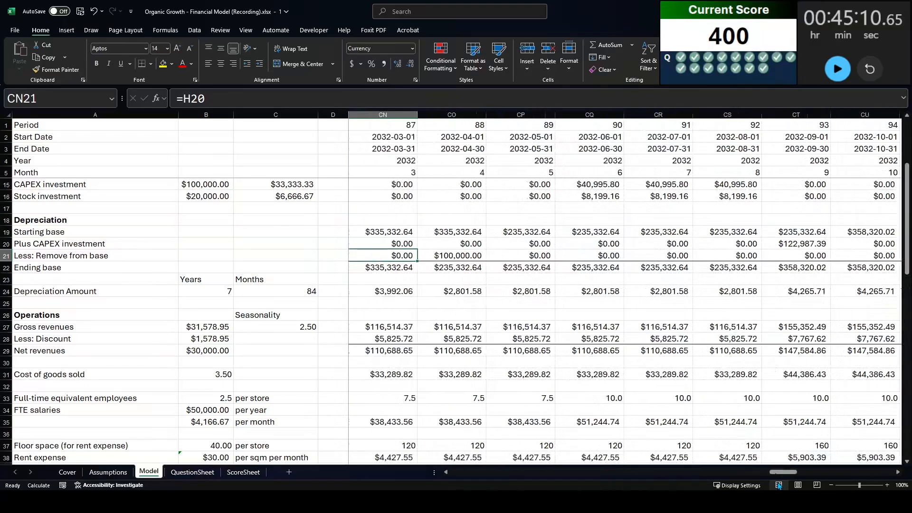
pyautogui.moveTo(783, 472); pyautogui.dragTo(420, 464)
pyautogui.scroll(3, 480, 429)
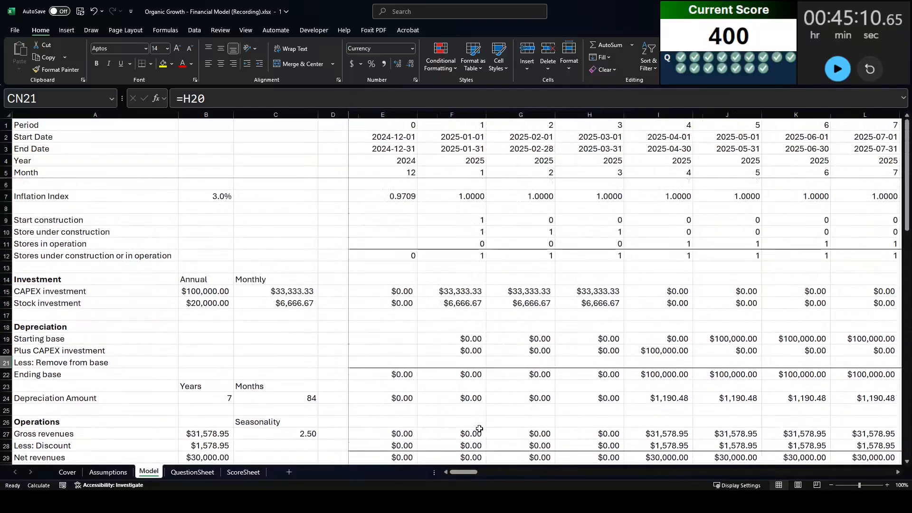